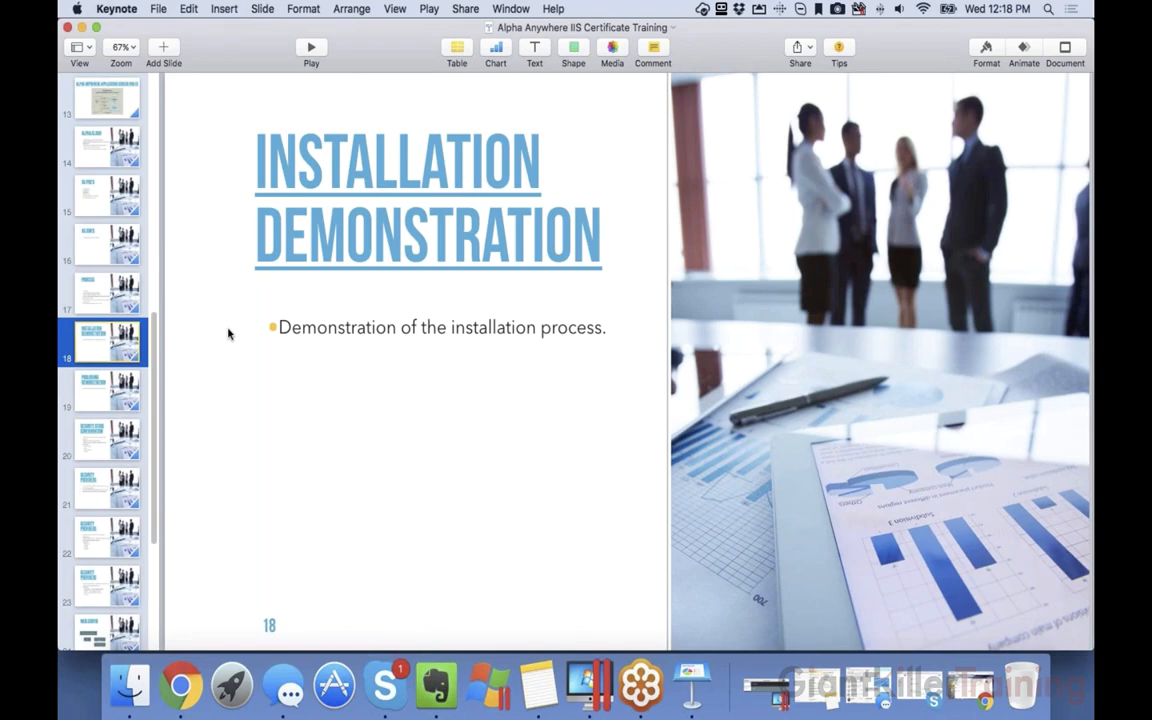
key("Down")
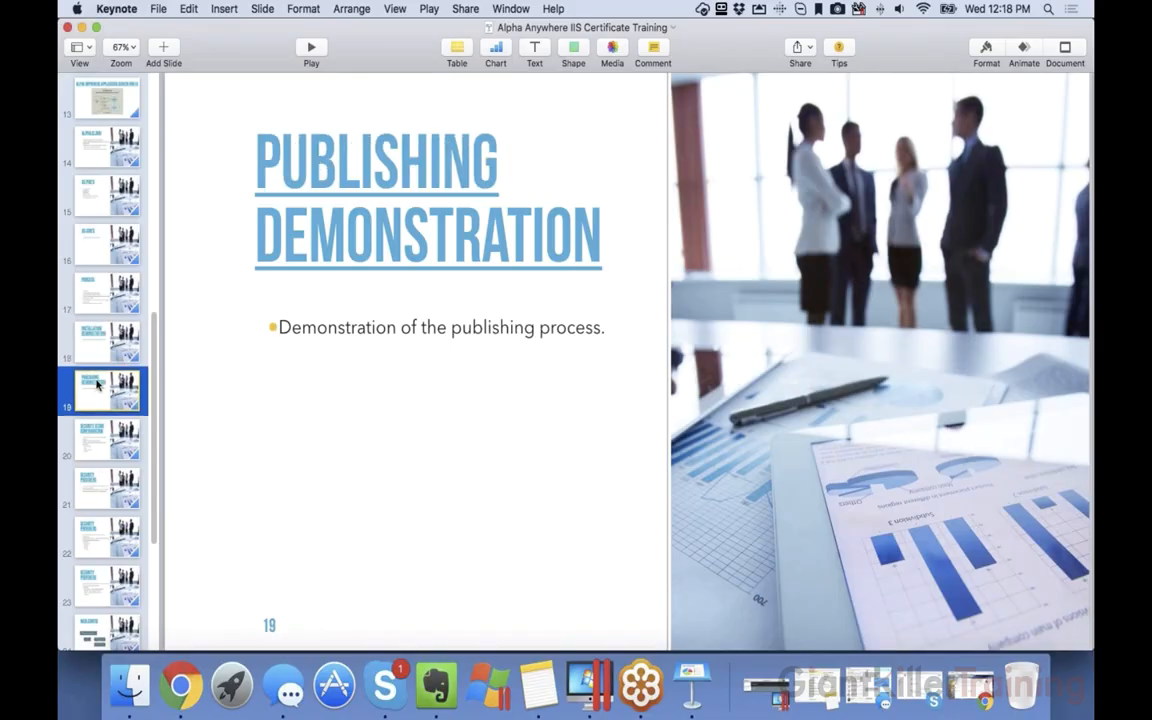
key("Up")
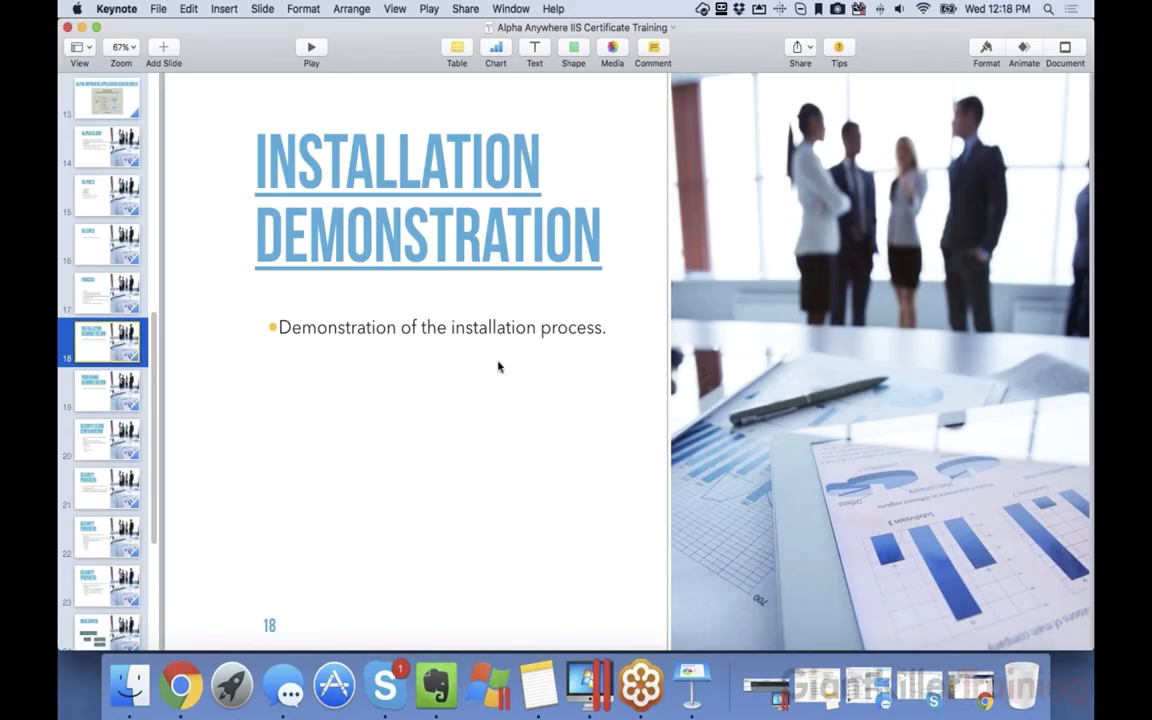
key("super+space")
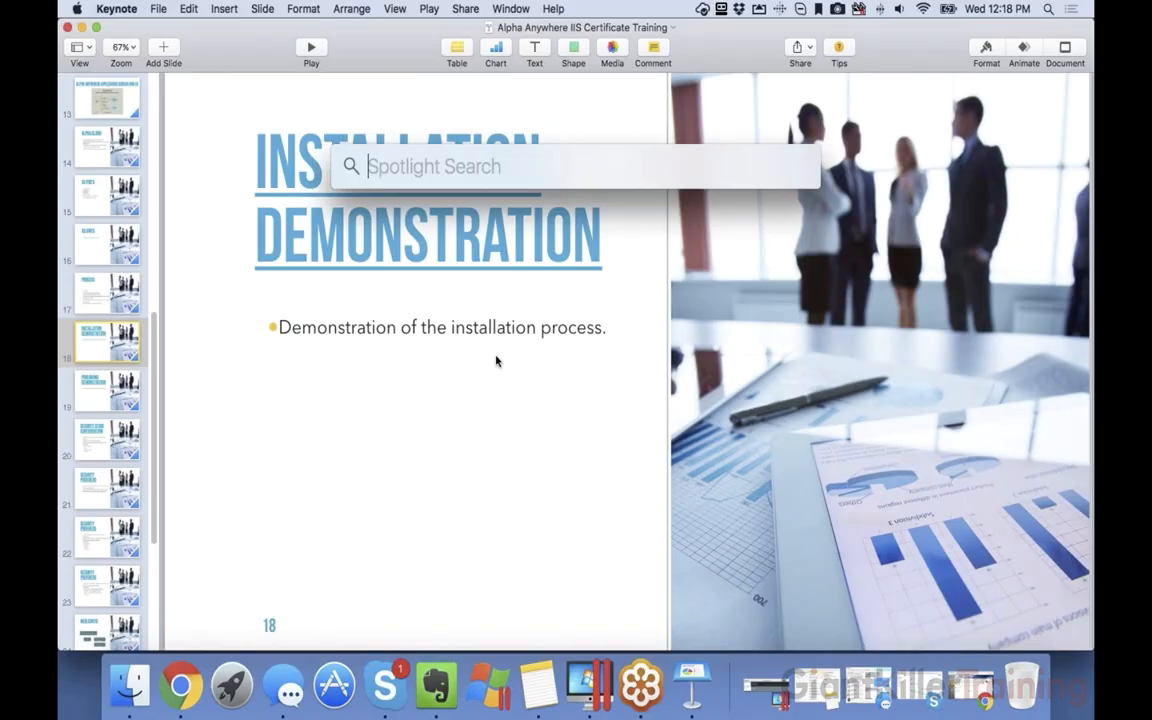
key("Escape")
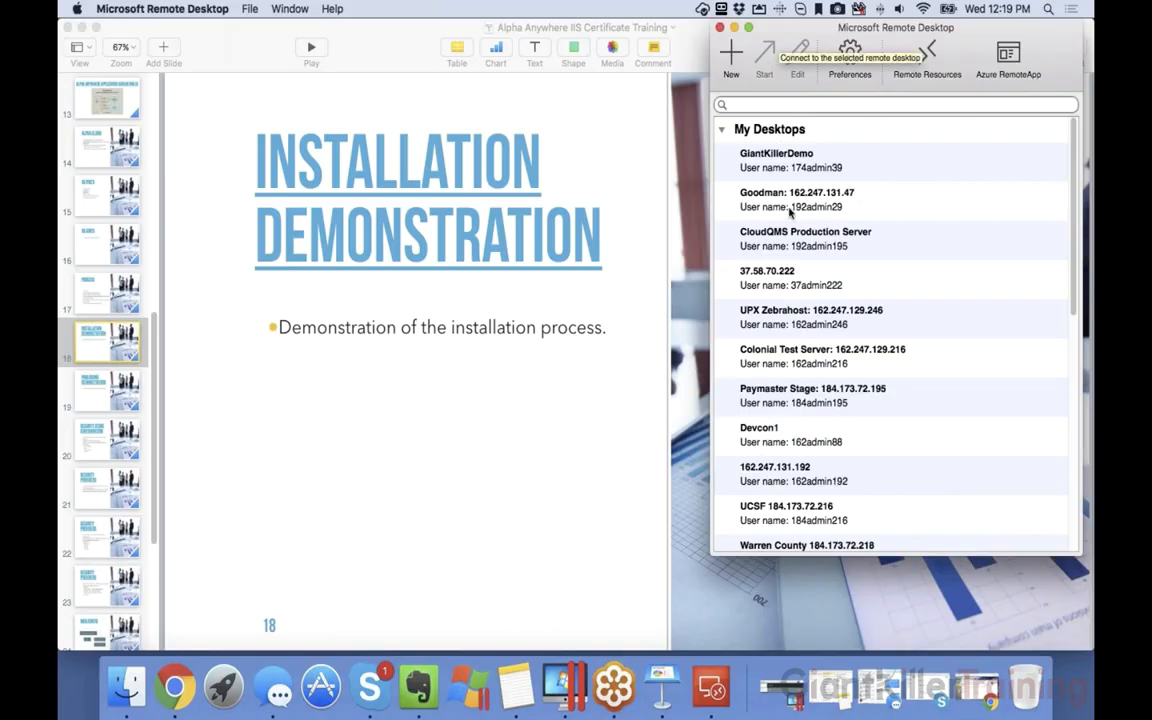
- Switch to Microsoft Remote Desktop and connect to the IIS Certification VM, accepting the trust and certificate prompts
scroll(760, 470, "down", 10)
left_click(787, 525)
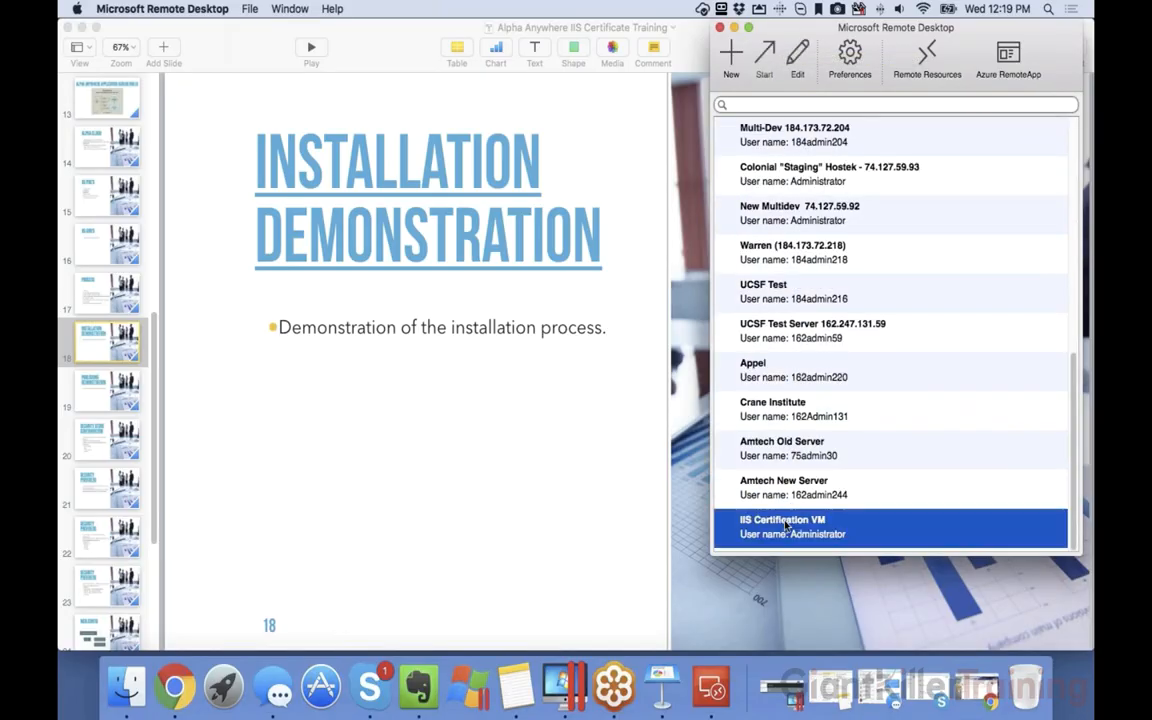
double_click(790, 529)
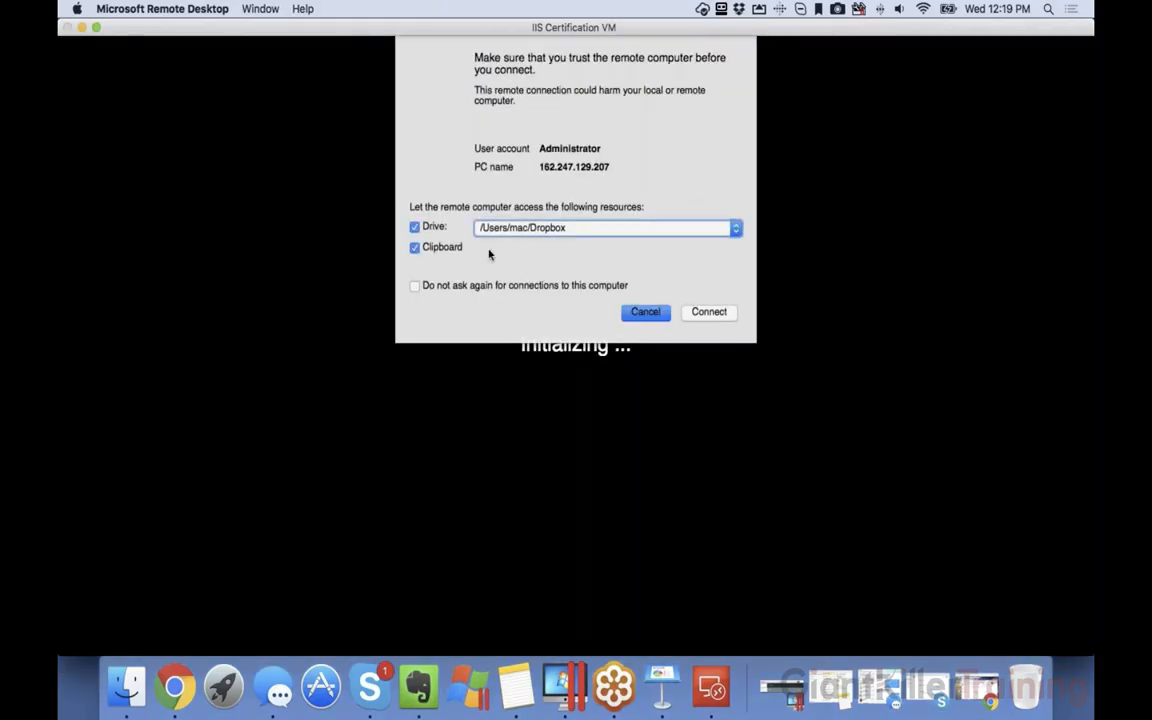
left_click(722, 313)
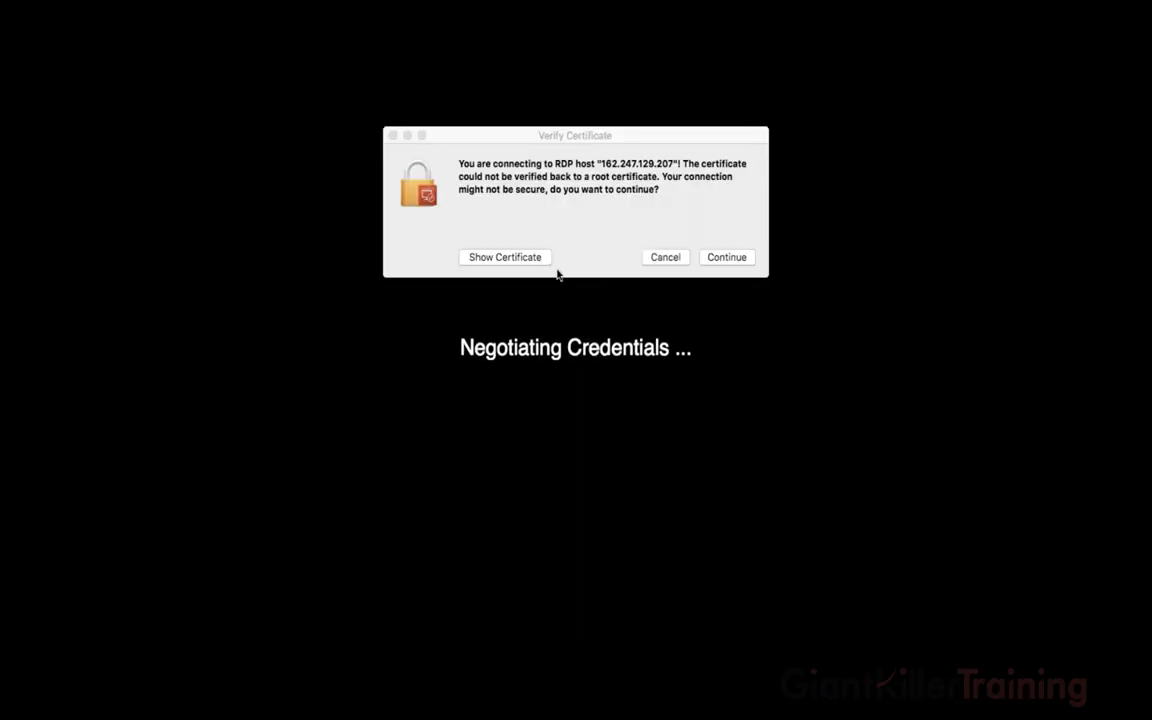
left_click(715, 258)
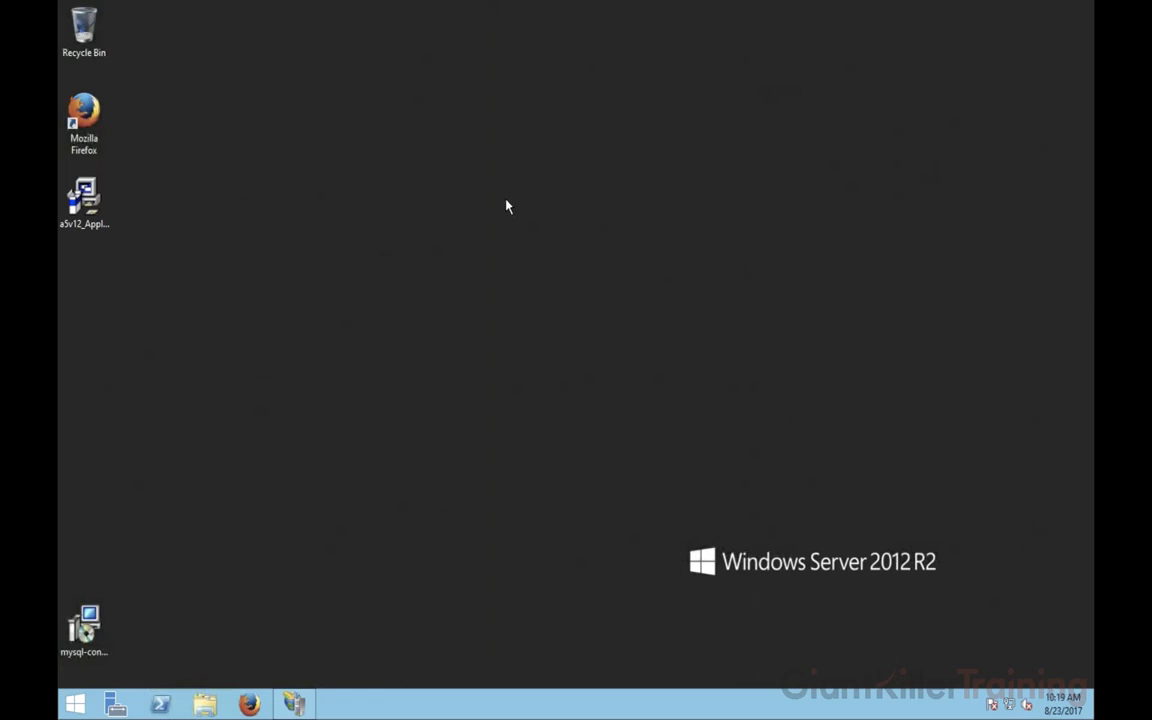
left_click(441, 494)
left_click_drag(640, 521, 723, 568)
key("ctrl+Left")
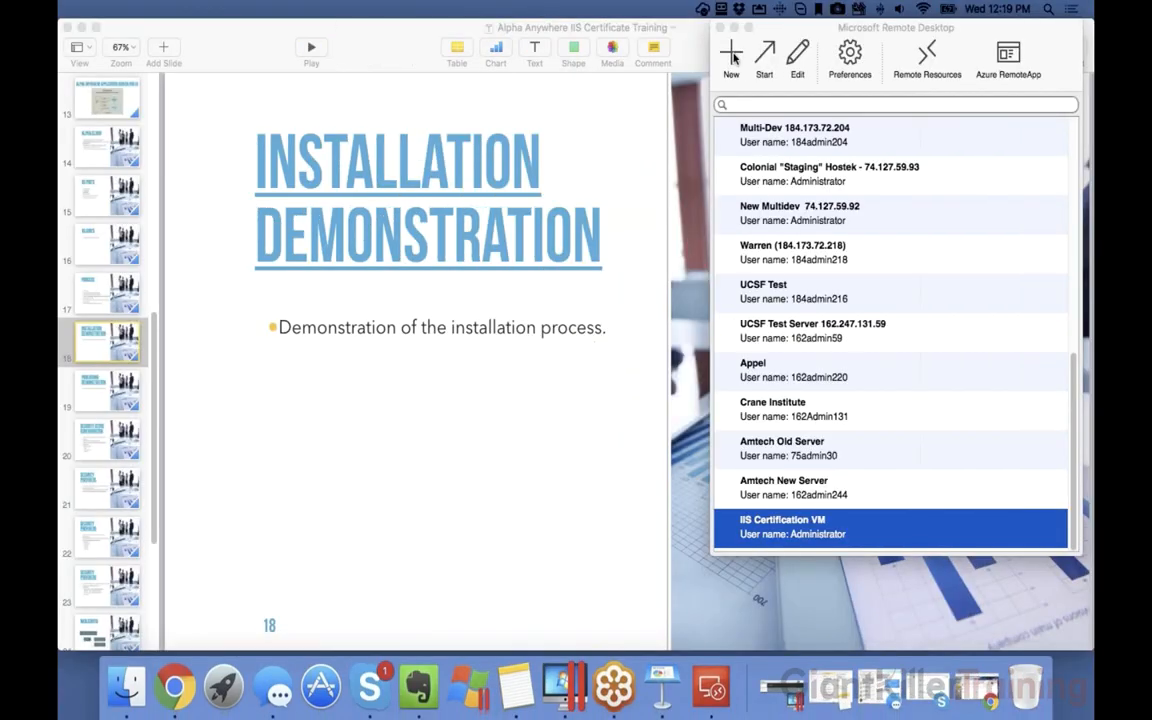
key("ctrl+Right")
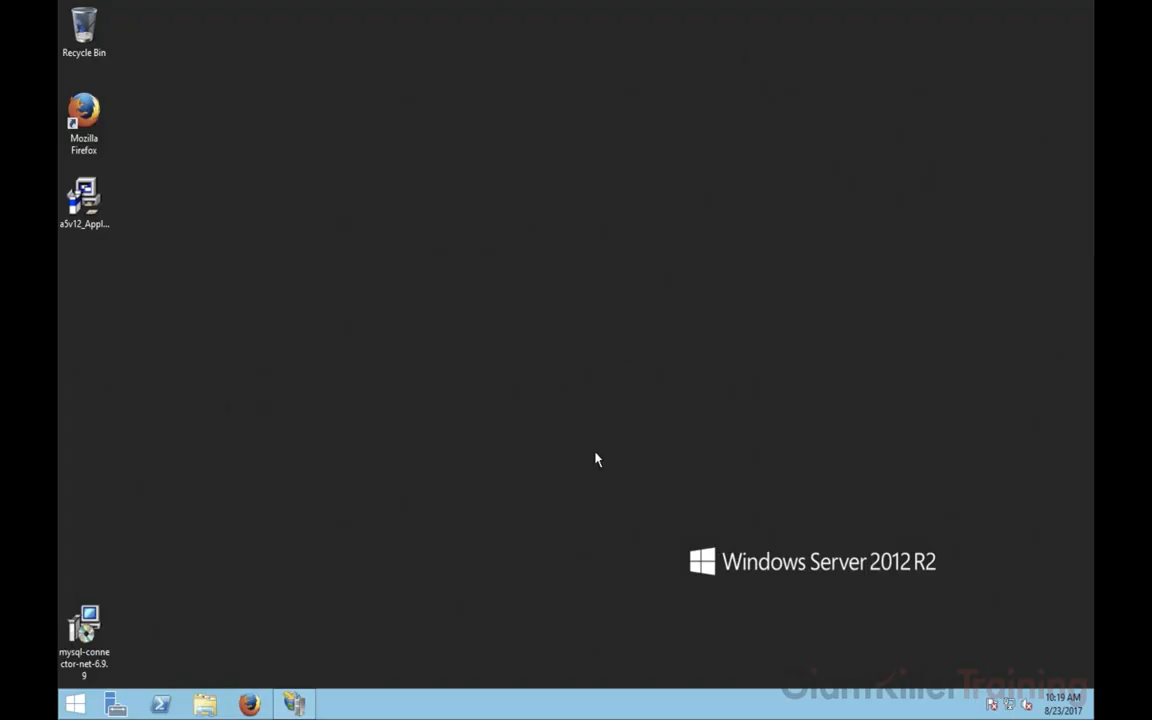
- Bring up the IIS Manager that is already running on the server and close it
left_click(294, 704)
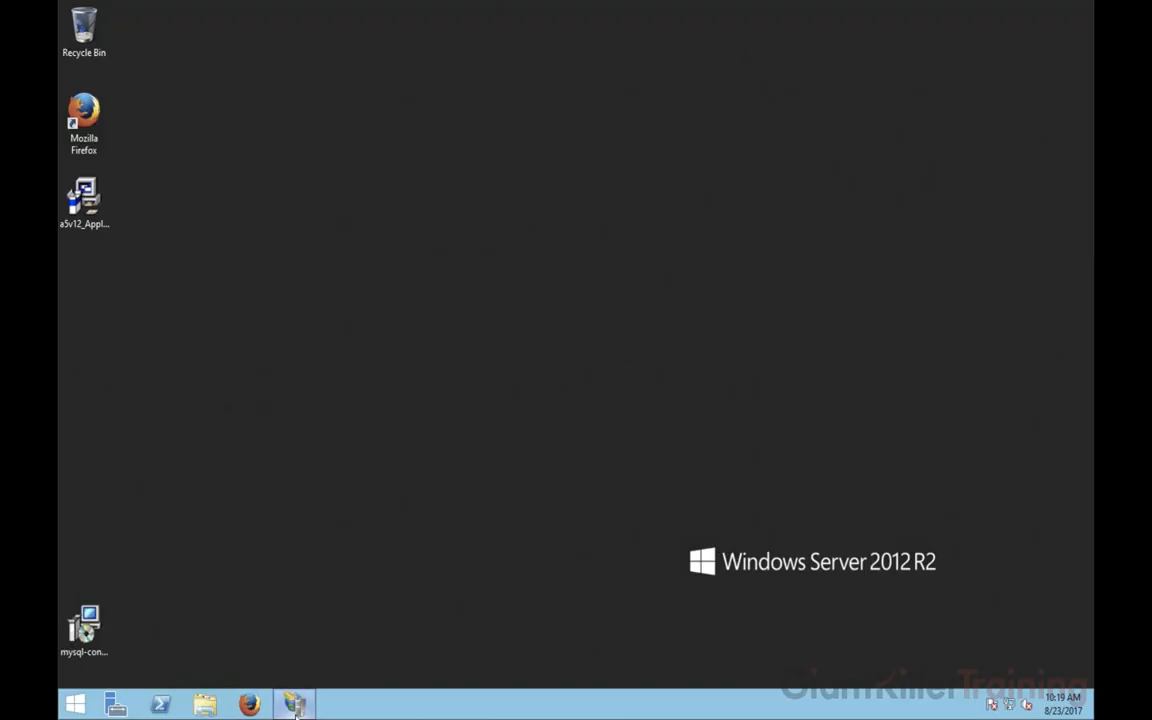
left_click(929, 50)
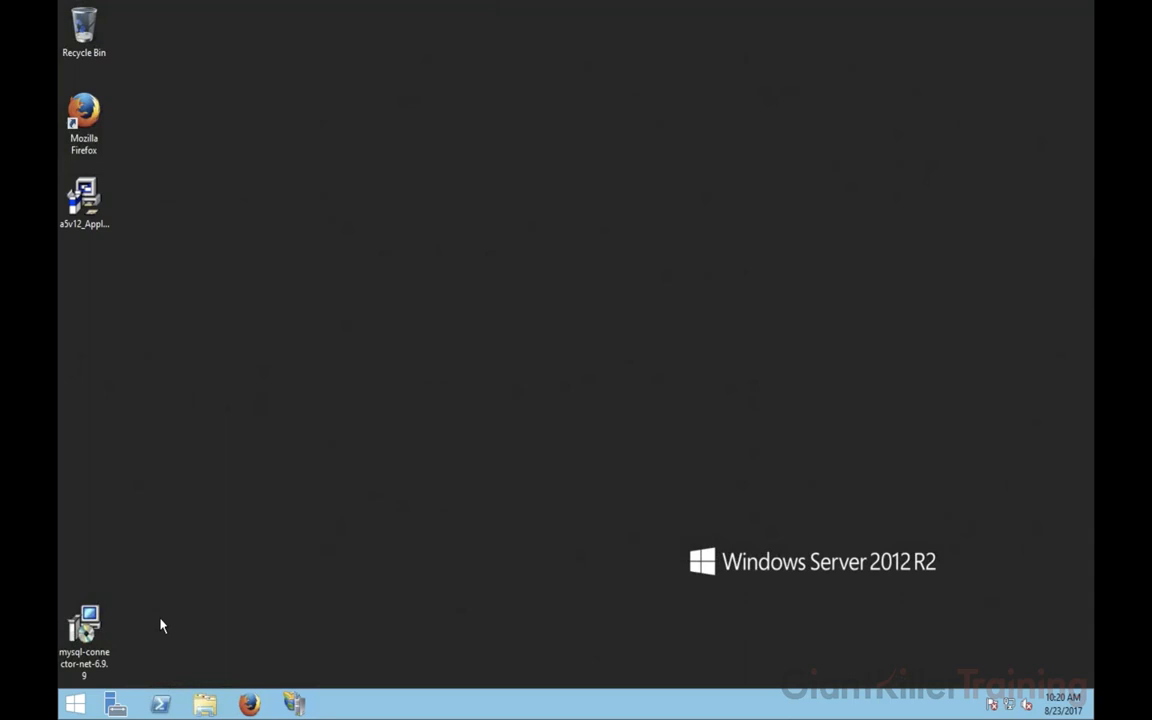
- Search the server's programs for "iis" and open Internet Information Services (IIS) Manager
key("super")
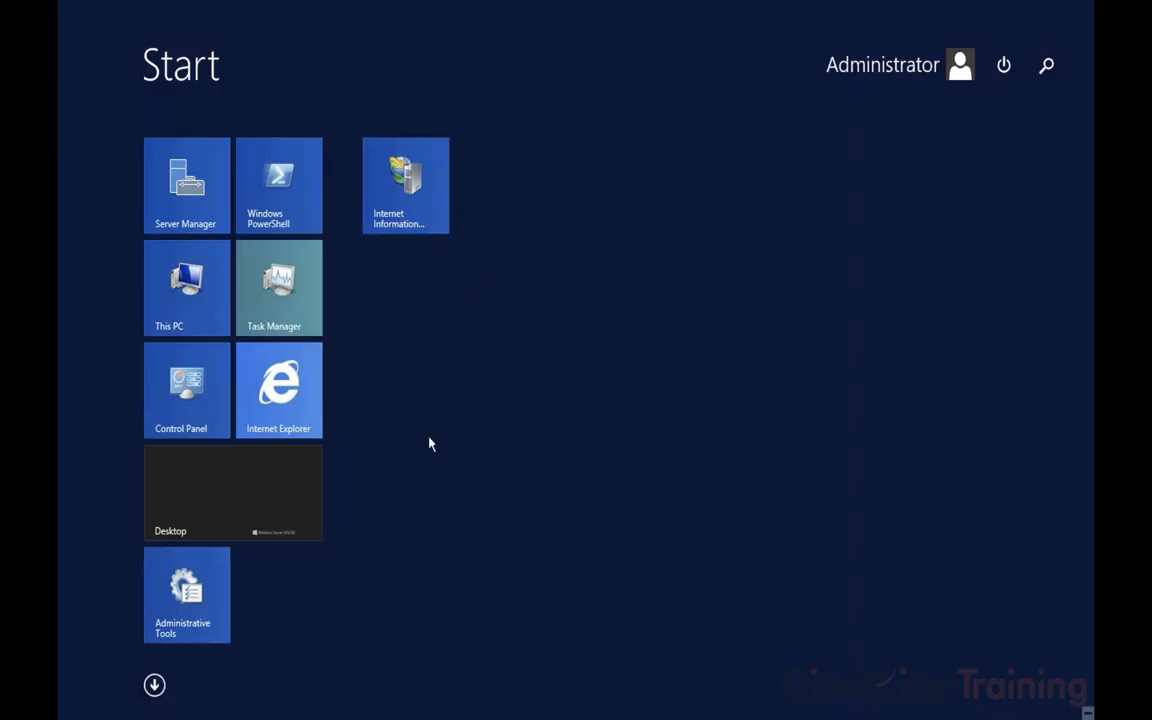
key("super")
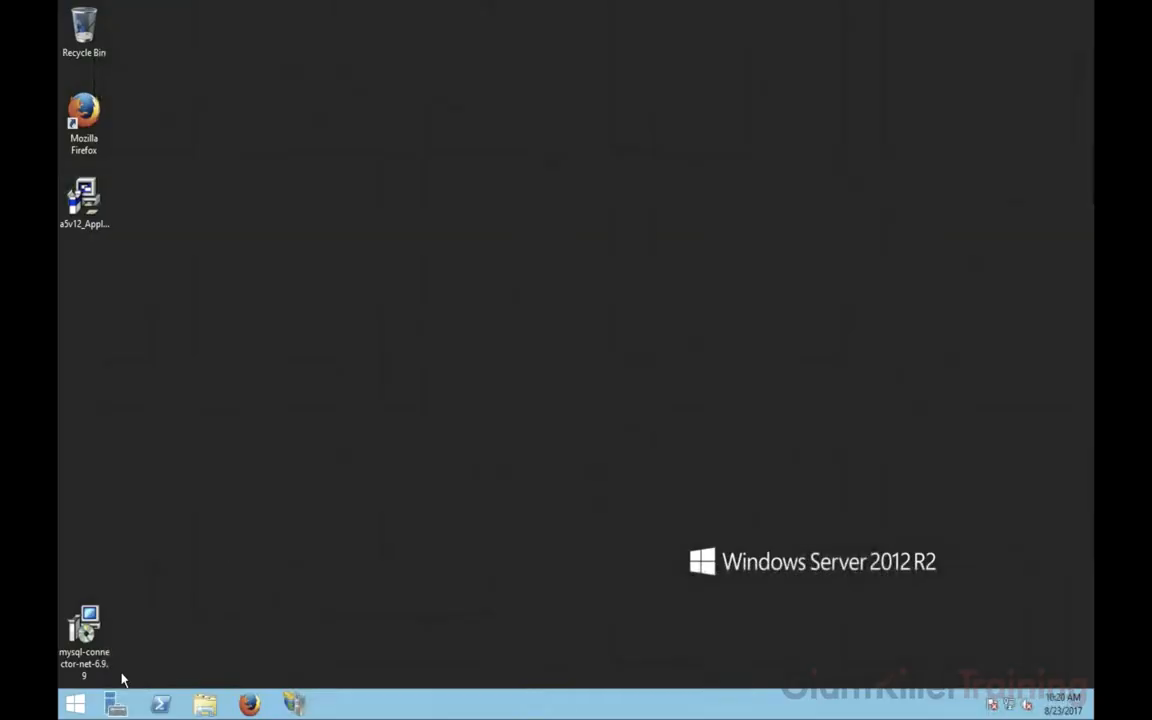
left_click(75, 703)
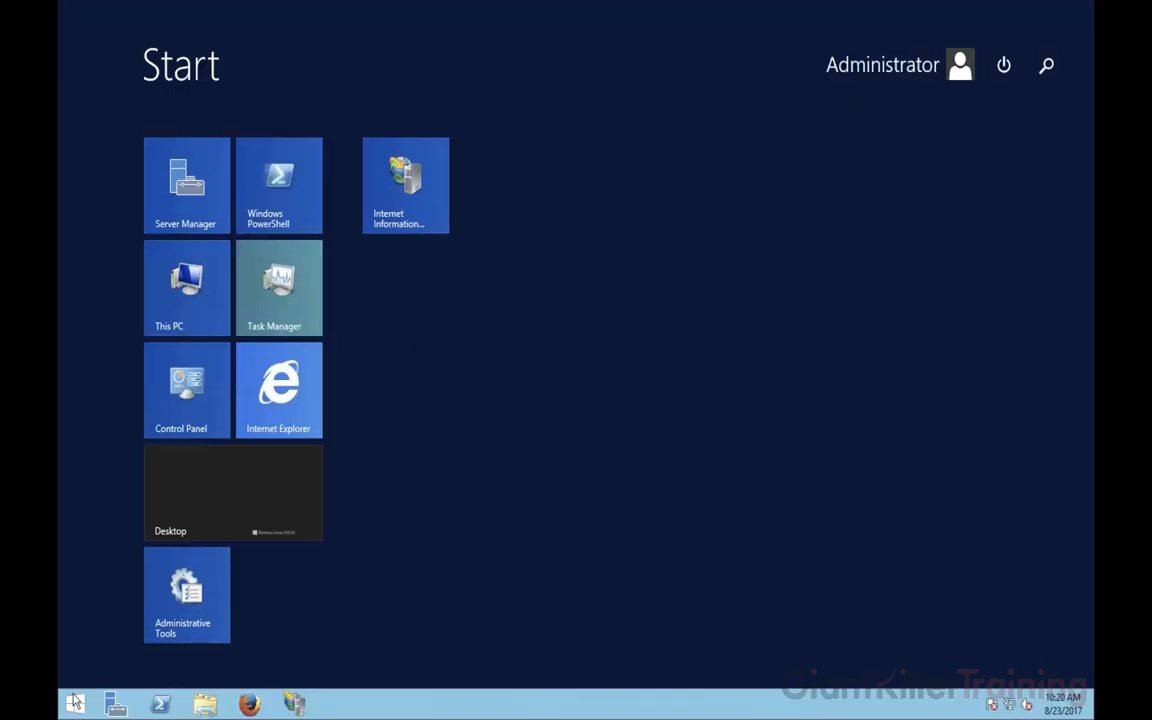
type("iis) Manager")
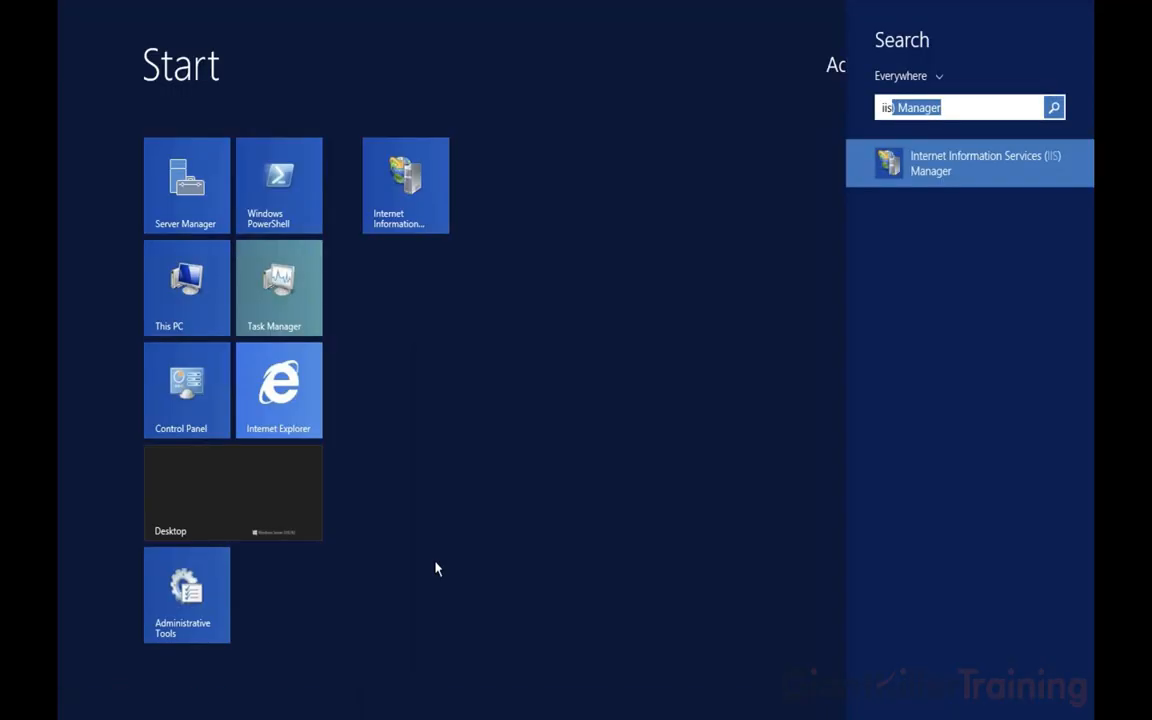
left_click(971, 175)
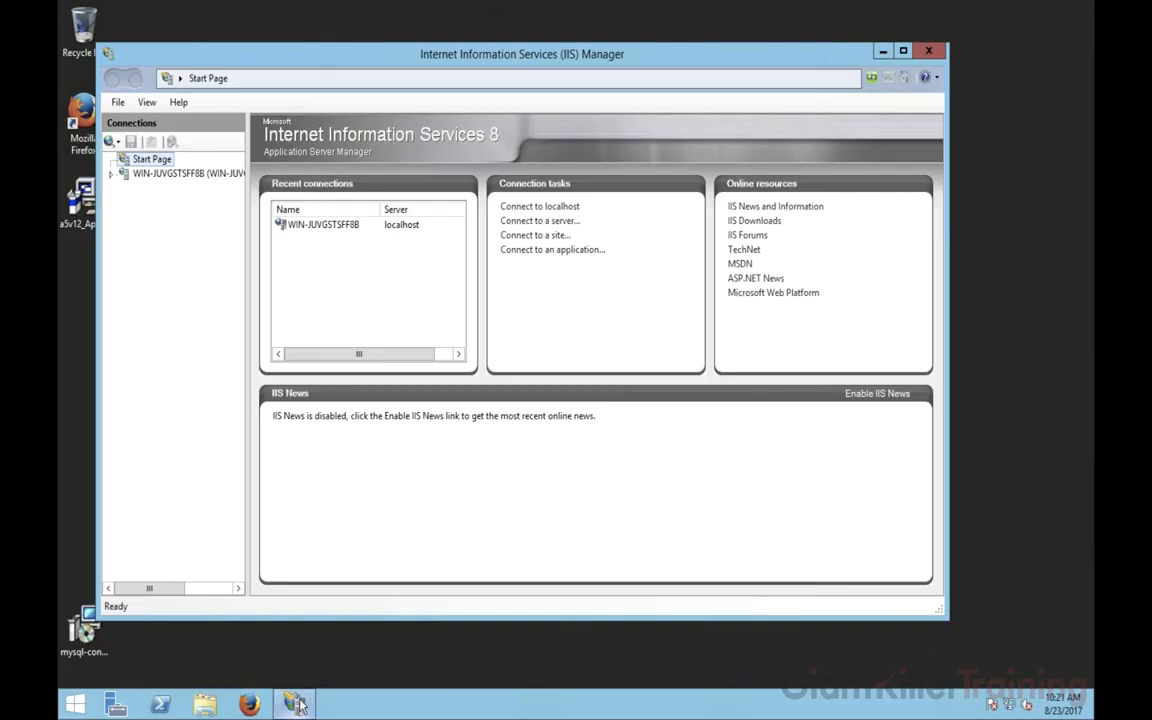
mouse_move(294, 702)
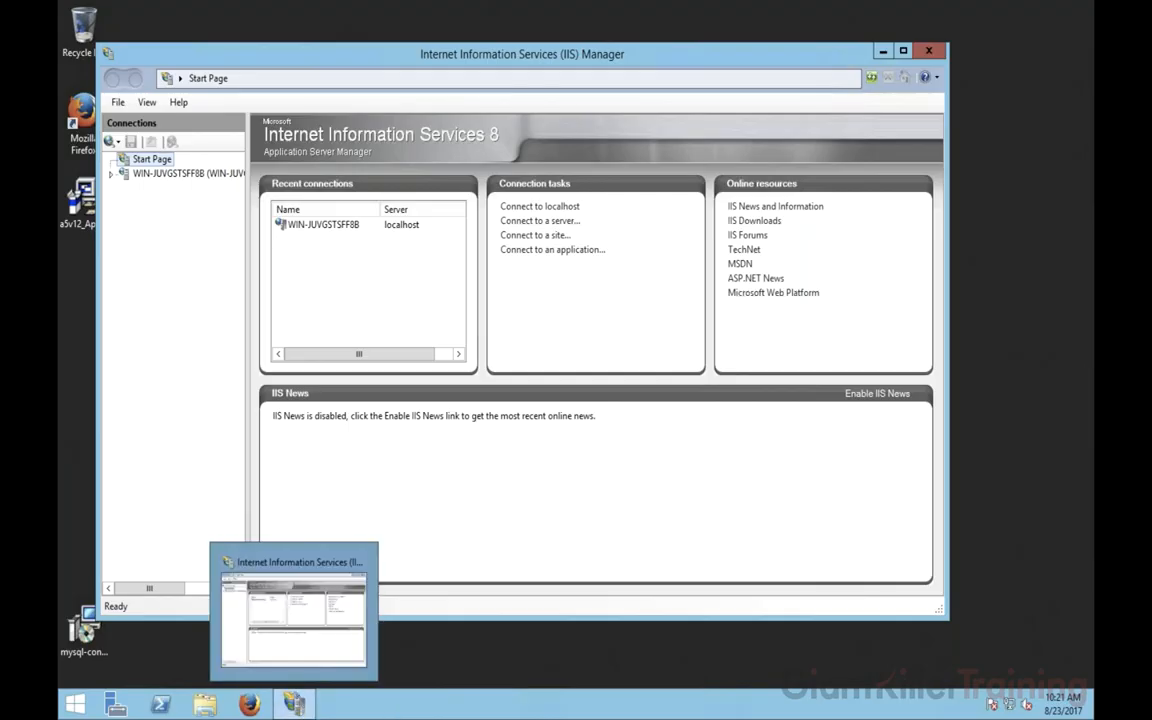
left_click(296, 703)
left_click(296, 703)
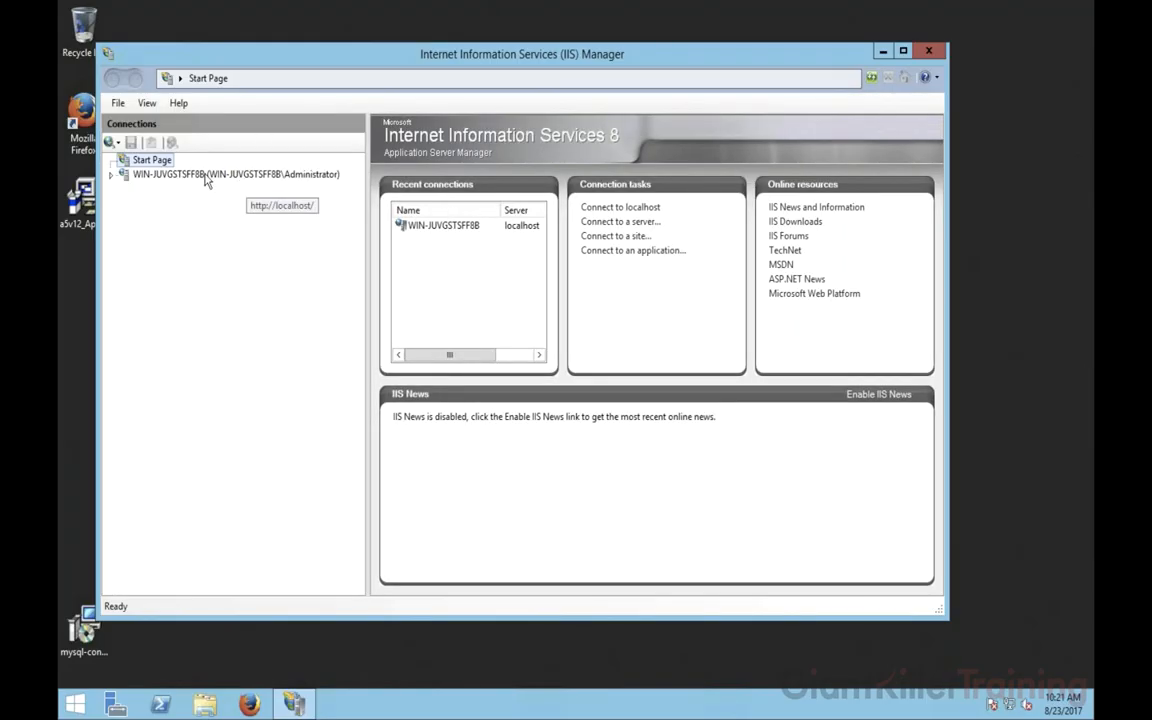
- Open the local server's home page and look through its feature groups
left_click(204, 179)
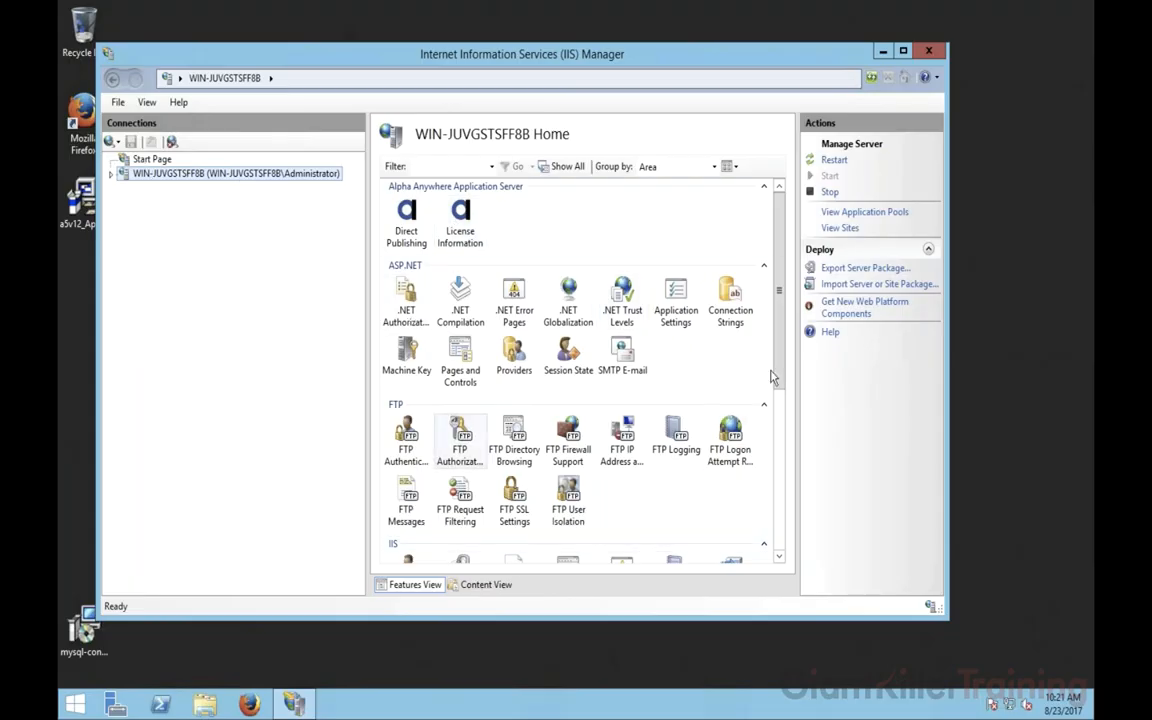
left_click_drag(779, 367, 778, 215)
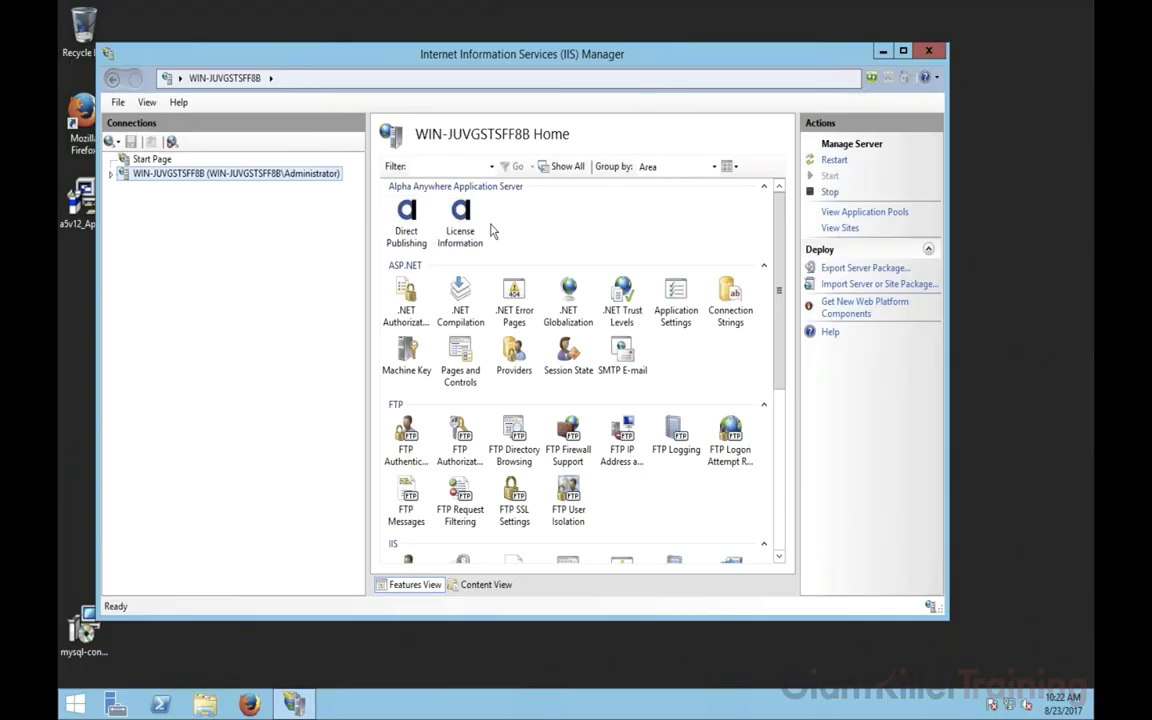
left_click_drag(785, 258, 770, 195)
- Filter the server's features by "alpha" to view the matching ones, and clear the filter
left_click(450, 166)
type("a")
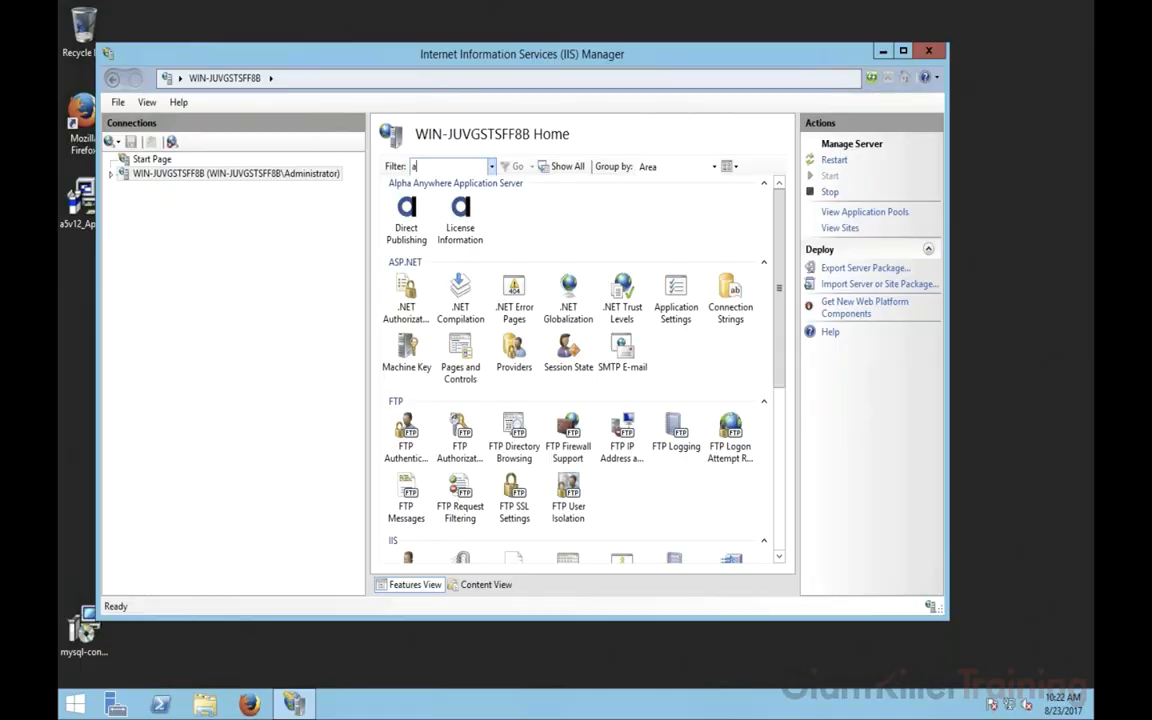
type("lpha")
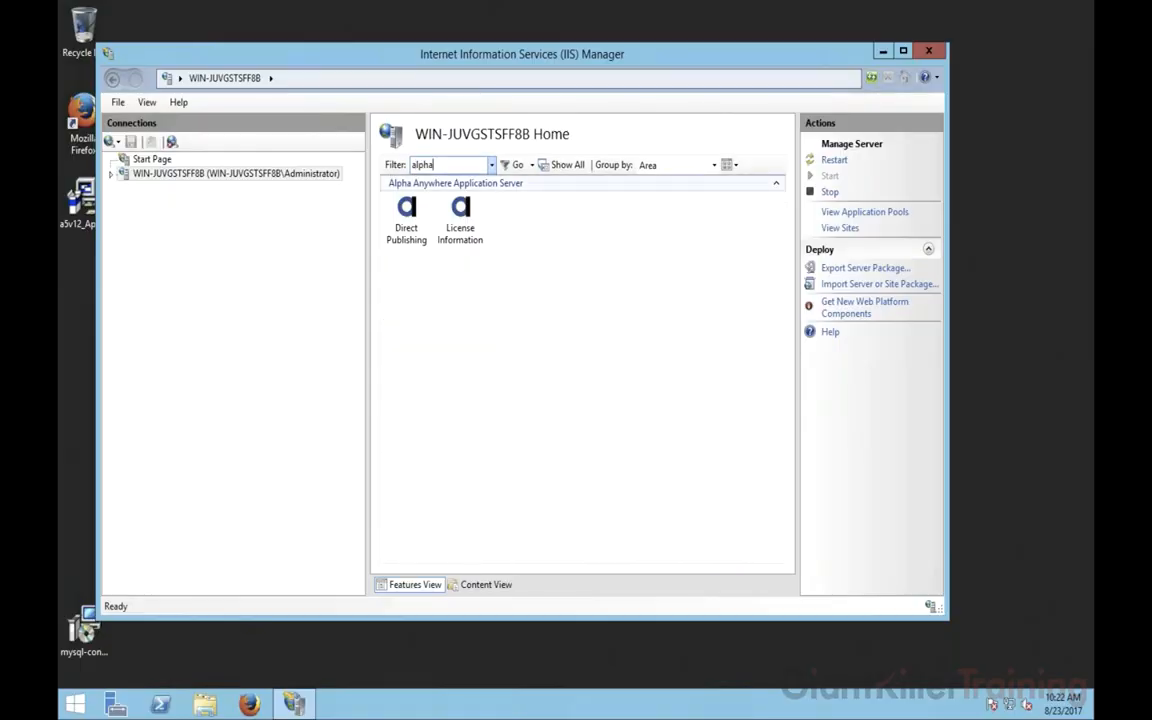
key("BackSpace")
key("BackSpace")
key("BackSpace")
key("BackSpace")
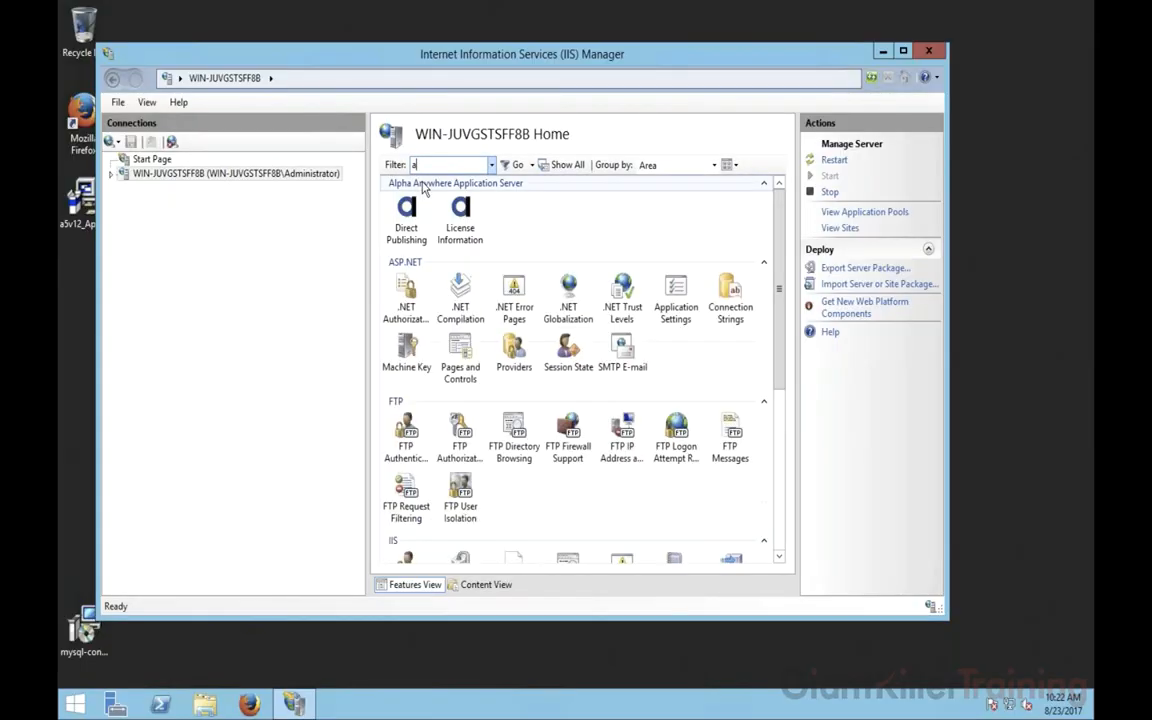
key("BackSpace")
- Filter the server's features by "we" and by "log", clearing the filter after each search
type("we")
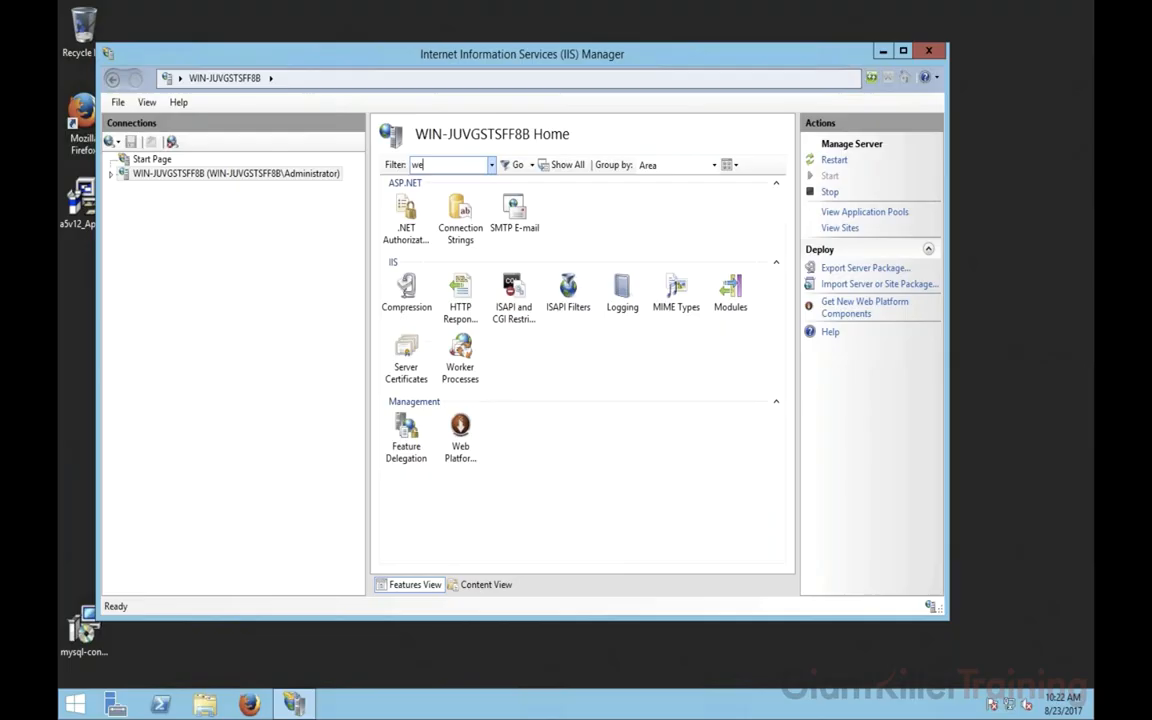
key("BackSpace")
key("BackSpace")
type("log")
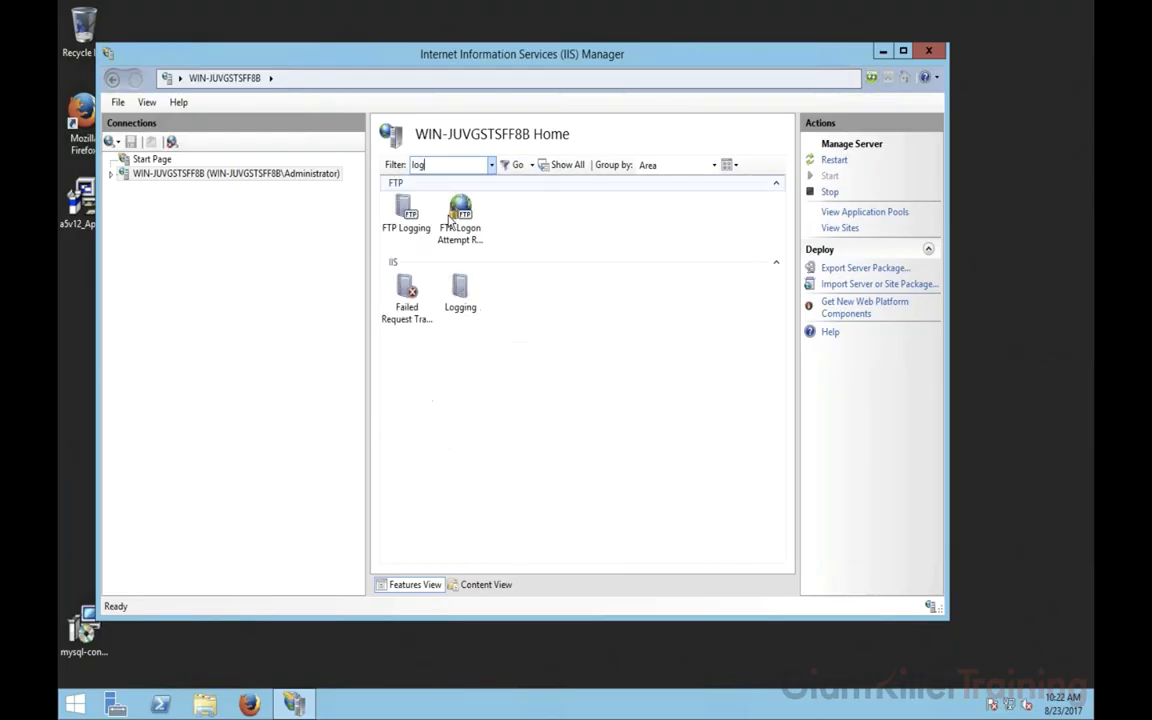
key("BackSpace")
key("BackSpace")
key("BackSpace")
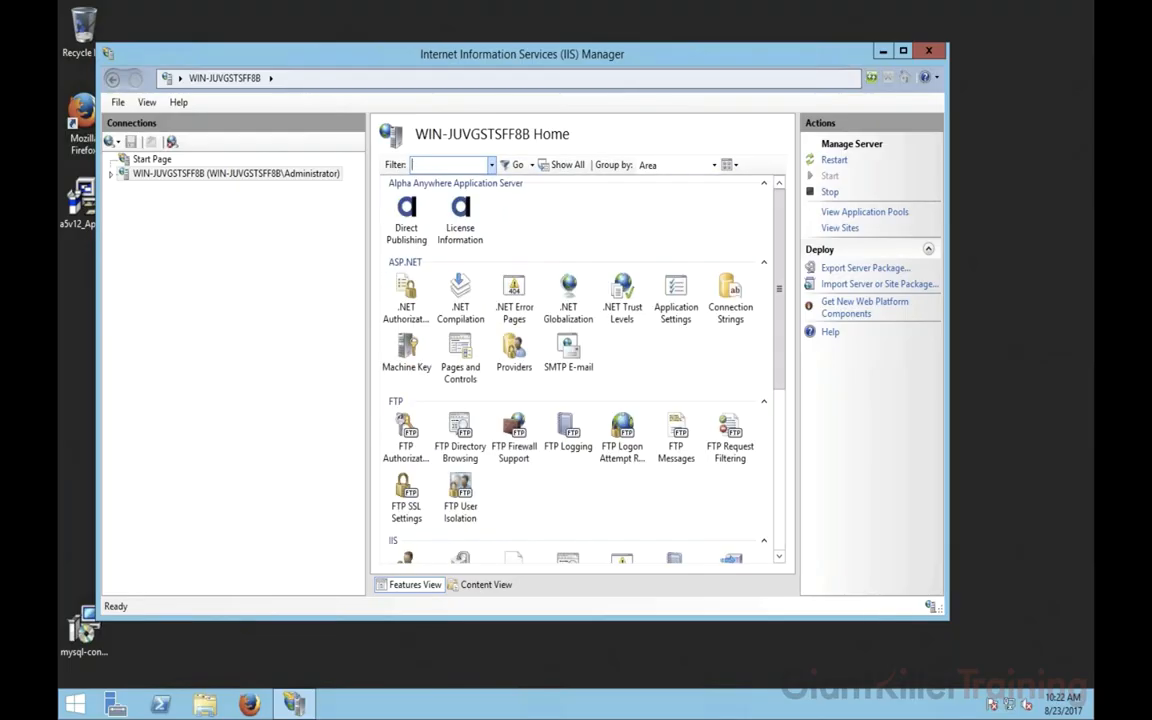
- Filter the server's features by "ftp" to view them, and restore the full feature list
type("ft")
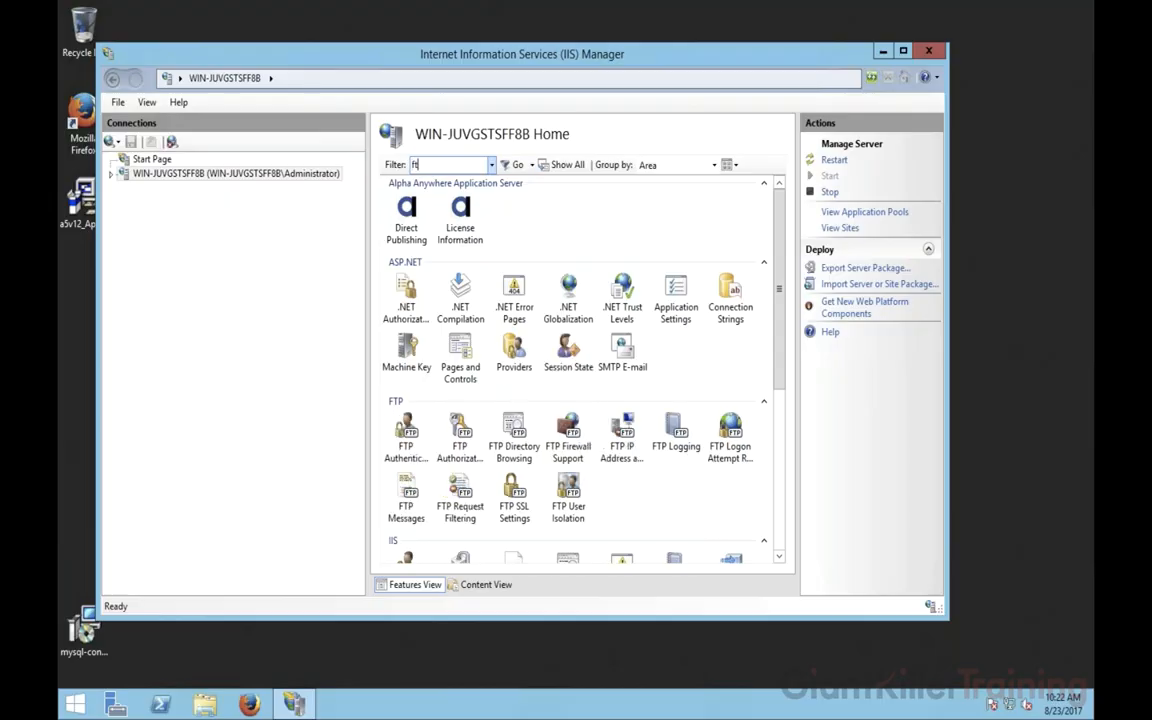
type("p")
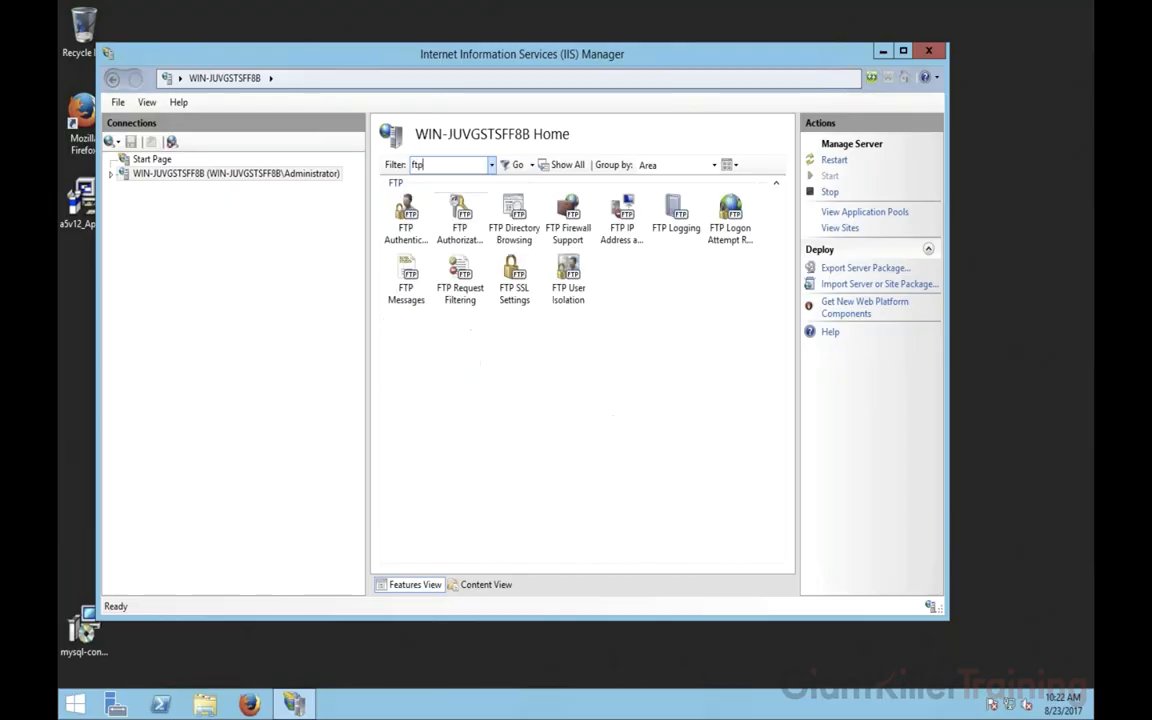
key("BackSpace")
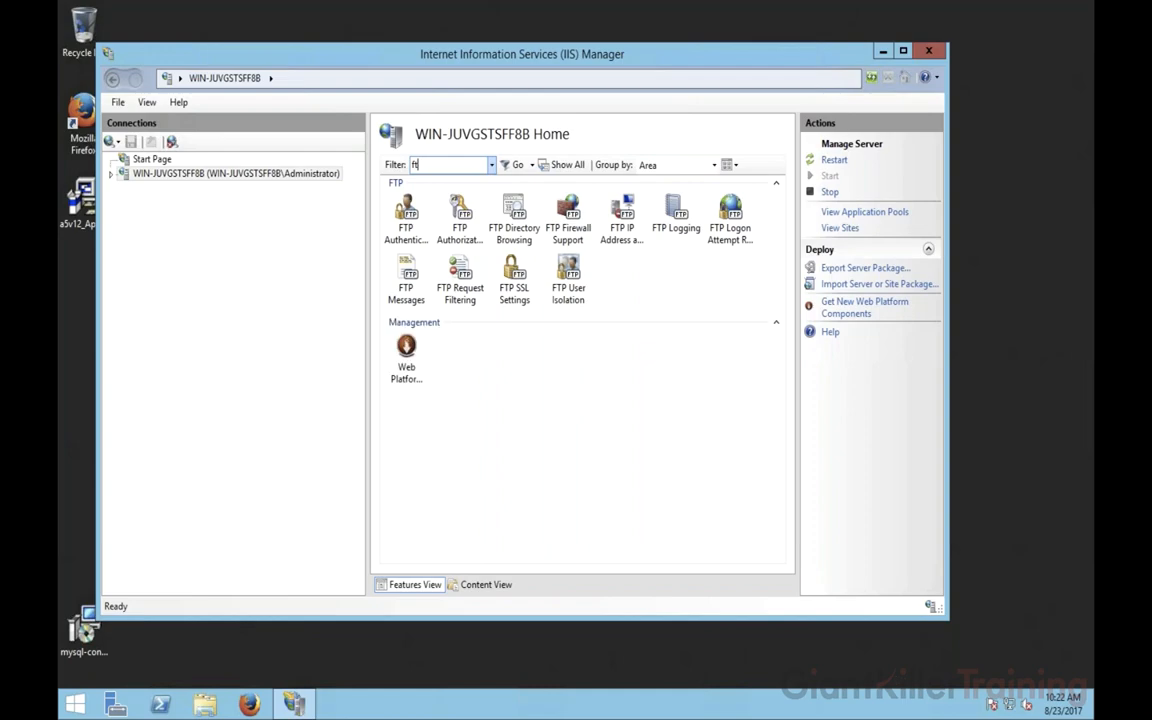
key("BackSpace")
key("BackSpace")
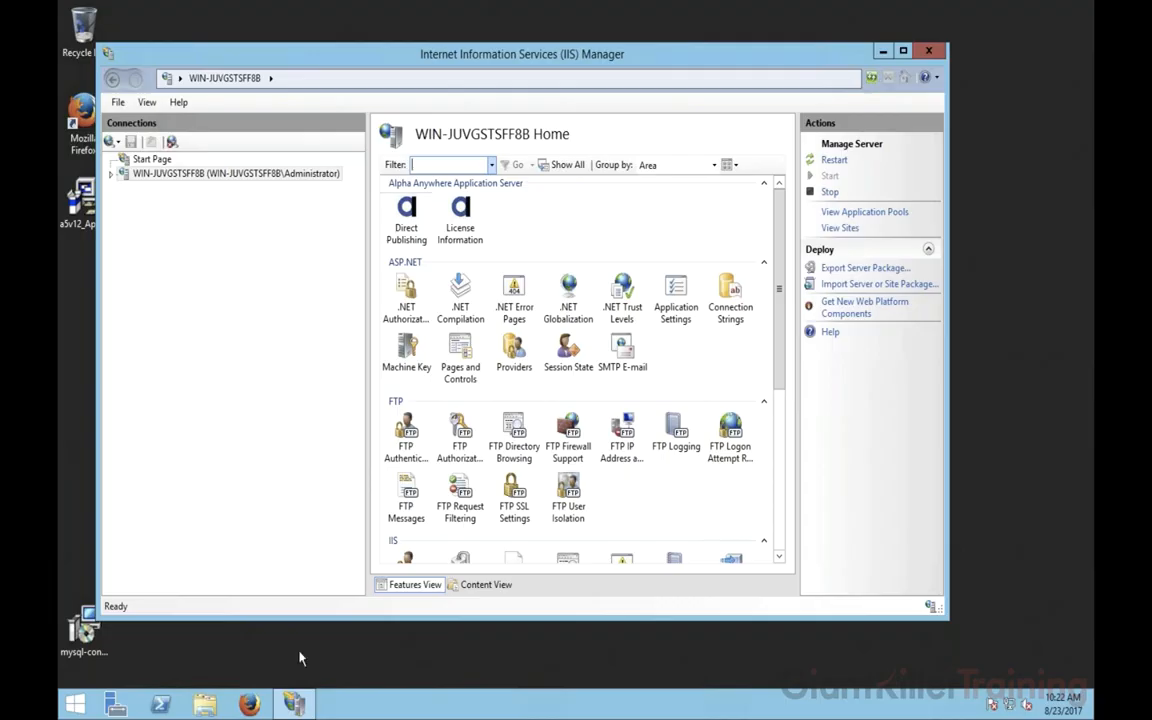
- Expand the server node in the connections tree and check which commands are available for it
mouse_move(294, 704)
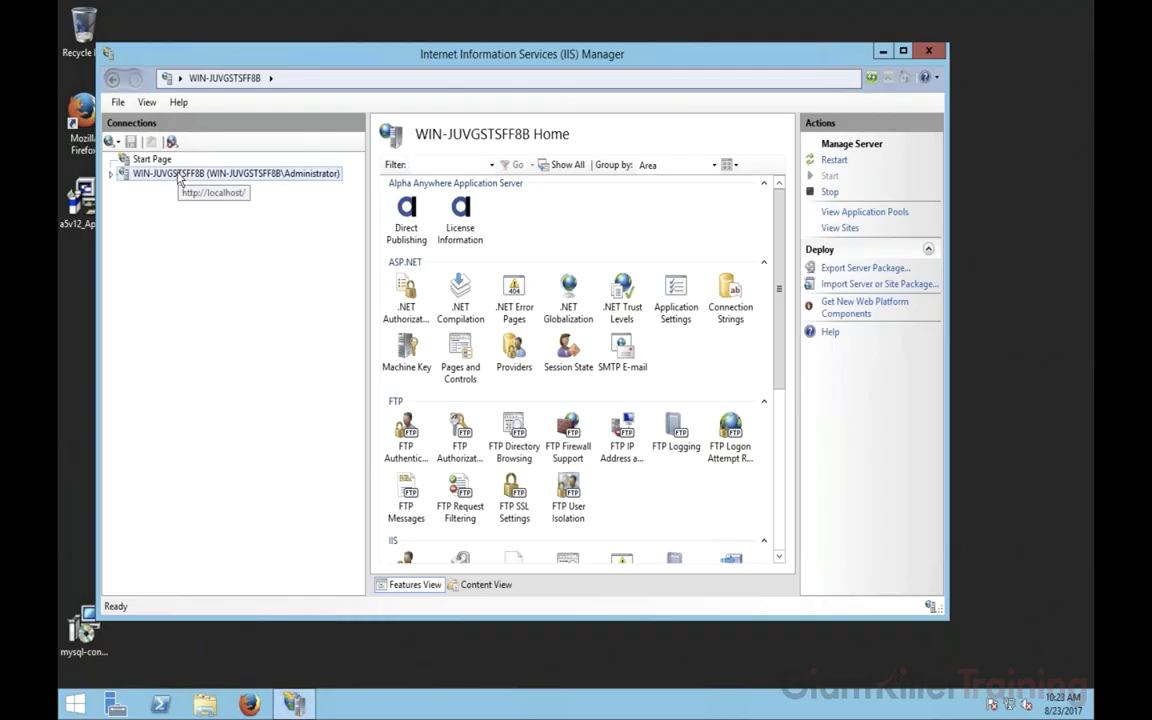
left_click(111, 174)
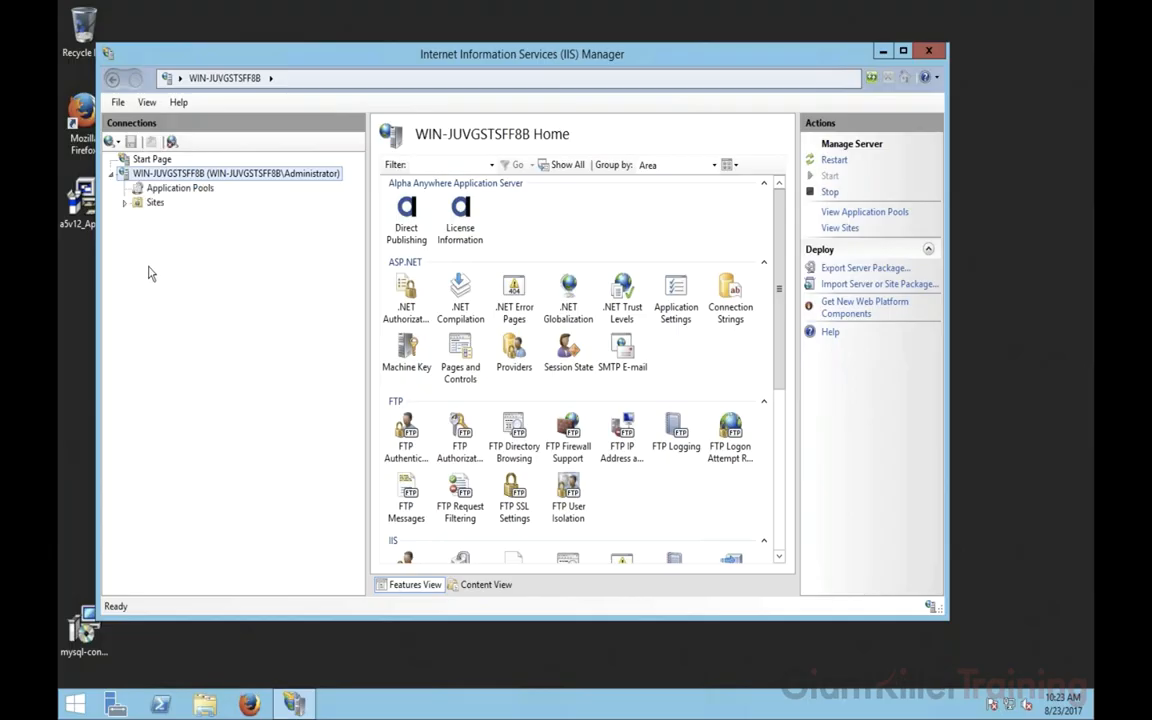
right_click(148, 169)
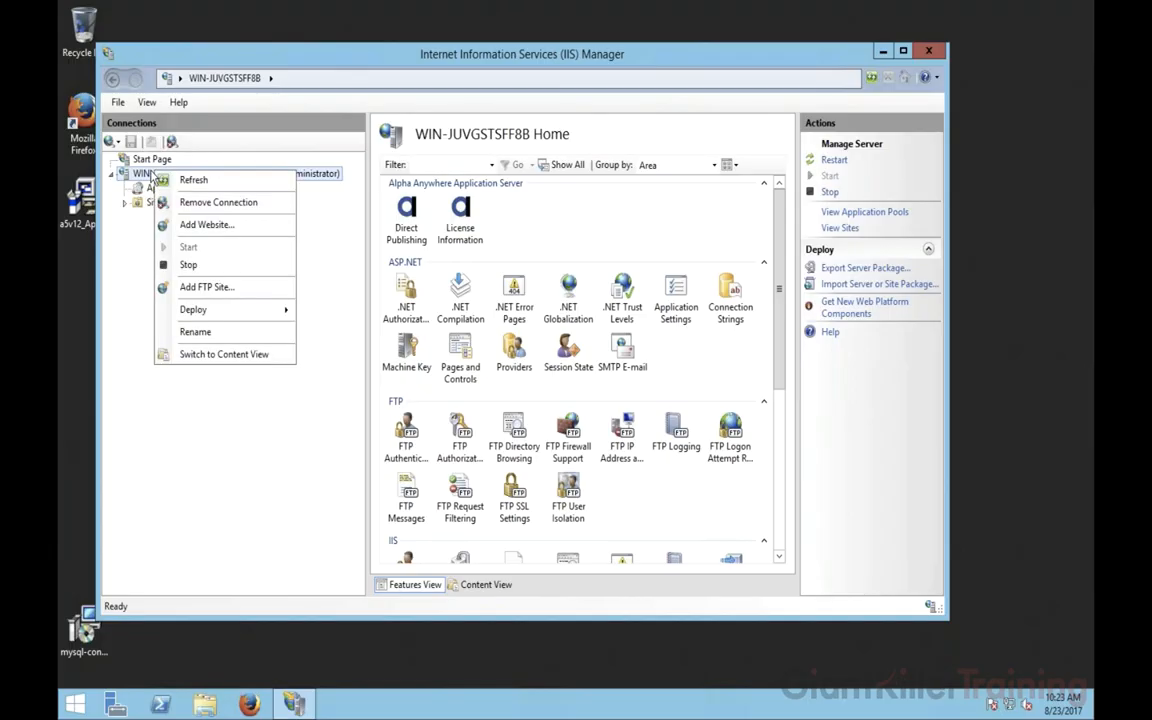
left_click(143, 172)
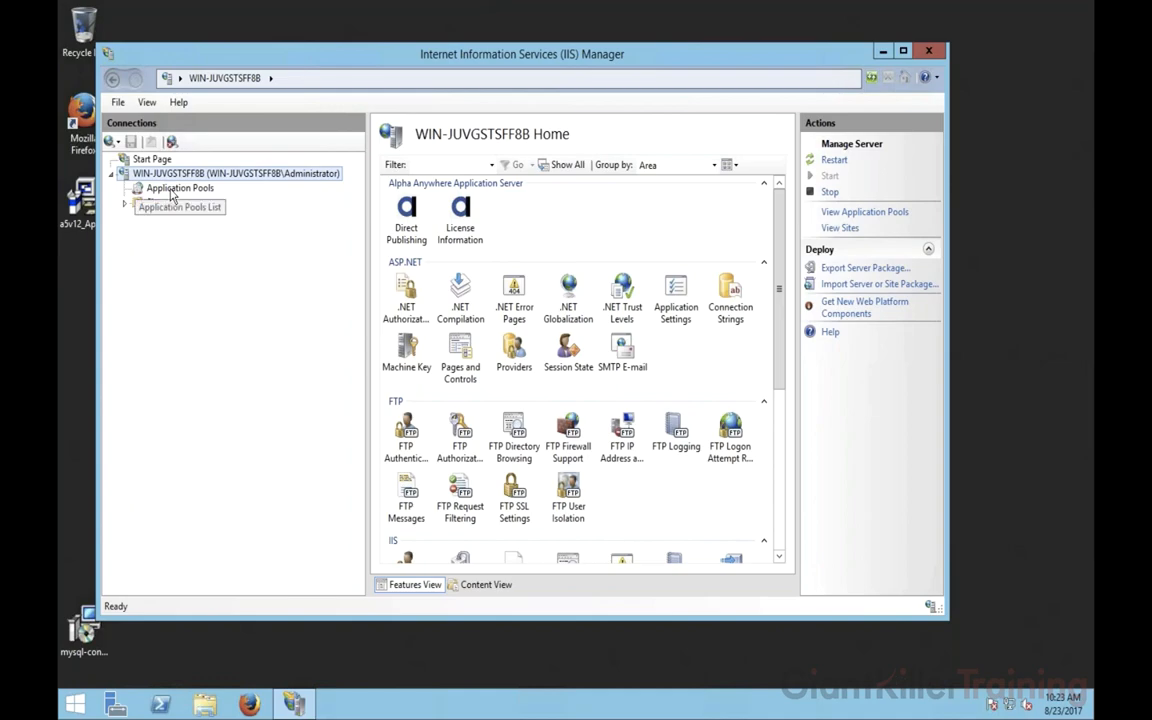
- Expand Sites to examine the site list and the Default Web Site's features, collapse it and return to the server home
left_click(124, 204)
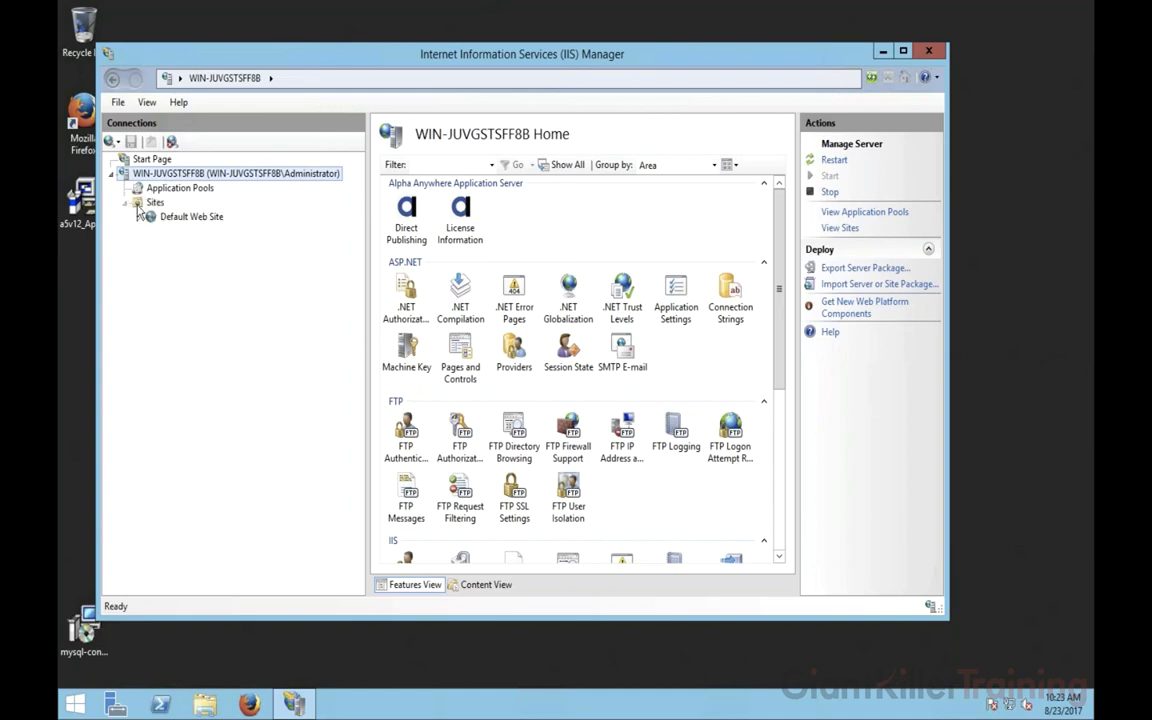
left_click(154, 203)
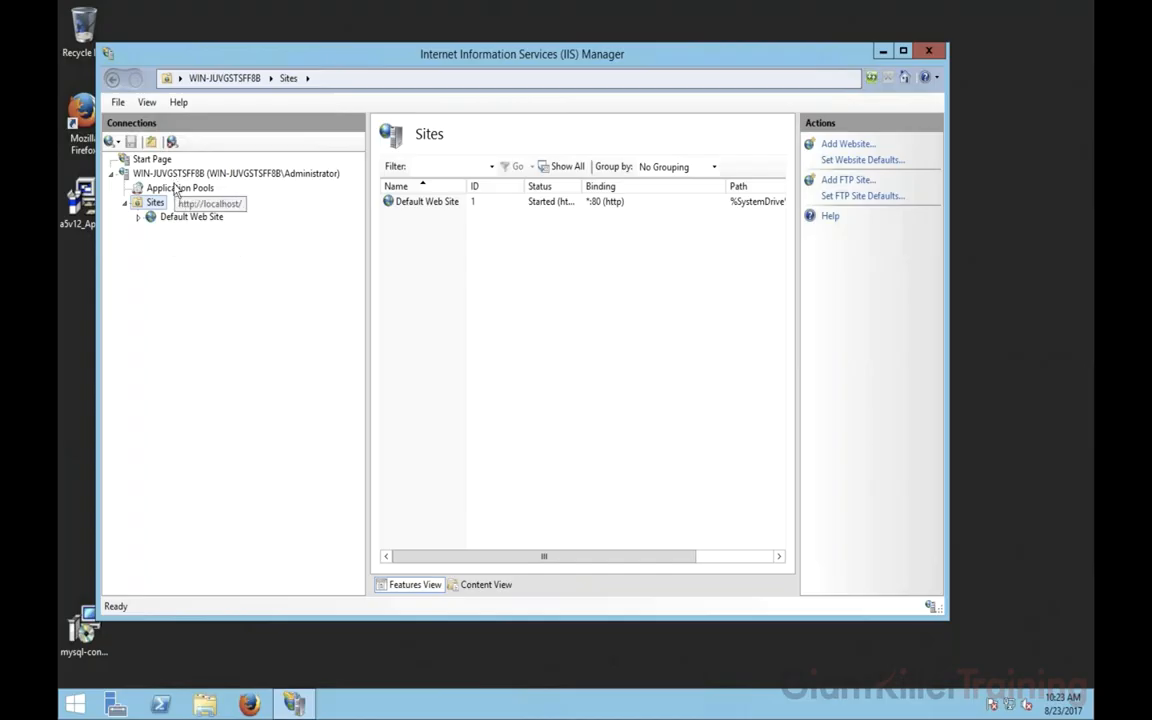
left_click(182, 218)
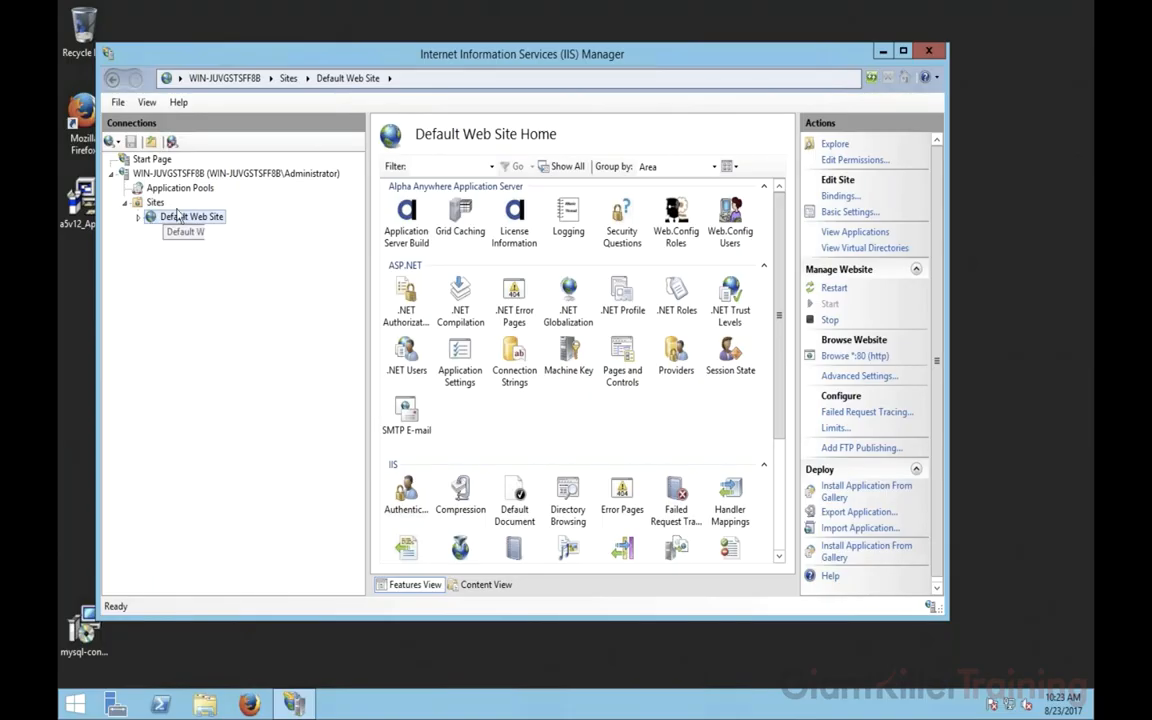
left_click(125, 204)
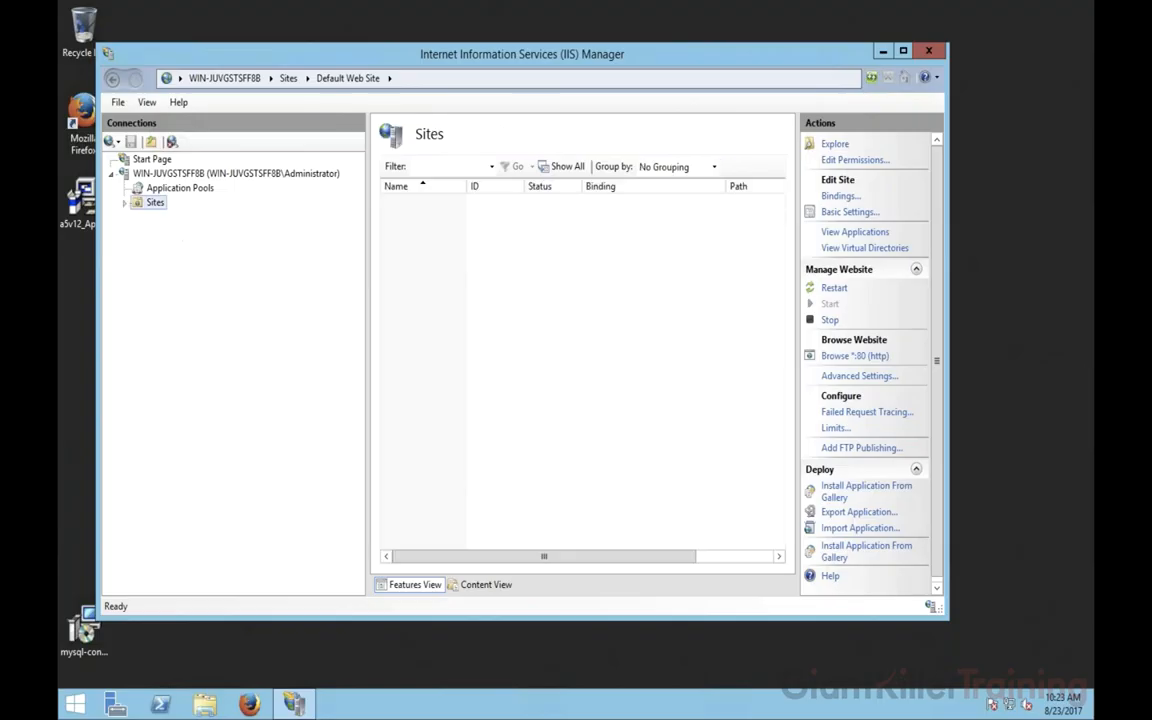
left_click(147, 174)
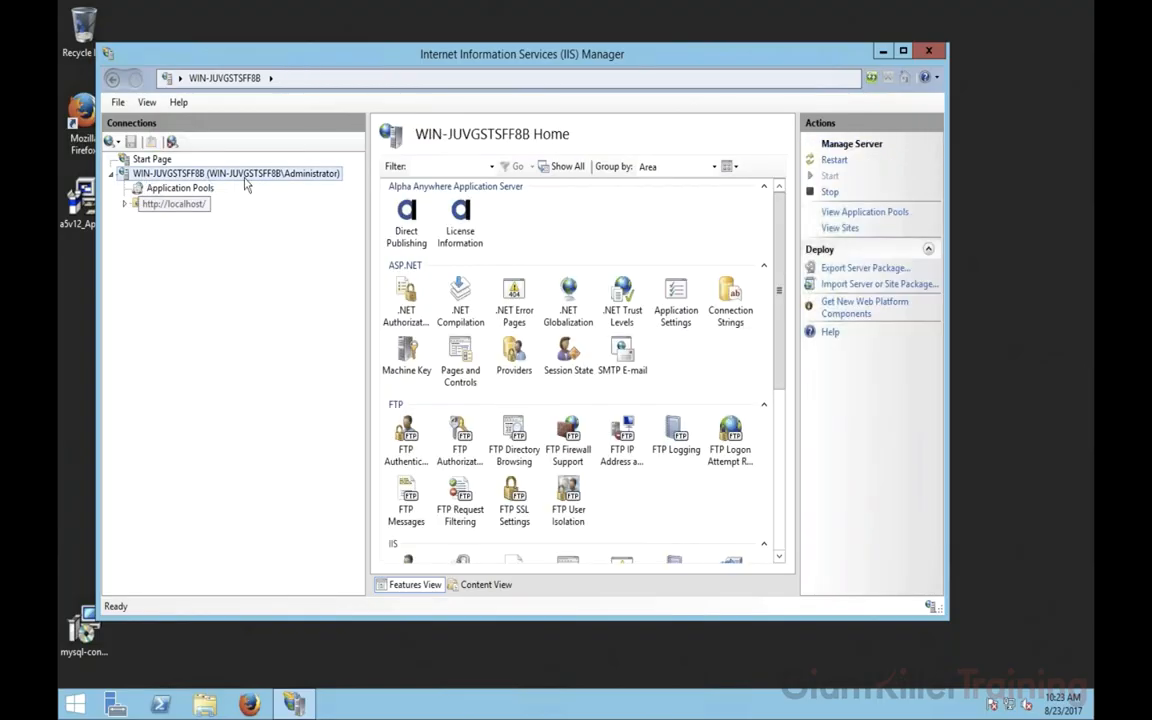
- Switch to Microsoft Remote Desktop, open the IIS Certification VM connection for editing and copy its PC name
key("ctrl+Left")
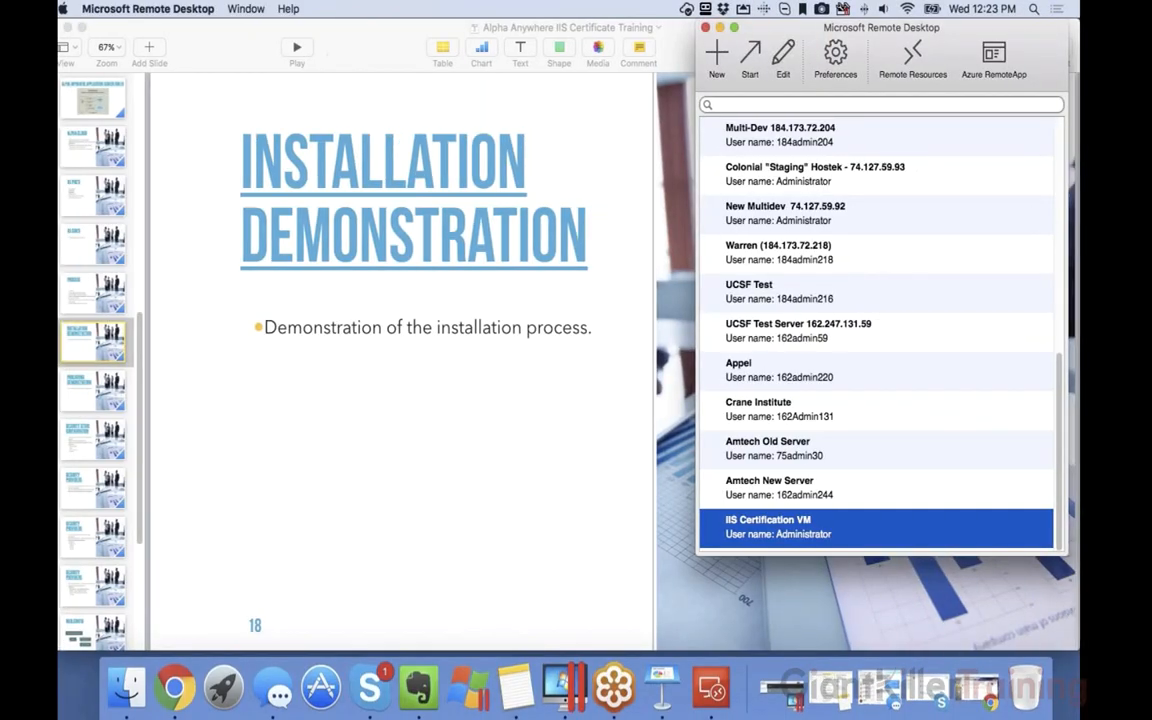
key("ctrl+Right")
key("ctrl+Left")
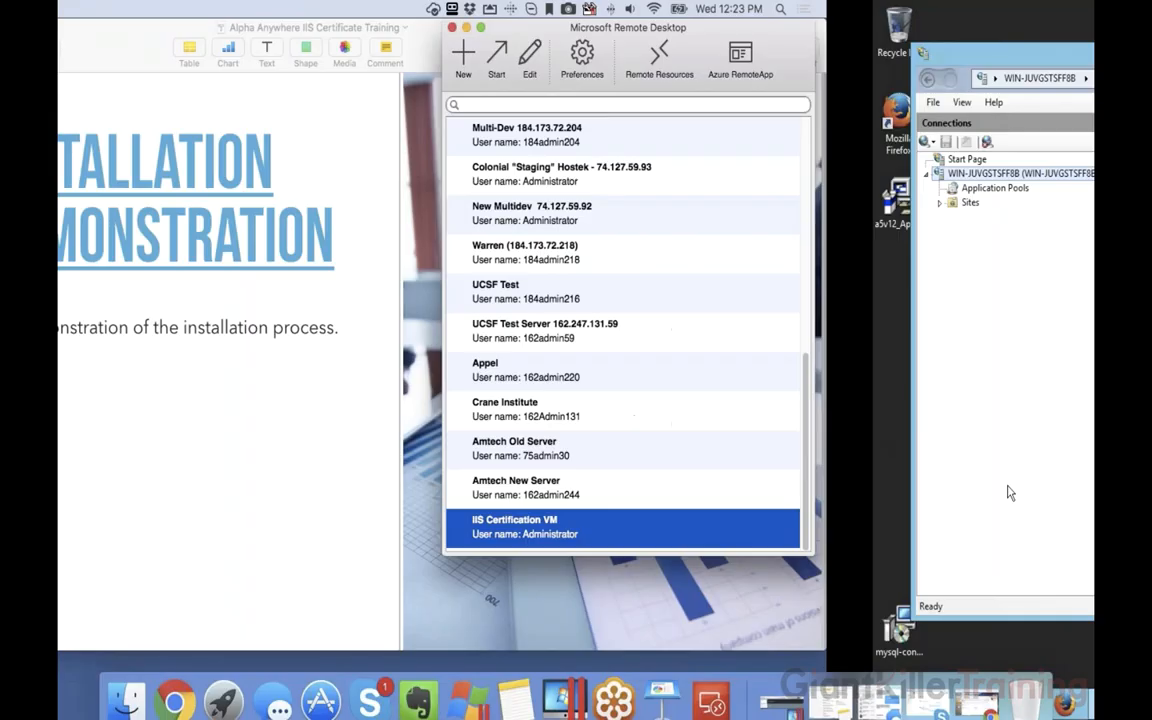
right_click(952, 520)
left_click(965, 535)
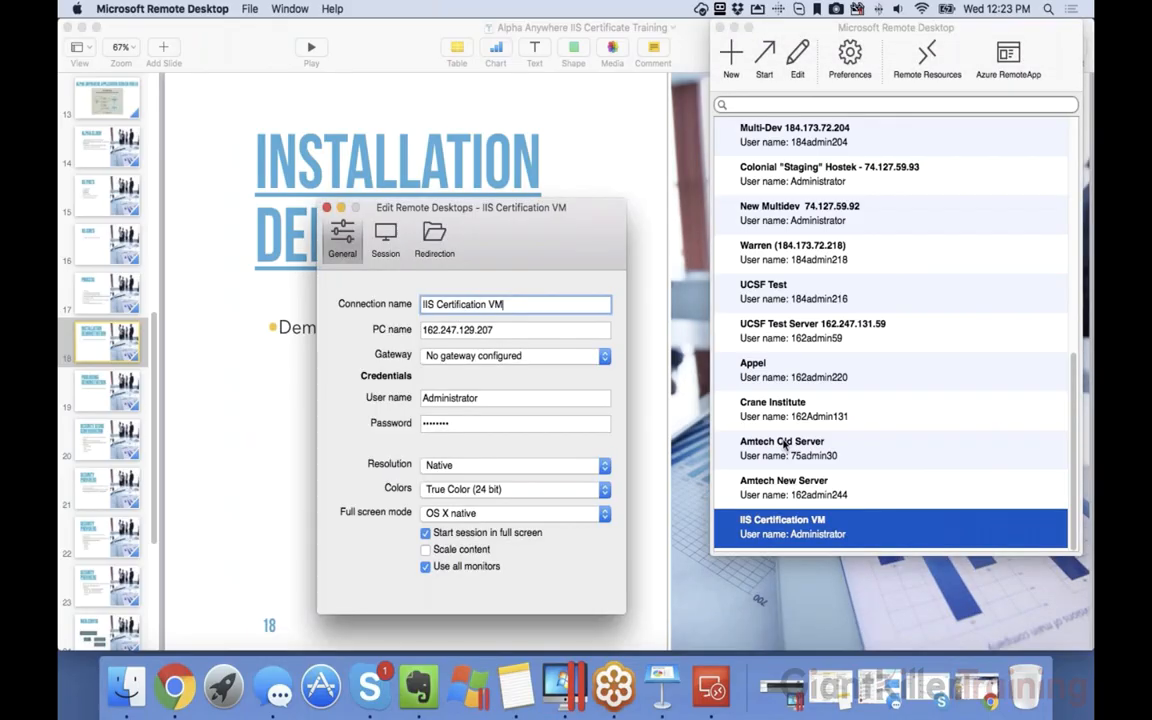
key("Tab")
key("ctrl+Right")
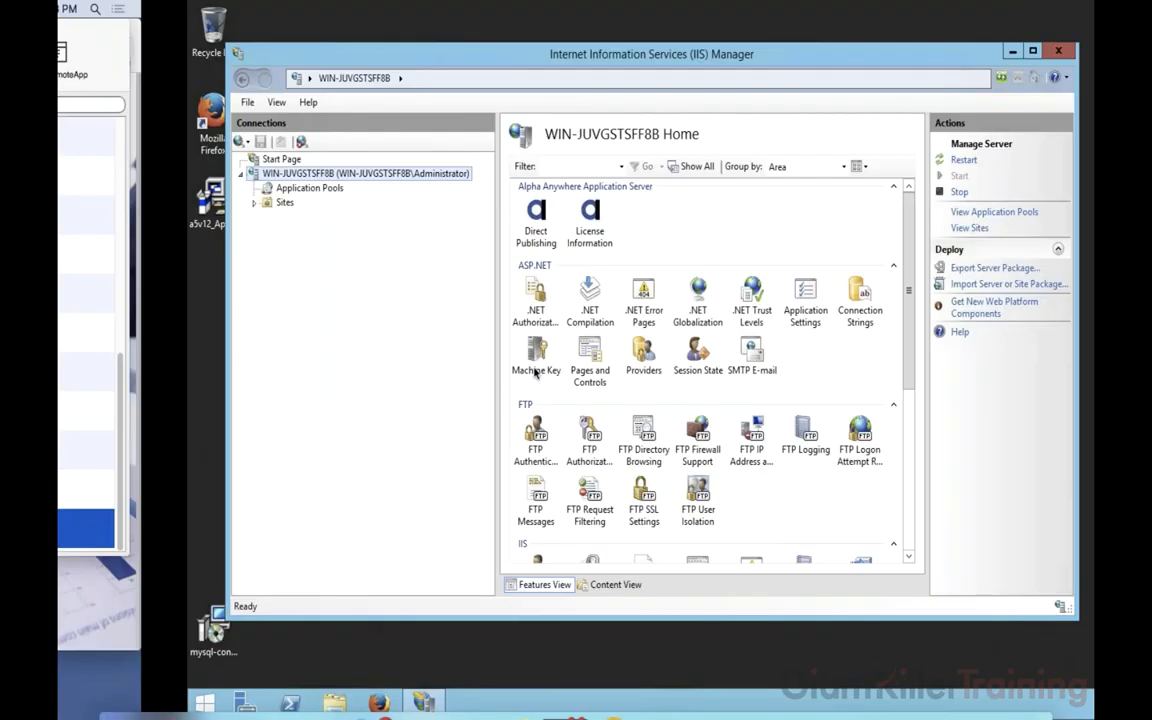
- Switch to Chrome on the Windows 7 desktop and enter 162.247.129.207 as the address
key("ctrl+Right")
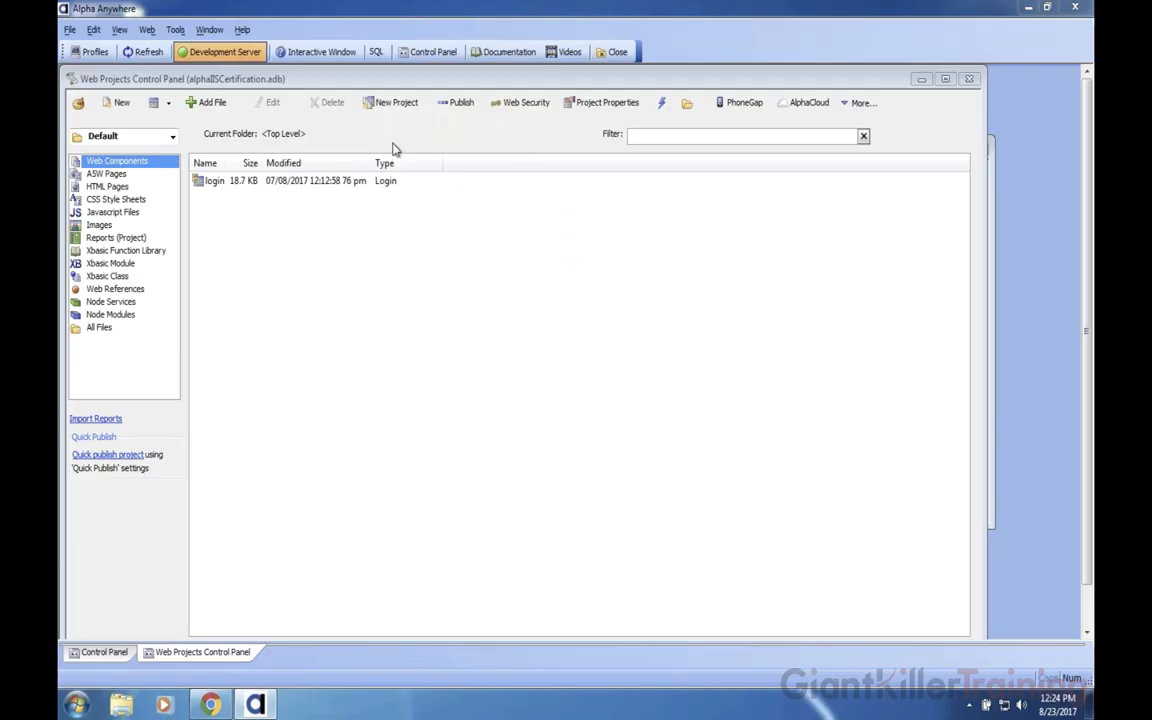
left_click(211, 704)
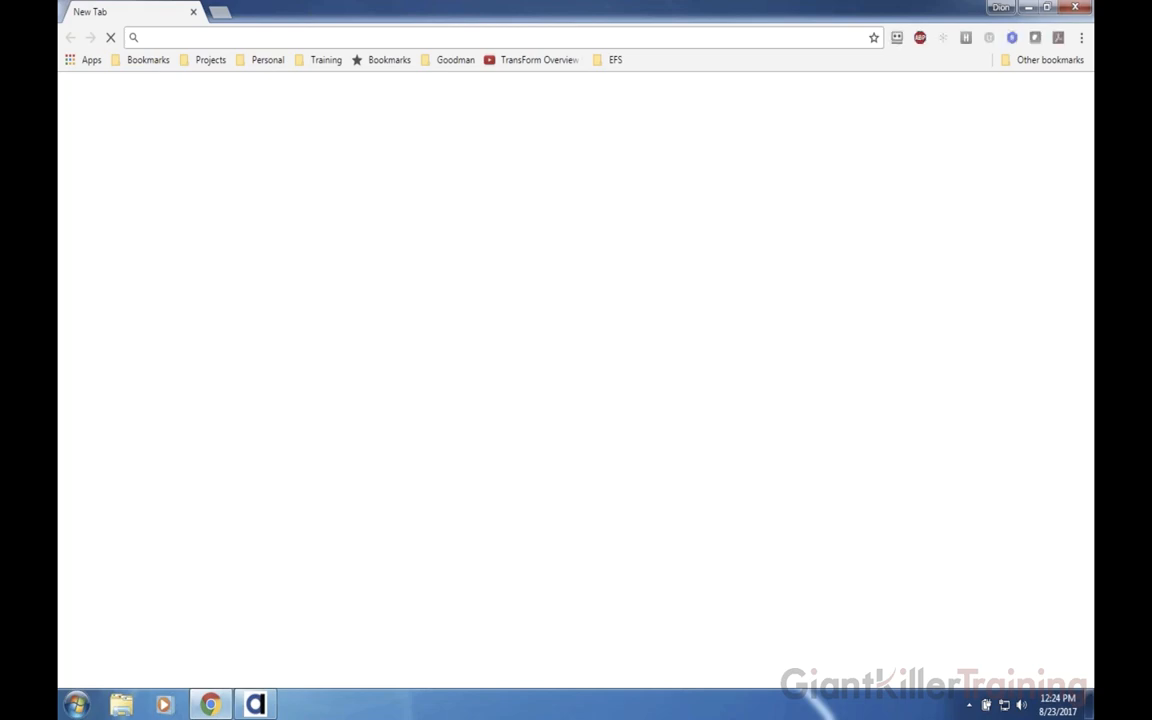
type("162.247.129.207")
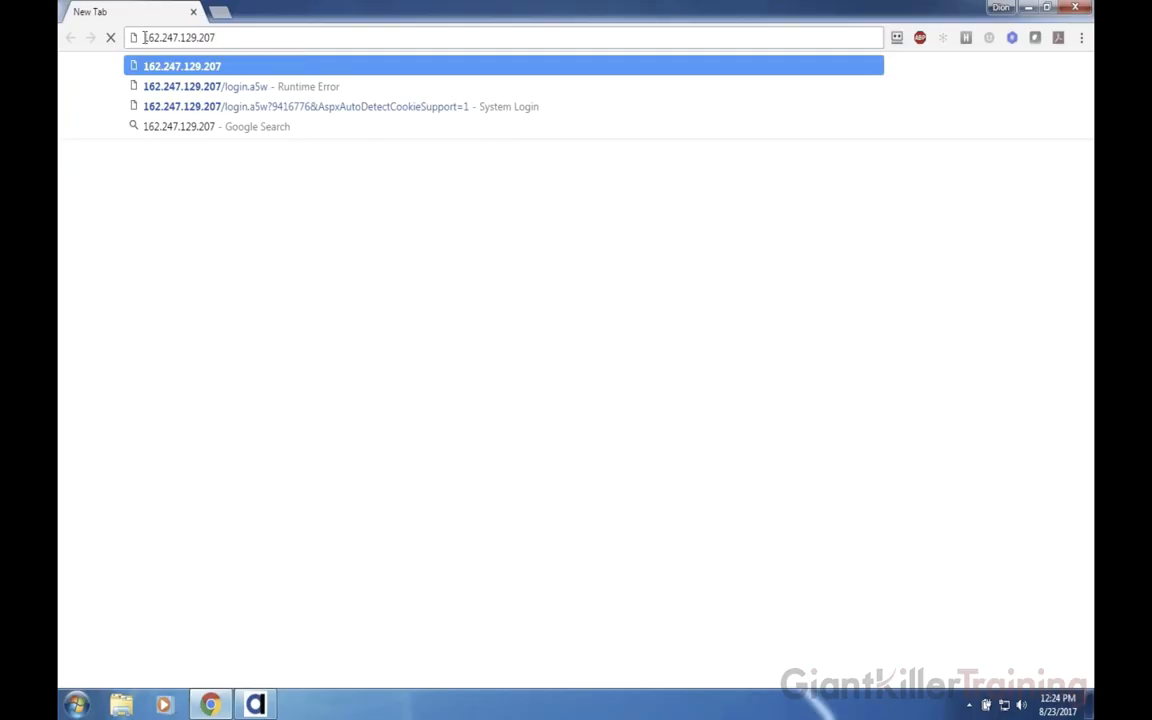
left_click_drag(143, 37, 248, 38)
left_click(248, 37)
type(":9")
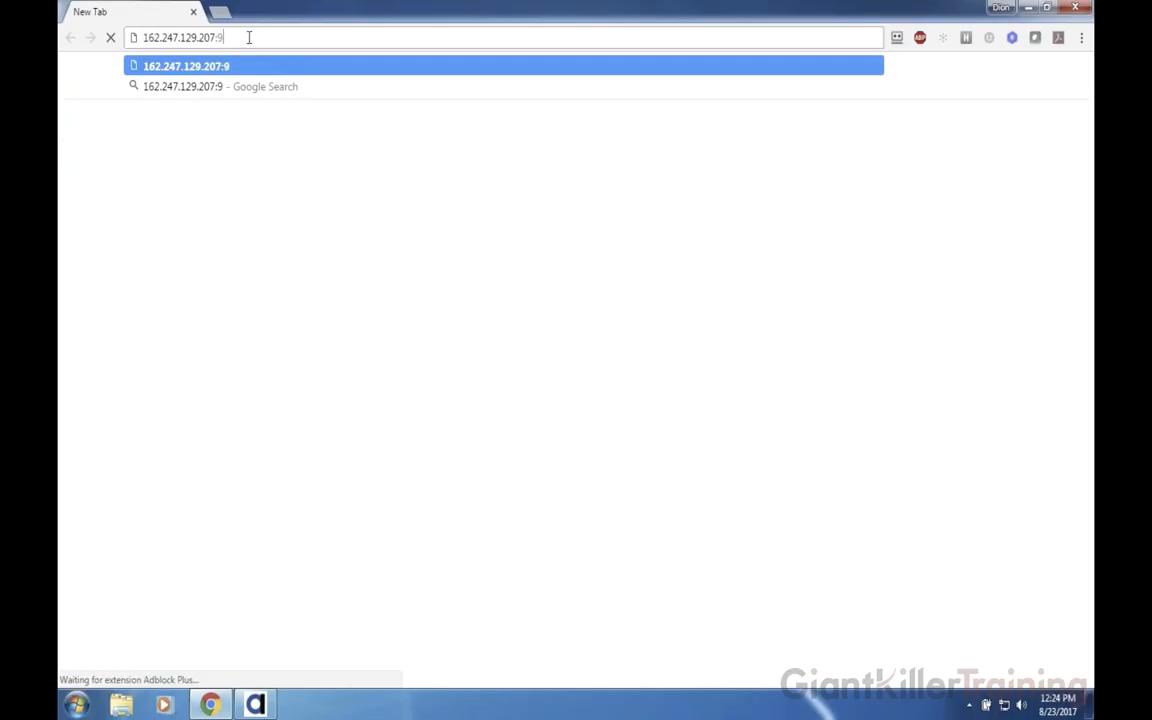
key("BackSpace")
key("BackSpace")
type(":80")
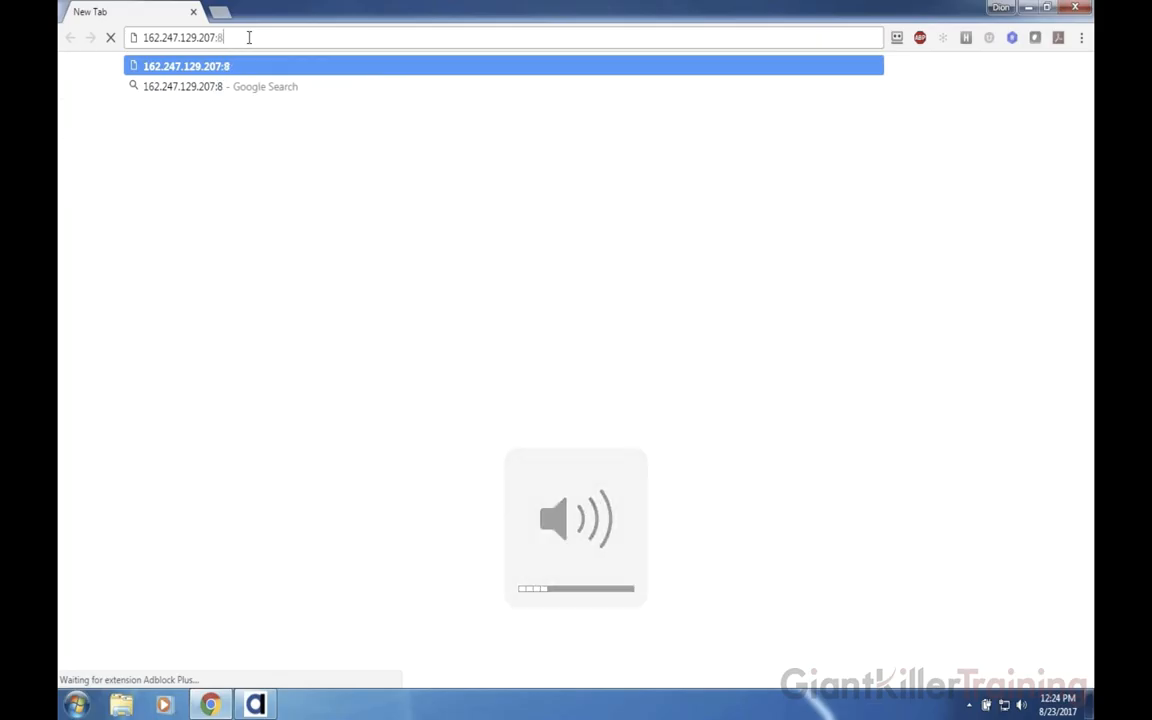
key("BackSpace")
key("BackSpace")
key("BackSpace")
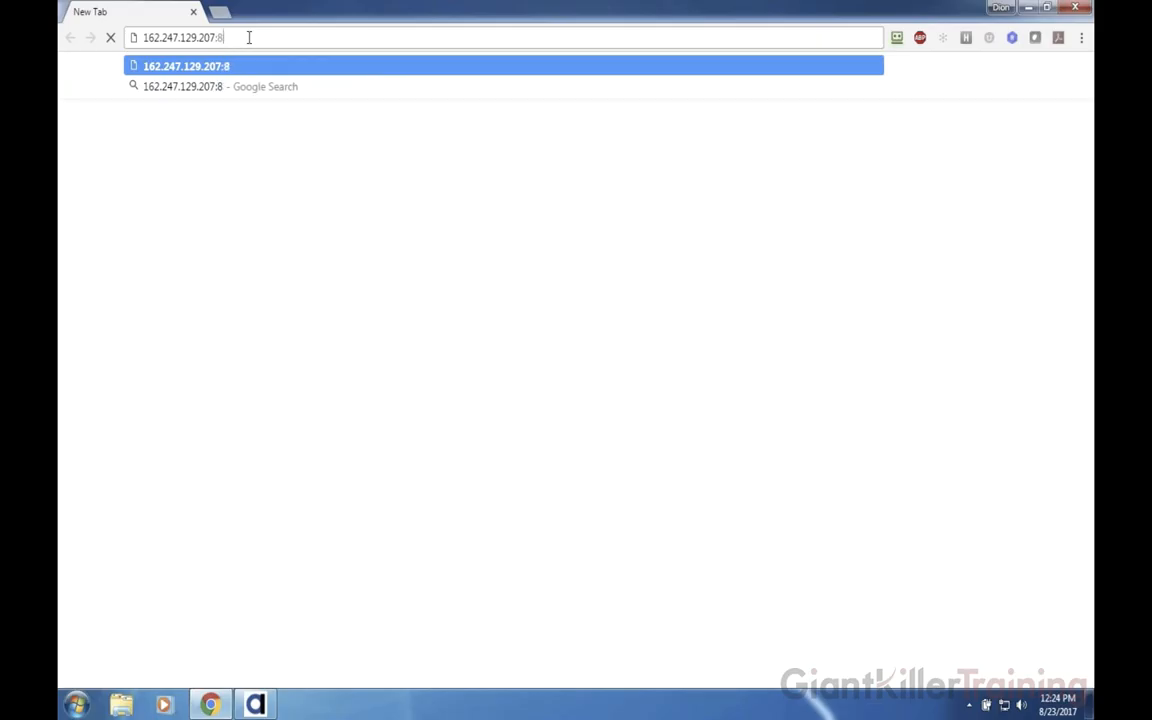
key("BackSpace")
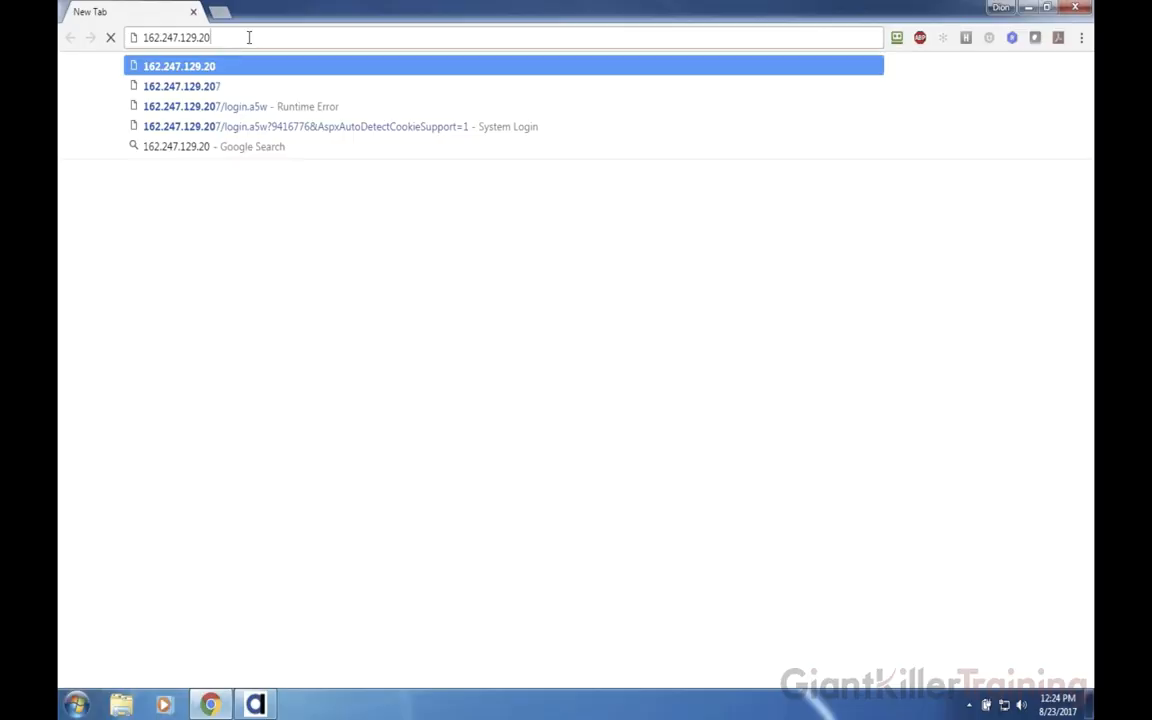
type("7")
- Load the login page at the entered address and highlight the IP address in its URL
key("Return")
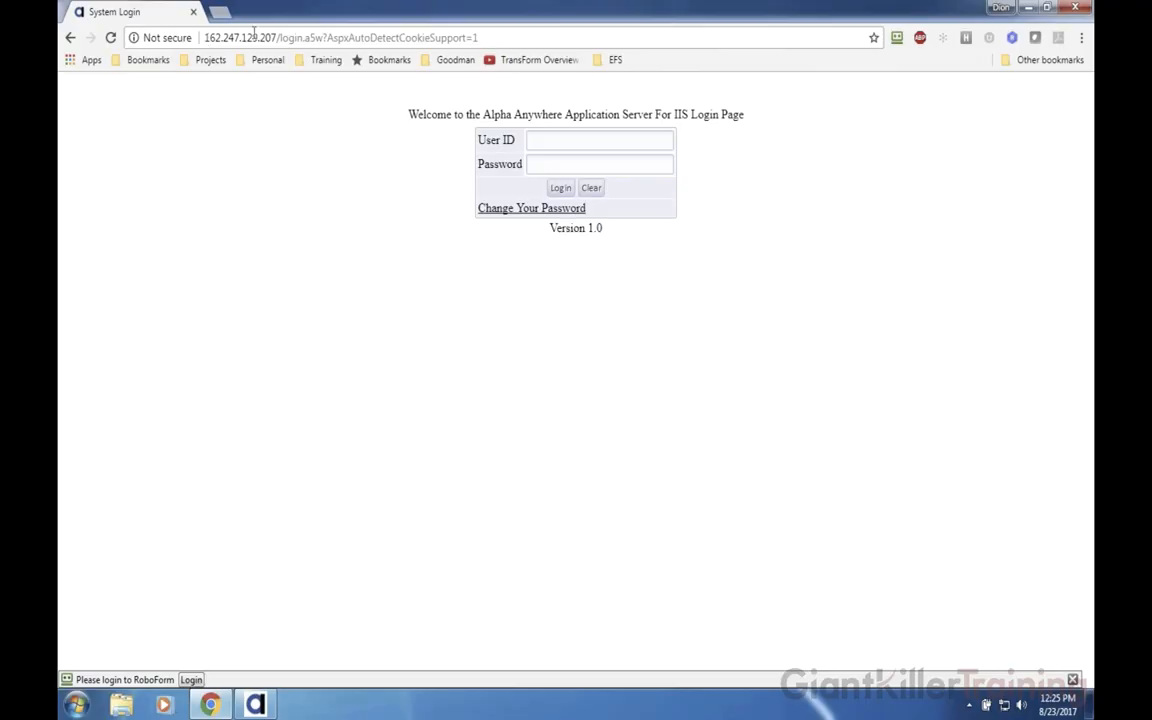
double_click(249, 38)
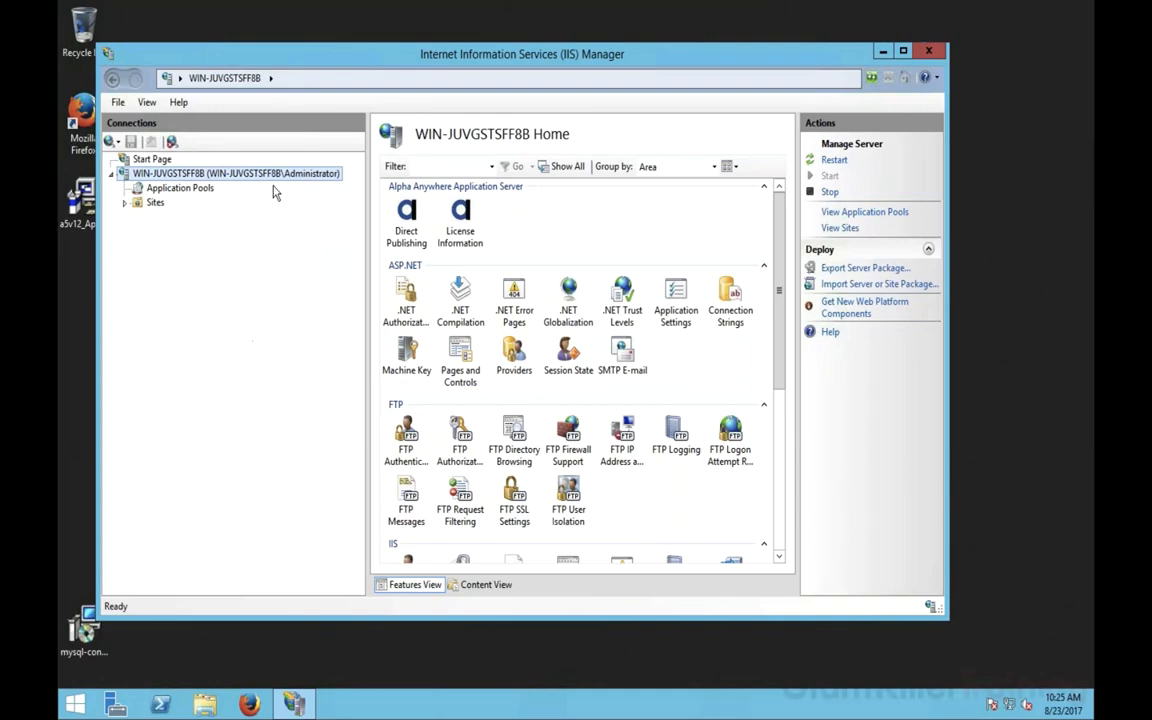
- Switch back to the server's remote desktop, collapse the server node, minimize IIS Manager and select the a5v12_ApplicationServerIIS installer
left_click(111, 174)
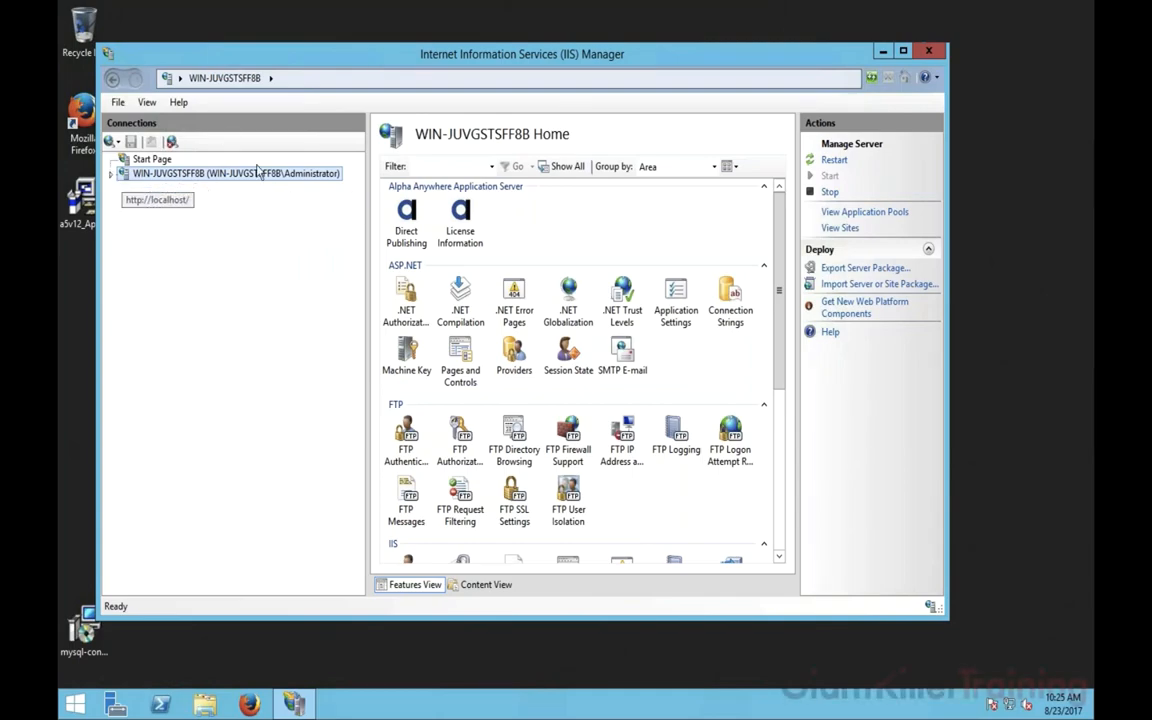
left_click(883, 52)
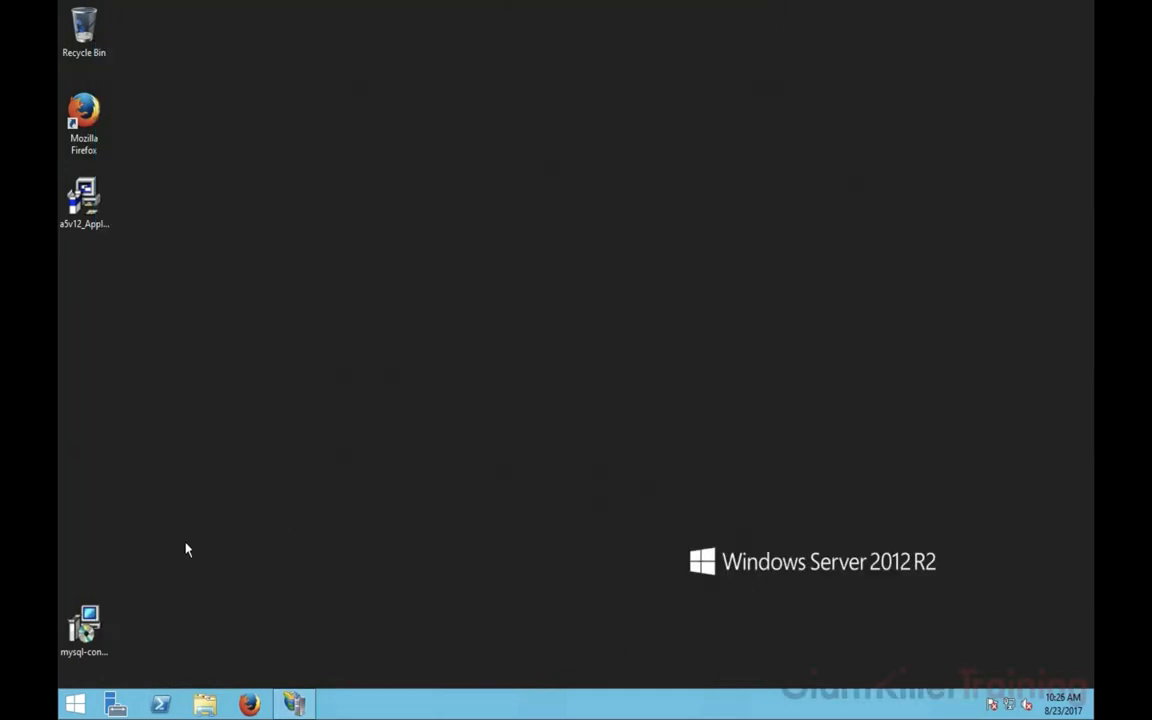
left_click(88, 205)
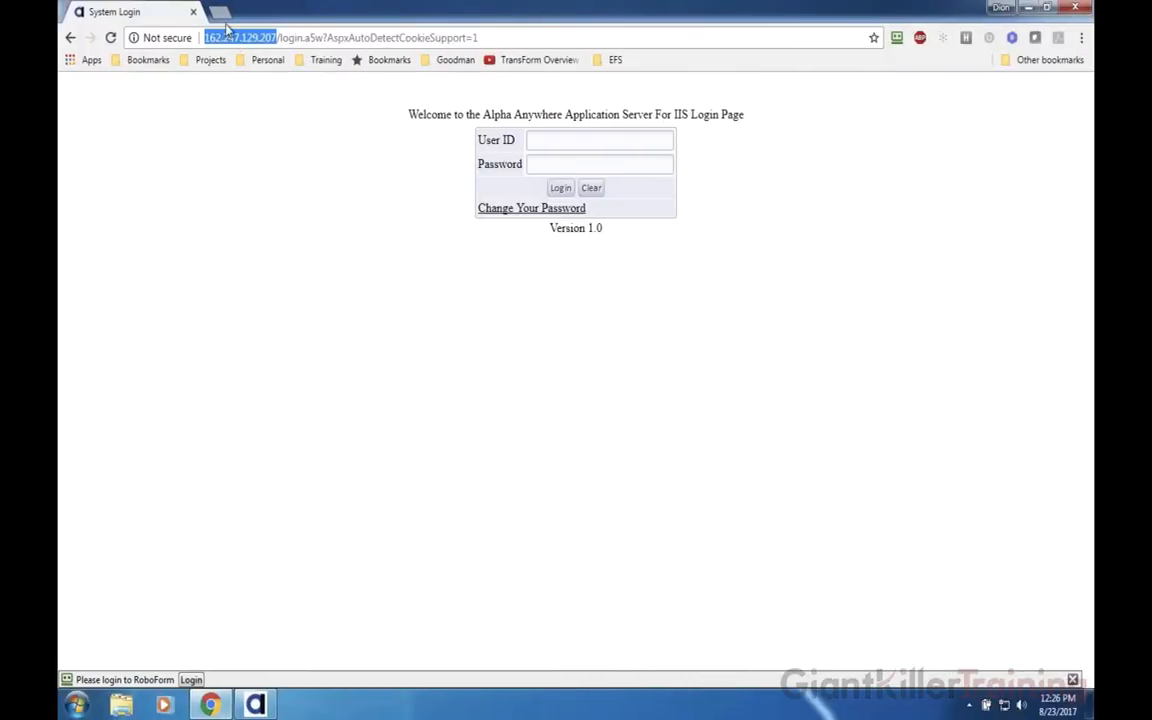
- Open the Alpha Anywhere Updates bookmark from the Projects folder in a new Chrome tab
left_click(207, 12)
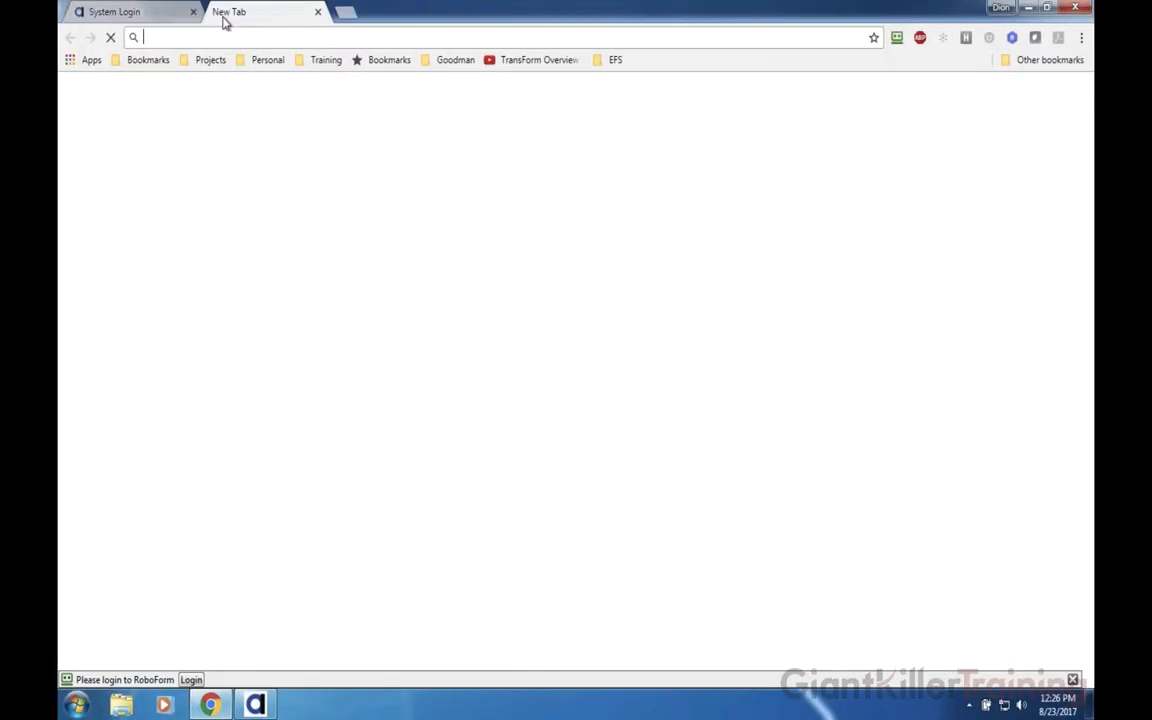
left_click(213, 60)
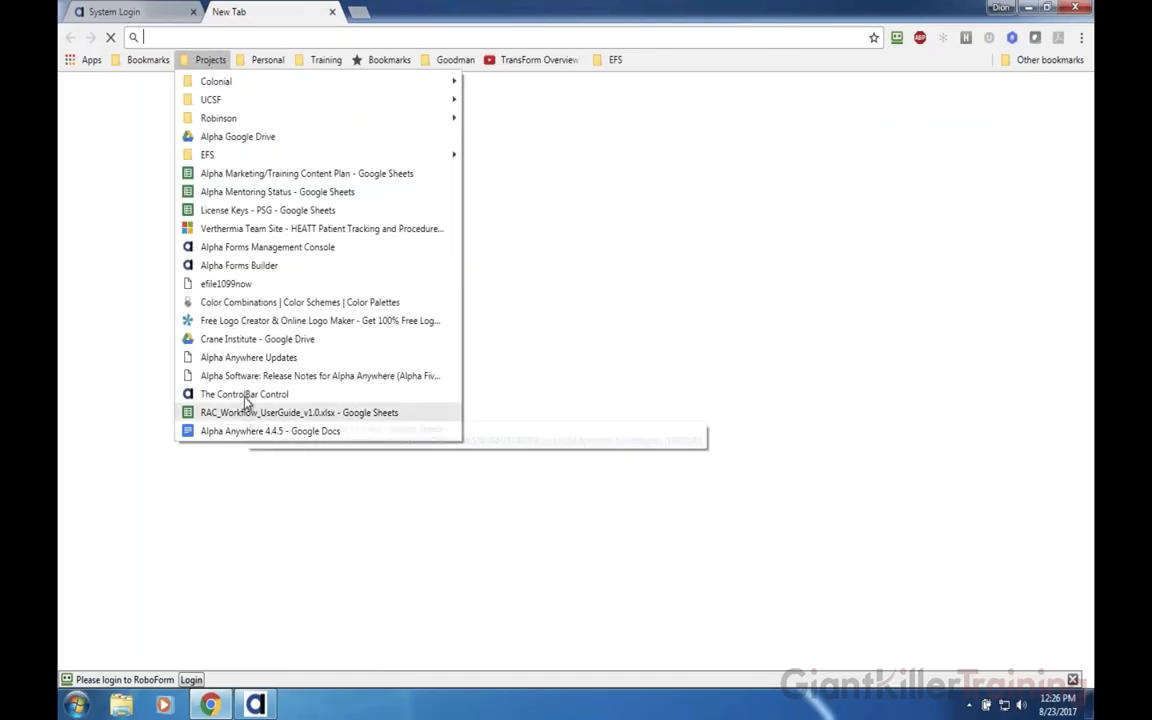
left_click(250, 358)
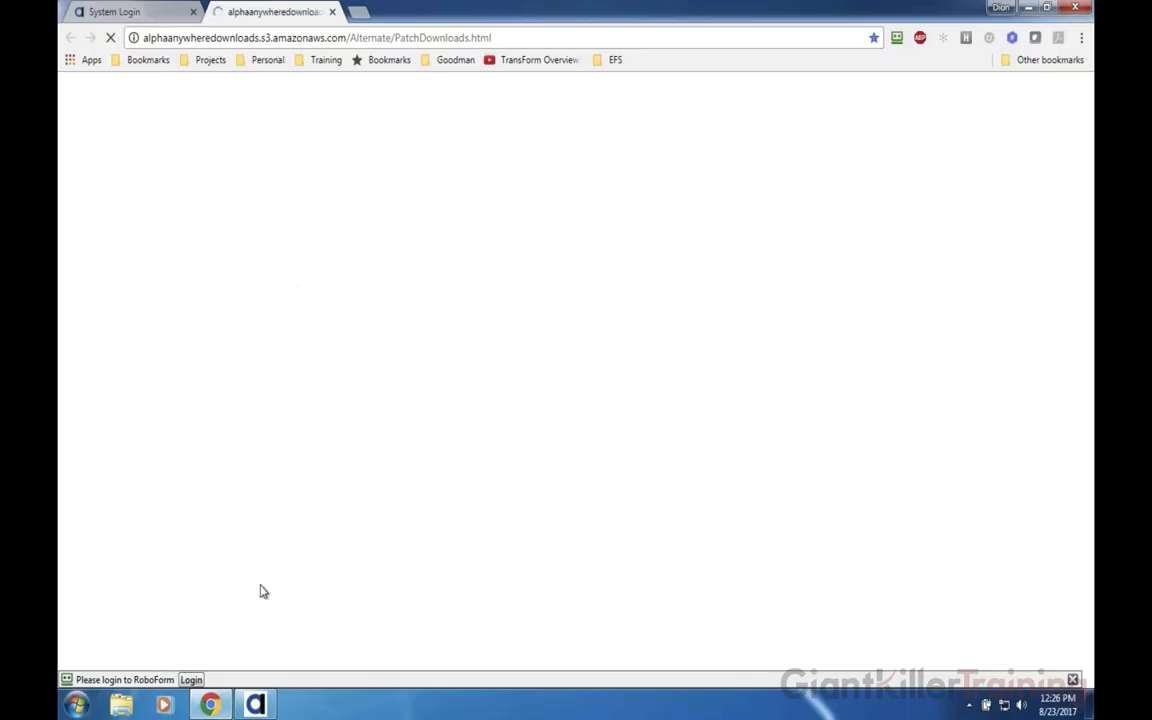
- Check where Alpha Anywhere offers its Download Patches command, and return to Chrome to examine the updates page and its address
left_click(255, 705)
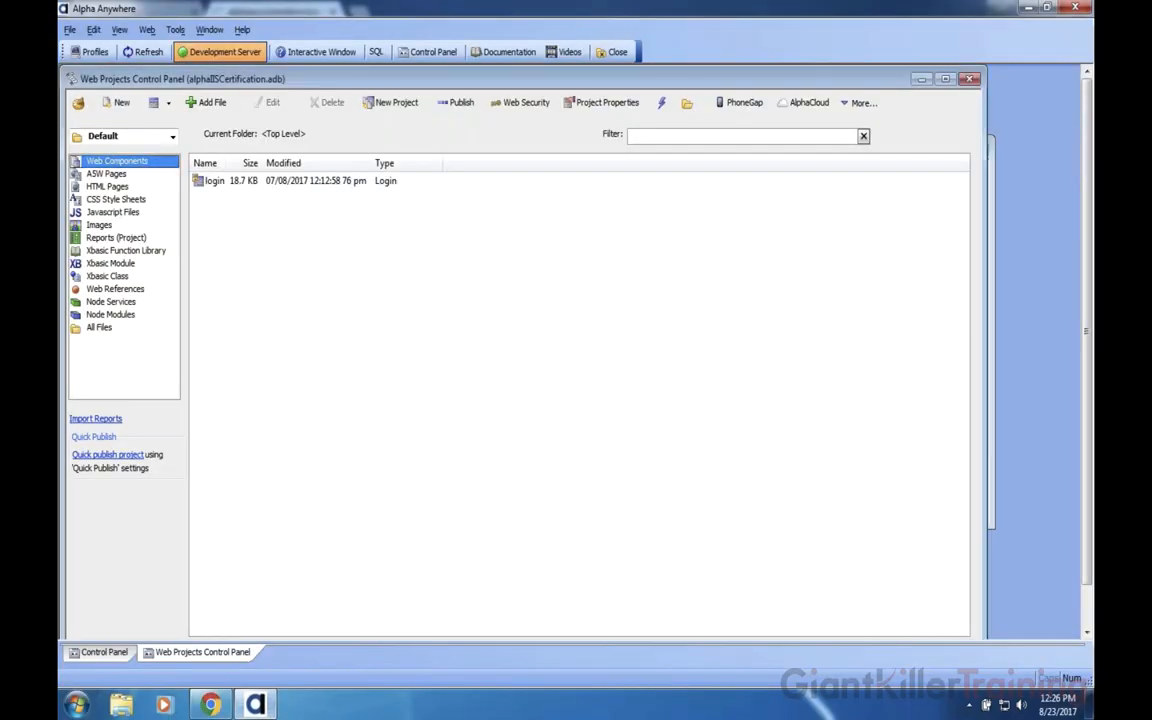
left_click(243, 30)
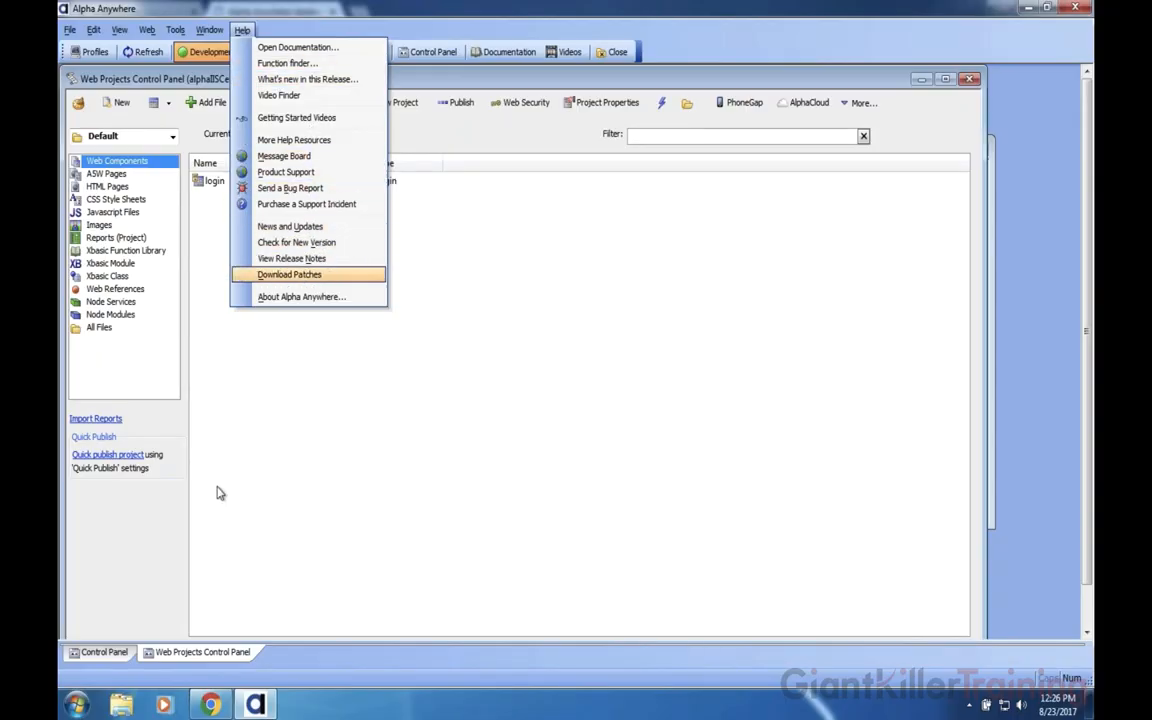
left_click(208, 706)
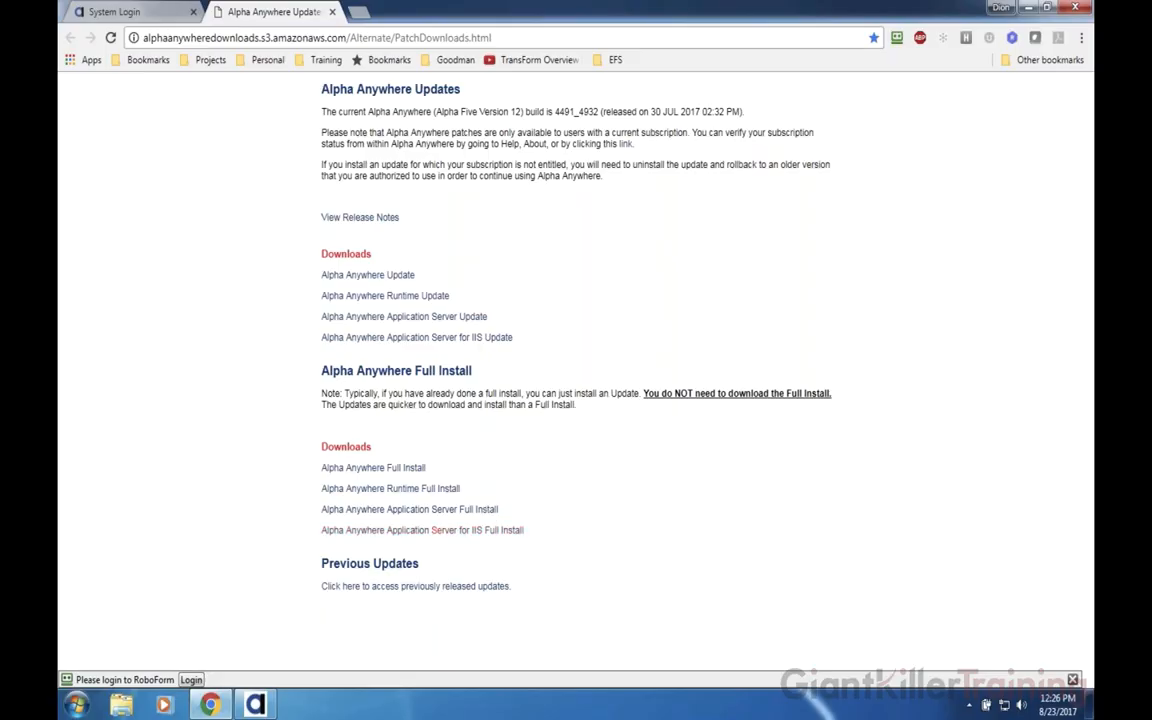
left_click(320, 40)
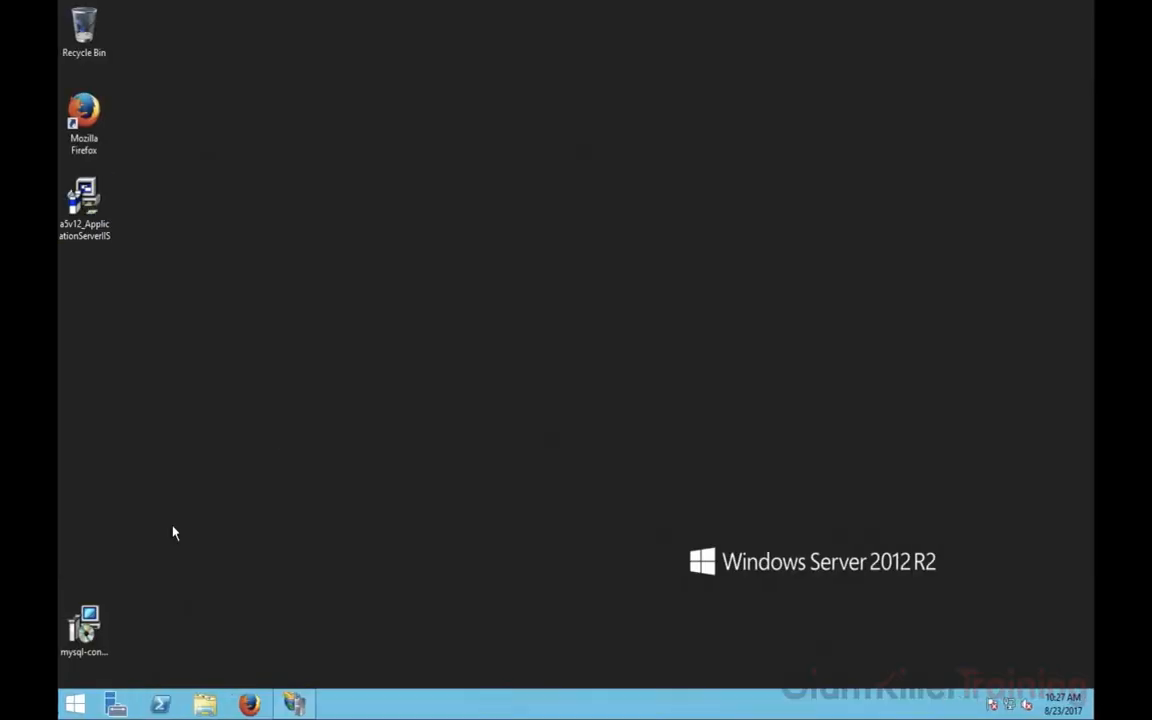
- Run the a5v12_ApplicationServerIIS installer from the server desktop and ignore the running Default Web Site application pool, accepting a reboot after install
left_click(70, 230)
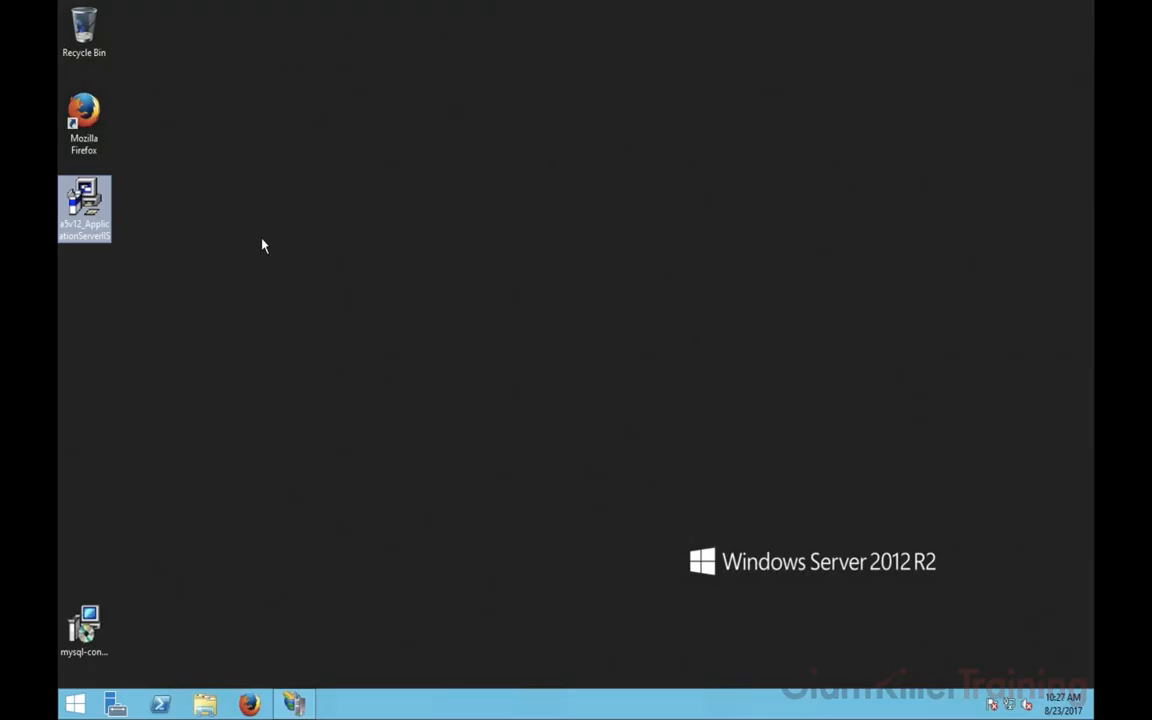
double_click(80, 208)
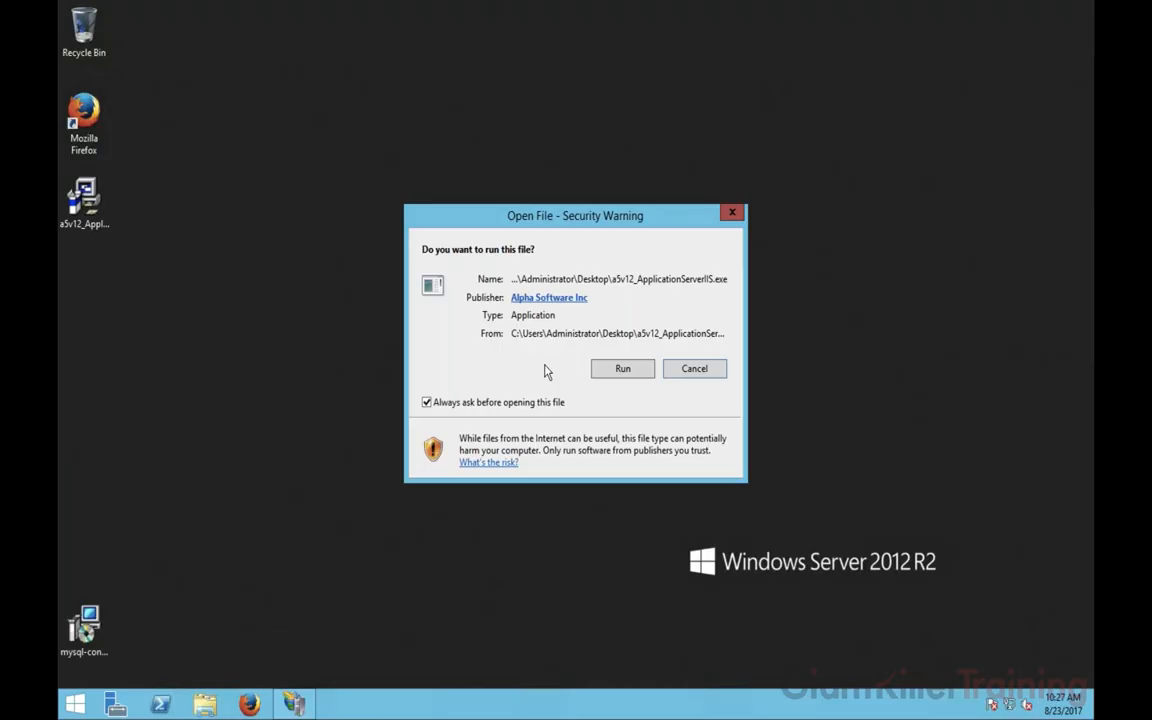
left_click(620, 368)
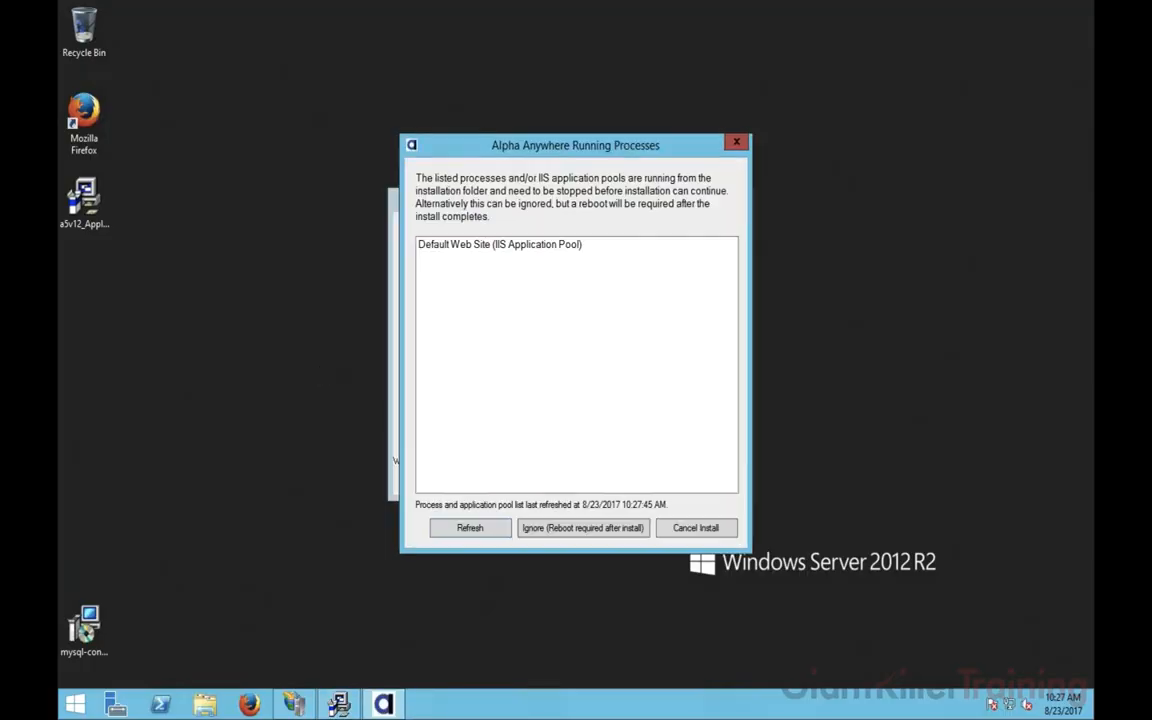
left_click(509, 246)
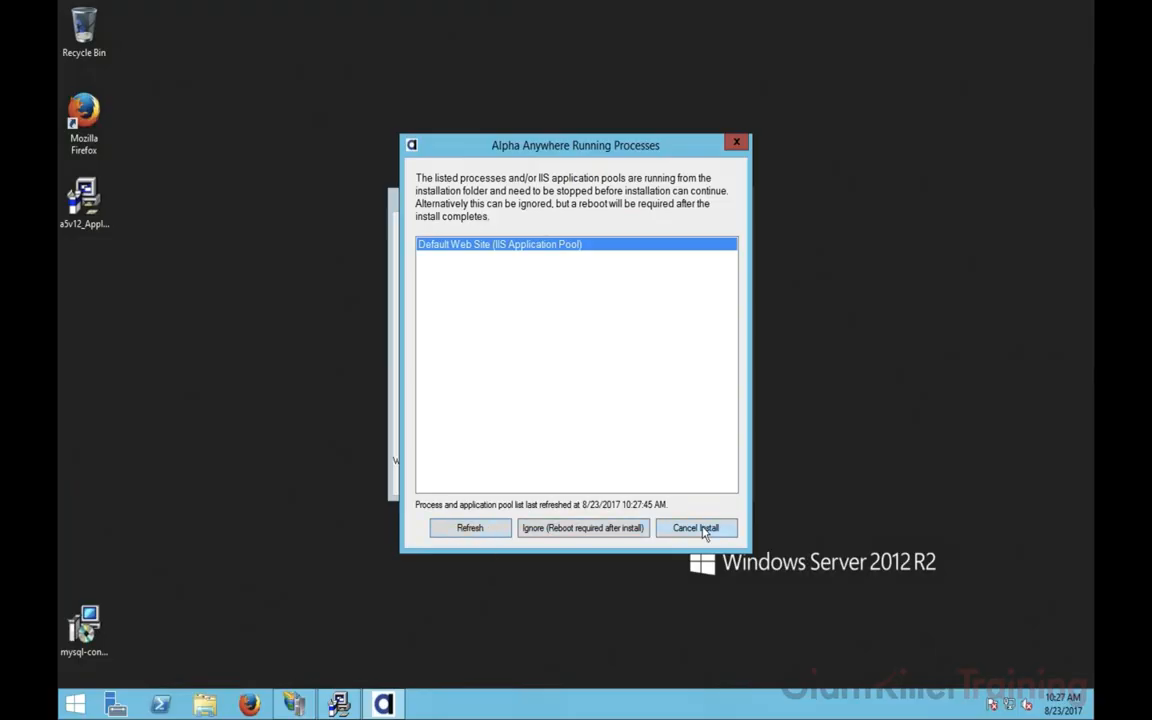
left_click(563, 530)
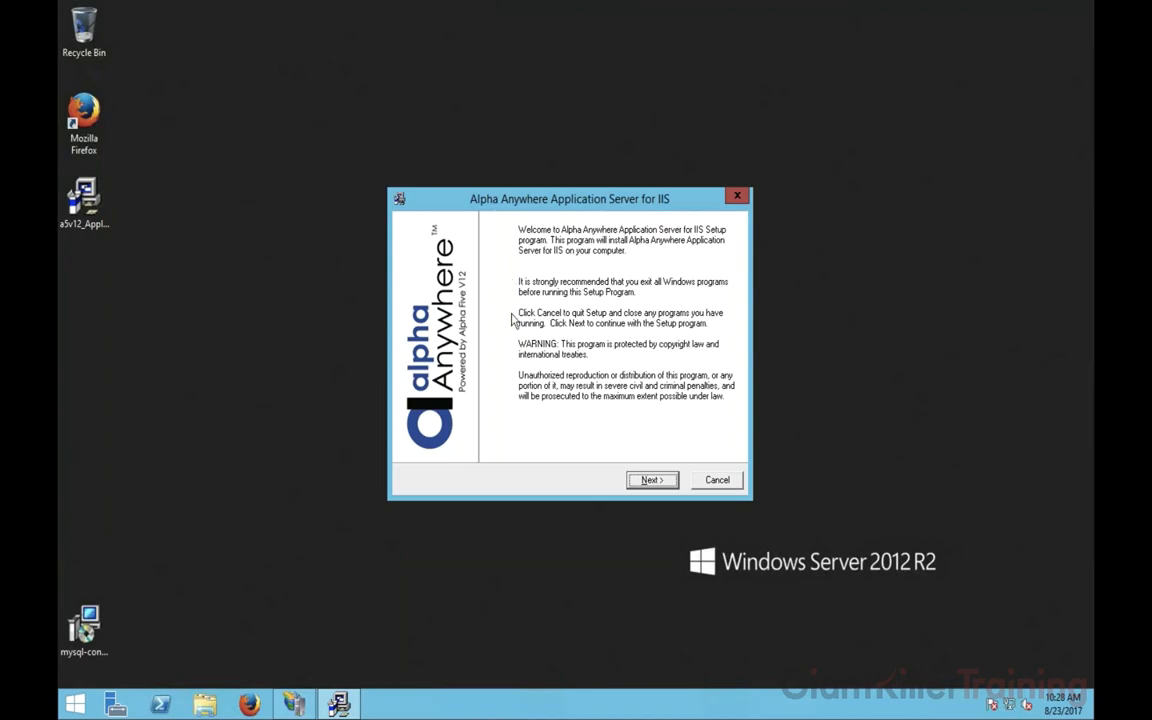
- Continue past the Alpha Anywhere Application Server for IIS welcome page and agree to the license agreement
left_click(648, 480)
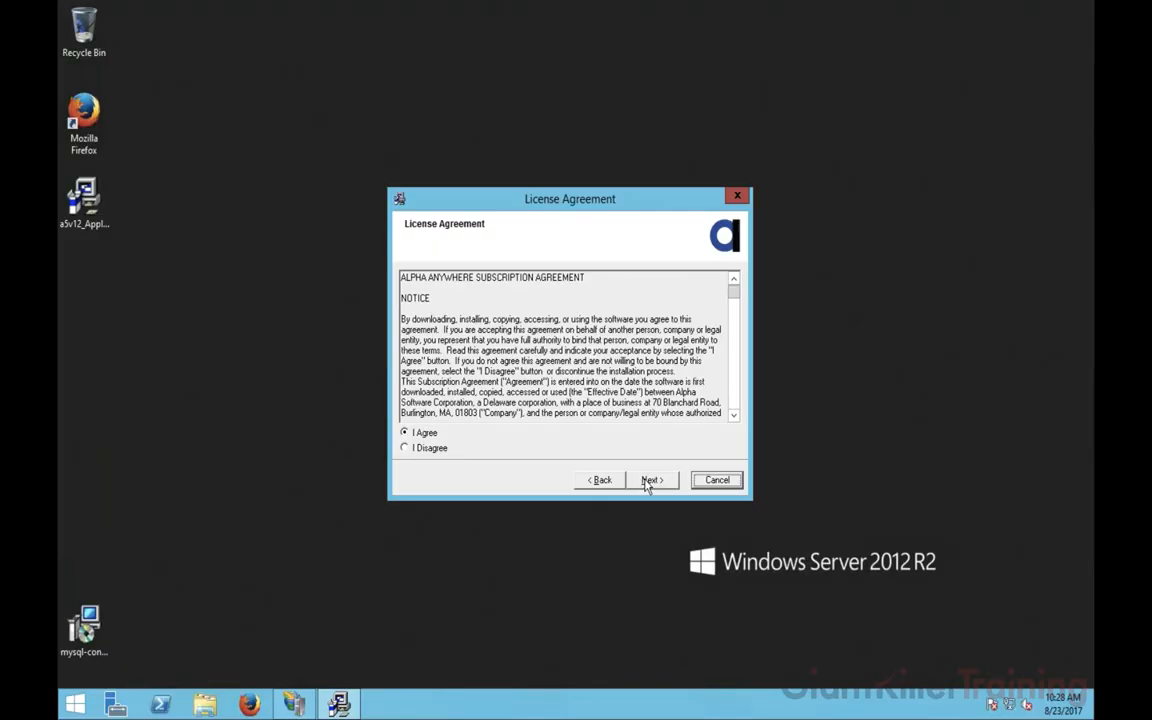
left_click(408, 434)
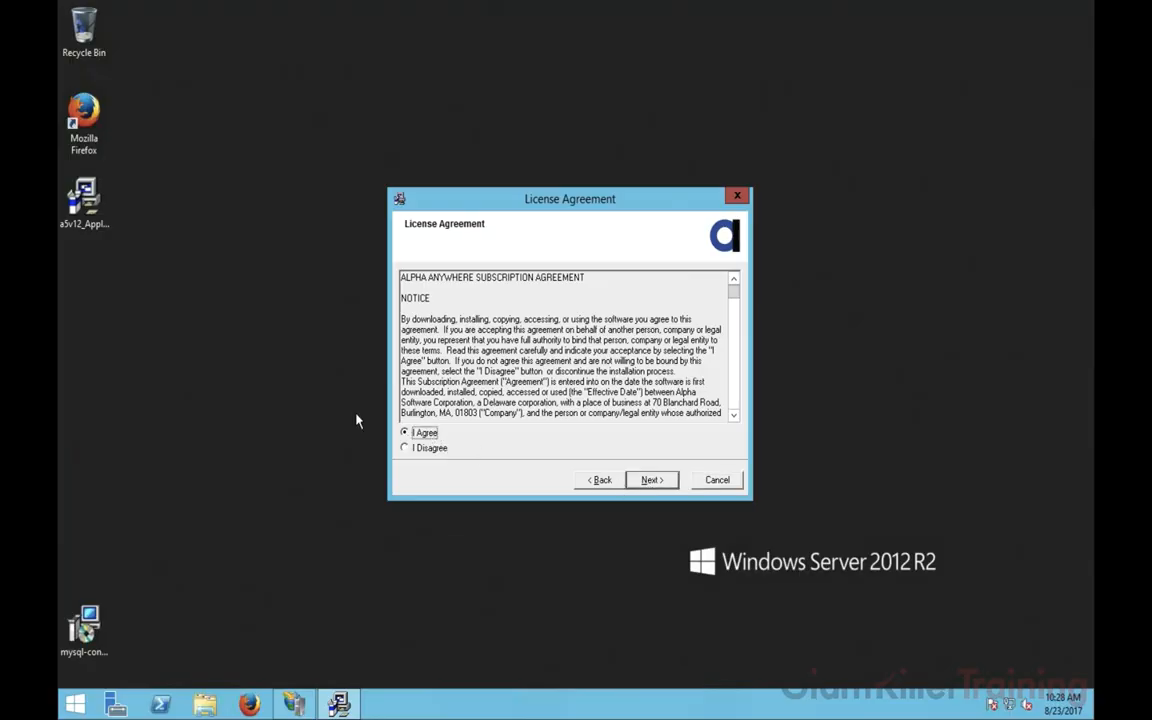
- Review the installer's destination folder, Program Manager group and start-installation pages with the defaults kept, and exit setup without installing
left_click(640, 479)
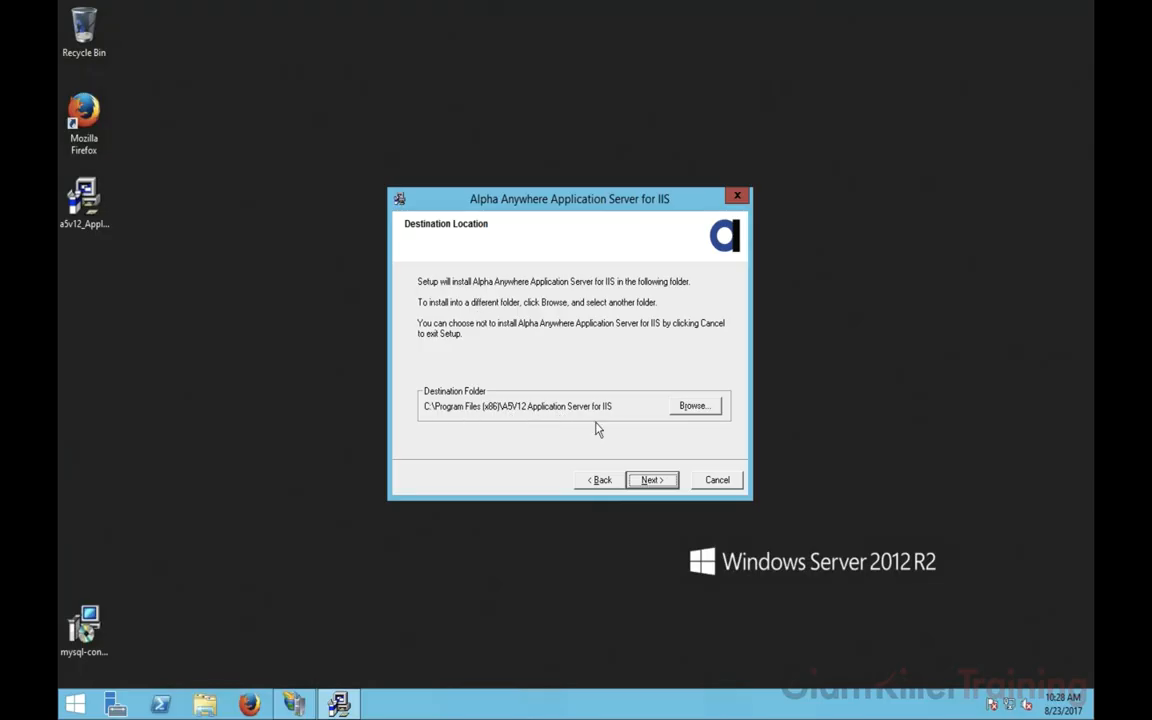
left_click(651, 481)
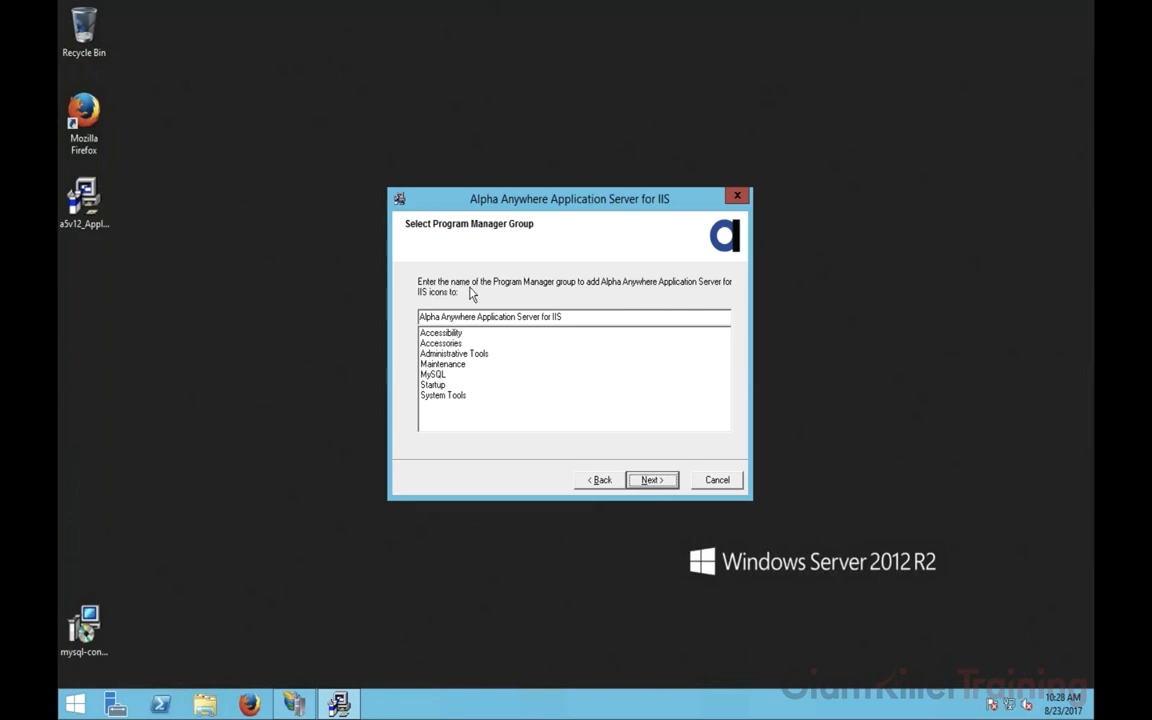
left_click(655, 481)
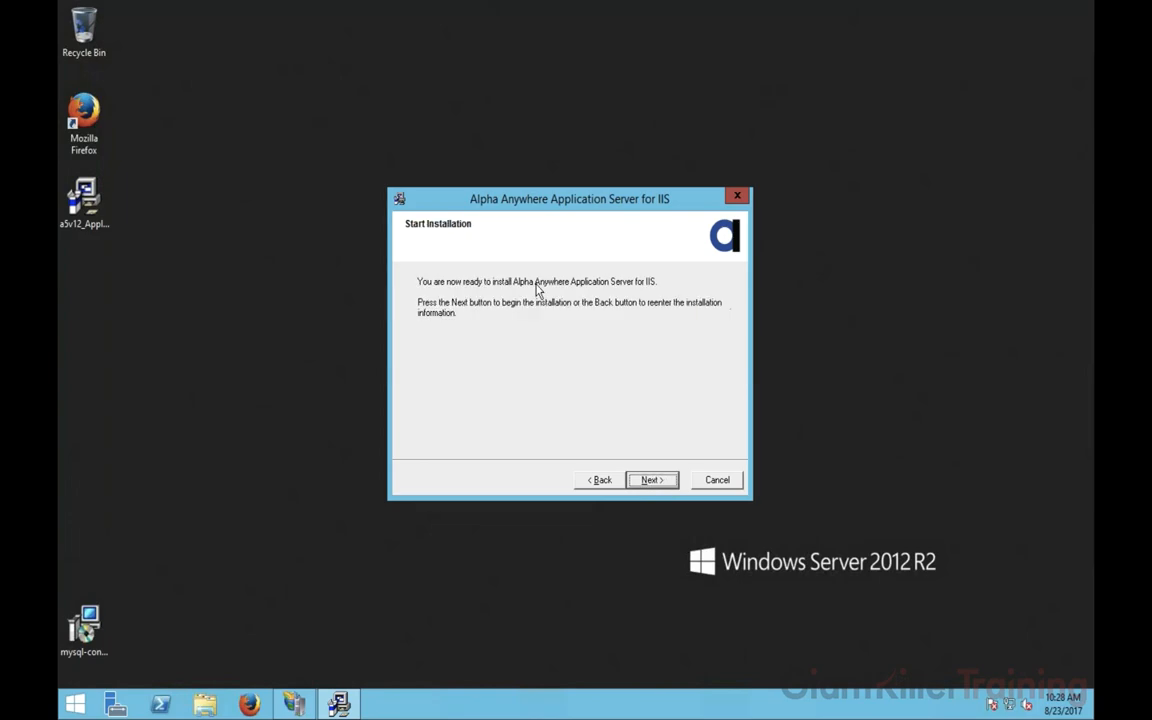
left_click(717, 482)
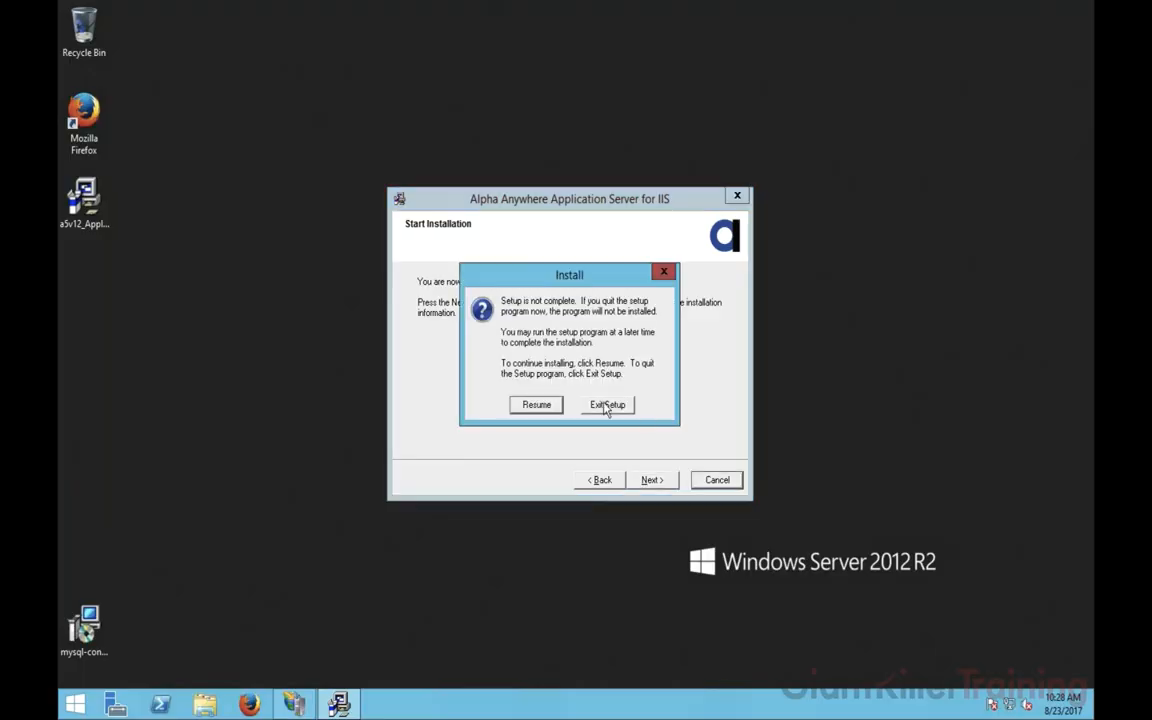
left_click(606, 405)
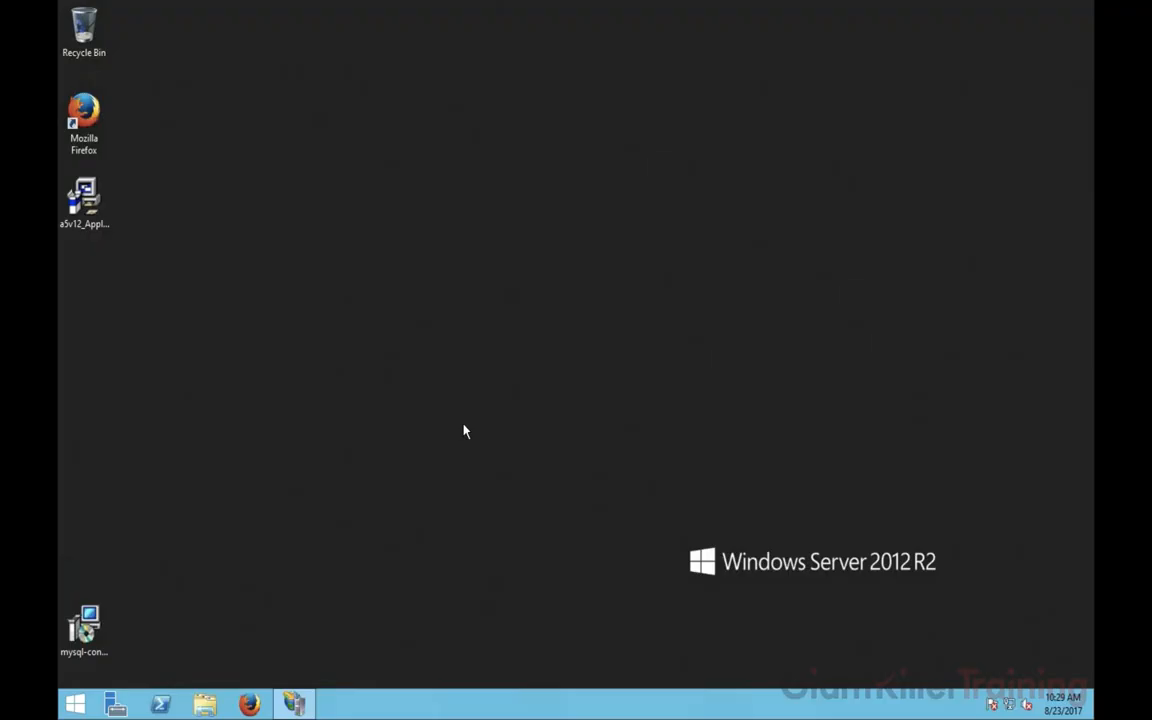
- Rerun the a5v12_ApplicationServerIIS installer, ignore the running Default Web Site application pool, and exit setup from the welcome page
left_click(100, 226)
double_click(100, 226)
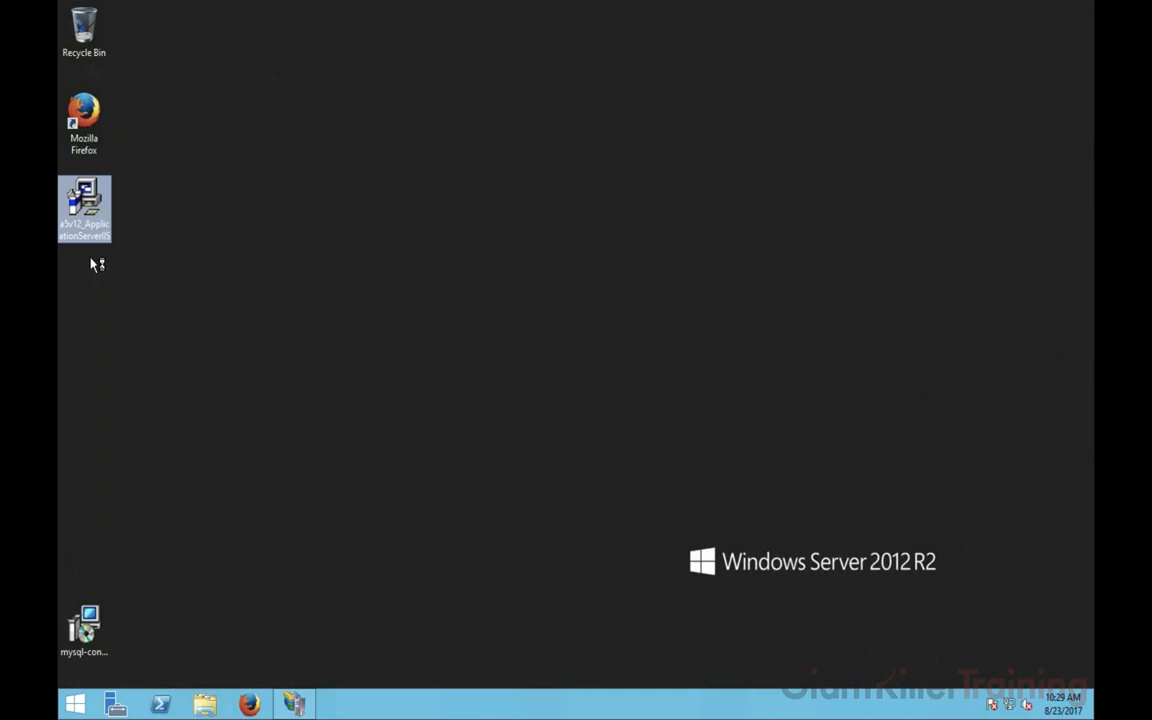
left_click(623, 369)
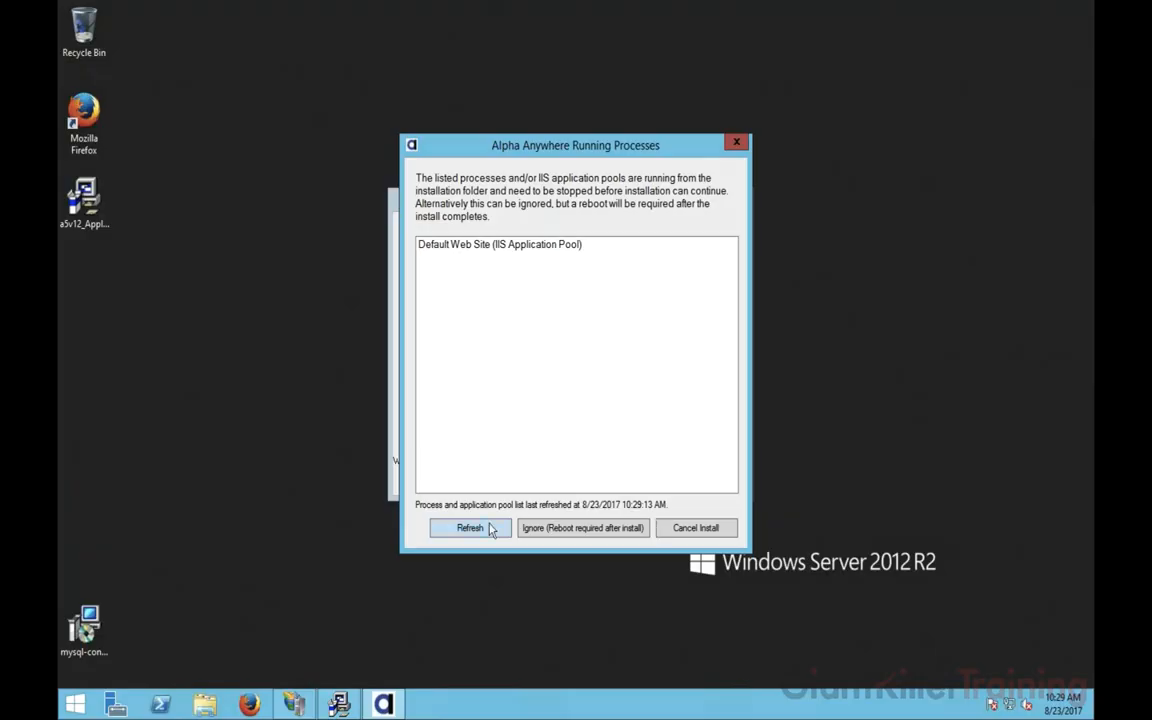
left_click(568, 528)
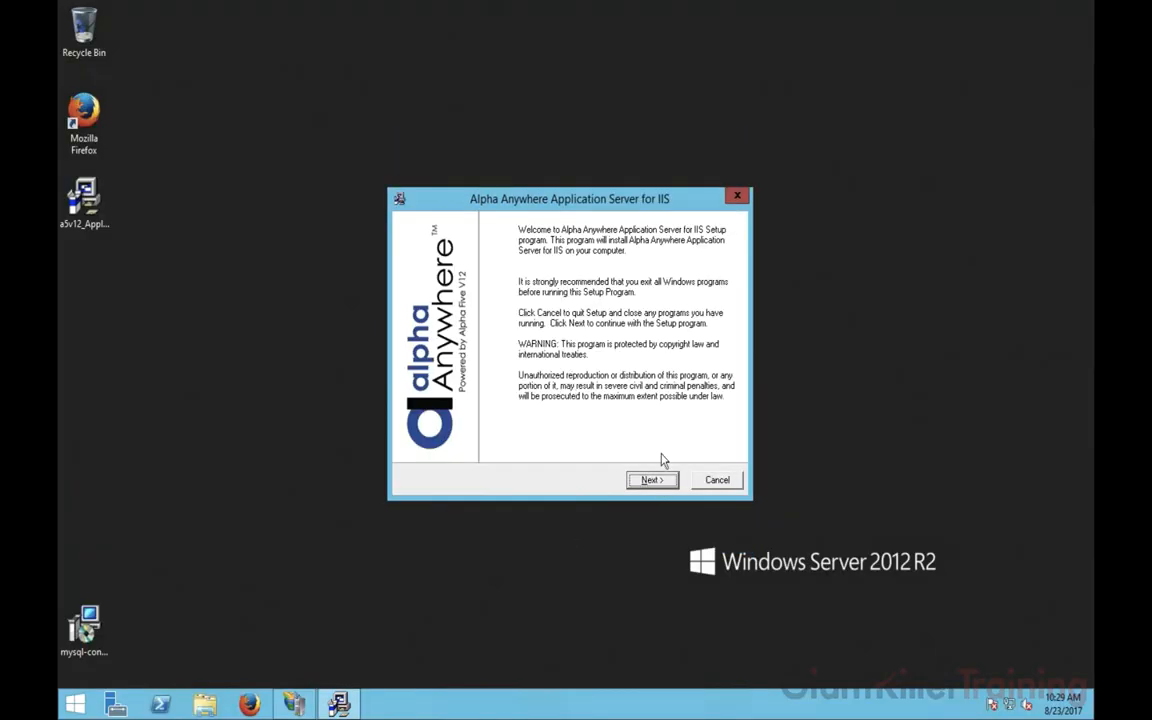
left_click(716, 481)
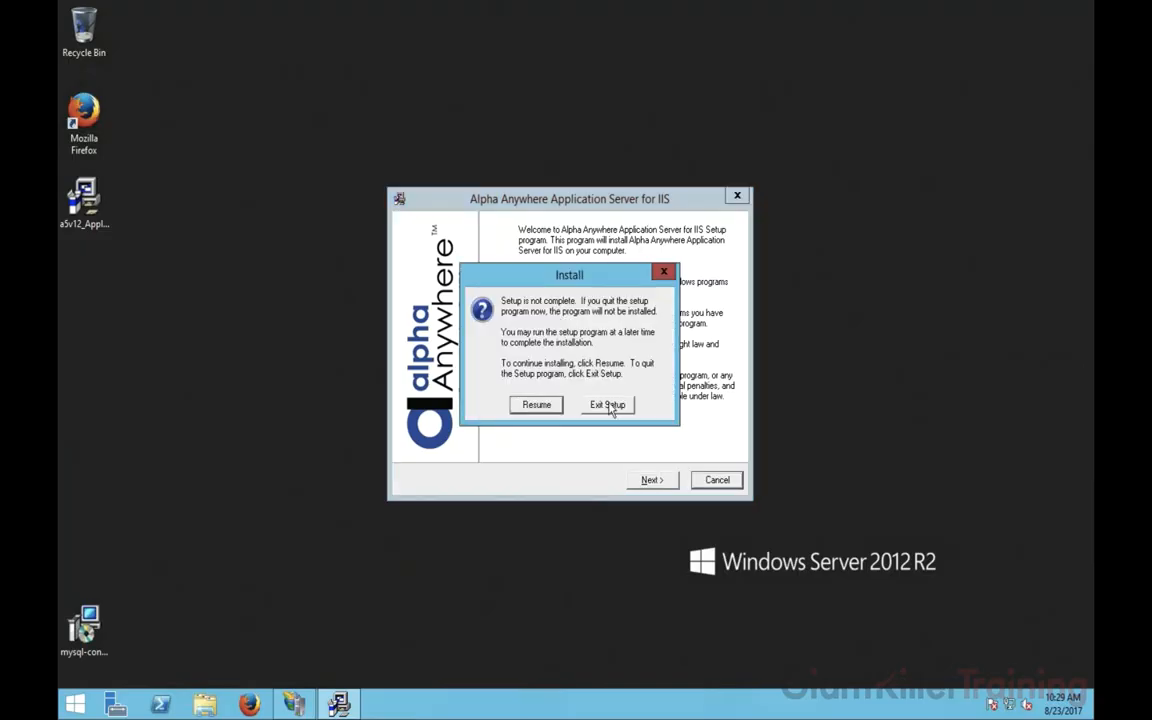
left_click(608, 405)
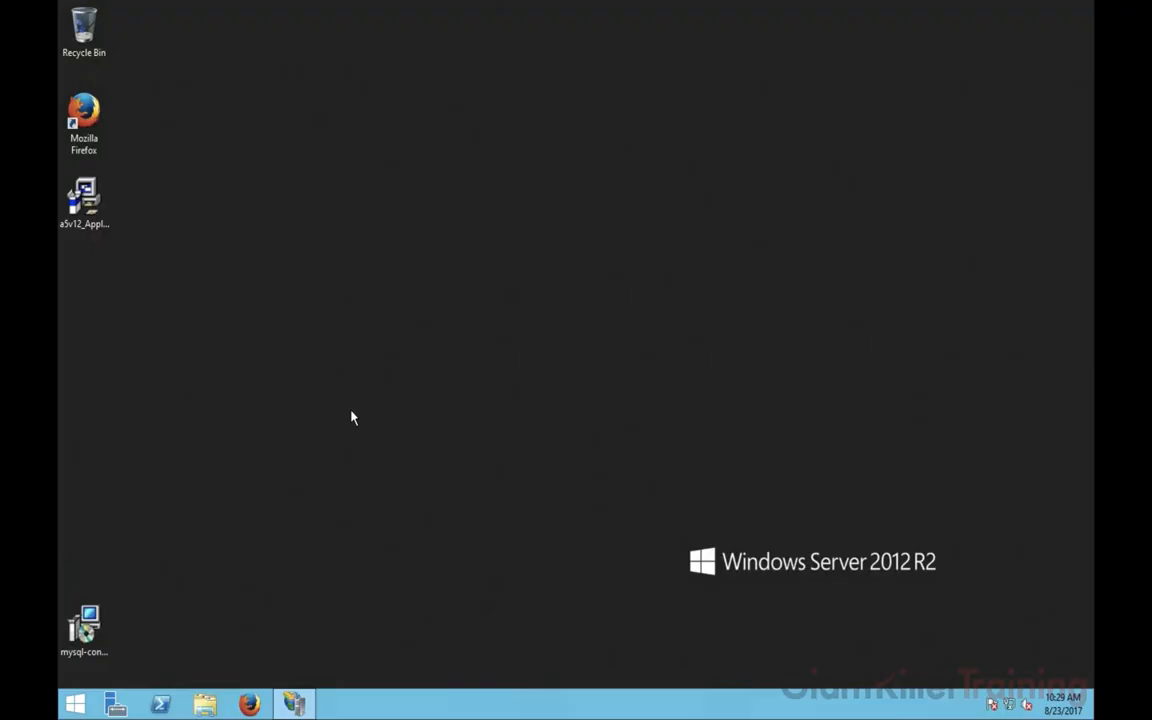
- Search the Start screen for "iis", open Internet Information Services (IIS) Manager, and move its window clear of the desktop icons
left_click(73, 706)
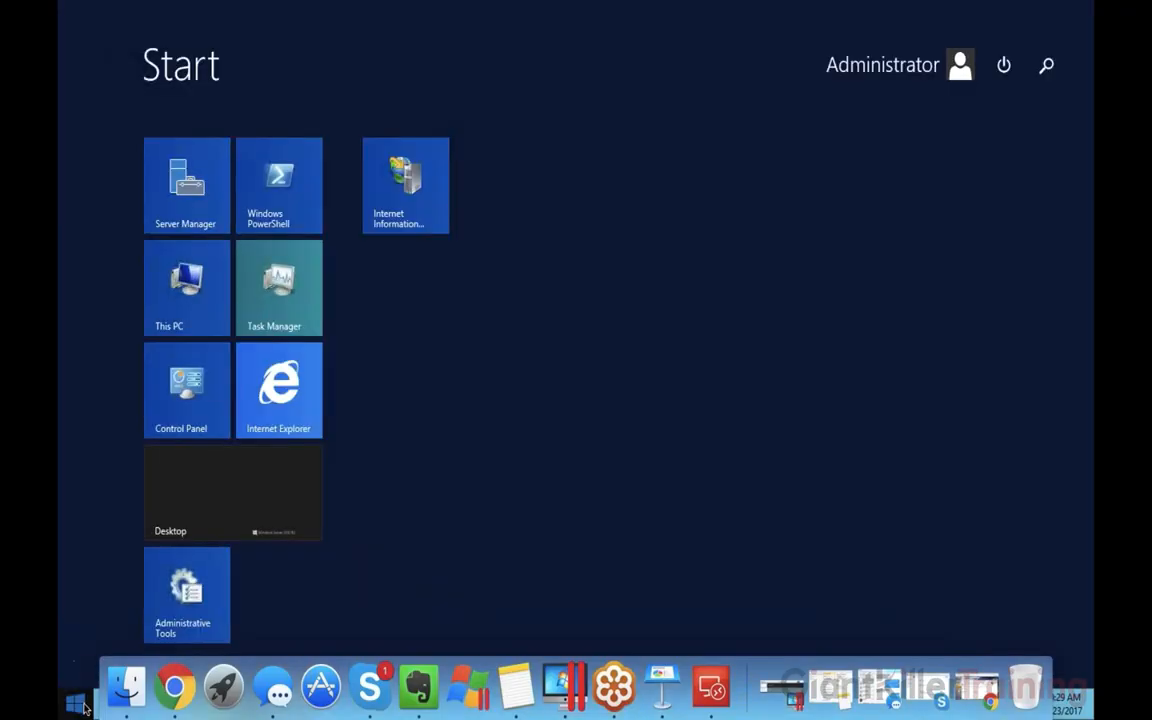
type("iis Manager")
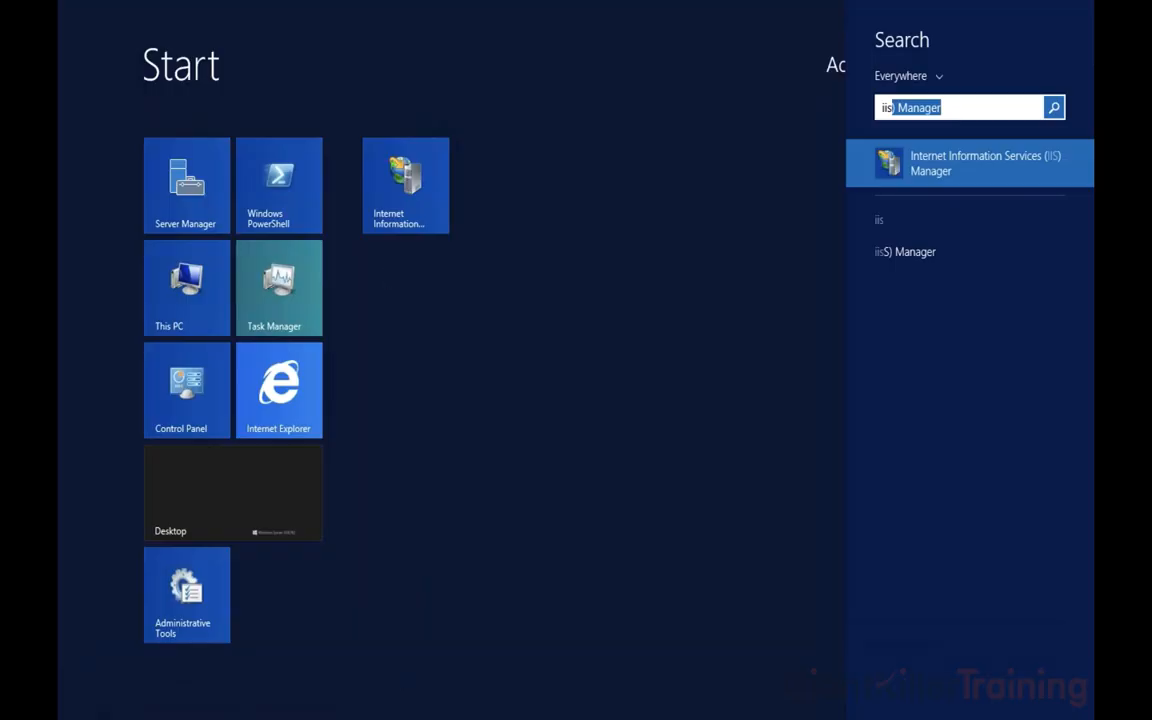
left_click(925, 176)
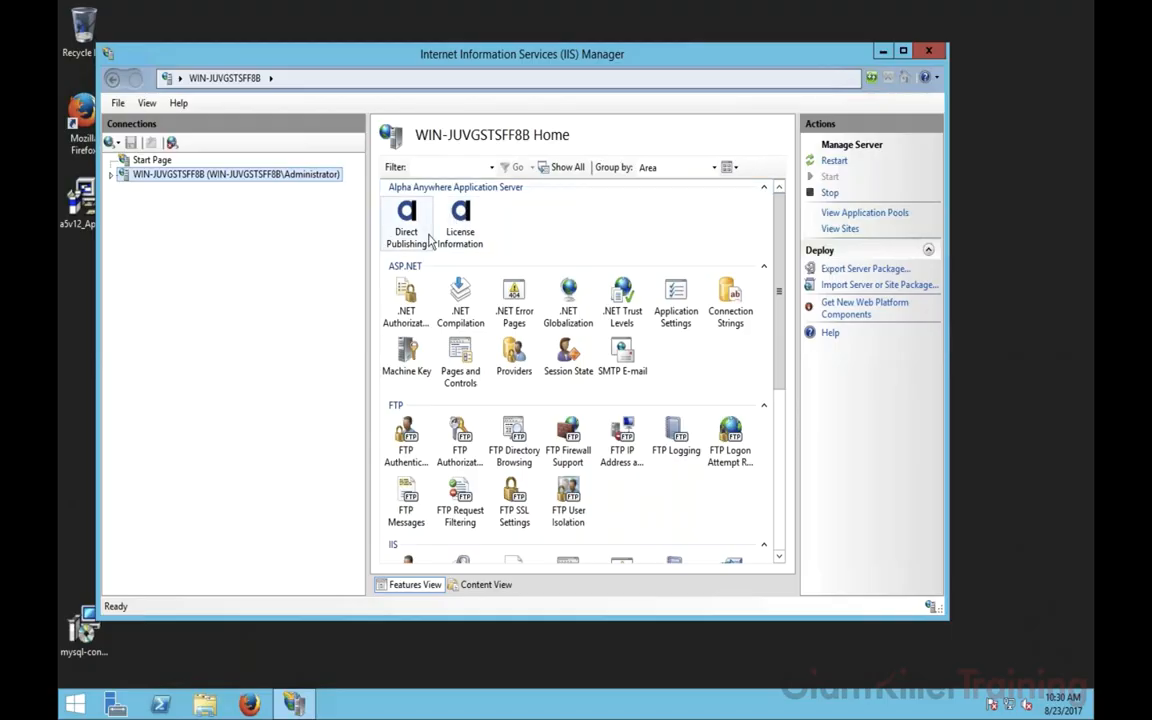
left_click(578, 240)
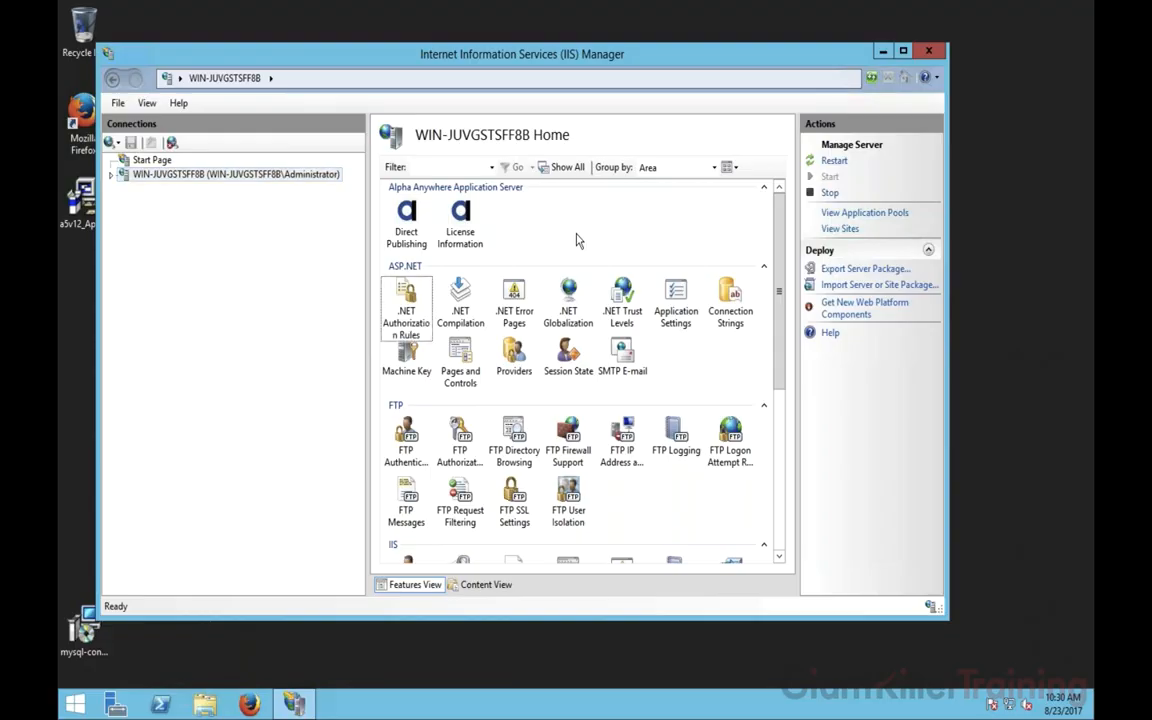
left_click_drag(402, 48, 402, 41)
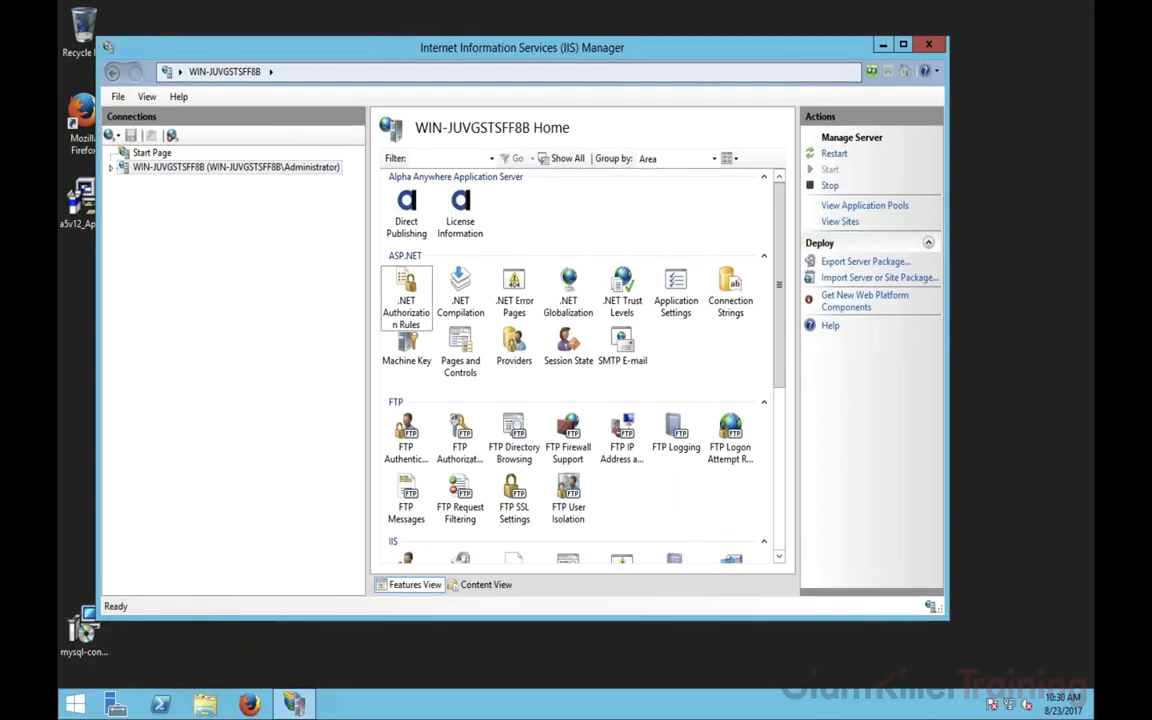
left_click_drag(305, 58, 349, 50)
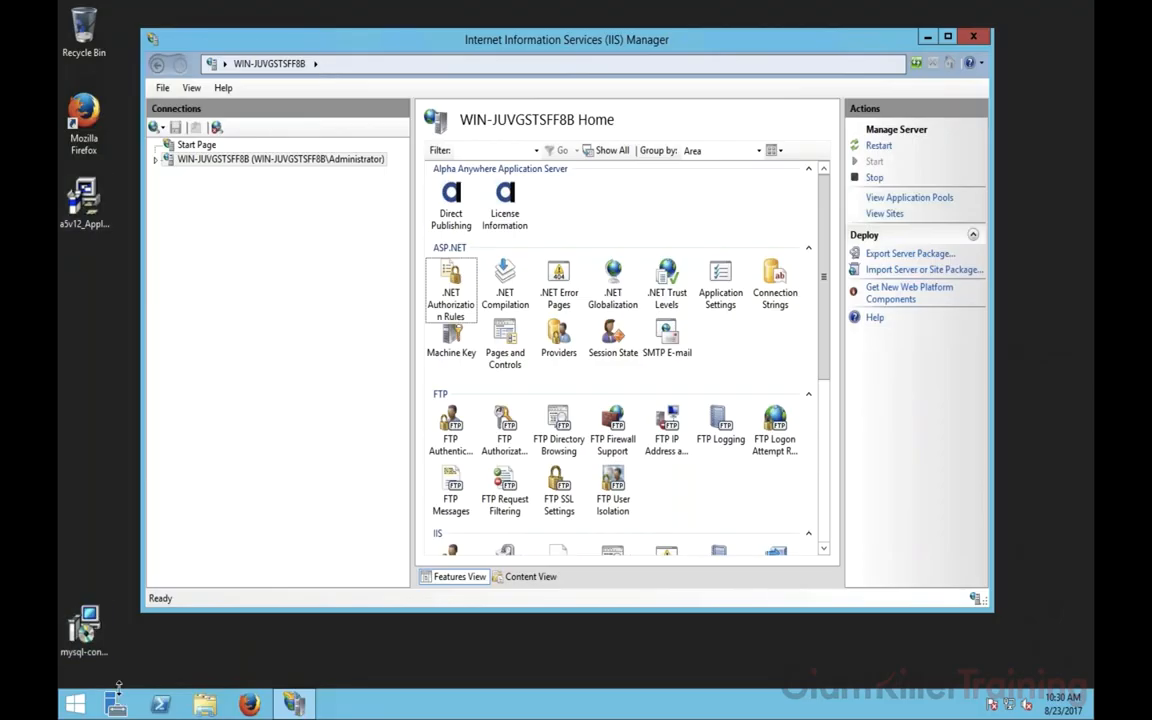
left_click(75, 703)
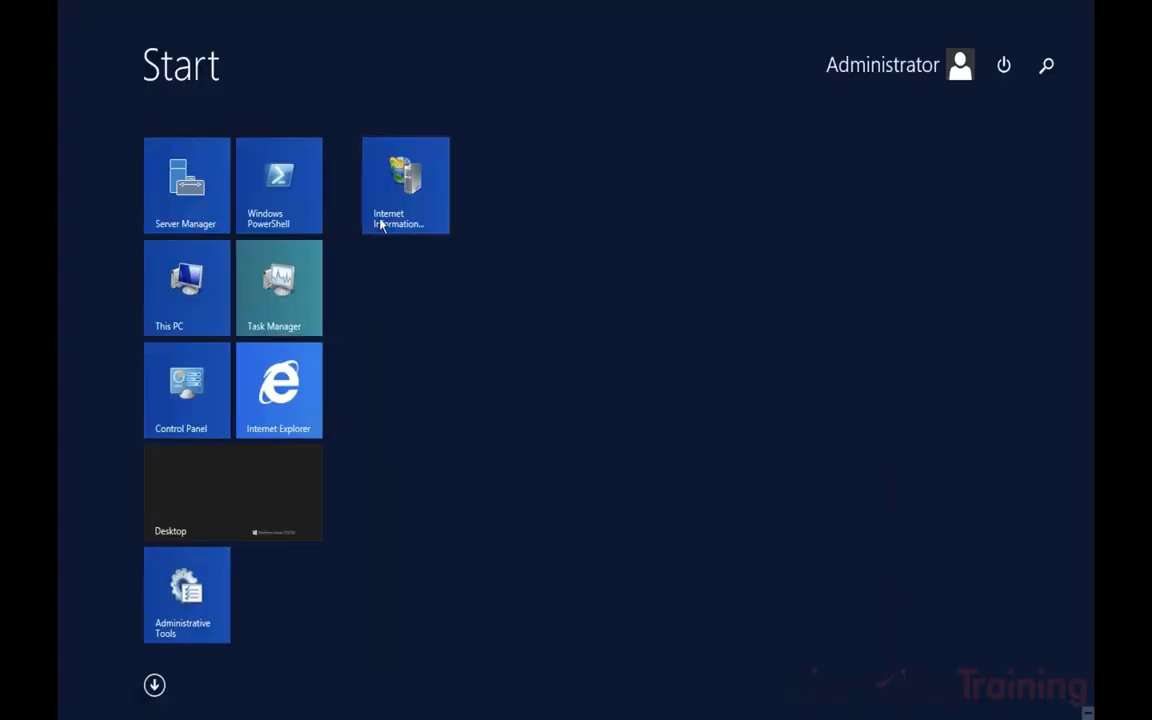
left_click(417, 398)
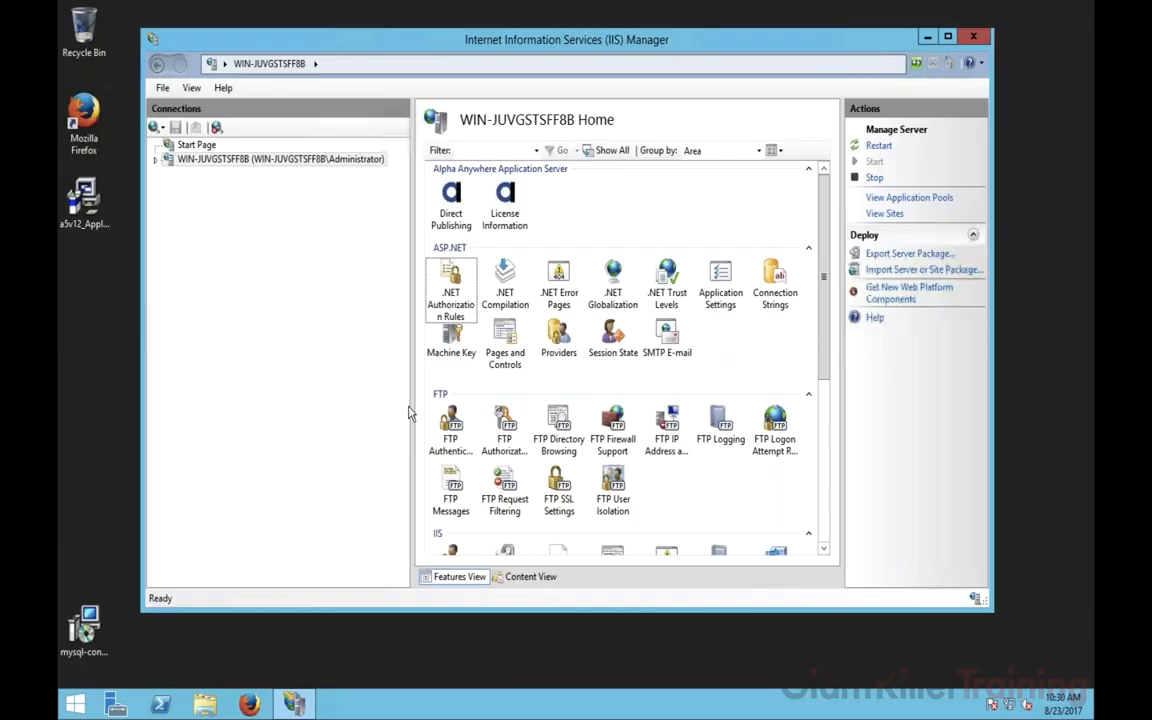
- Open the server's Alpha Anywhere License Information feature and select the license key
left_click(522, 225)
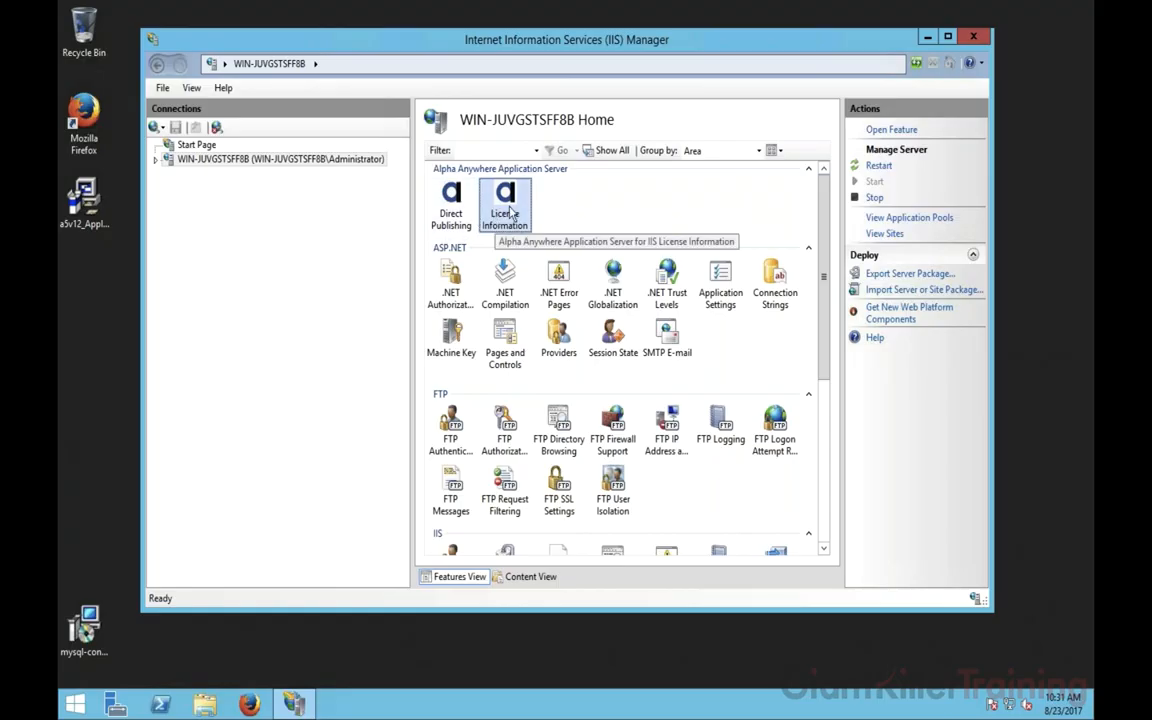
double_click(494, 217)
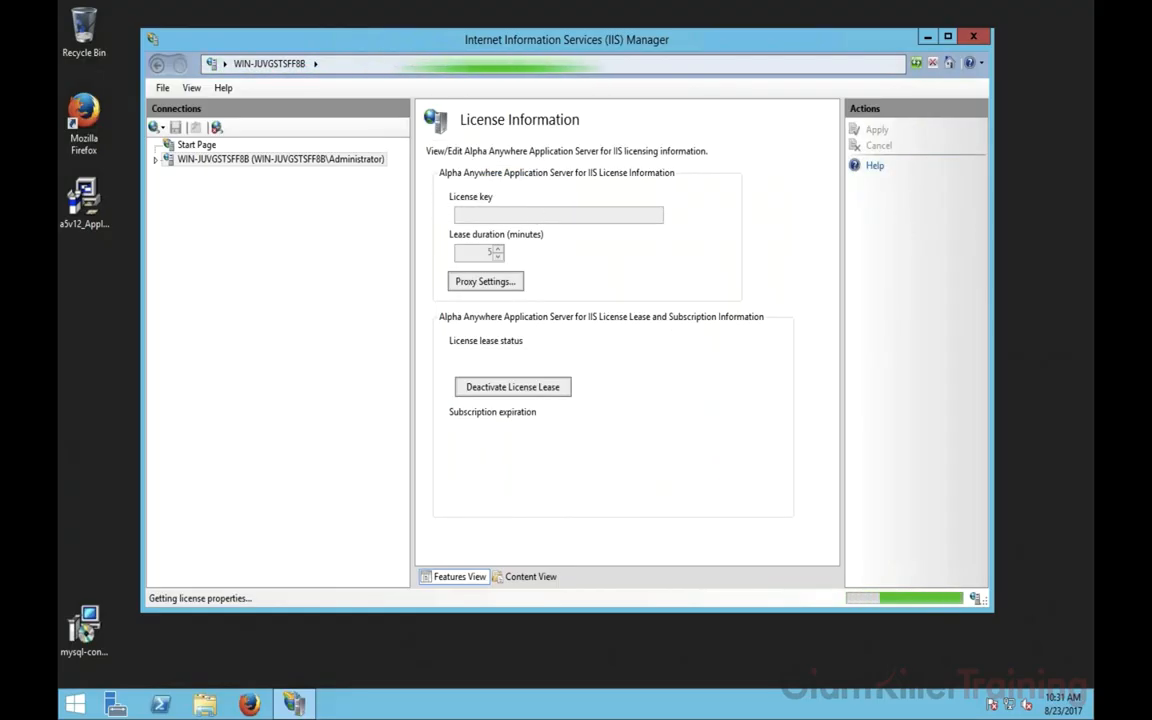
double_click(510, 215)
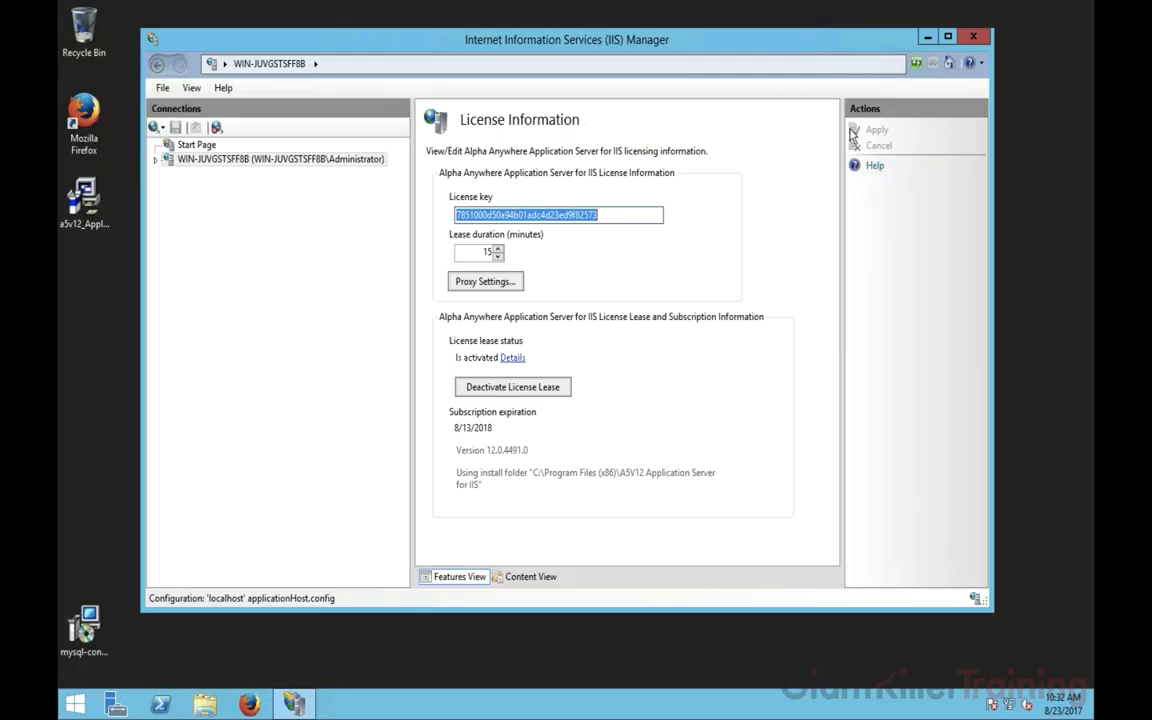
- Try adding filler characters to the end of the license key, and cancel the edits
left_click(609, 214)
type("dsaf")
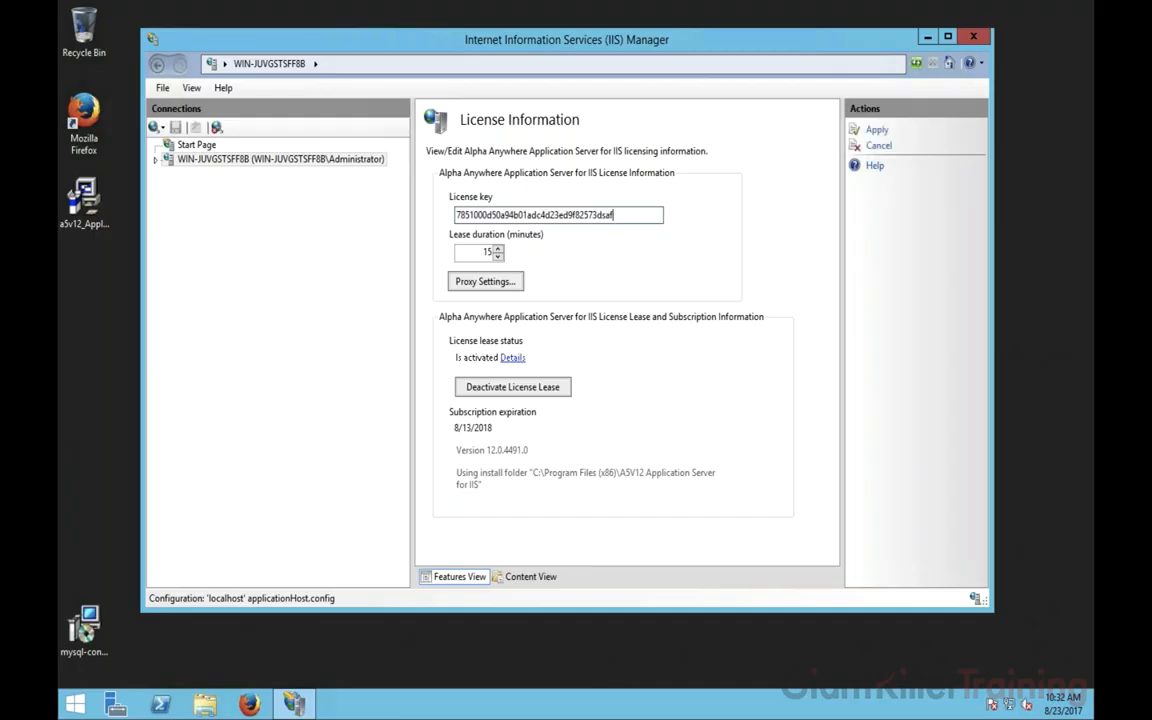
type("asdfasdfas")
left_click(878, 146)
double_click(630, 211)
left_click(630, 209)
left_click(877, 148)
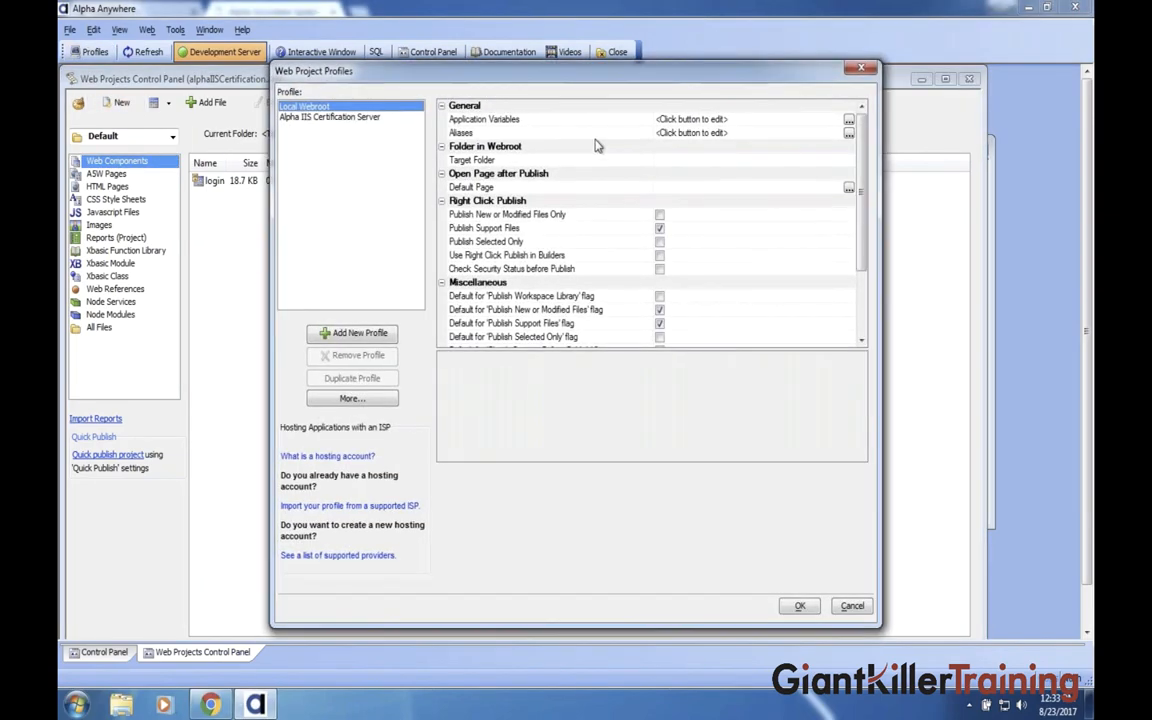
- In Alpha Anywhere, start a new publishing profile with the ISP/remote option to view its FTP login fields, and cancel the profile
left_click(377, 337)
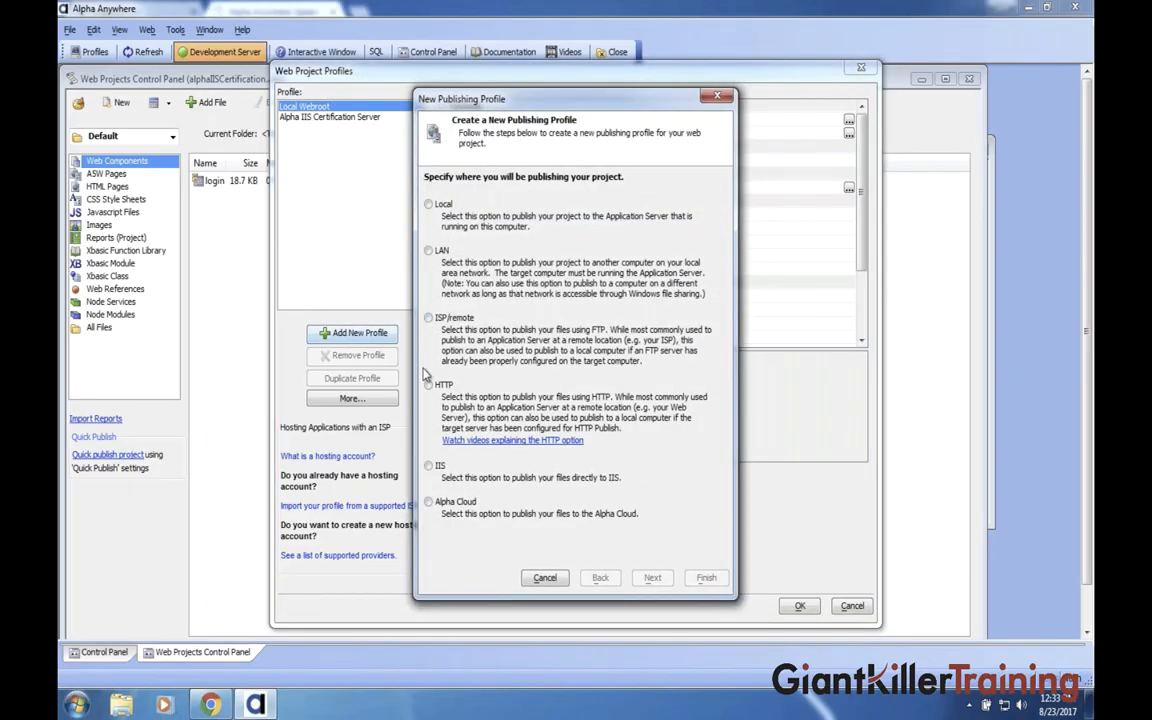
left_click(428, 318)
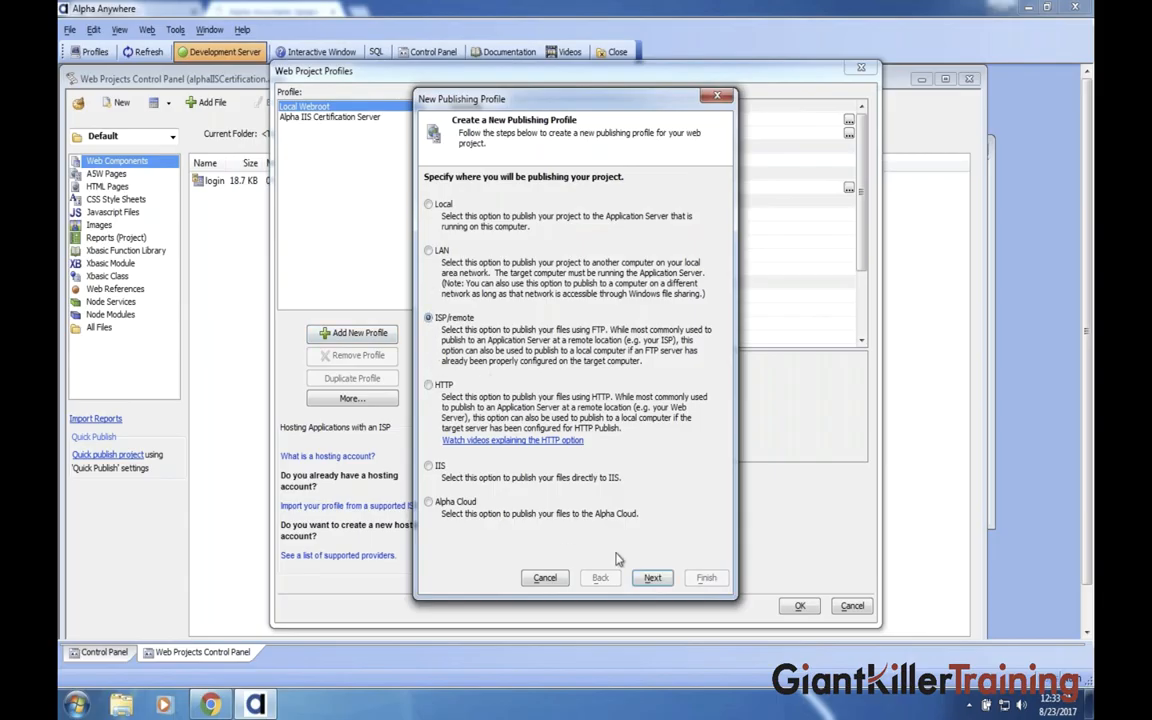
left_click(652, 577)
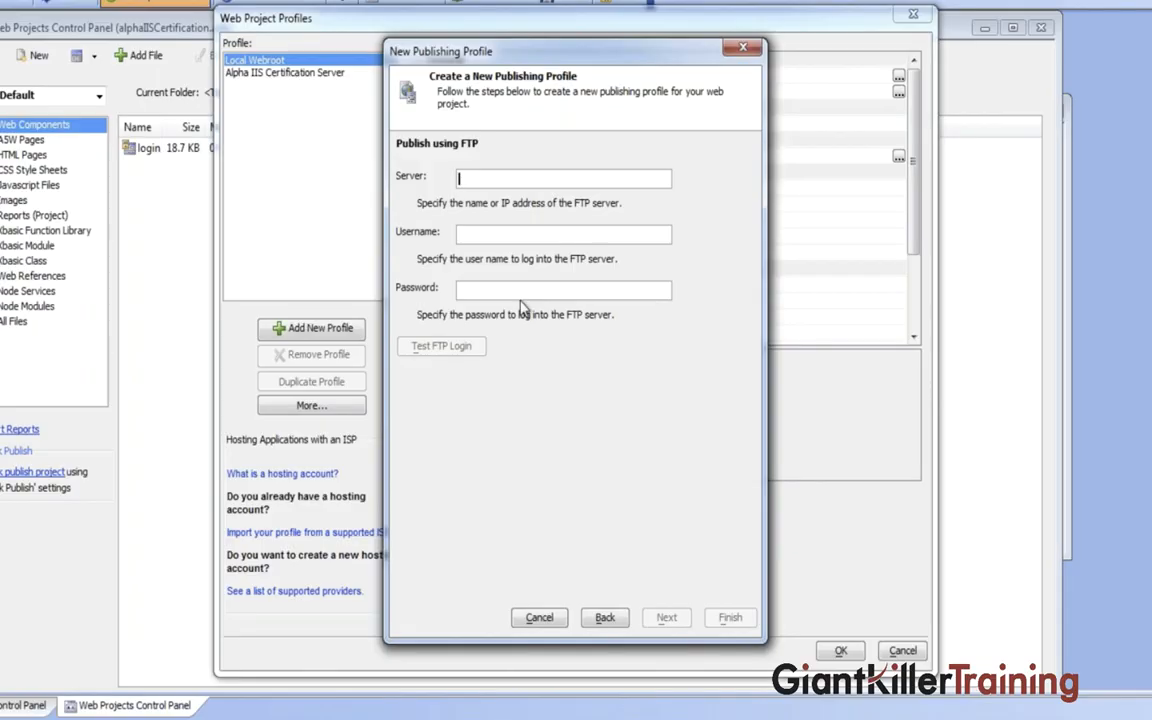
left_click(540, 617)
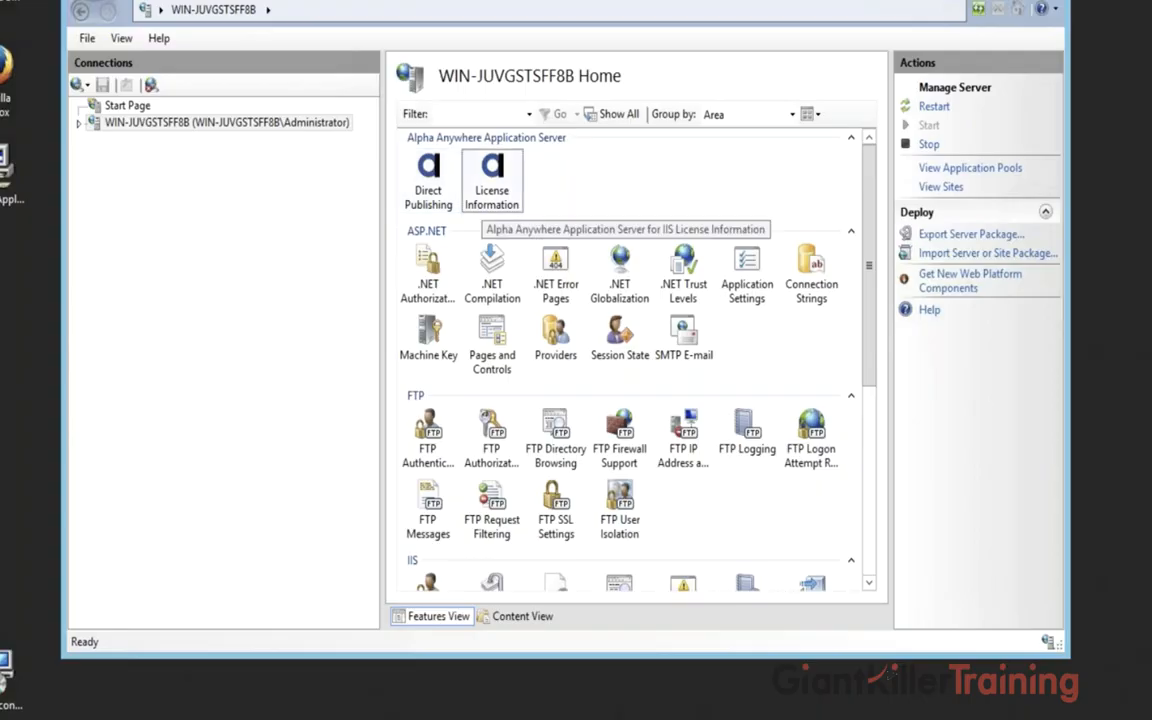
- Open the server's Direct Publishing feature in IIS Manager and remove the Administrator account from the users allowed to publish
left_click(478, 203)
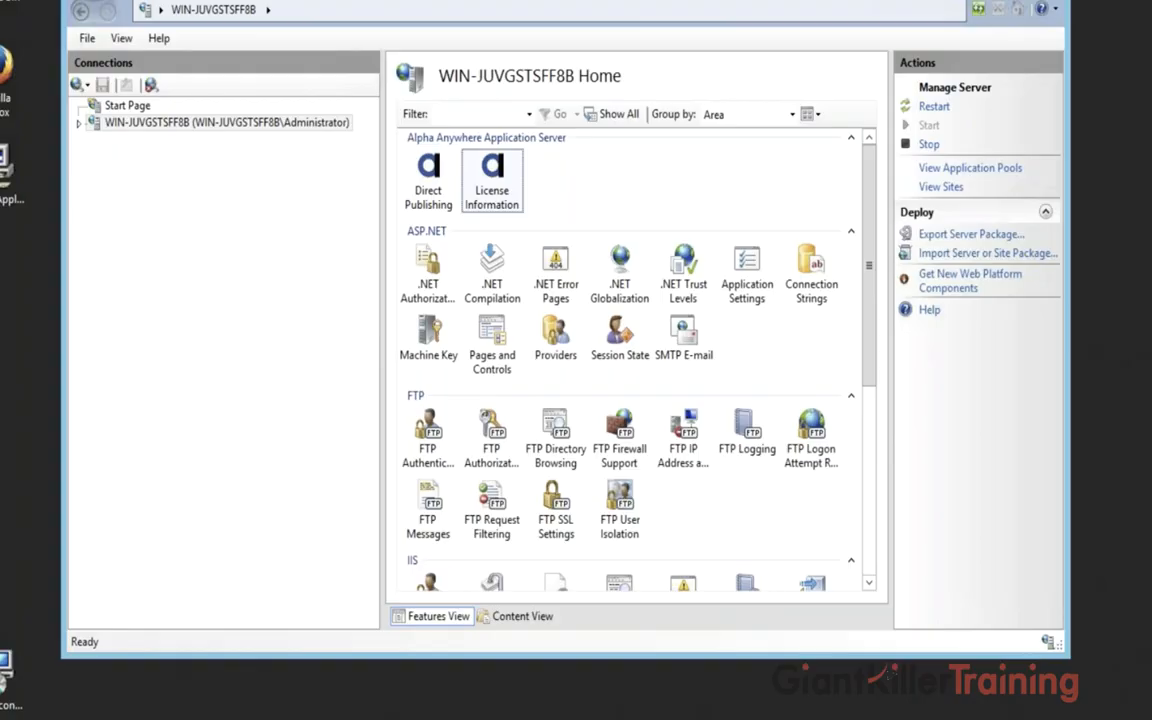
left_click(480, 170)
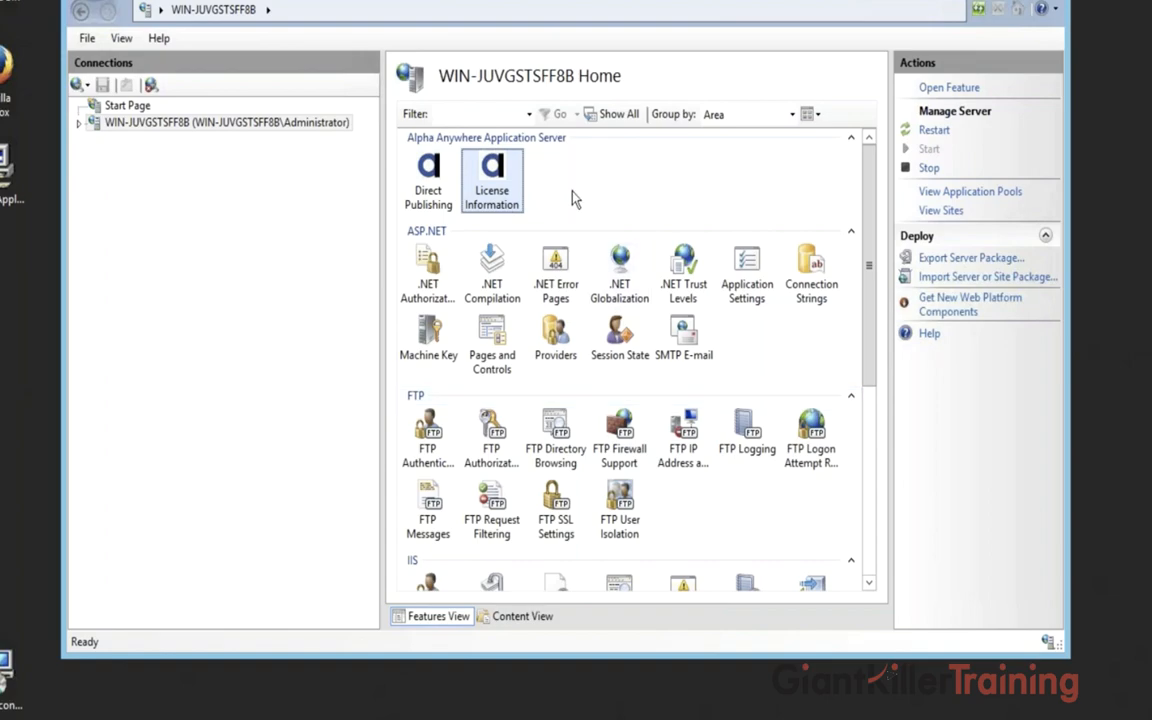
left_click(429, 208)
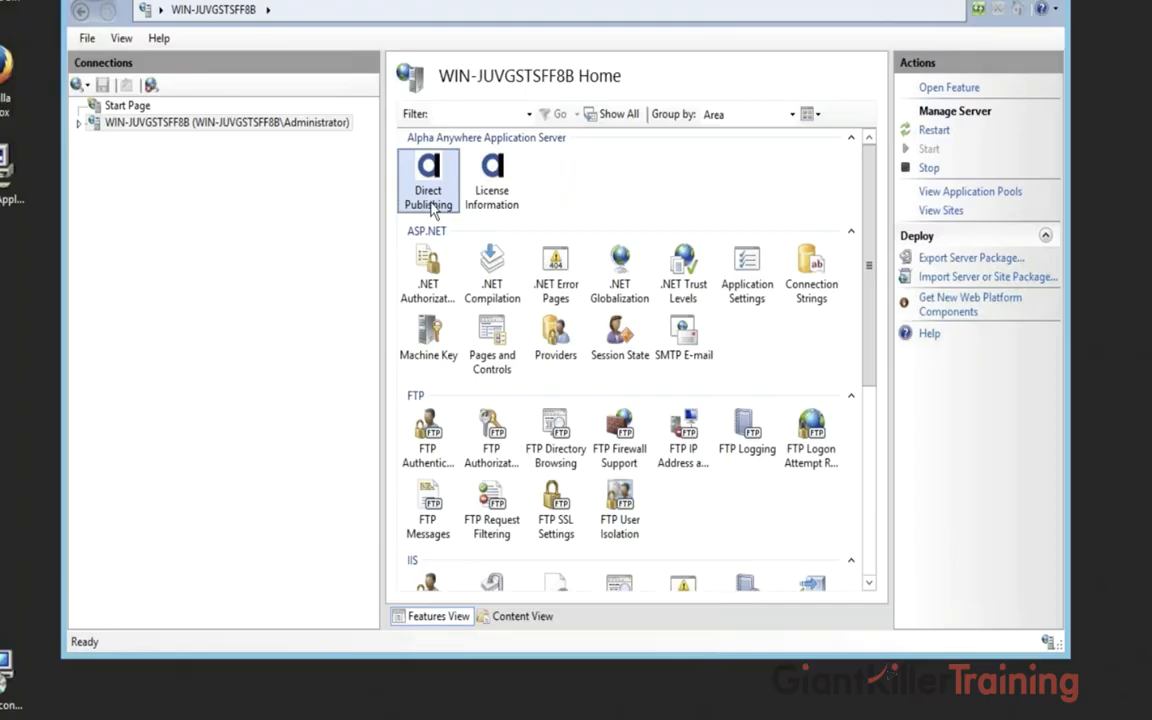
double_click(432, 208)
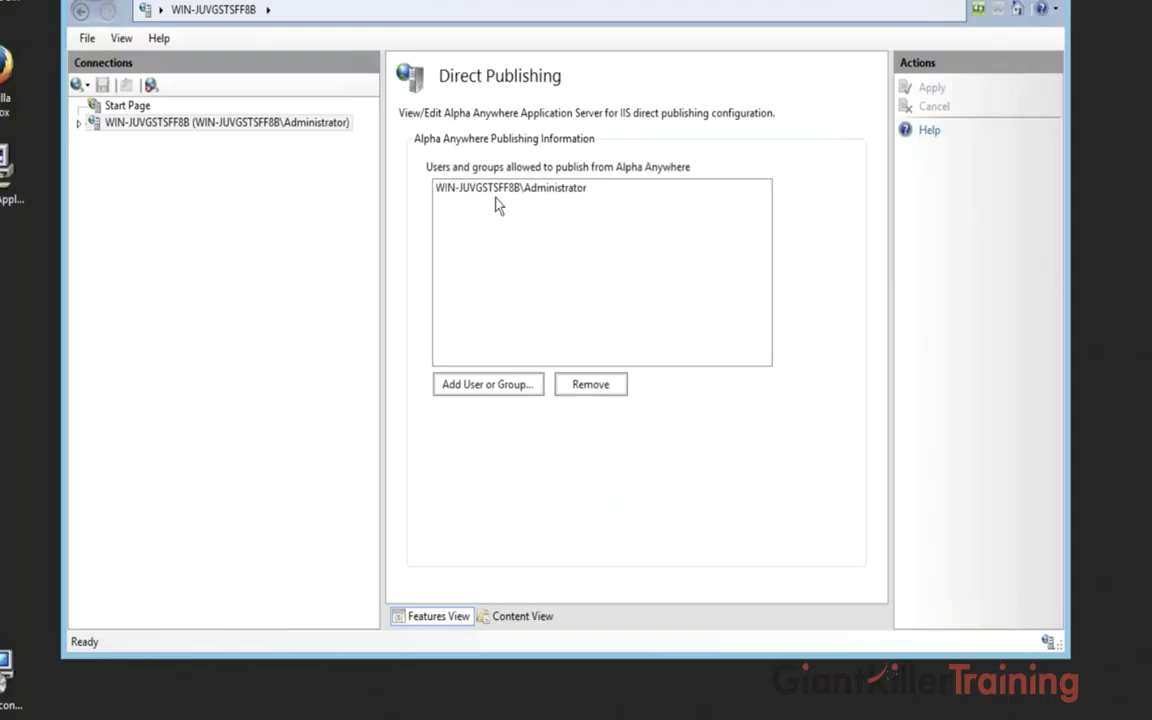
left_click(497, 190)
left_click(583, 384)
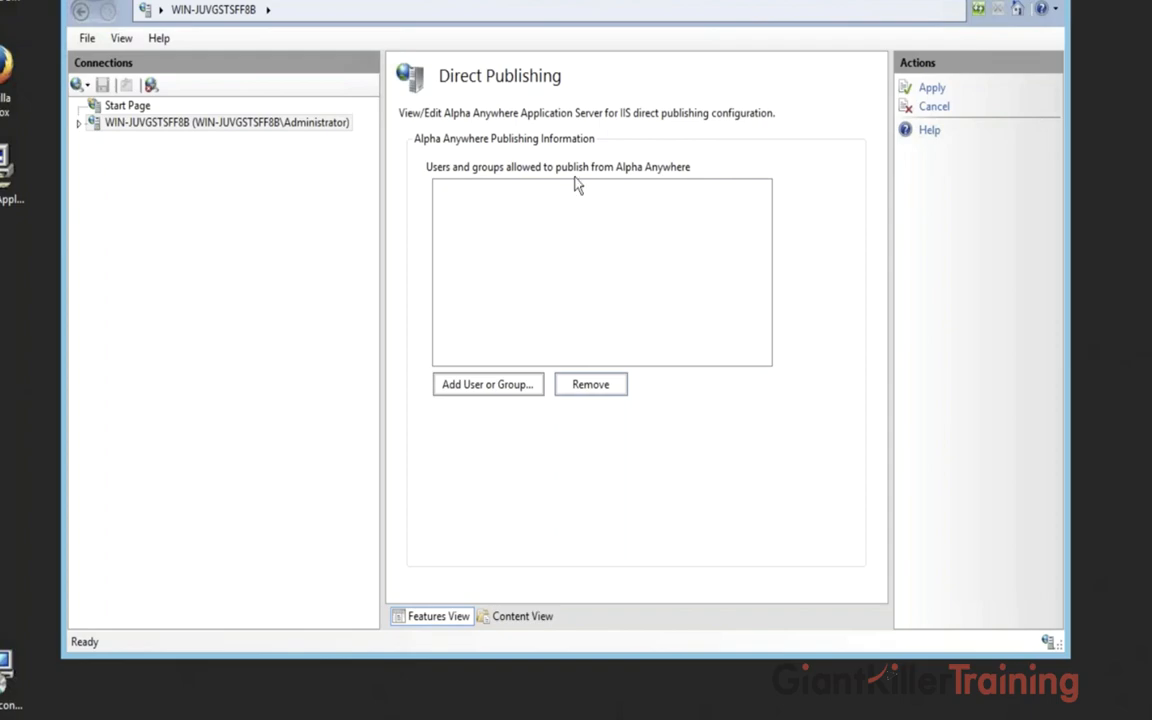
- Start adding a user or group to the Direct Publishing list and examine all accounts found by an advanced search of the server
left_click(500, 386)
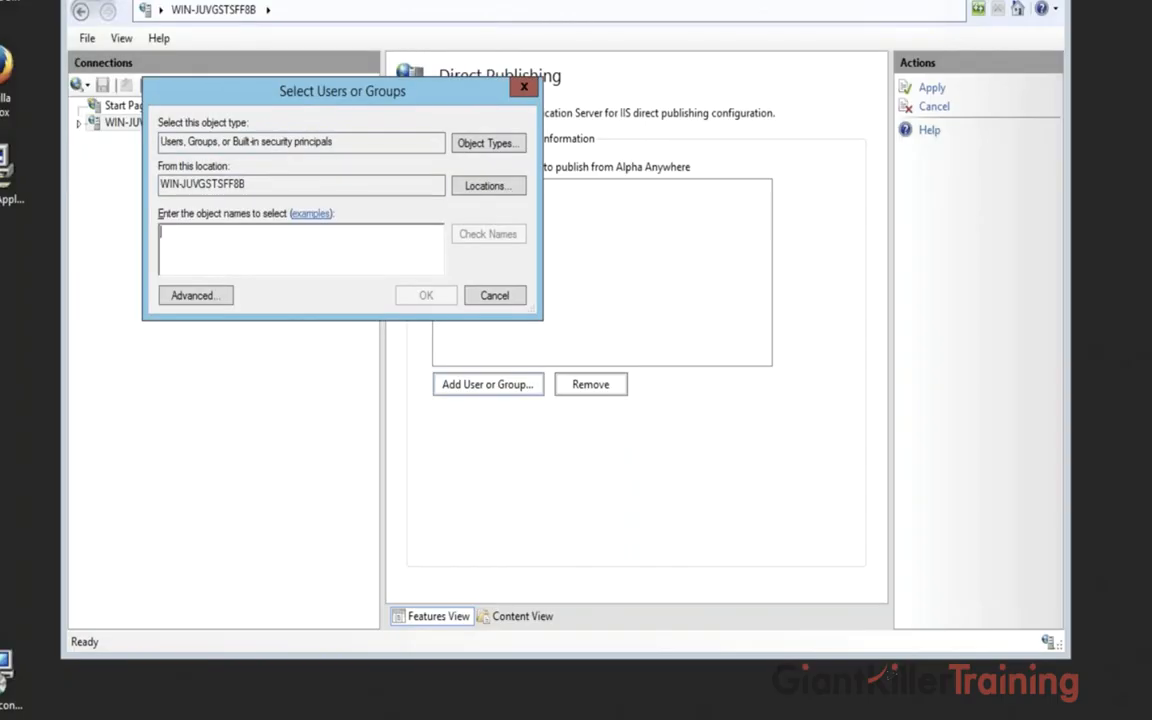
left_click_drag(423, 91, 461, 97)
left_click(226, 298)
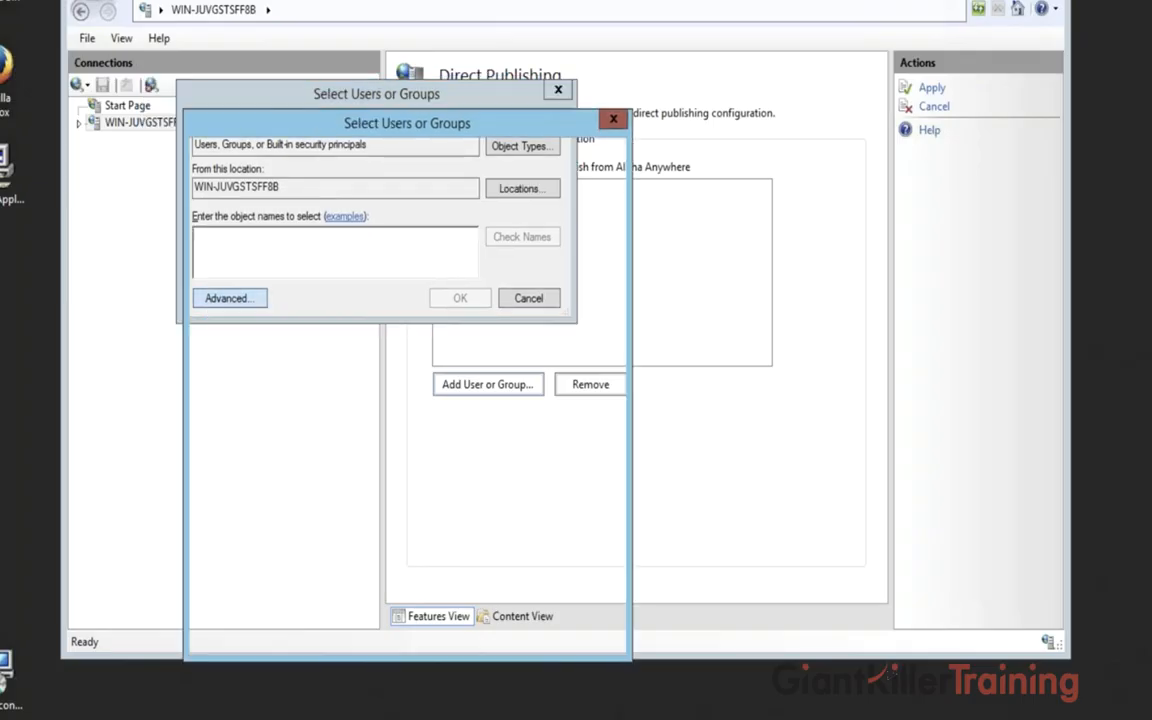
left_click_drag(461, 135, 473, 32)
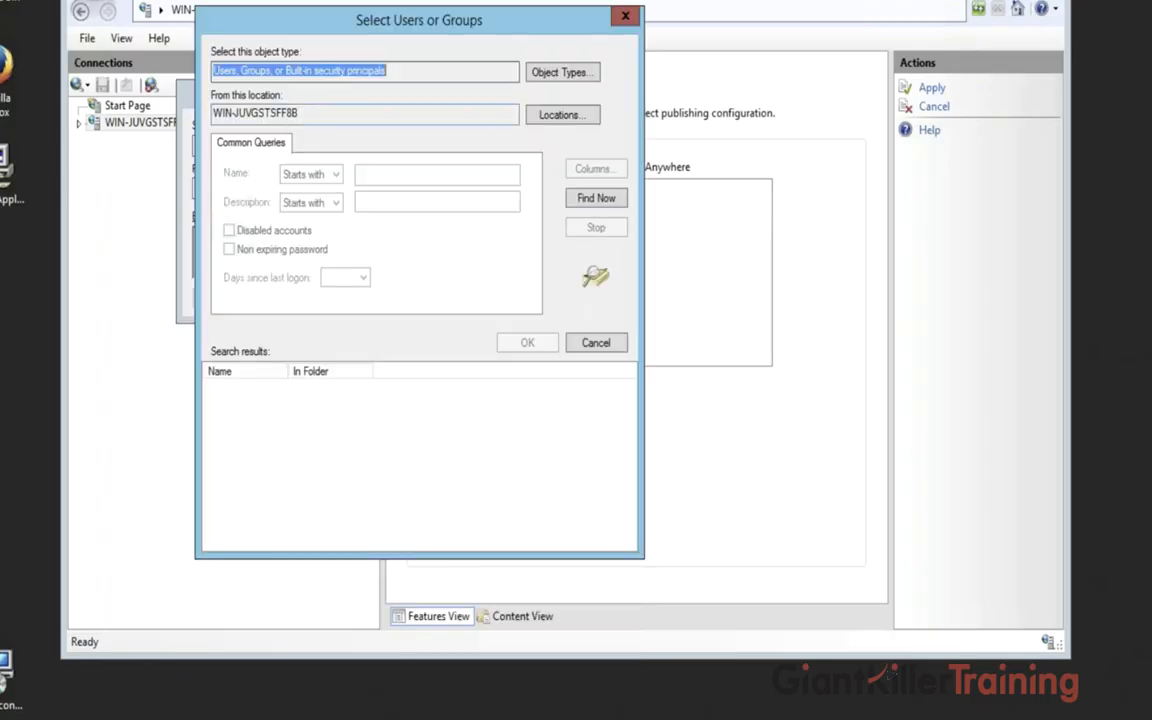
left_click(600, 201)
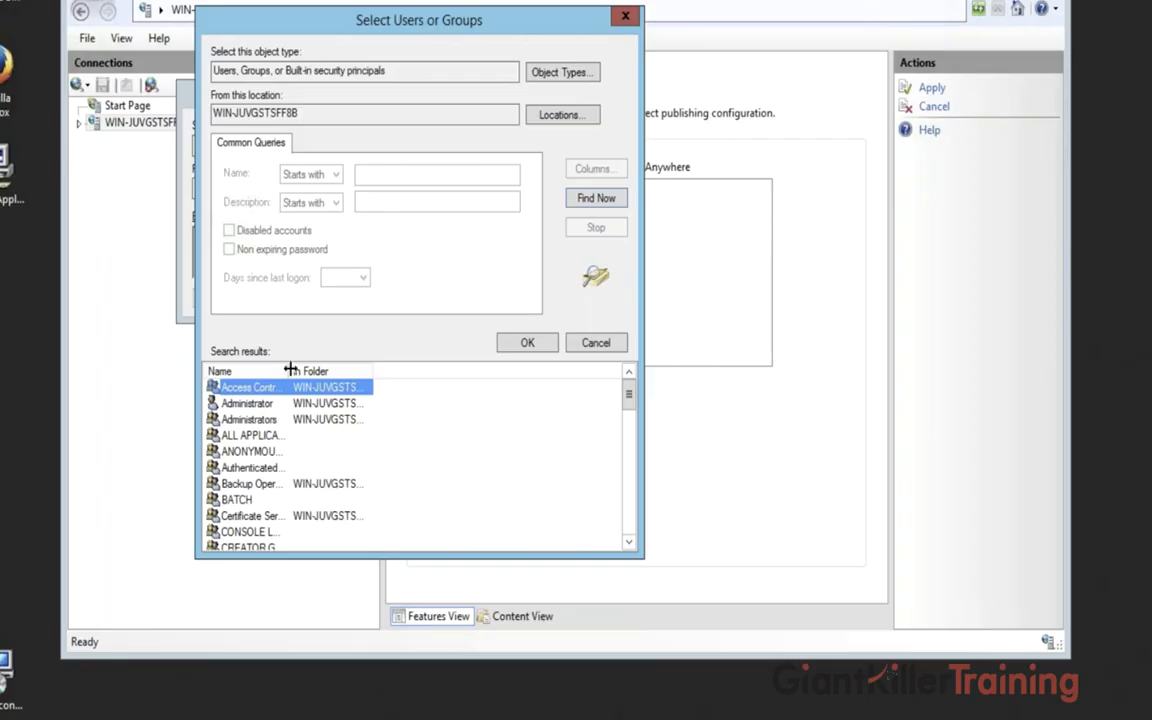
left_click_drag(290, 371, 452, 372)
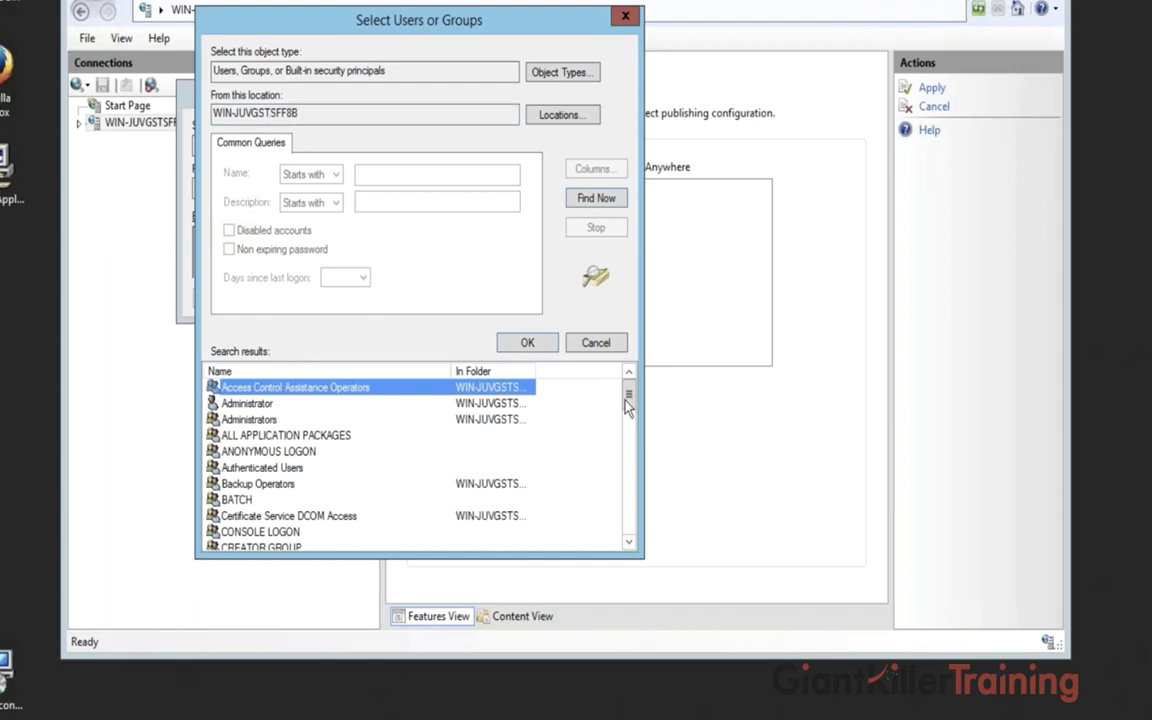
scroll(620, 458, "down", 1)
scroll(620, 480, "down", 10)
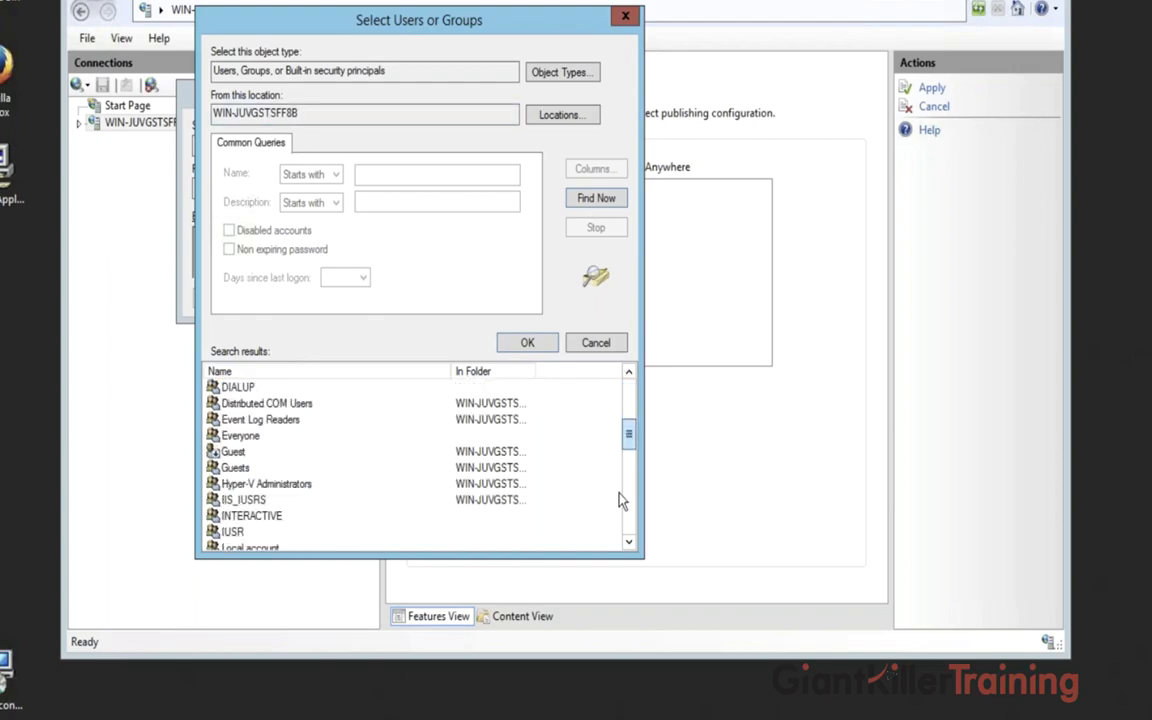
scroll(620, 507, "up", 10)
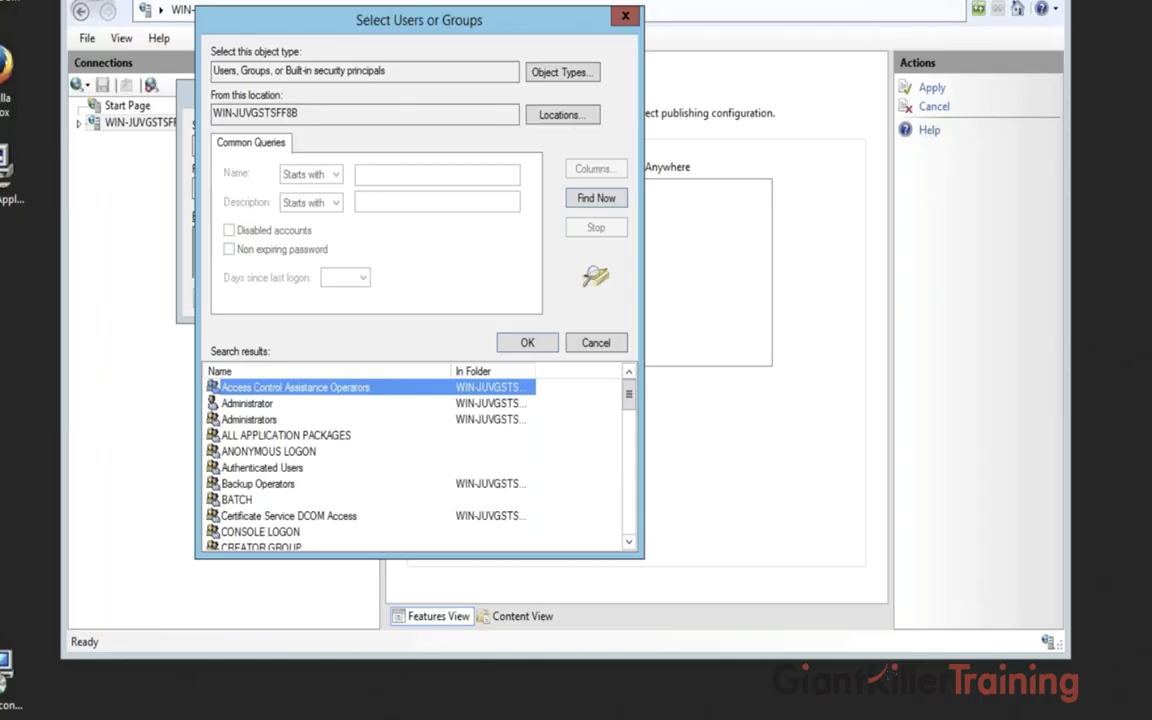
left_click_drag(513, 22, 803, 47)
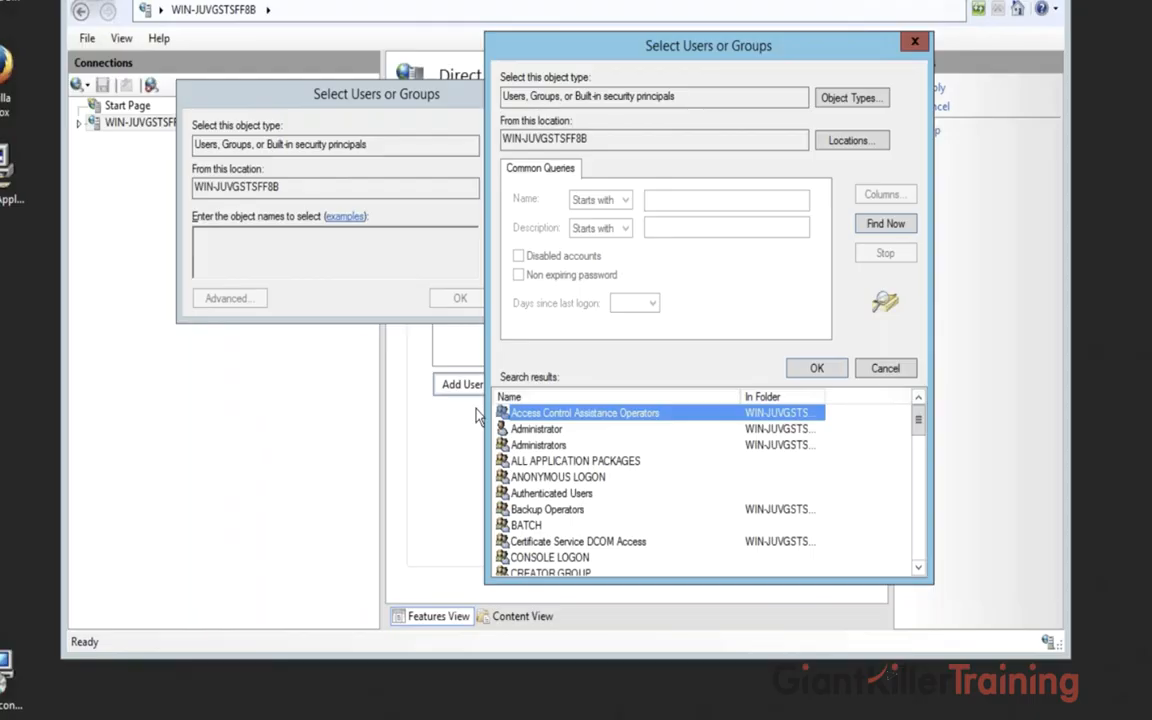
- Add the server's Administrators group to the users and groups allowed to publish, and remove it again
left_click(545, 429)
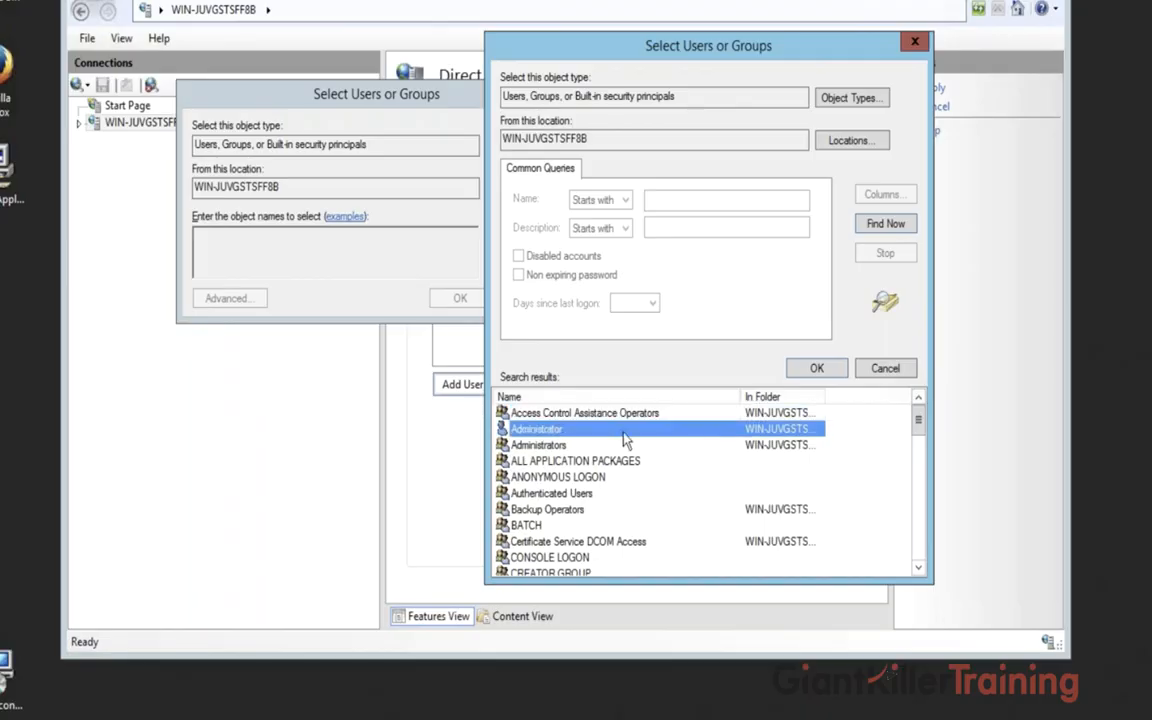
double_click(540, 445)
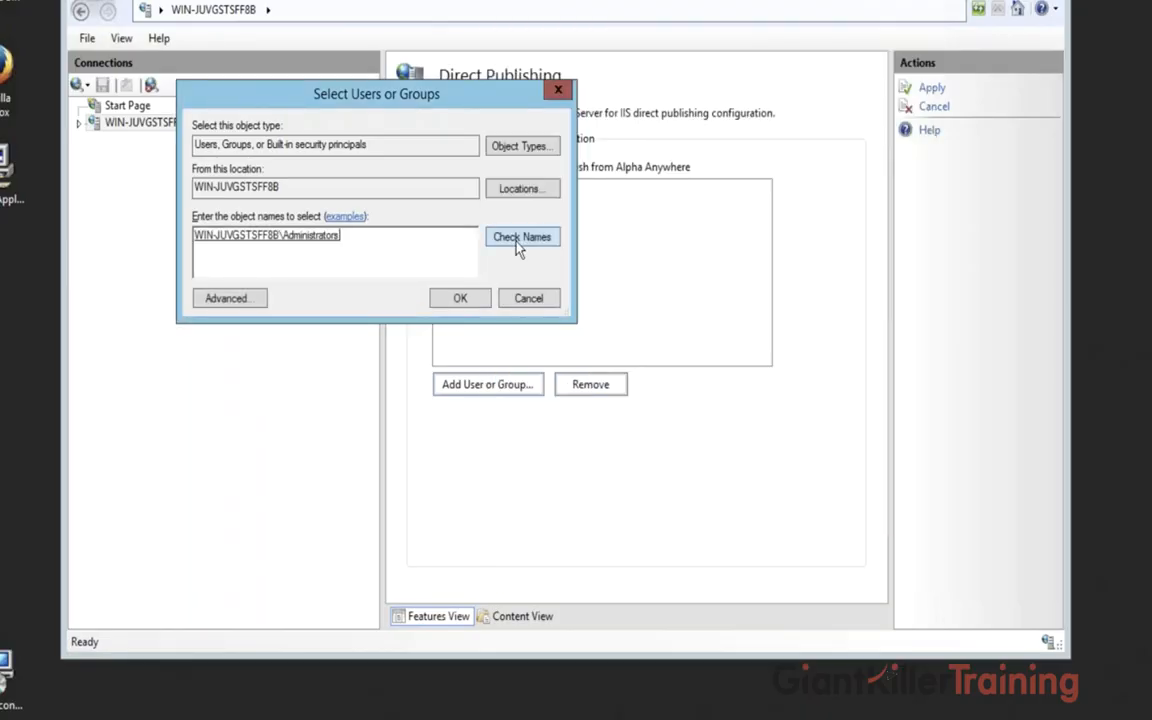
left_click(518, 245)
left_click(230, 298)
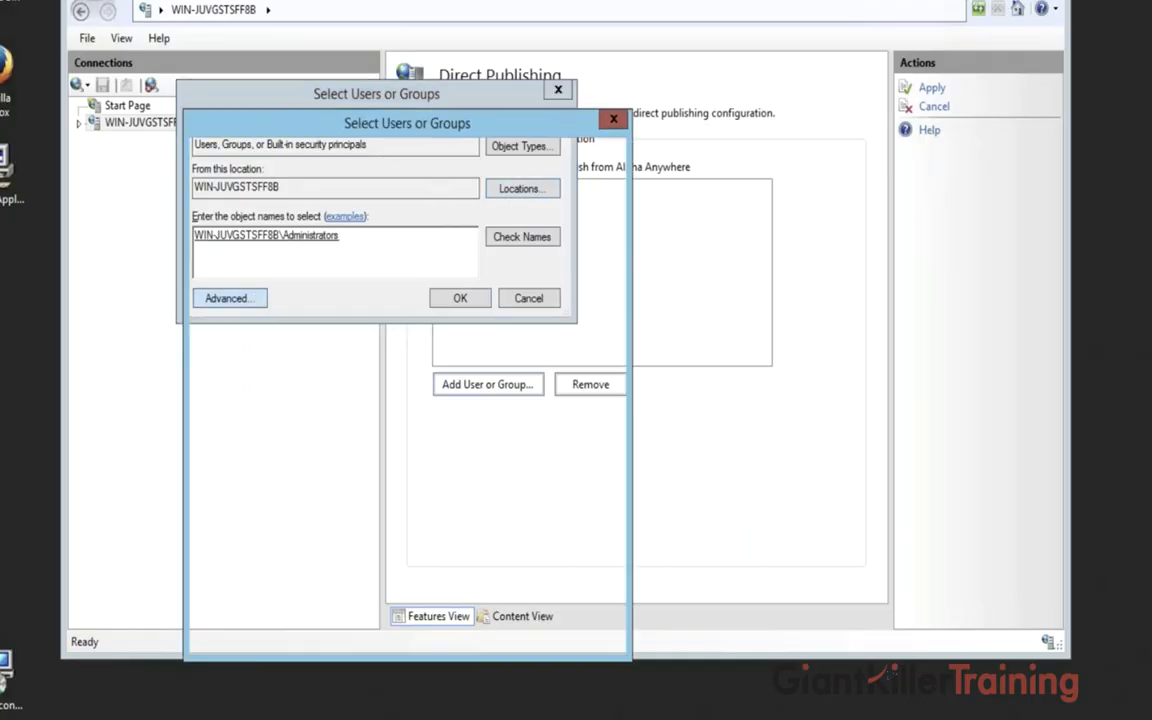
left_click(584, 301)
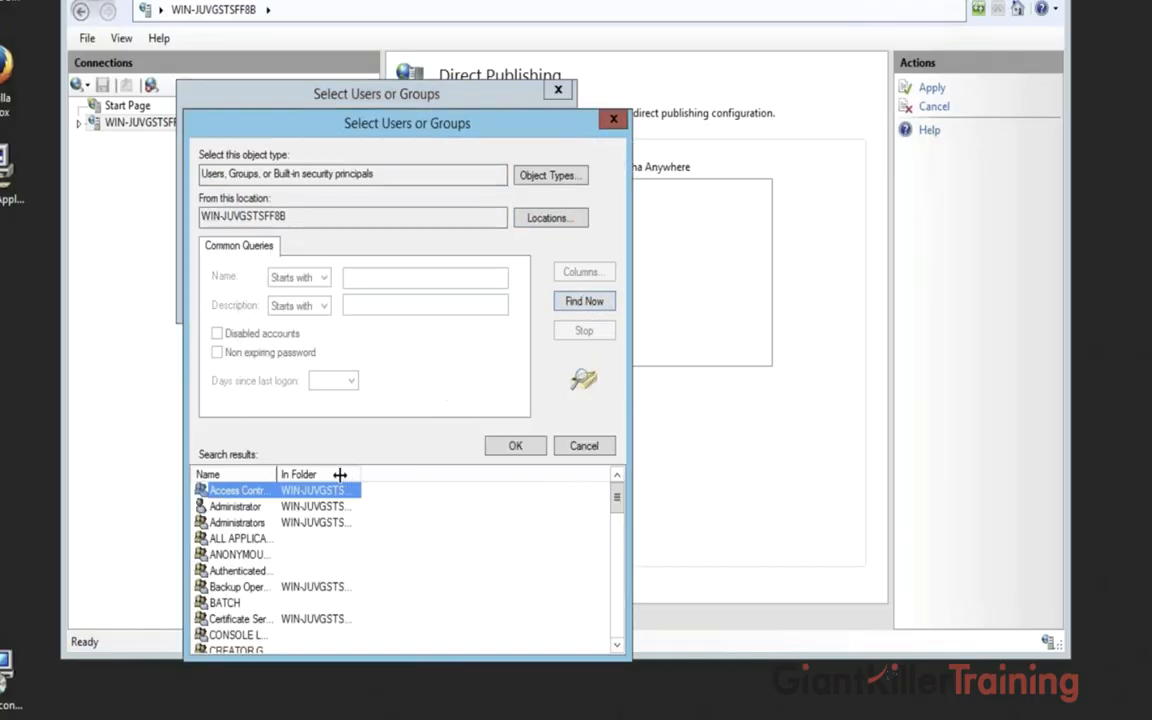
left_click_drag(340, 474, 452, 476)
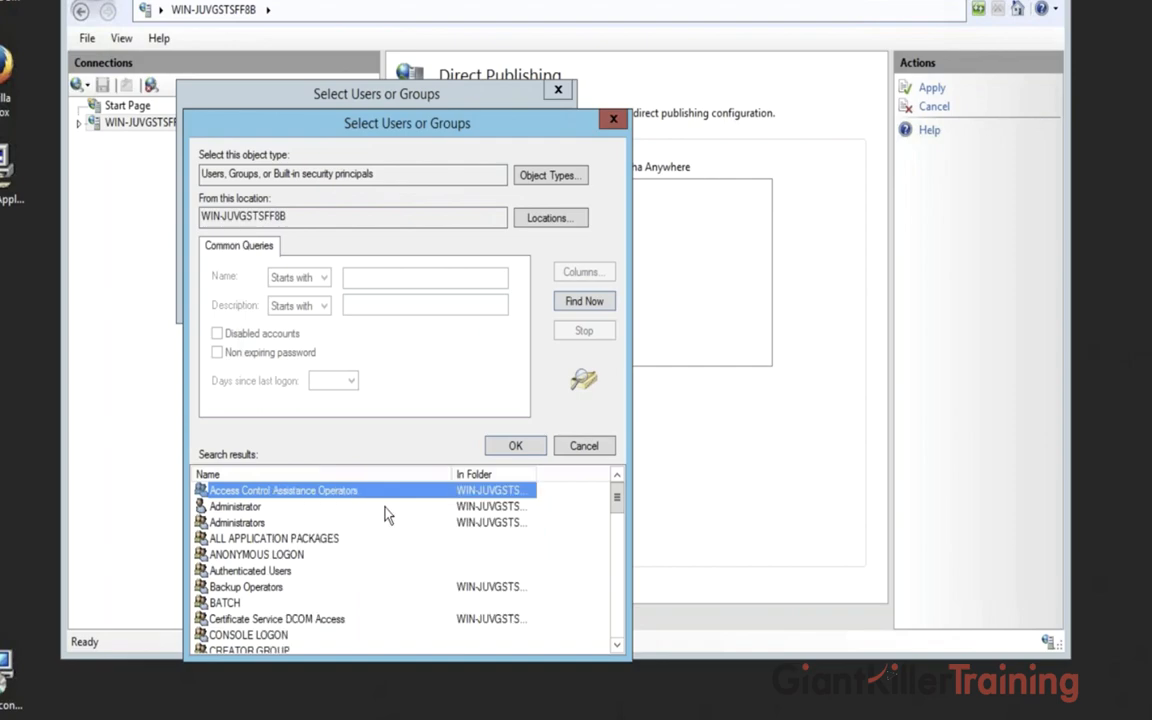
left_click_drag(585, 120, 843, 69)
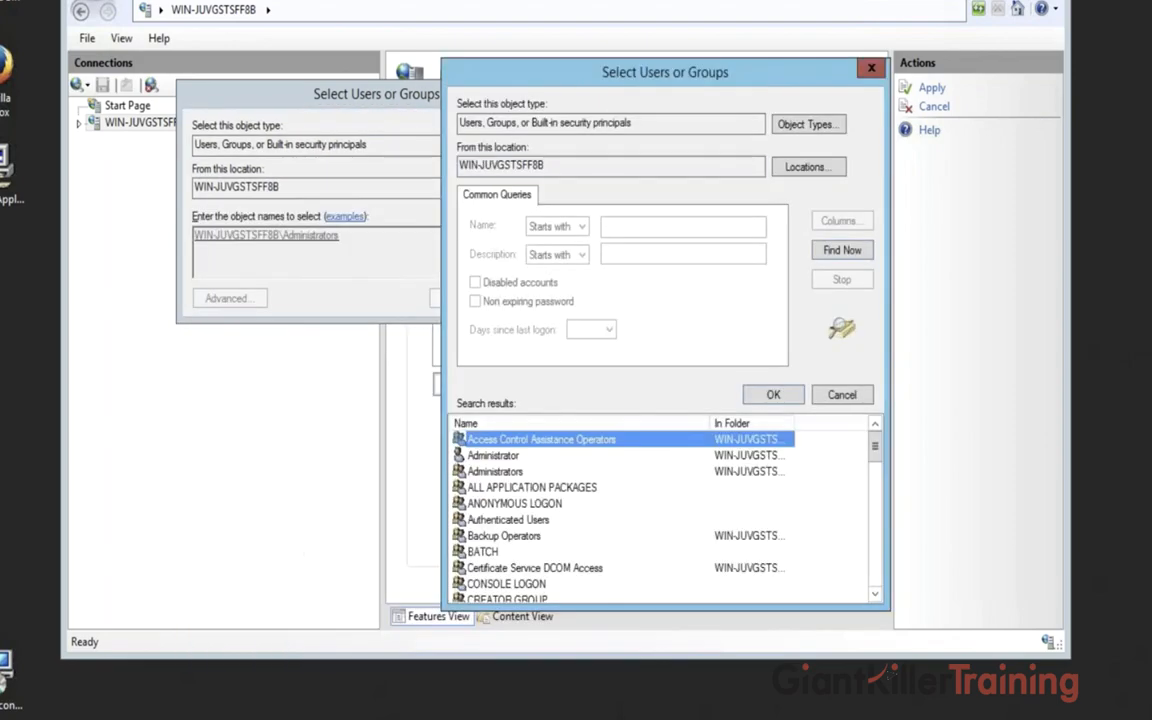
left_click(522, 472)
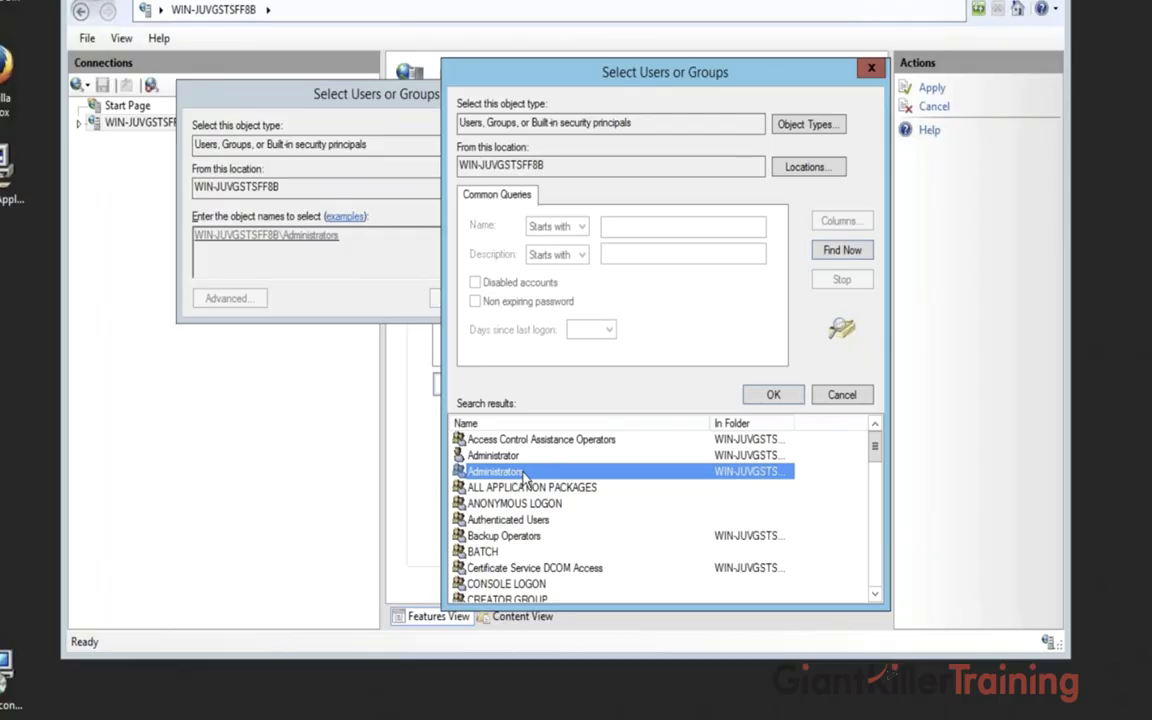
left_click(771, 392)
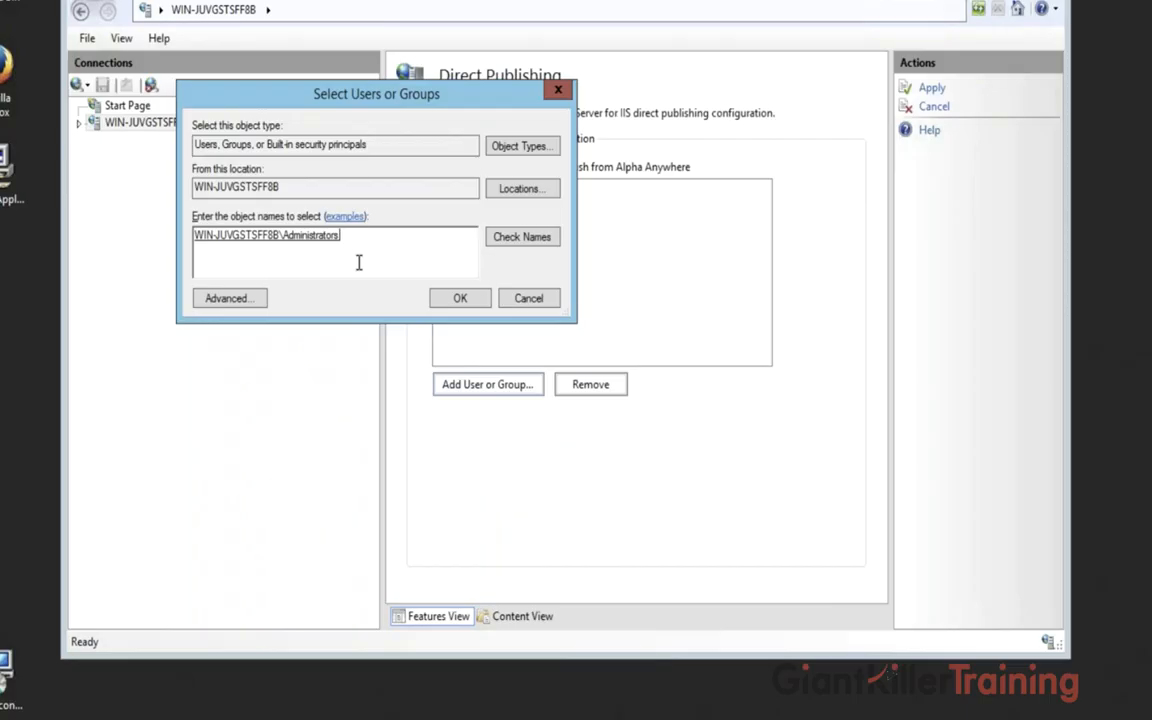
left_click(468, 297)
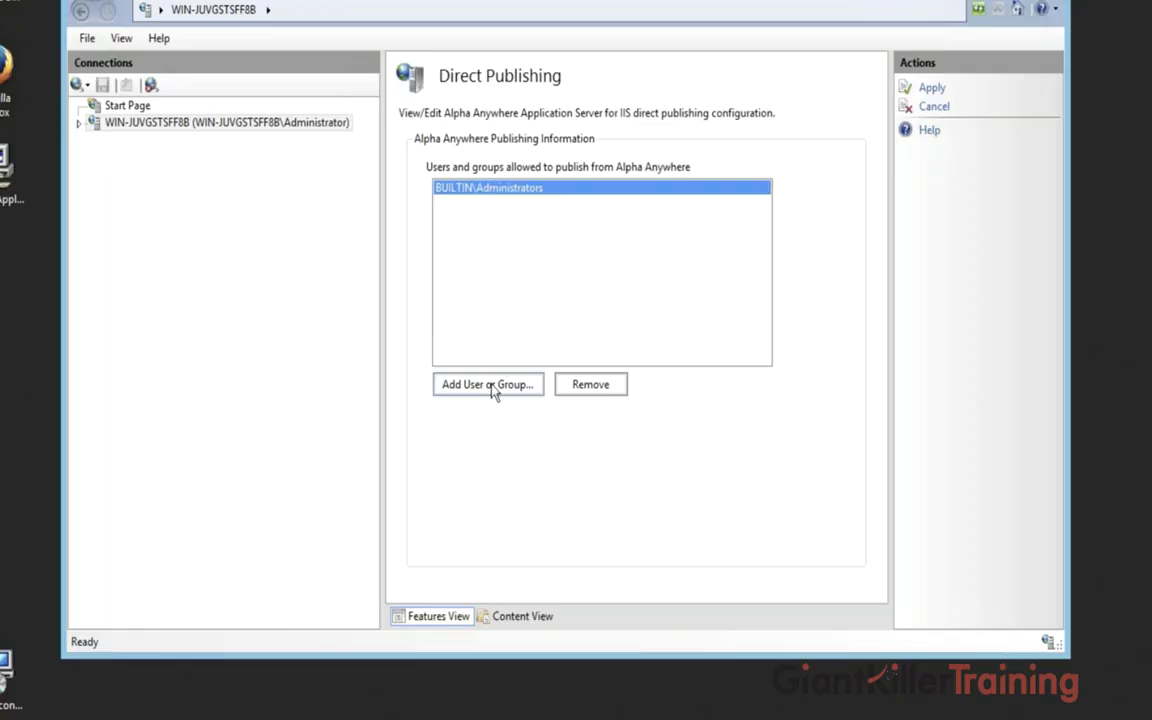
left_click(589, 386)
- Search the server's accounts and add the Administrator account to the users and groups allowed to publish from Alpha Anywhere
left_click(520, 390)
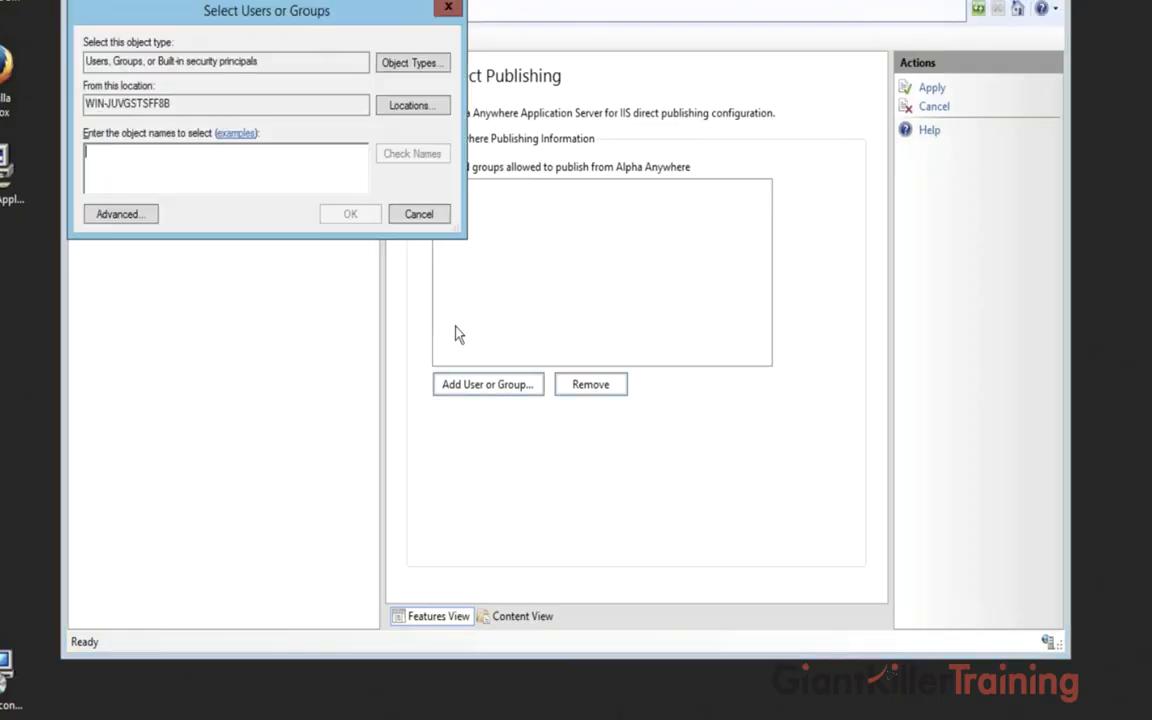
left_click(118, 214)
left_click(474, 217)
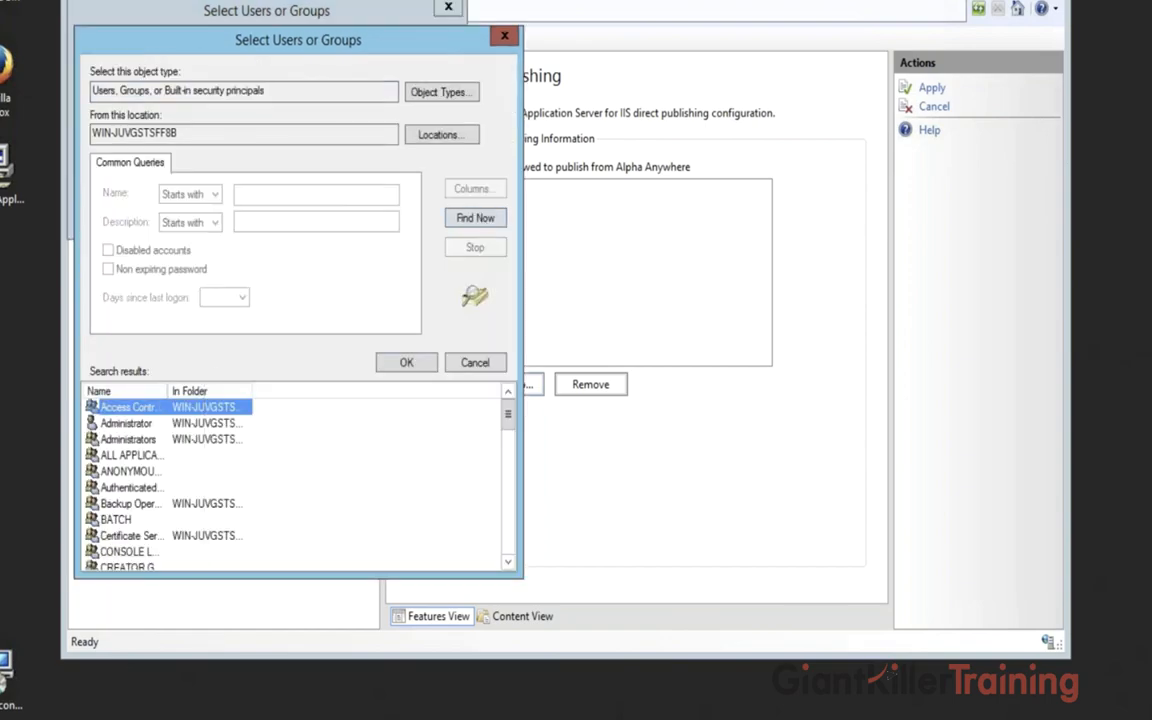
left_click_drag(168, 391, 228, 391)
left_click(147, 423)
double_click(147, 423)
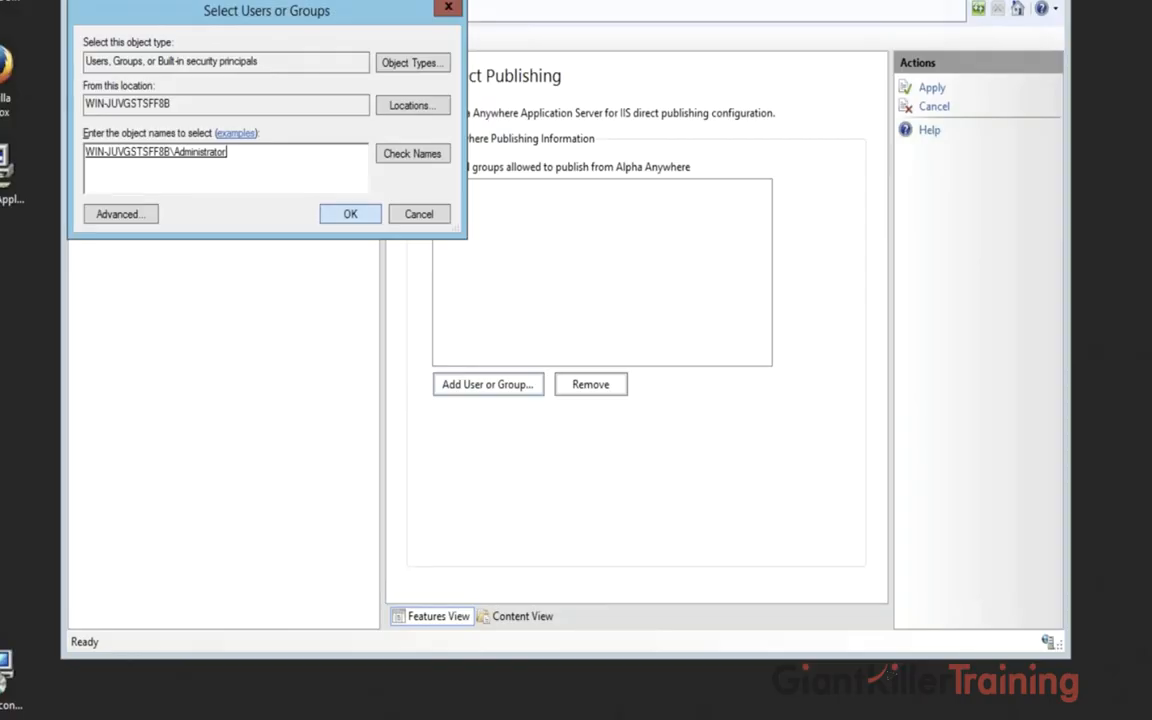
key("Return")
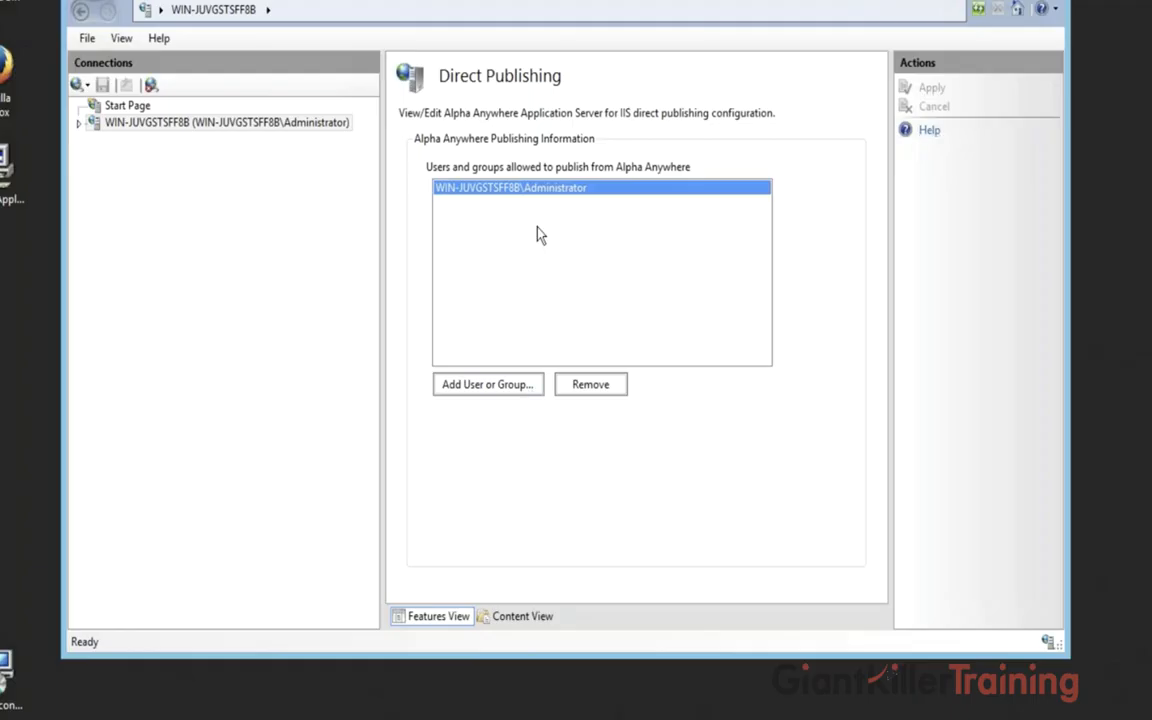
left_click_drag(890, 189, 841, 189)
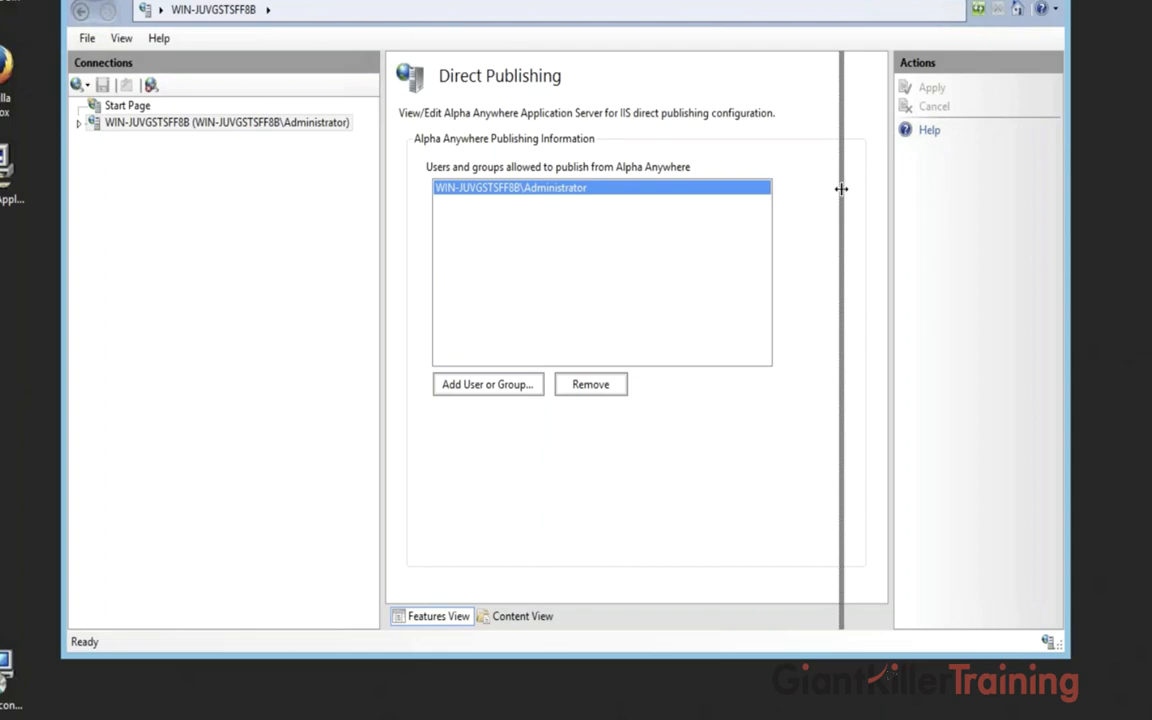
left_click_drag(841, 189, 841, 189)
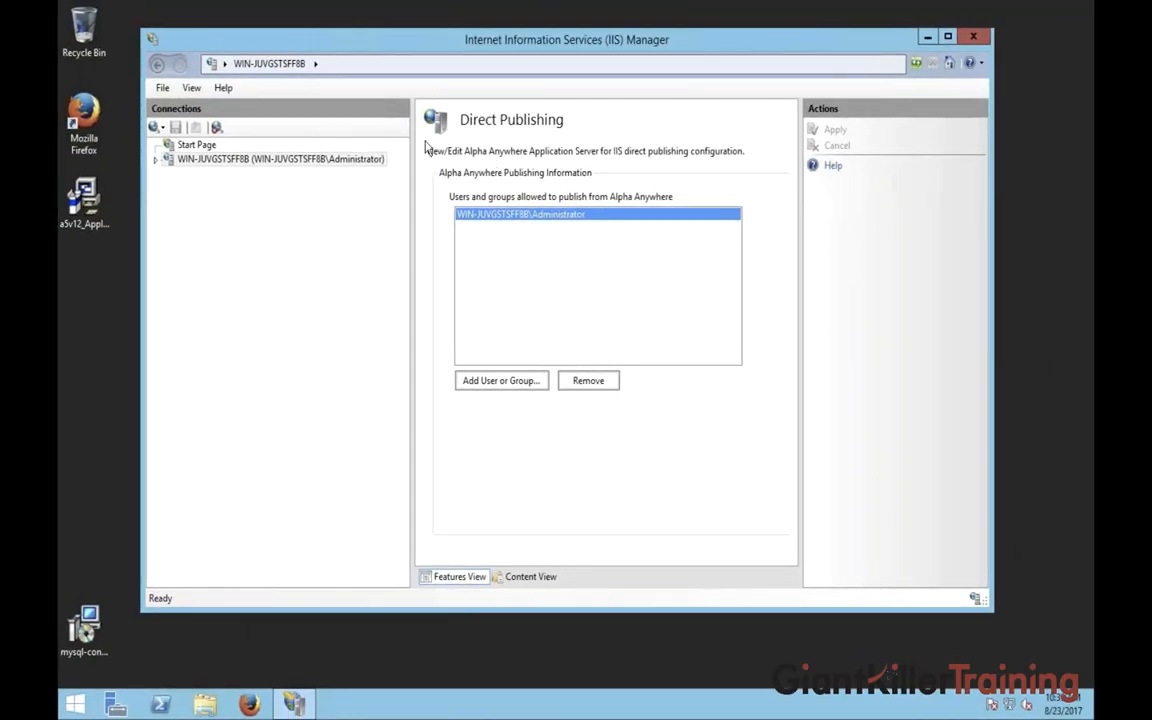
- Reopen the server's Direct Publishing feature to review the allowed account, and return to the server home with Direct Publishing selected
left_click(195, 159)
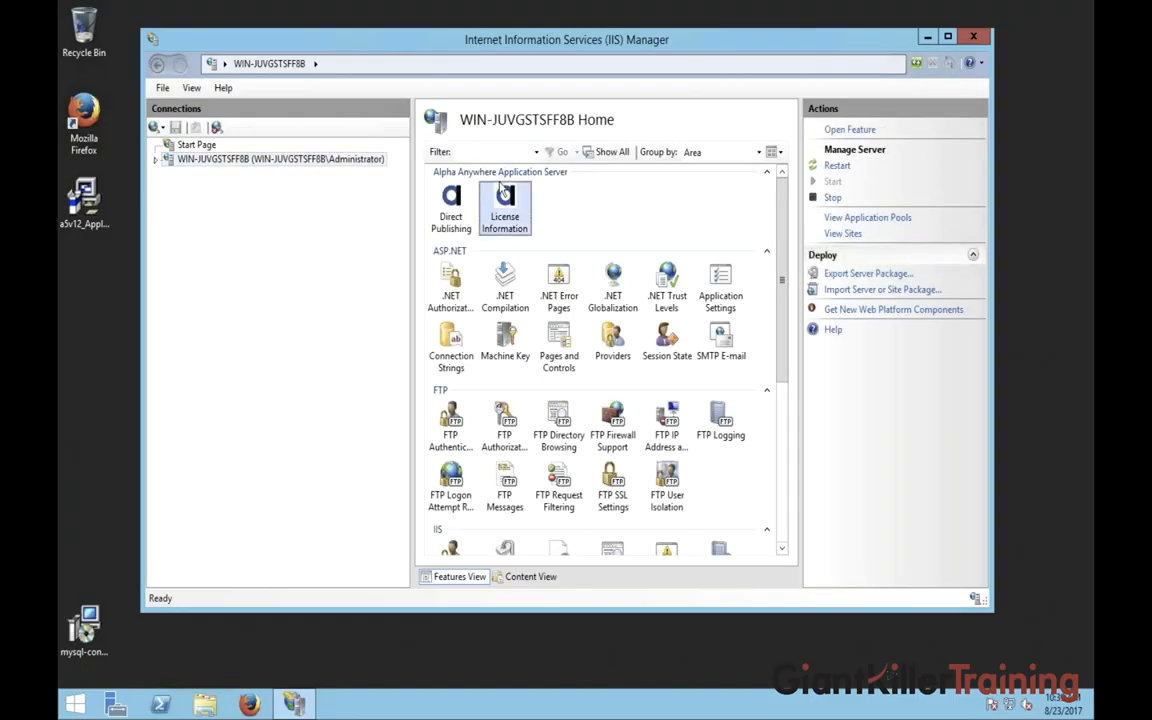
double_click(449, 205)
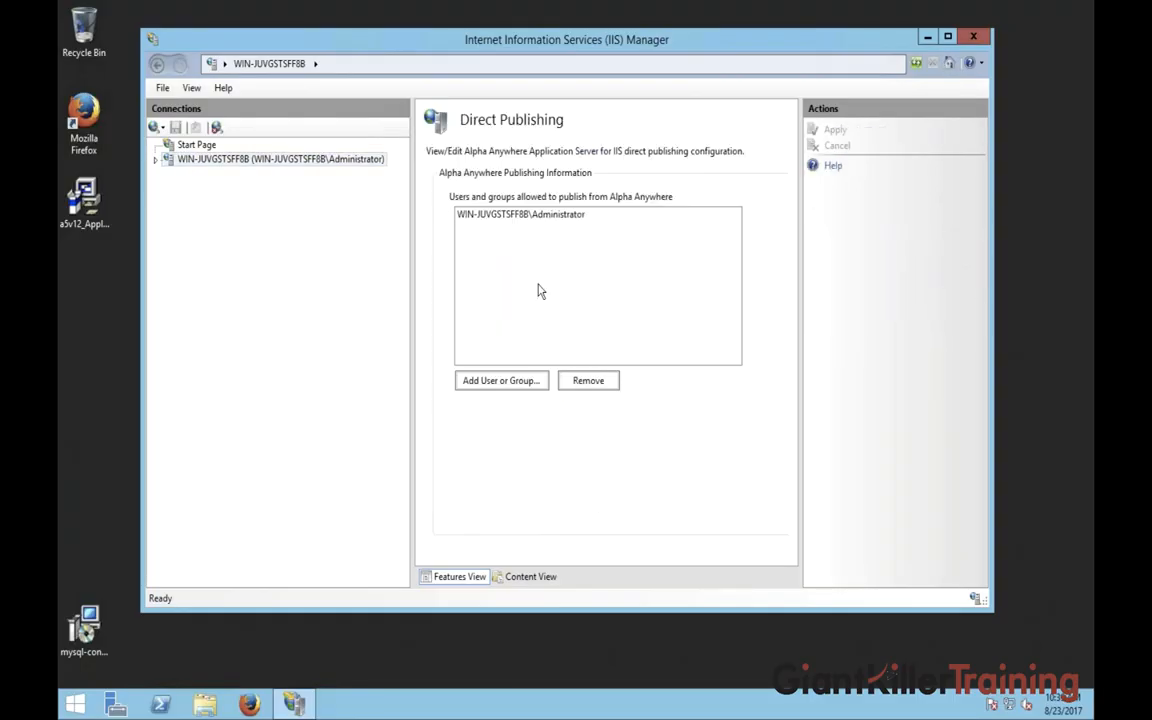
left_click(512, 214)
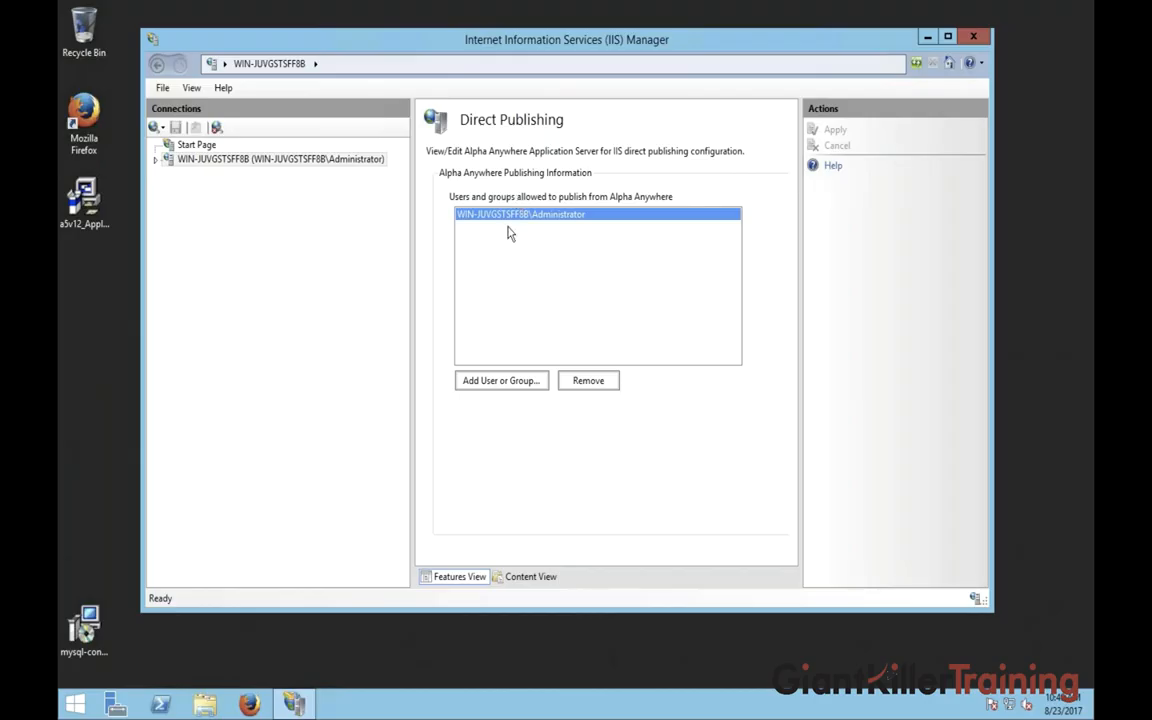
left_click(268, 162)
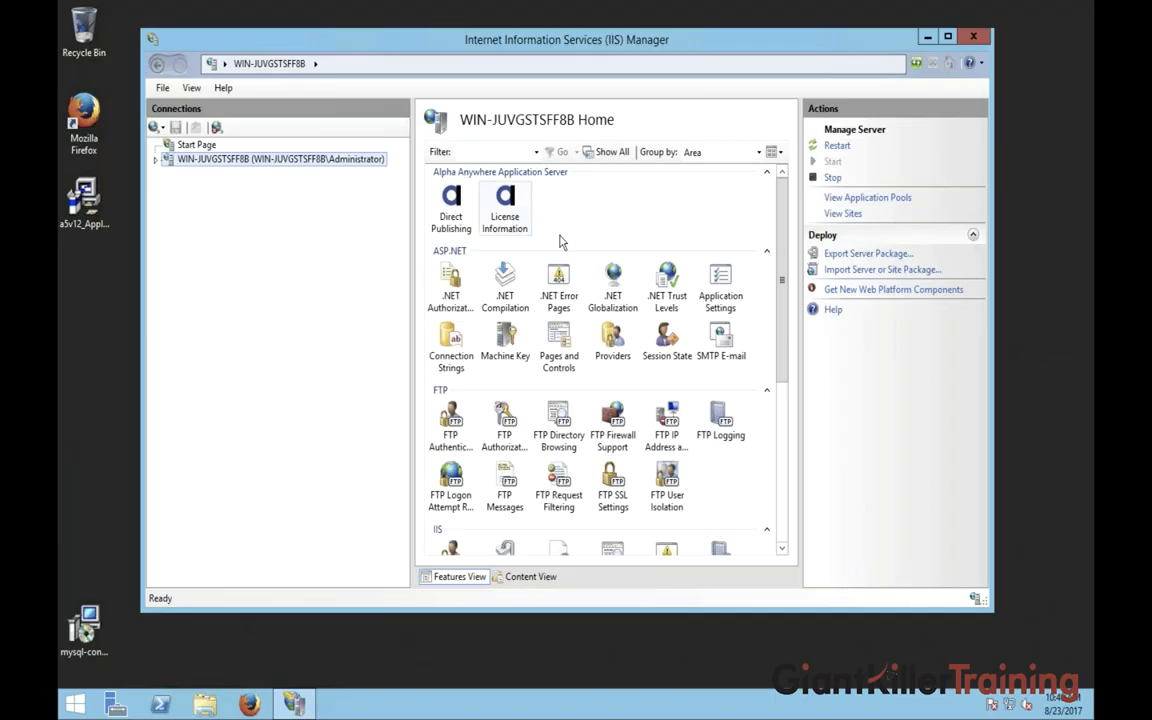
double_click(451, 215)
right_click(443, 219)
left_click(546, 249)
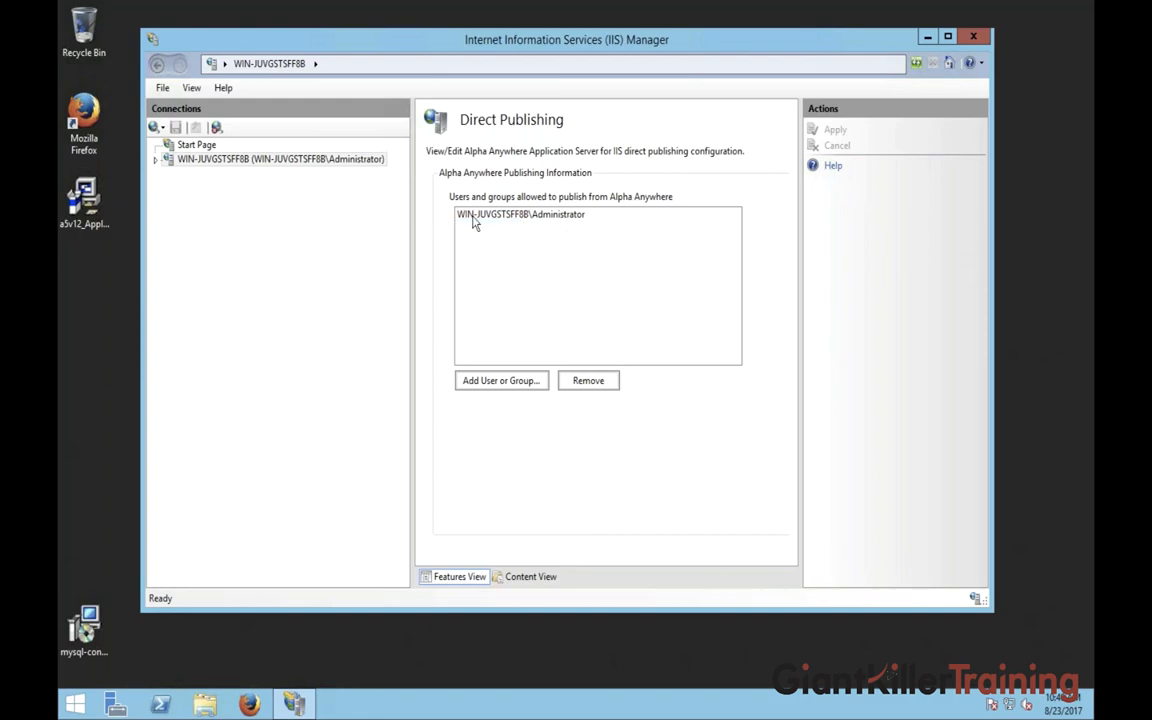
left_click(526, 217)
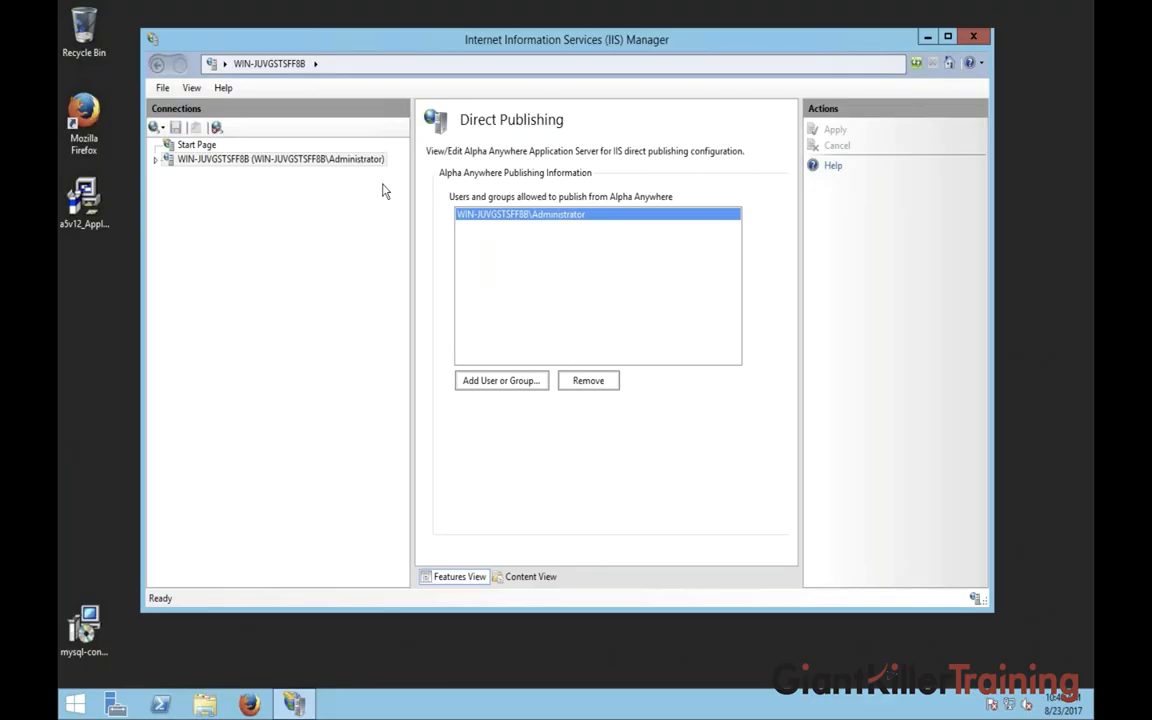
left_click(190, 159)
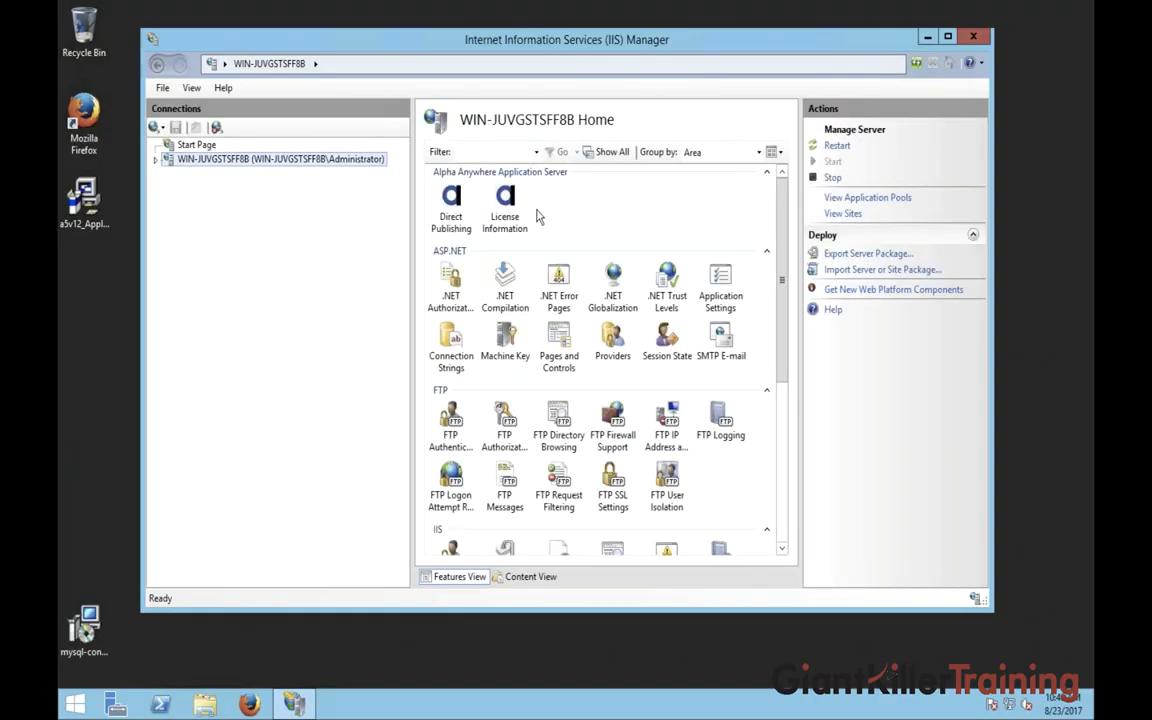
left_click(470, 231)
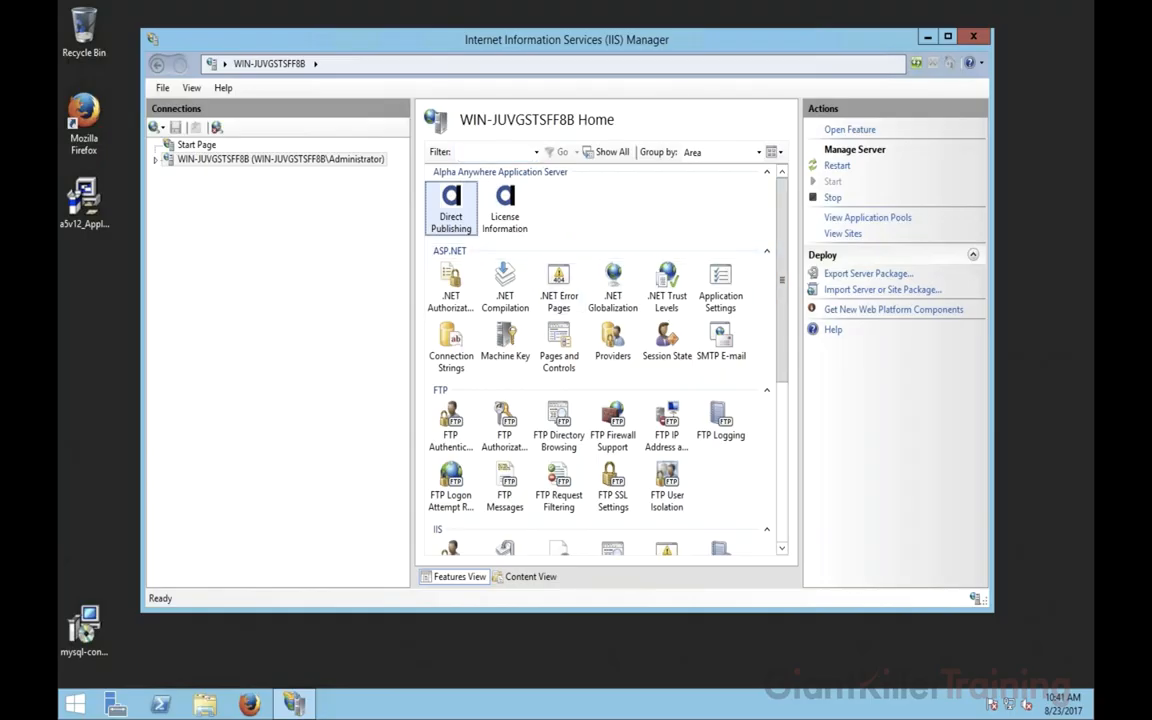
- Request new Web Platform components for the server, and search the web in Firefox for "web plaform install for iis"
left_click(883, 310)
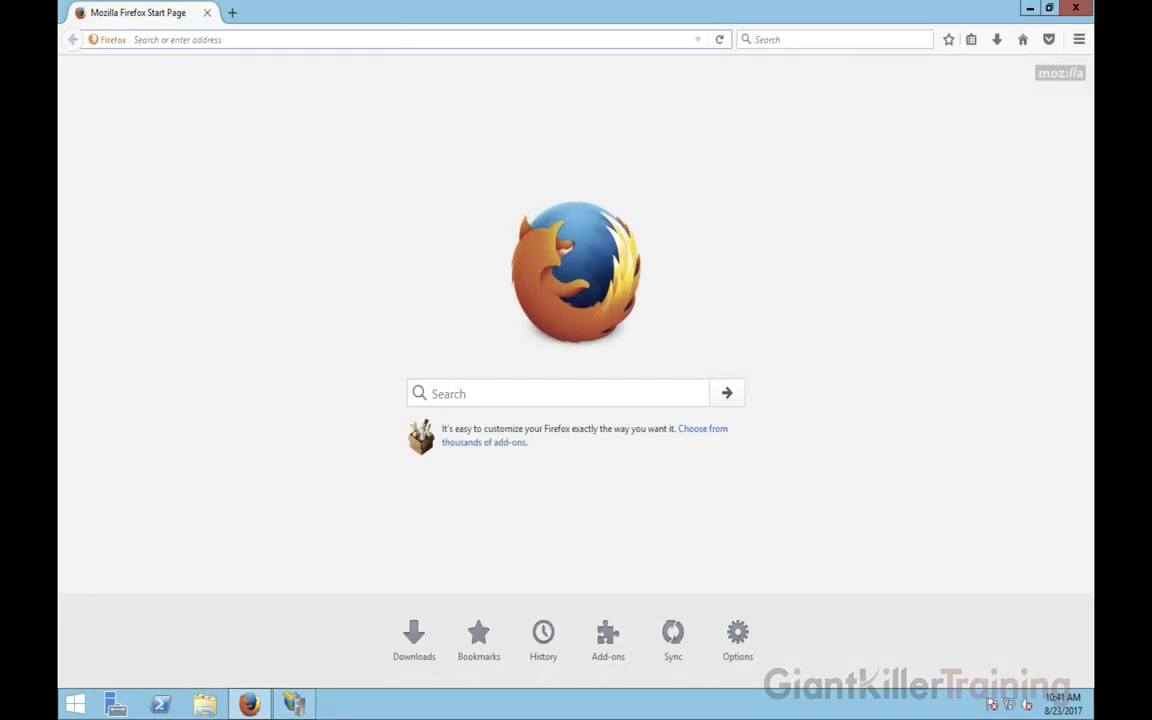
type("web plaform")
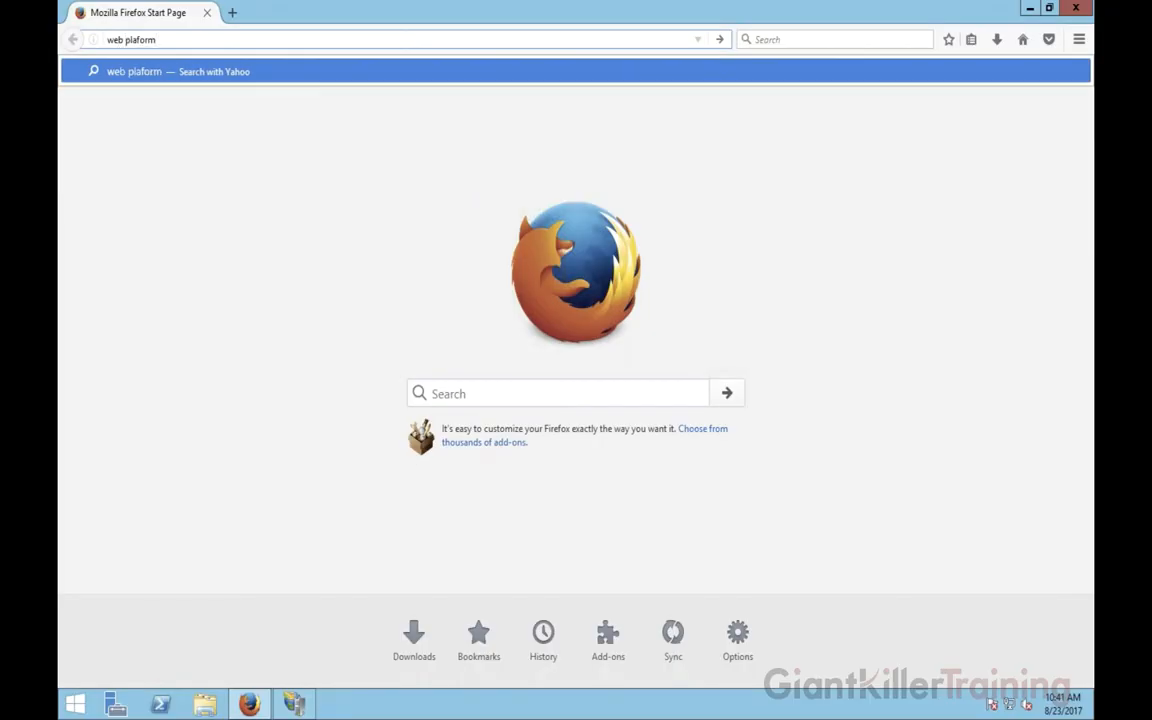
type(" install for iis")
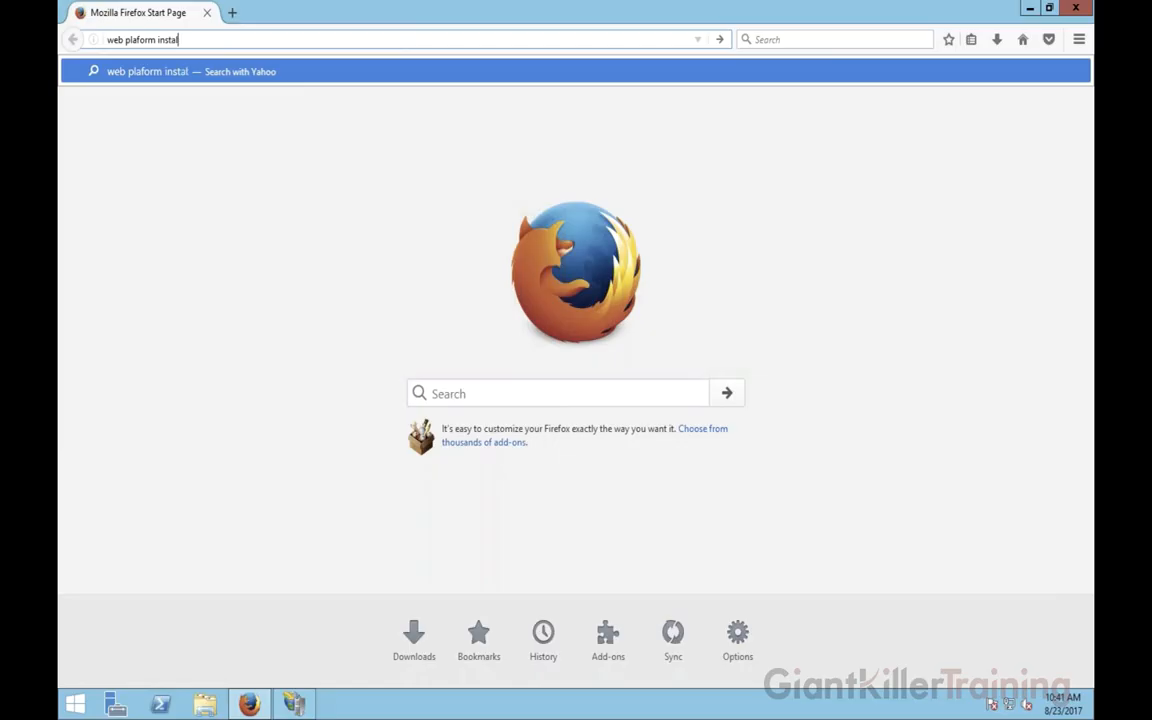
key("Return")
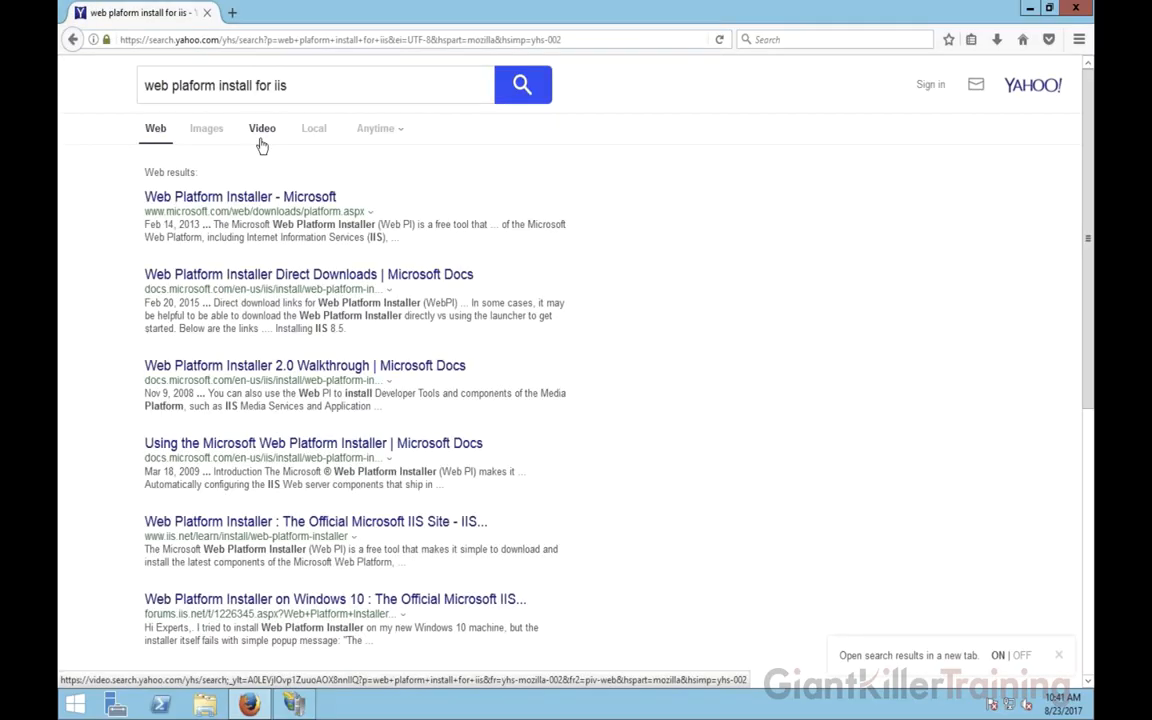
- Open Microsoft's Web Platform Installer search result, shrink and reposition the Firefox window, and copy the page address
left_click(219, 197)
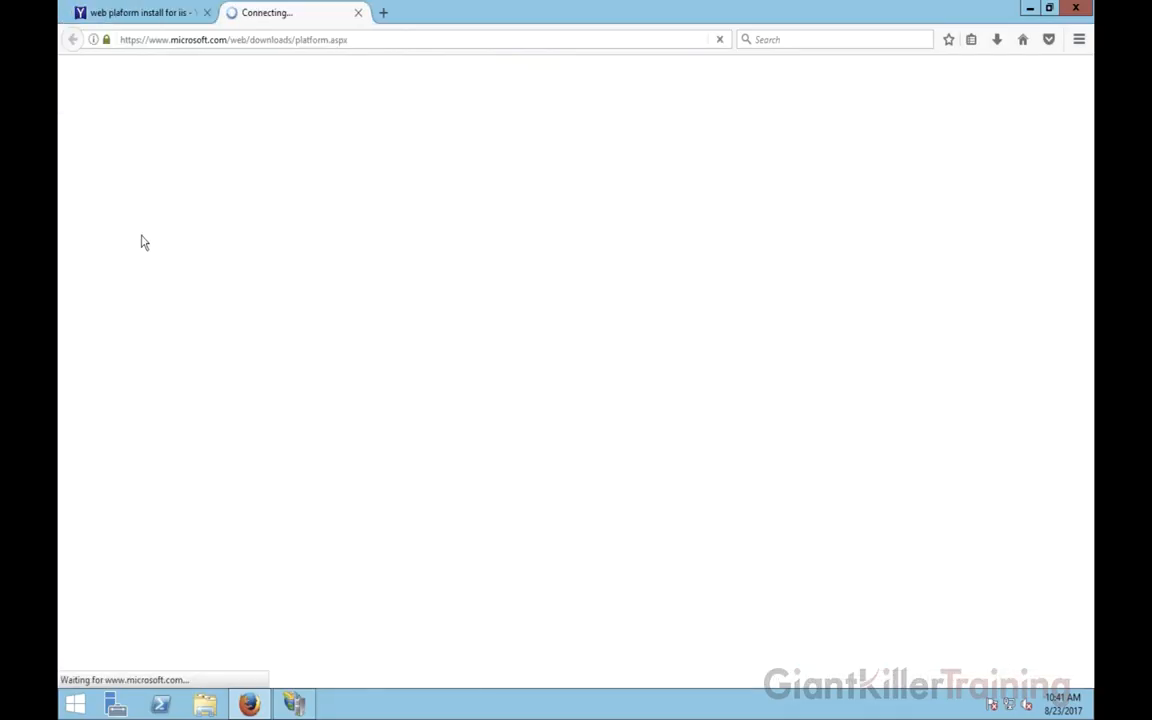
left_click(1049, 8)
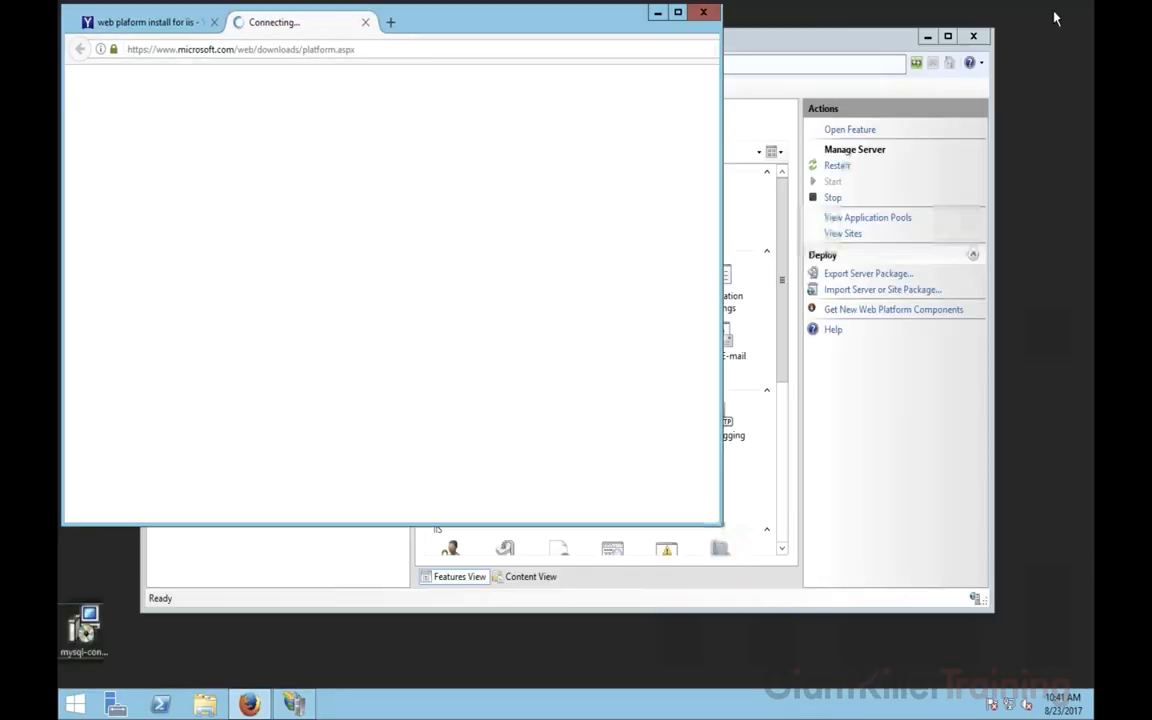
left_click_drag(563, 11, 890, 141)
left_click(600, 186)
right_click(643, 185)
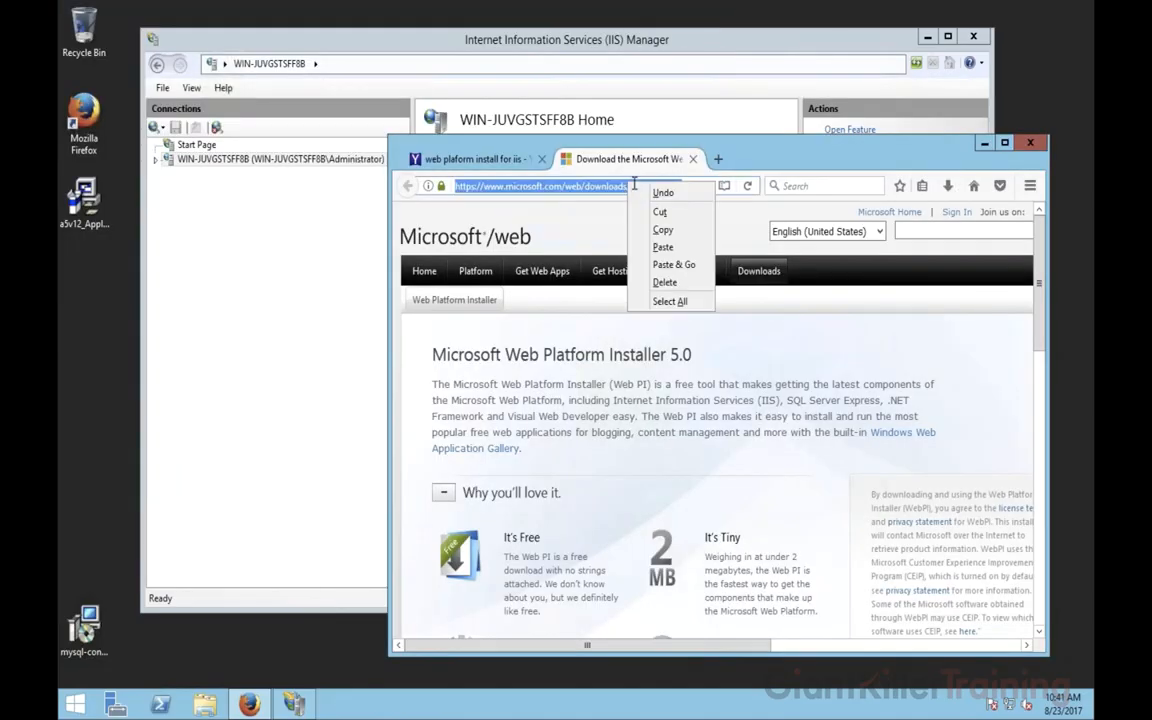
left_click(661, 229)
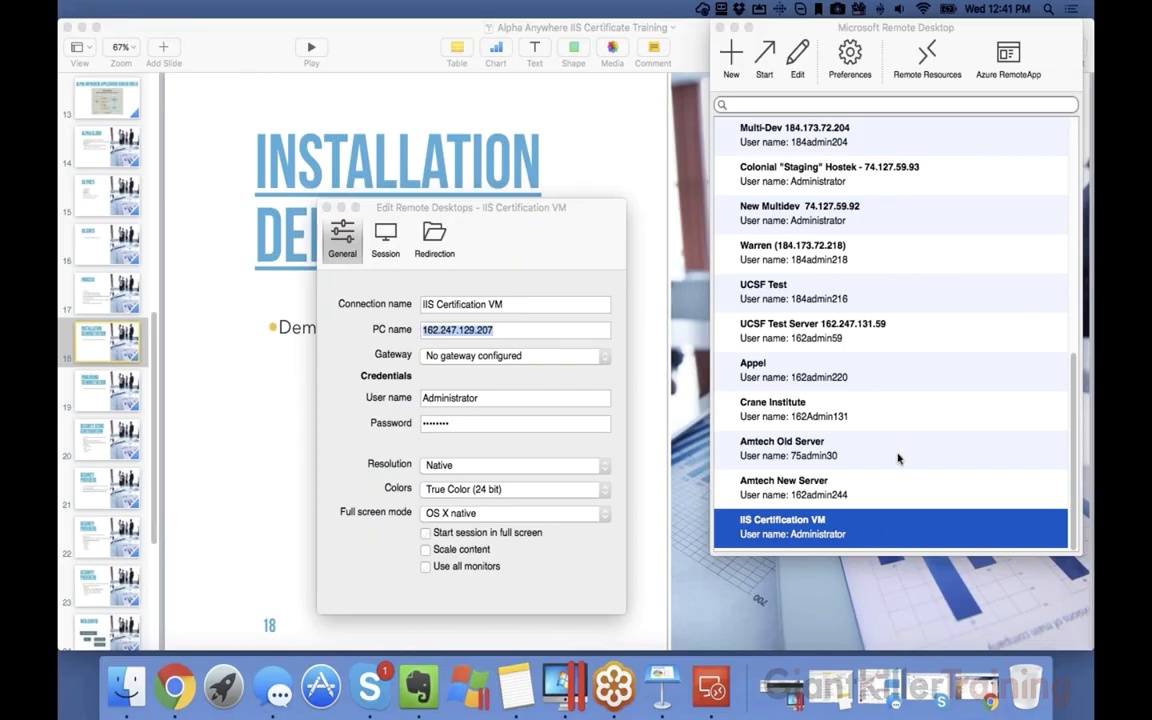
key("ctrl+Right")
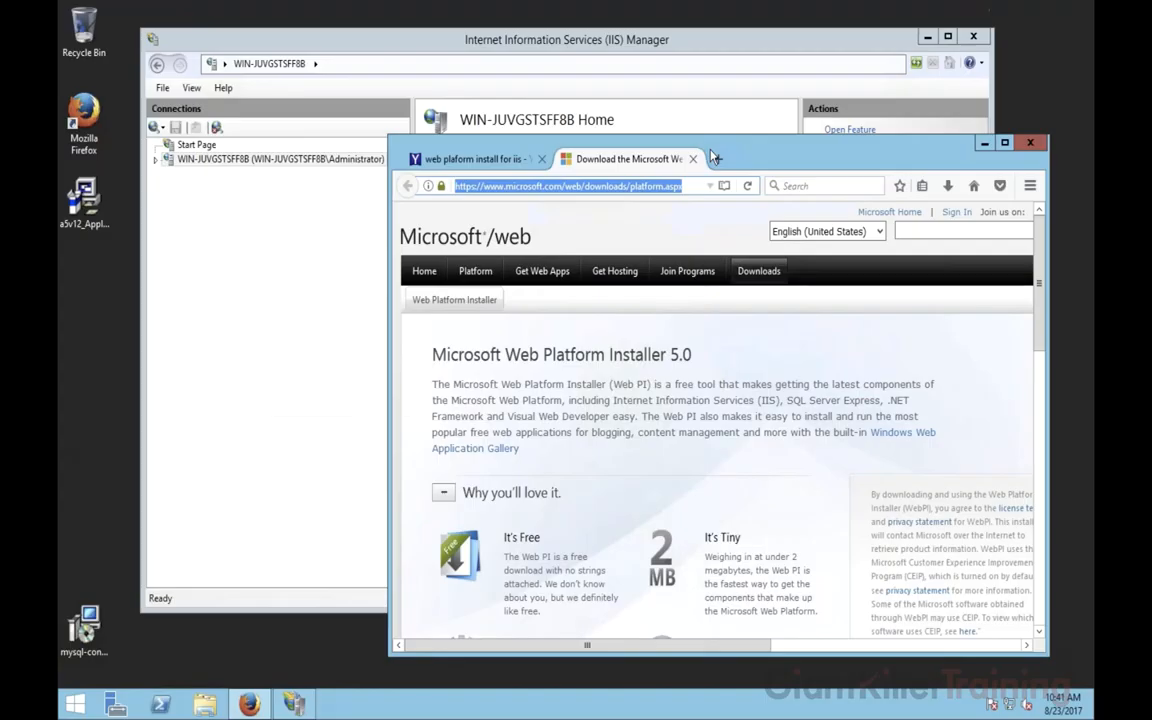
- Highlight the Microsoft Web Platform Installer 5.0 heading, and compare the page with the web platform components action in IIS Manager
left_click_drag(724, 146, 288, 127)
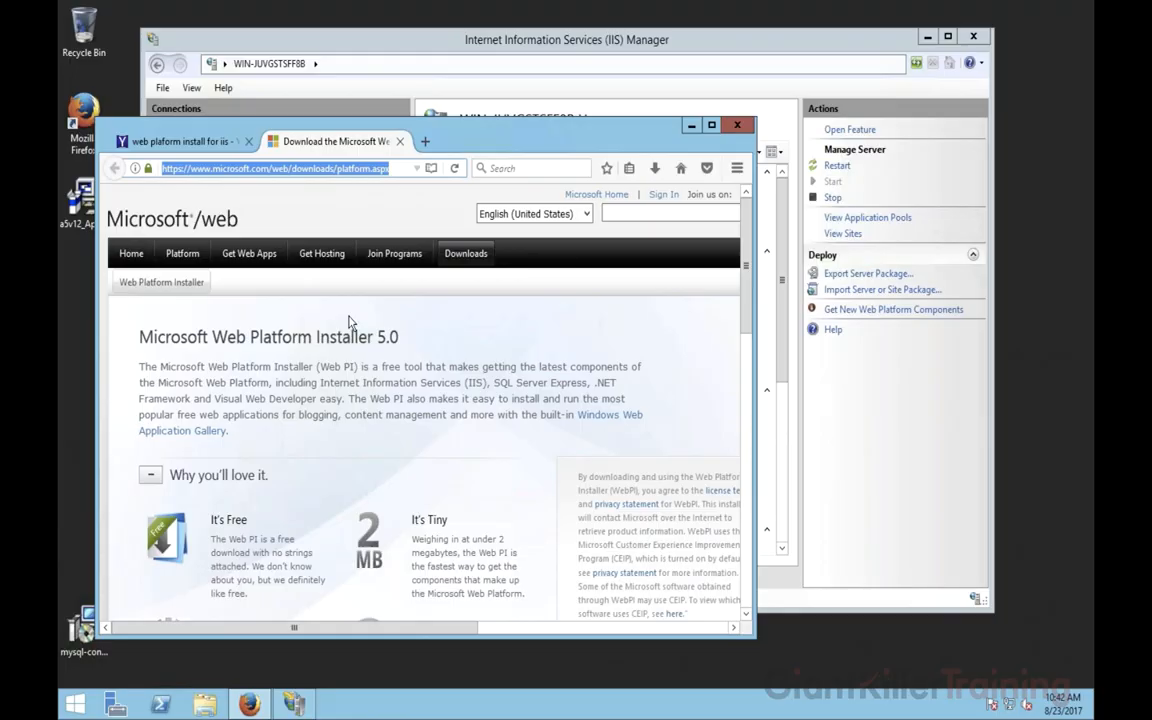
left_click_drag(141, 340, 400, 340)
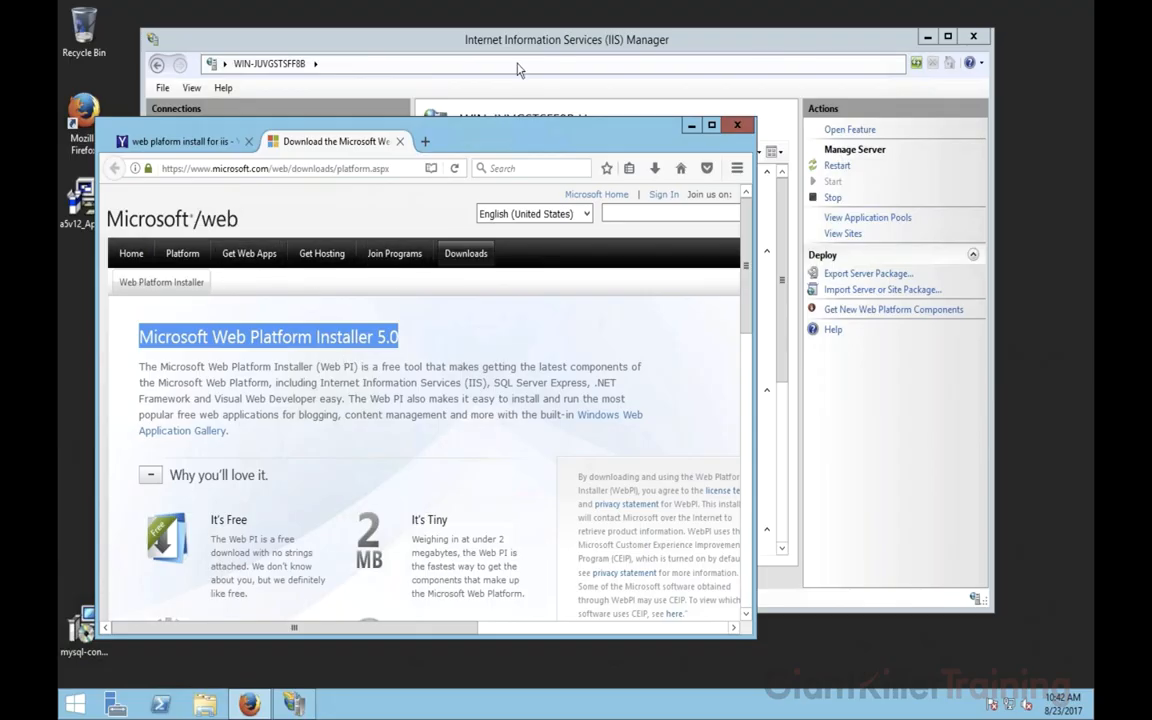
left_click(470, 42)
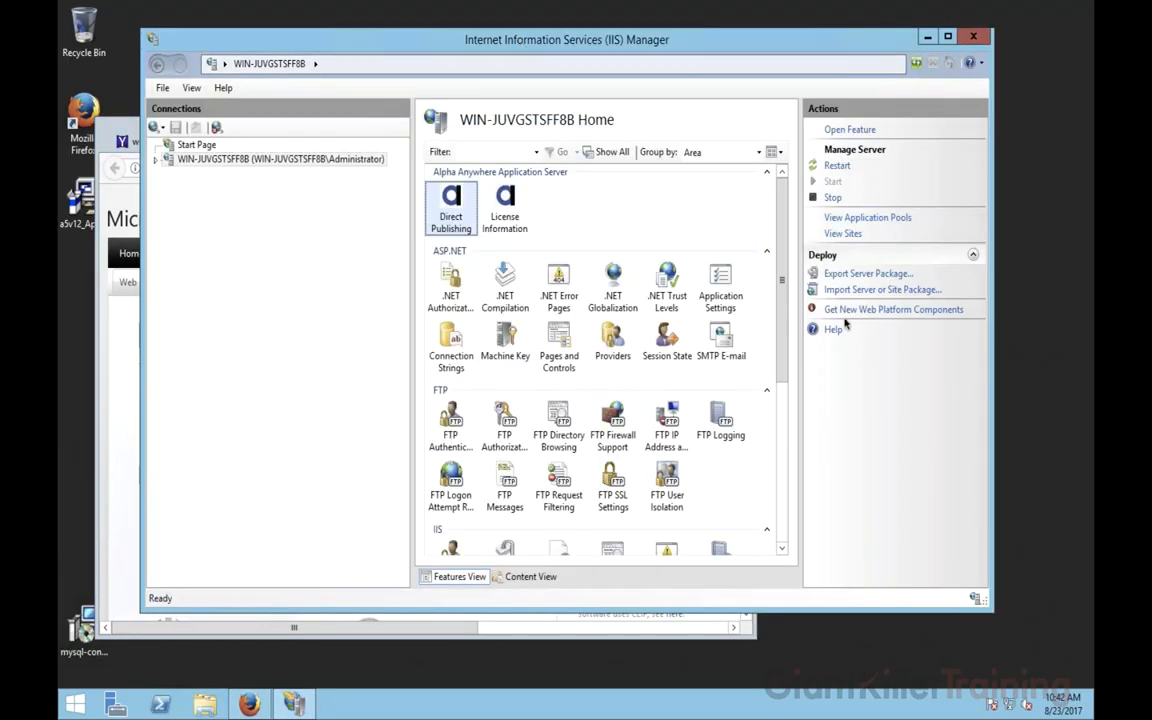
key("ctrl+Left")
key("ctrl+Right")
left_click(108, 380)
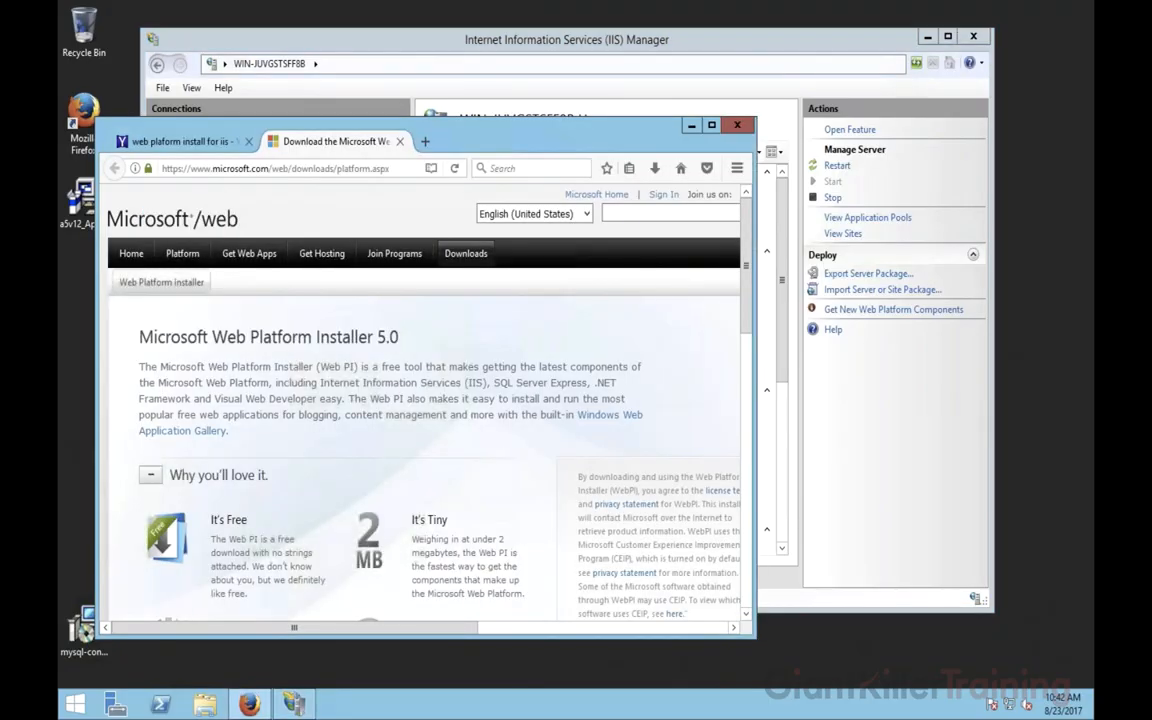
- Request the free Web Platform Installer download from the Microsoft page and save wpilauncher.exe
left_click(196, 282)
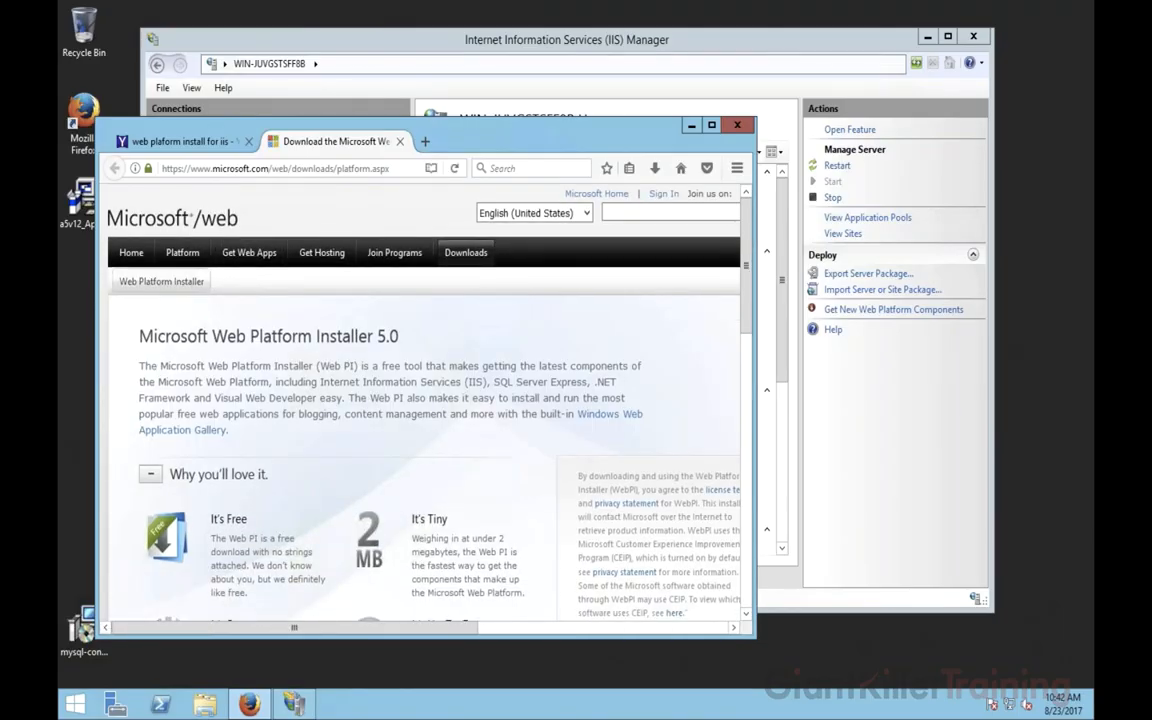
scroll(425, 400, "down", 8)
scroll(425, 400, "up", 2)
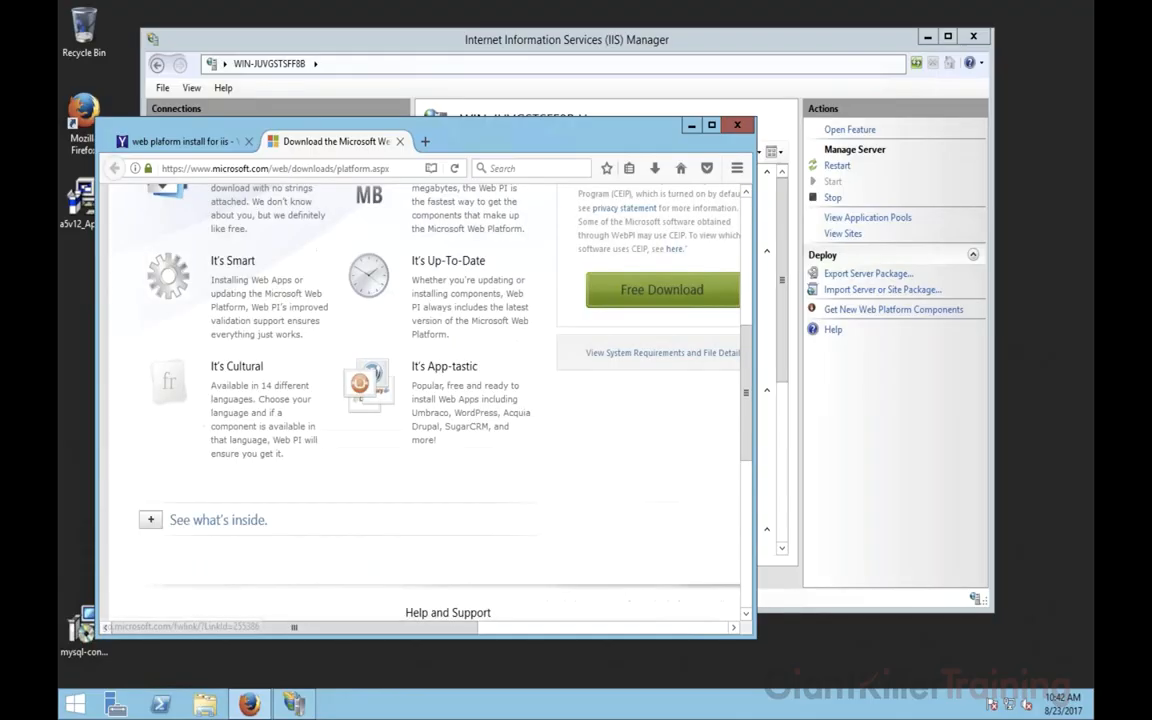
left_click(661, 289)
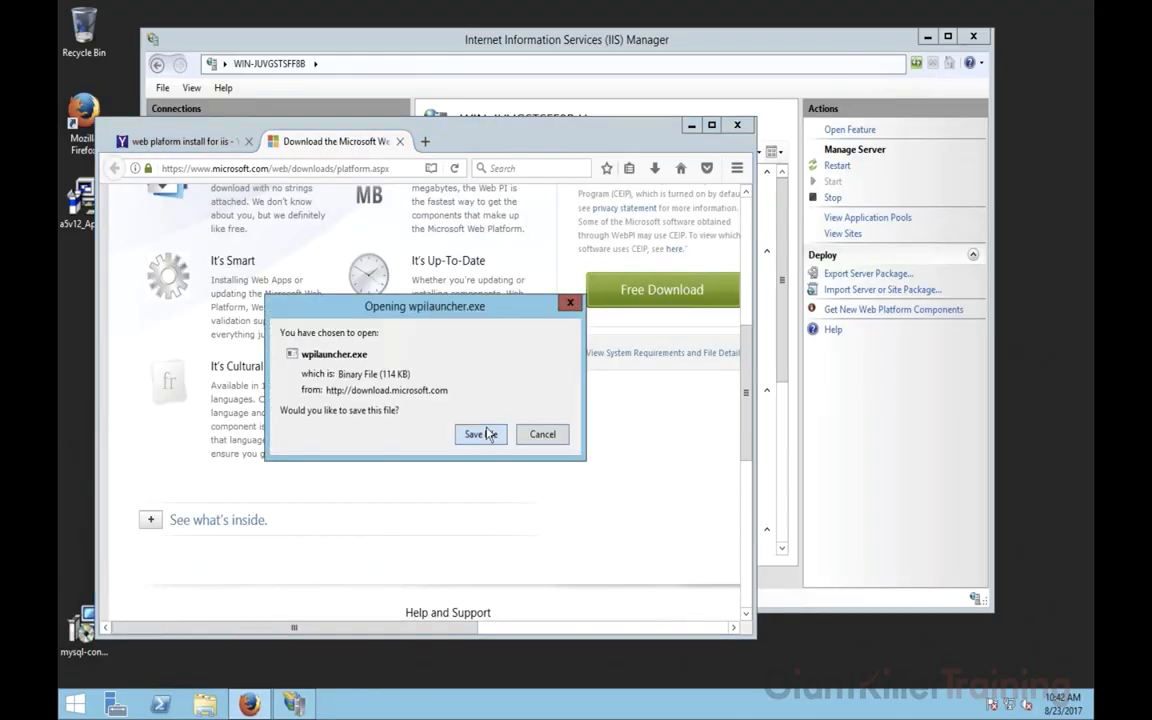
left_click(480, 433)
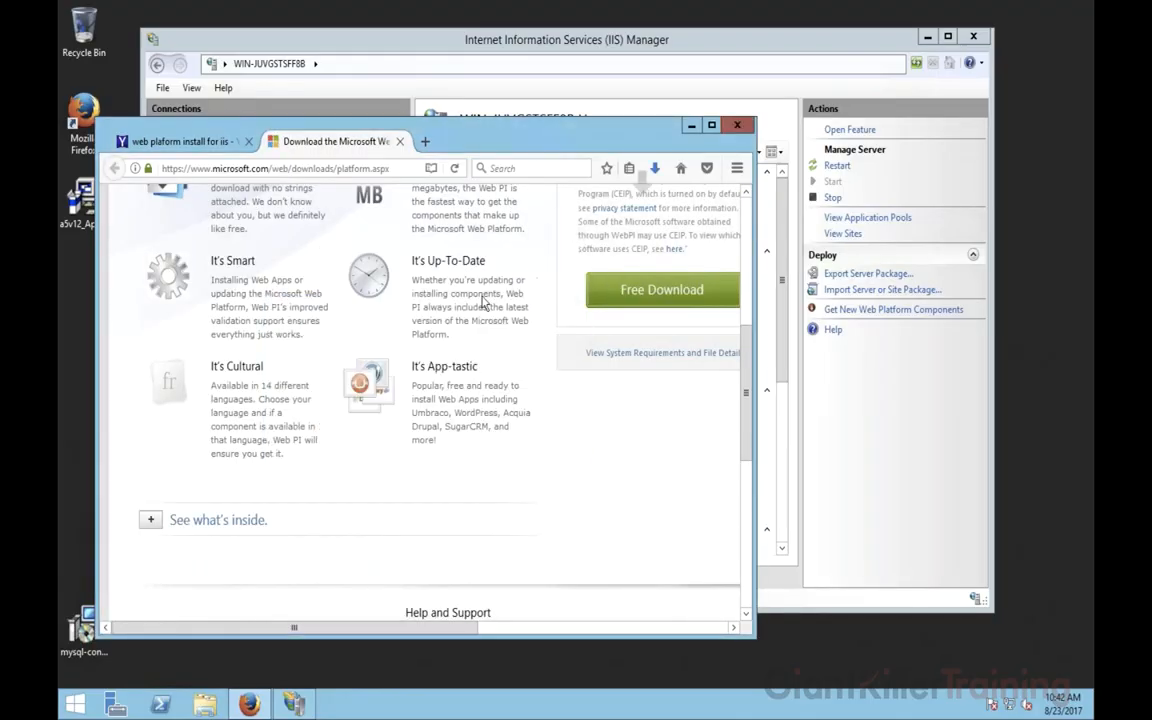
- Show the download in its folder, move the wpilauncher file without the (1) suffix to the desktop, and minimize the Downloads window
left_click(654, 170)
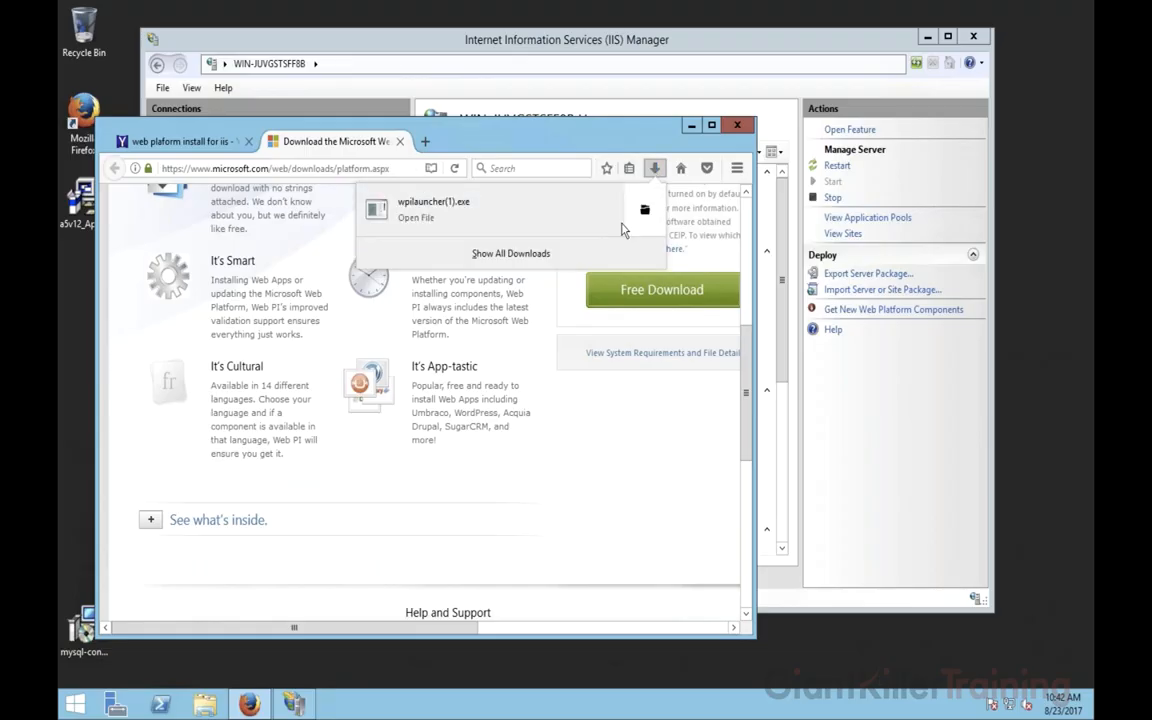
left_click(645, 212)
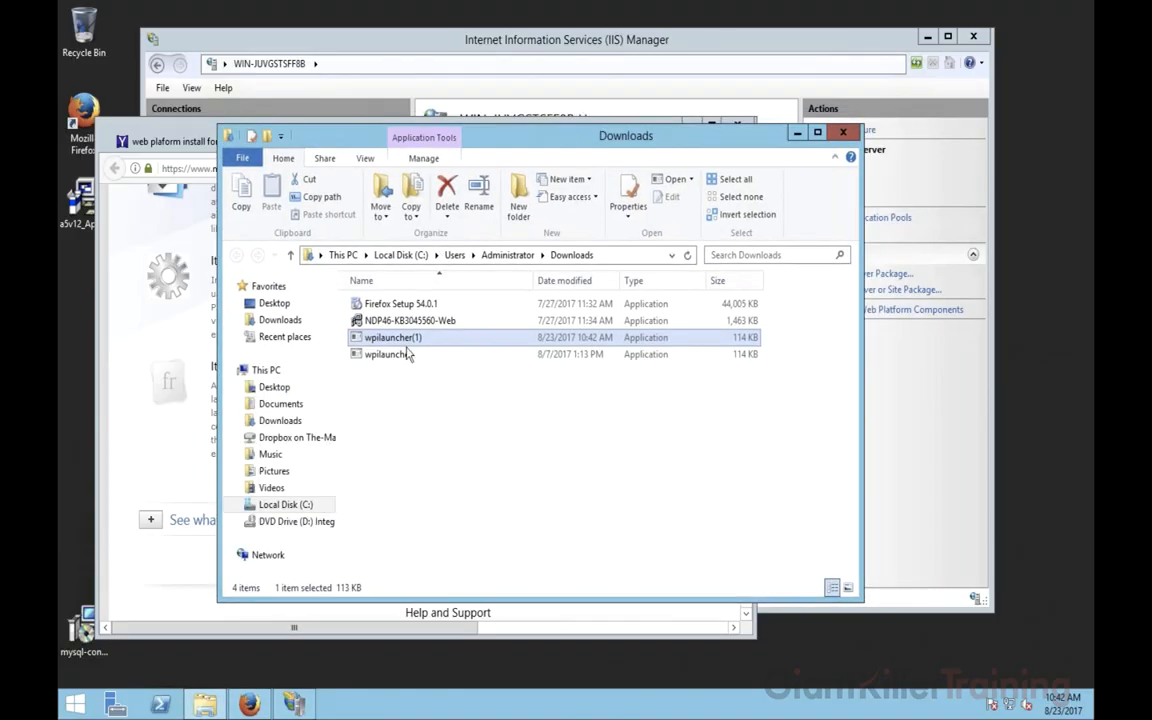
left_click(400, 355)
left_click_drag(80, 330, 79, 328)
left_click(188, 124)
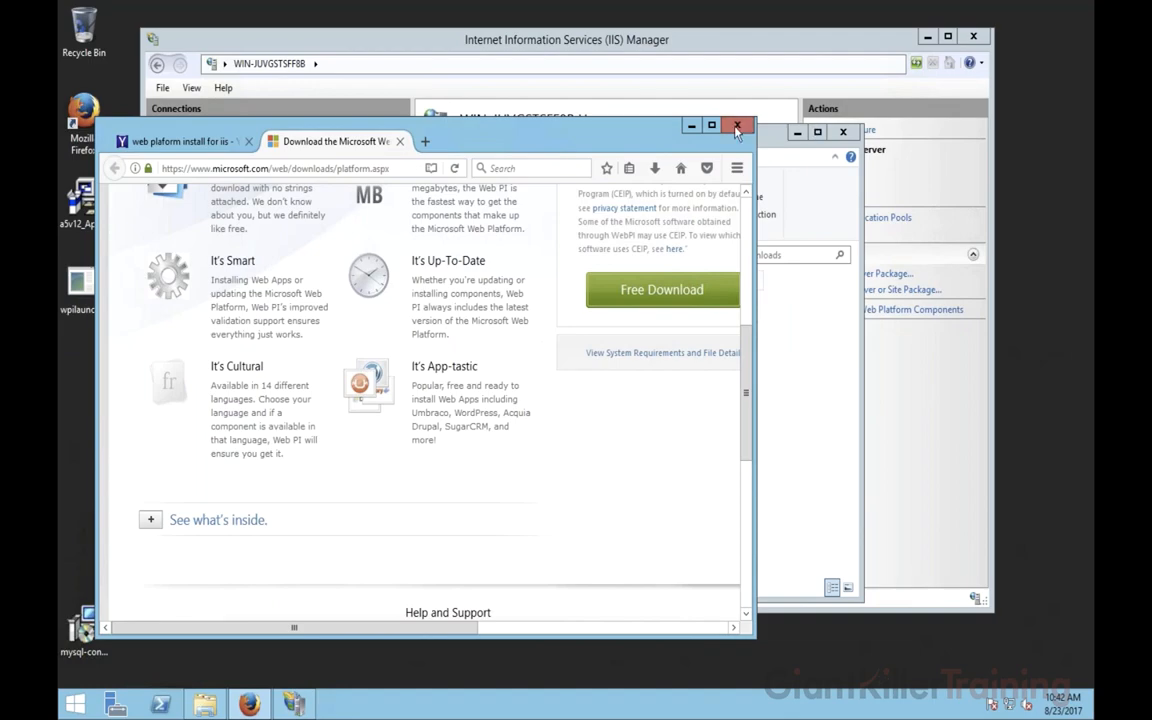
left_click(795, 126)
left_click(801, 133)
- Minimize Firefox and launch wpilauncher from the desktop, allowing it to run at the security warning
left_click_drag(572, 136, 738, 129)
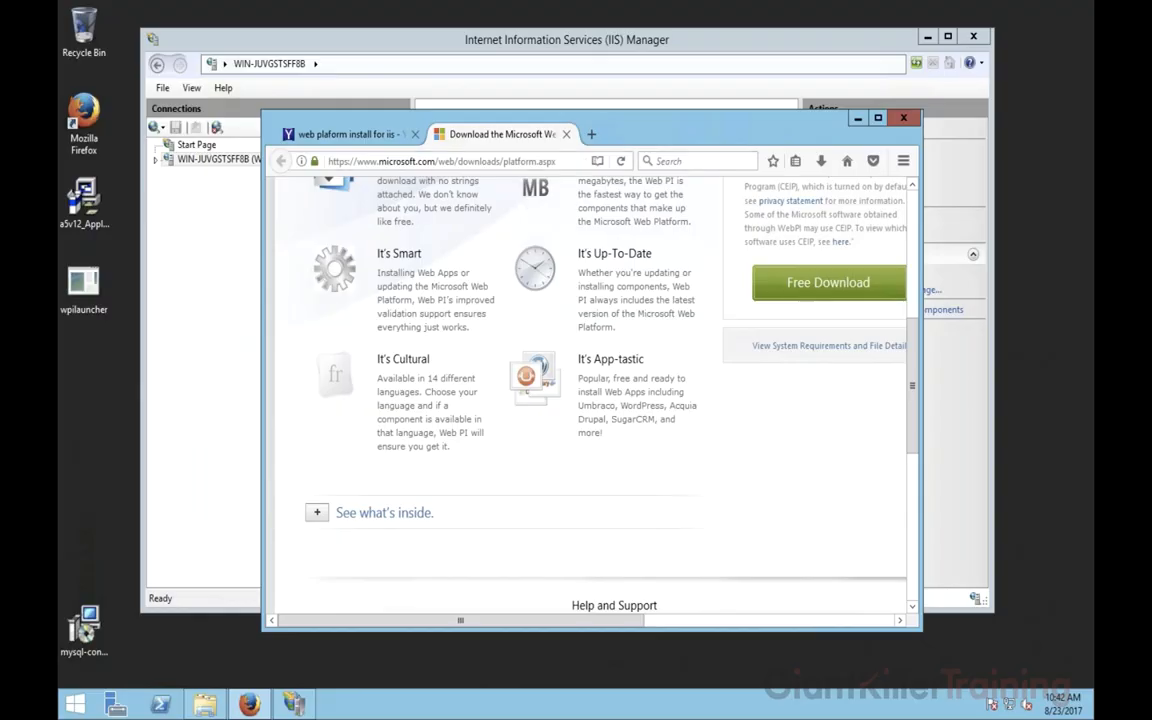
scroll(543, 229, "up", 6)
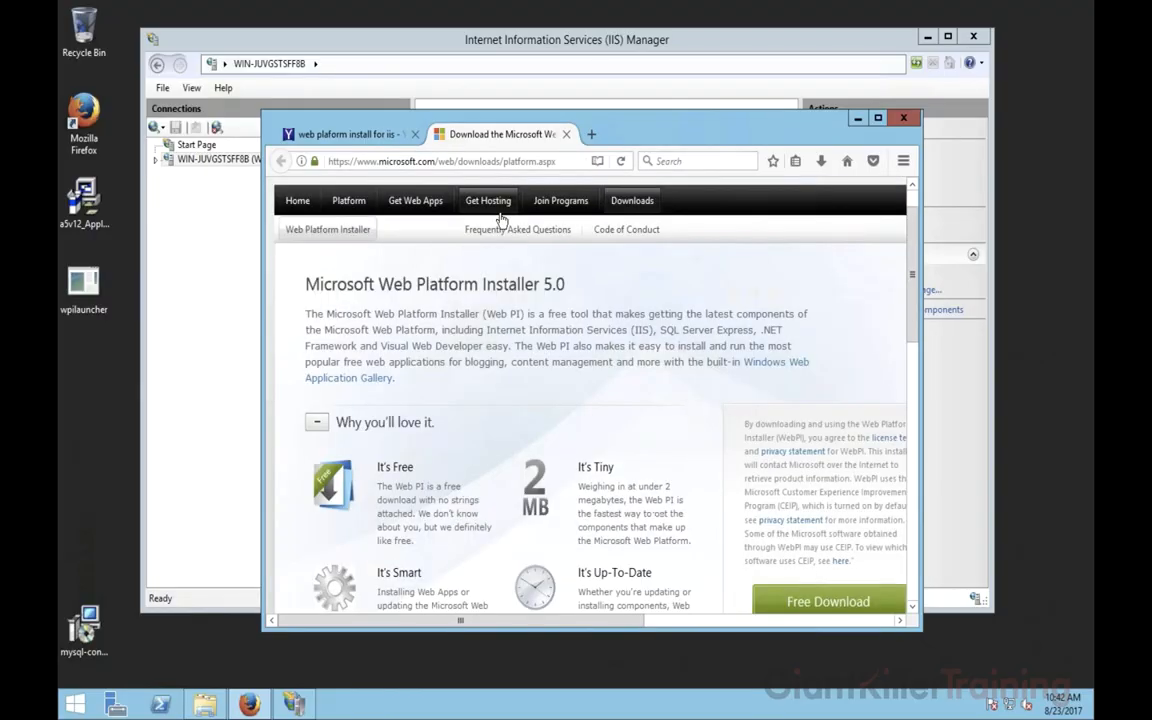
left_click(857, 118)
double_click(82, 287)
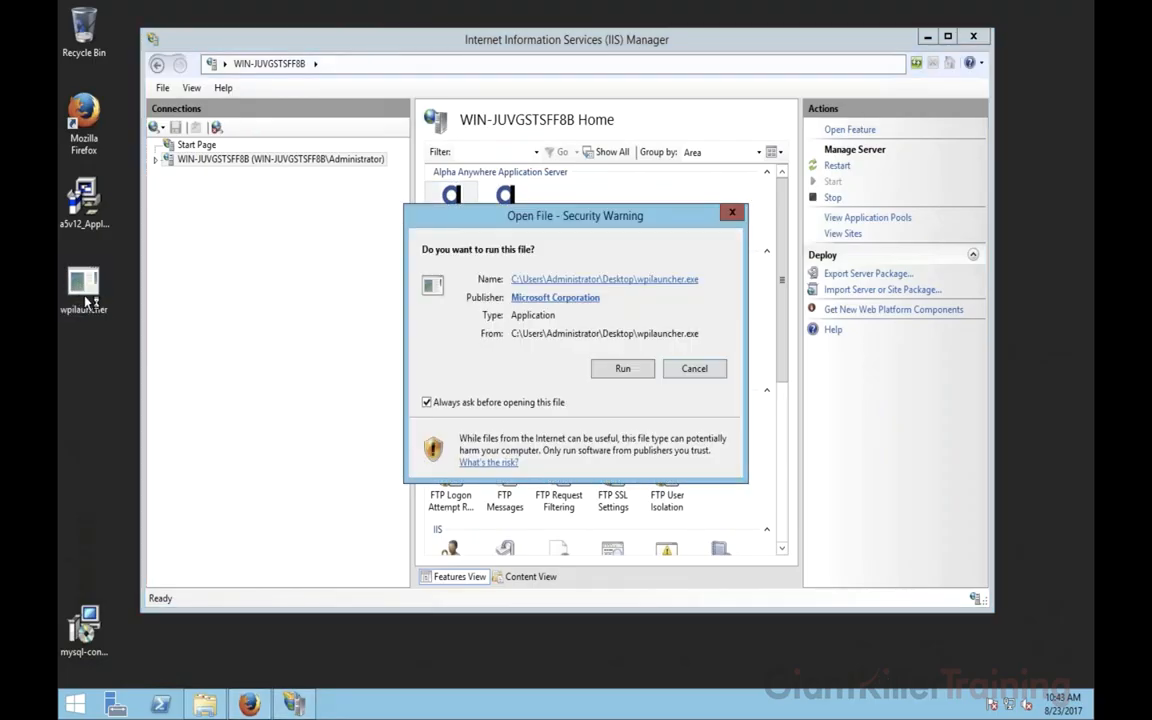
left_click(621, 370)
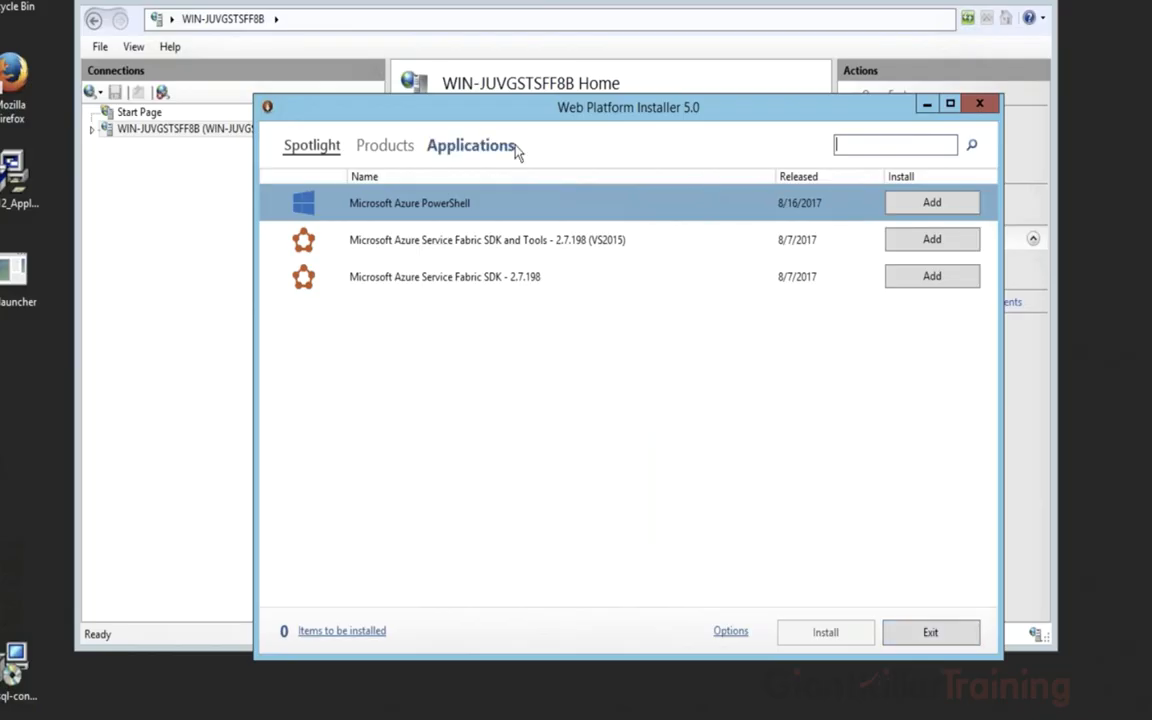
- Exit the Web Platform Installer and relaunch it from IIS Manager by getting new web platform components
left_click_drag(545, 120, 422, 112)
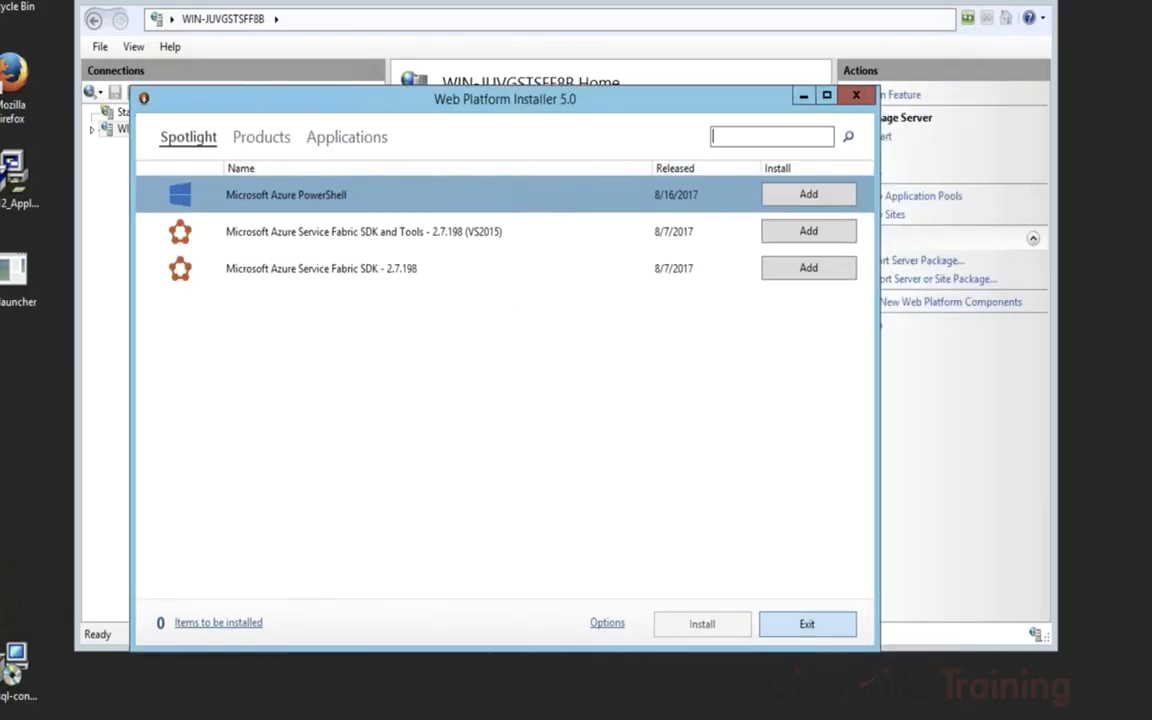
left_click(784, 623)
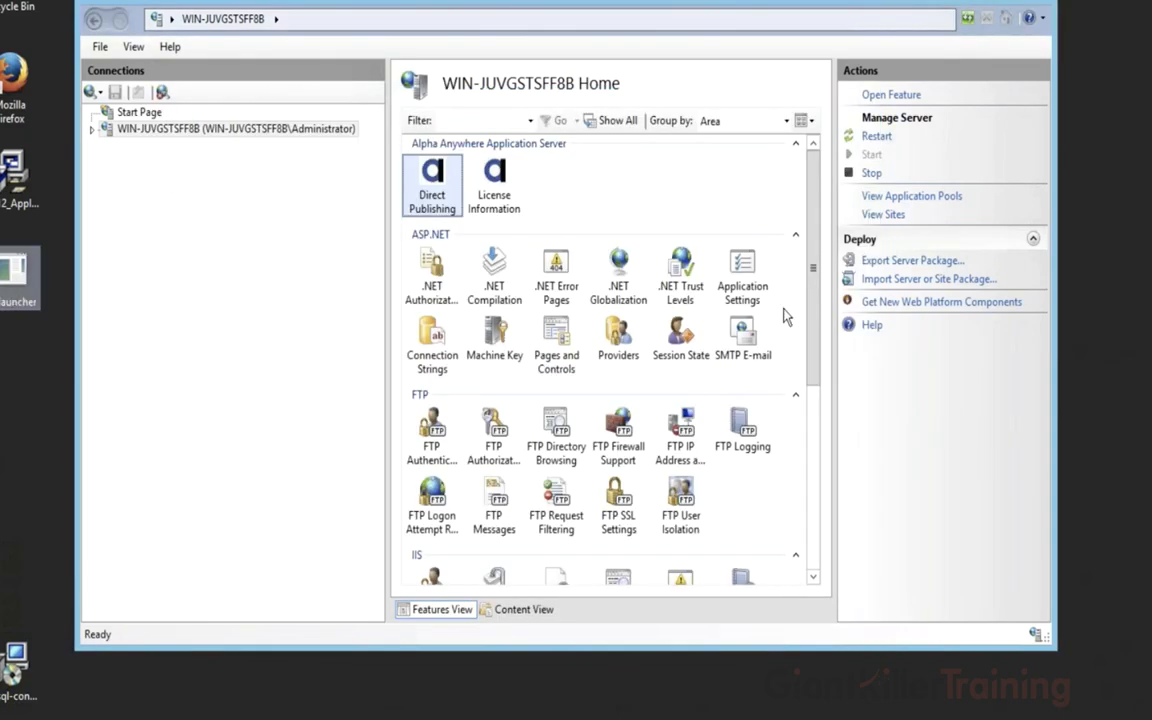
left_click(917, 316)
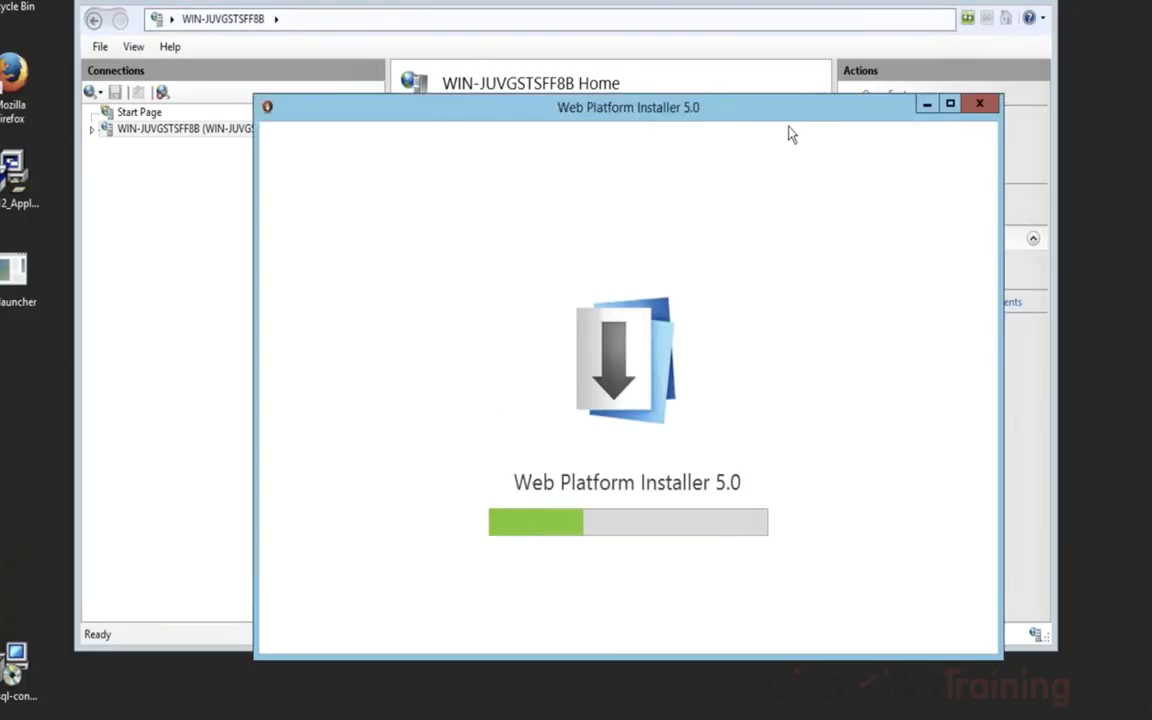
left_click(983, 106)
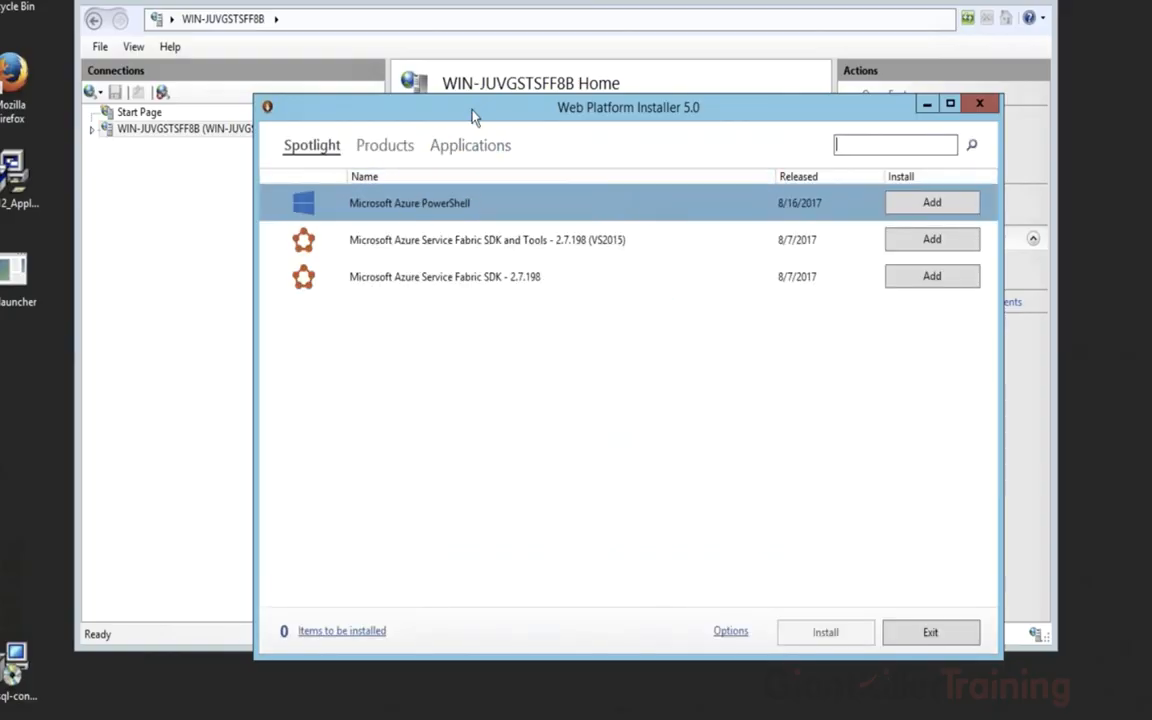
- Review the Products and Applications offered in the Web Platform Installer, and return to the Spotlight list
left_click_drag(428, 101, 292, 119)
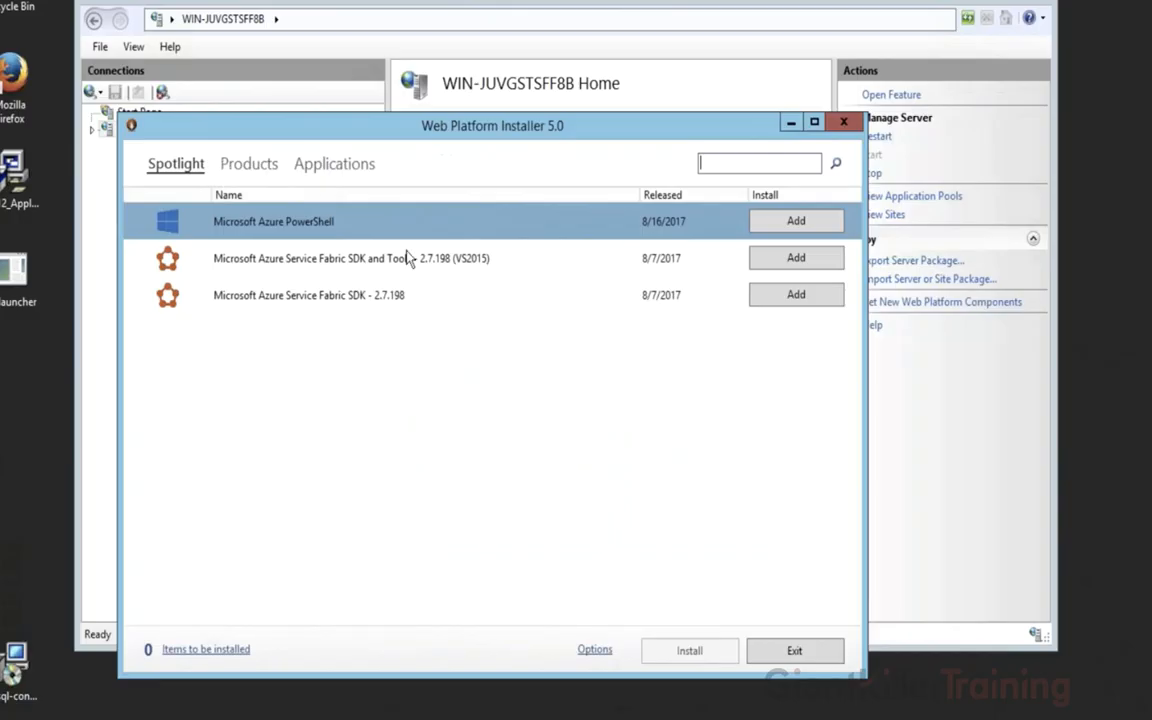
left_click(252, 165)
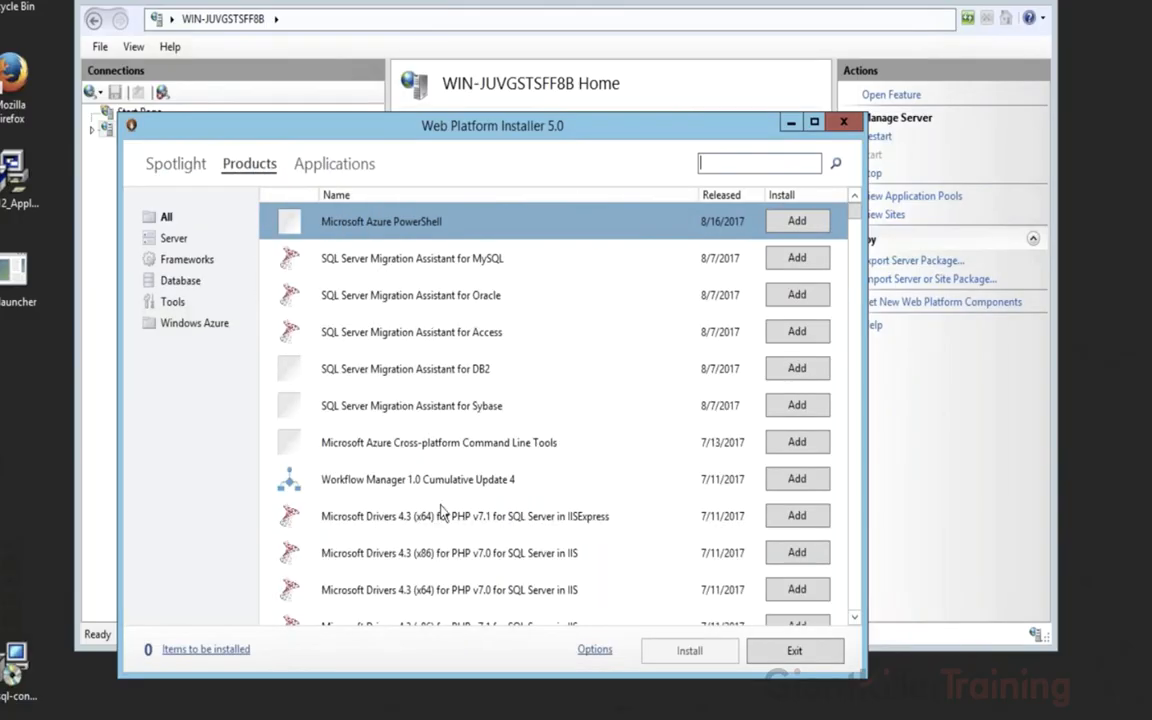
left_click(305, 168)
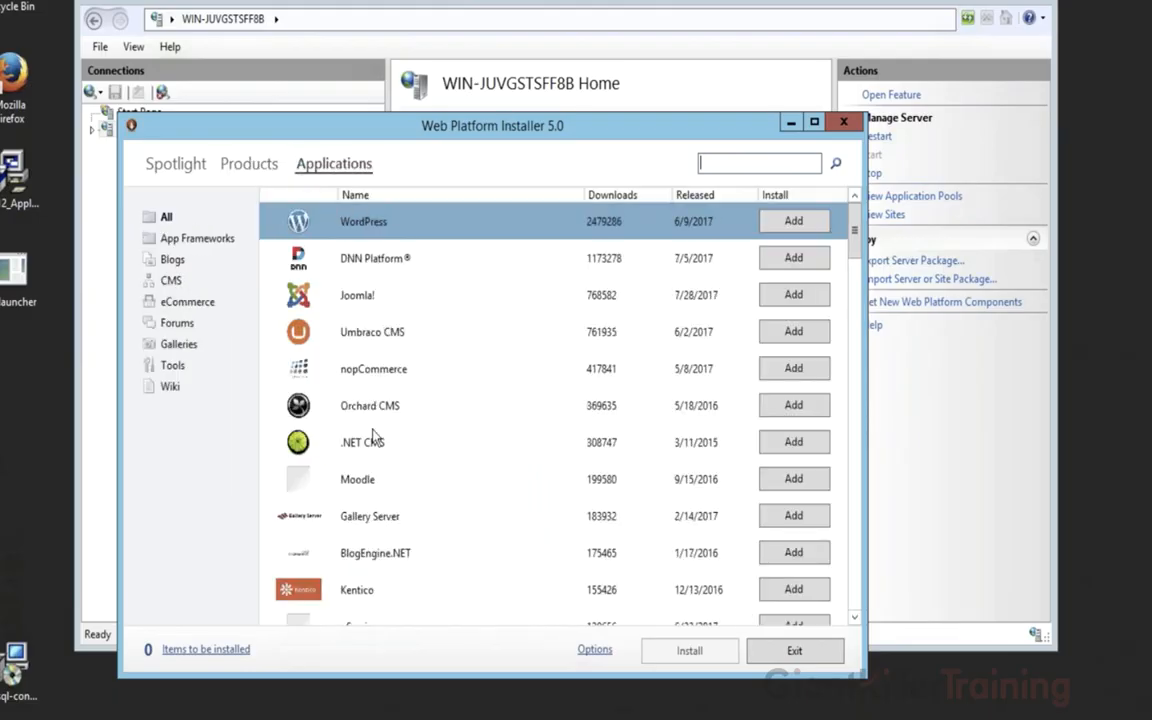
left_click(369, 453)
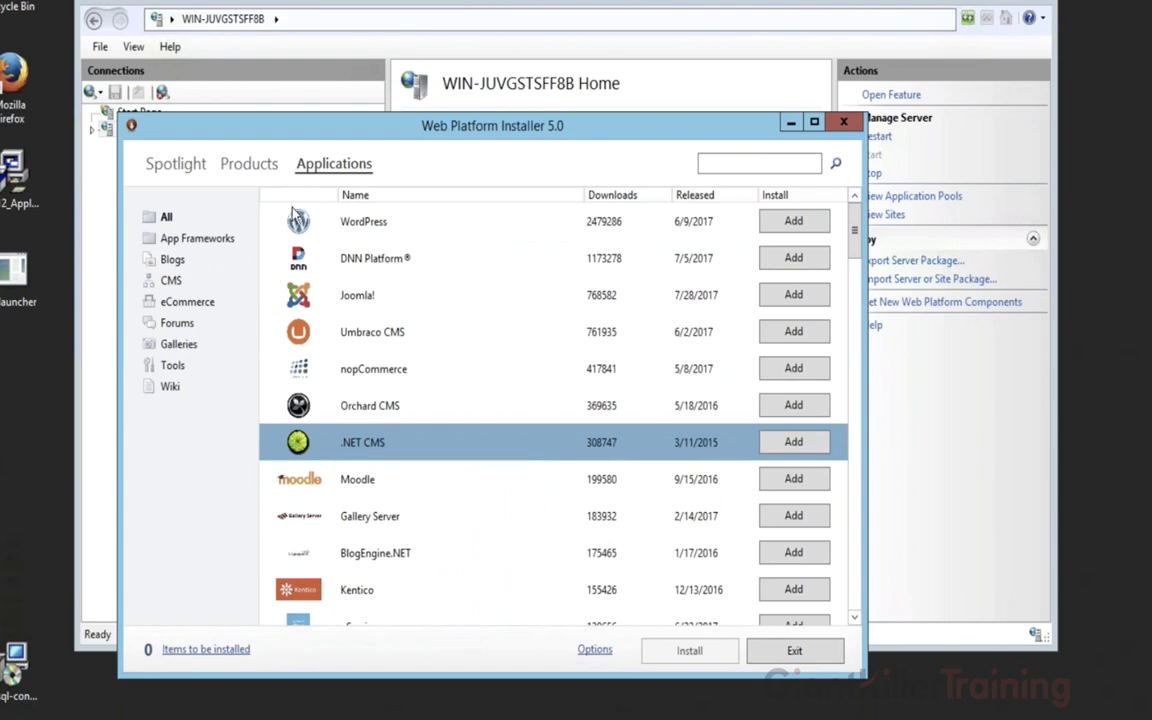
left_click(230, 174)
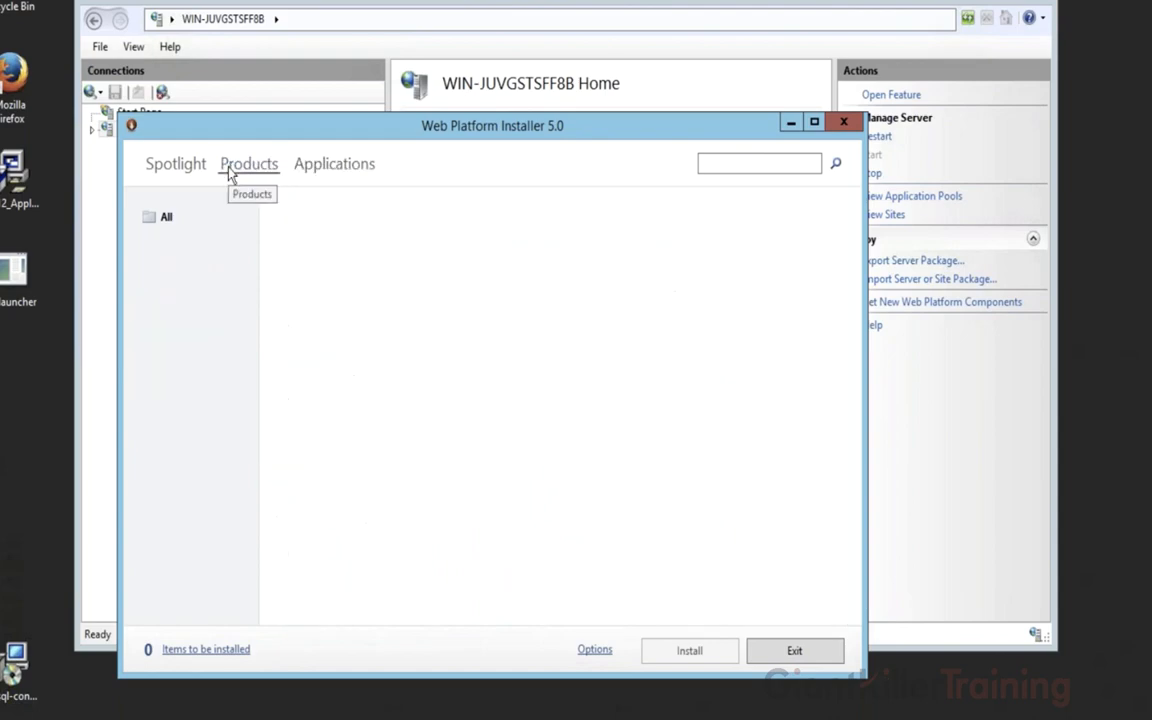
left_click(182, 165)
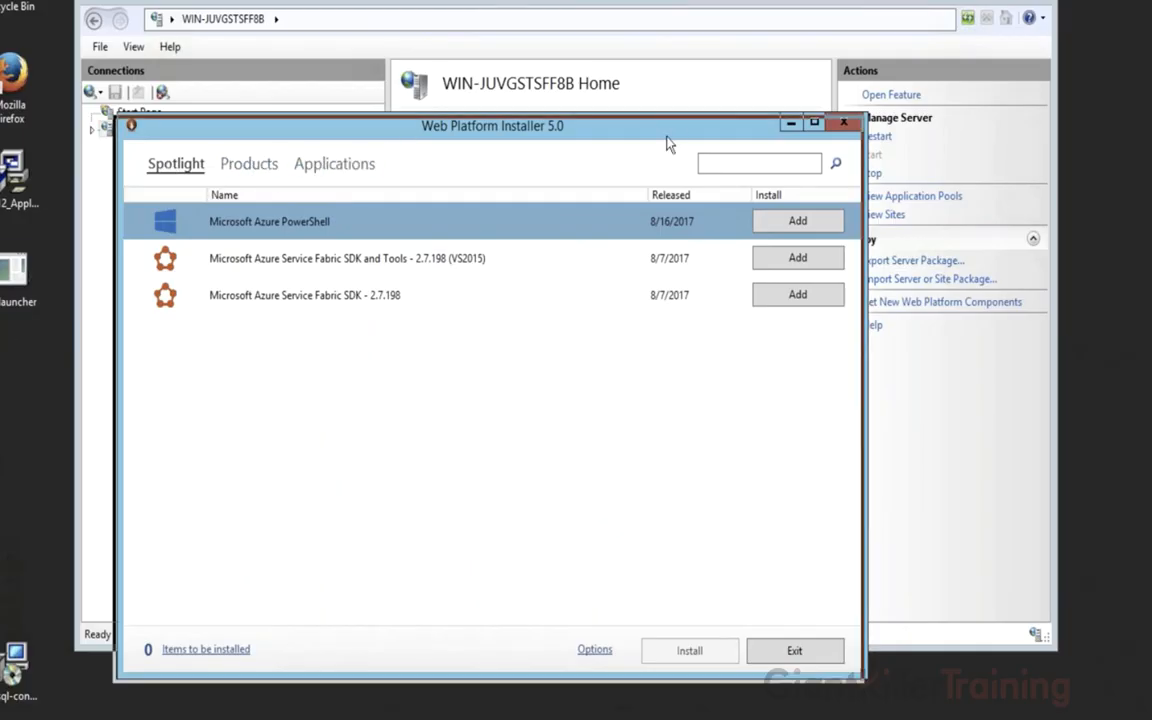
- Close the Web Platform Installer, reopen it from IIS Manager's web platform components action, and switch back to the local Mac desktop
left_click_drag(667, 137, 652, 147)
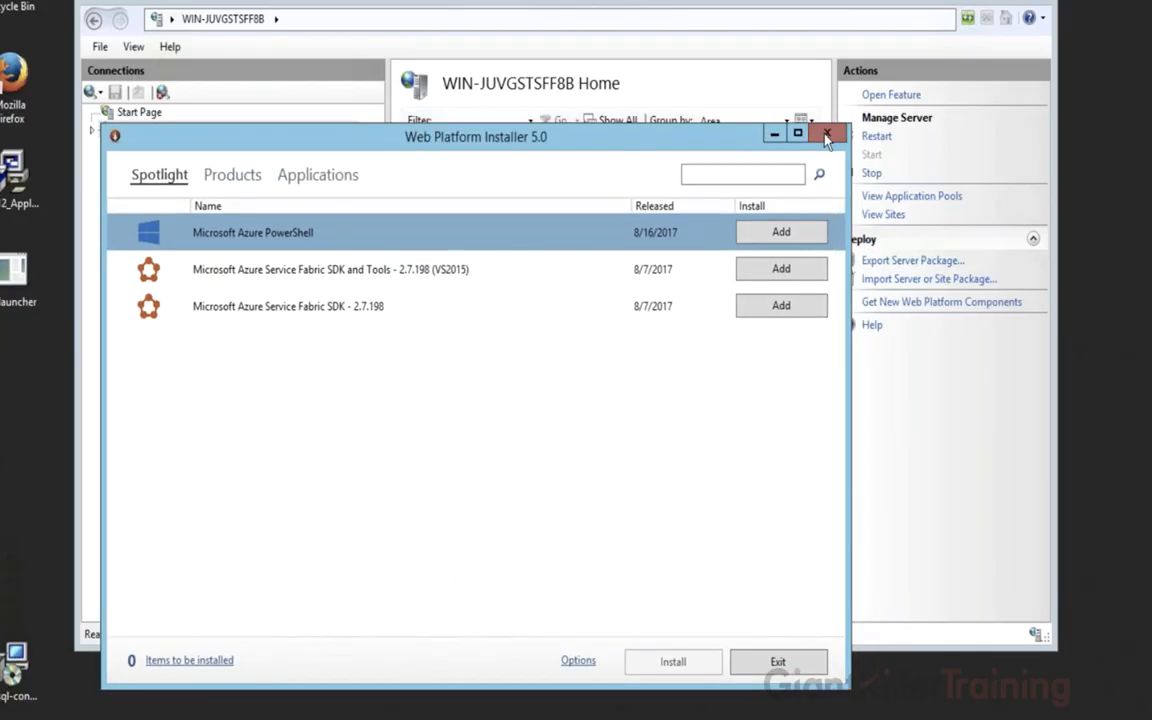
left_click(827, 133)
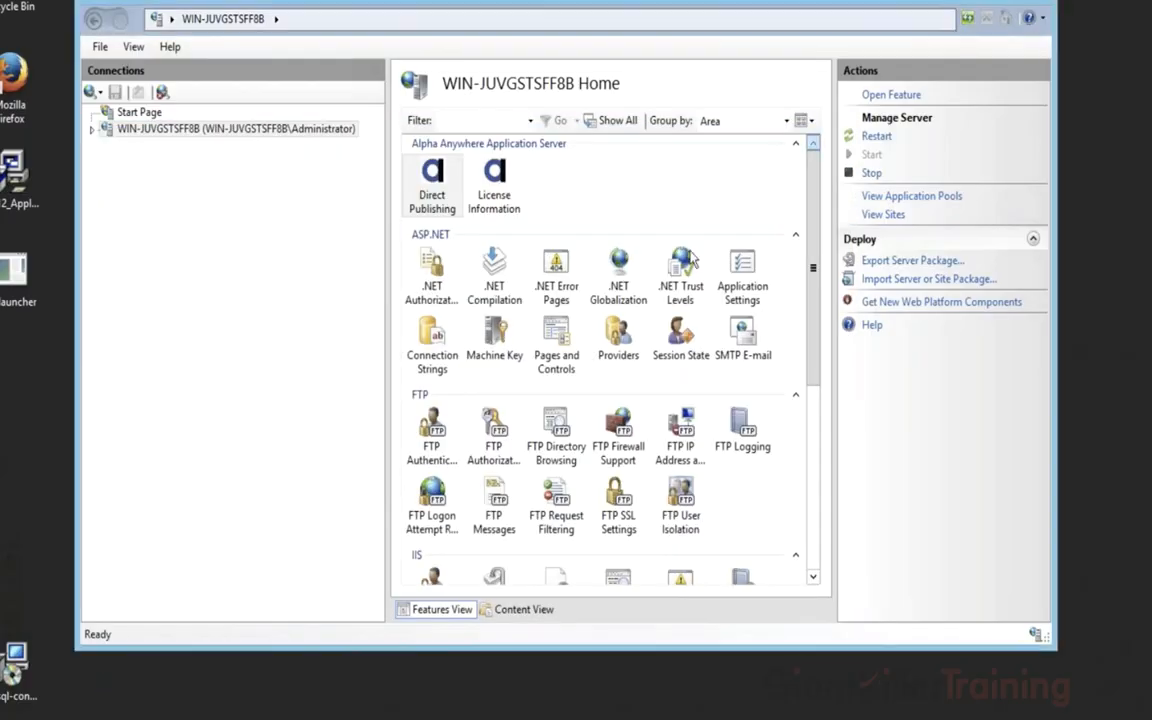
left_click(895, 303)
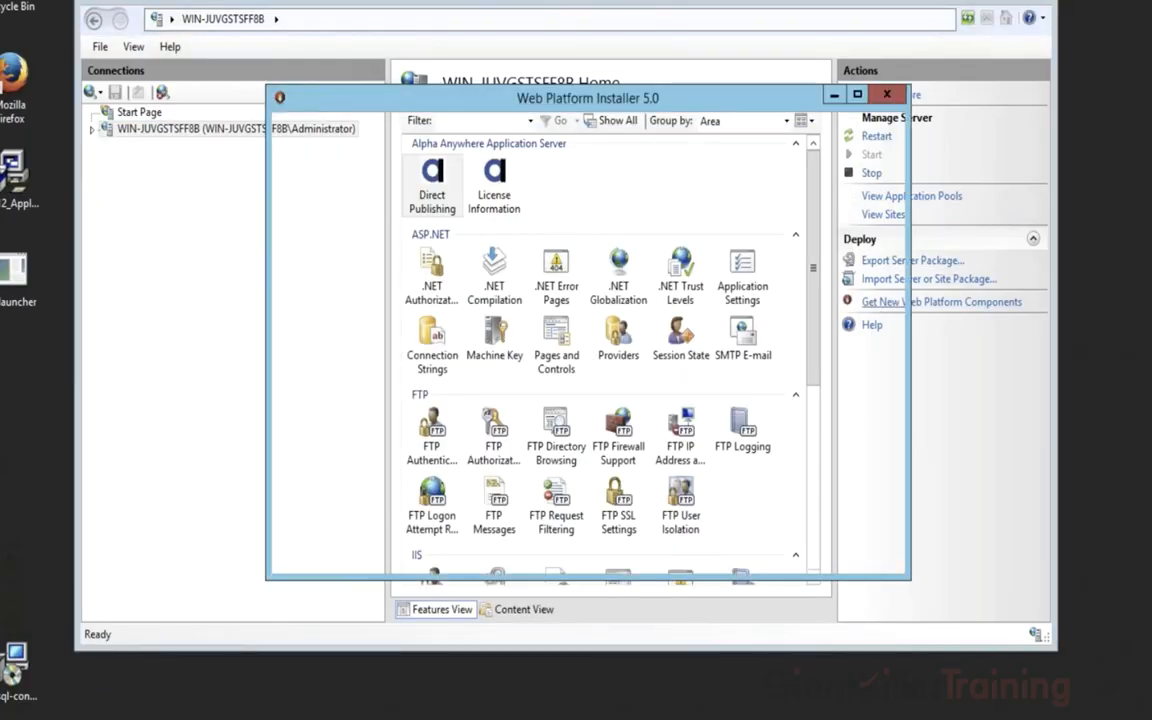
left_click_drag(612, 107, 580, 88)
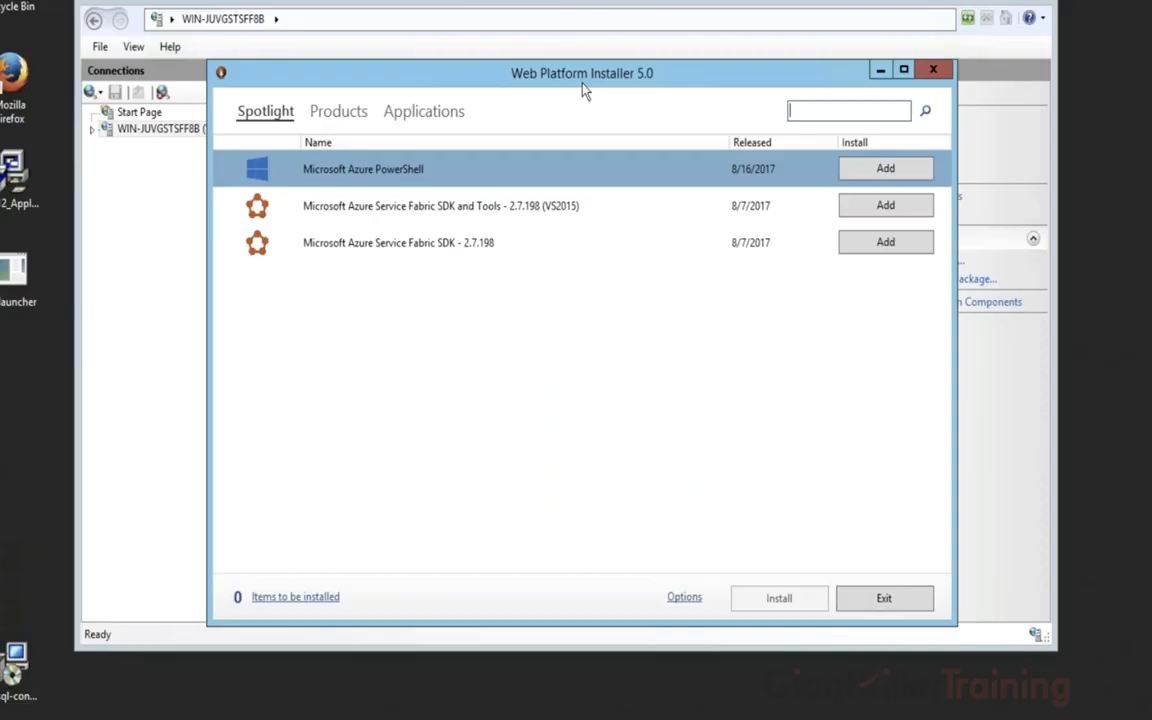
key("ctrl+Left")
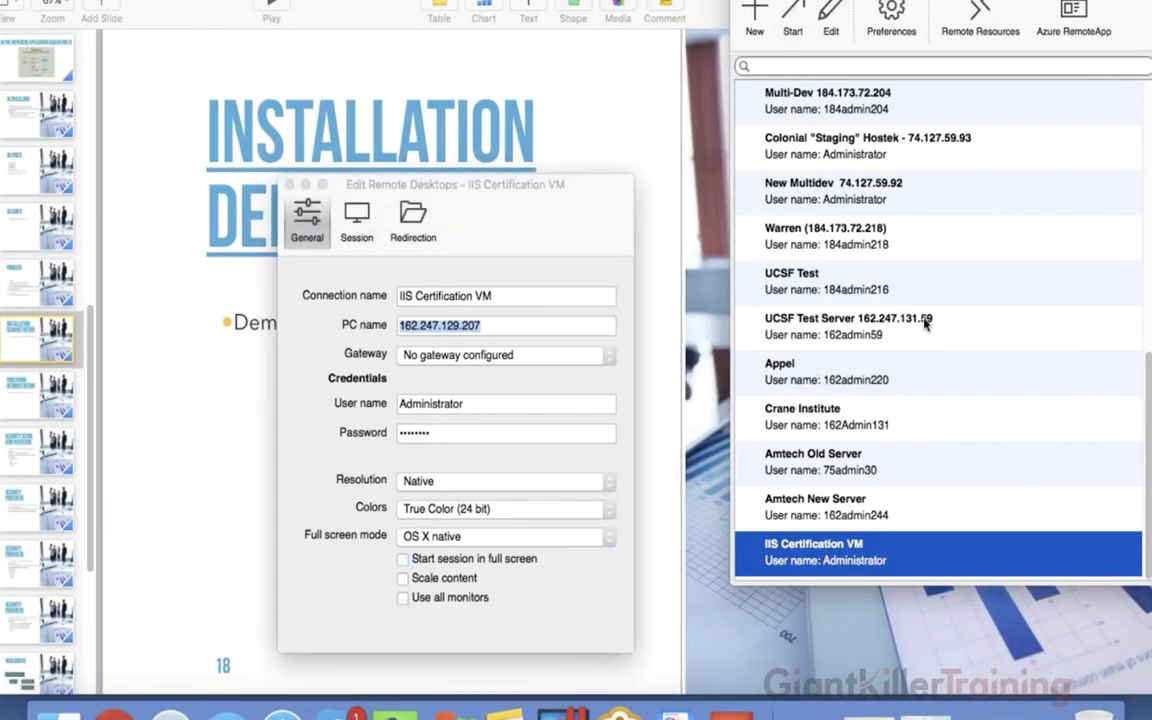
- Return to the remote server, search the Web Platform Installer for "web deploy", and select Web Deploy 3.6 in the results
key("ctrl+Right")
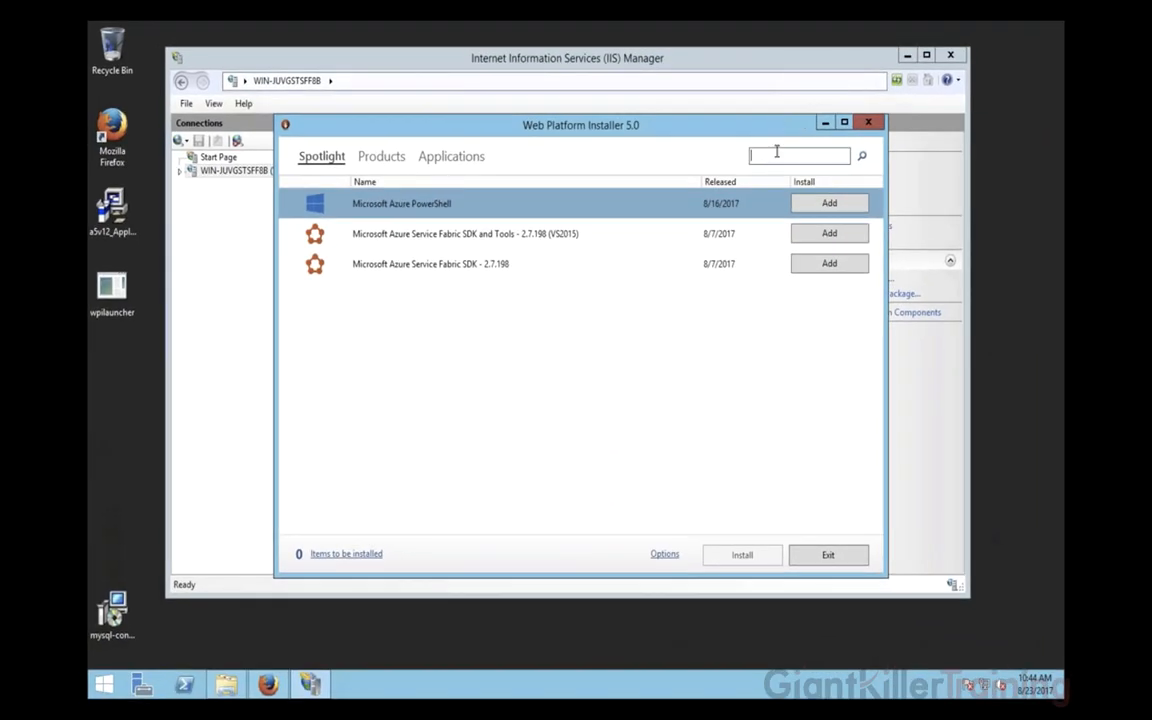
type("web deploy")
left_click_drag(674, 121, 538, 101)
key("Return")
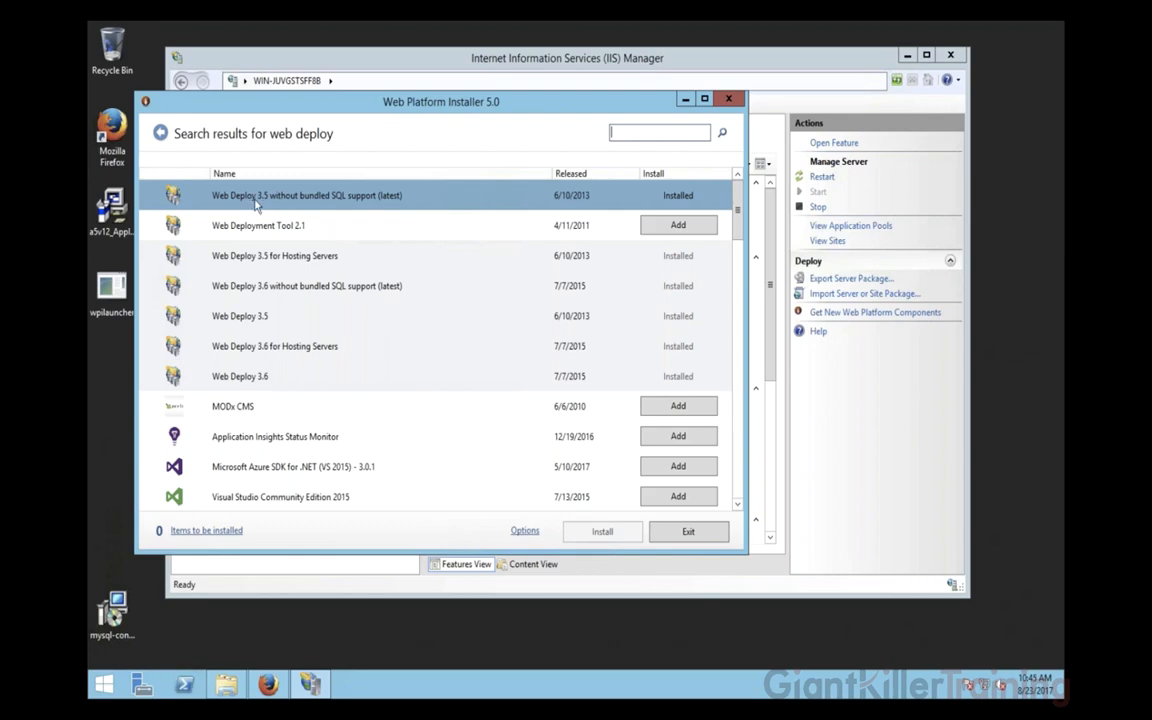
left_click(259, 317)
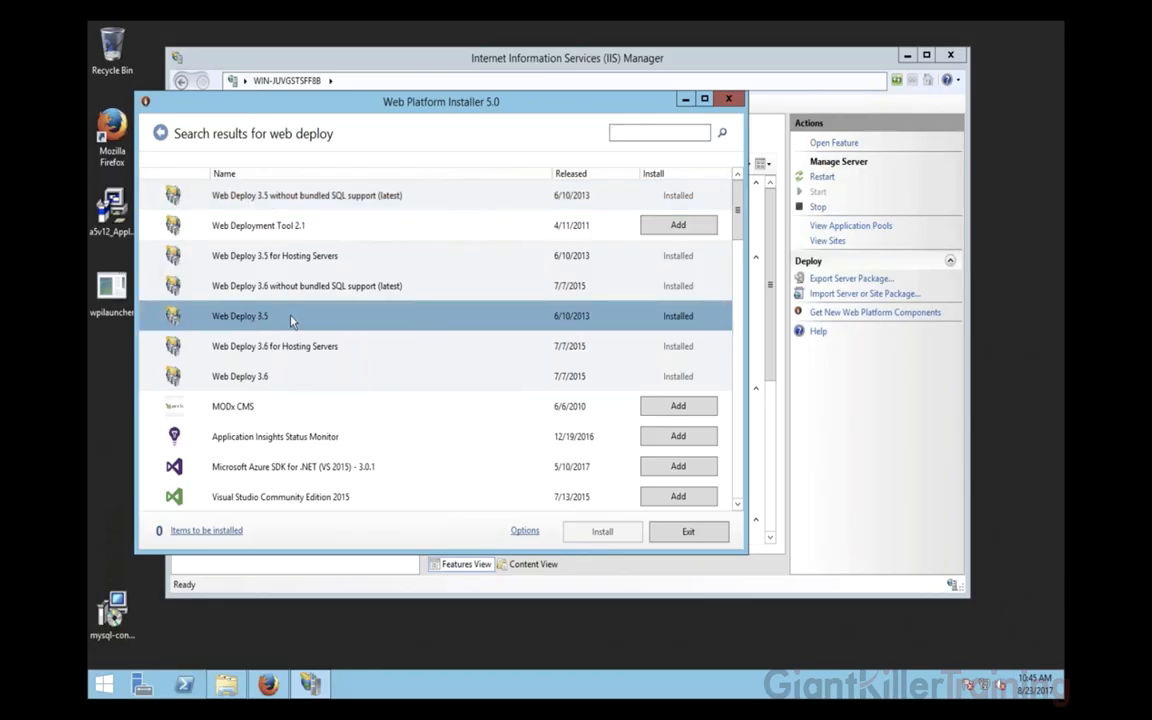
left_click(284, 378)
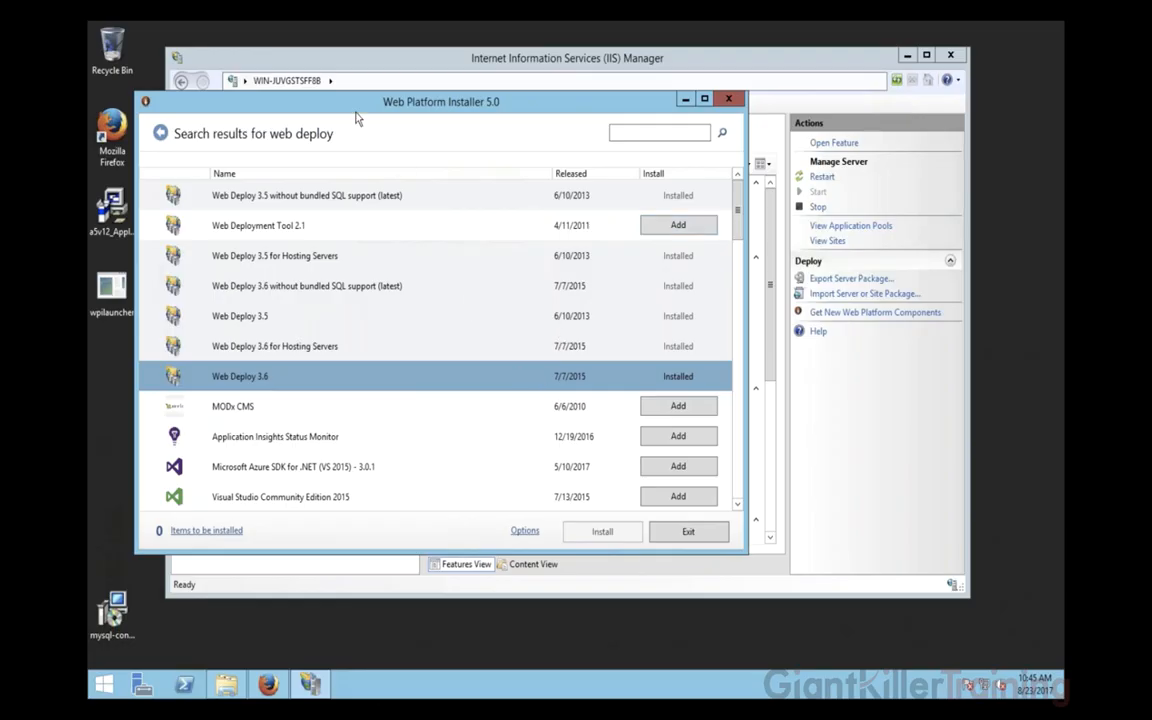
- Reposition the Web Platform Installer window and repeat the search for "web deploy"
left_click_drag(393, 103, 451, 120)
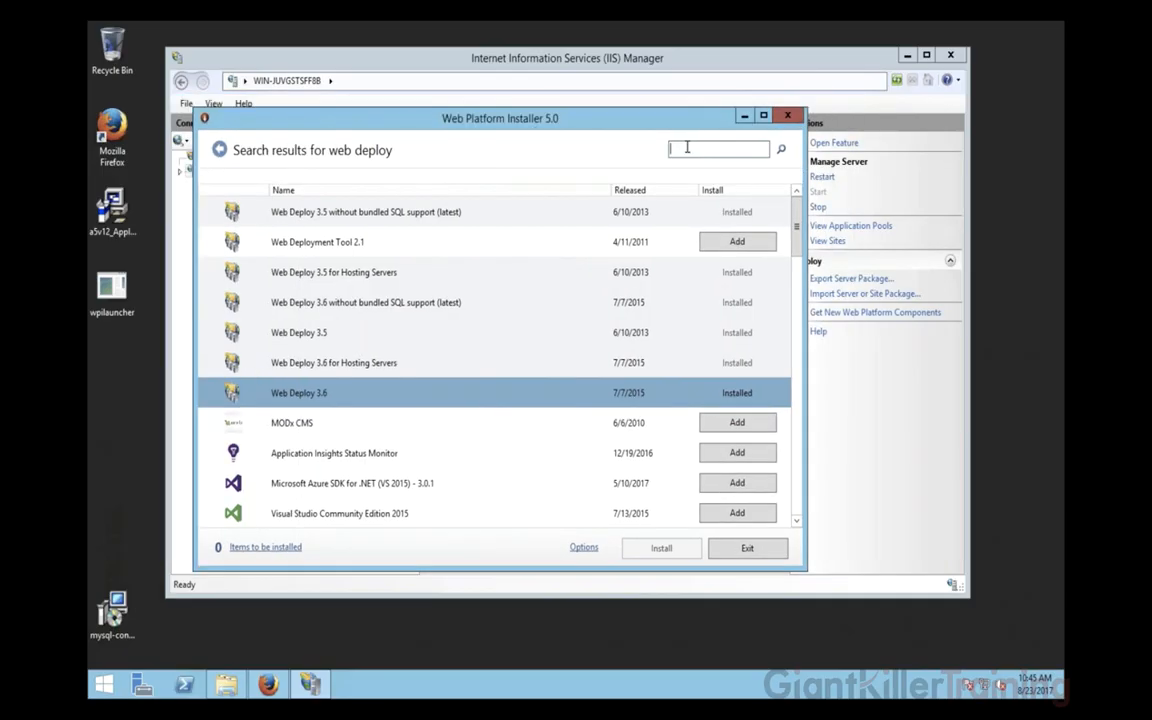
type("web deply")
key("BackSpace")
type("oy")
key("Return")
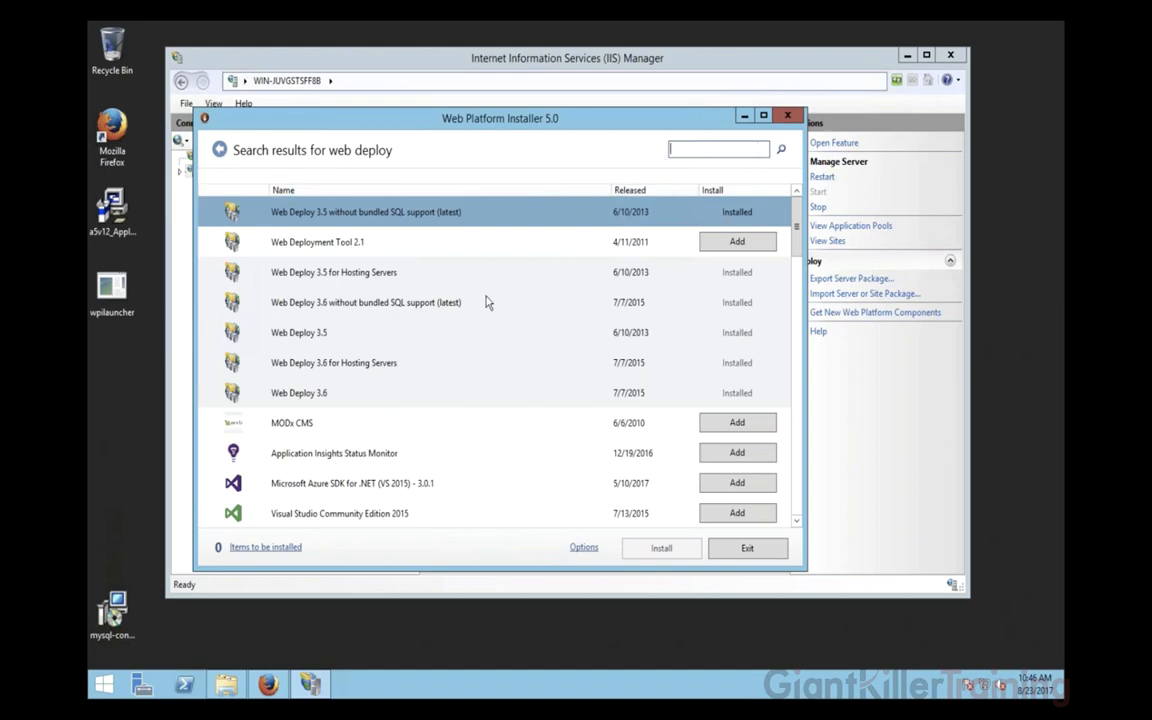
- Select Web Deploy 3.5 for Hosting Servers and Web Deploy 3.5 in turn, and look through the whole list of search results
left_click(365, 268)
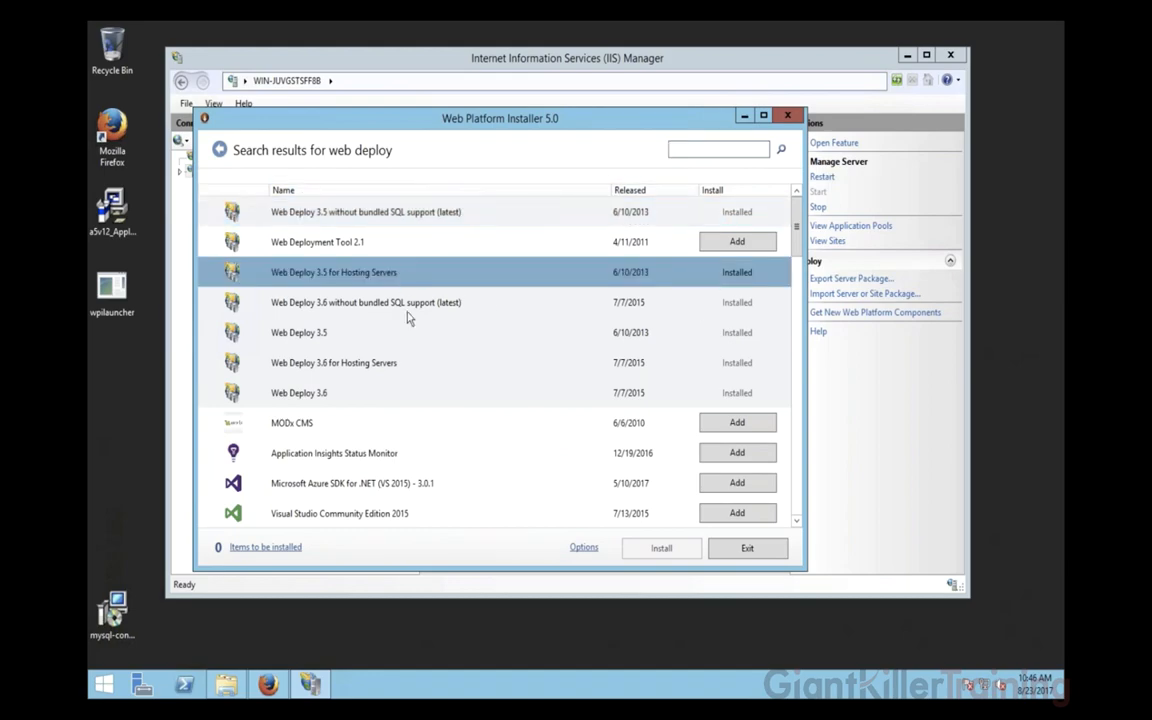
left_click(366, 343)
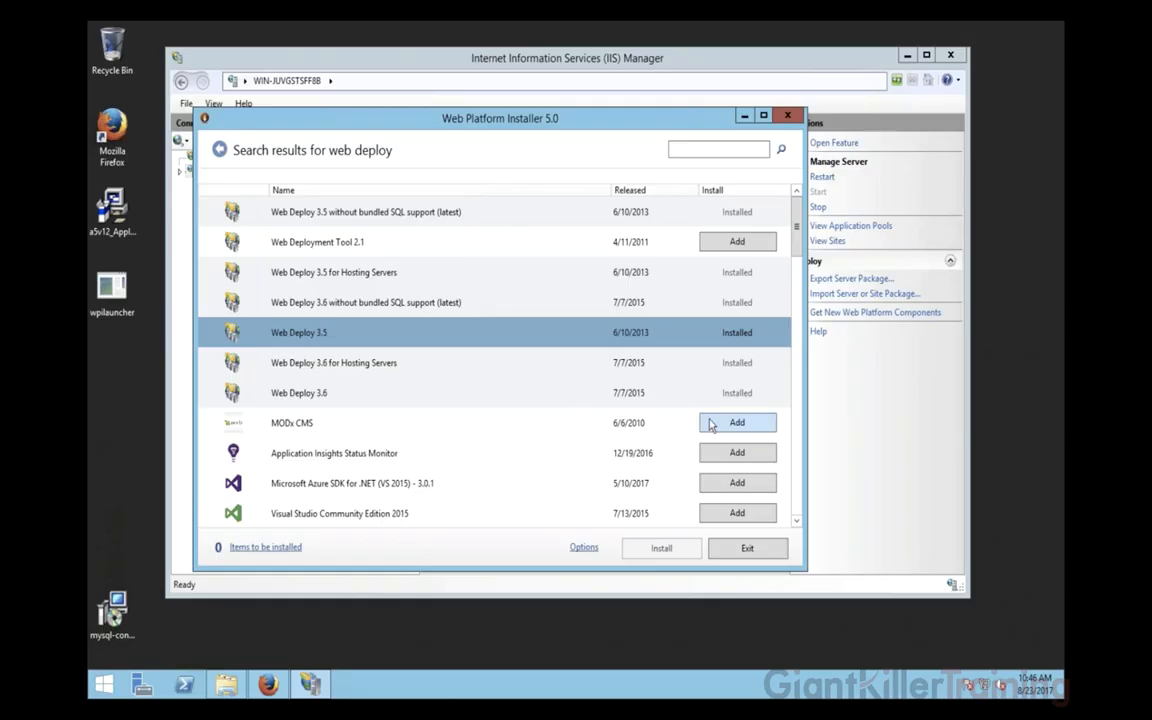
scroll(620, 430, "down", 4)
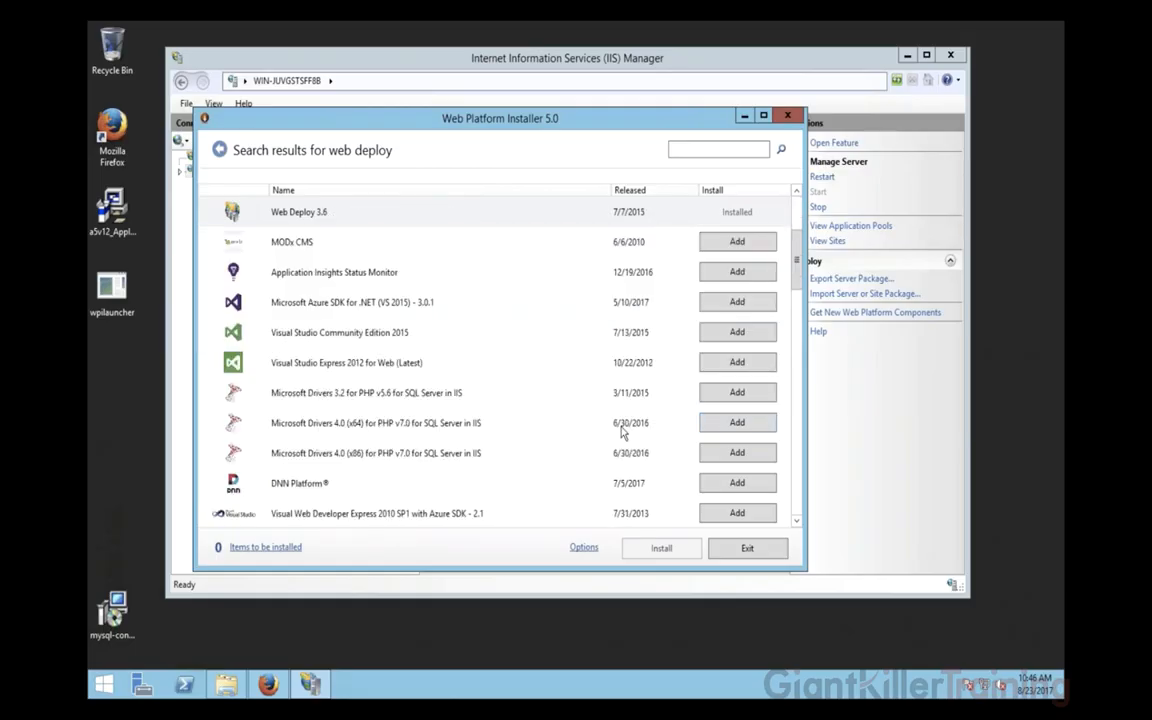
scroll(571, 442, "down", 5)
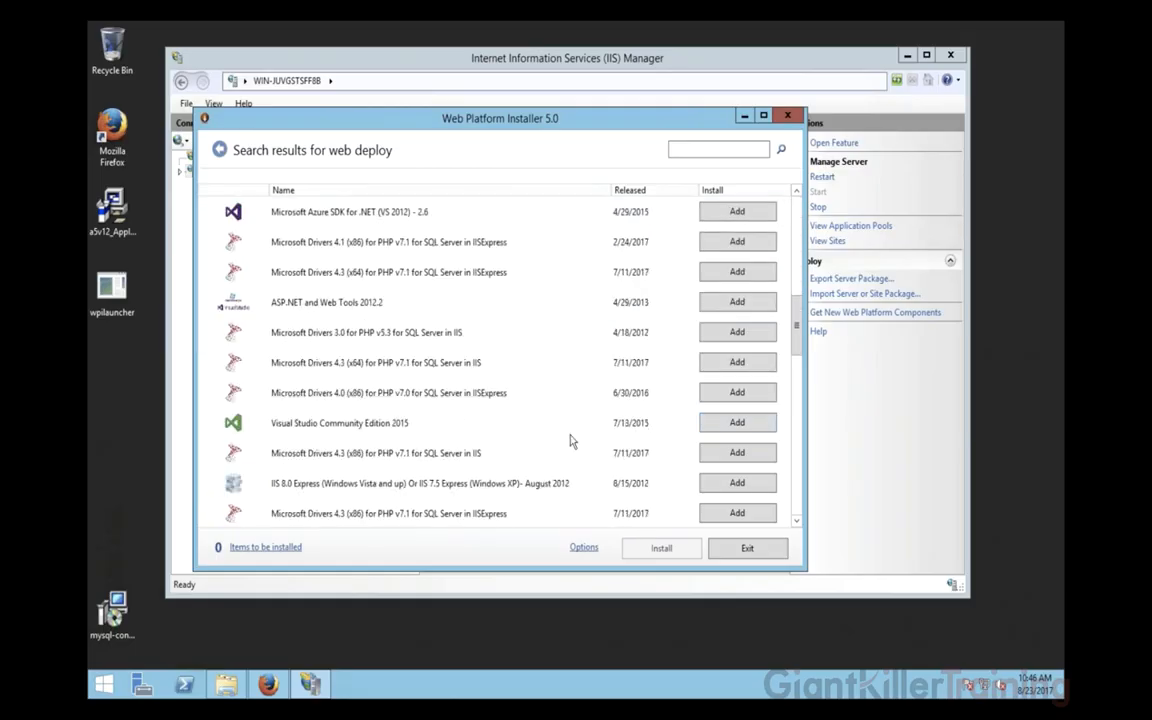
scroll(571, 442, "down", 6)
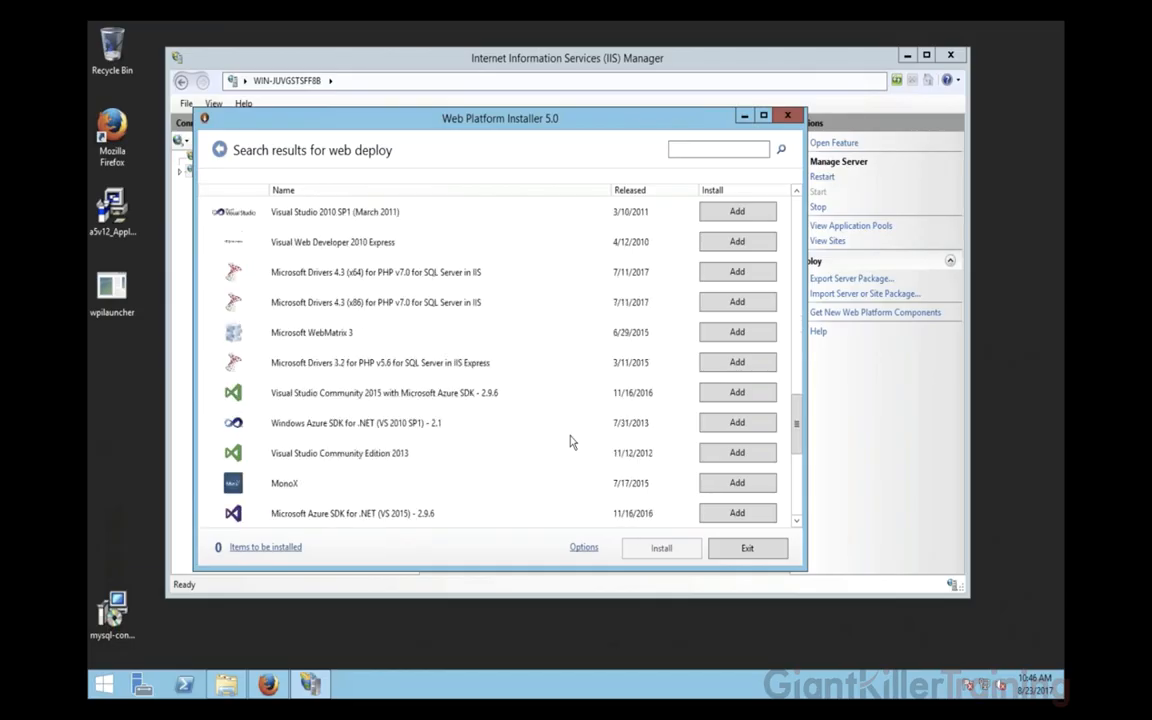
scroll(437, 392, "down", 2)
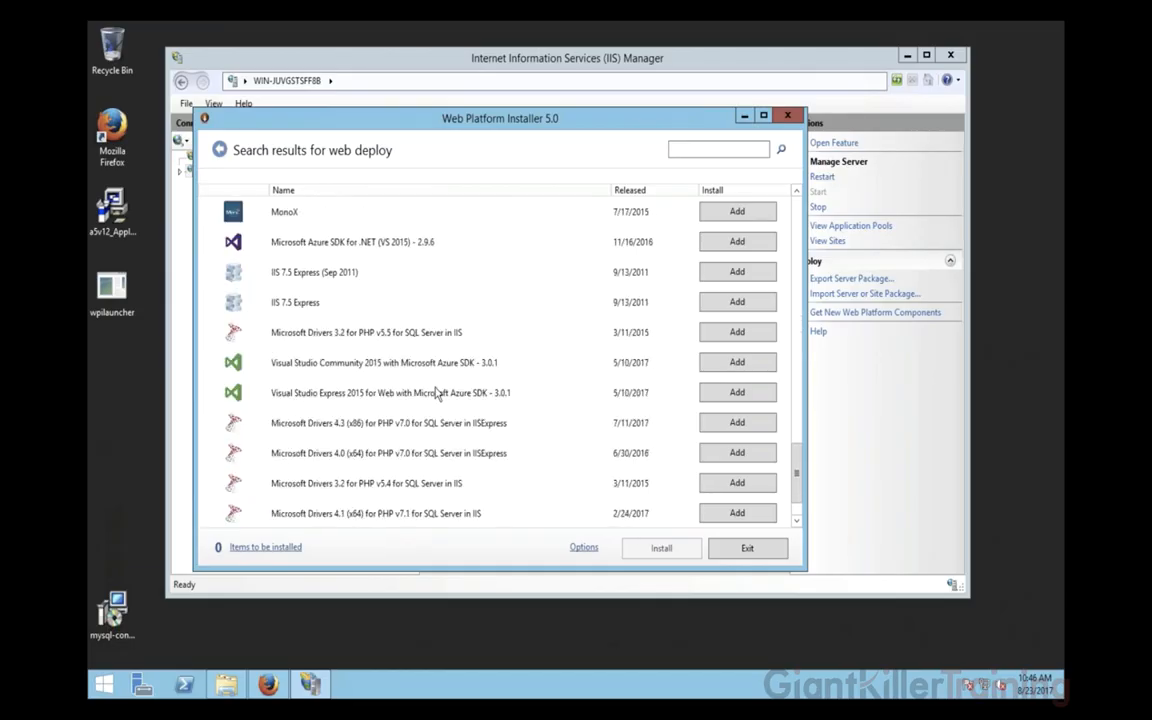
scroll(437, 392, "up", 15)
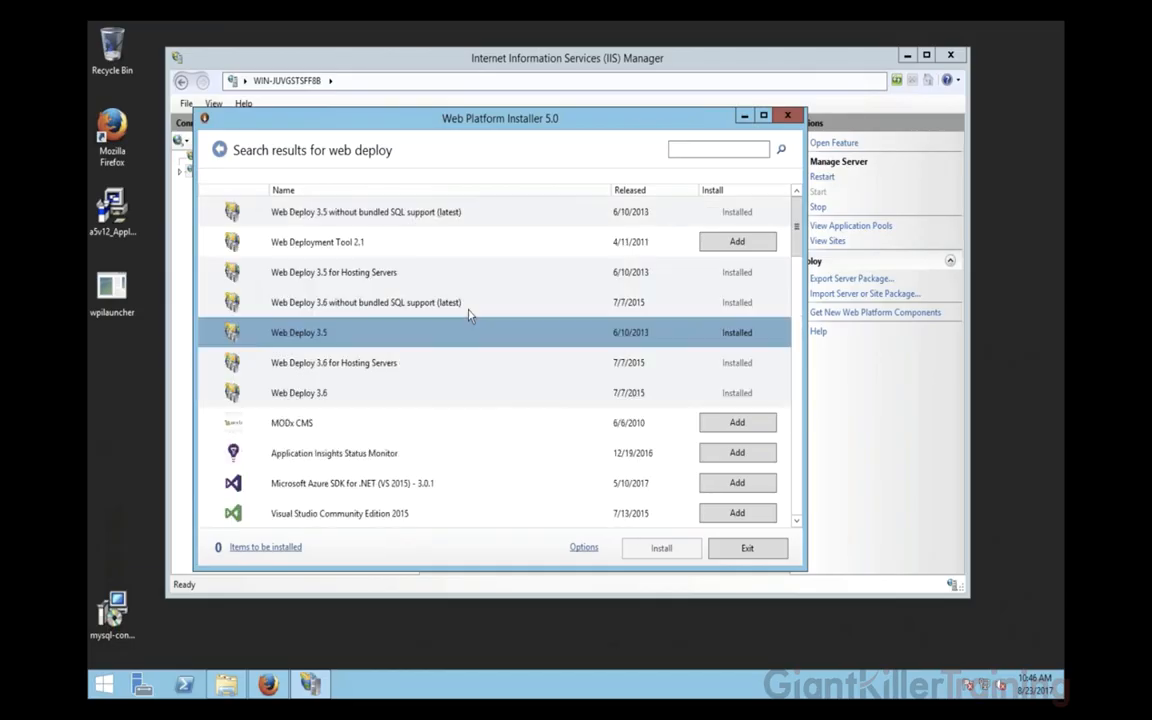
- Demonstrate queuing a component by adding Application Insights Status Monitor to the items to be installed and removing it again
left_click(432, 458)
left_click(715, 459)
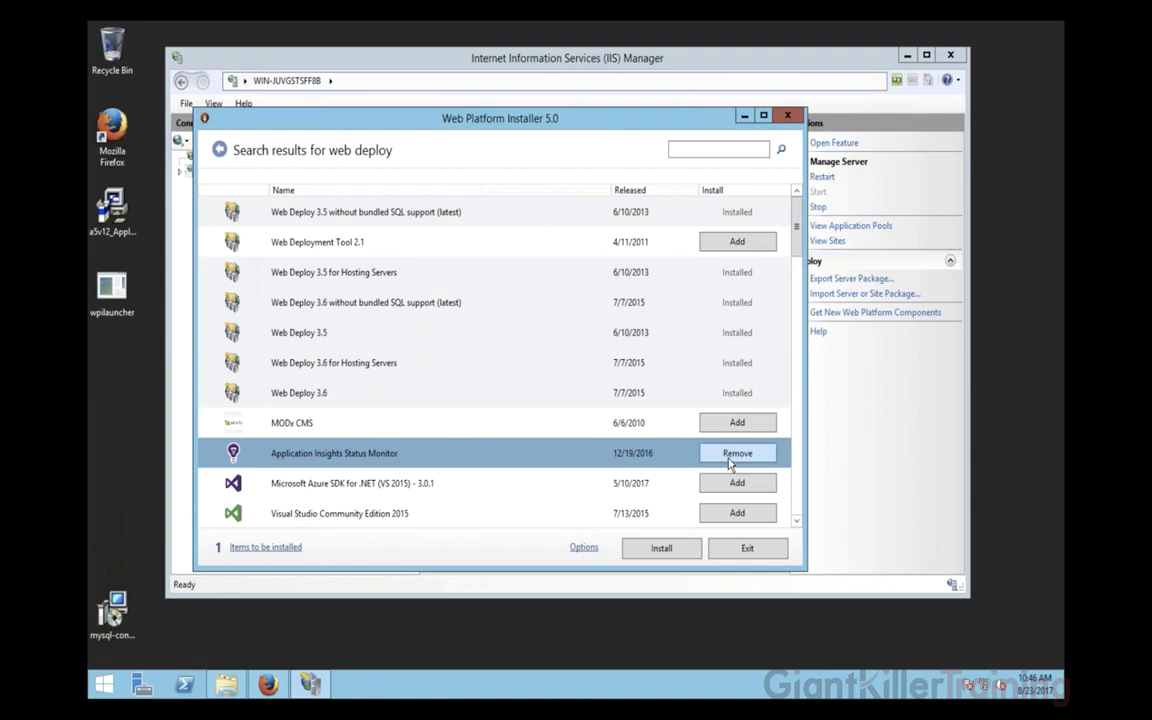
left_click(724, 458)
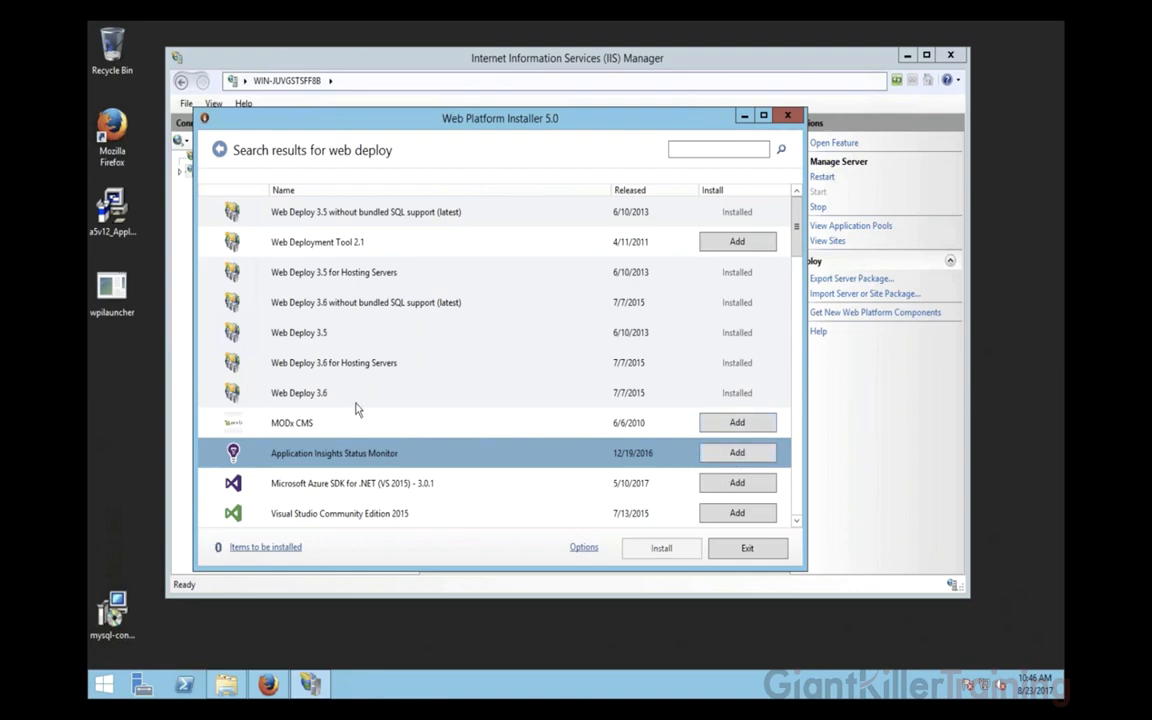
left_click(738, 457)
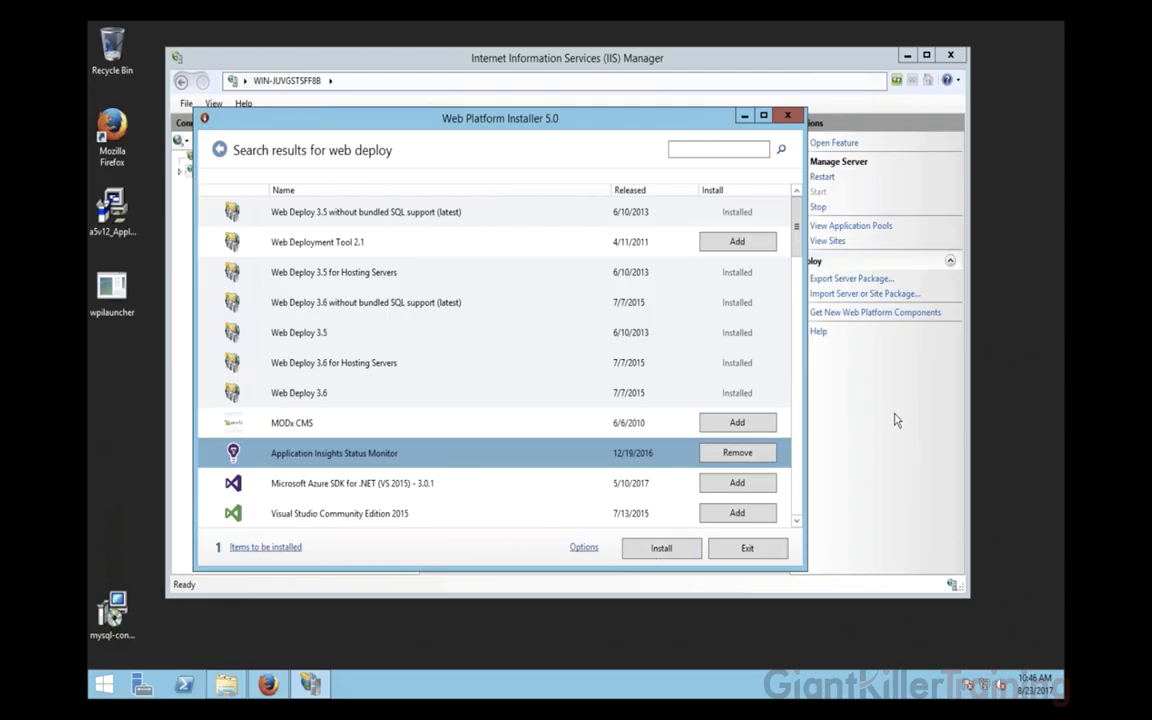
left_click(372, 333)
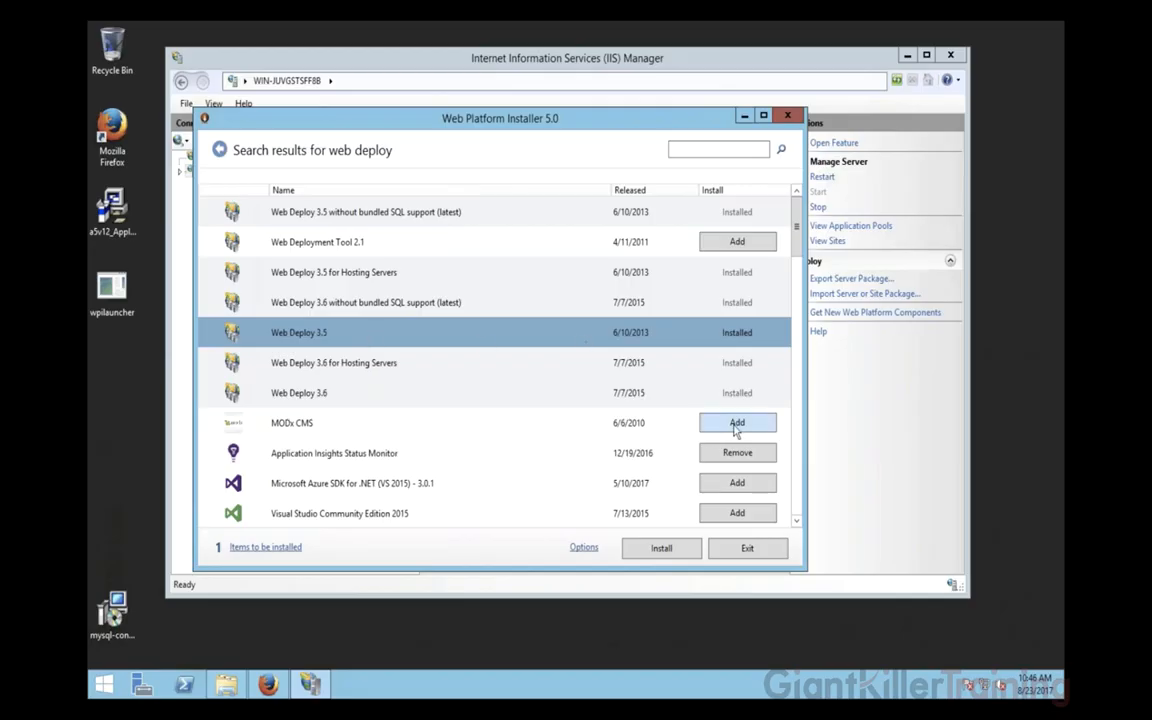
left_click(680, 454)
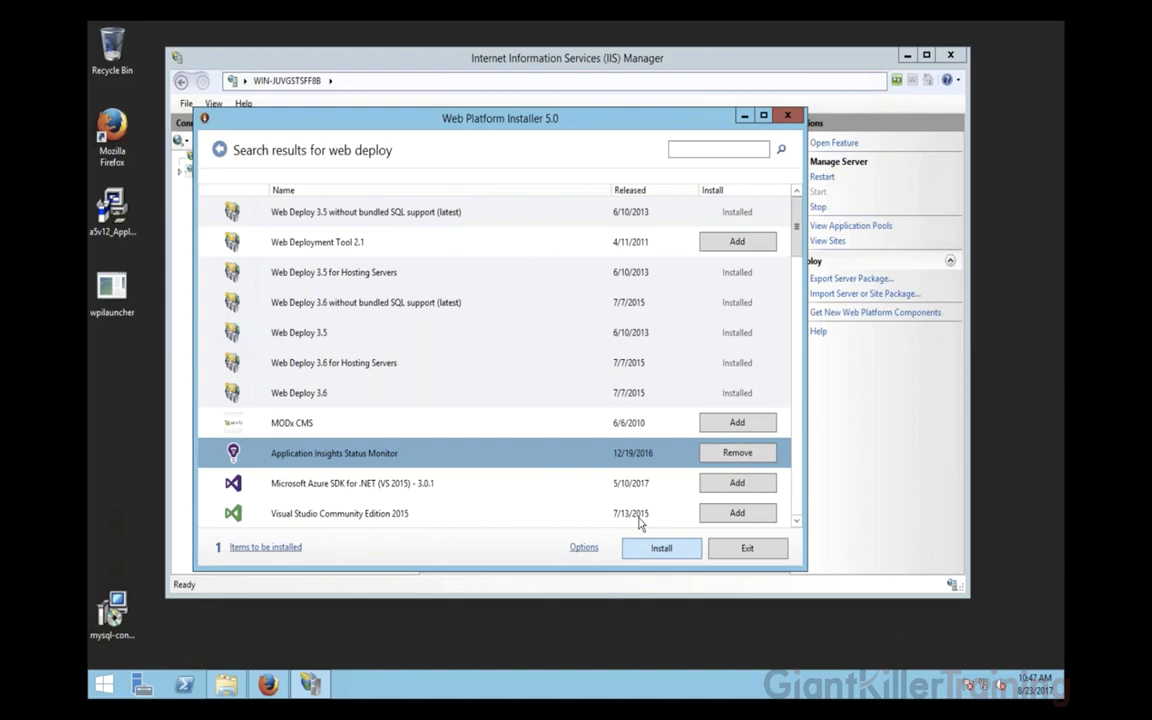
left_click(737, 452)
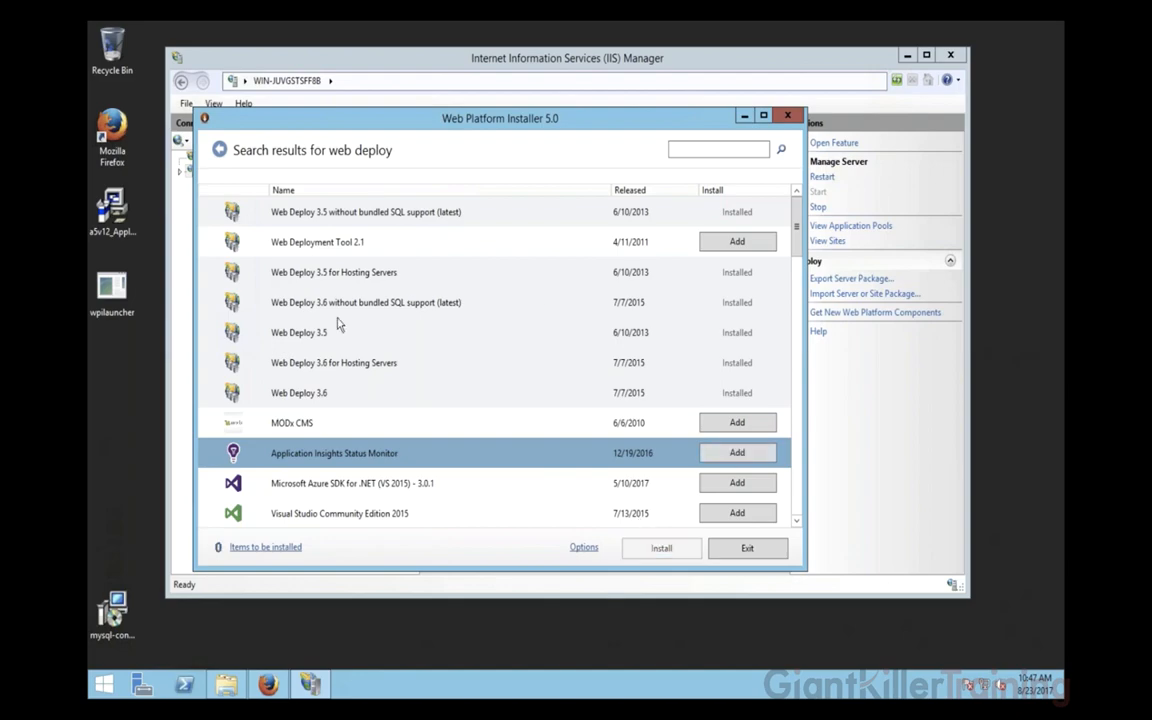
- Select Web Deploy 3.5, add MODx CMS to the items to be installed, and take it off the list again
left_click(440, 330)
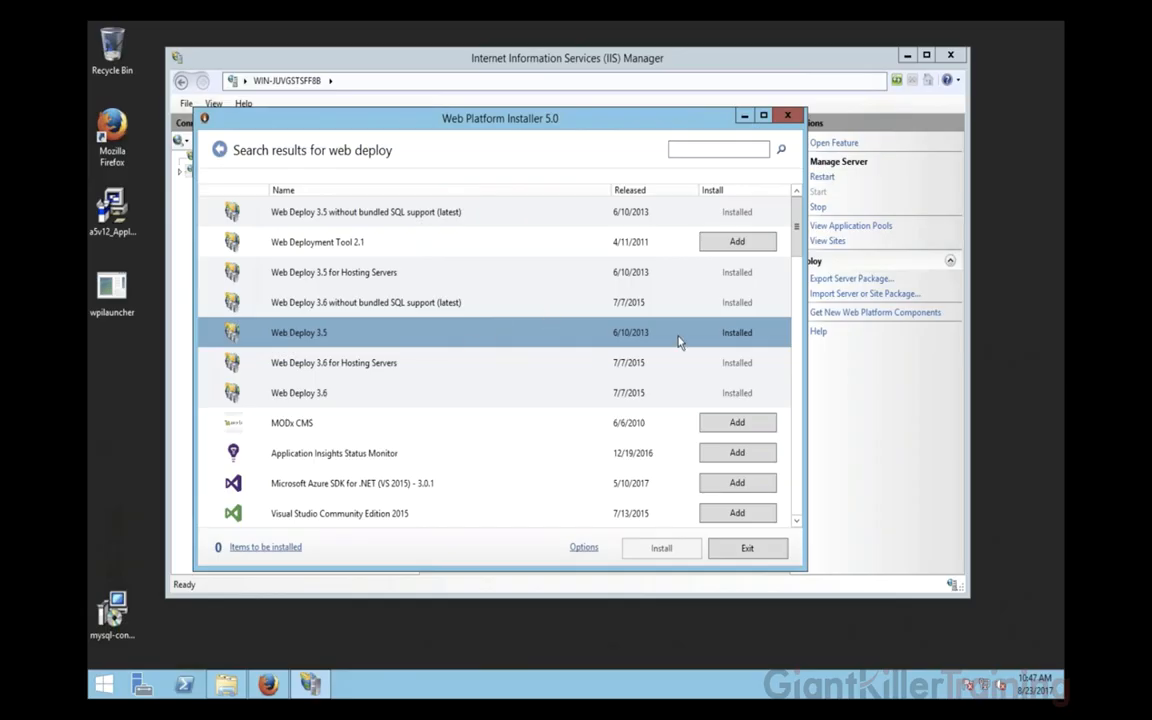
left_click(742, 428)
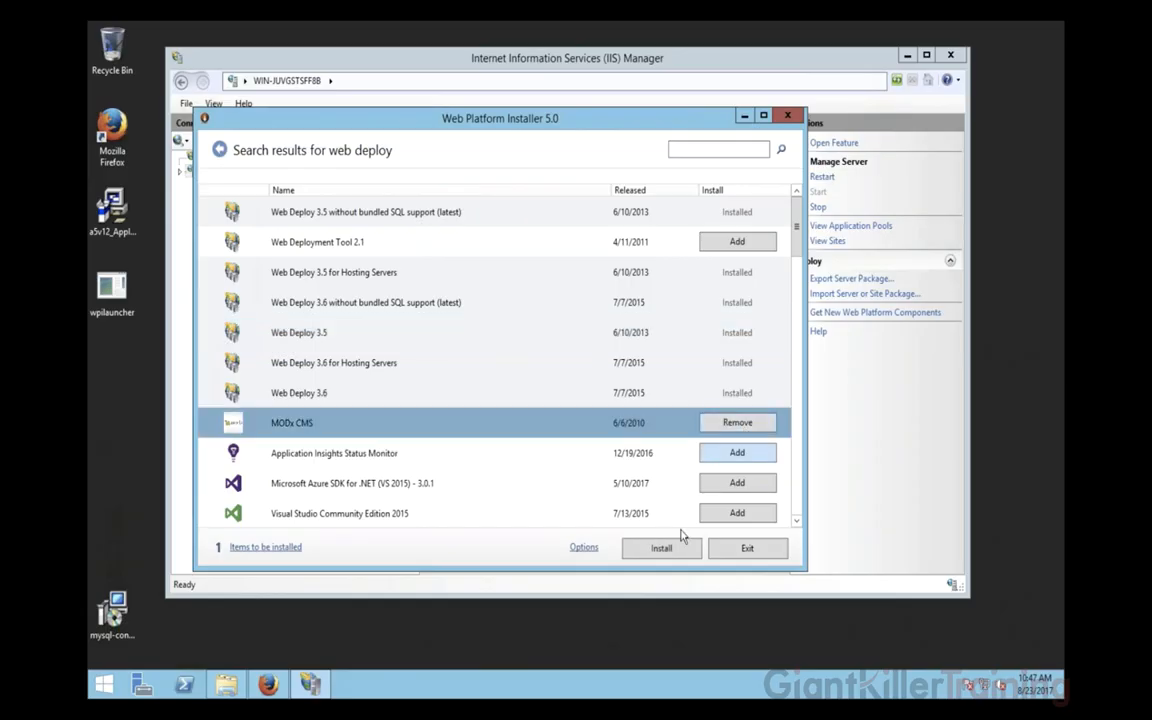
left_click(737, 422)
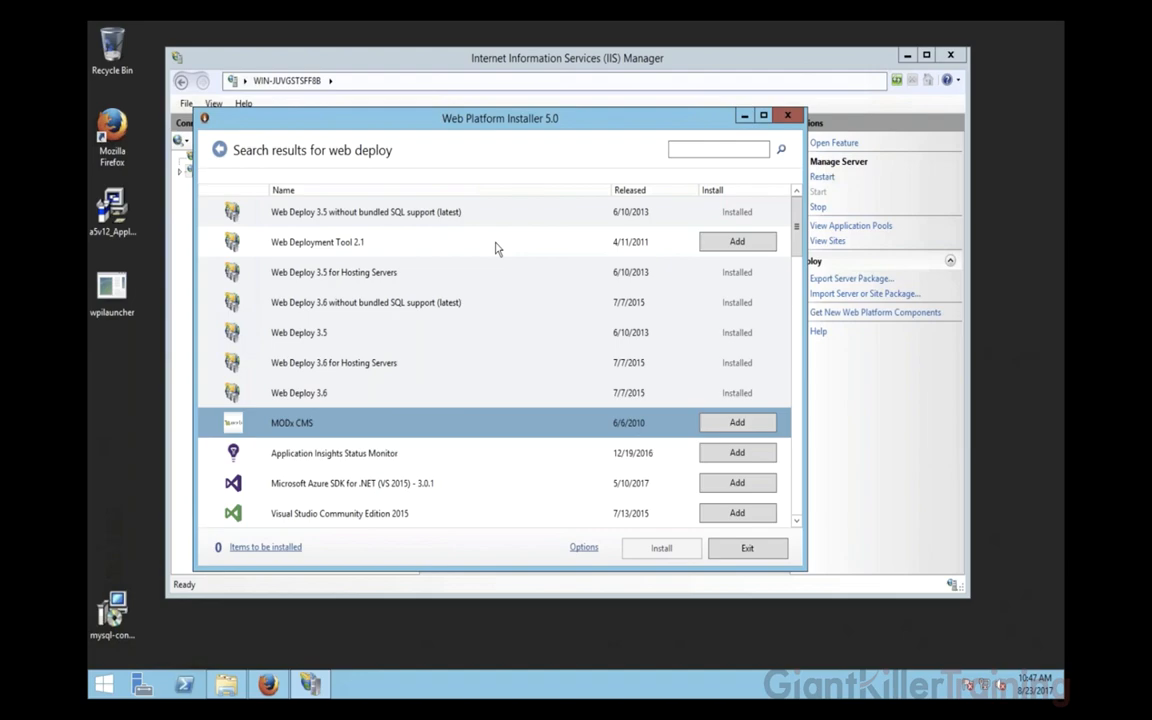
- Move the Web Platform Installer window higher, search for "web deploy" once more, and select Web Deploy 3.5 in the results
left_click_drag(640, 118, 641, 198)
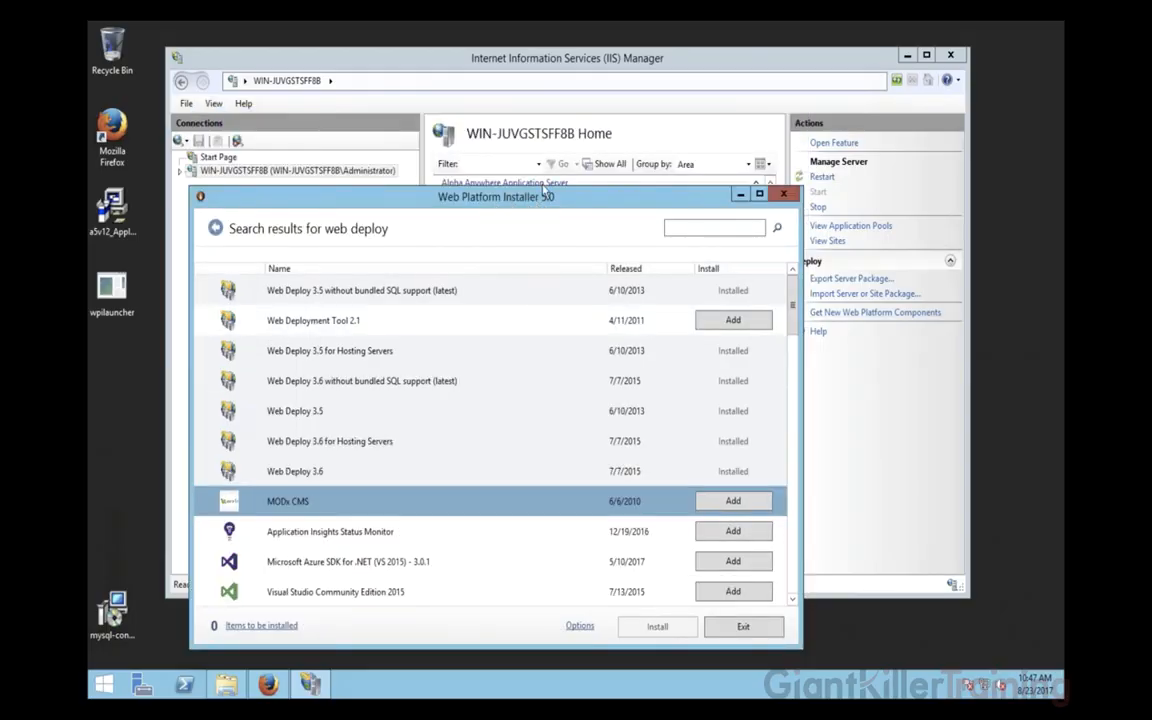
left_click_drag(544, 191, 496, 95)
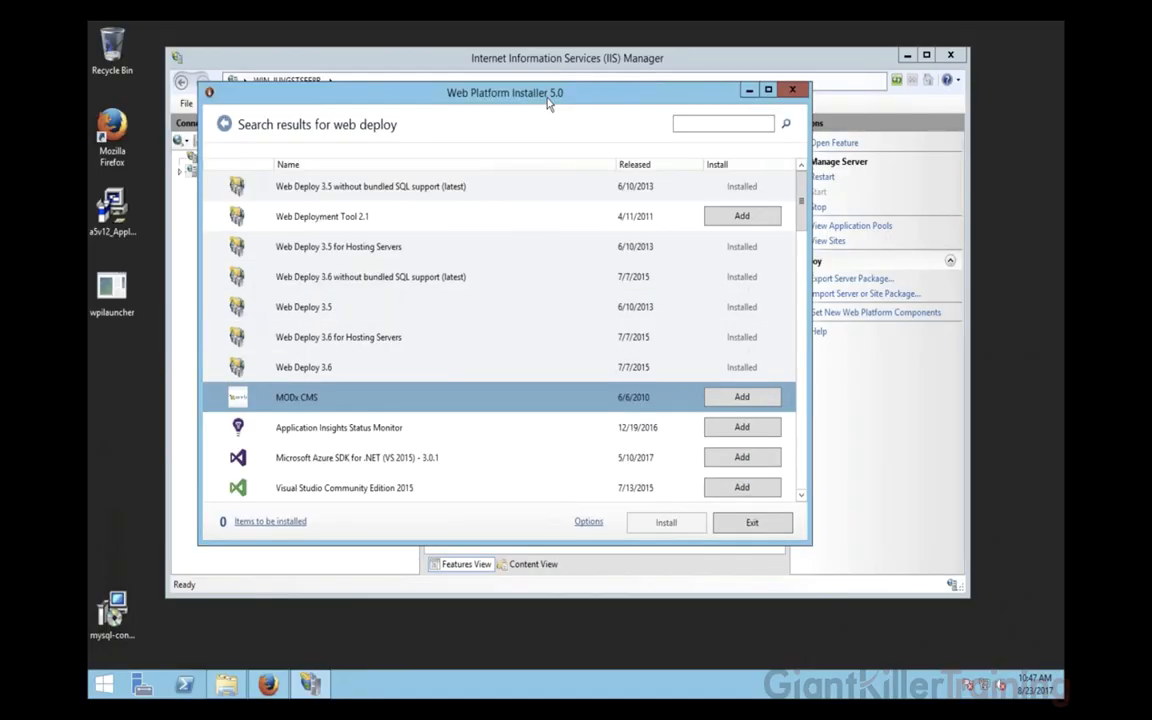
left_click(311, 310)
left_click(712, 123)
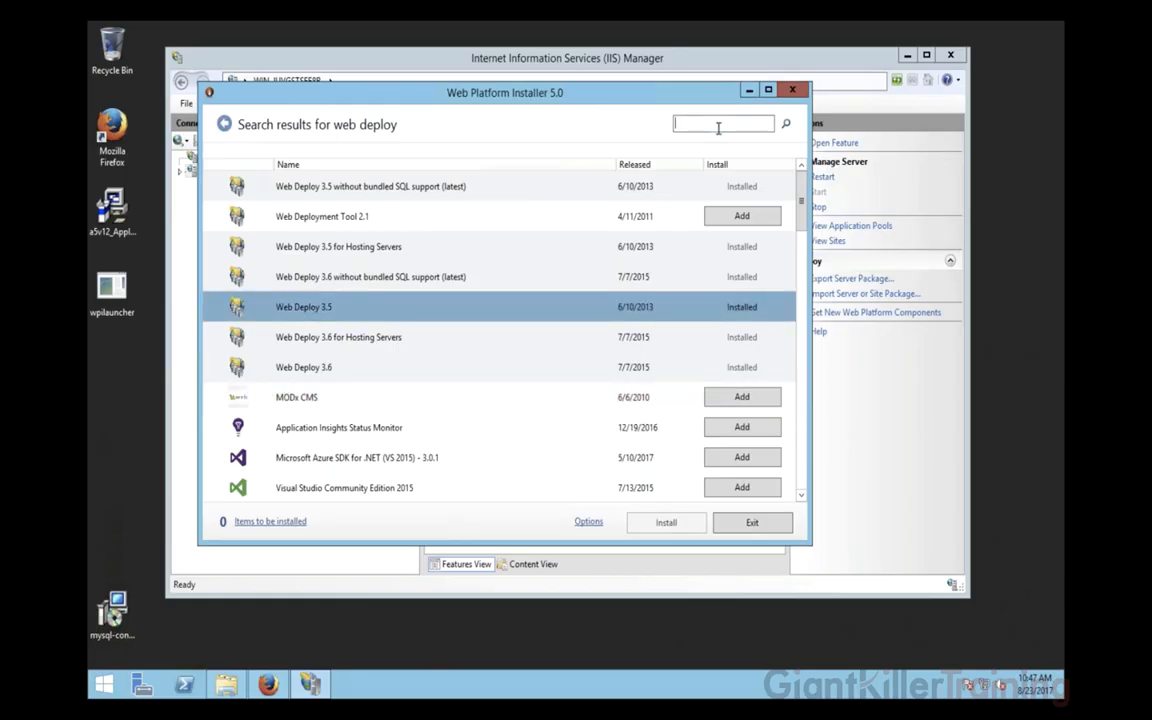
type("web deoploy")
key("BackSpace")
key("BackSpace")
key("BackSpace")
key("BackSpace")
key("BackSpace")
type("ploy")
key("Return")
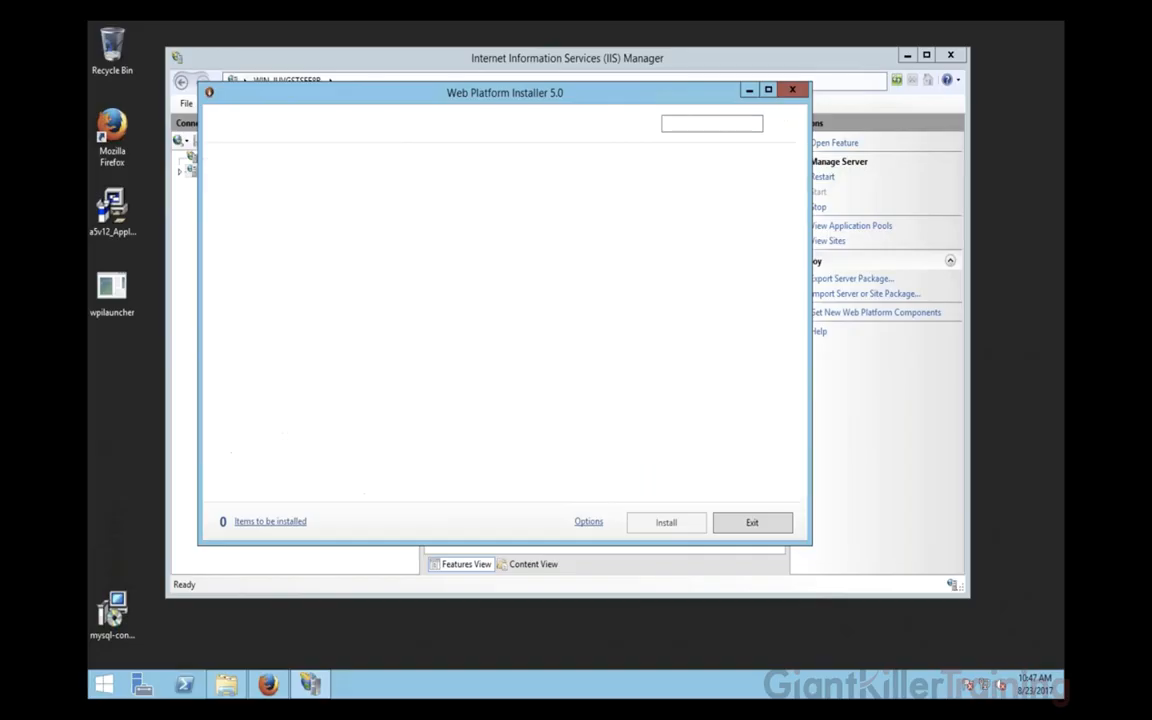
left_click(300, 307)
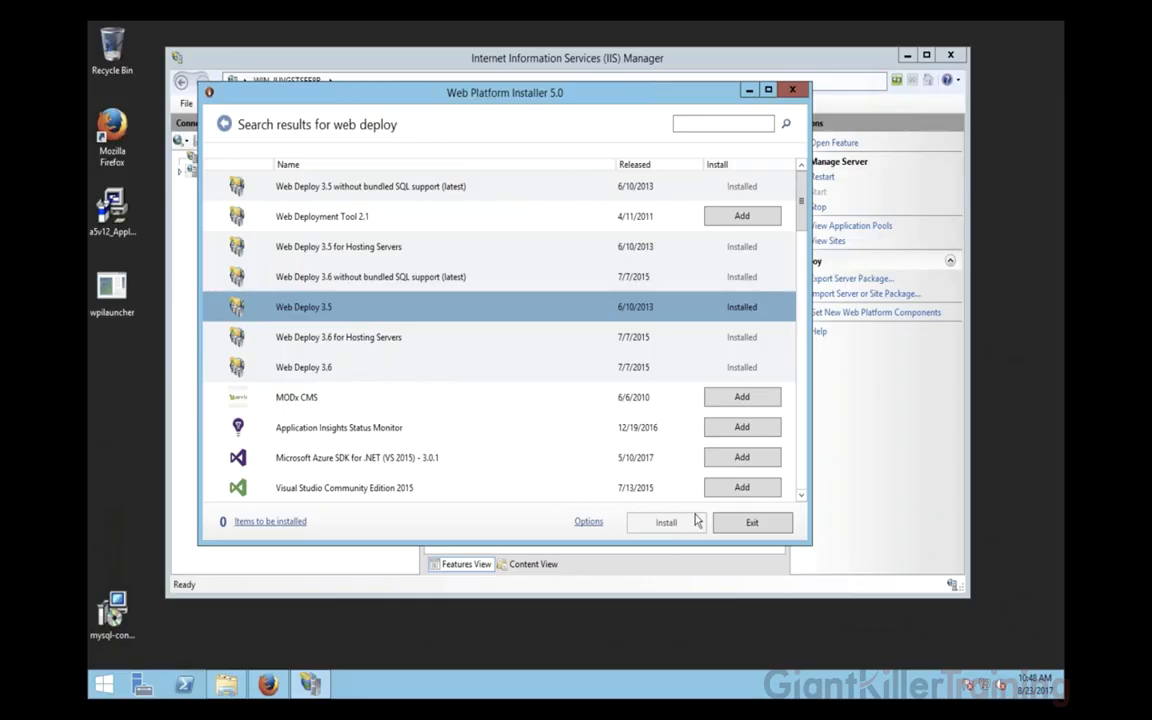
- Exit the Web Platform Installer, filter the server's IIS features by "web", and select the Web Platform Installer feature
left_click(752, 522)
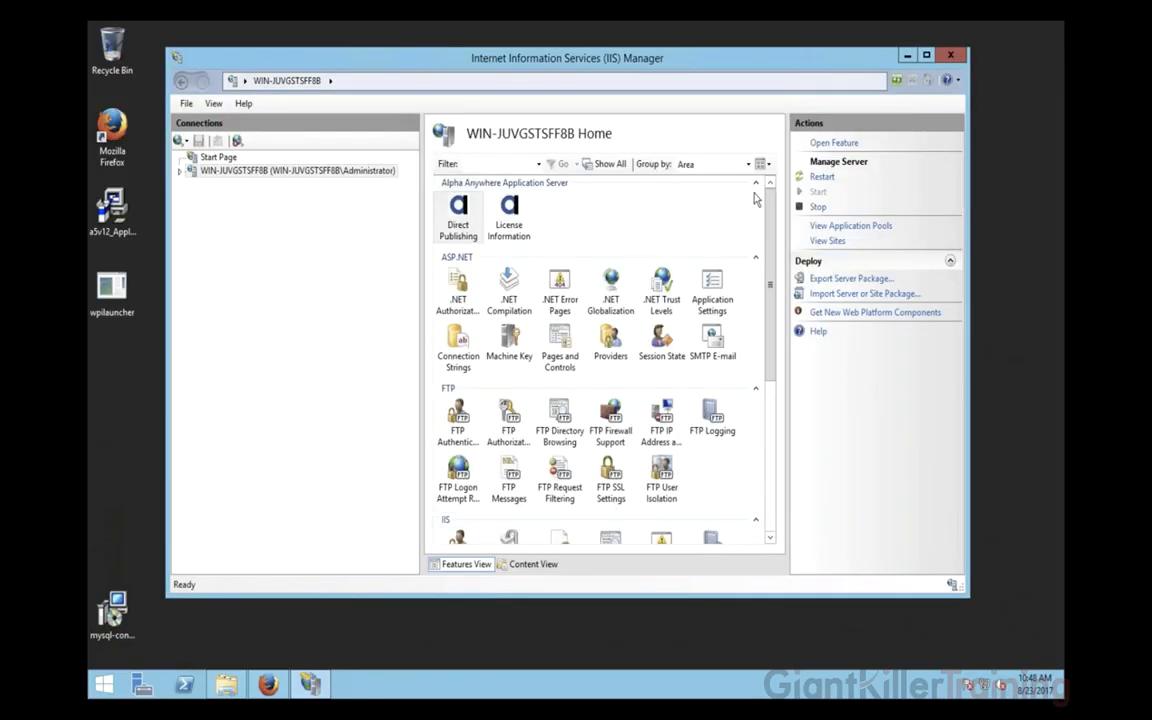
scroll(772, 266, "down", 1)
scroll(772, 266, "down", 2)
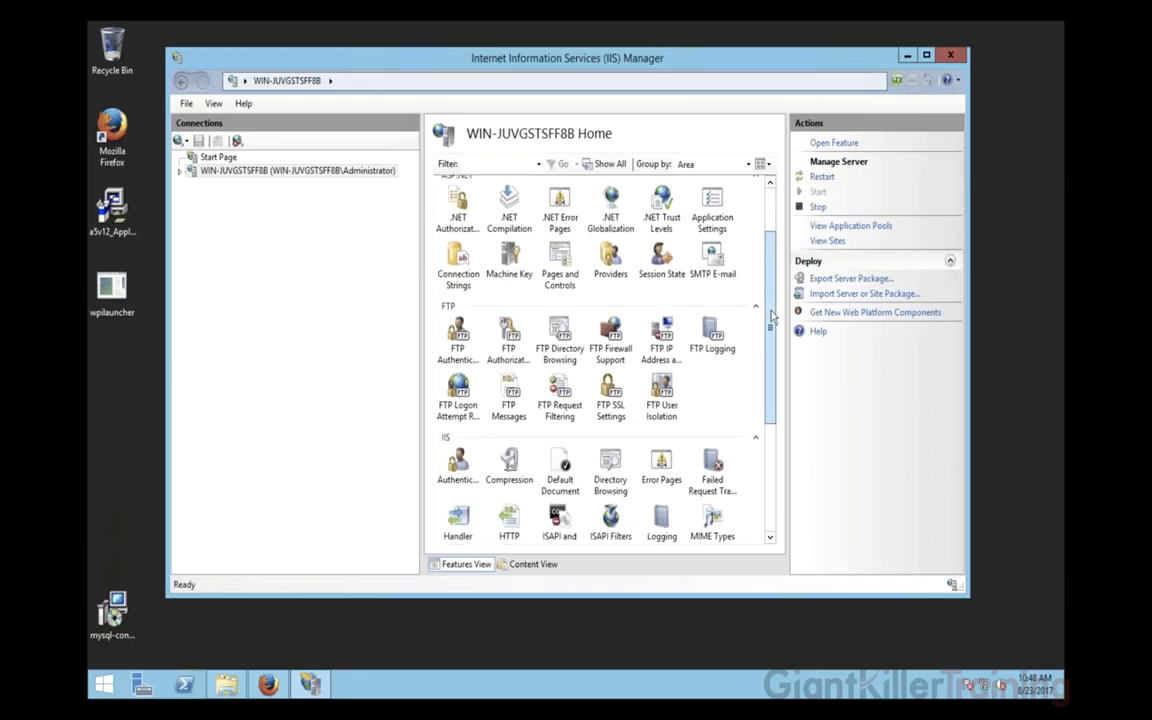
scroll(772, 266, "up", 3)
left_click(495, 163)
type("web")
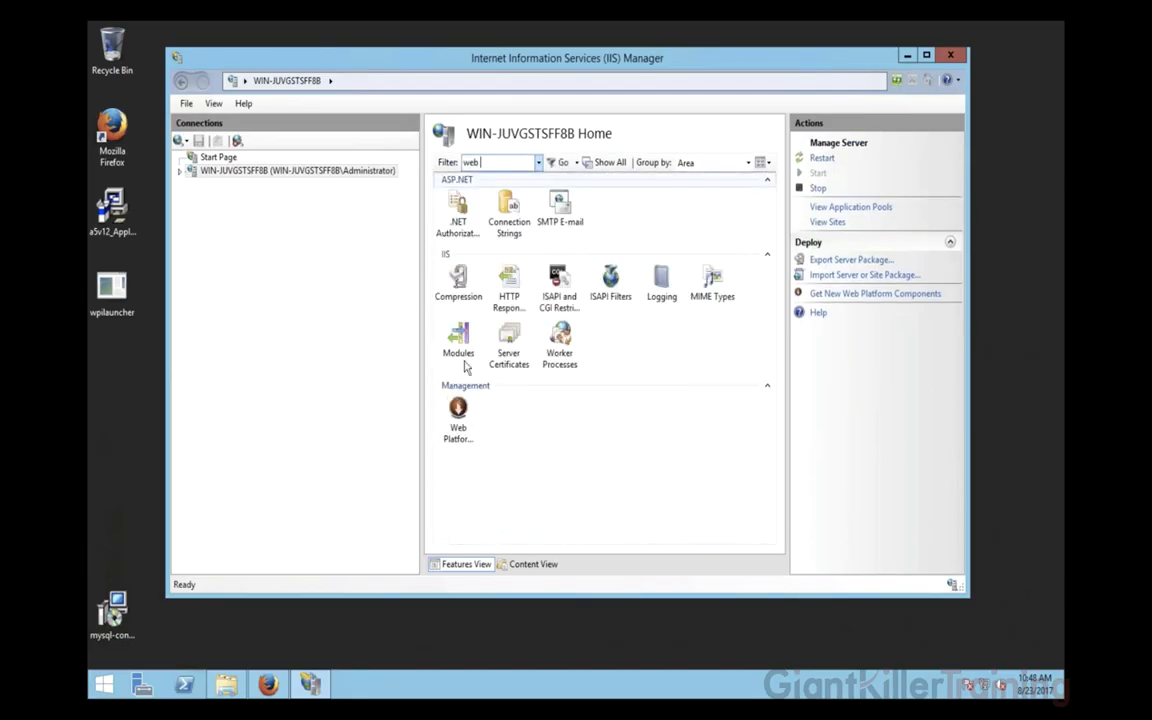
left_click(460, 420)
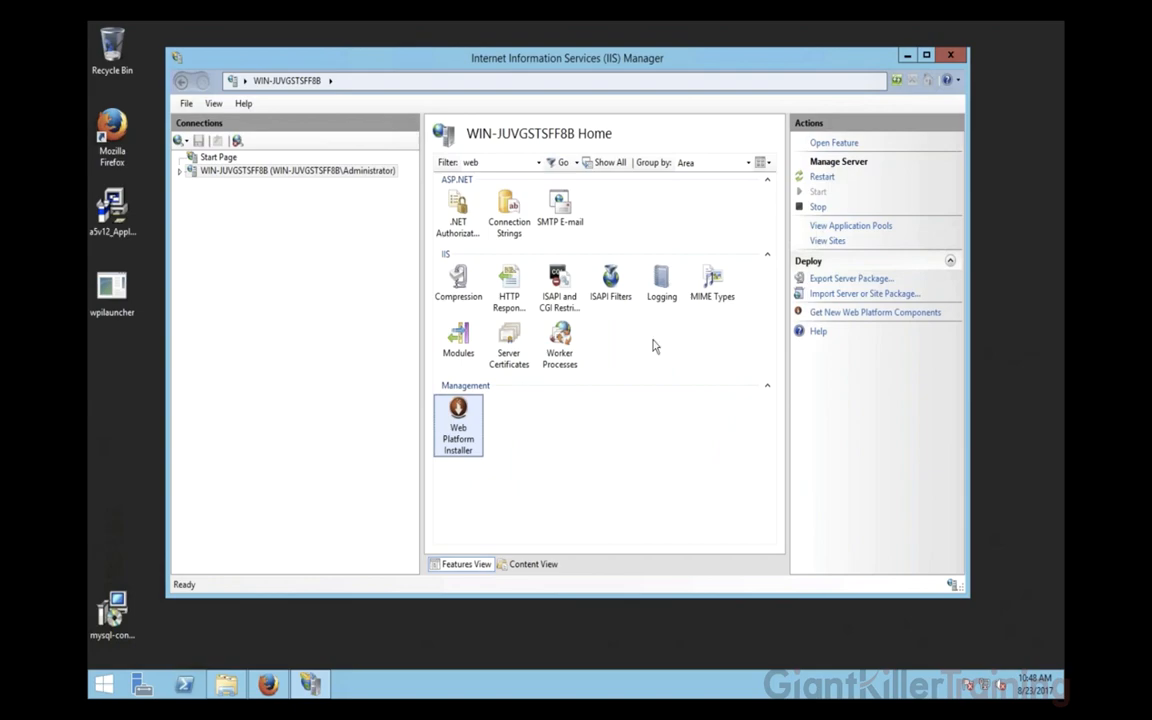
- Clear the features filter and select Management Service in the Management group
double_click(470, 162)
key("BackSpace")
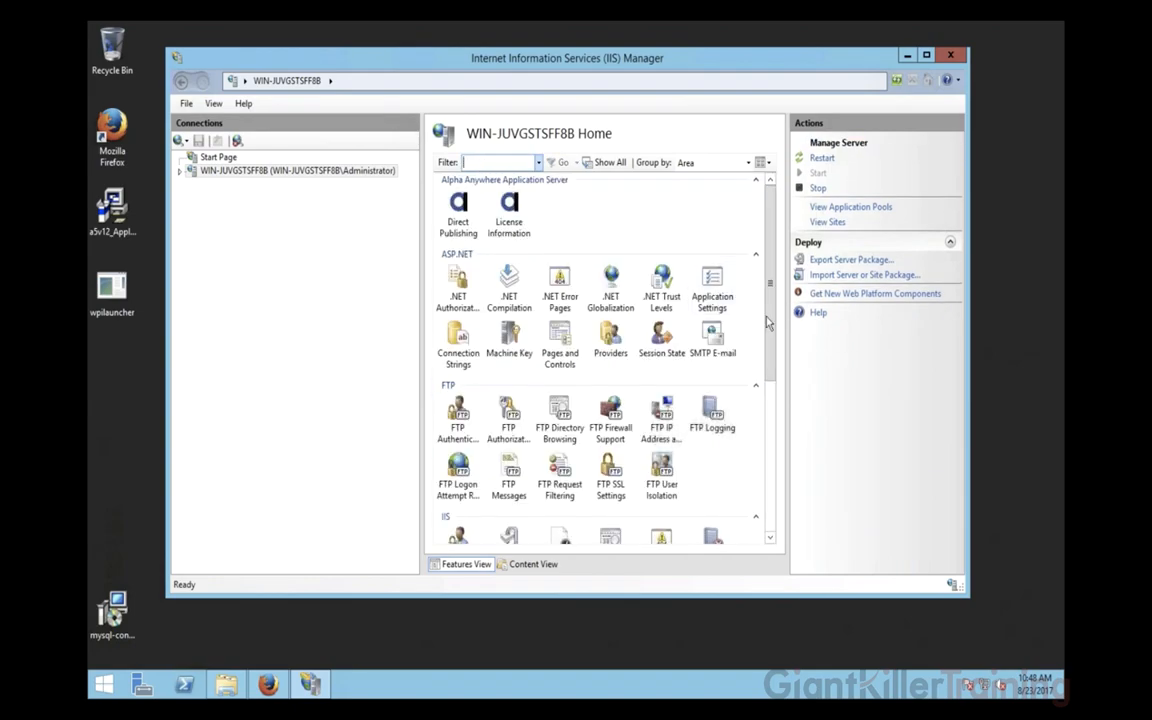
scroll(779, 497, "down", 5)
left_click(668, 468)
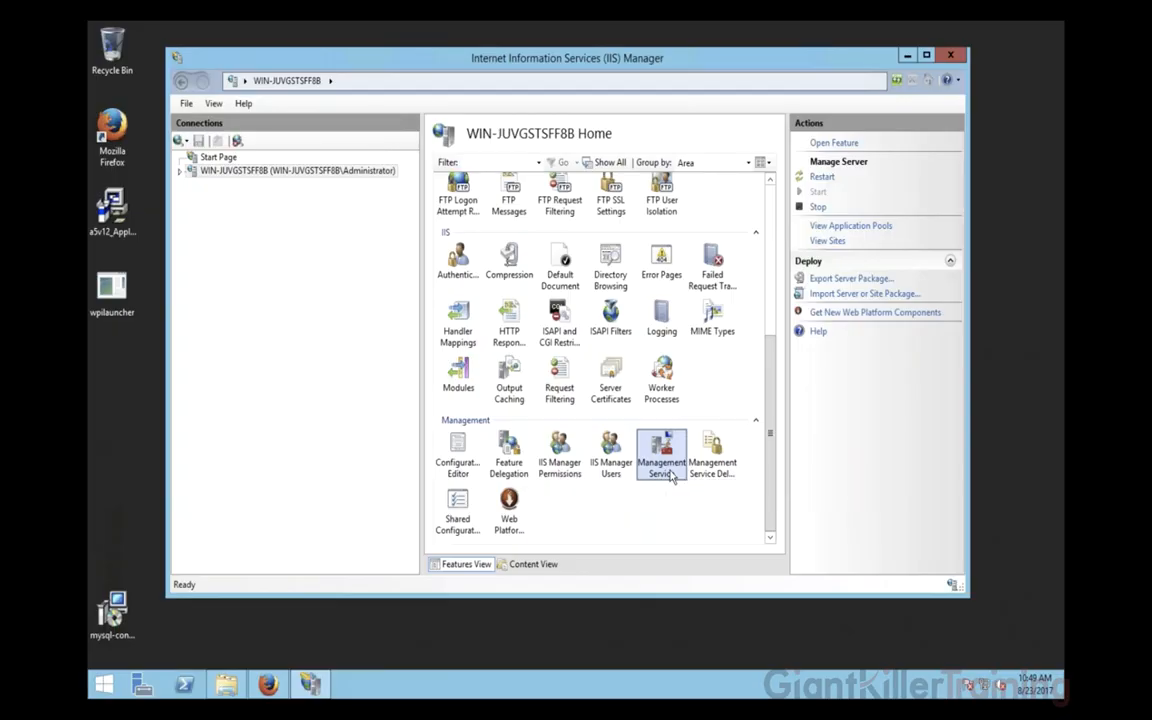
- Try filtering the server's features by "web deplo", and clear the filter again
left_click(490, 162)
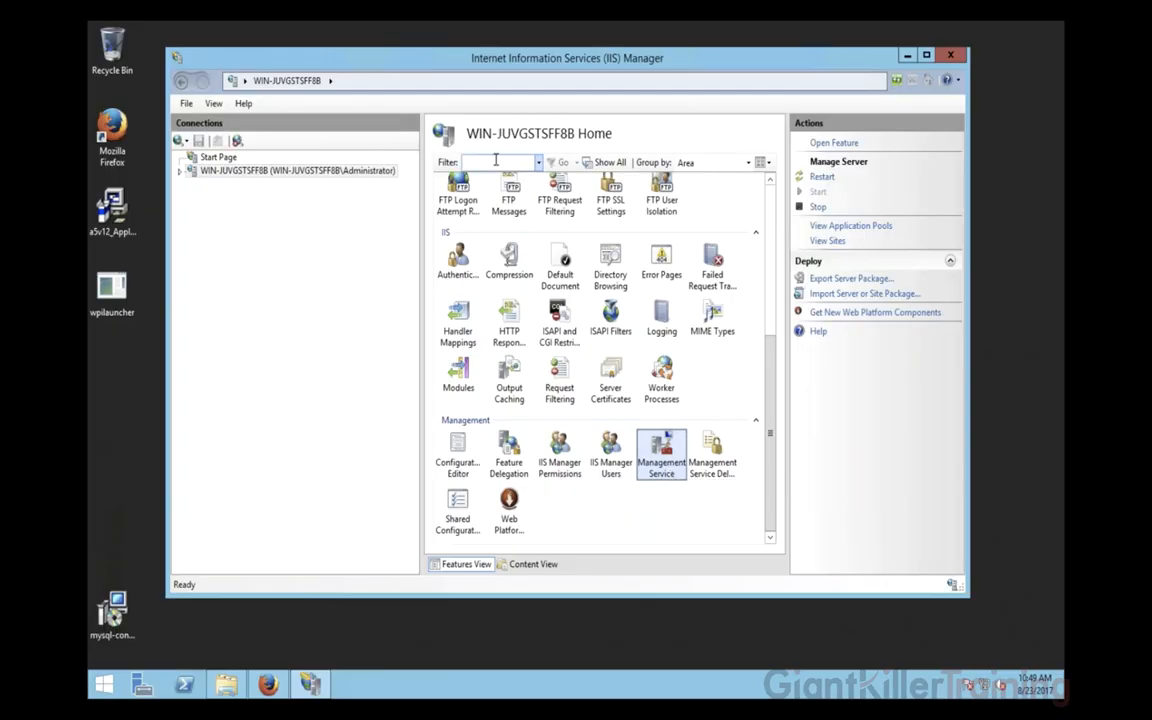
type("web deplo")
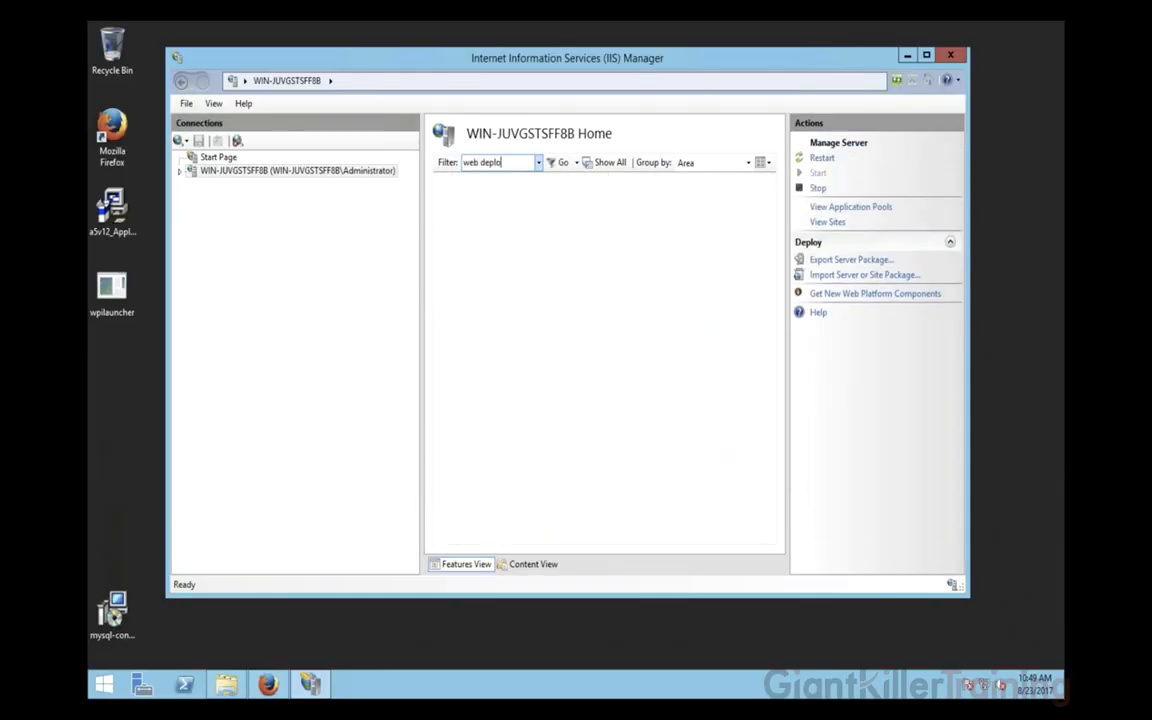
key("BackSpace")
key("BackSpace")
key("BackSpace")
key("BackSpace")
key("BackSpace")
key("BackSpace")
key("BackSpace")
key("BackSpace")
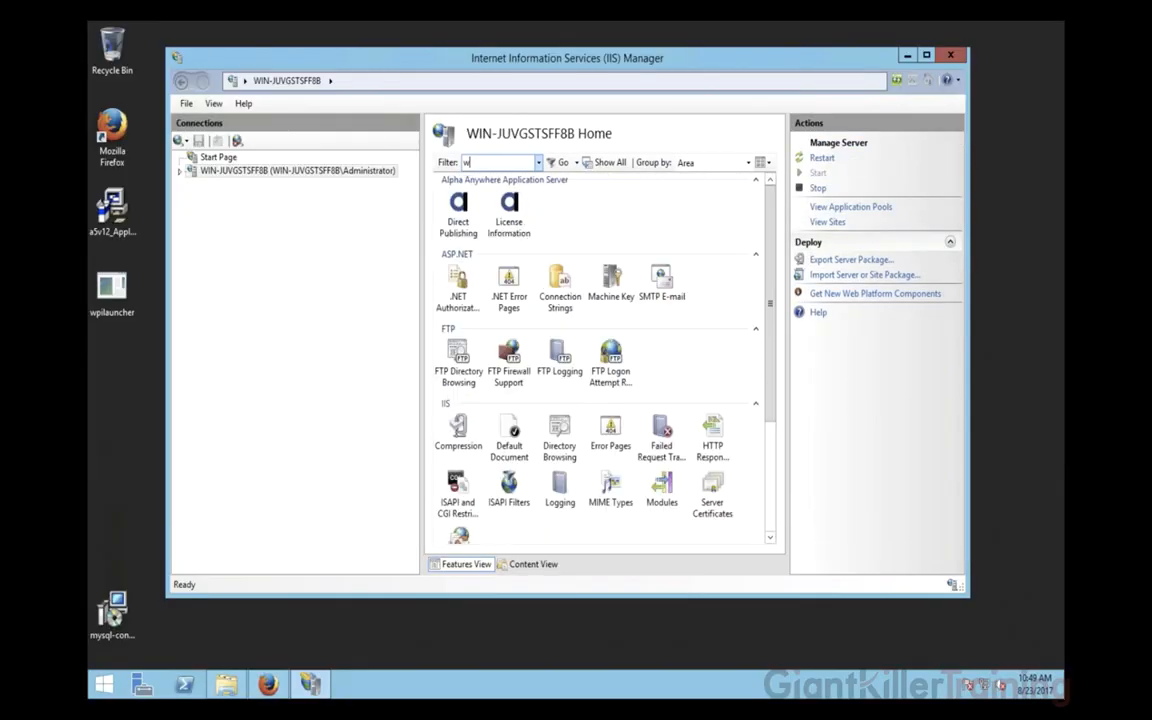
key("BackSpace")
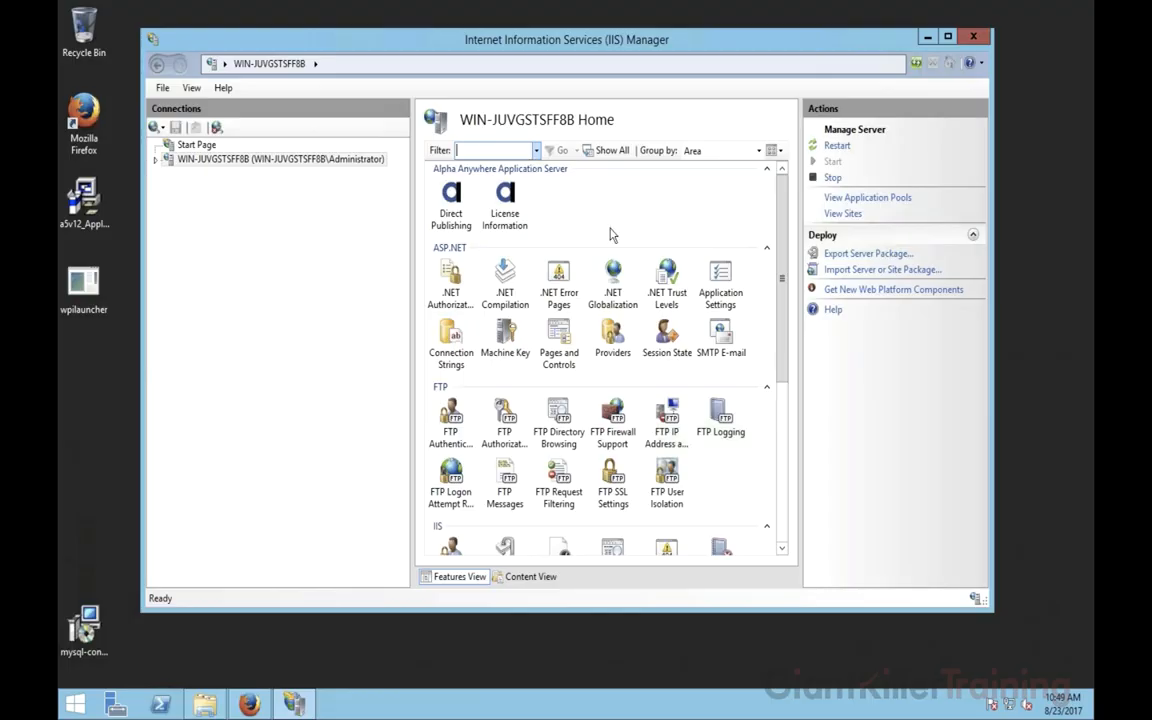
- Select Management Service in the Management group and move the IIS Manager window farther left on the desktop
scroll(784, 491, "down", 1)
scroll(784, 491, "down", 5)
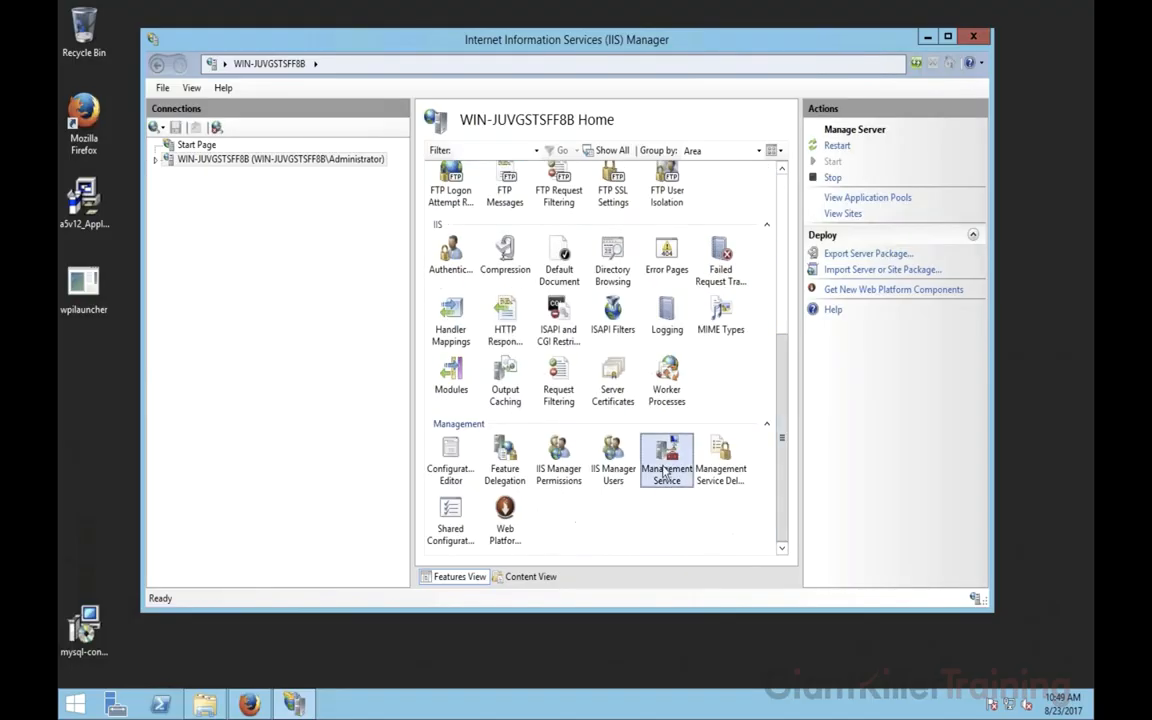
left_click(667, 462)
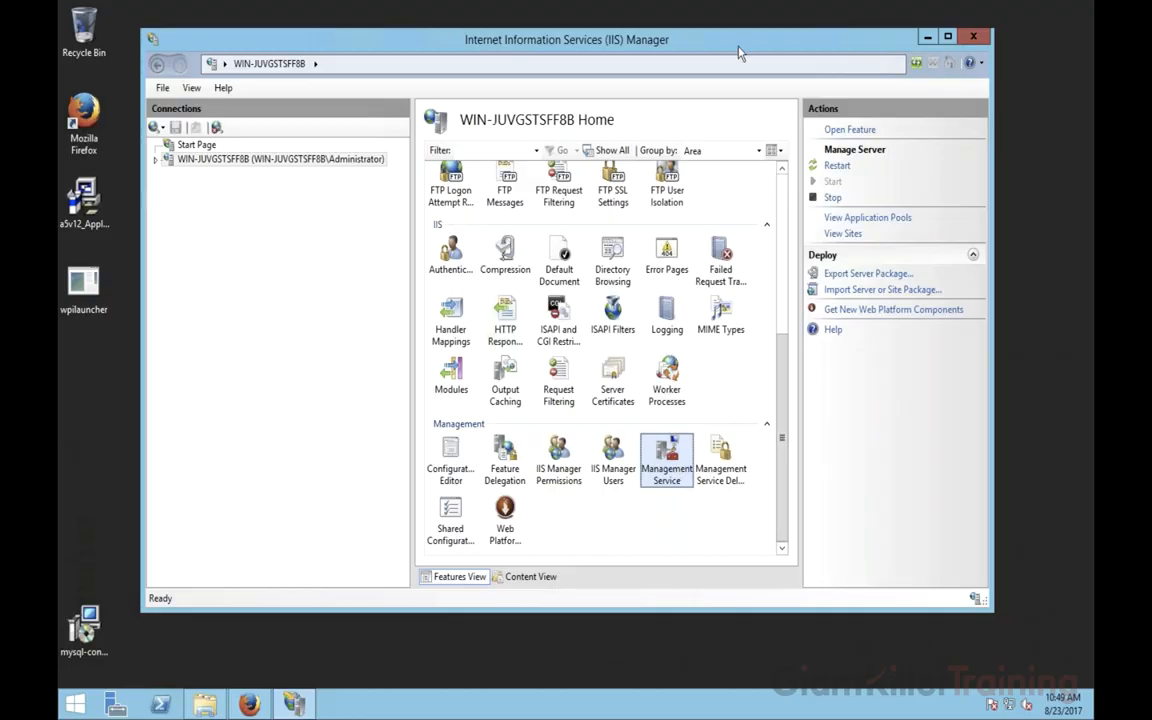
left_click_drag(740, 39, 671, 40)
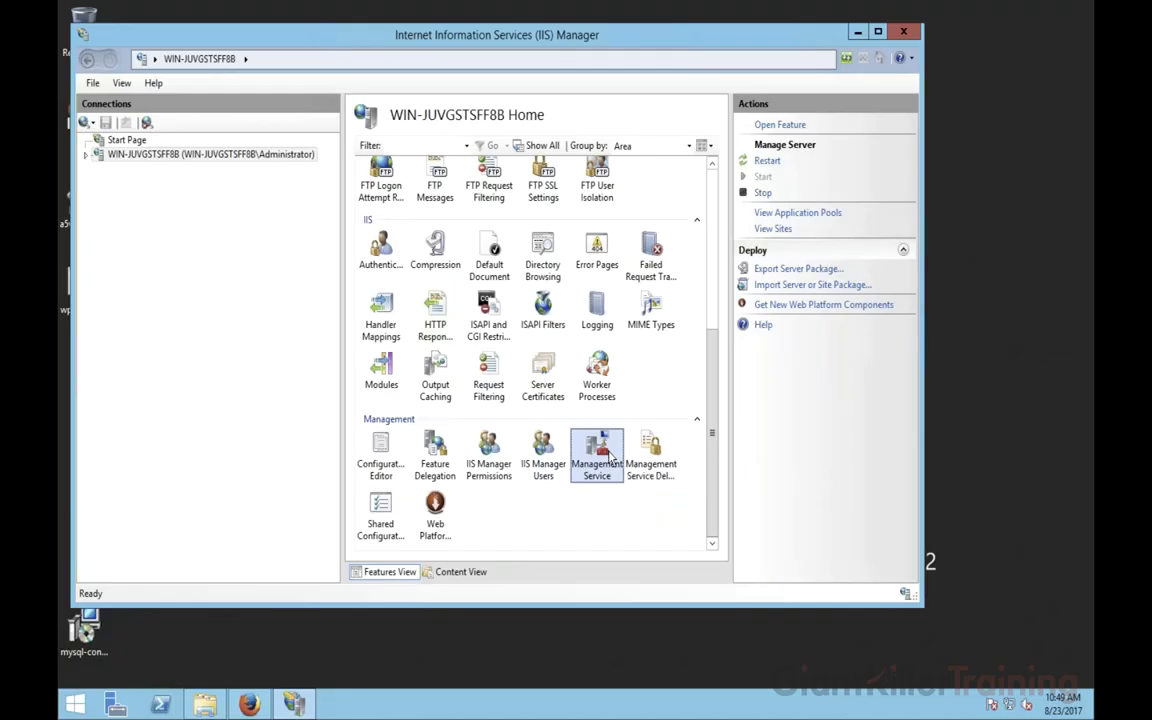
- Look over the server's feature groups and open the Management Service feature
key("ctrl+Left")
scroll(597, 411, "up", 5)
scroll(597, 411, "up", 3)
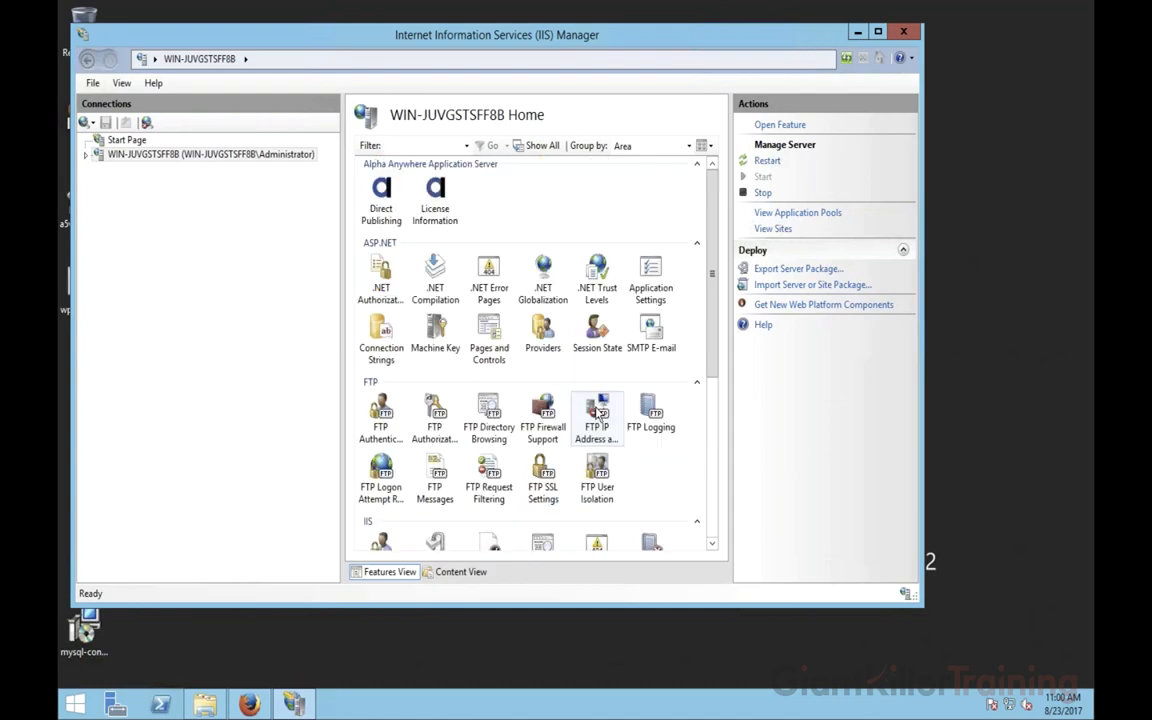
scroll(596, 380, "down", 5)
scroll(595, 350, "up", 5)
scroll(597, 360, "down", 5)
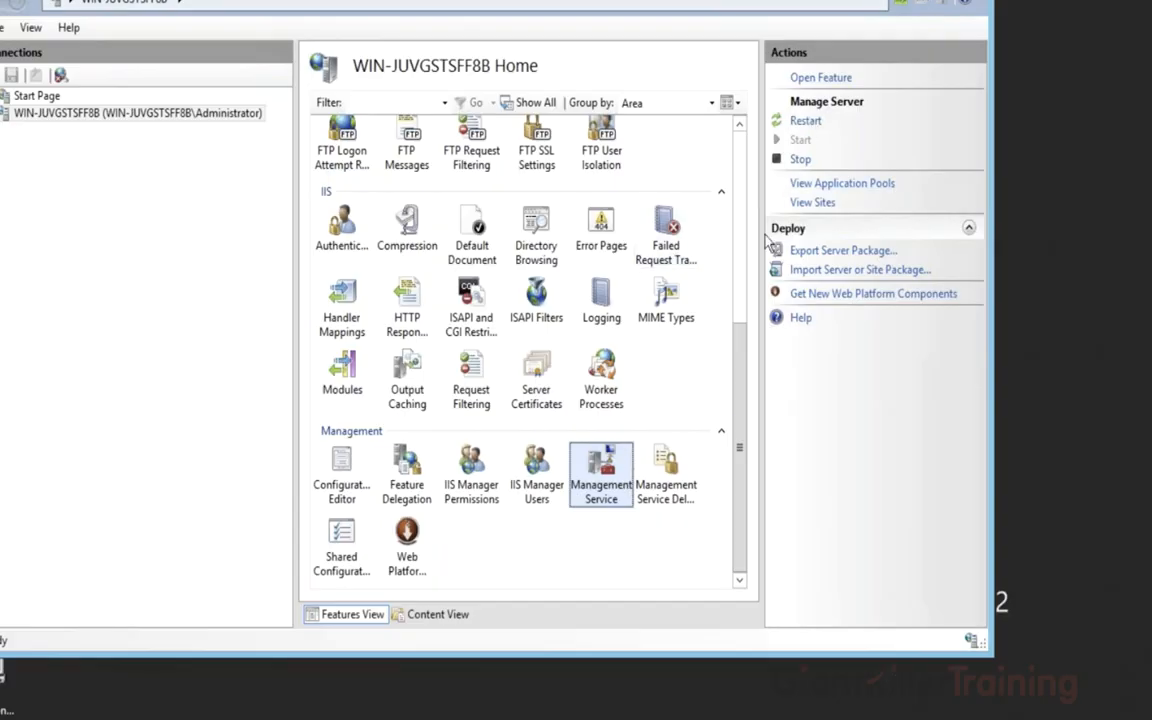
double_click(600, 490)
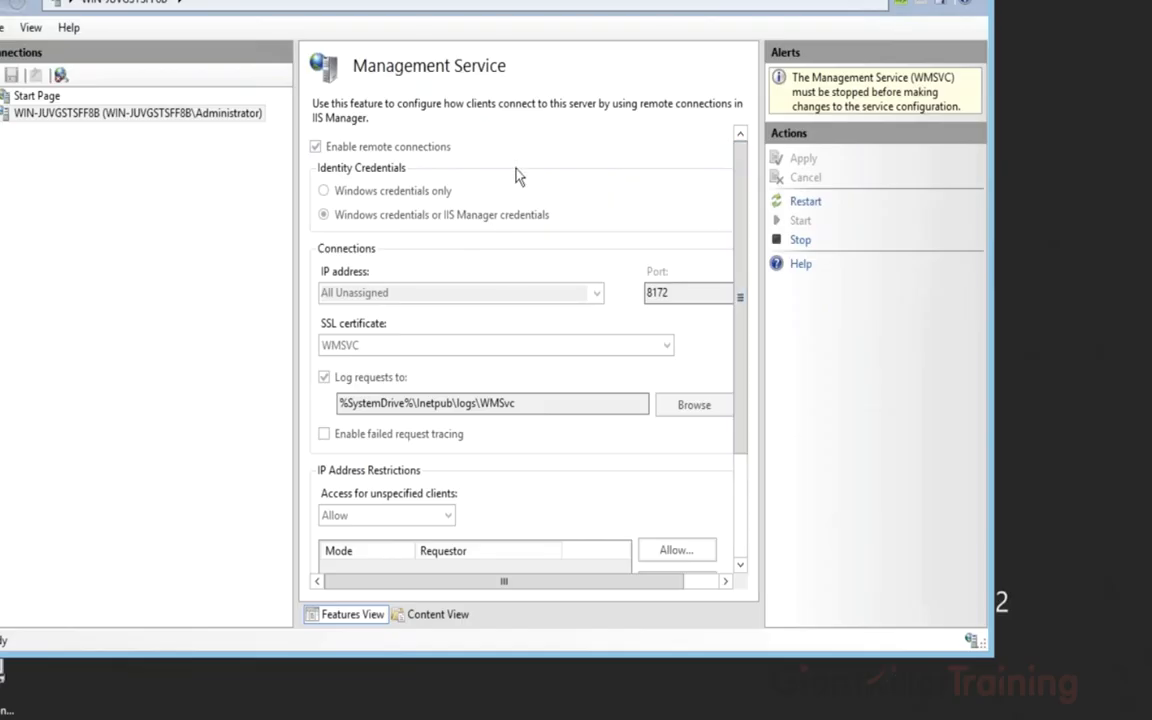
- Examine the Management Service connection settings, especially the port, widening the settings area temporarily
left_click_drag(741, 298, 740, 175)
double_click(656, 293)
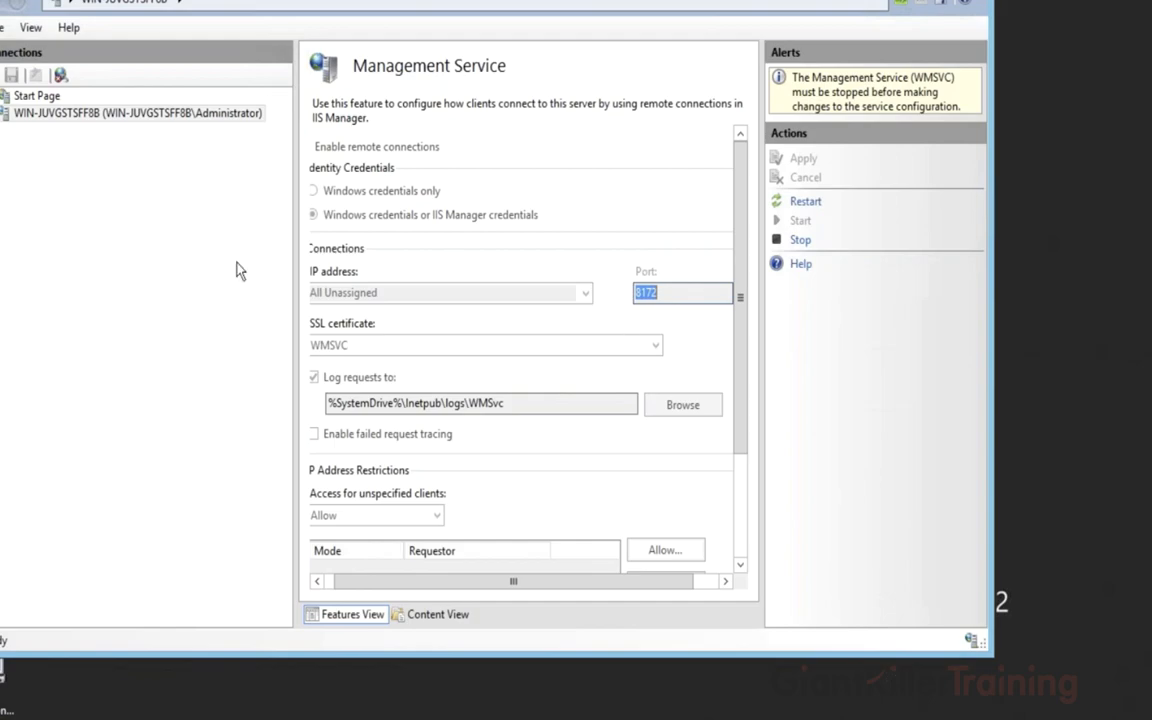
left_click_drag(296, 285, 200, 270)
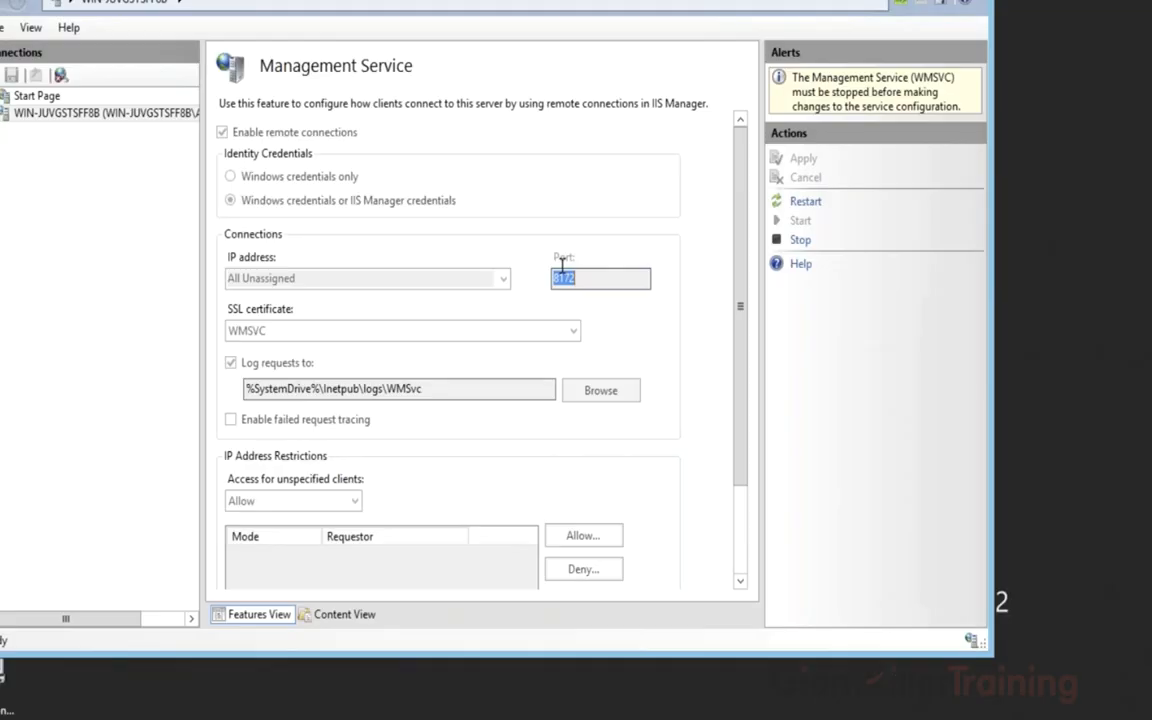
left_click_drag(201, 162, 288, 165)
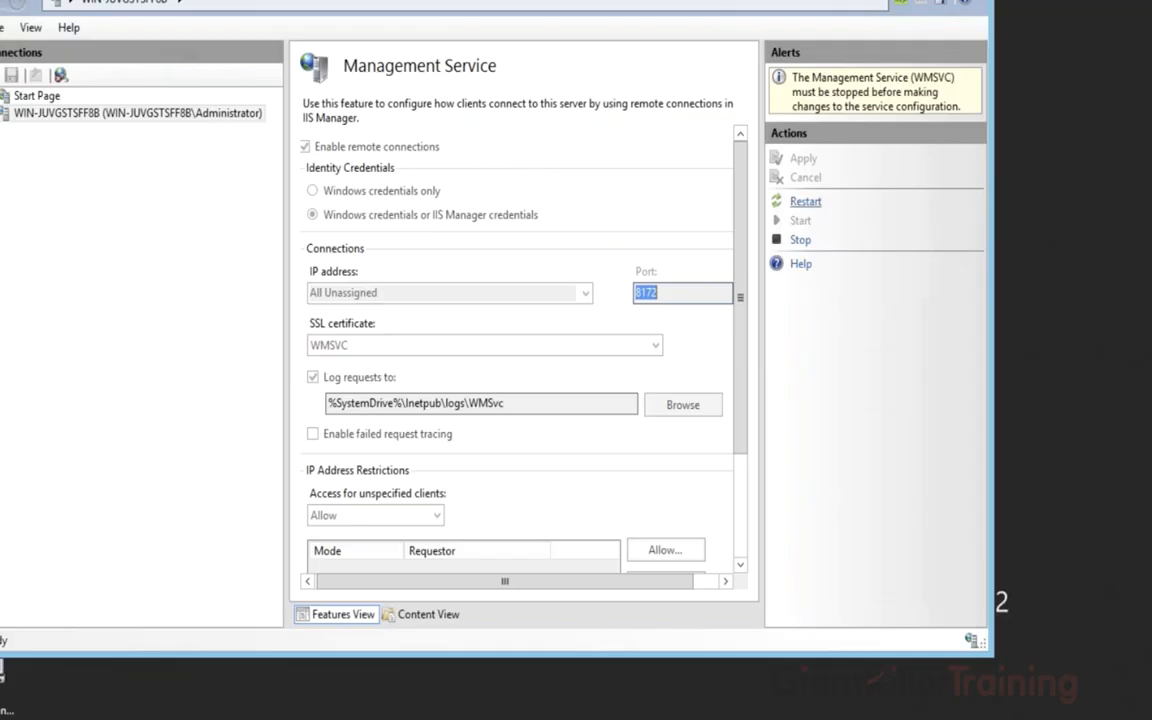
- Restart the Management Service and reopen its settings from the server's home page
left_click(805, 201)
left_click(70, 113)
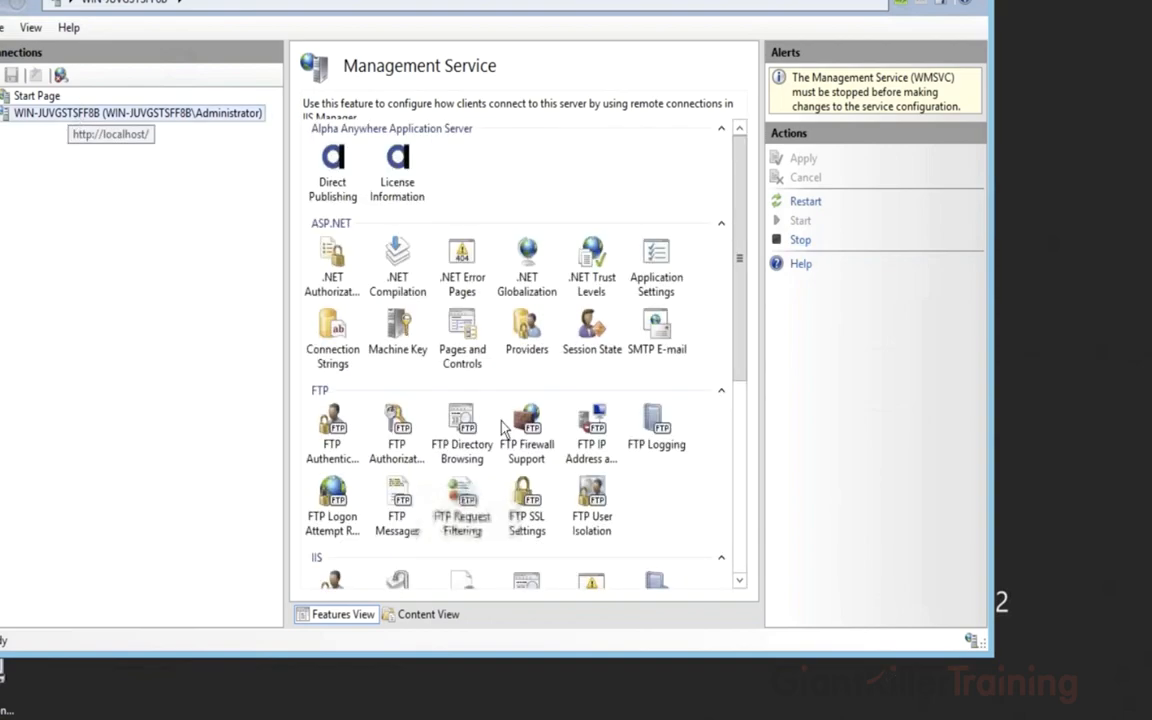
scroll(743, 545, "down", 5)
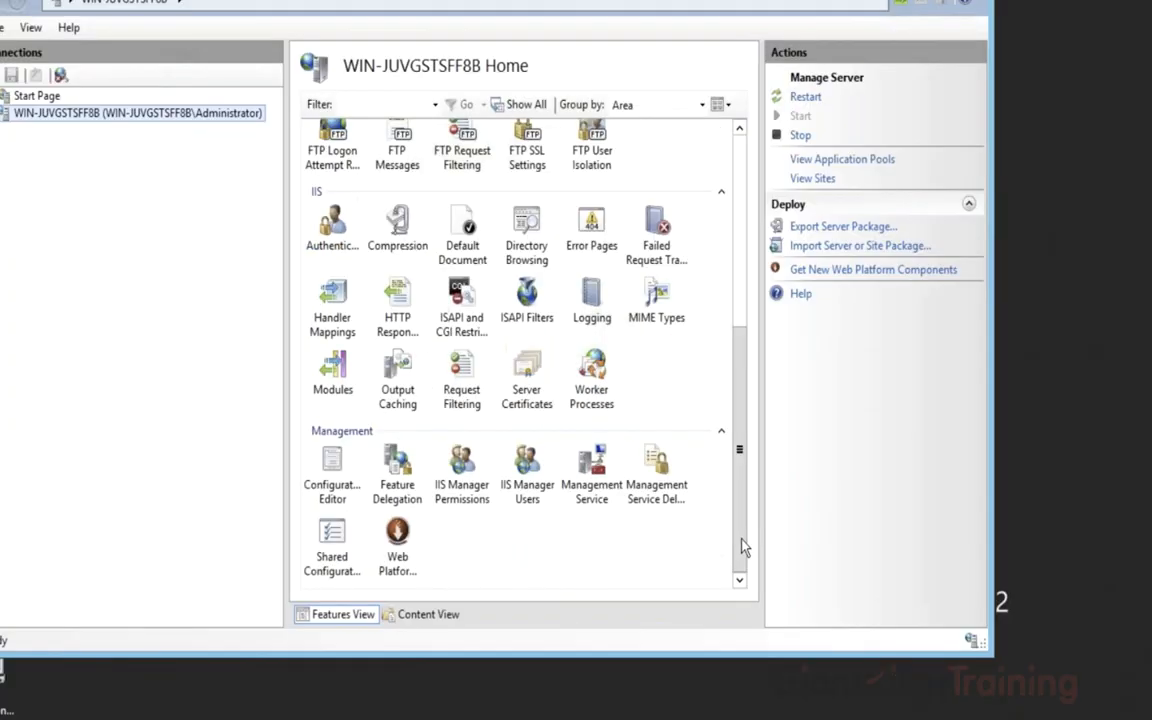
left_click(600, 480)
double_click(600, 480)
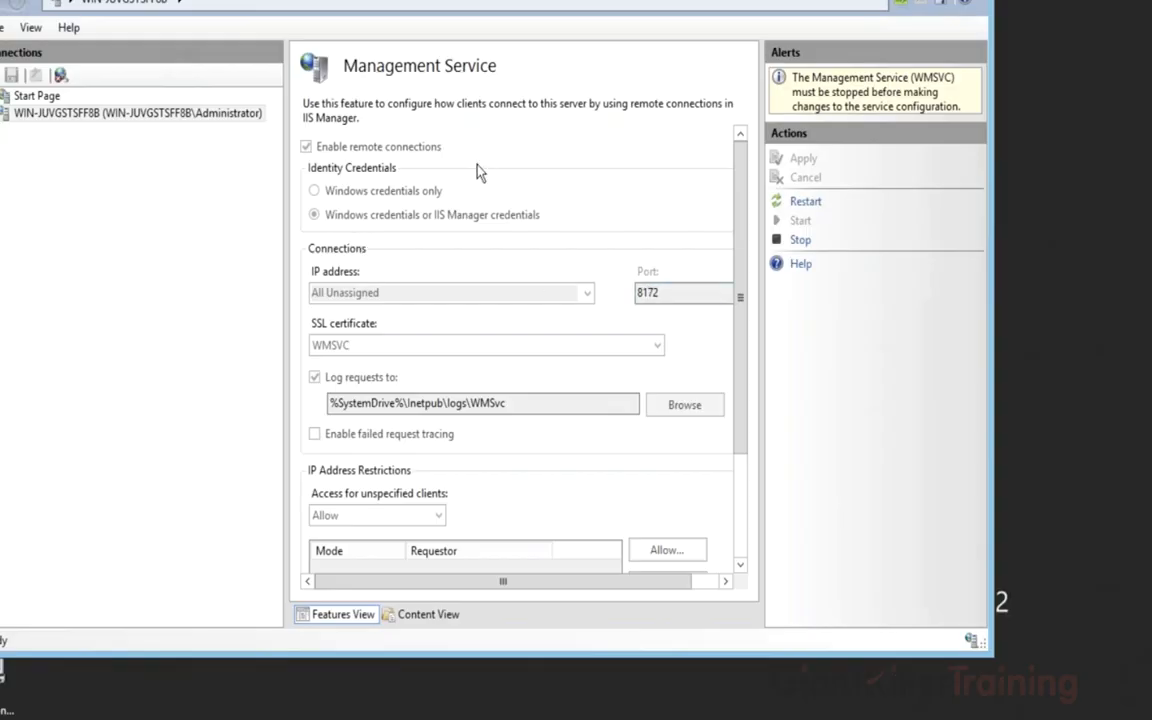
- Search the server's Start screen for "fire" and open Windows Firewall with Advanced Security
left_click(638, 292)
left_click(2, 670)
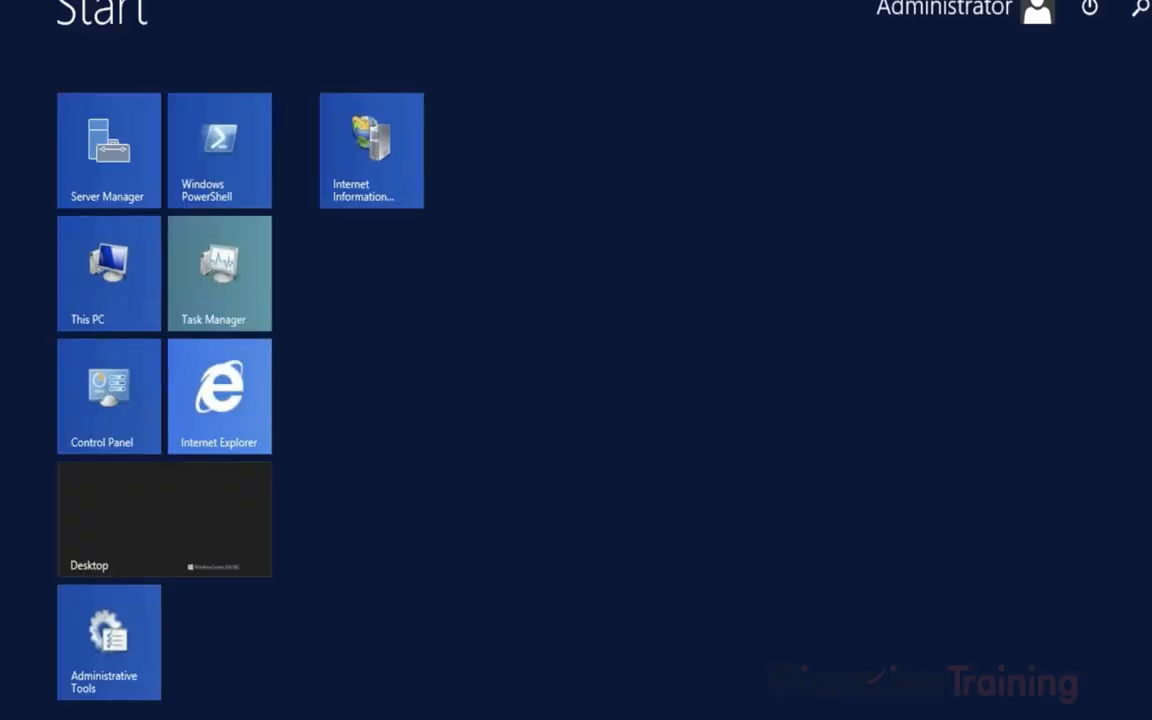
type("fore")
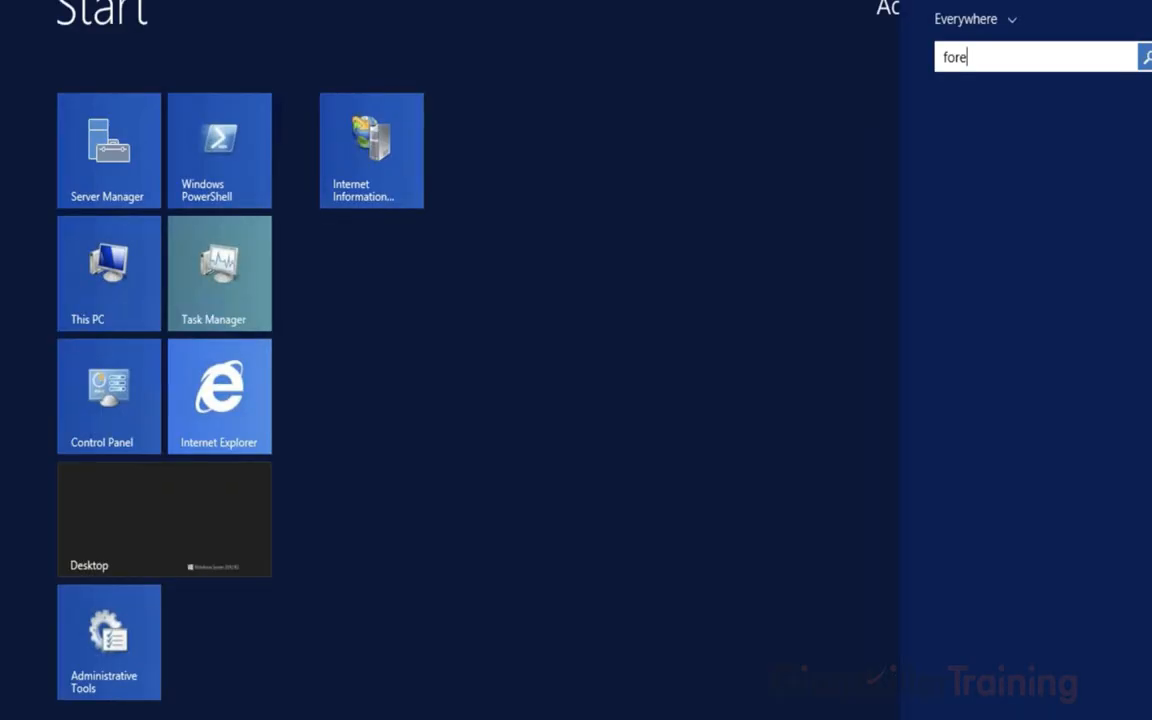
key("ctrl+Up")
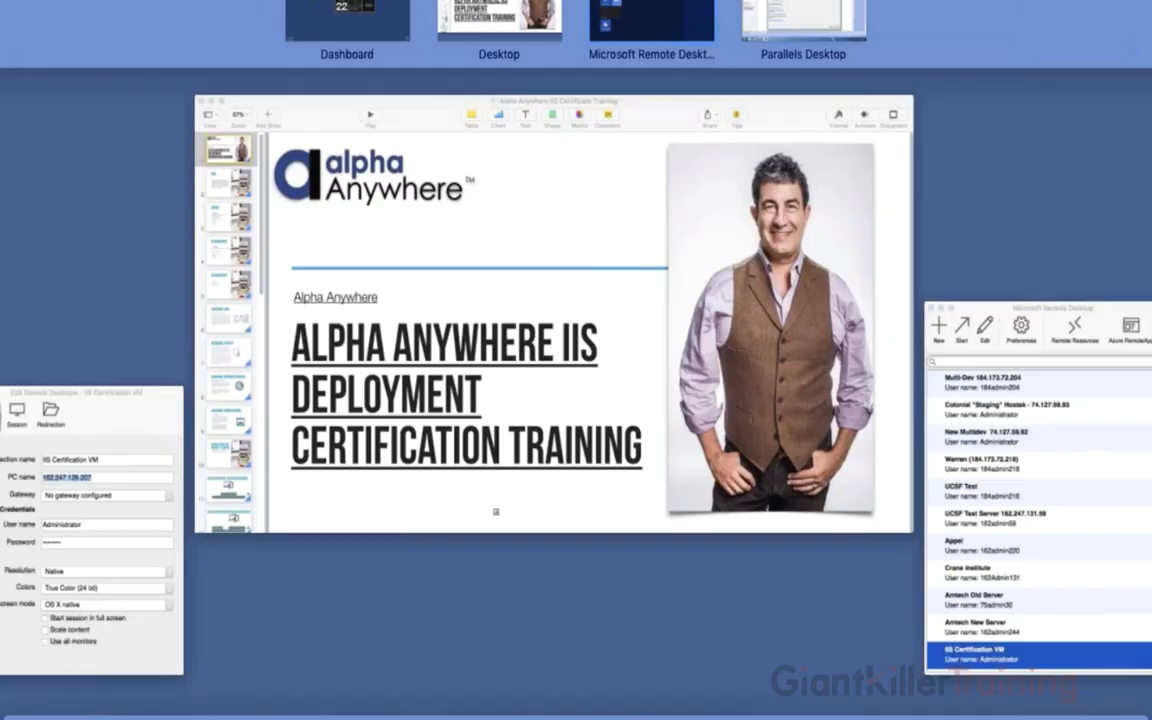
key("ctrl+Up")
key("ctrl+Left")
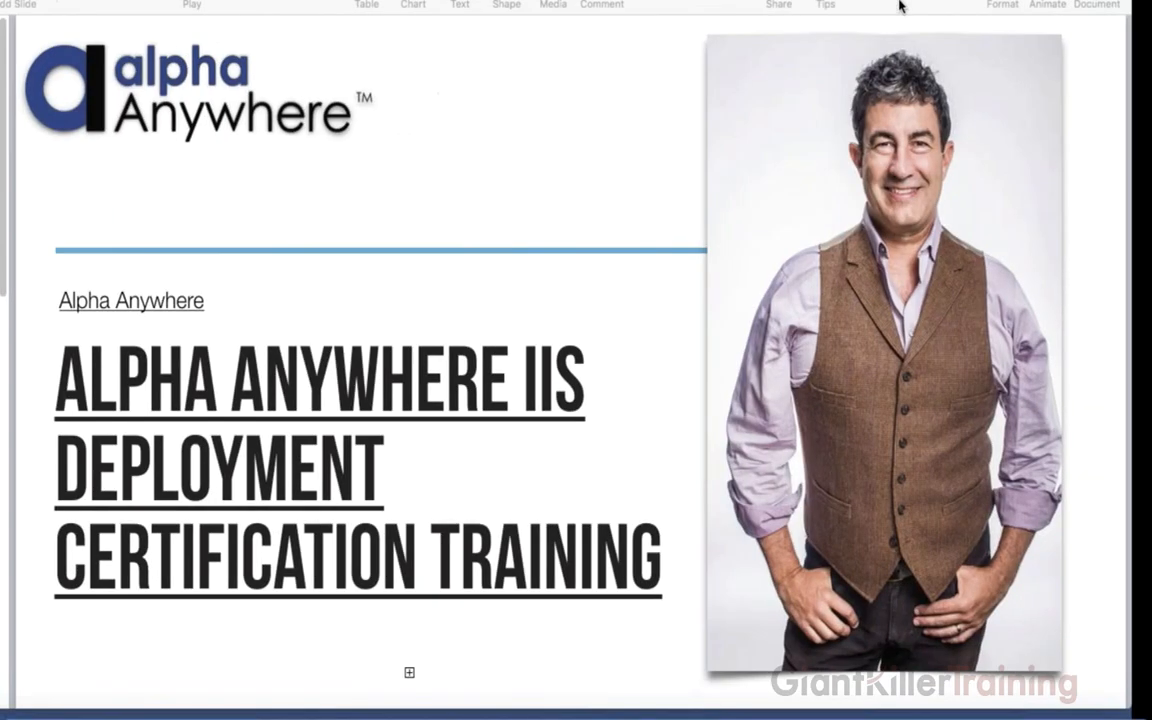
key("ctrl+Right")
key("BackSpace")
key("BackSpace")
key("BackSpace")
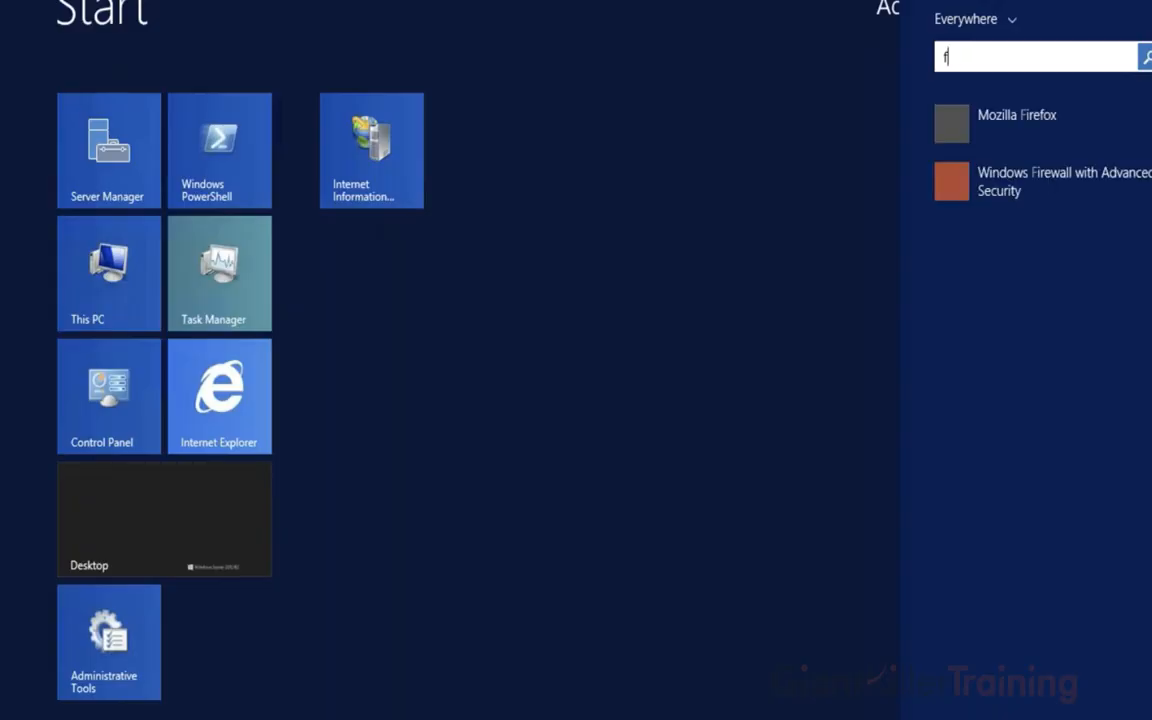
type("irefox")
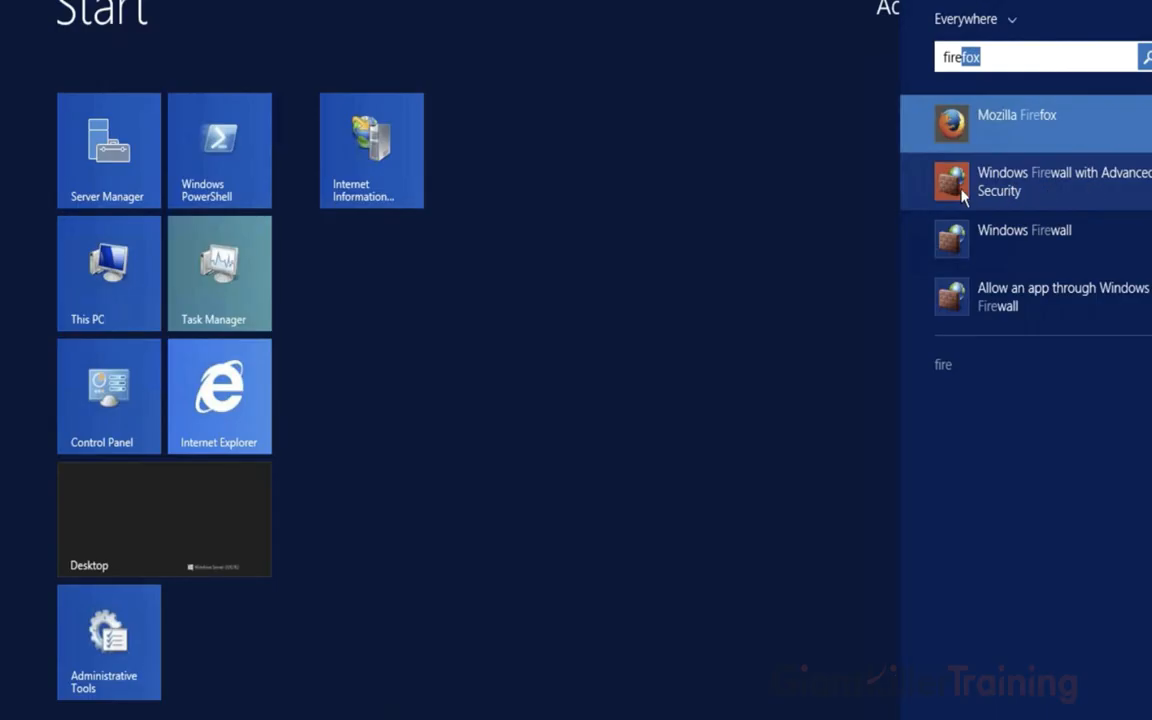
left_click(1013, 192)
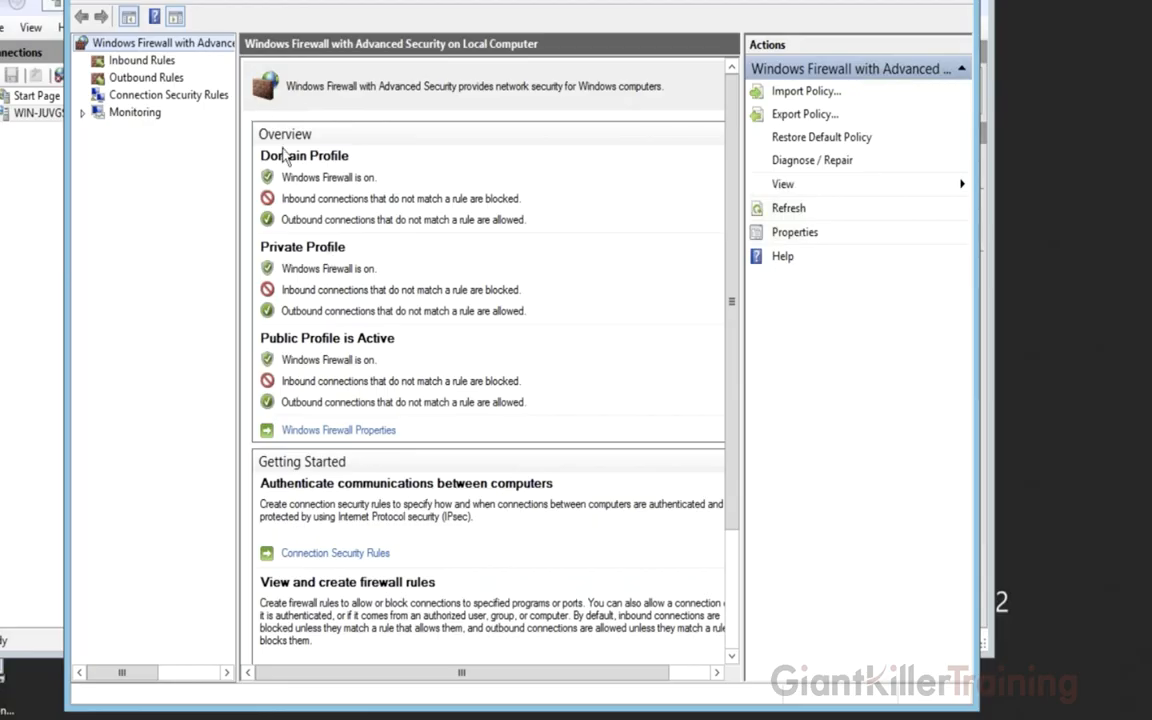
- Move the firewall window so its title bar is accessible, and display the Inbound Rules
left_click(150, 60)
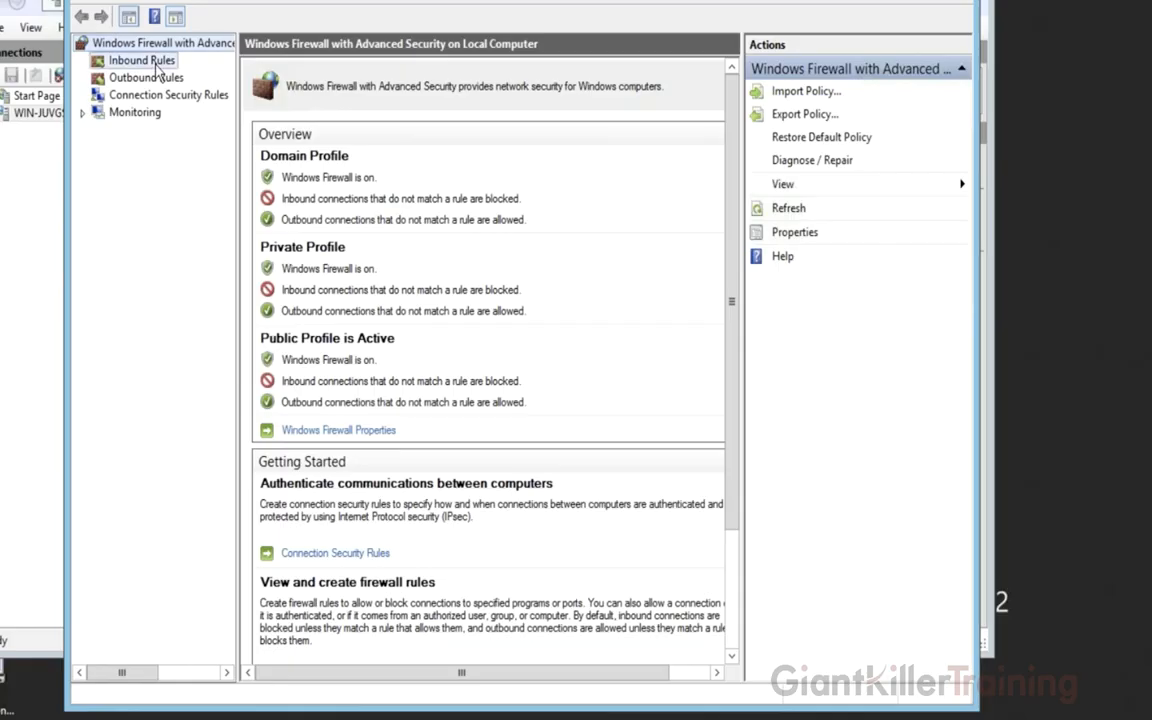
left_click(148, 77)
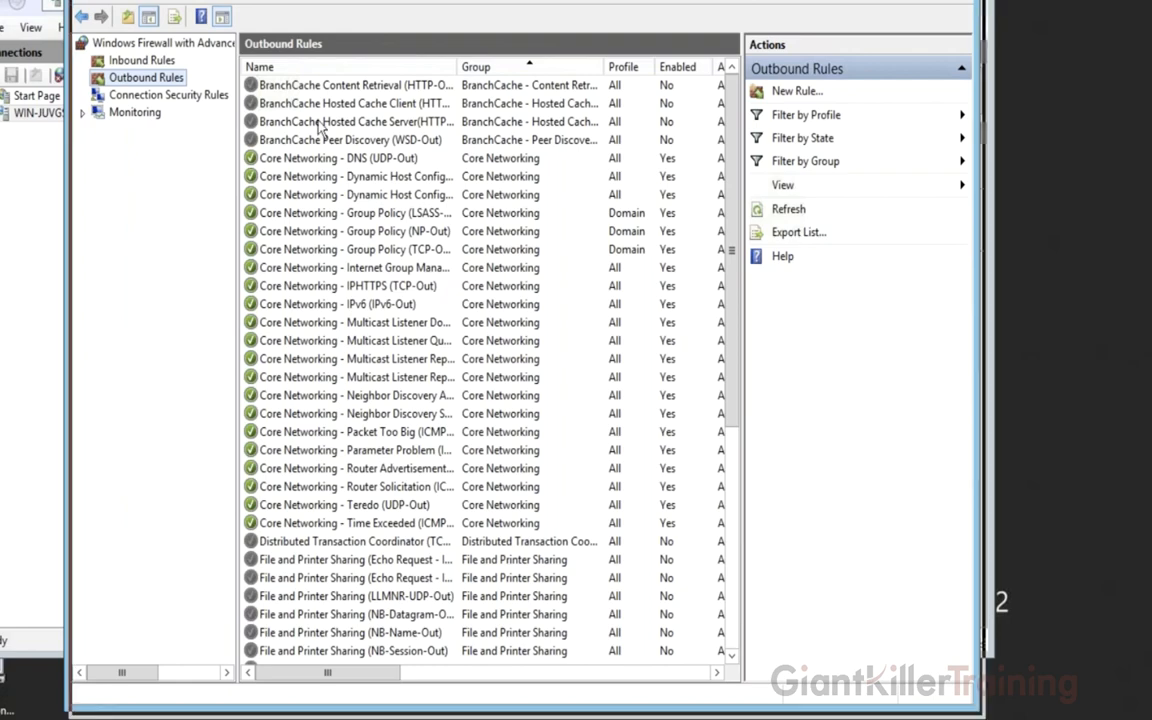
left_click_drag(250, 2, 350, 391)
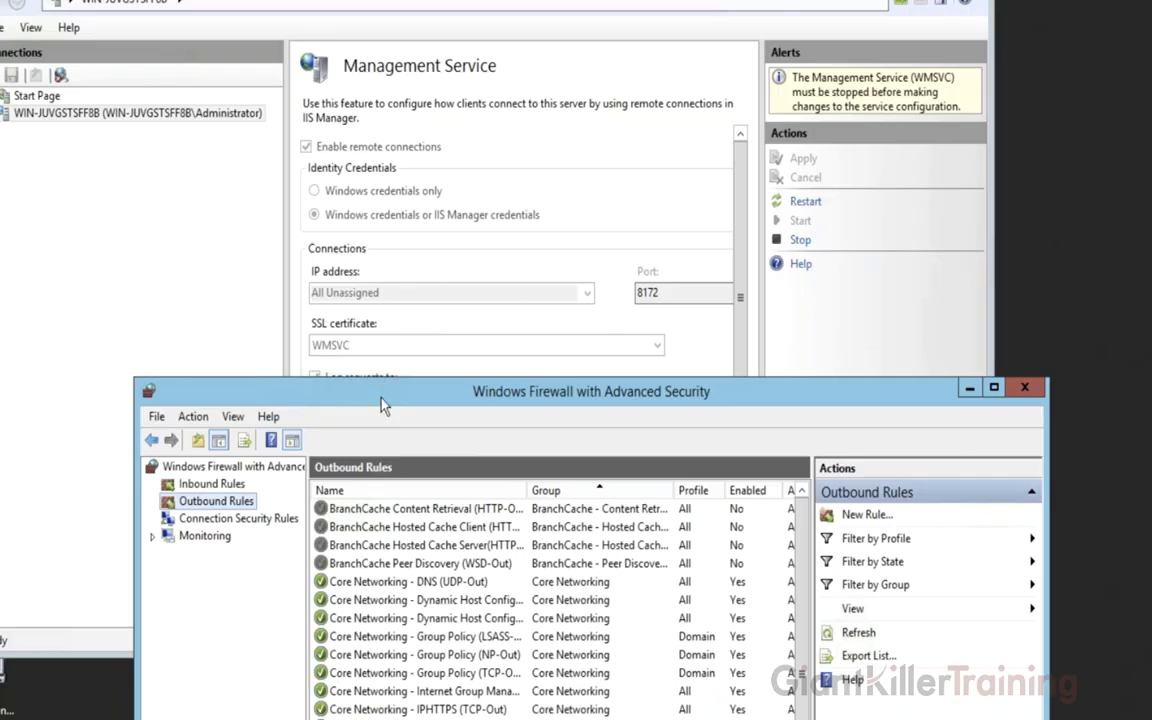
left_click_drag(381, 405, 292, 50)
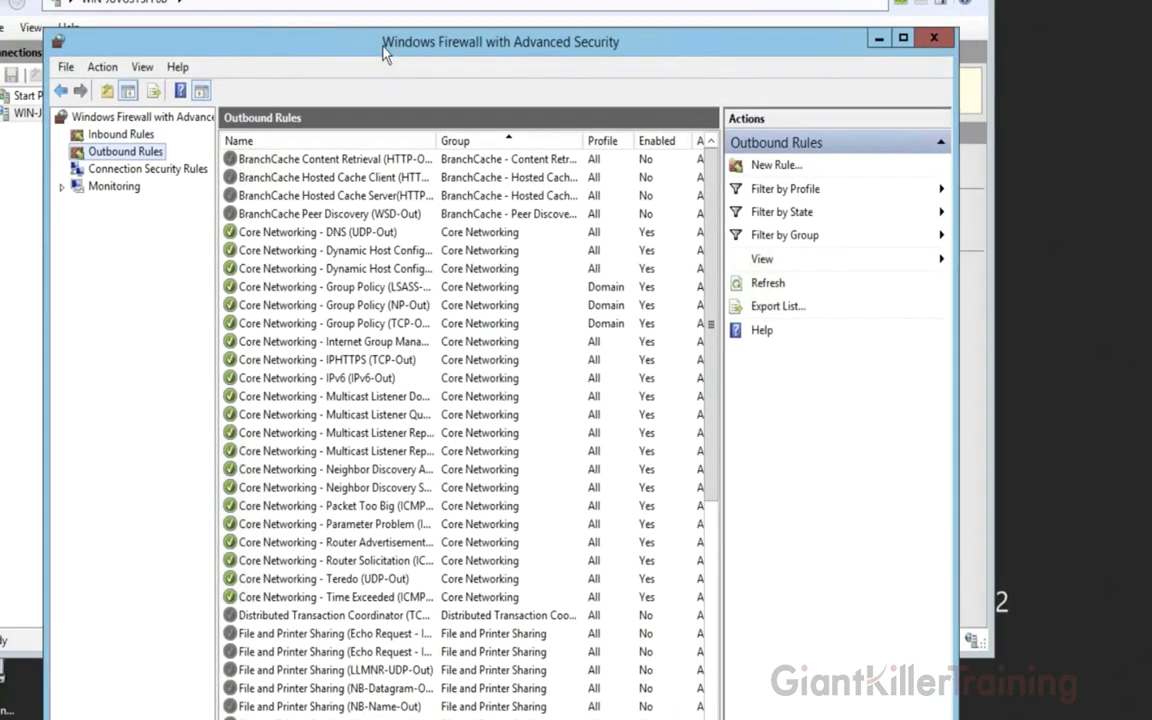
left_click(126, 136)
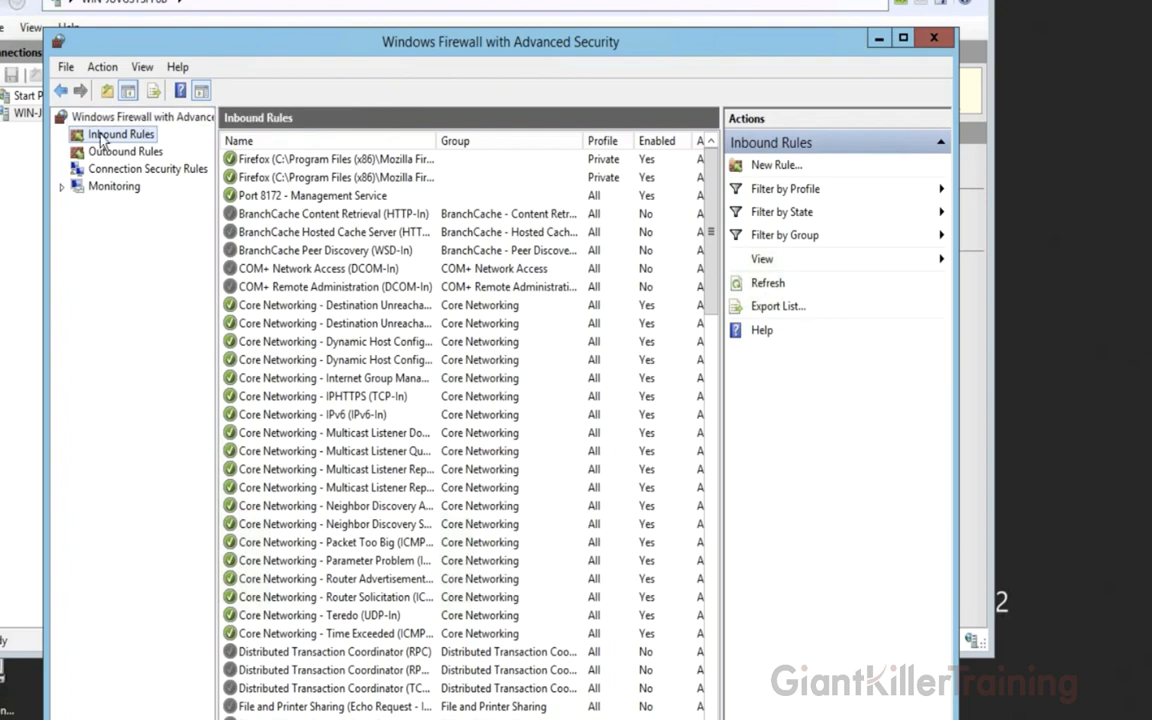
- Start a new inbound rule, choose Port as the rule type, and continue to the protocol and ports settings
left_click(777, 166)
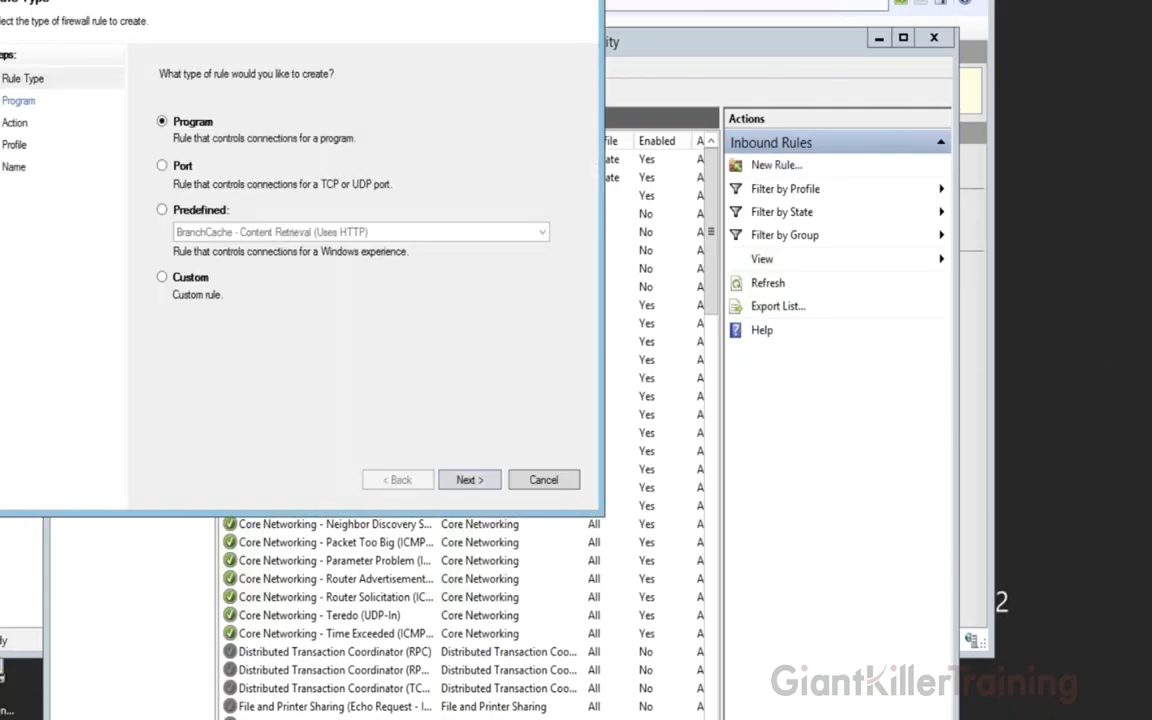
left_click_drag(360, 5, 466, 80)
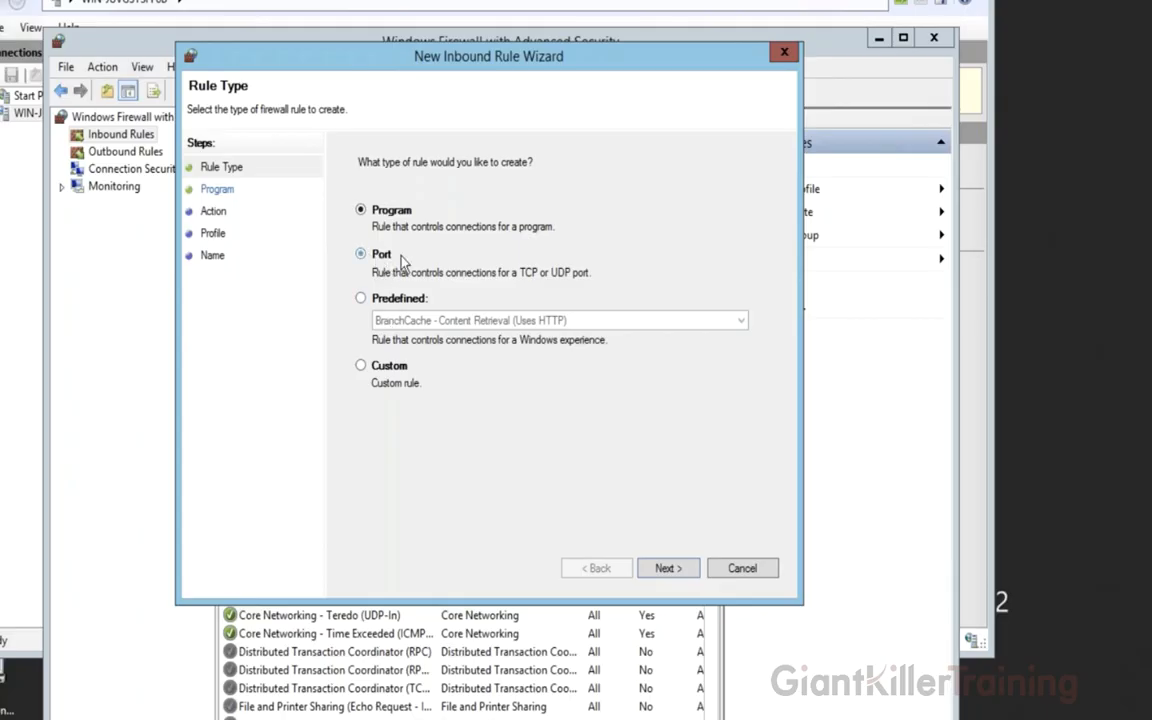
left_click(375, 258)
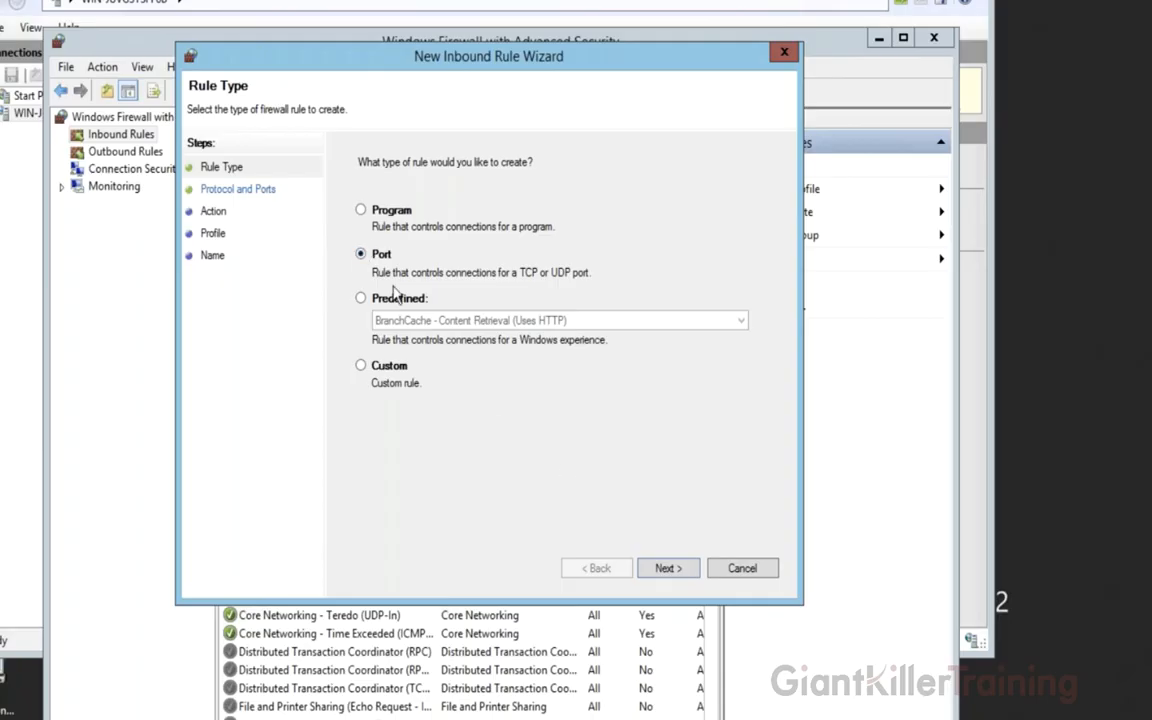
left_click(667, 569)
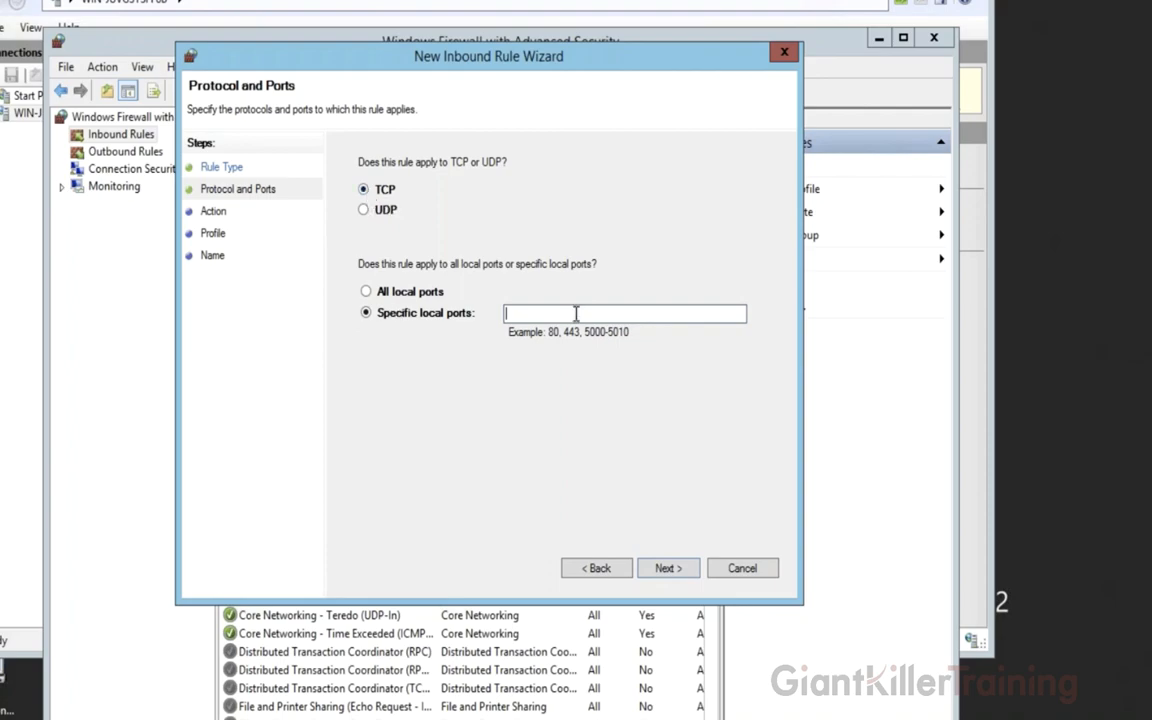
- Check the port in the Management Service settings, set the rule's specific local port to 8172, and continue to the action settings
type("1872")
key("alt+Tab")
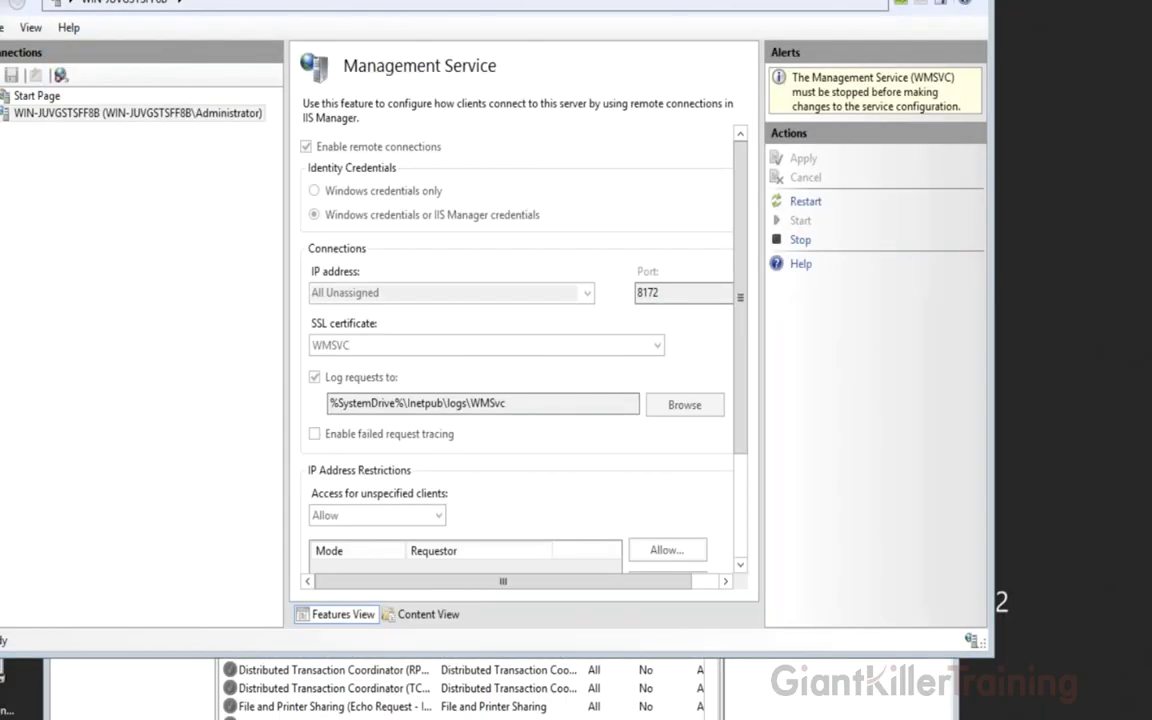
key("alt+Tab")
key("BackSpace")
key("BackSpace")
key("BackSpace")
key("BackSpace")
type("8")
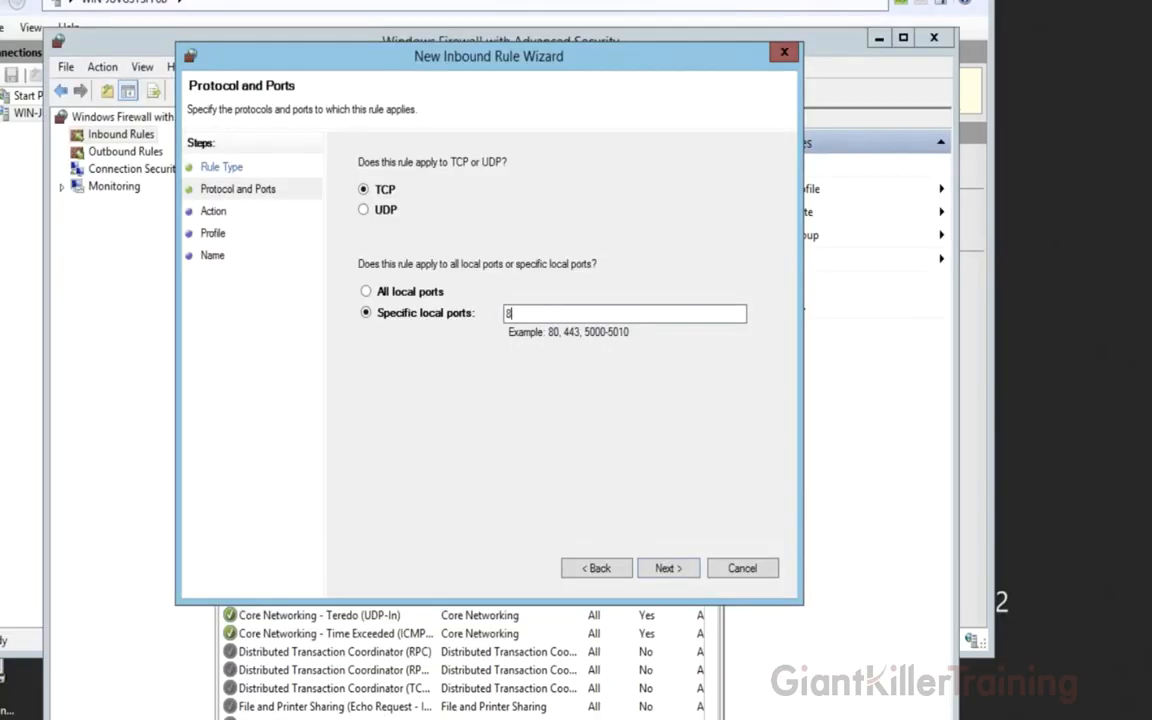
type("172")
left_click(670, 576)
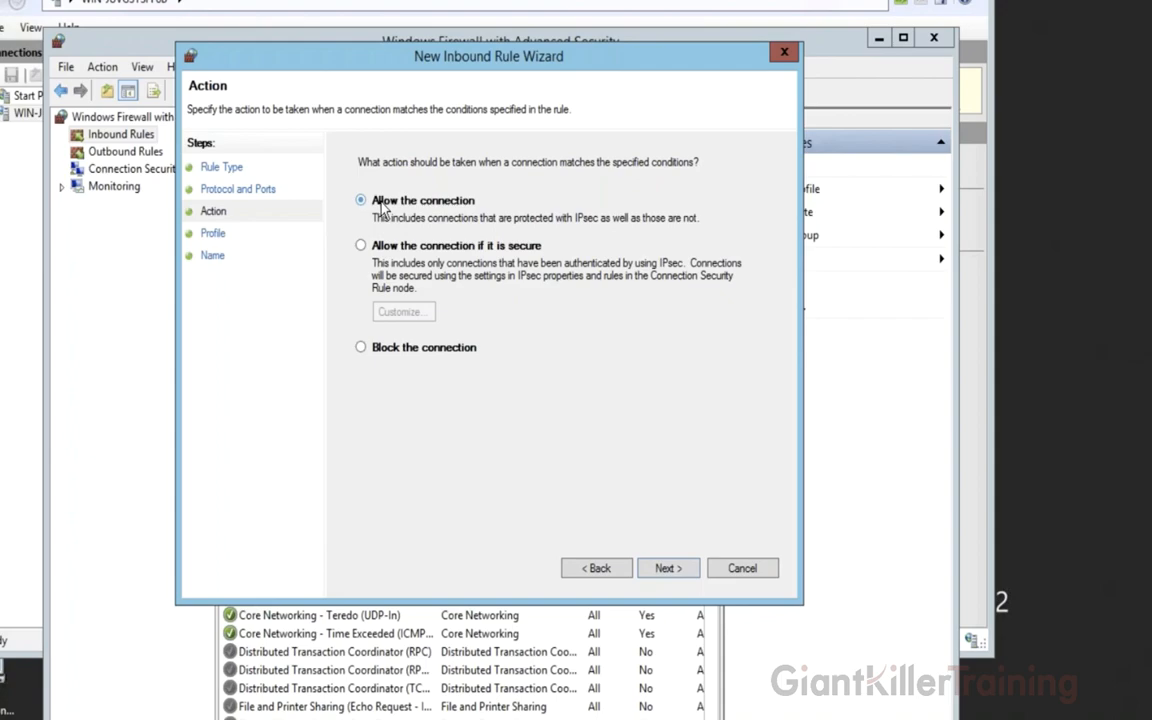
- Allow the connection for the Domain, Private and Public profiles, enter the rule name "Port 8172 Alpha Web", and cancel the wizard
left_click(669, 567)
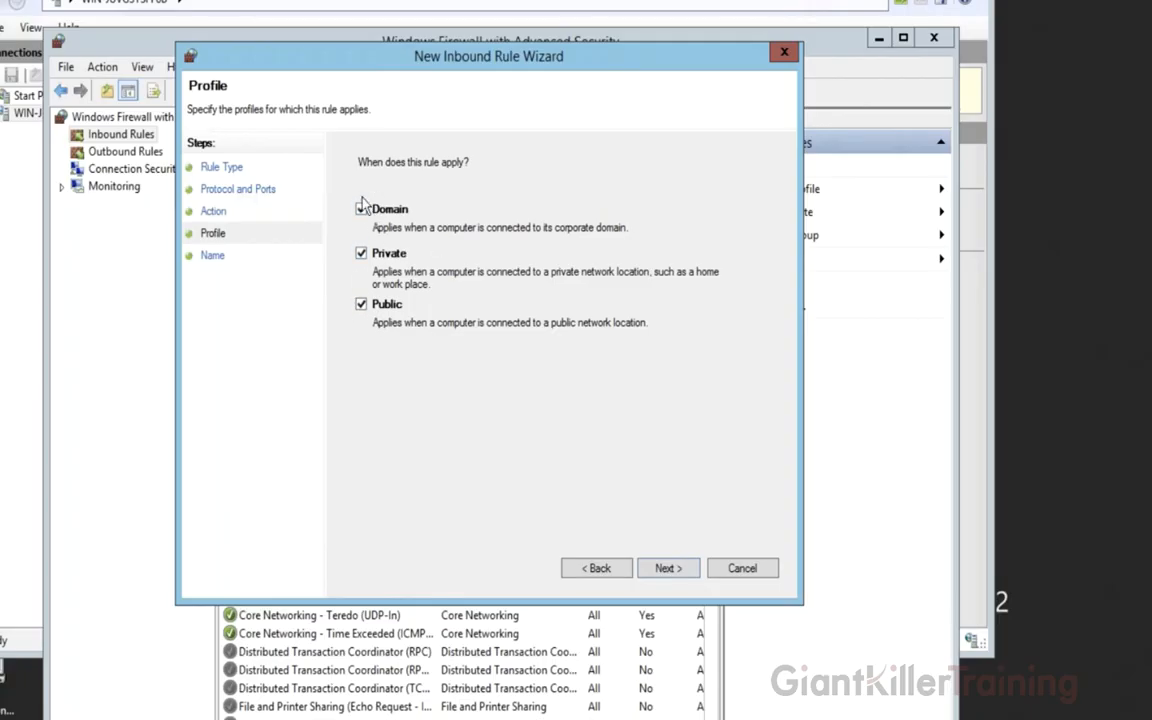
left_click(665, 568)
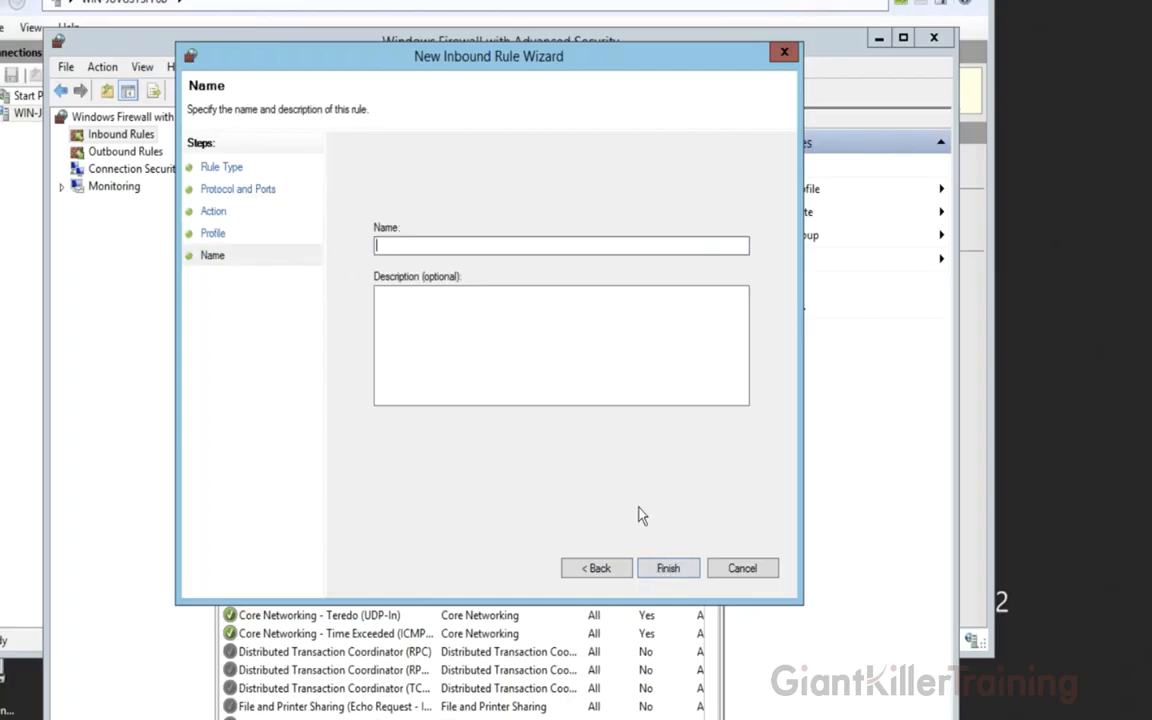
type("Port 8")
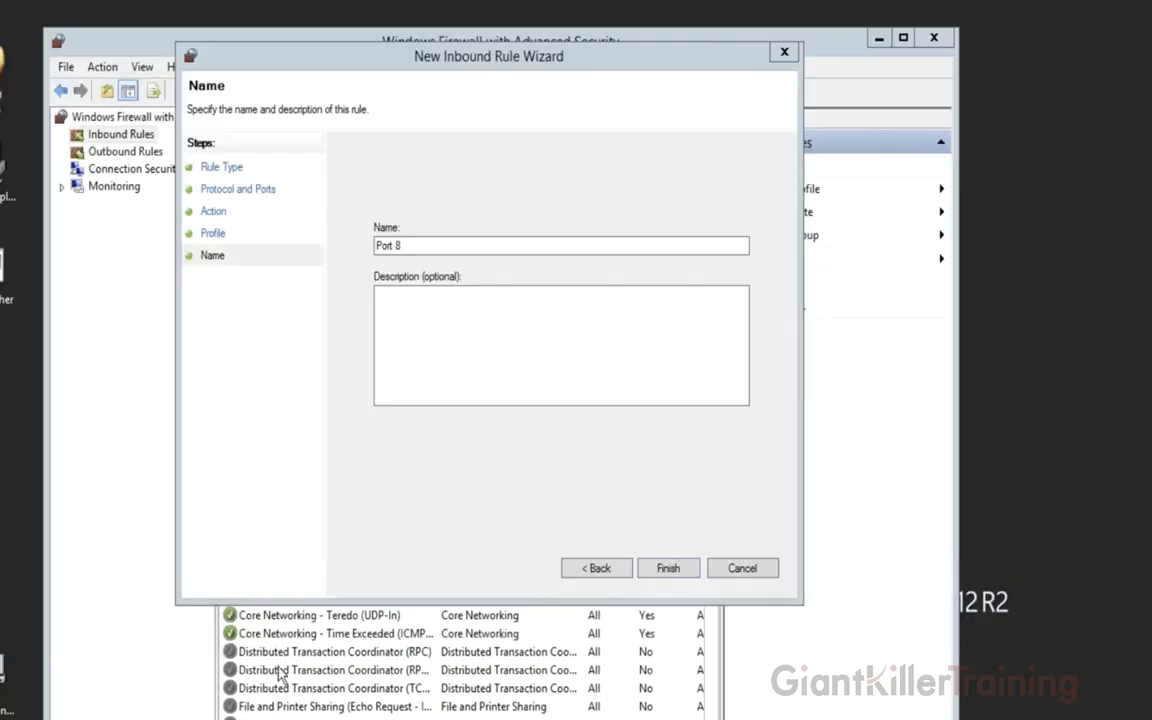
type("1")
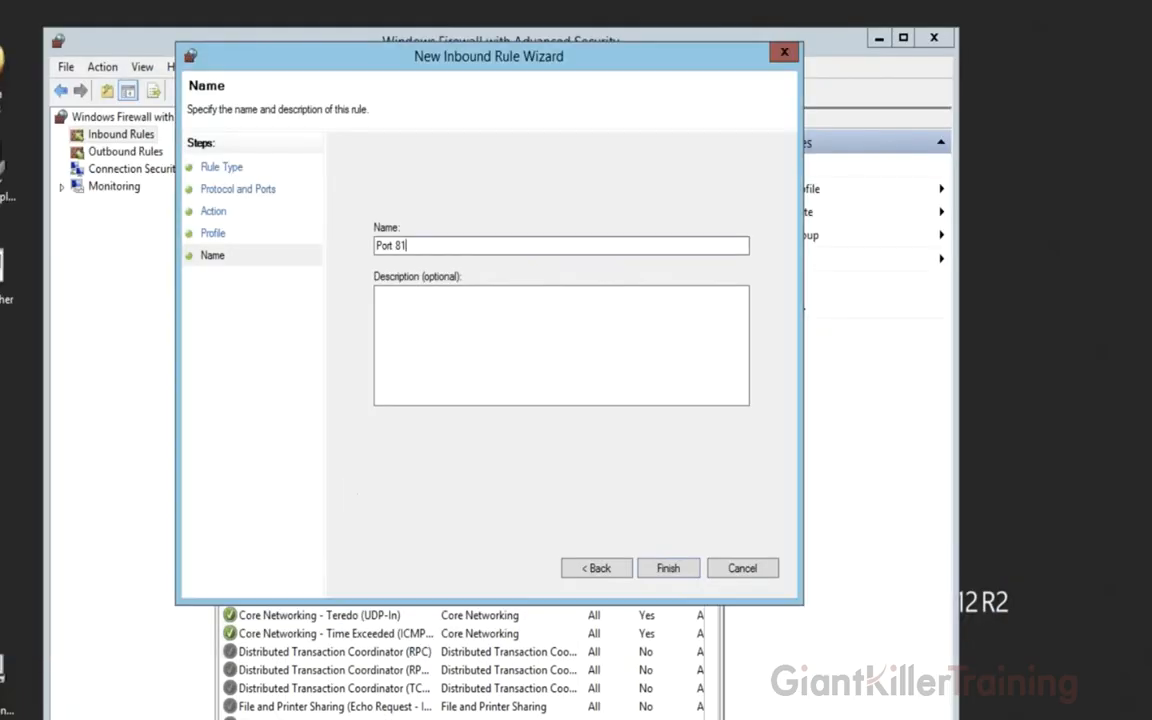
type("72 Alpha Web Po")
key("BackSpace")
key("BackSpace")
key("BackSpace")
left_click(740, 568)
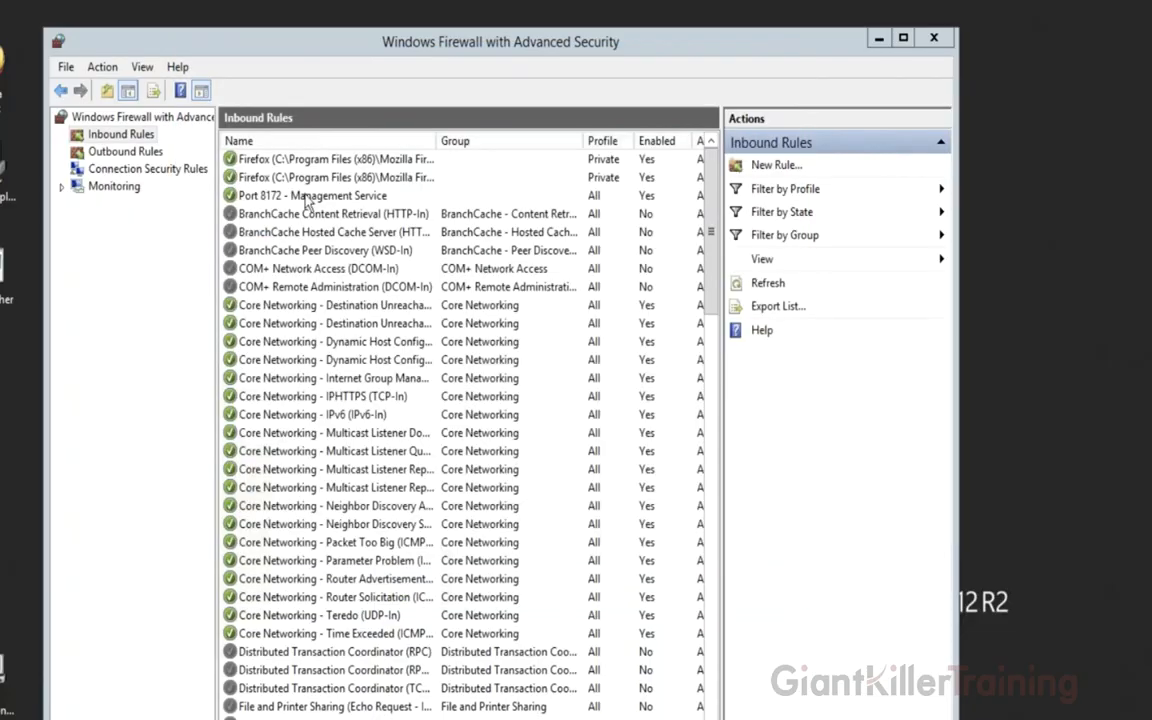
- Review the Port 8172 - Management Service rule's properties, including the Remote Computers restrictions, and close them without changes
left_click(268, 198)
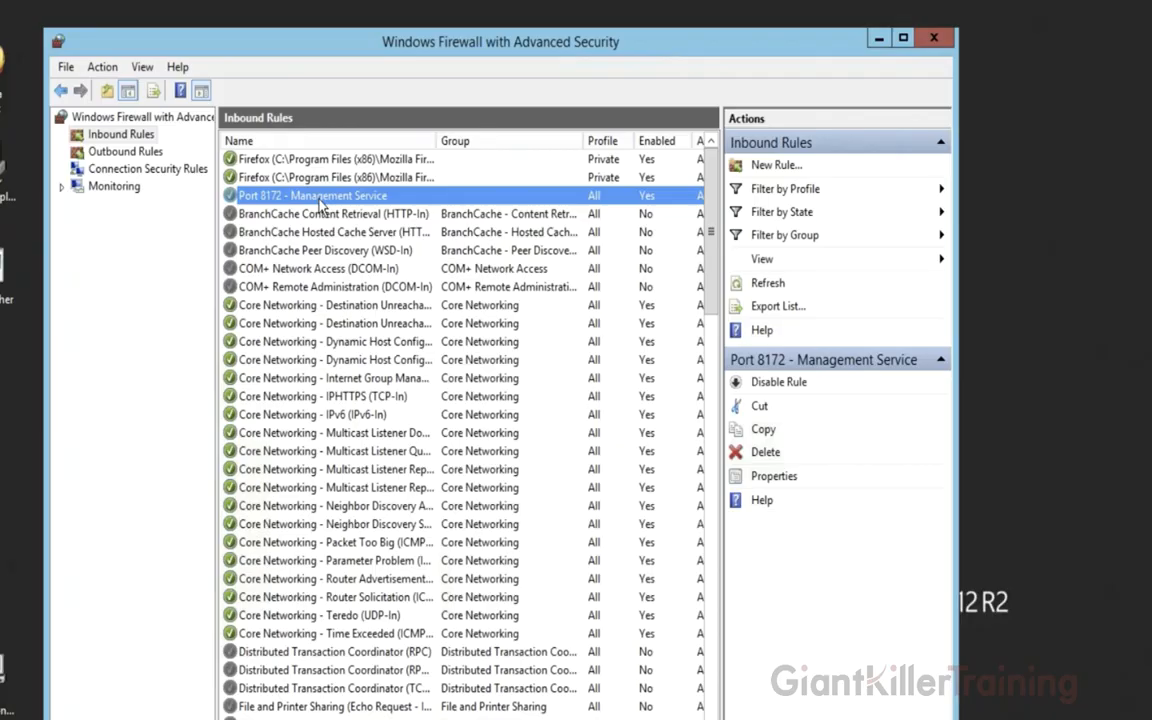
left_click(236, 716)
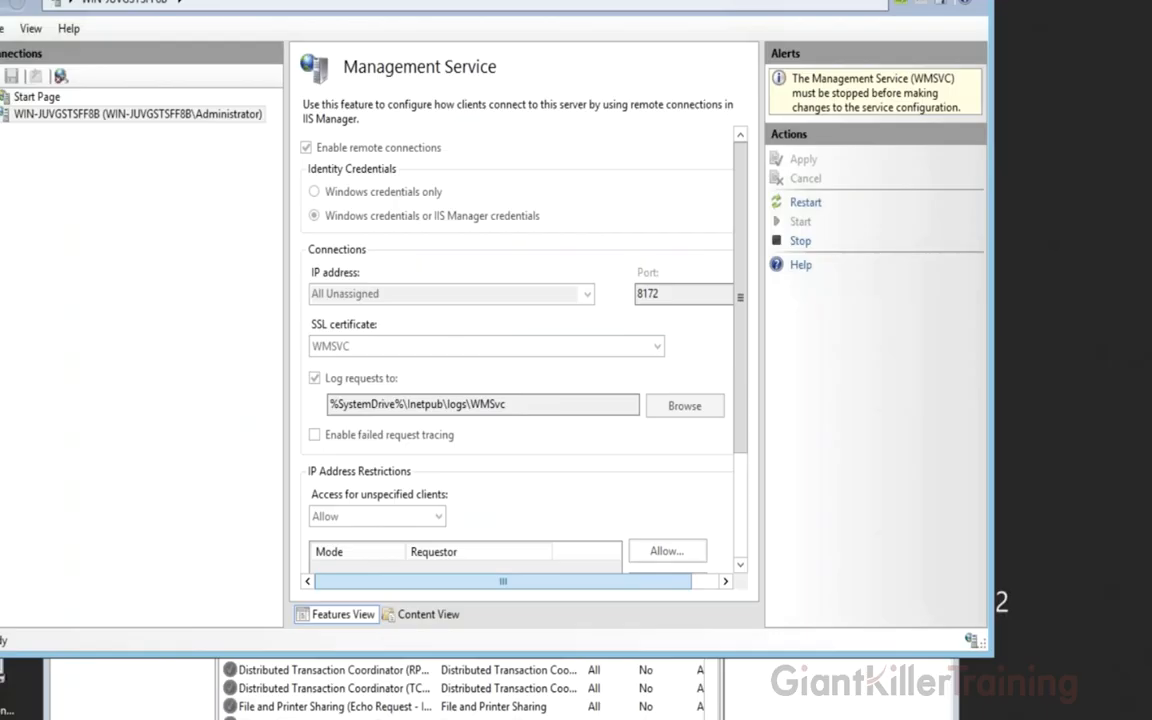
left_click(218, 712)
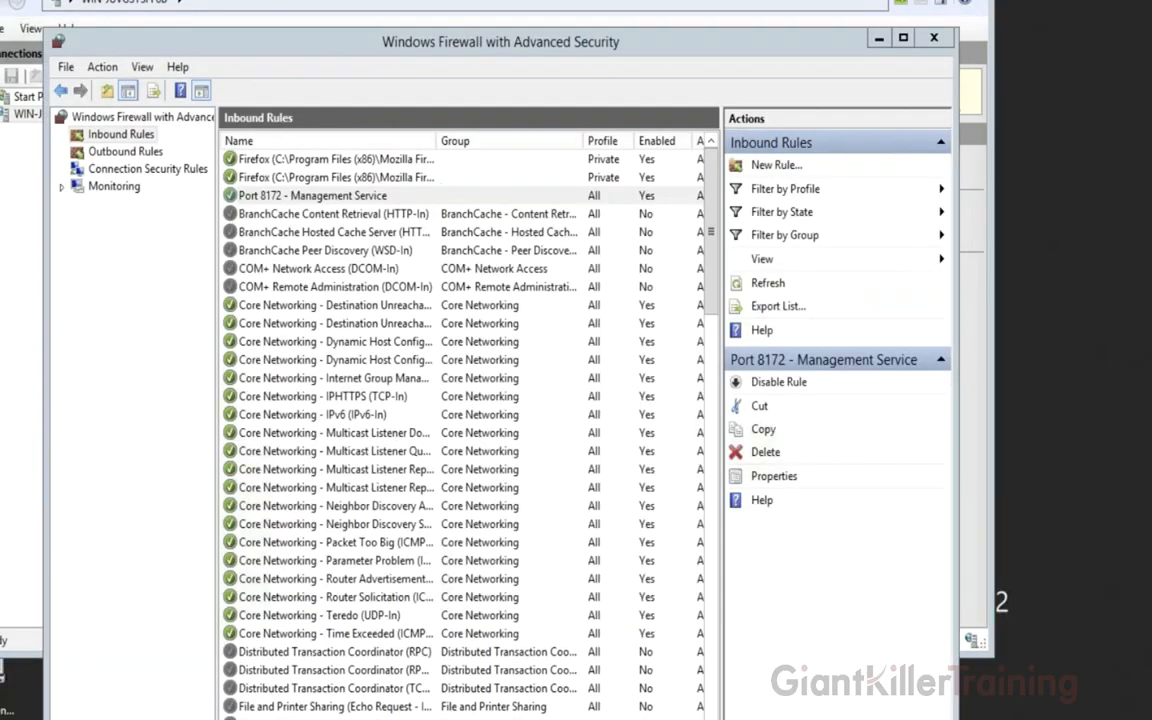
double_click(381, 195)
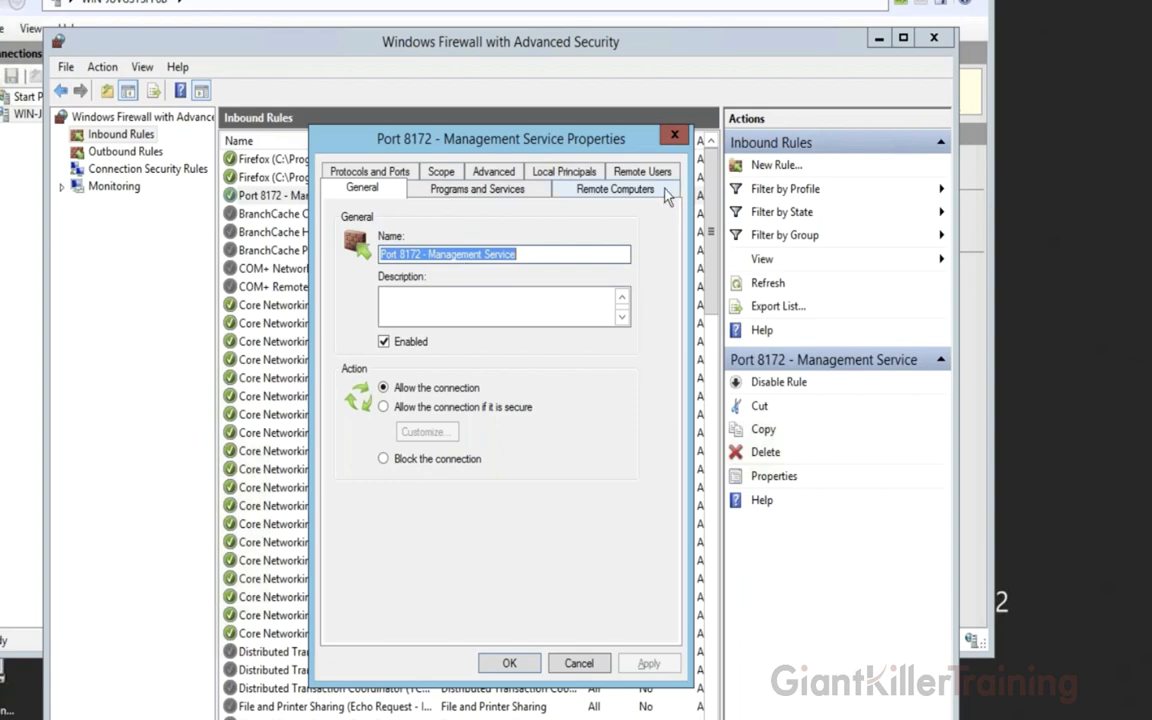
left_click(612, 188)
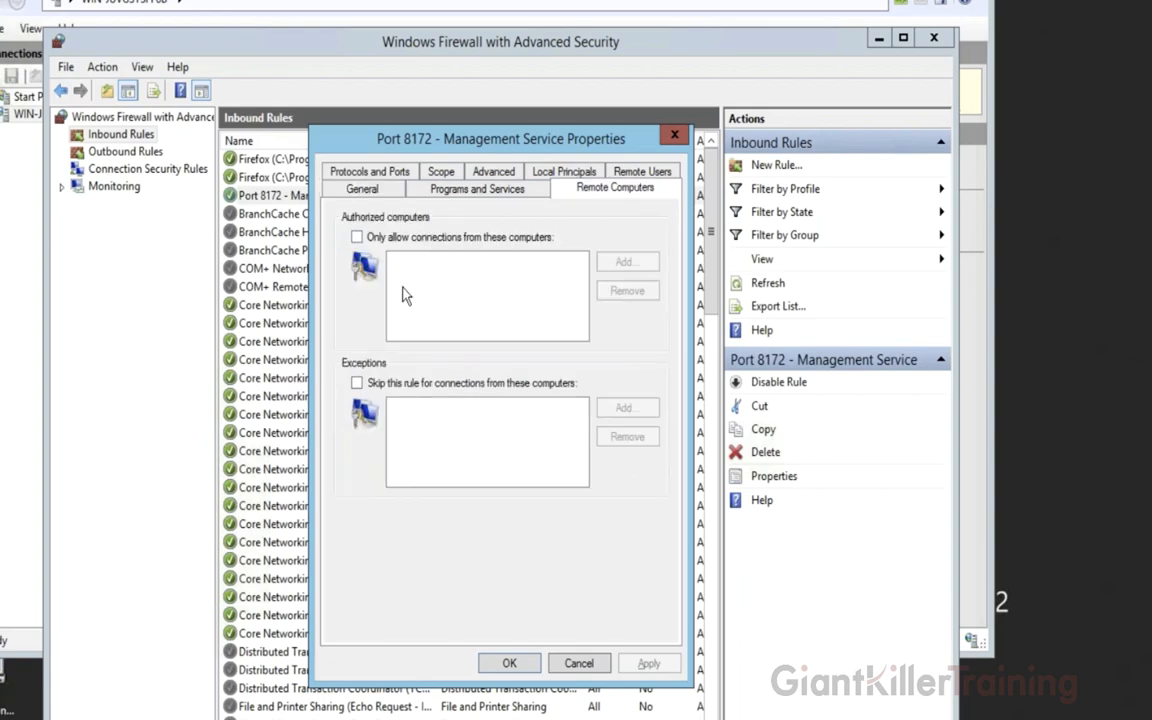
left_click_drag(366, 129, 421, 174)
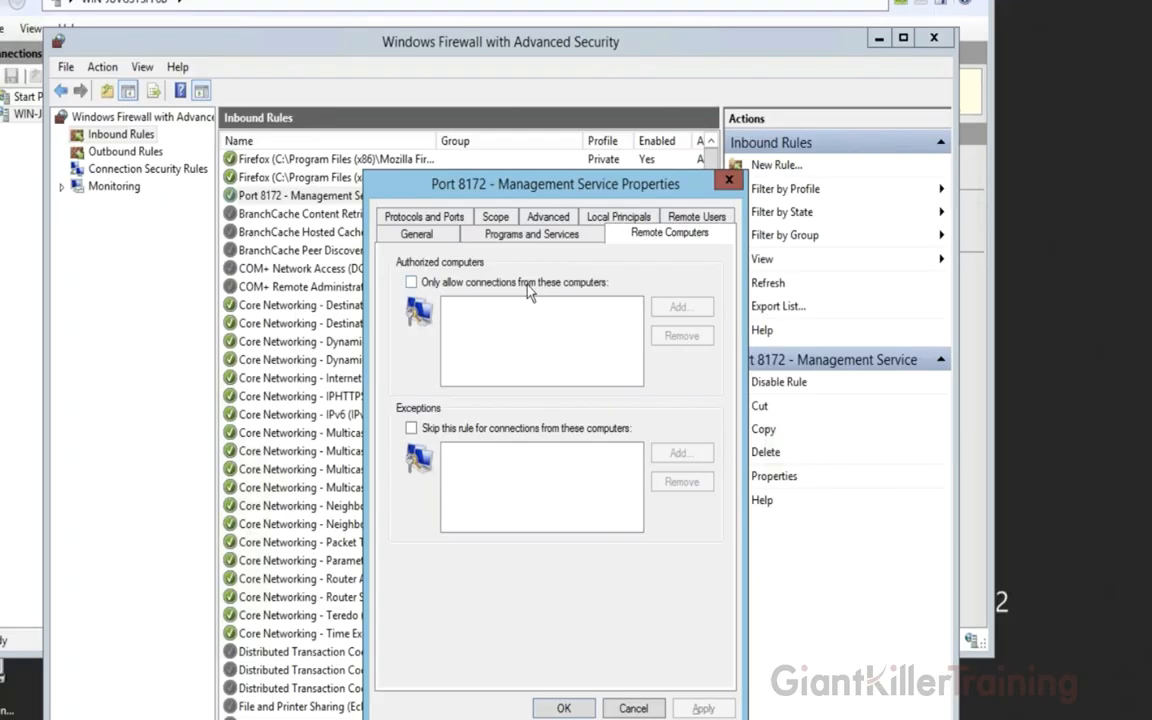
left_click(640, 706)
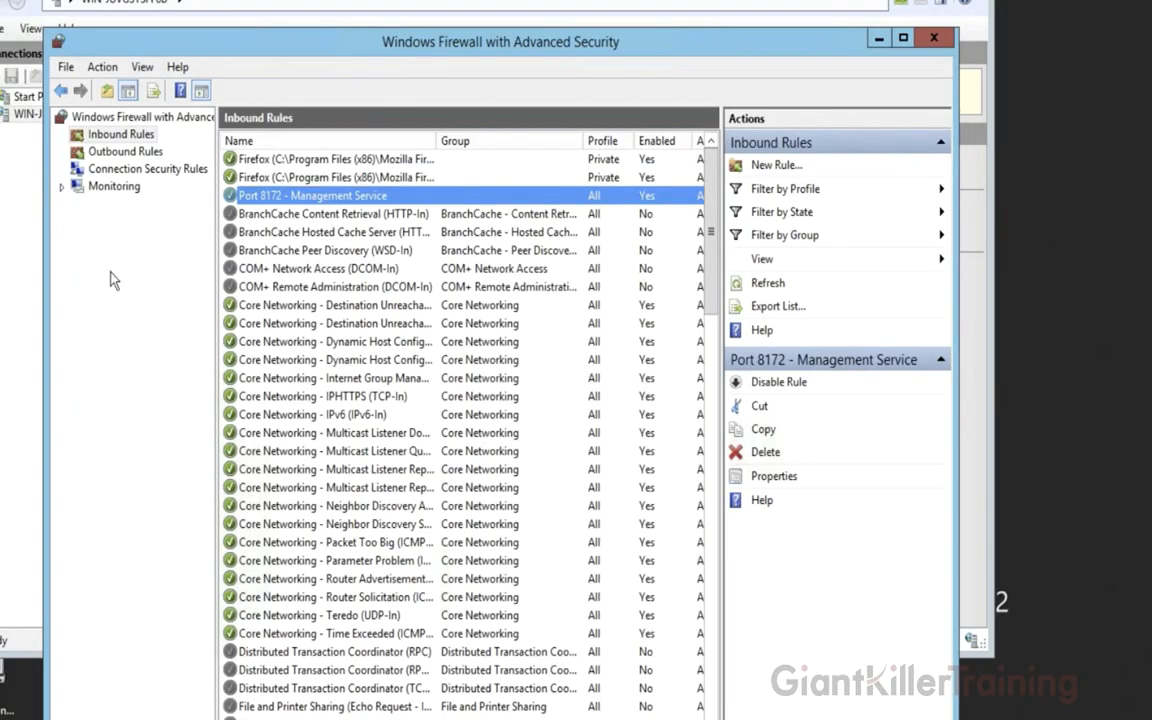
- Return to the server's home page in IIS Manager and view the Alpha Anywhere License Information
left_click(37, 356)
double_click(170, 114)
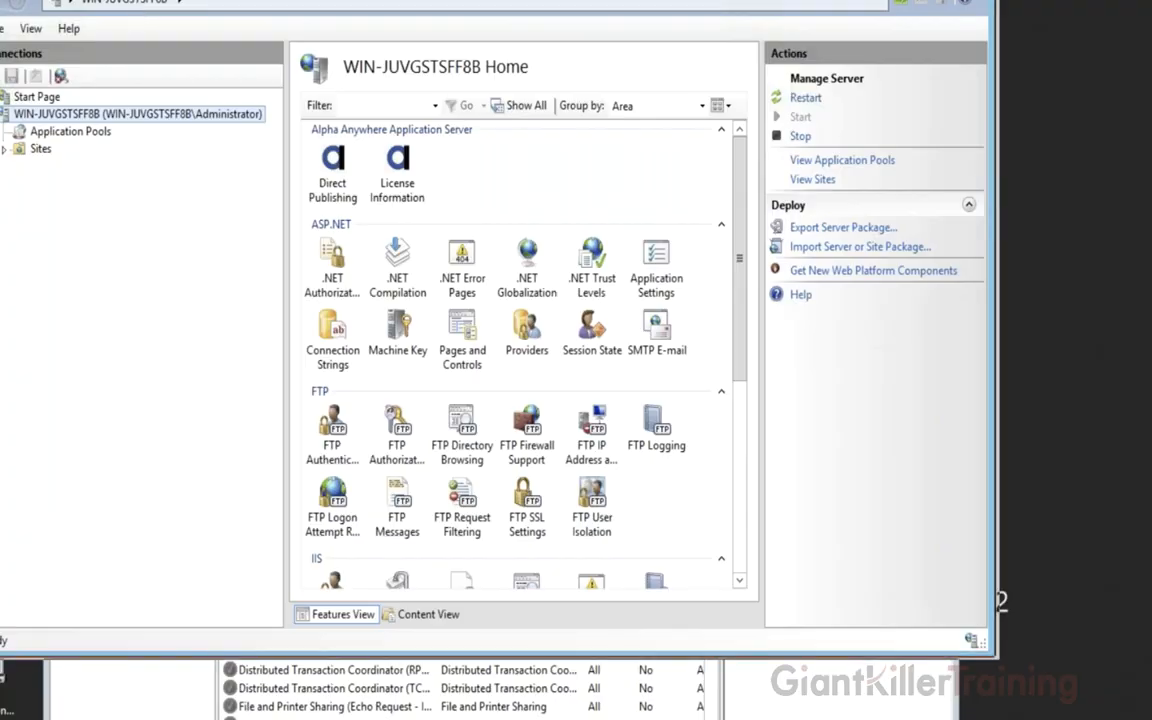
left_click_drag(500, 0, 564, 4)
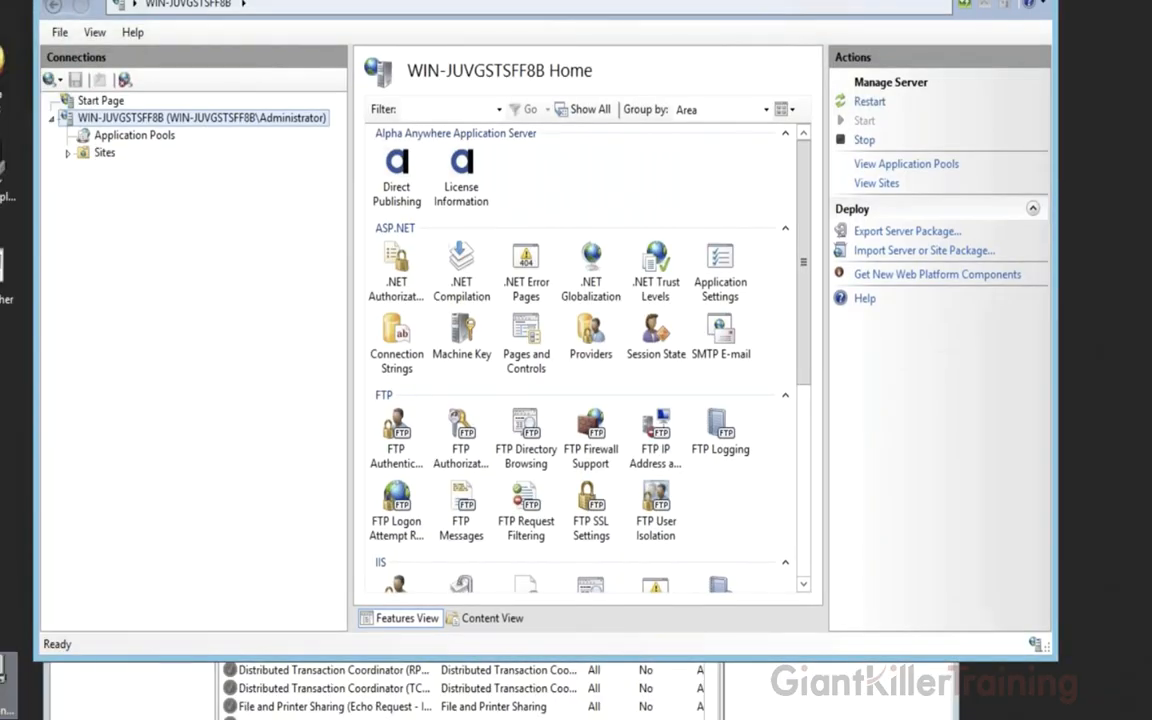
double_click(471, 190)
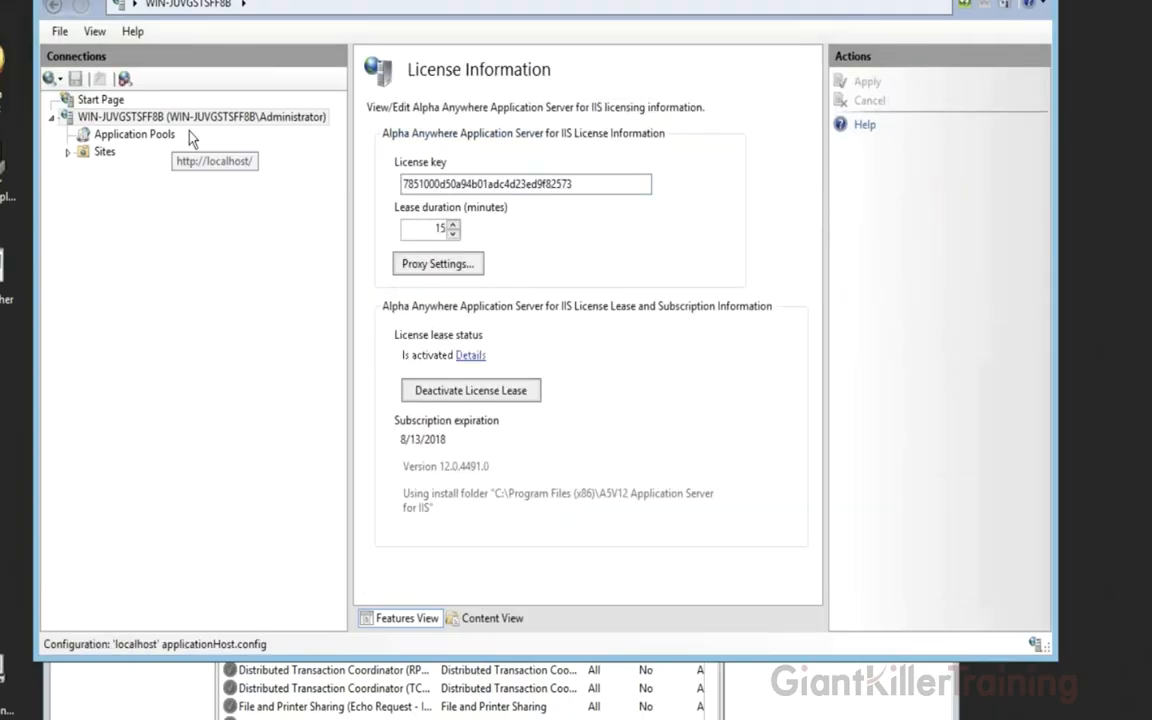
- Check the users and groups allowed to publish in Direct Publishing, and return to the server's home page
left_click(316, 118)
double_click(397, 165)
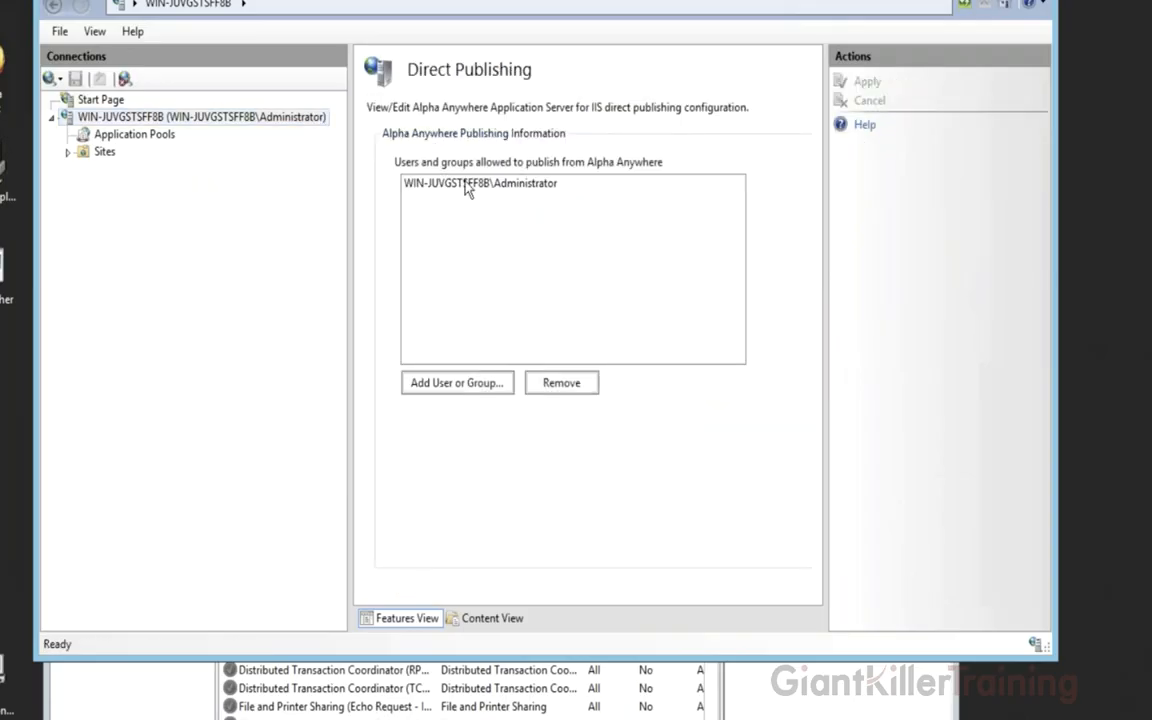
left_click(466, 187)
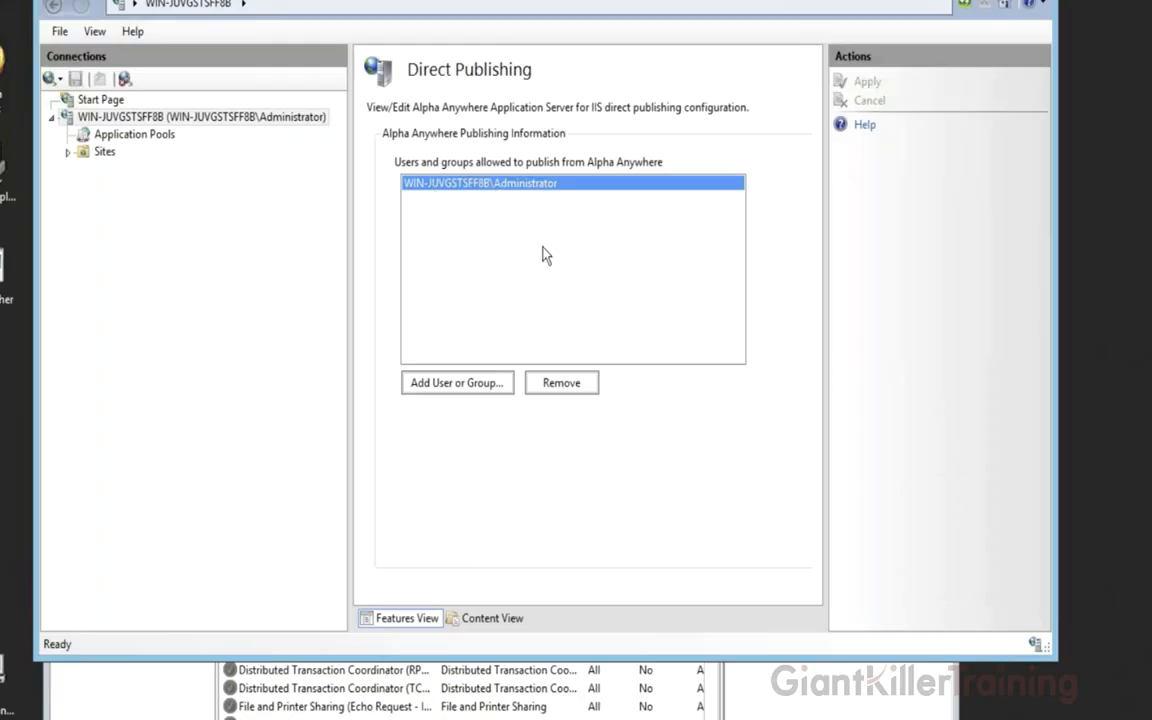
left_click(157, 118)
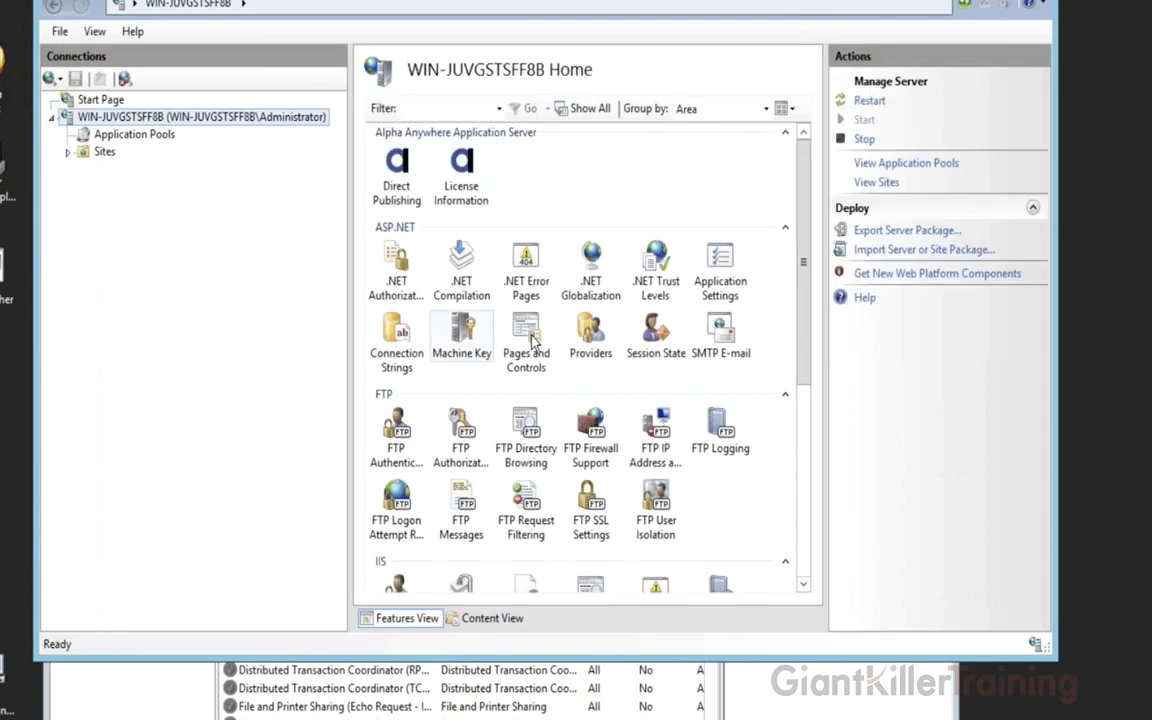
- Open the Web Platform Installer from the server's Management features and search it for "web deploy 5.2"
scroll(810, 478, "down", 5)
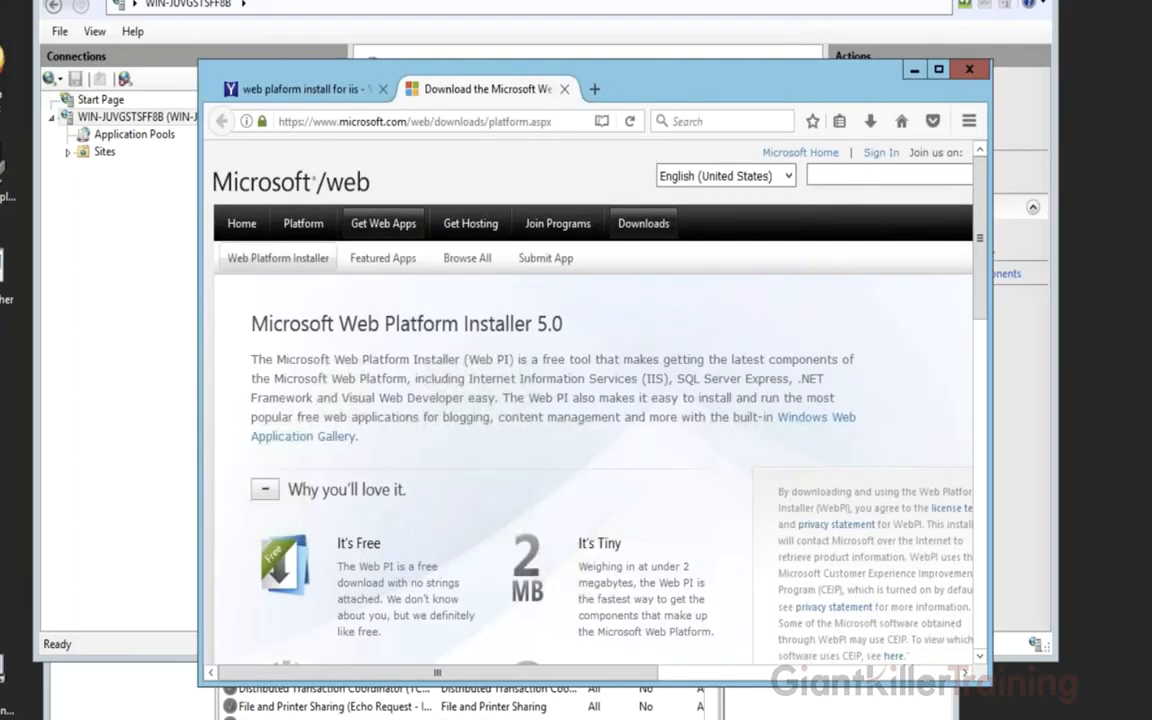
left_click(430, 48)
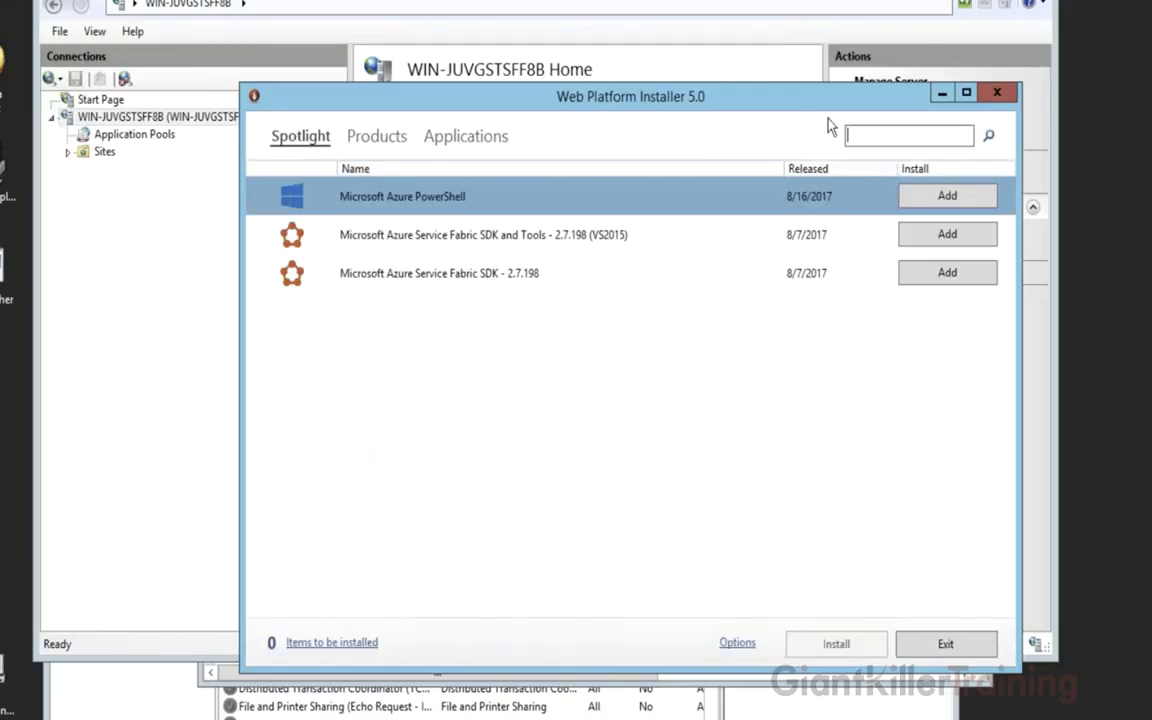
type("web deploy 5.2")
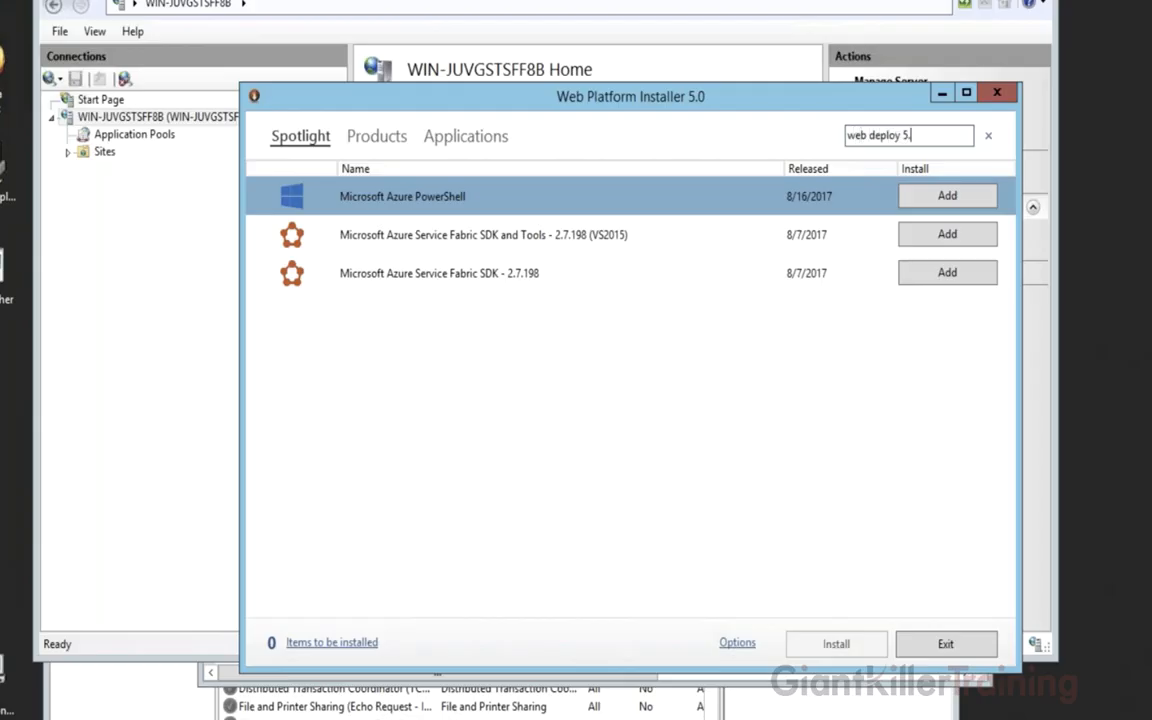
key("Return")
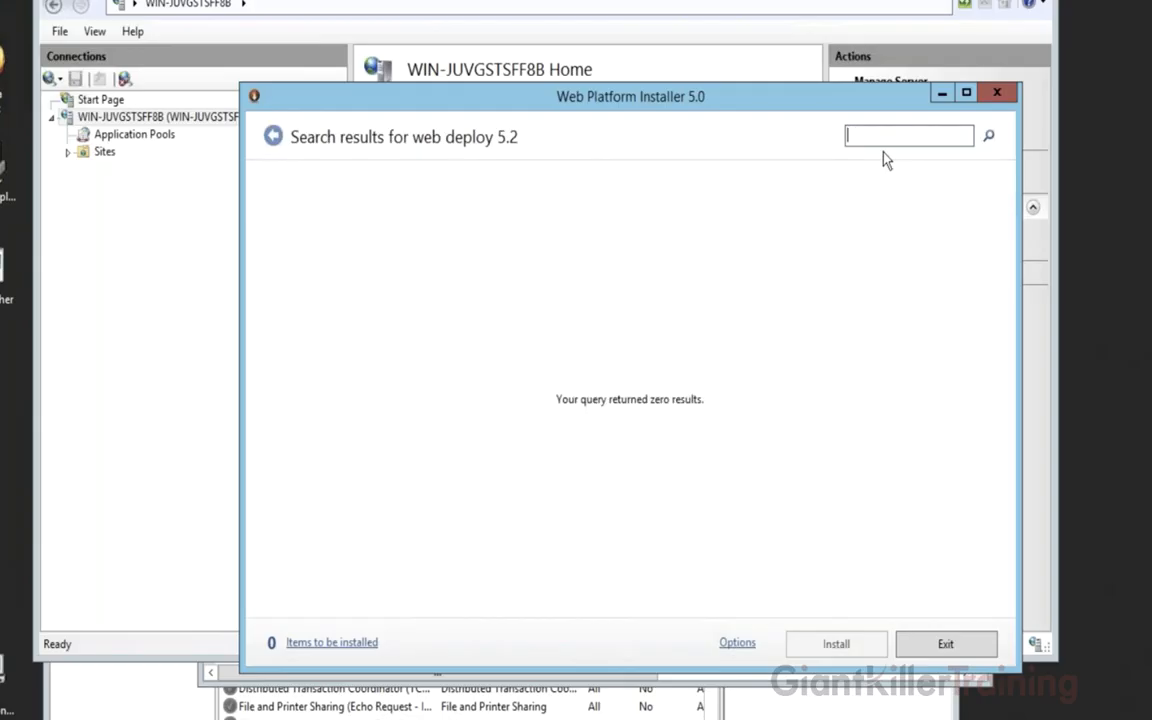
- Search the Web Platform Installer for "web deploy" without a version number
type("web deploy")
key("BackSpace")
key("BackSpace")
key("BackSpace")
key("BackSpace")
type("ploy")
key("Return")
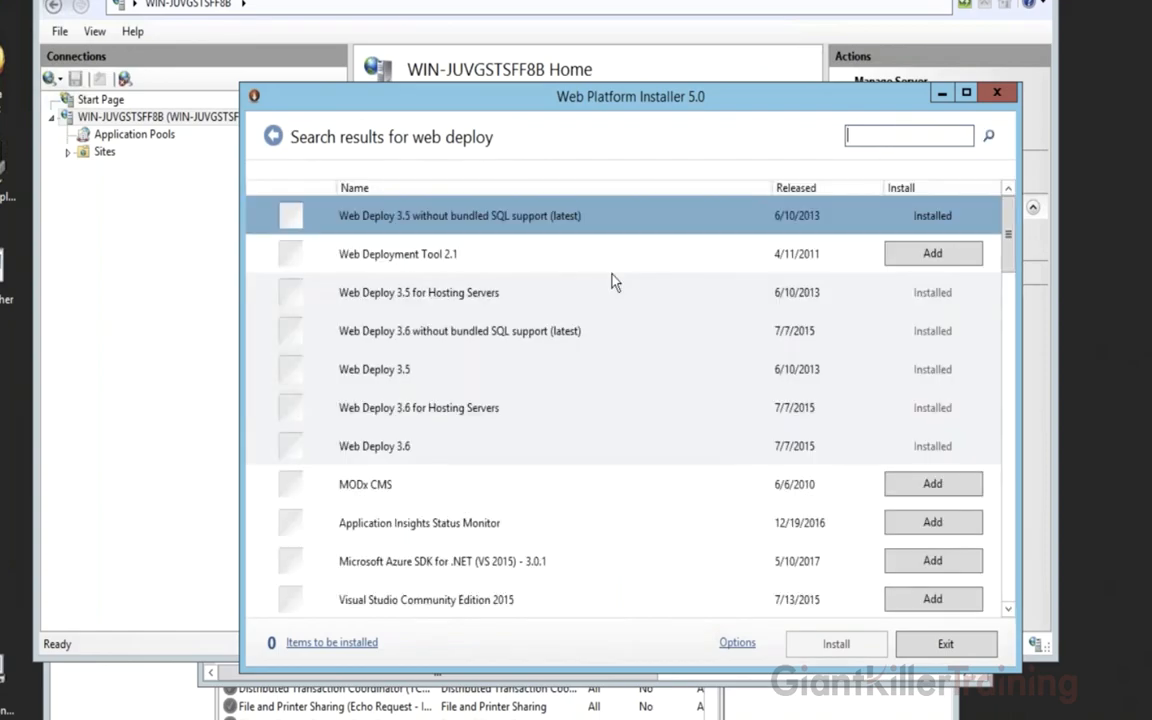
- Search for "web deploy 3.5", check the install status of Web Deploy 3.5, and exit the Web Platform Installer
left_click(430, 367)
type("web deplo")
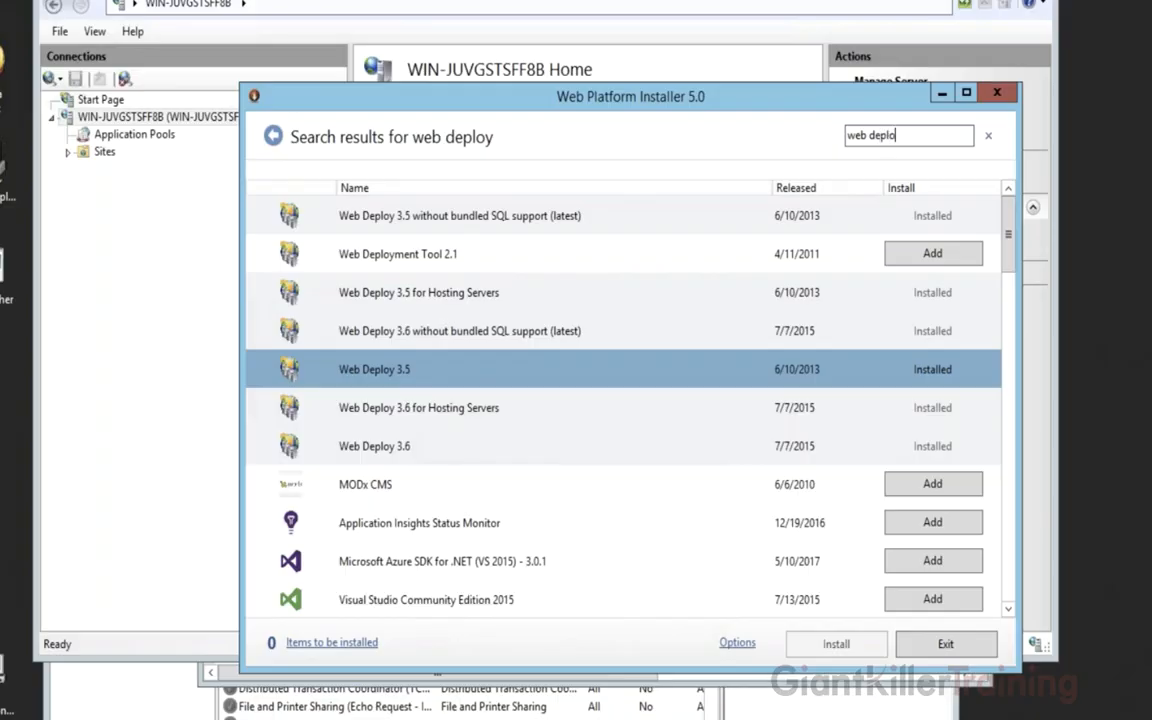
type("y 3.5")
key("Return")
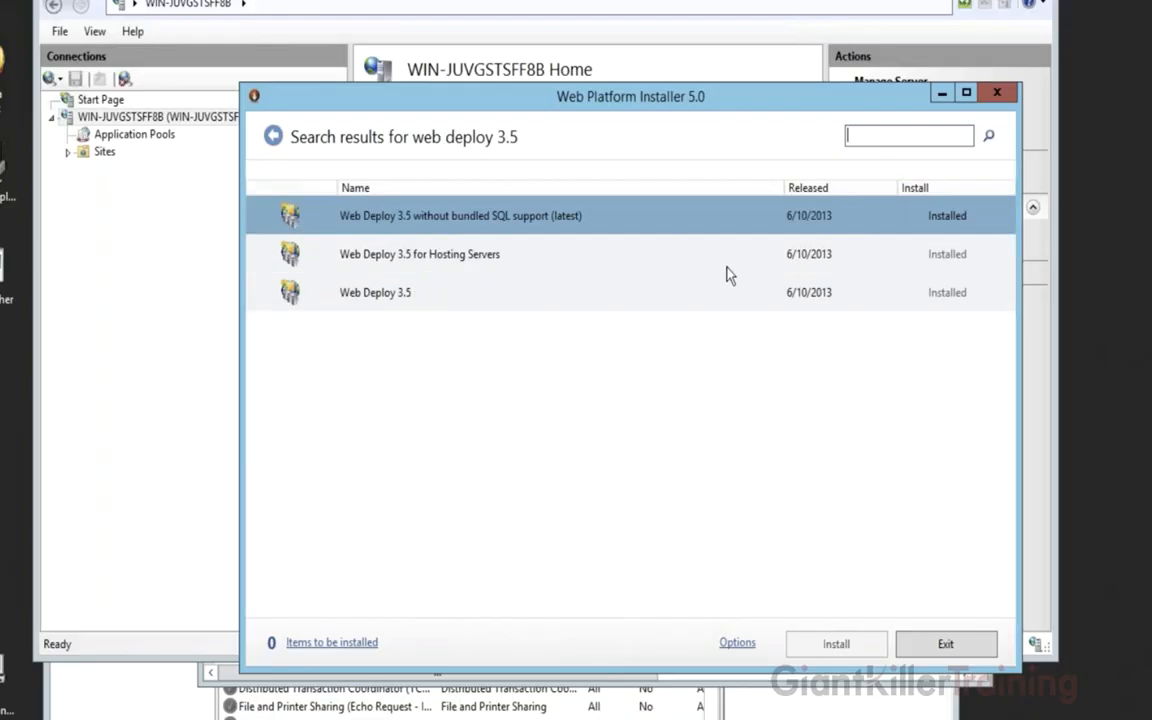
left_click(836, 297)
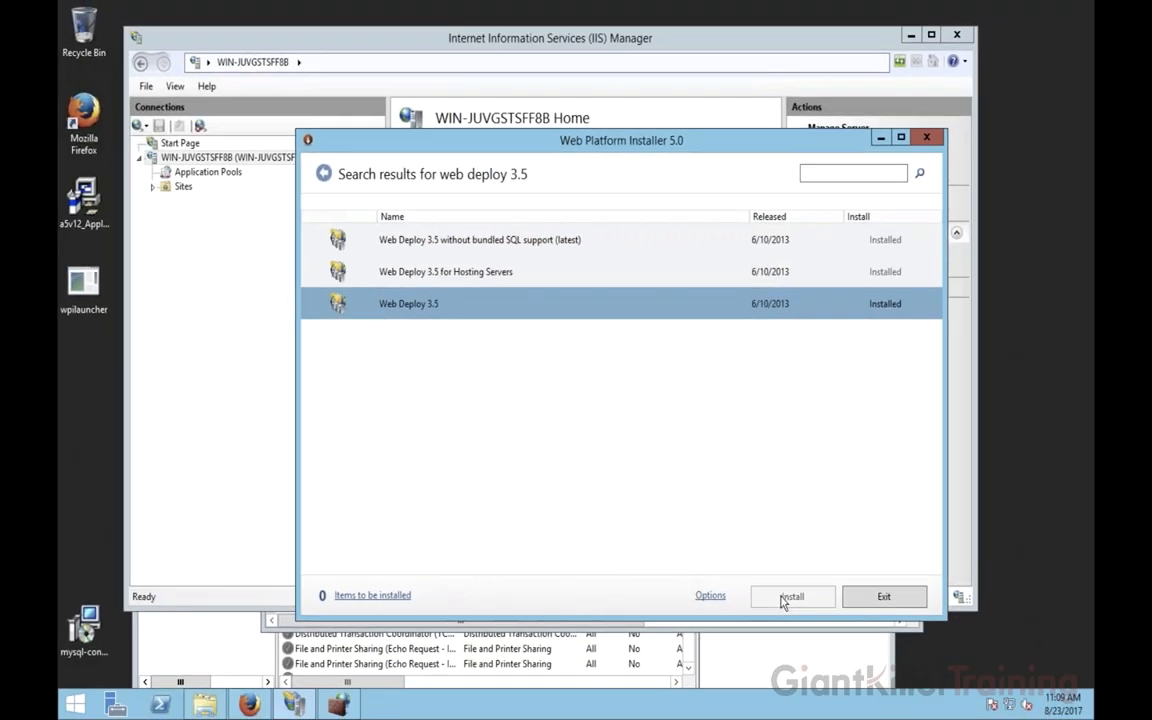
left_click(884, 596)
- Open the server's Management Service feature and review its remote connection, credentials and port settings
left_click(642, 457)
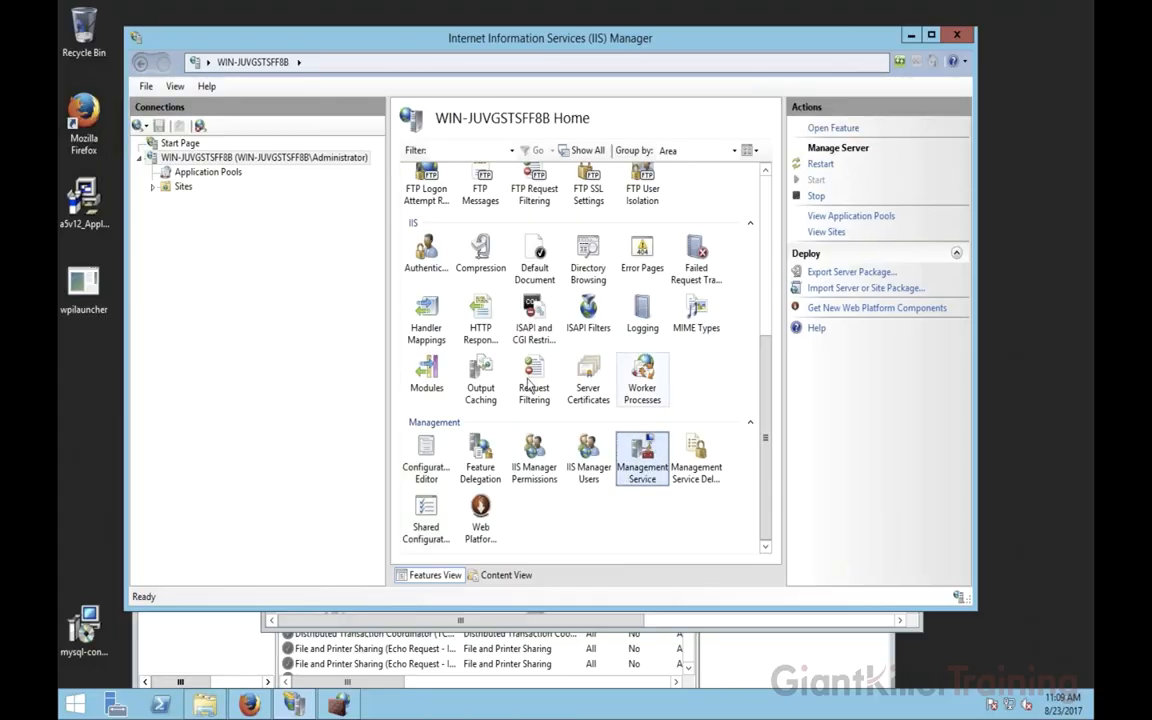
double_click(638, 457)
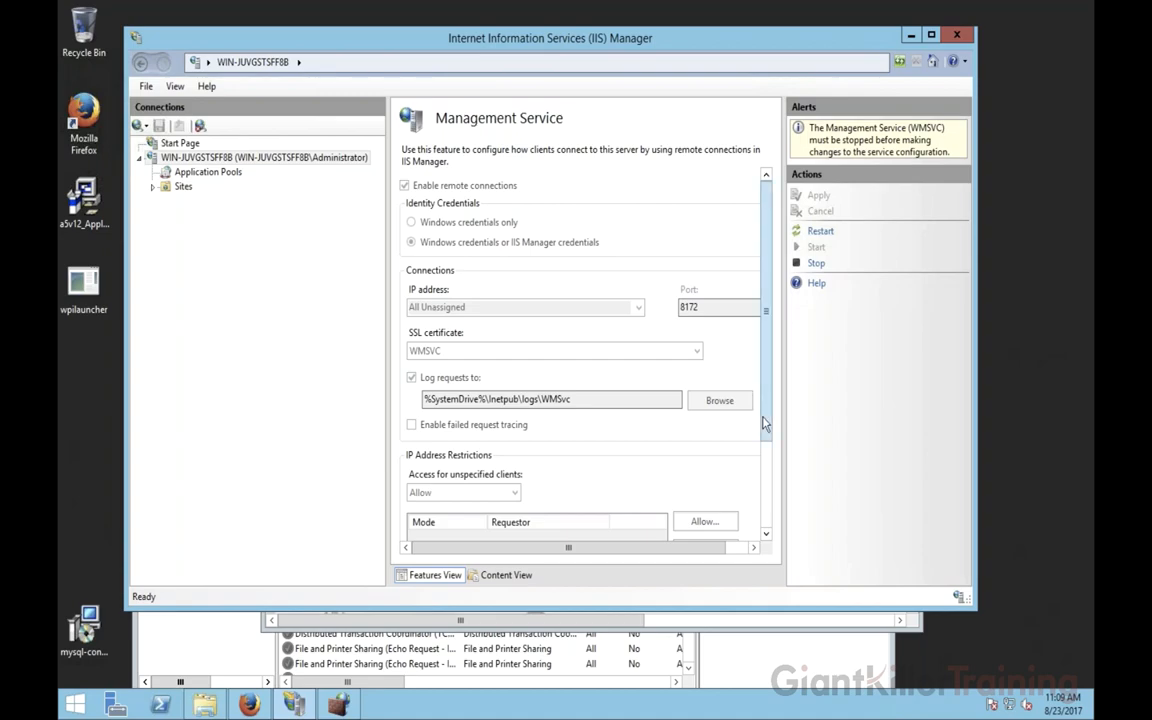
left_click_drag(766, 340, 766, 361)
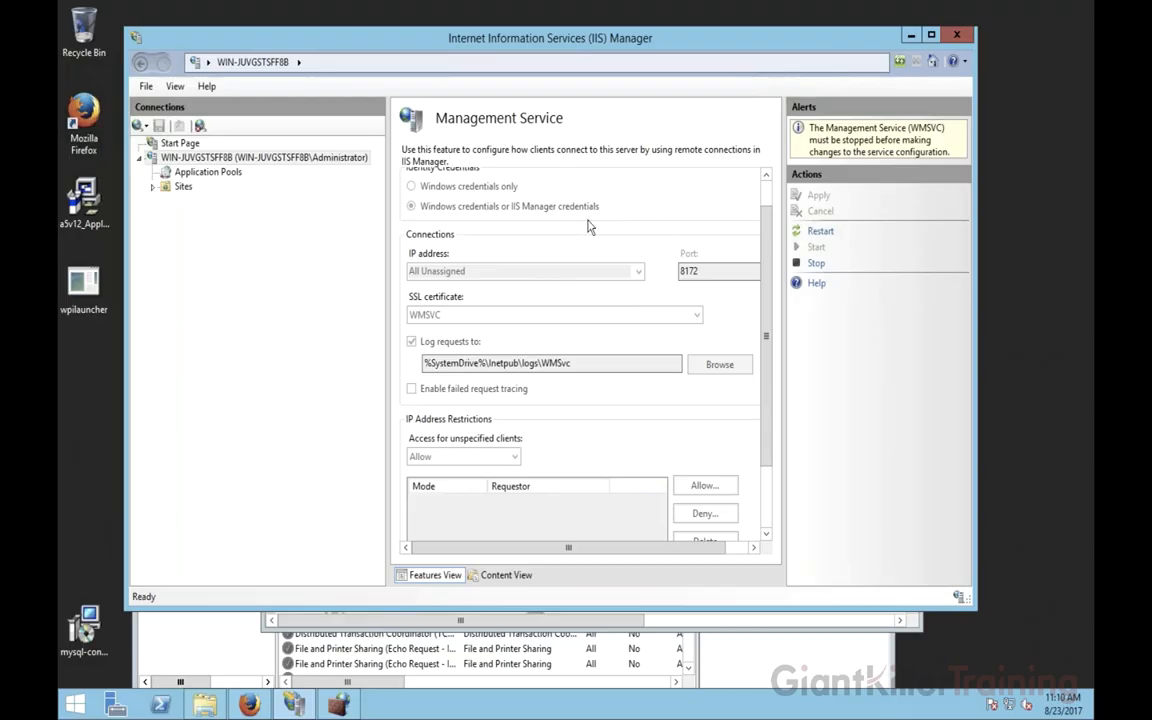
scroll(766, 203, "up", 1)
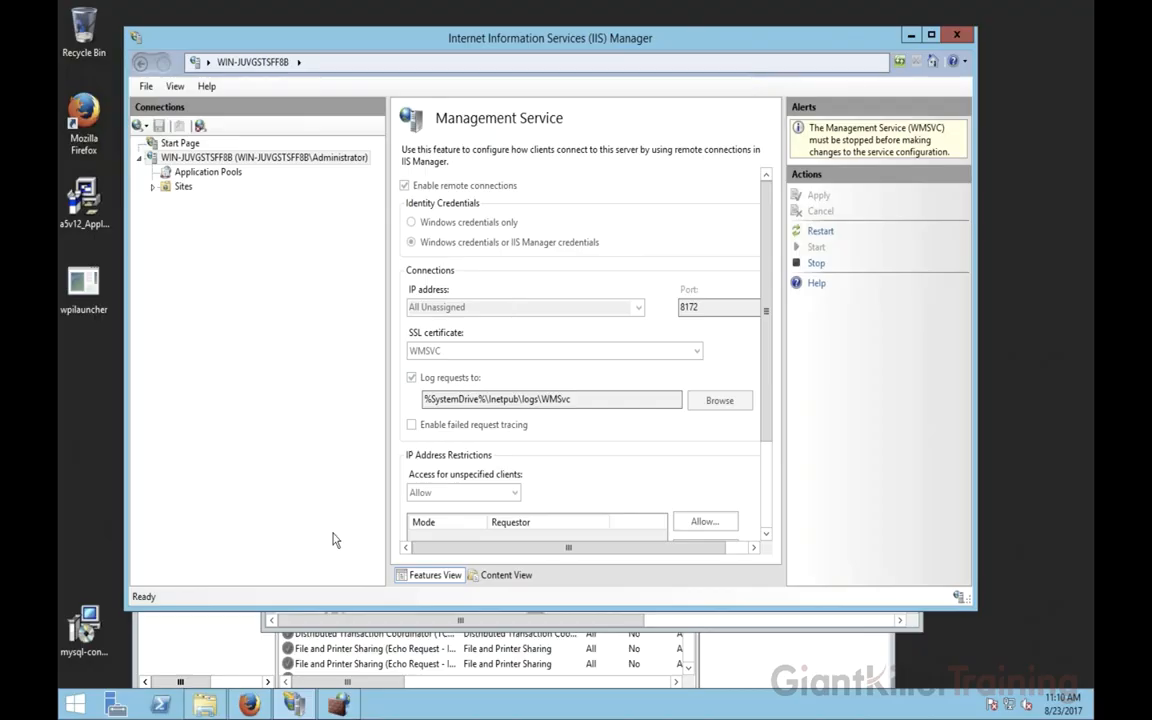
- Switch to Windows Firewall with Advanced Security, review the Port 8172 - Management Service rule's general properties, and close the firewall window
left_click(337, 705)
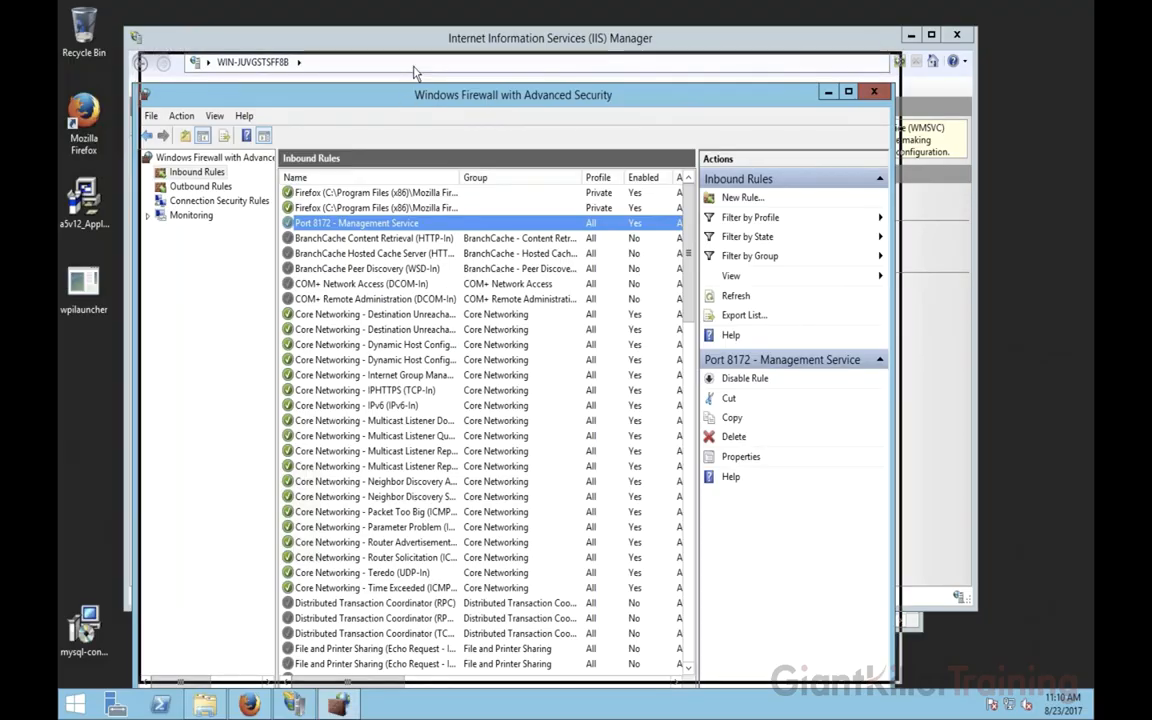
left_click_drag(407, 104, 413, 73)
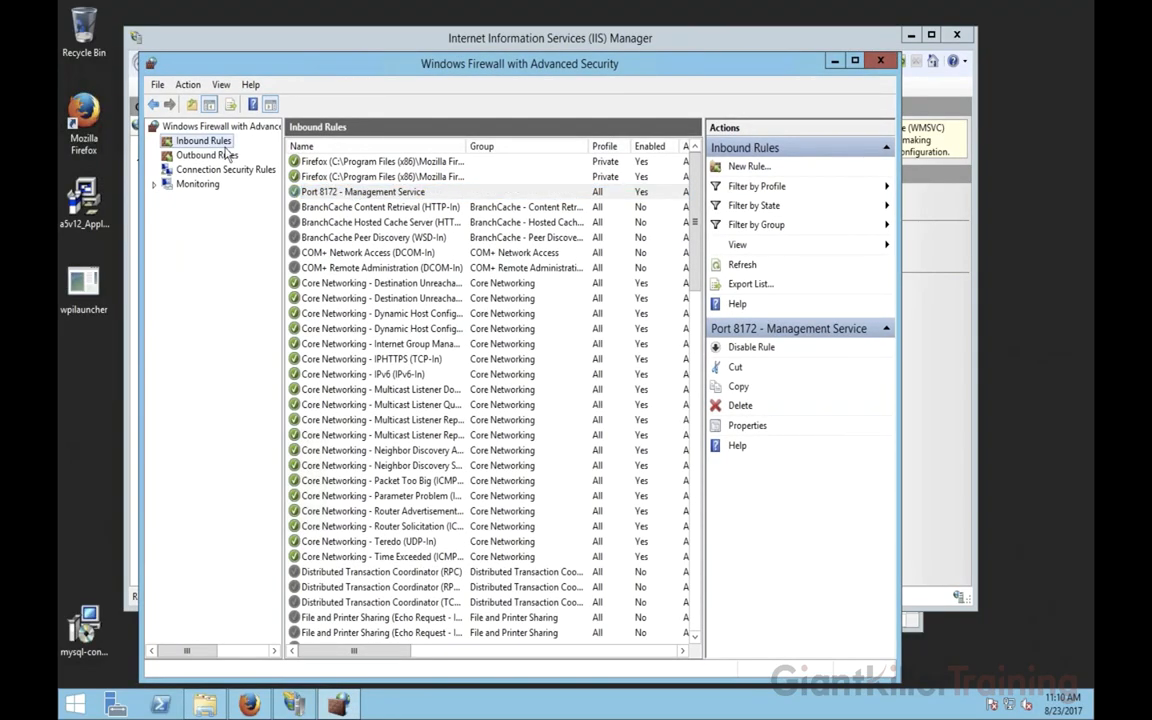
left_click(355, 193)
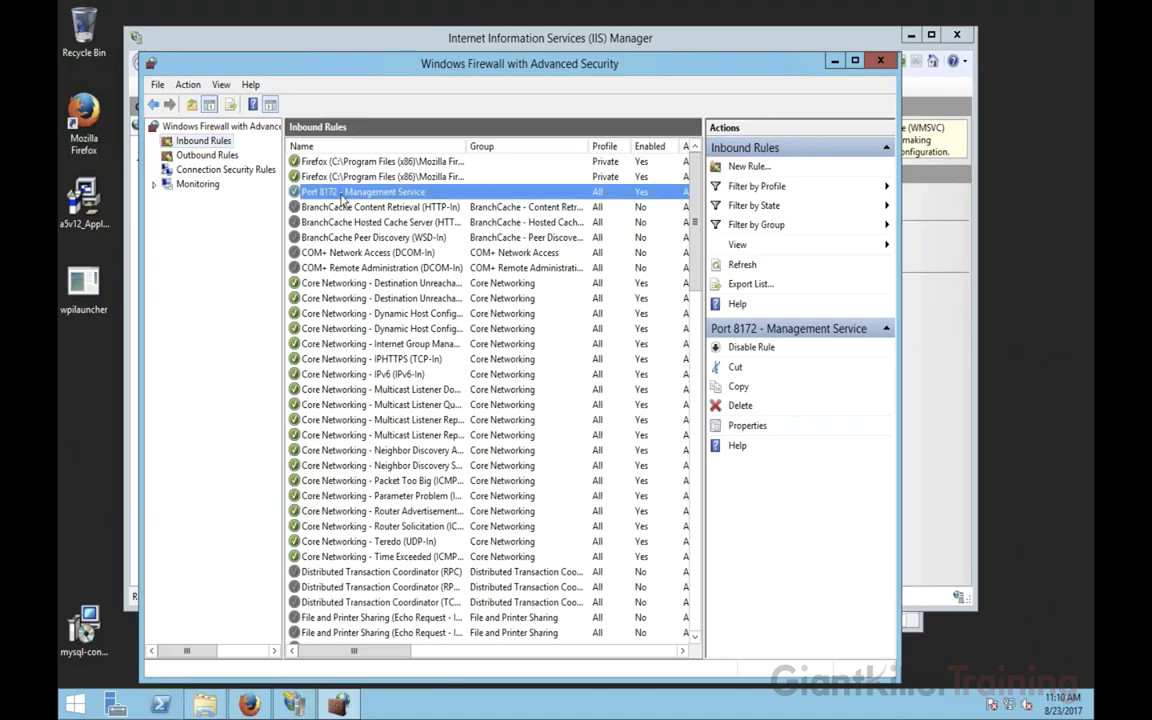
double_click(357, 193)
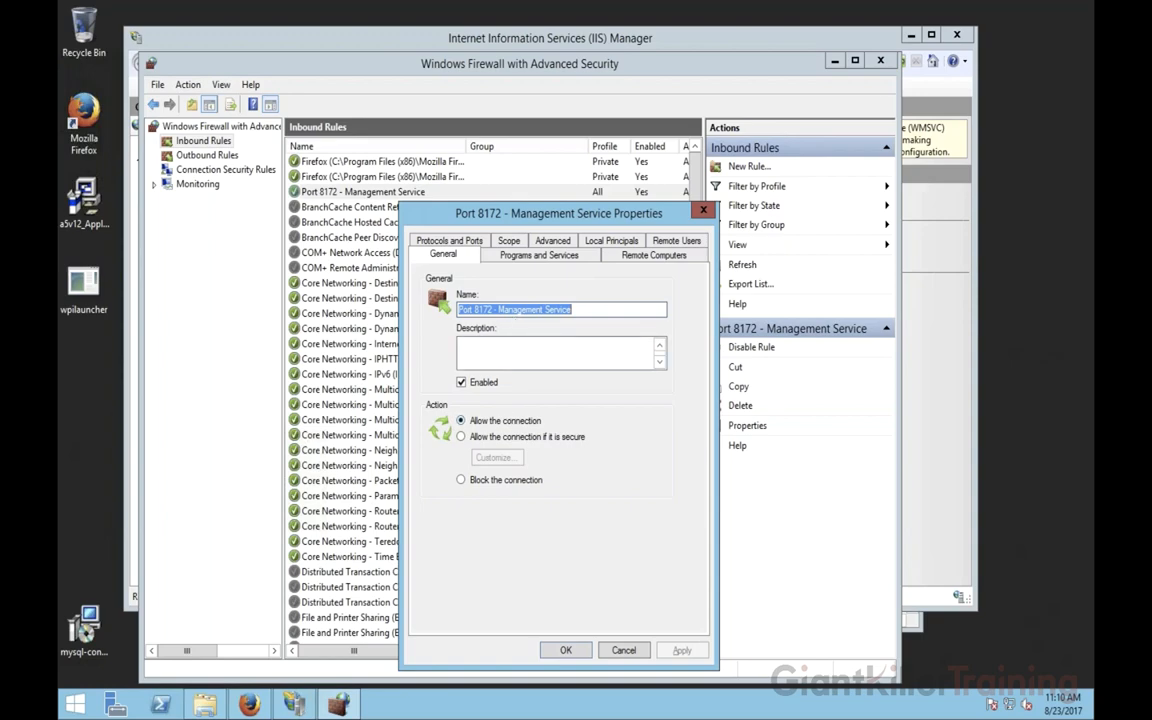
left_click(565, 650)
left_click(880, 61)
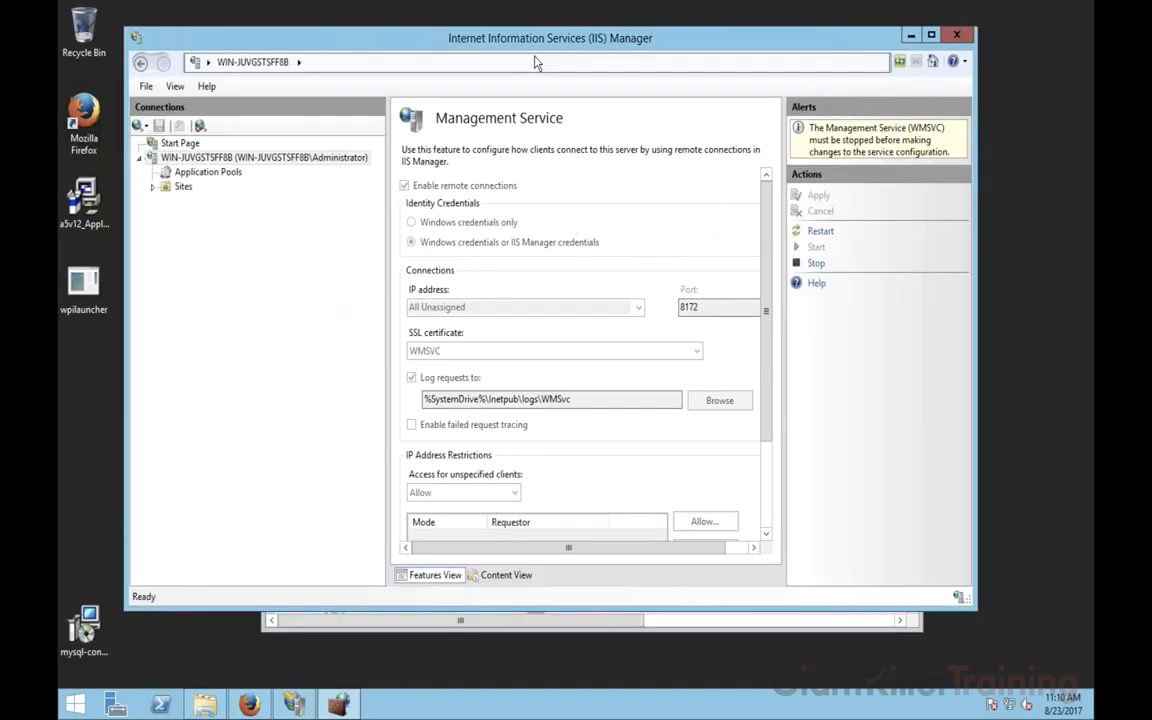
- Return to the server's home in IIS Manager, switch to Alpha Anywhere, and dismiss the Web Project Profiles dialog
left_click(205, 157)
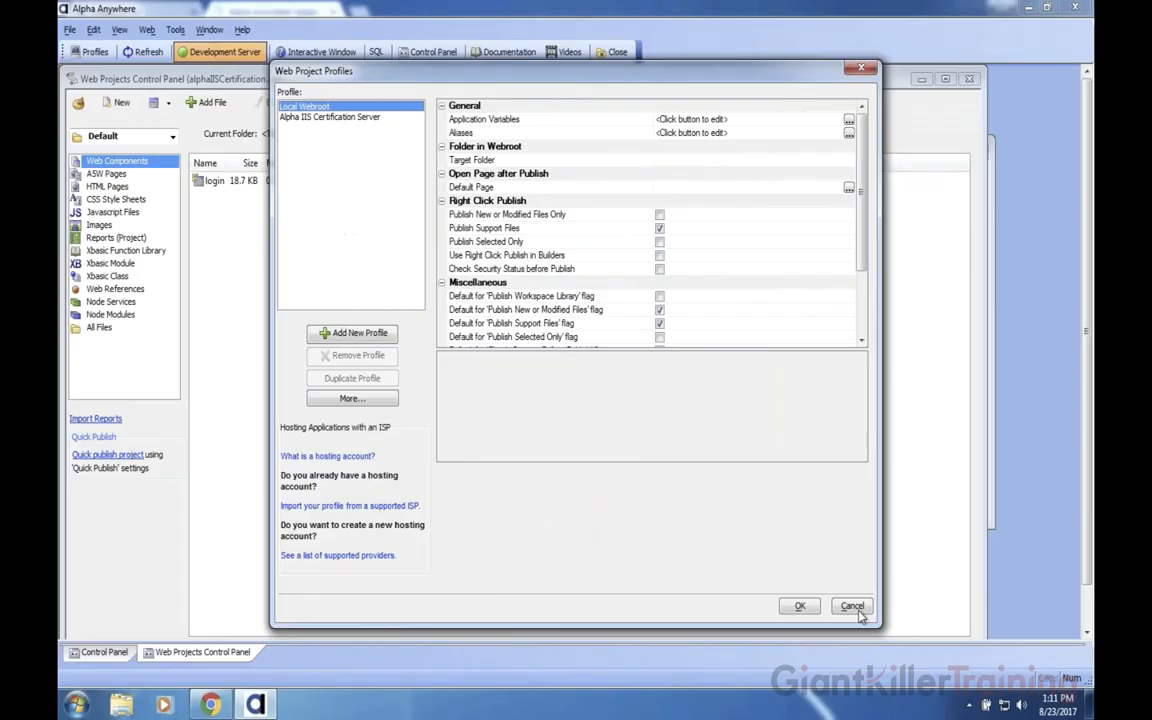
left_click(772, 549)
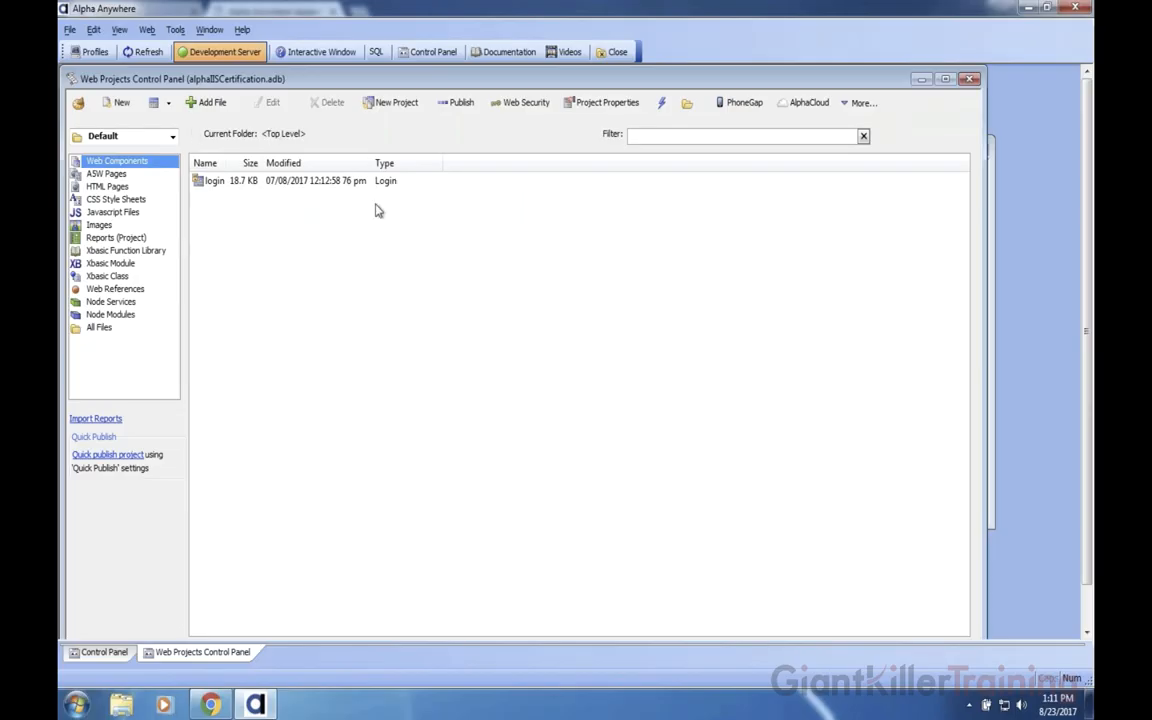
left_click(171, 139)
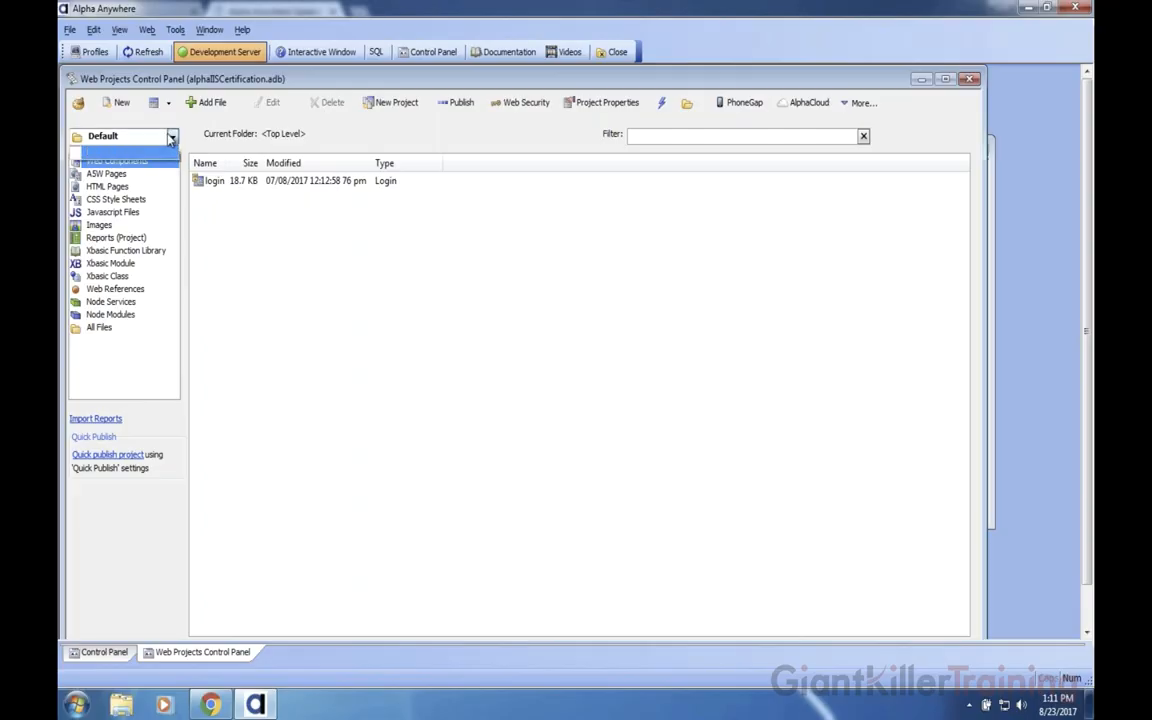
left_click(117, 103)
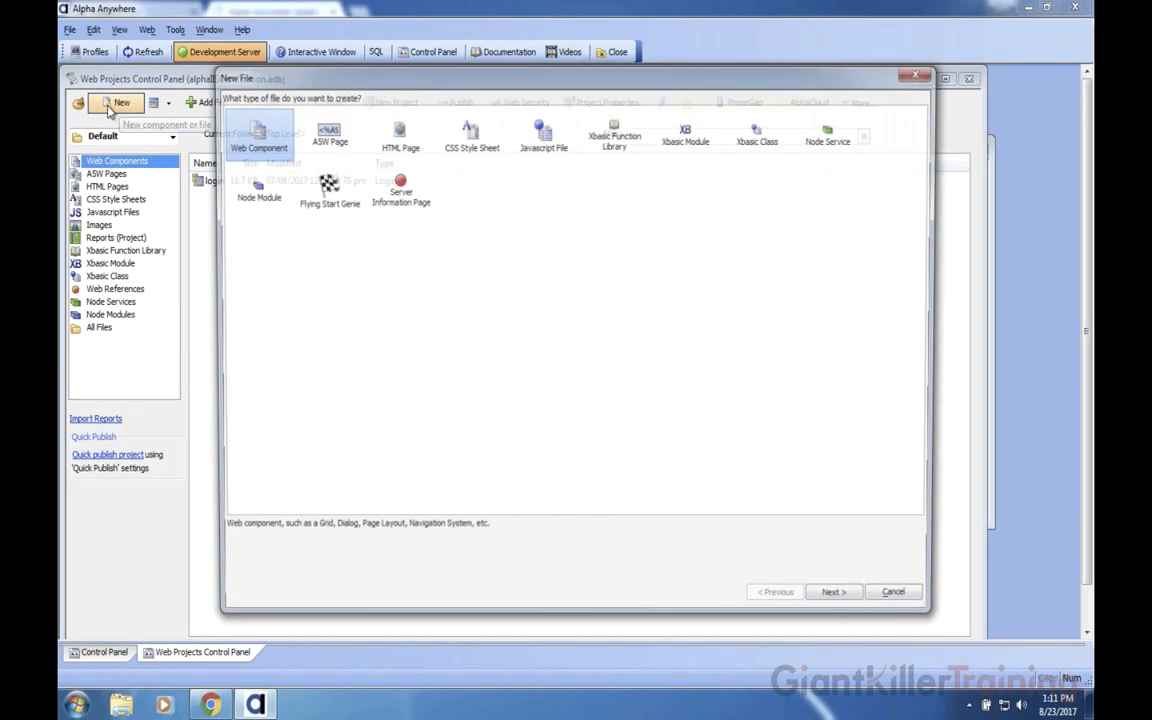
left_click(900, 597)
- Maximize the Web Projects Control Panel window and create a new empty web project named IIS Live Training
double_click(174, 80)
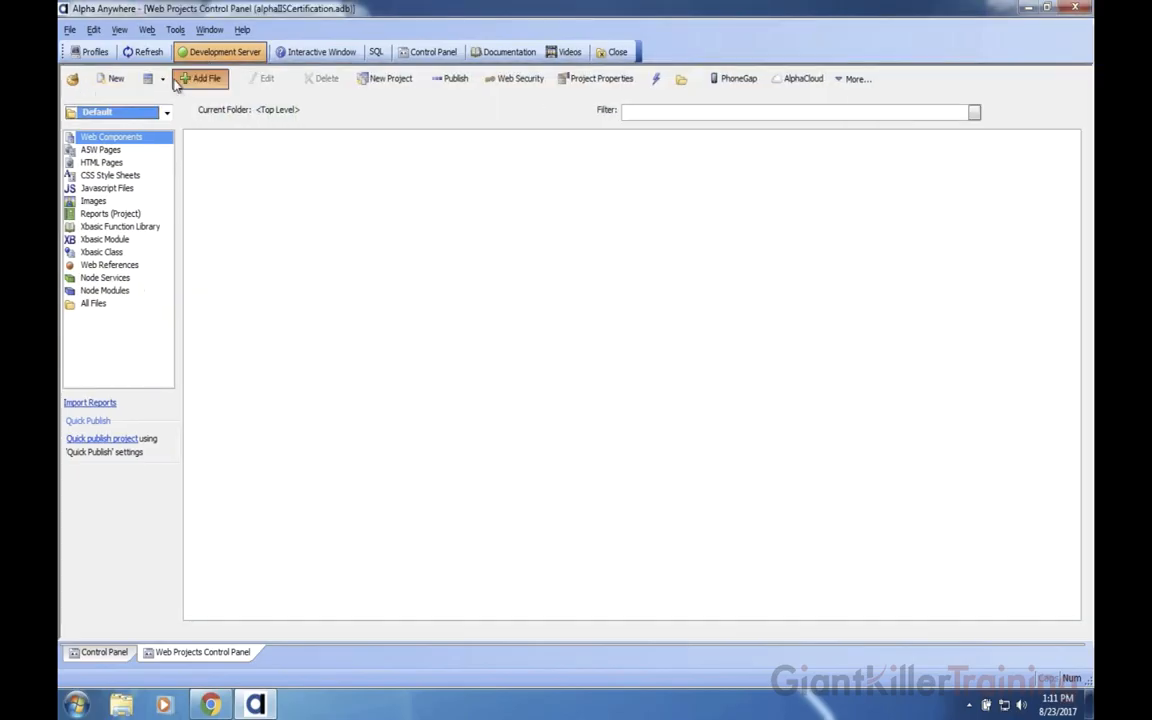
left_click(390, 80)
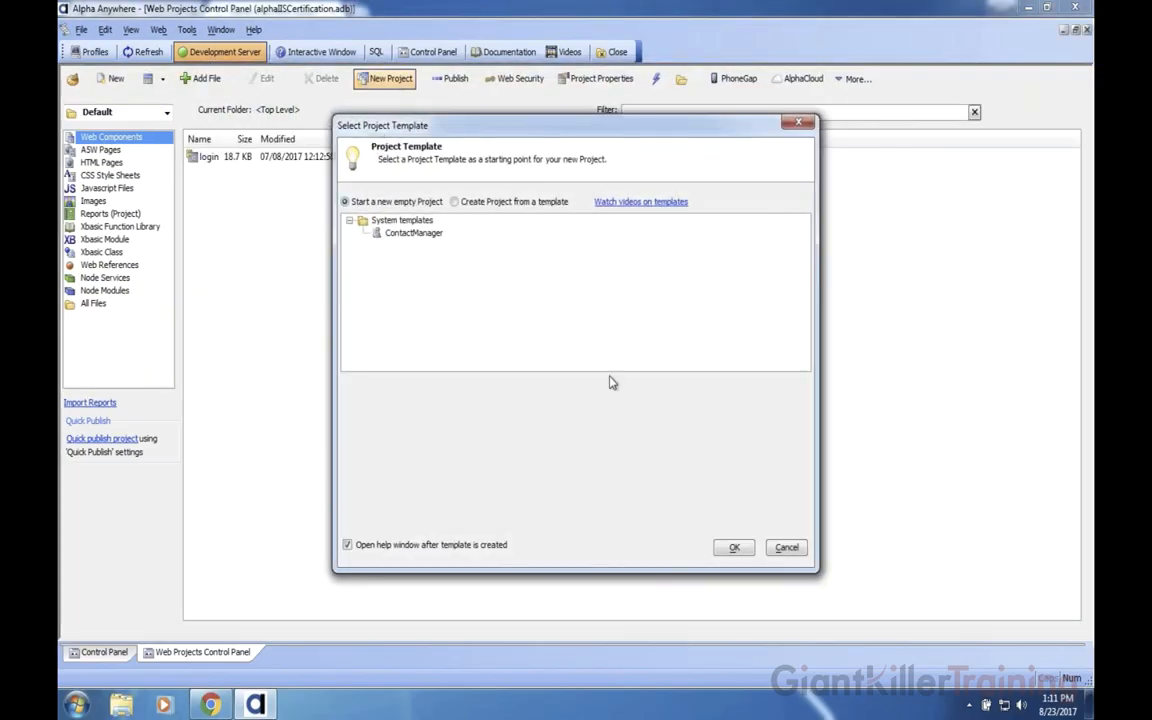
left_click(734, 547)
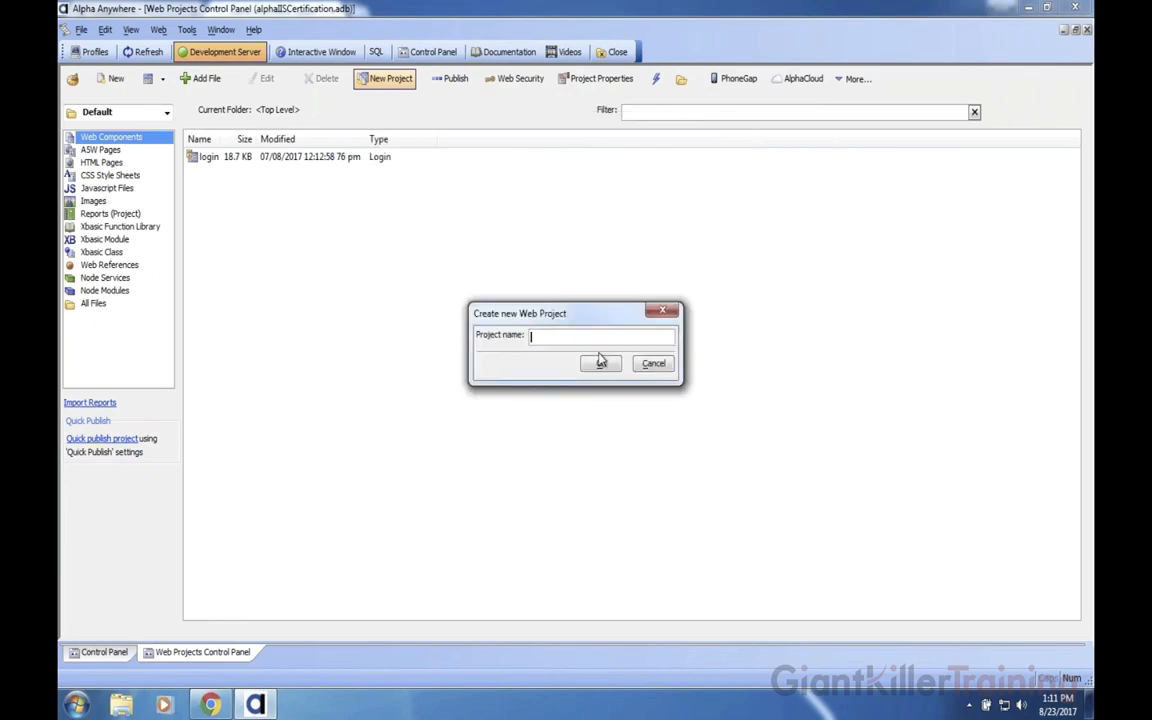
type("IIS Live Training")
left_click(601, 363)
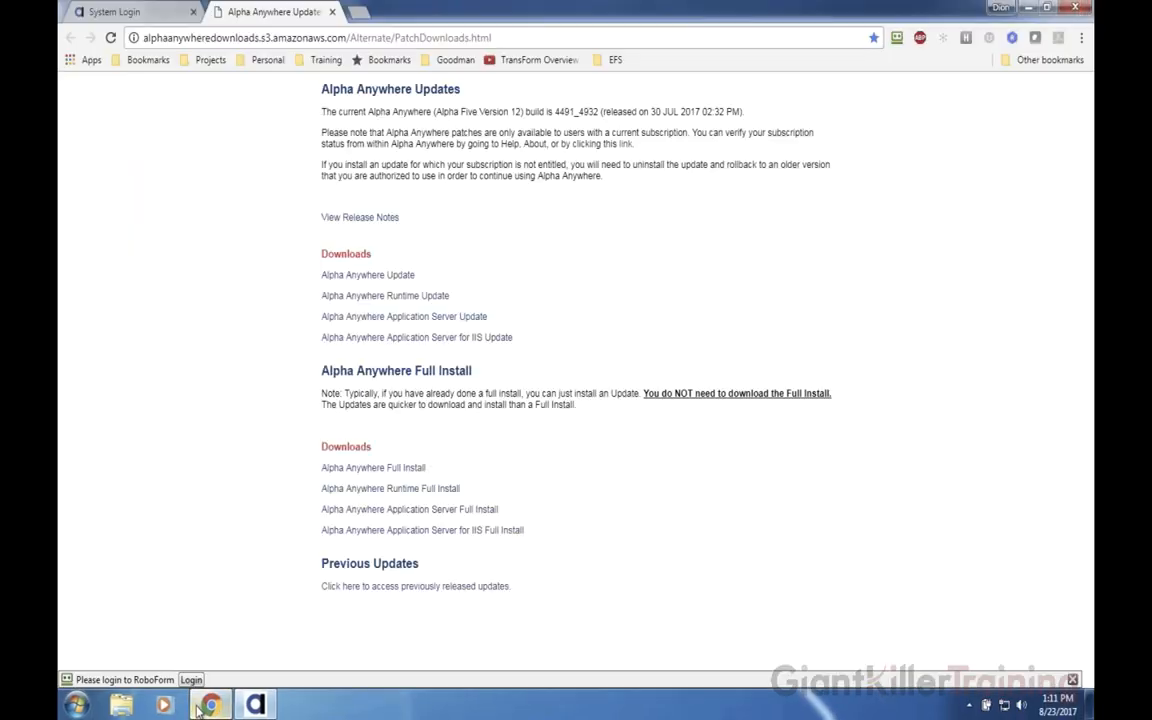
left_click(255, 38)
left_click(150, 13)
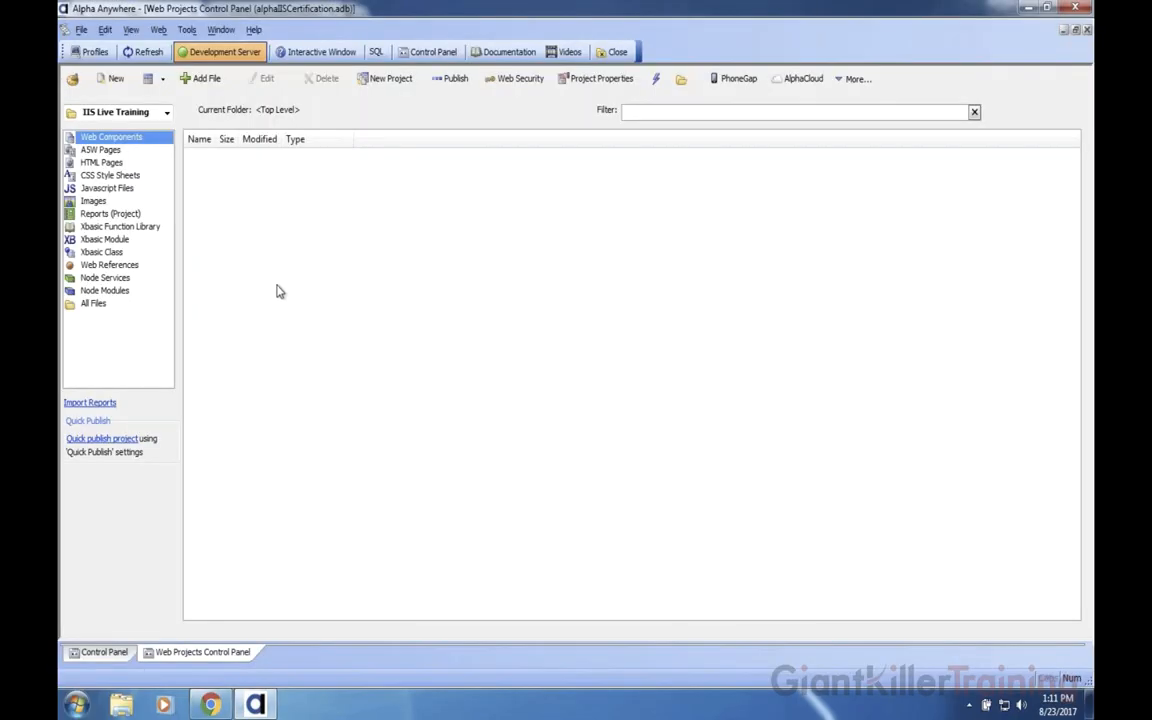
- Create a new blank A5W page in the IIS Live Training project
left_click(102, 148)
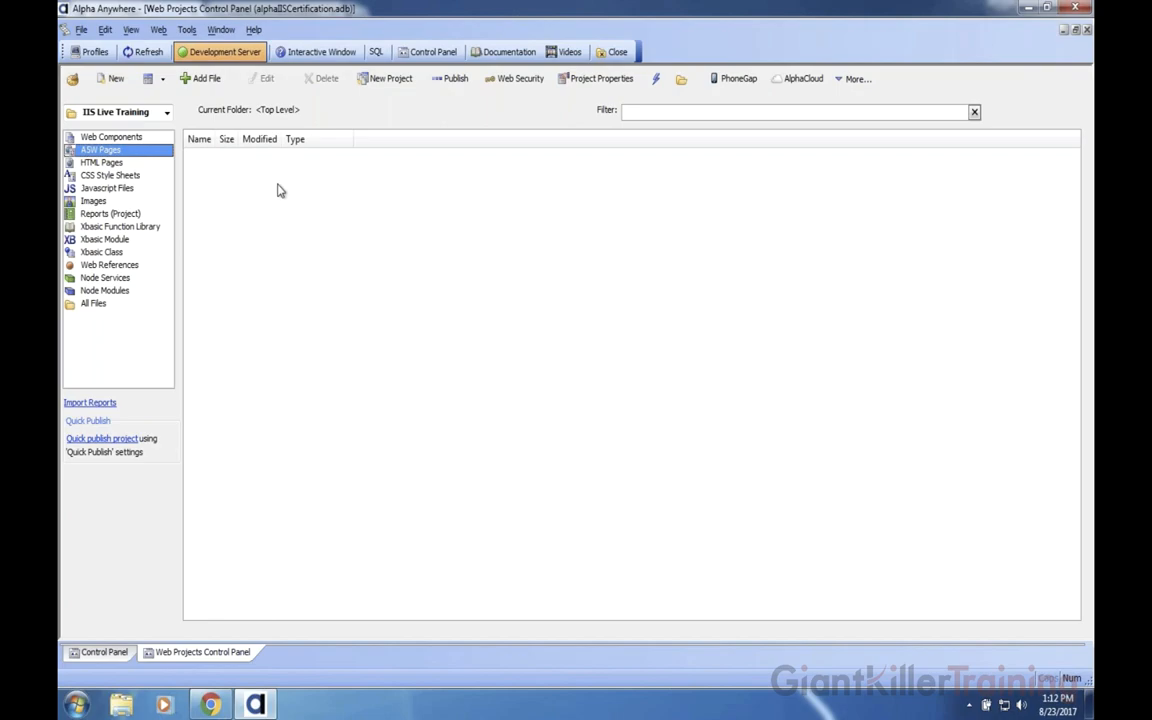
left_click(113, 80)
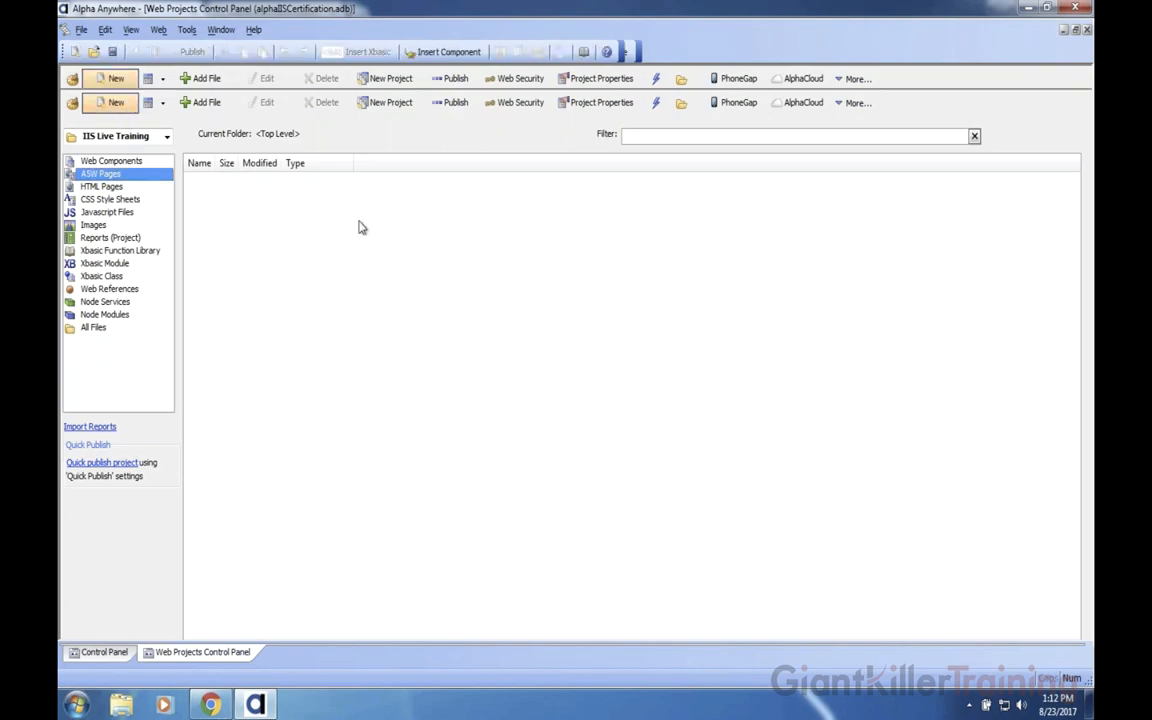
left_click(1083, 32)
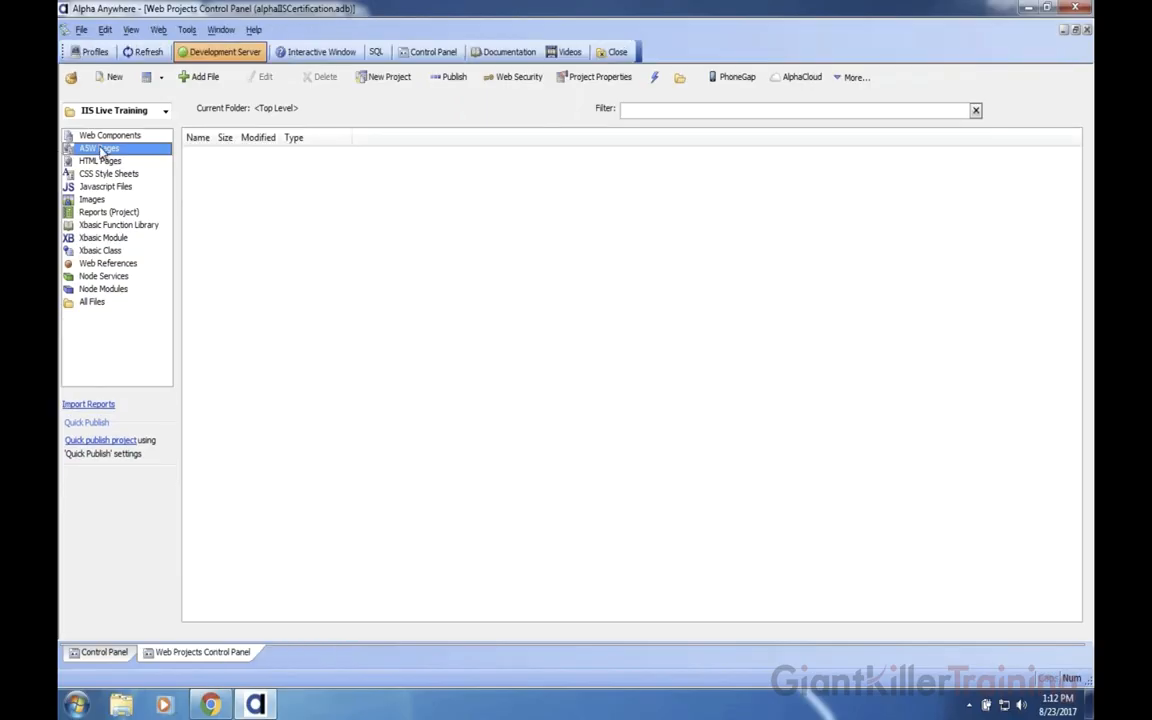
left_click(113, 78)
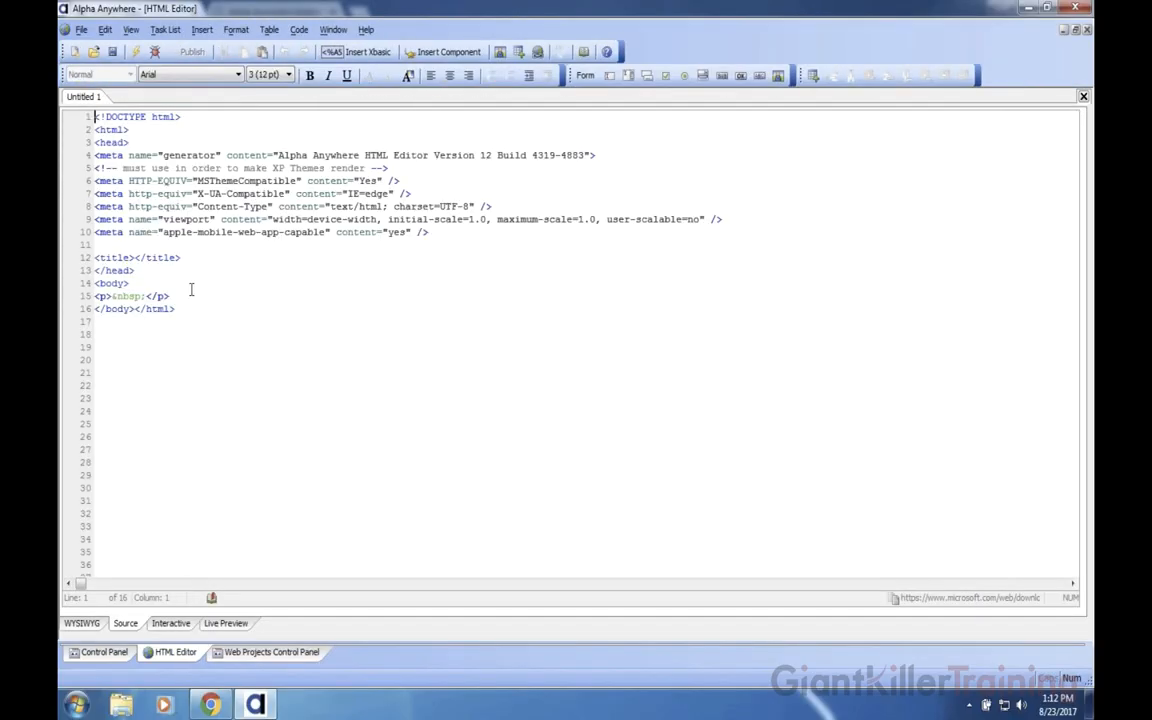
- Replace the empty paragraph in the page's body with the text "Hello Class! Welcome to my IIS Server."
left_click_drag(95, 296, 207, 294)
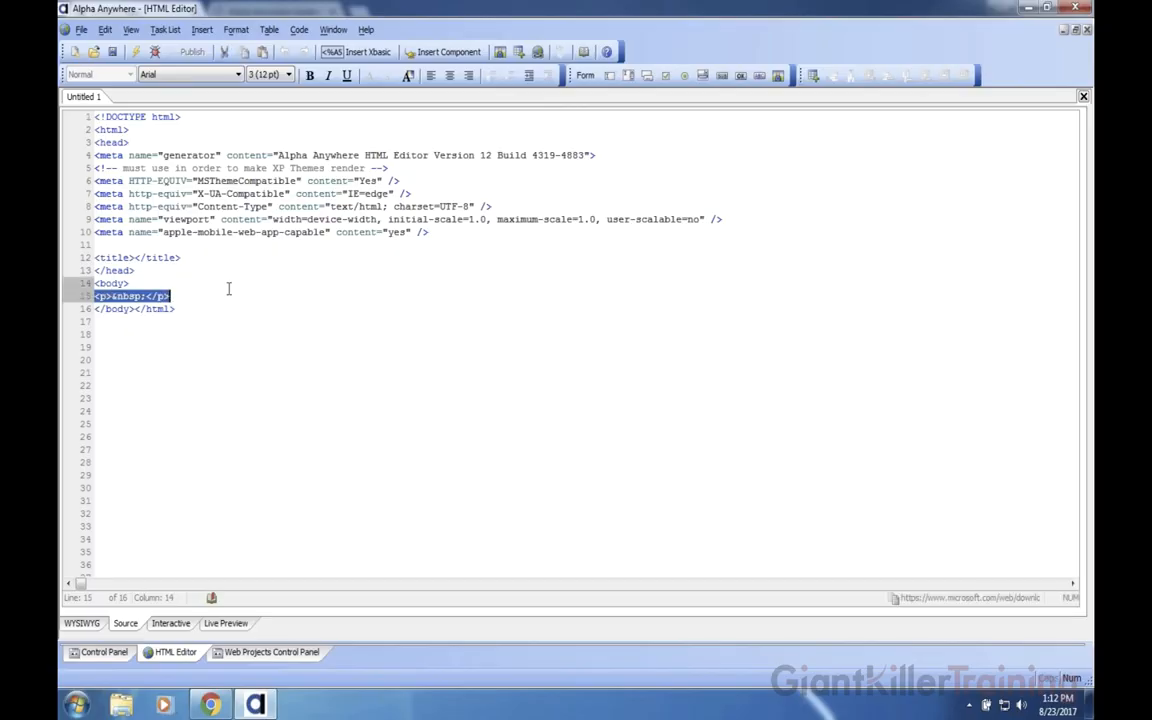
key("Delete")
key("Delete")
type("H")
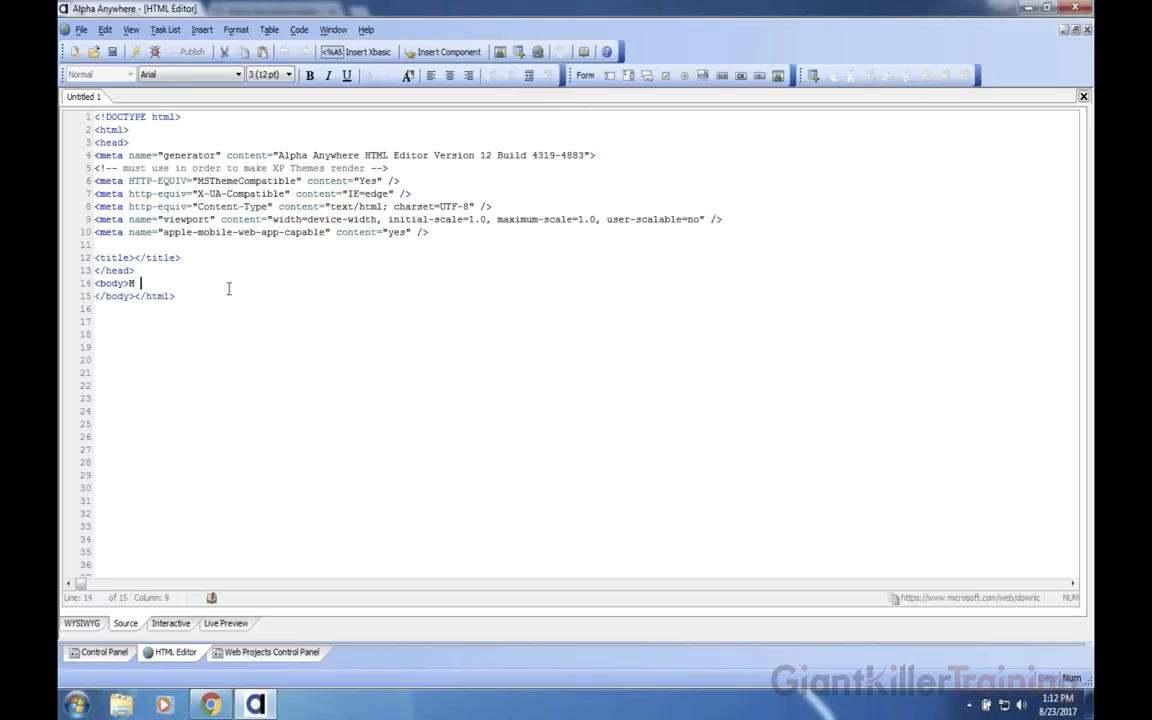
key("BackSpace")
key("BackSpace")
key("BackSpace")
key("BackSpace")
key("BackSpace")
key("Return")
type("Hello ")
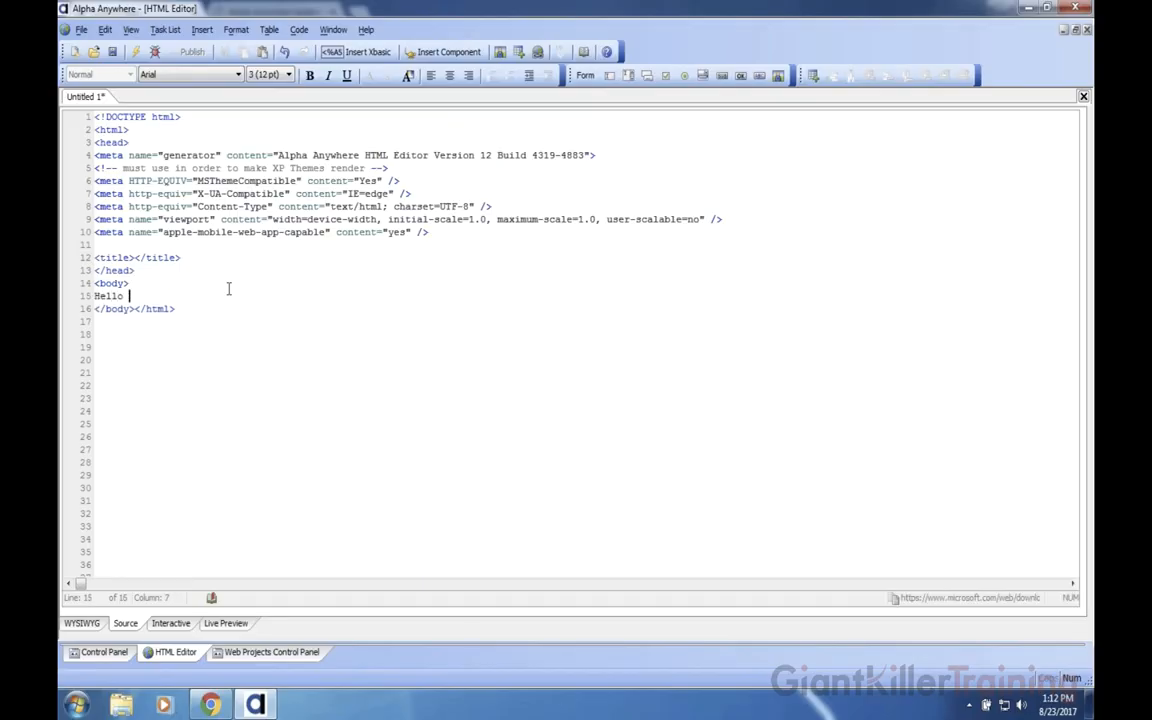
type("Class!  Welc")
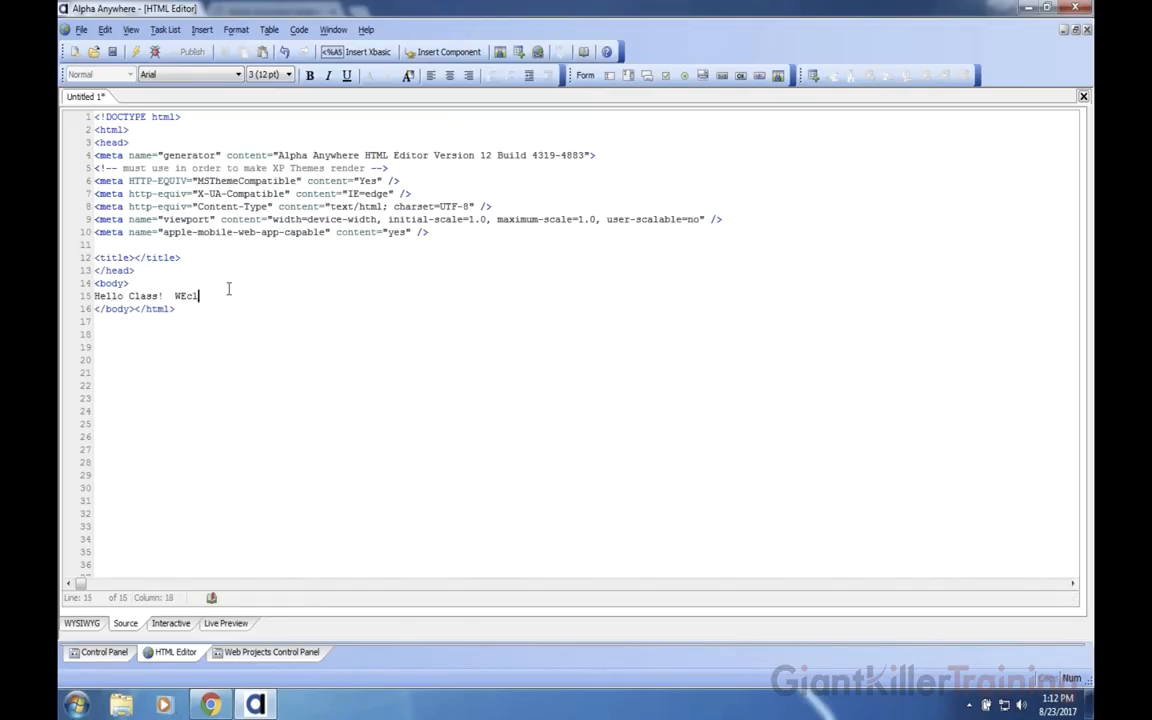
type("ome to m")
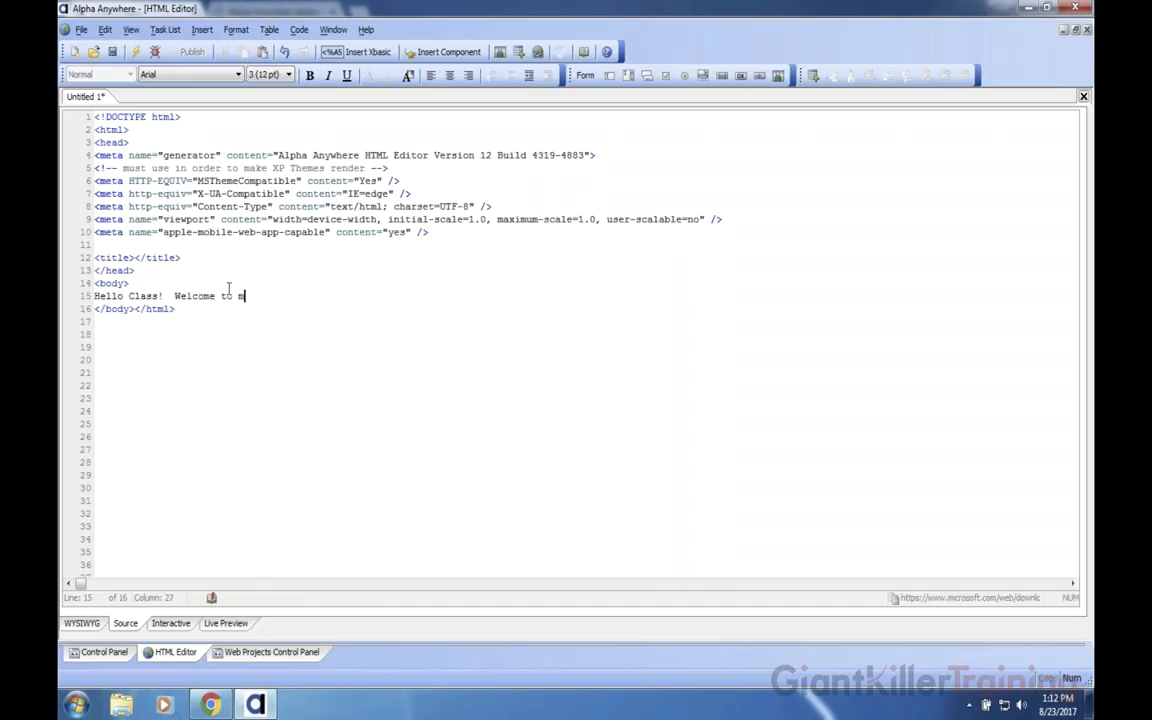
type("y IIS Server.")
- Save the page under the name index
left_click(112, 51)
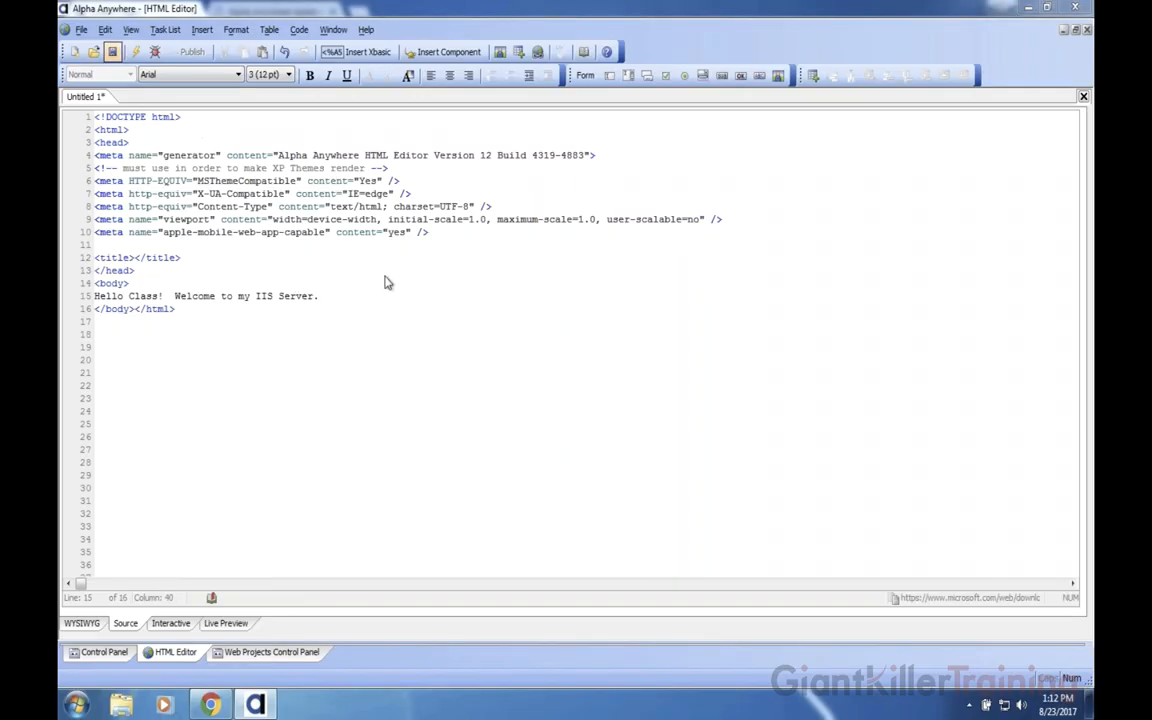
type("index")
key("Return")
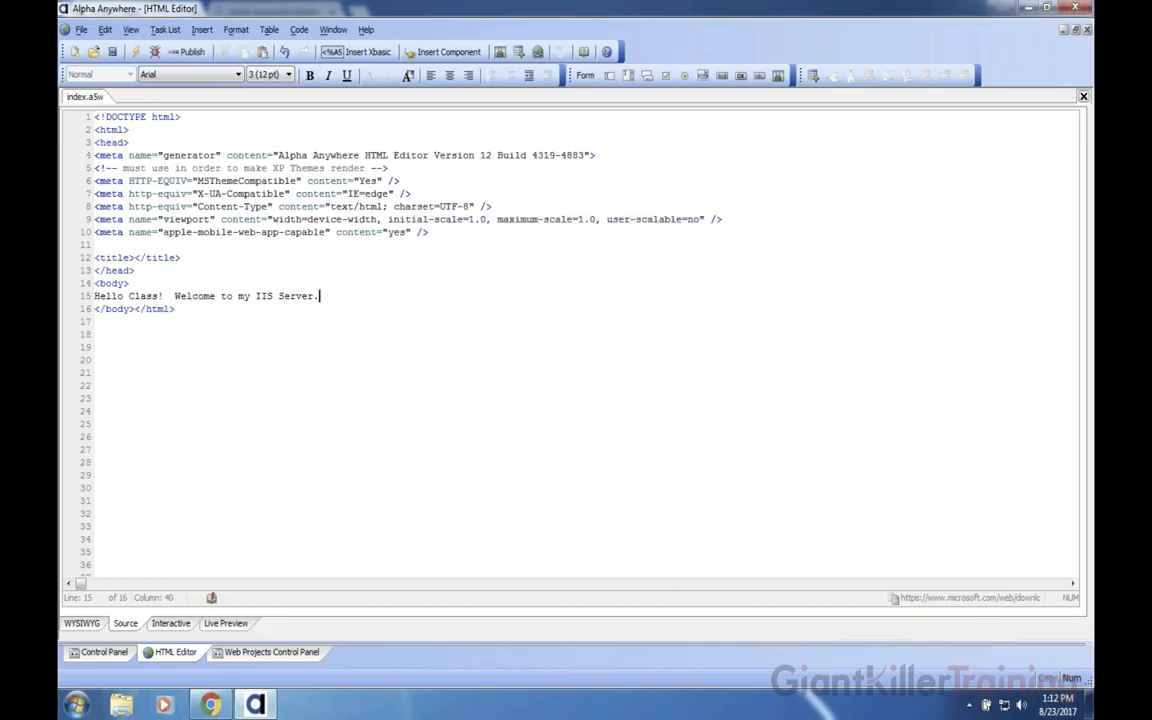
- Check the saved index page in the project's file list and view its live preview in the HTML Editor
left_click(237, 655)
left_click(203, 157)
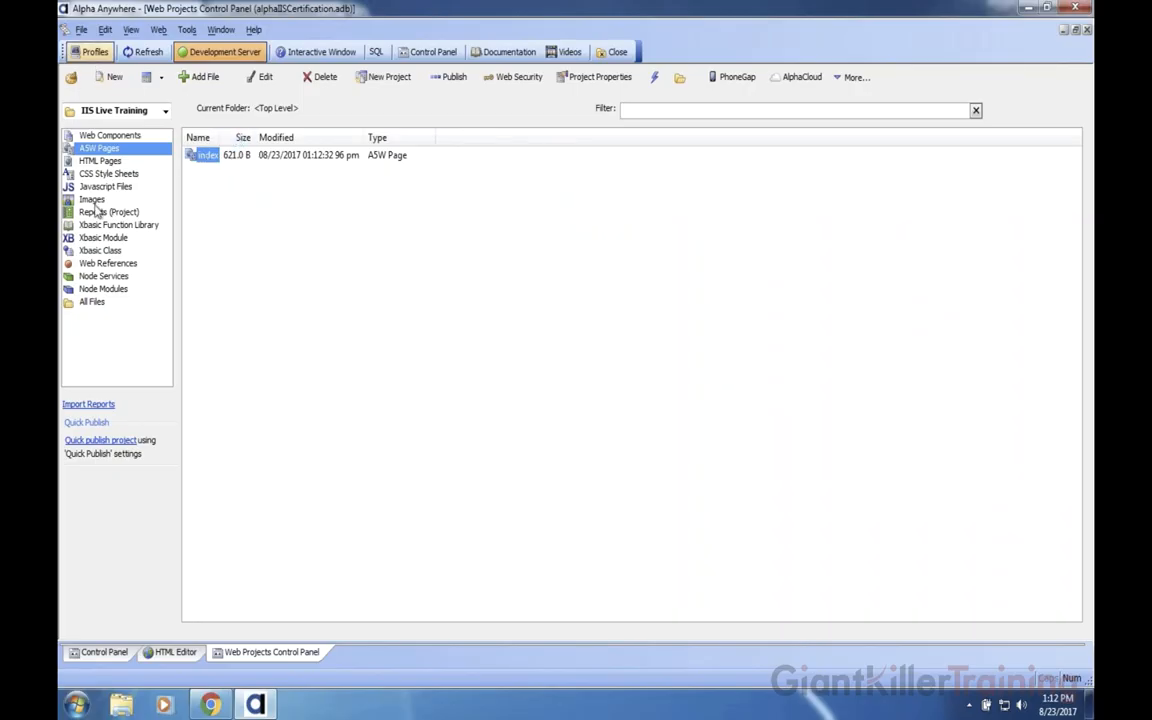
left_click(172, 652)
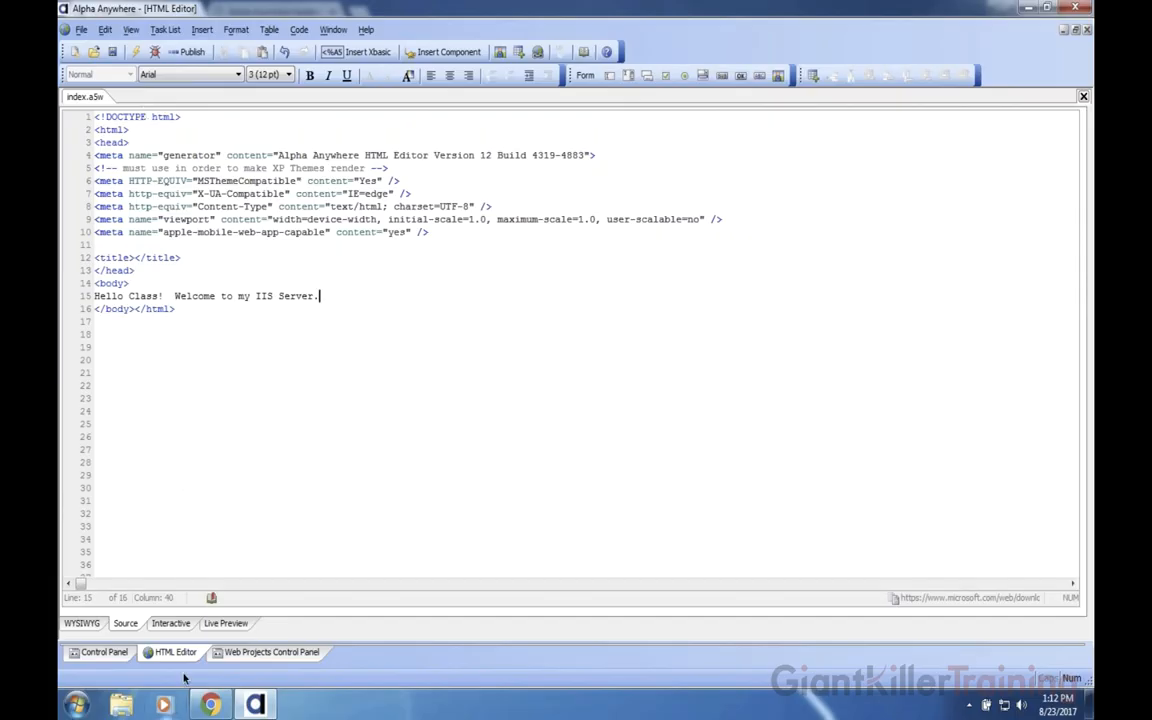
left_click(226, 623)
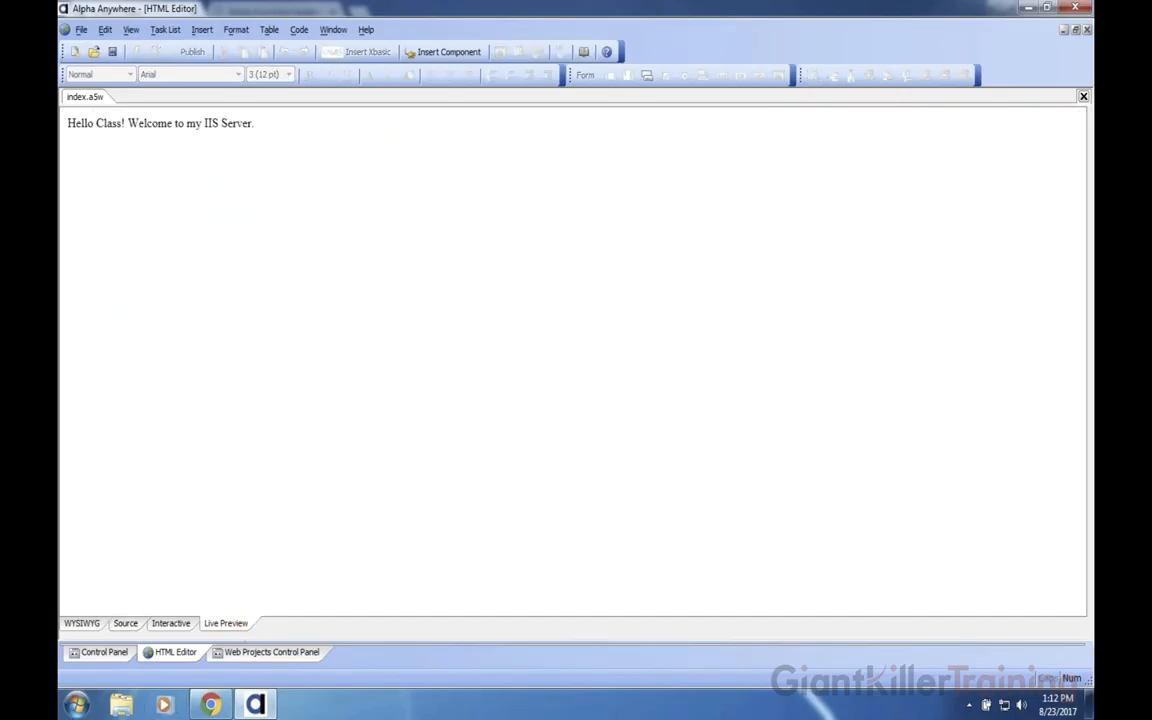
left_click(250, 652)
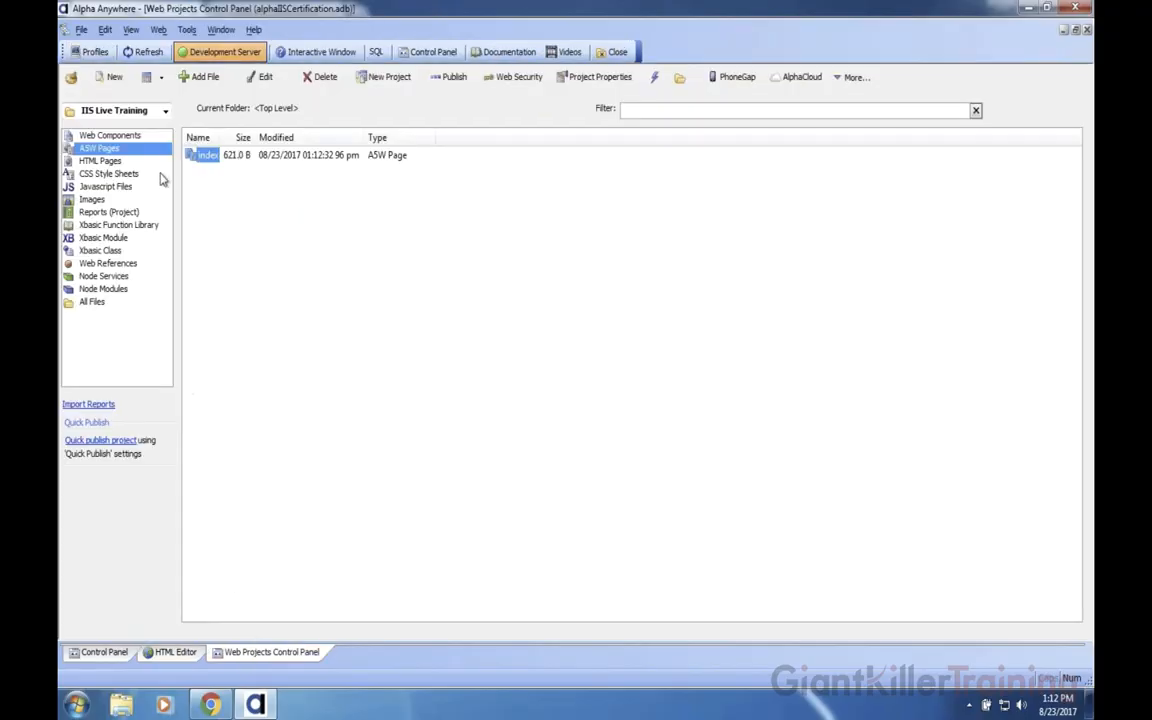
- Start a new publishing profile for the project with IIS as the publishing destination
left_click(90, 52)
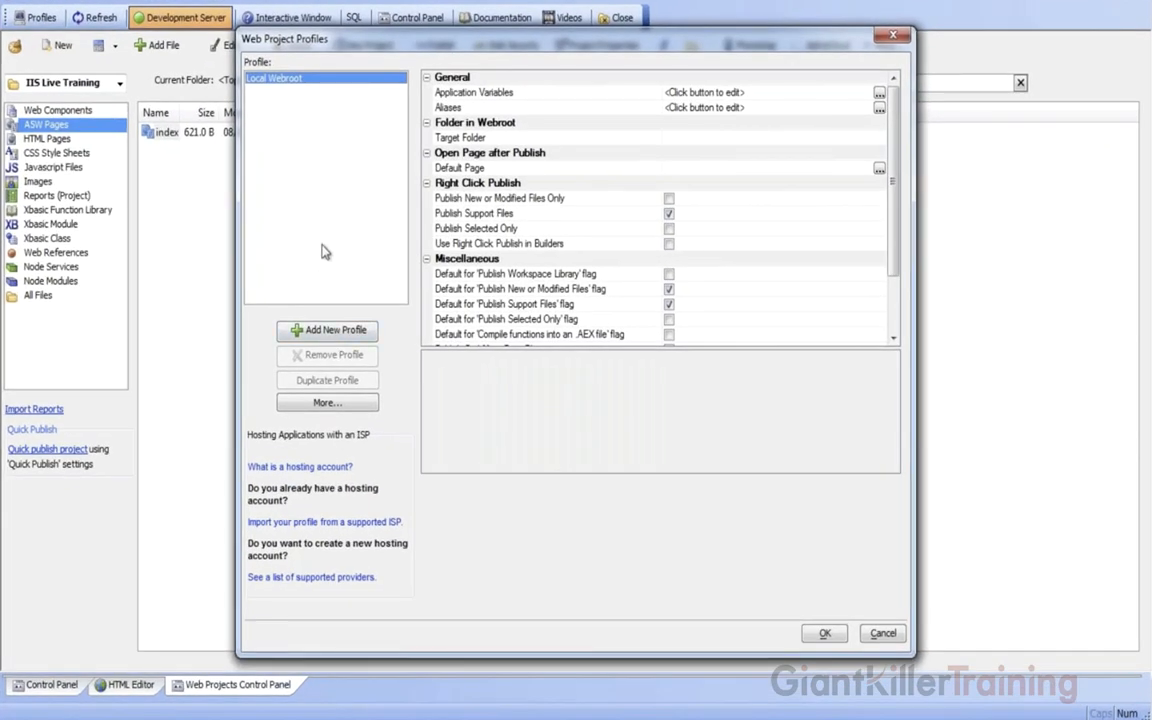
left_click(347, 335)
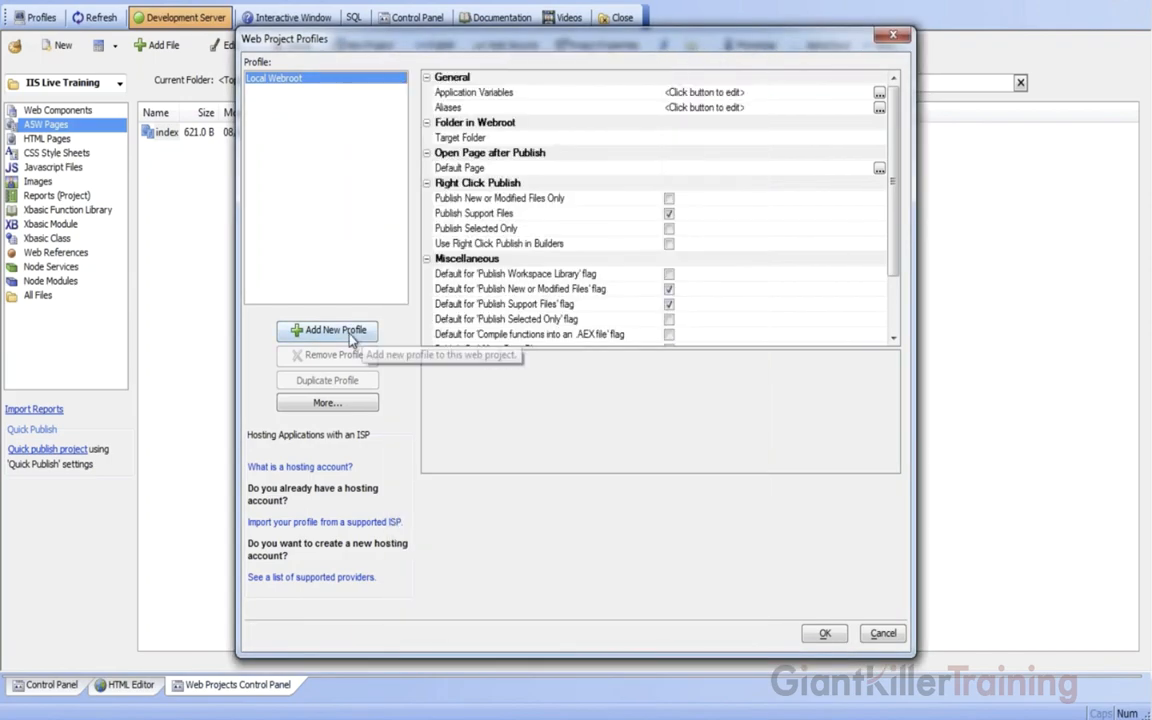
left_click(321, 331)
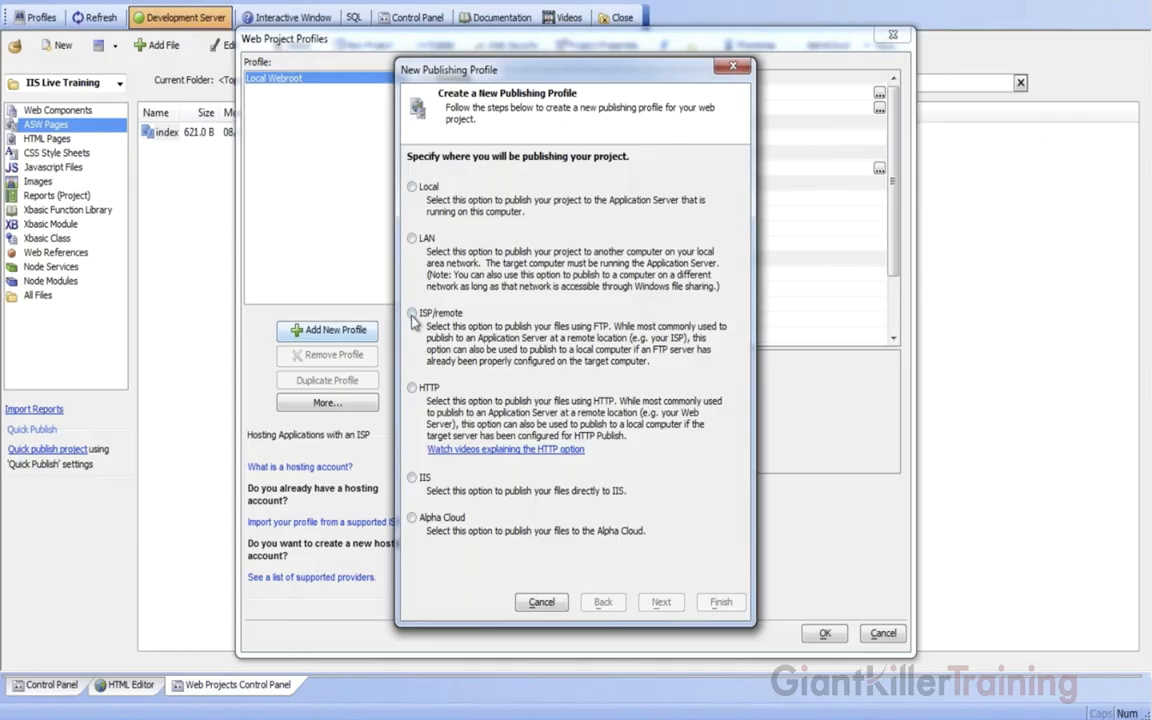
left_click(412, 479)
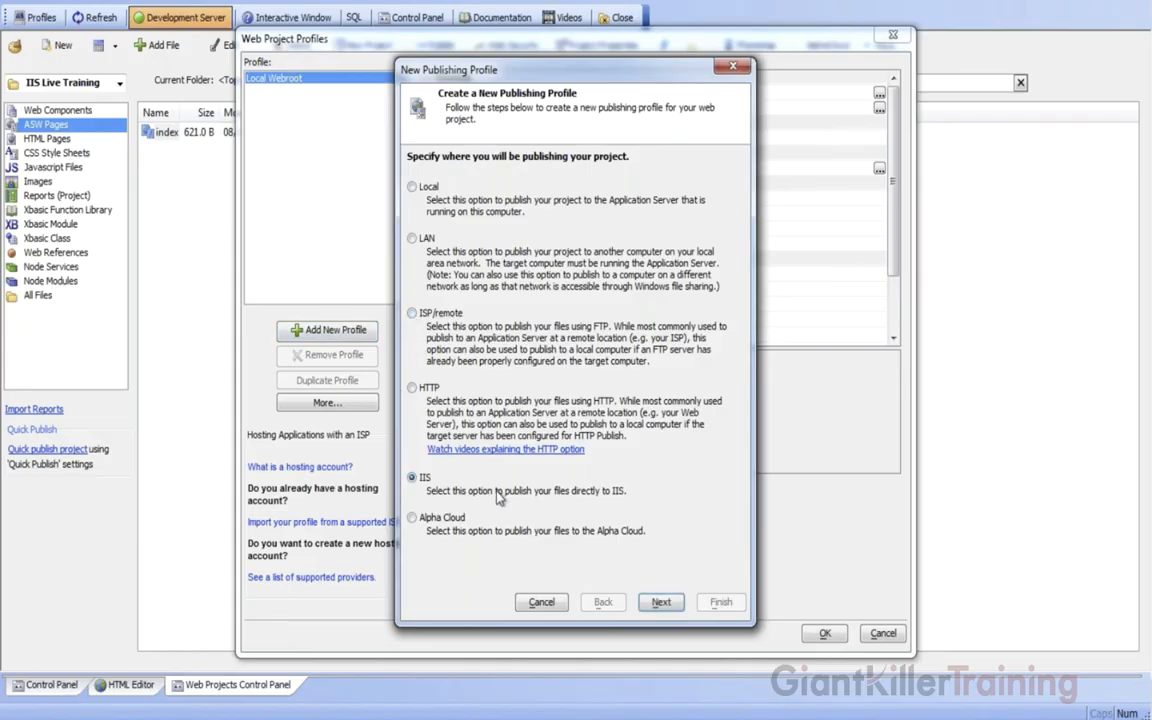
left_click(661, 601)
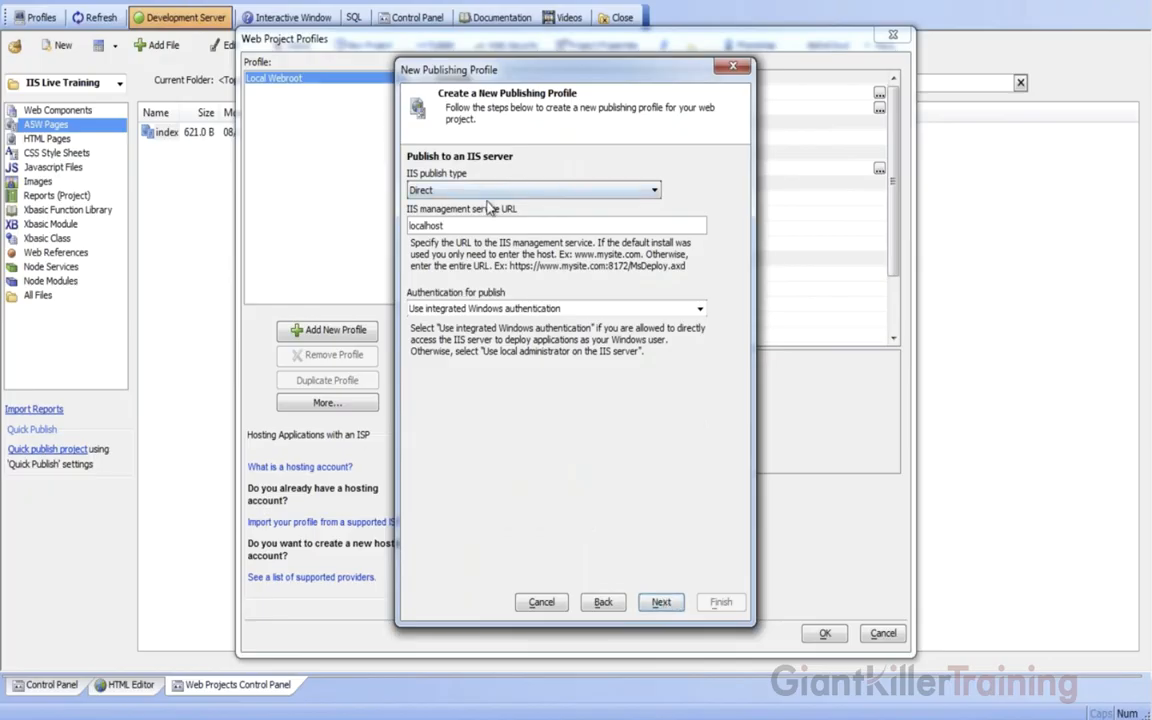
- Choose Direct as the IIS publish type and set the IIS management service URL to 162.247.129.207
left_click(447, 192)
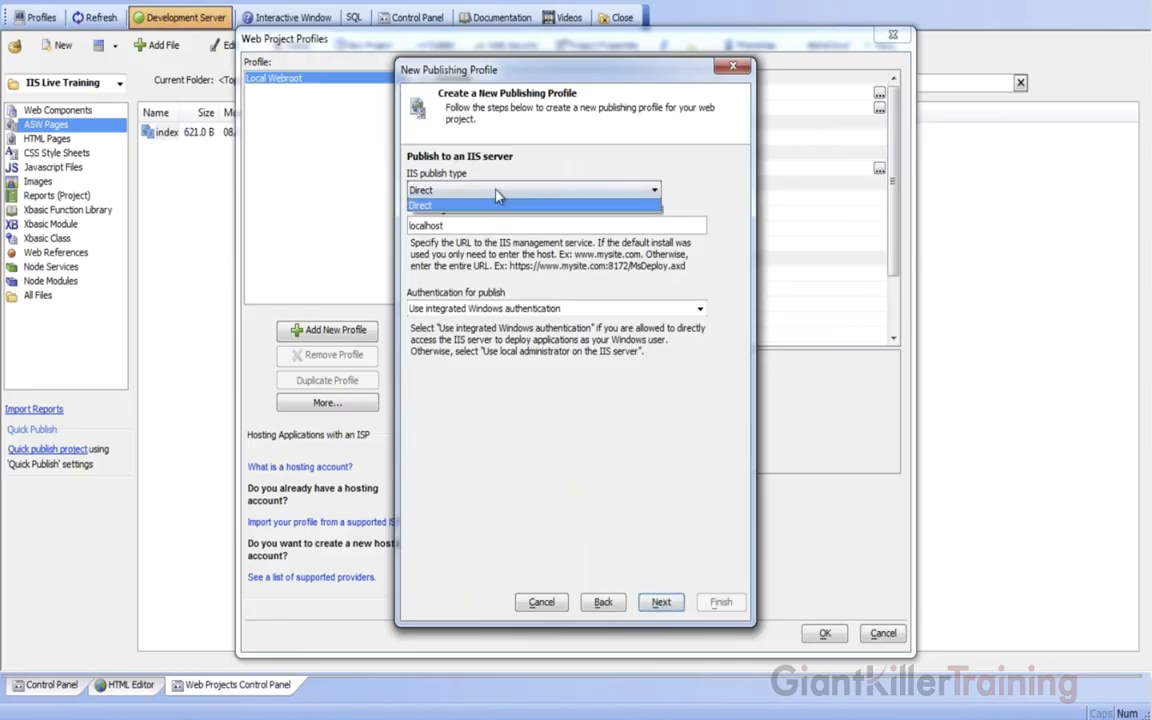
left_click(462, 208)
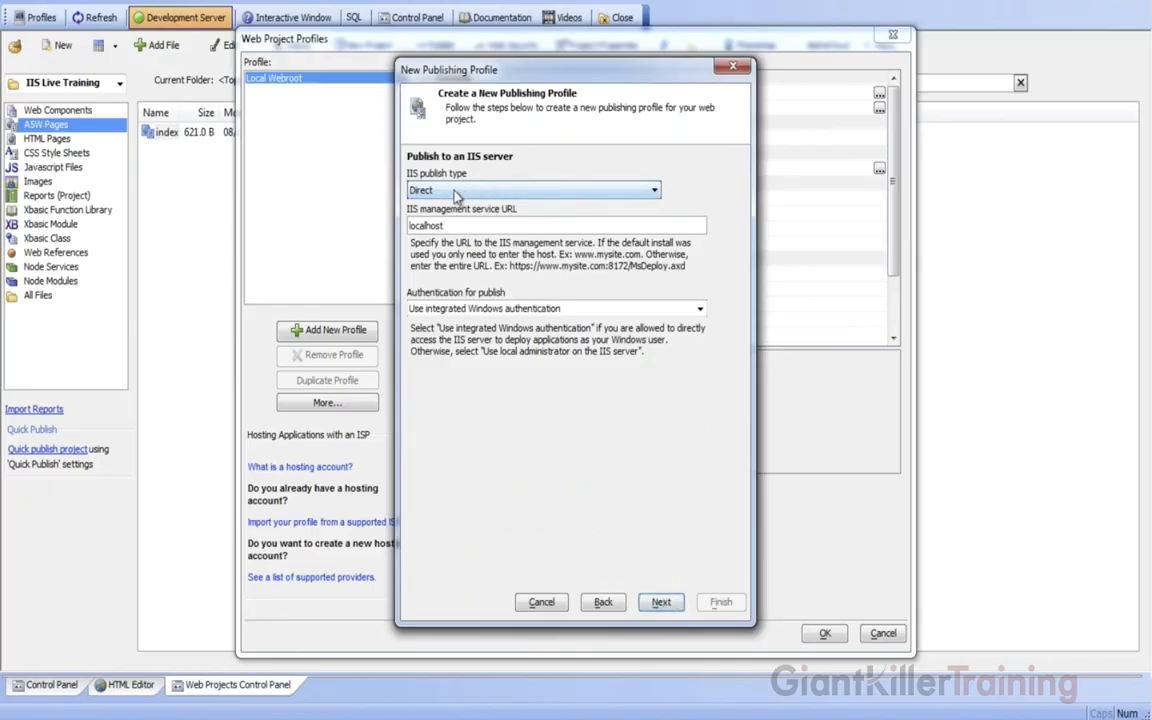
left_click(463, 224)
double_click(463, 224)
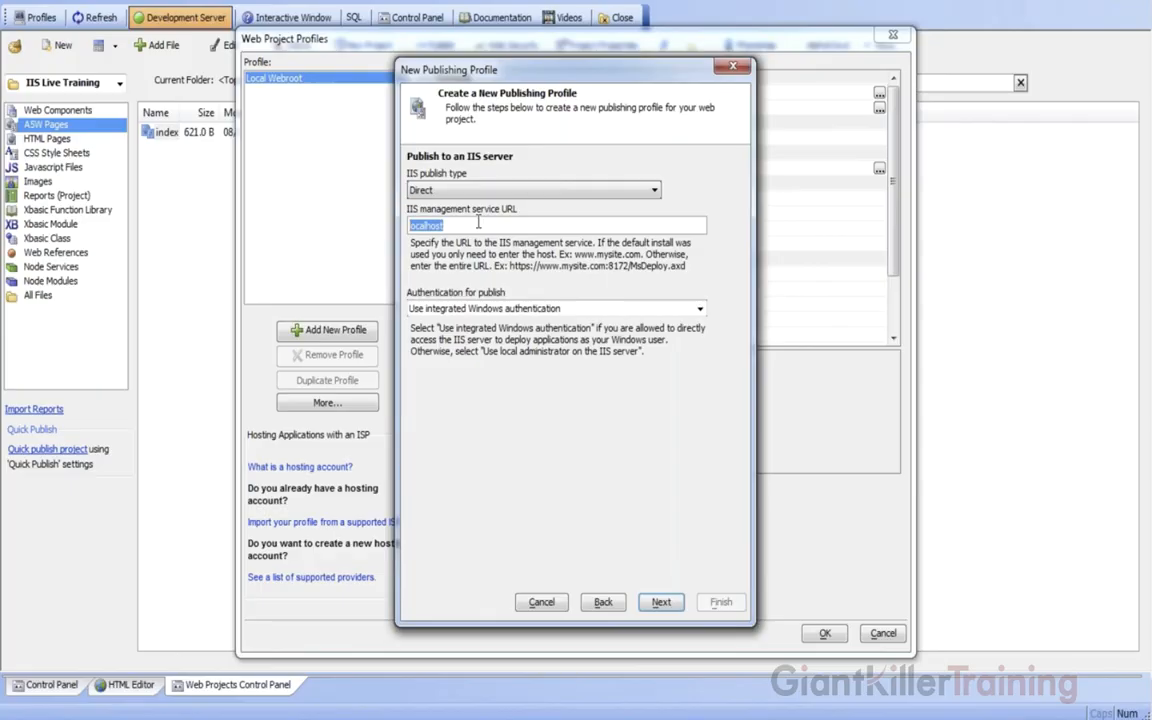
type("162.247.129.207")
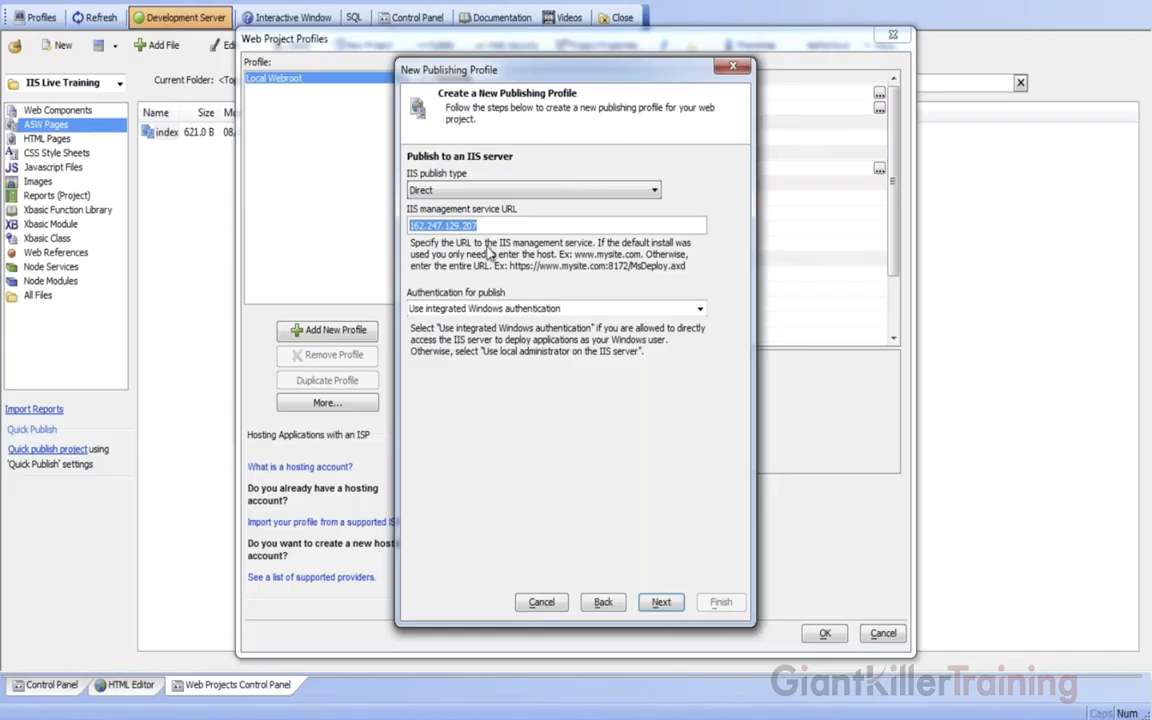
left_click(505, 225)
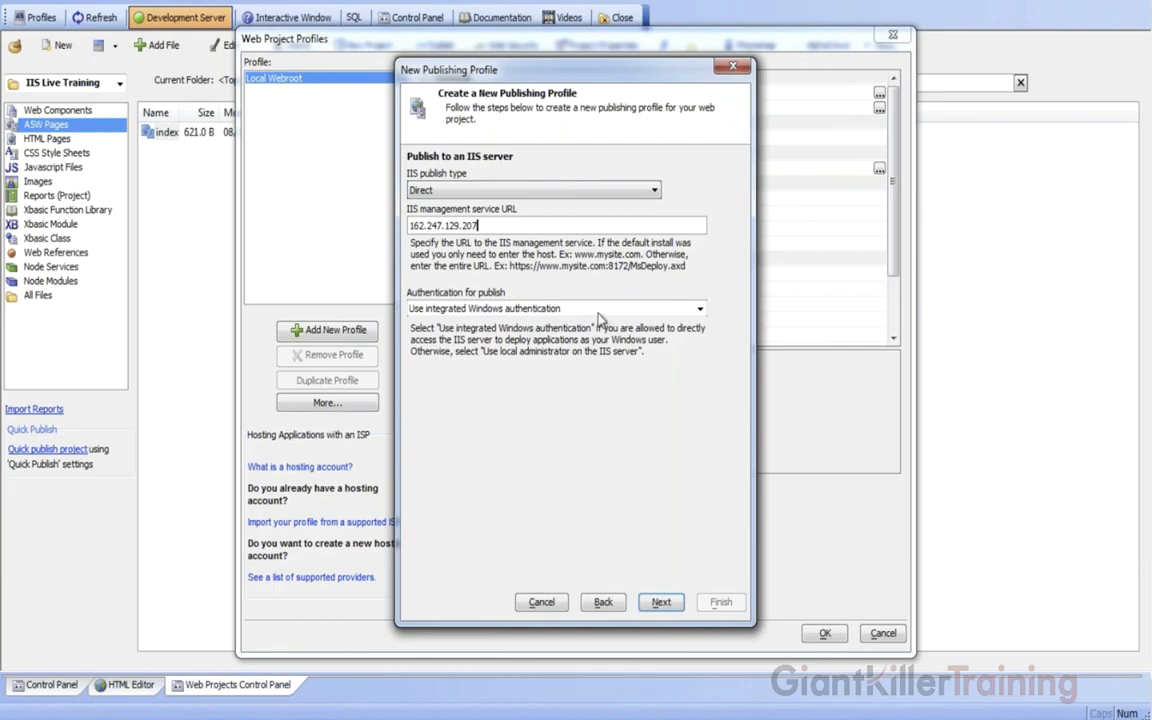
left_click(670, 309)
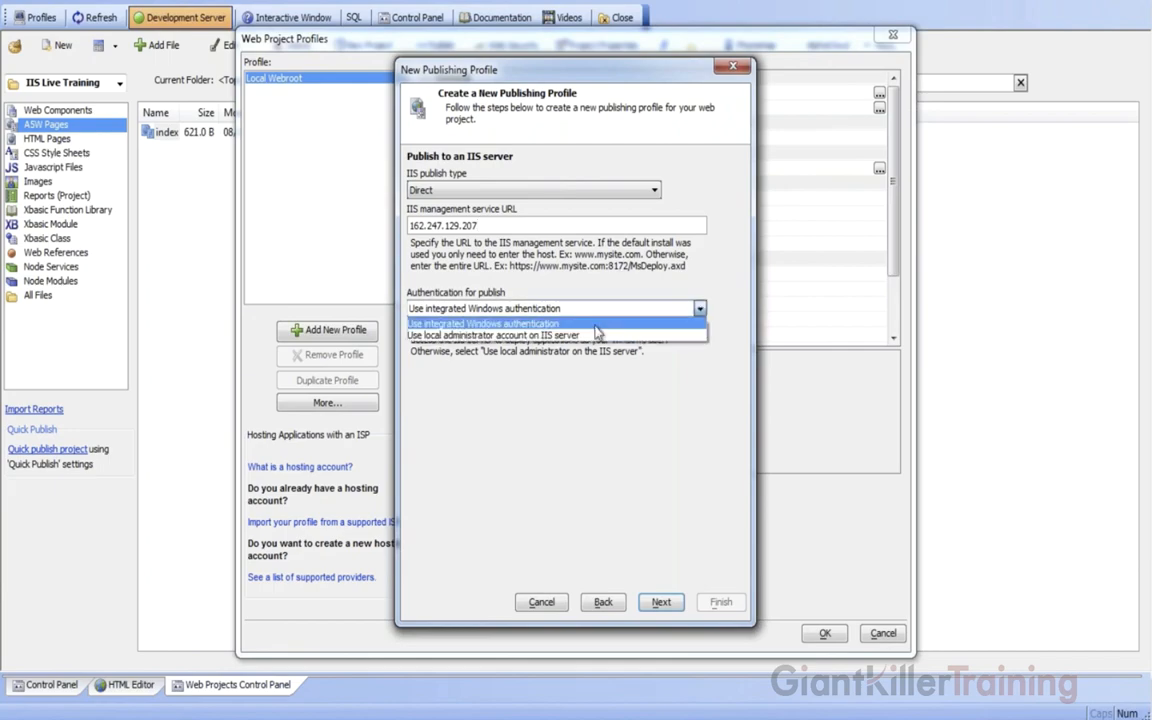
left_click(590, 335)
left_click(576, 310)
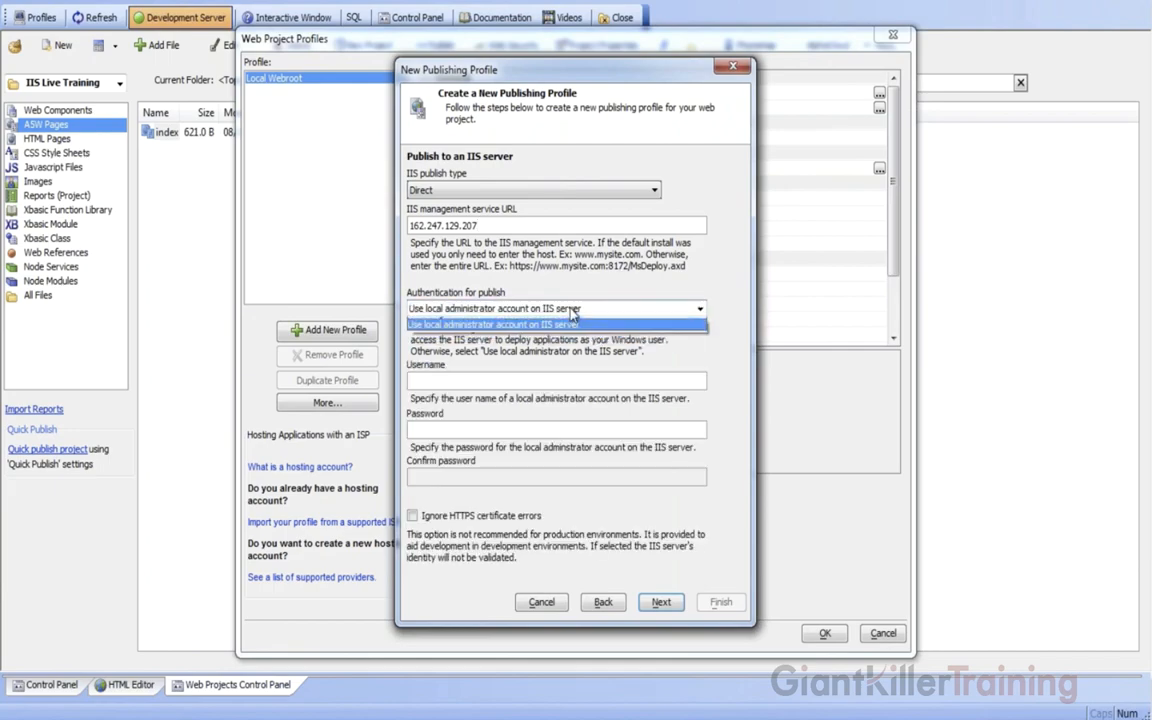
left_click(550, 322)
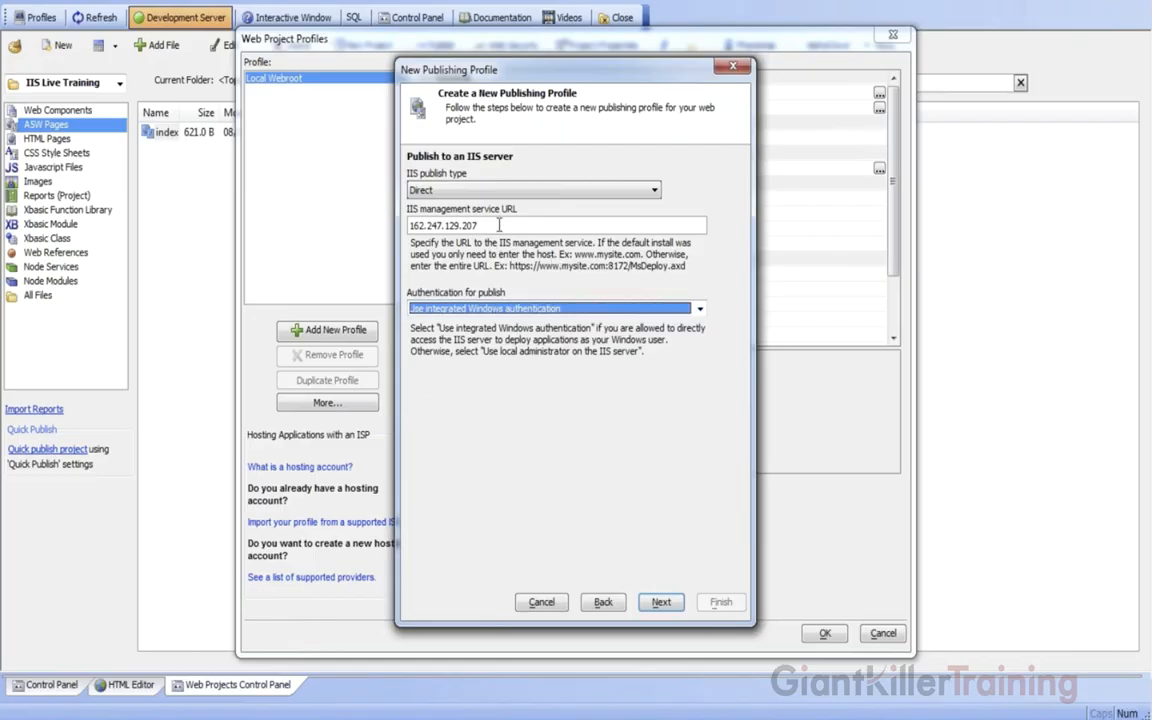
left_click_drag(498, 225, 408, 225)
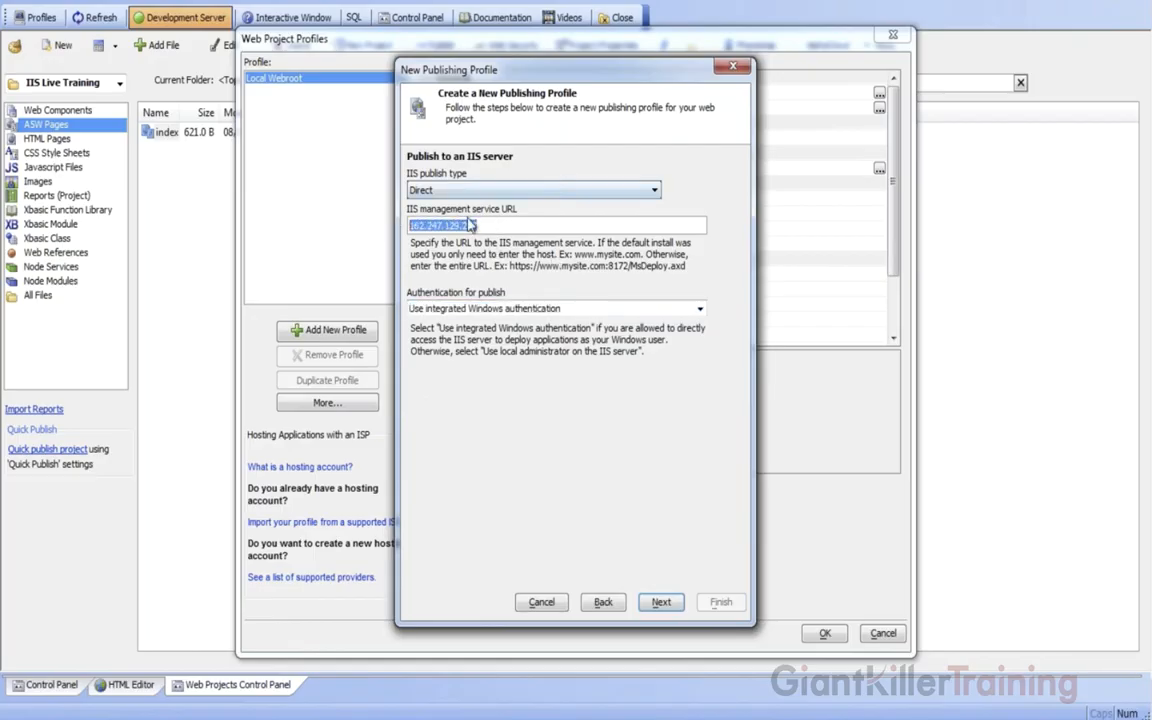
left_click(501, 226)
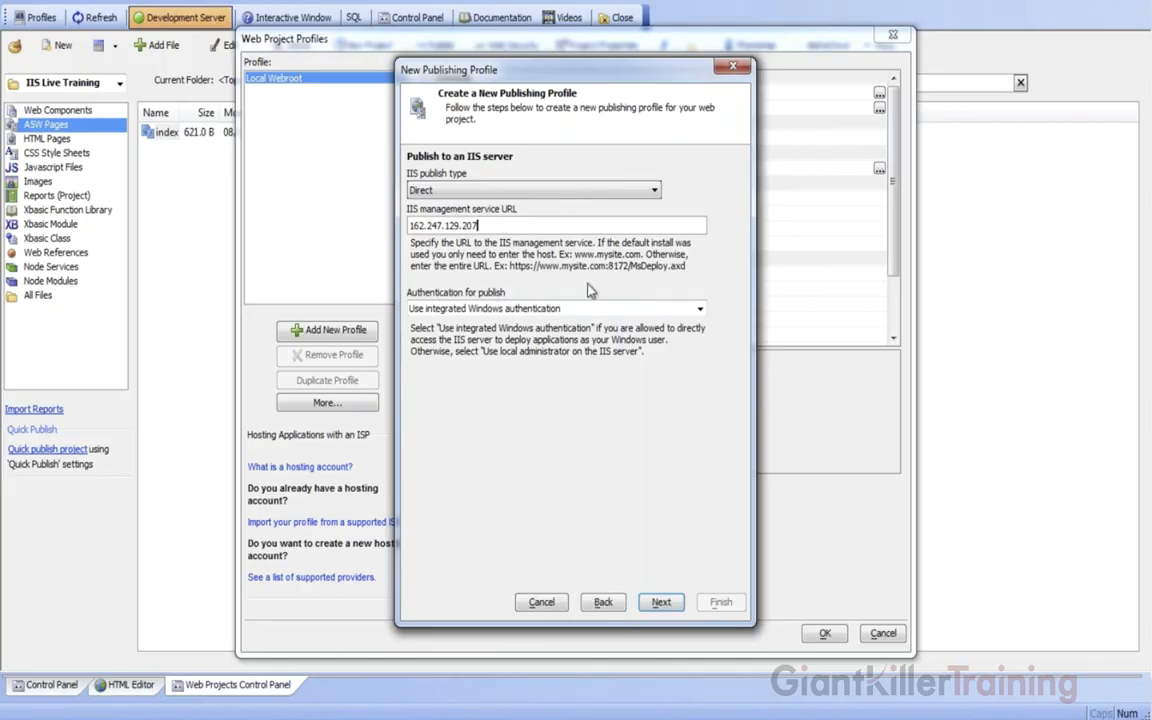
left_click(499, 309)
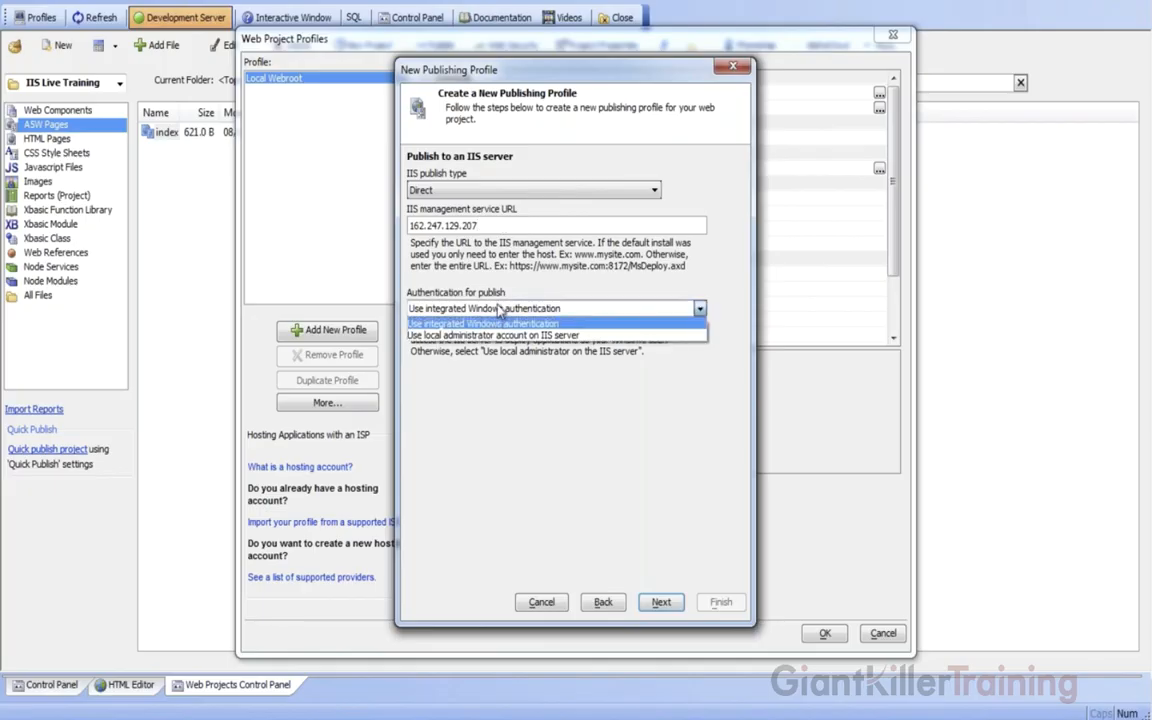
left_click(499, 309)
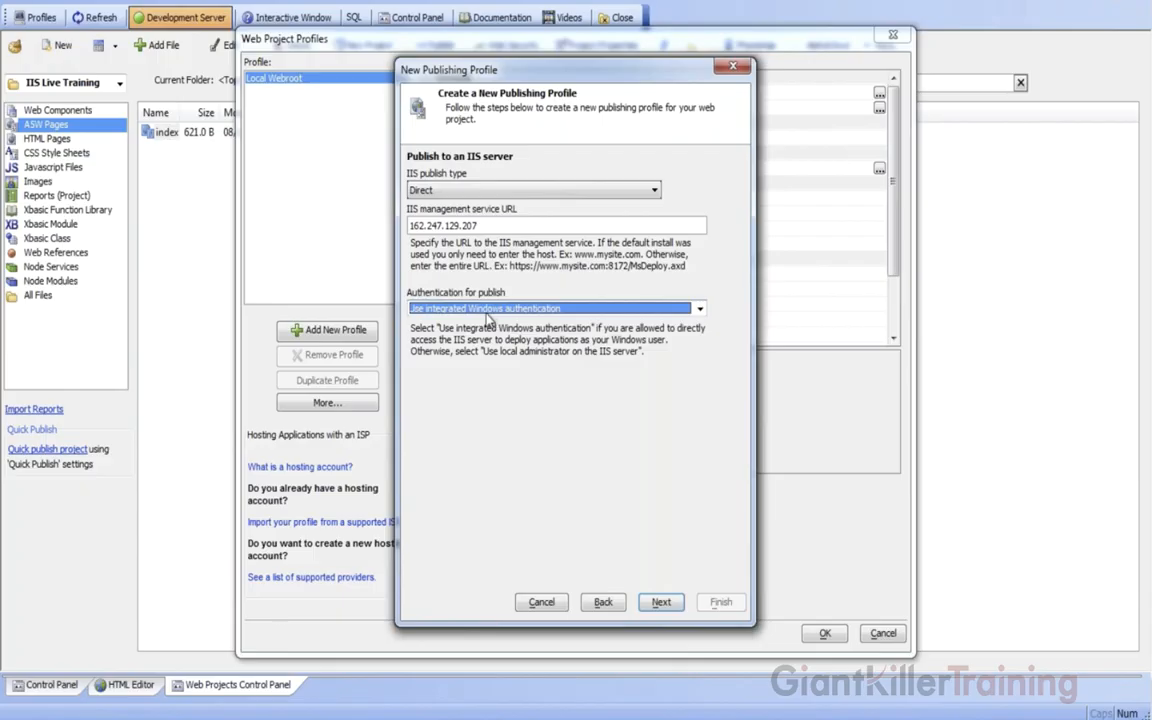
- Set the publish authentication to the local administrator account on the IIS server and check the allowed publishing users under Direct Publishing in IIS Manager
left_click(487, 312)
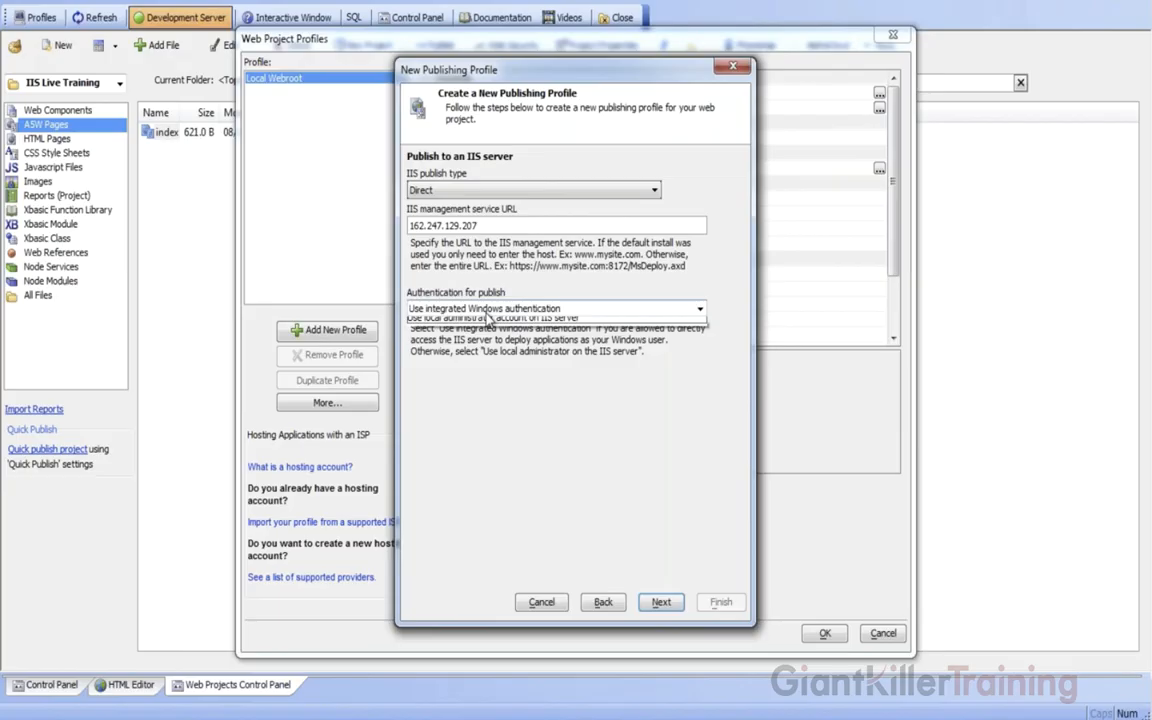
left_click(487, 330)
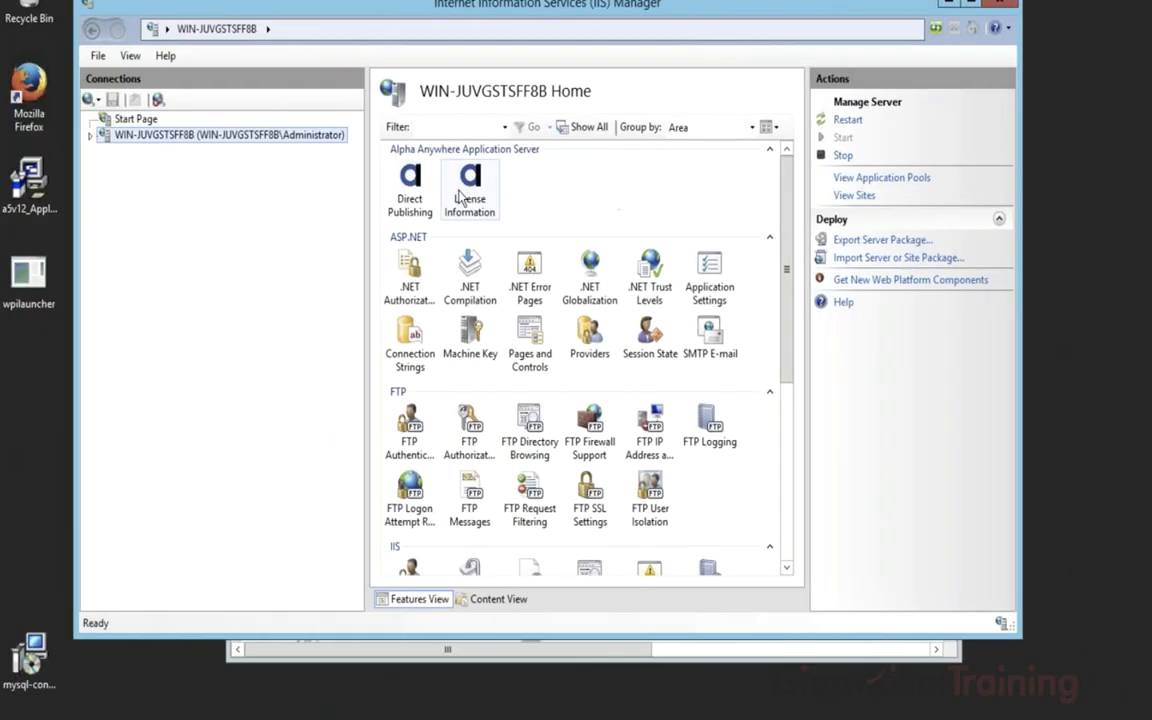
double_click(406, 180)
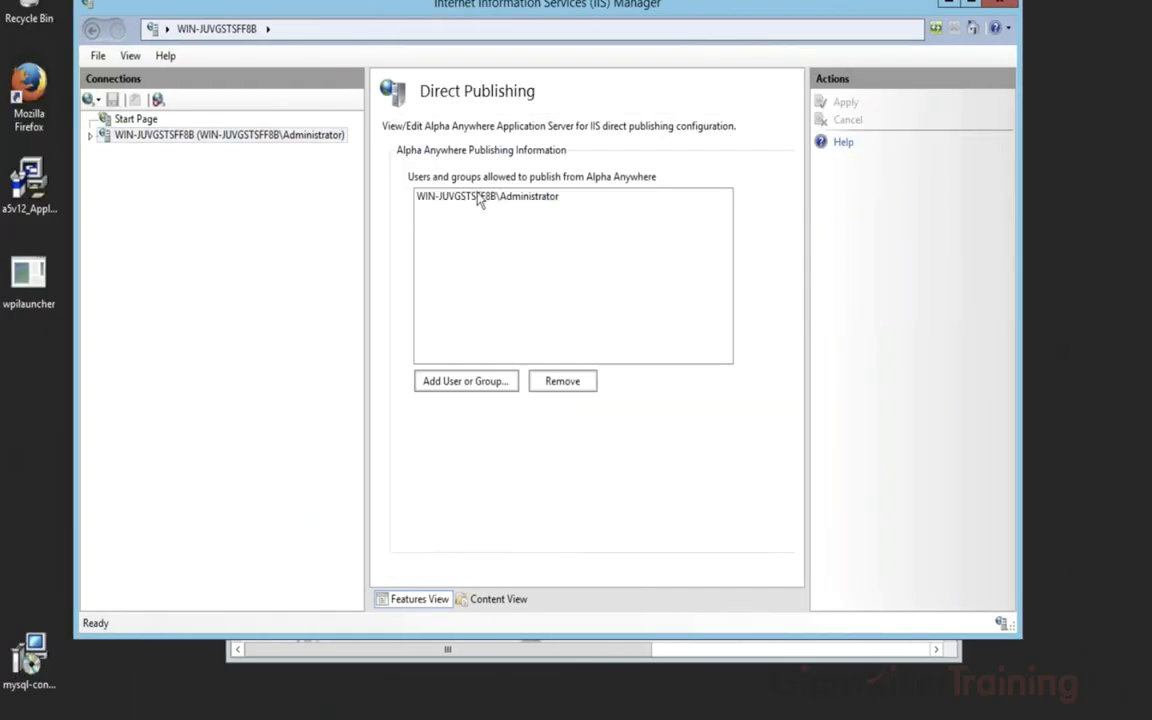
left_click(480, 197)
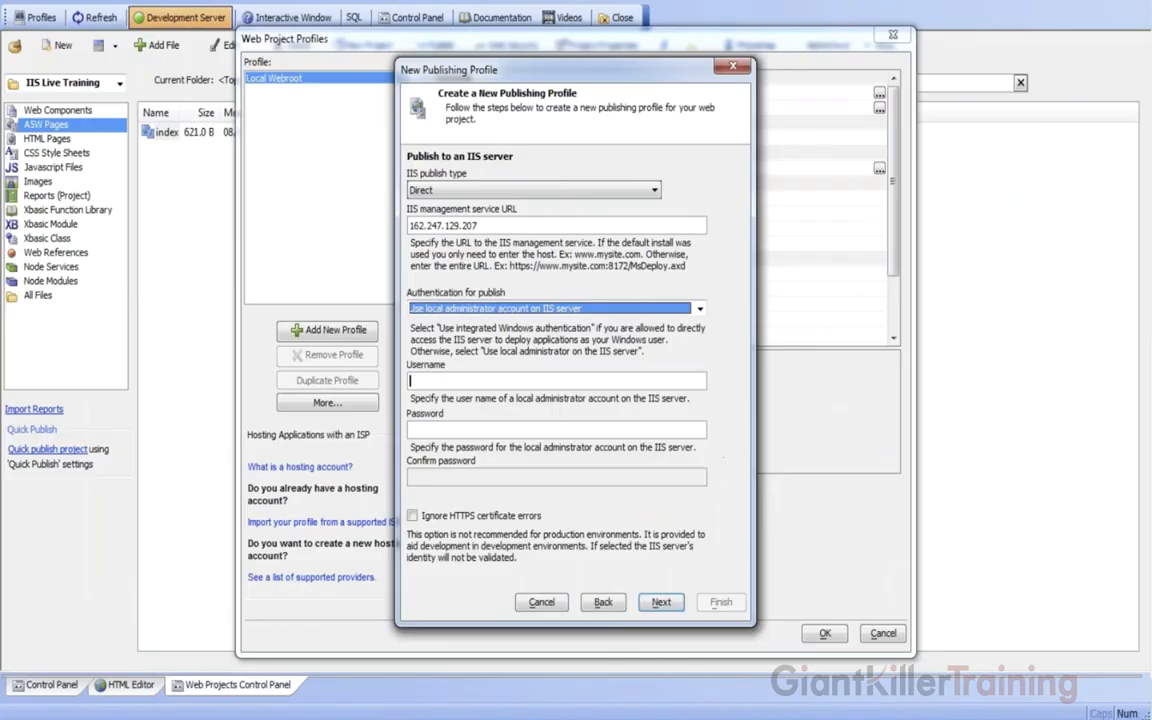
- Enter Administrator as the username, fill in and confirm the account password, and enable ignoring HTTPS certificate errors
left_click(475, 380)
type("Administrator")
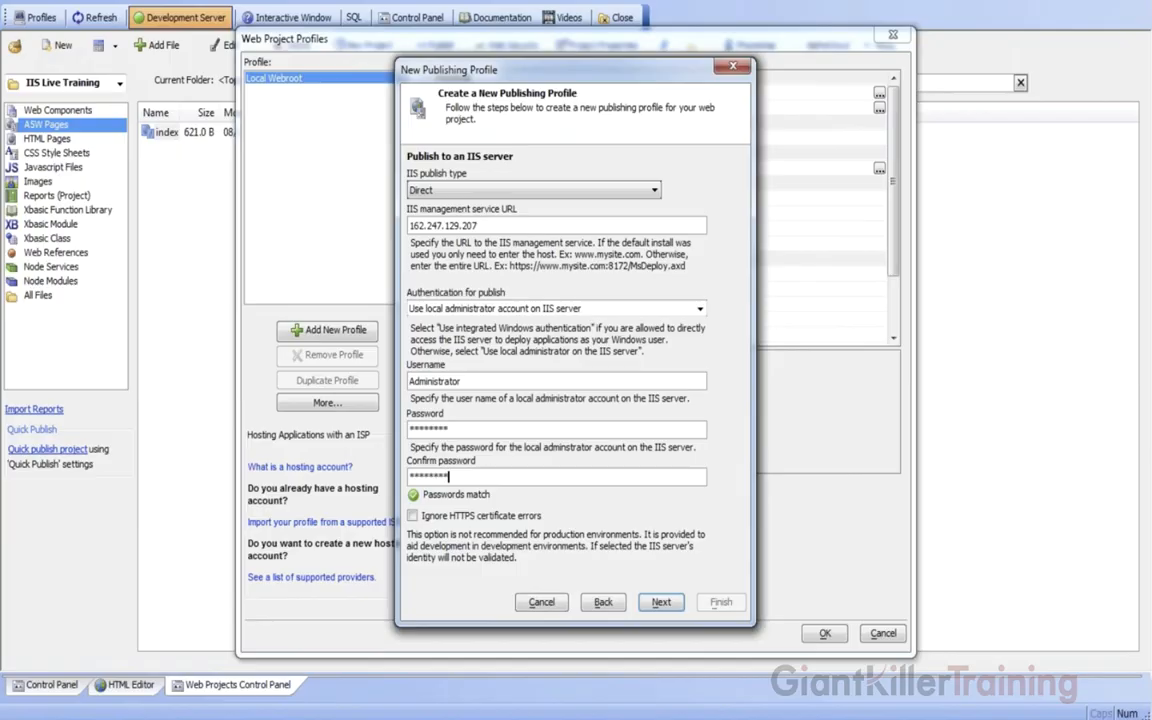
left_click(440, 309)
left_click(470, 309)
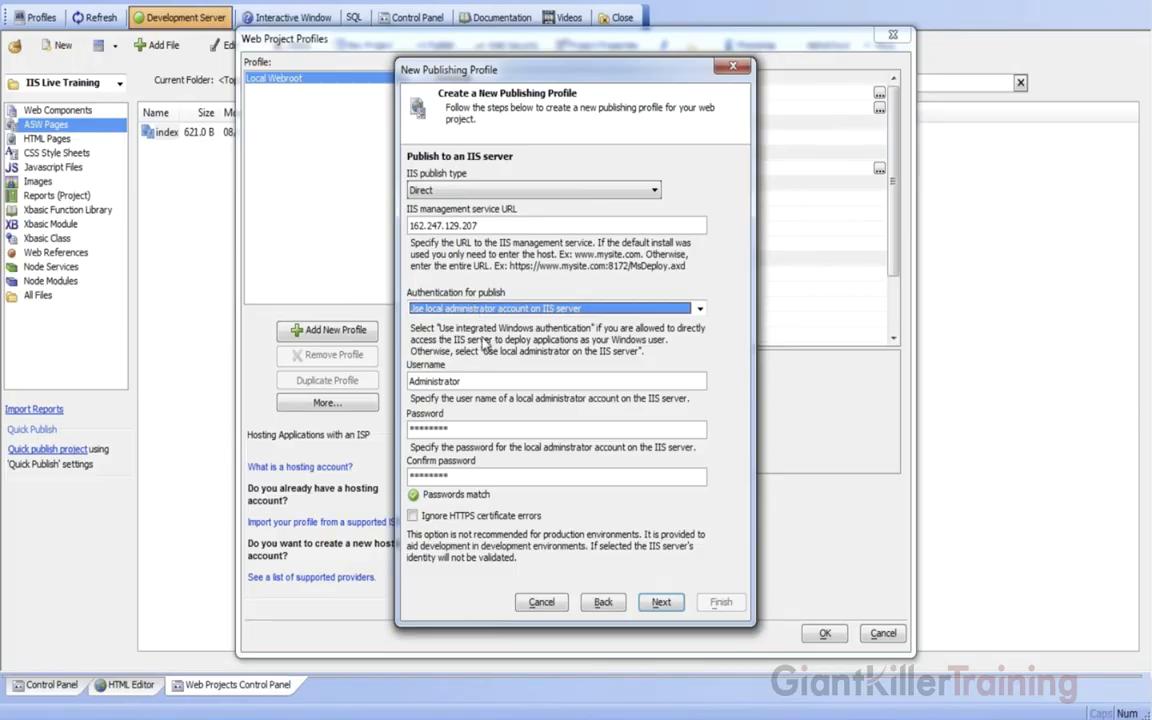
key("Tab")
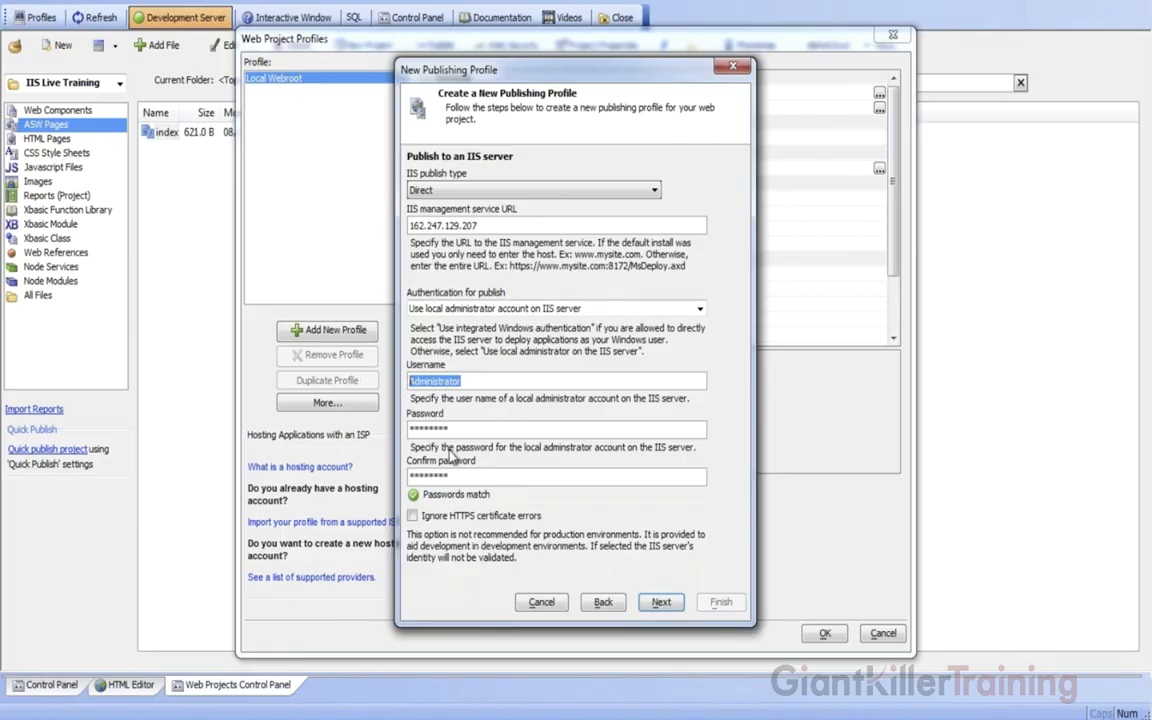
left_click(476, 518)
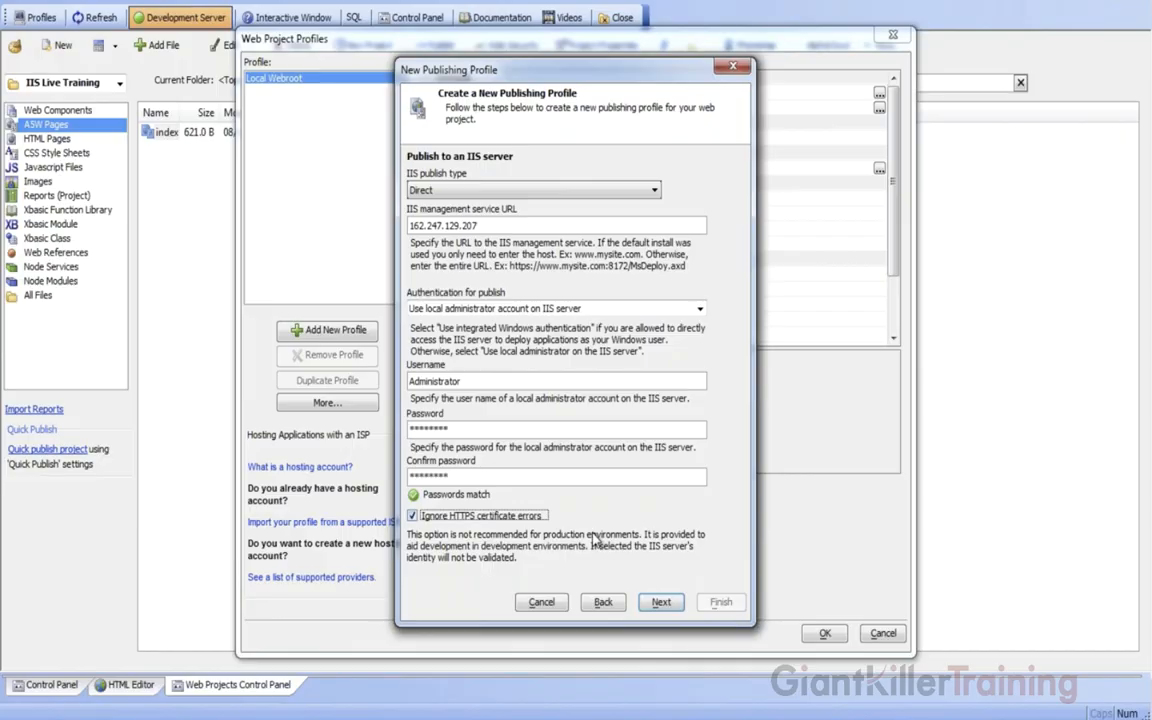
left_click(661, 602)
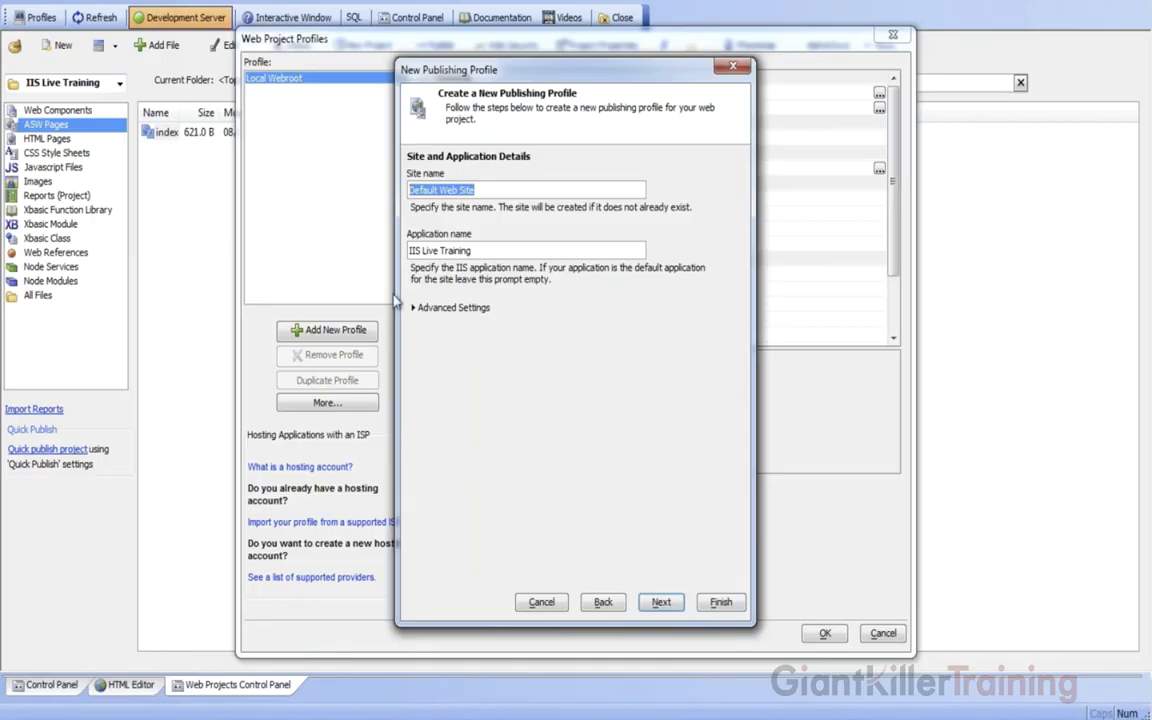
- Keep Default Web Site as the site name and clear the application name, leaving the advanced settings at their defaults
key("Tab")
key("BackSpace")
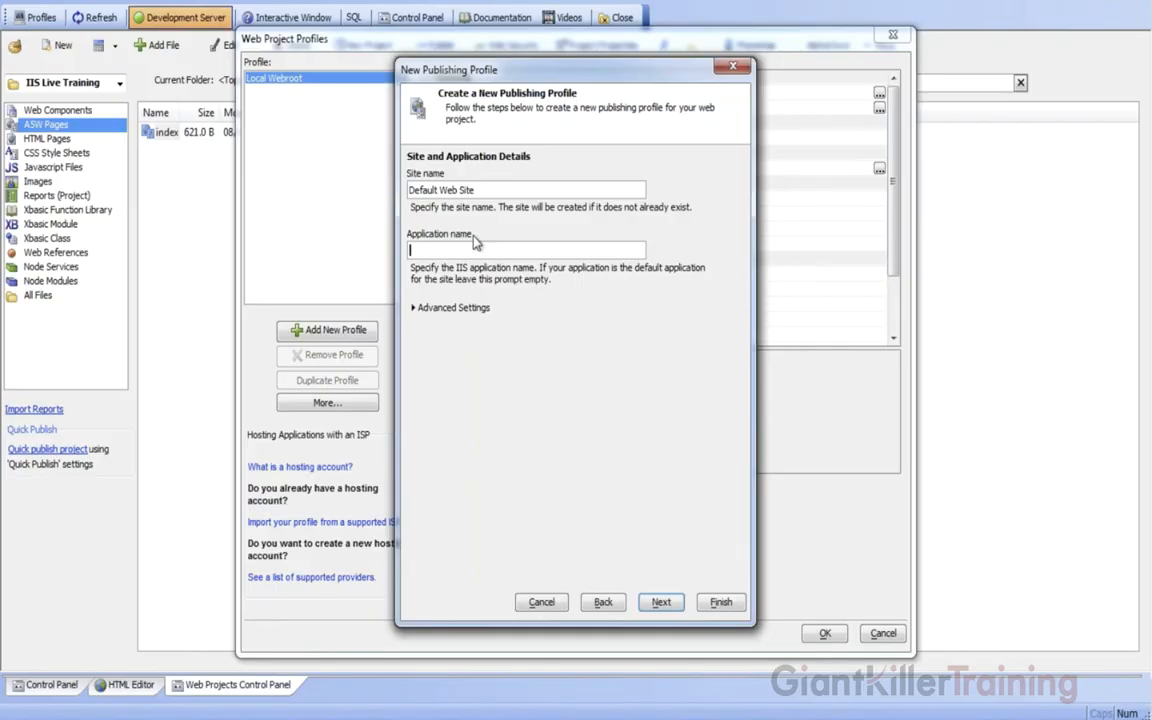
left_click(414, 310)
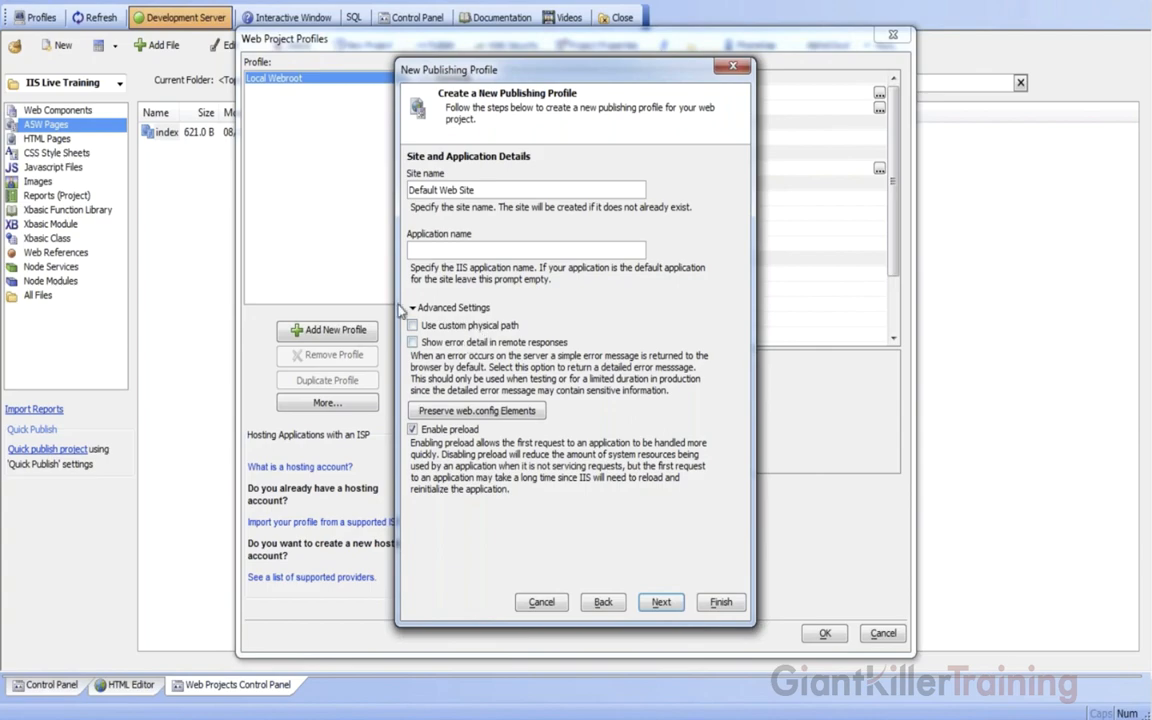
left_click(412, 310)
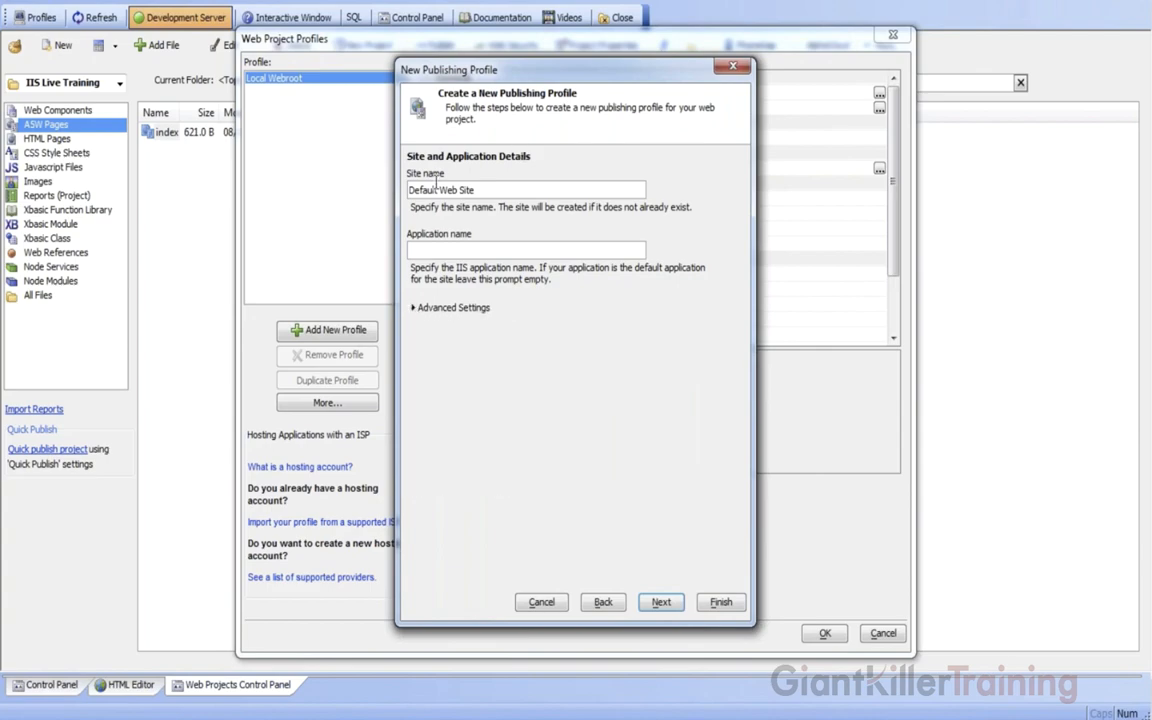
left_click_drag(409, 190, 476, 190)
left_click(504, 248)
left_click(661, 603)
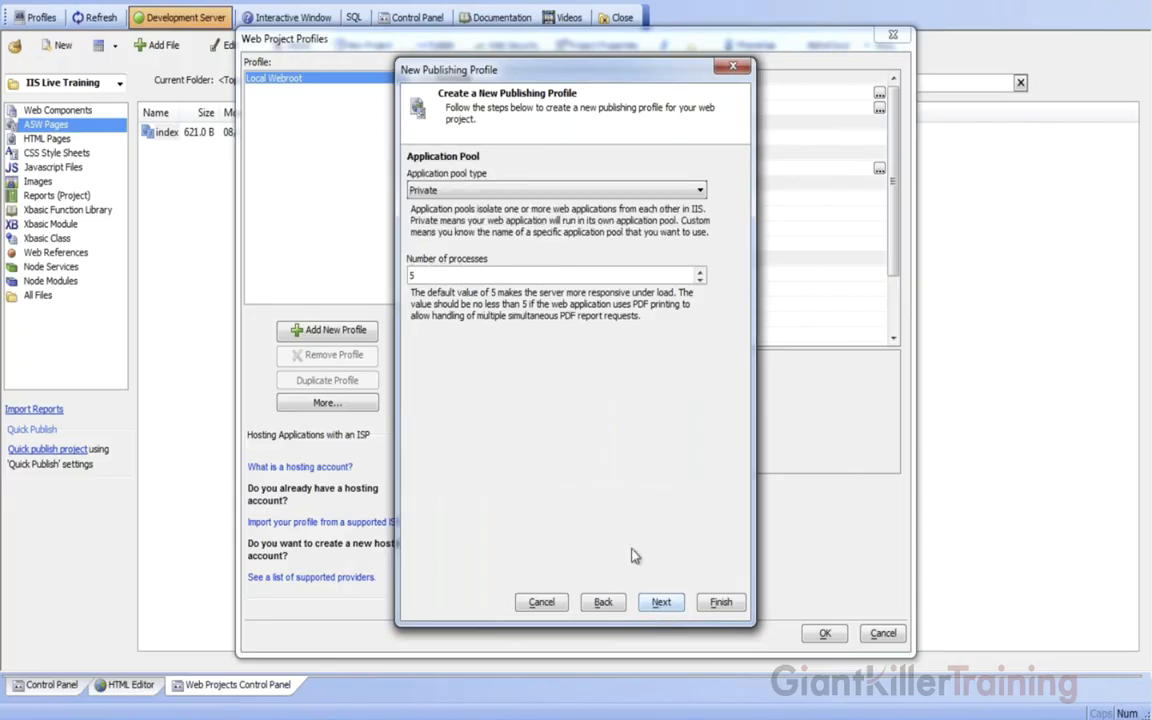
- Accept the Private application pool type with 5 processes for the publishing profile
left_click(460, 190)
left_click(460, 190)
left_click(661, 601)
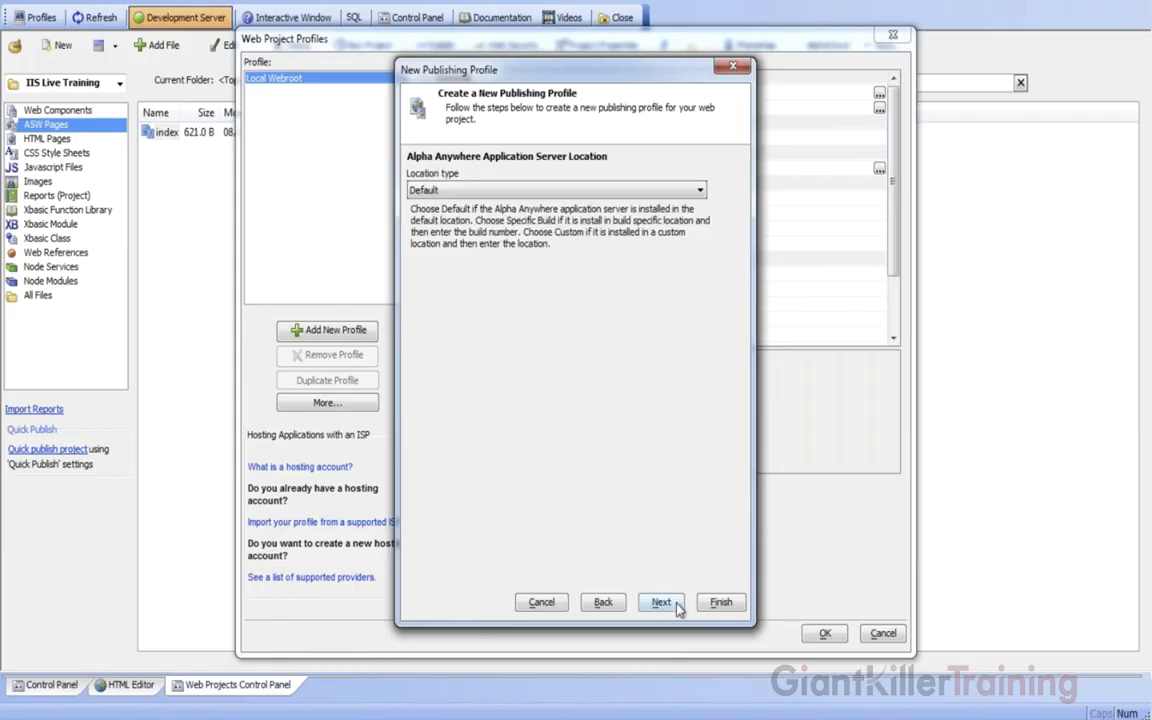
- Review the location types for the Alpha Anywhere application server and accept Default
left_click(491, 190)
left_click(491, 176)
left_click(446, 191)
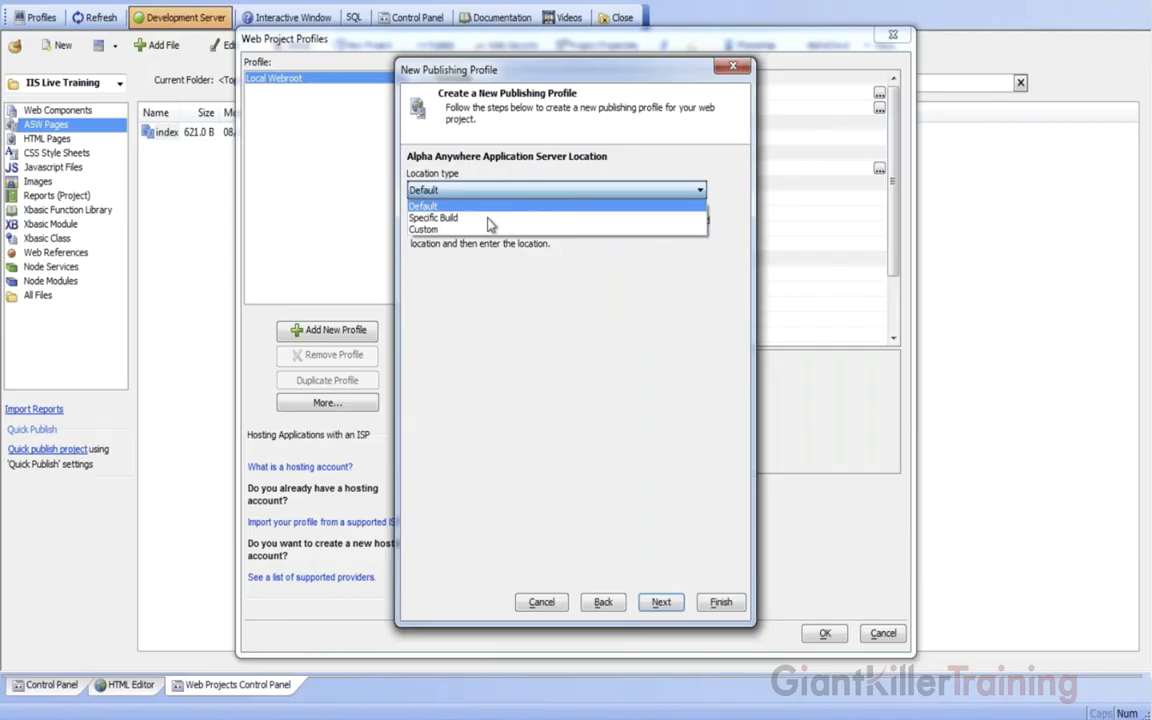
left_click(430, 190)
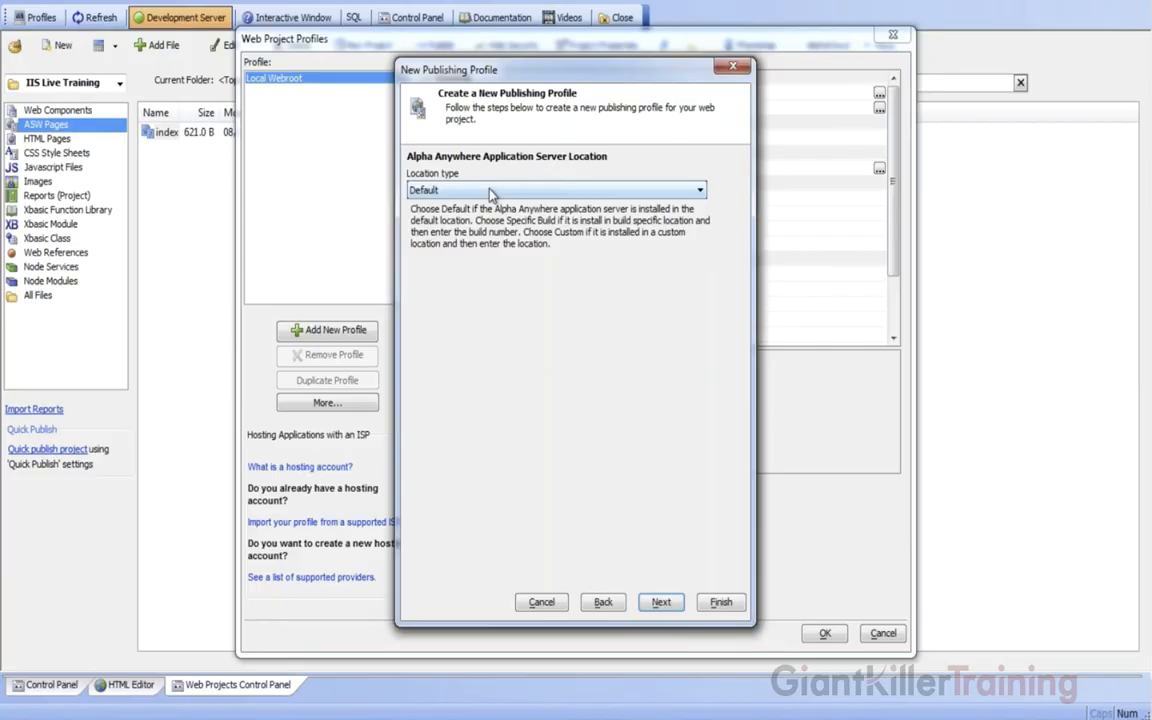
left_click(490, 191)
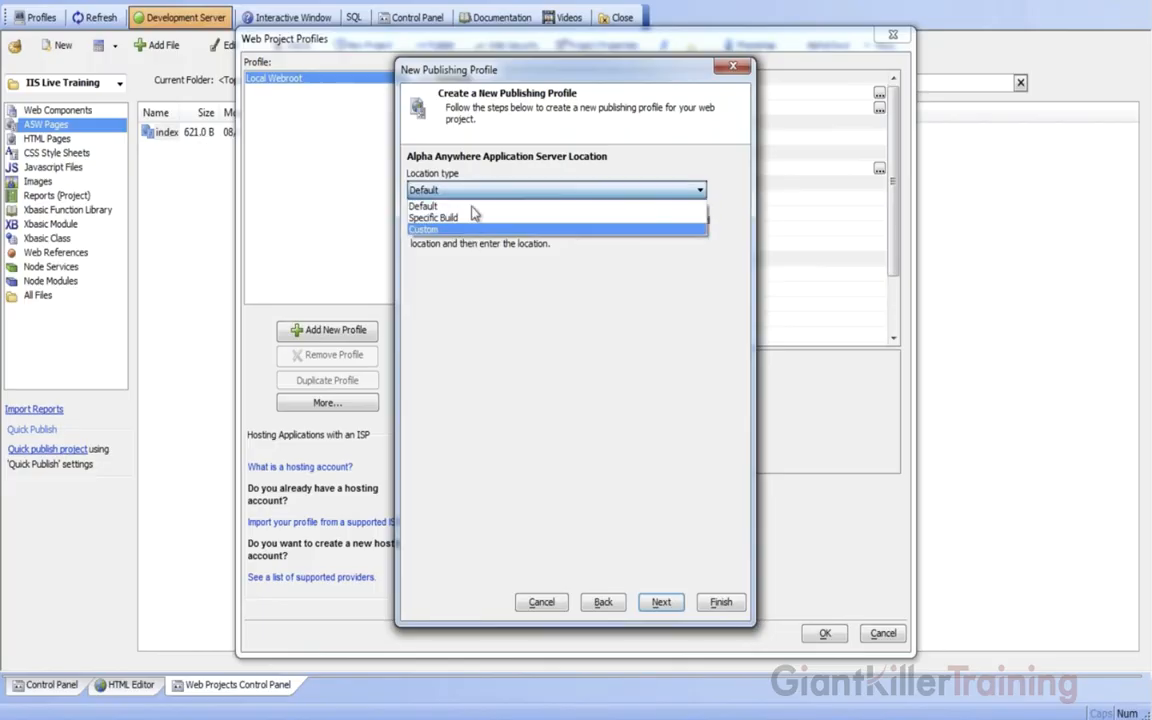
left_click(440, 206)
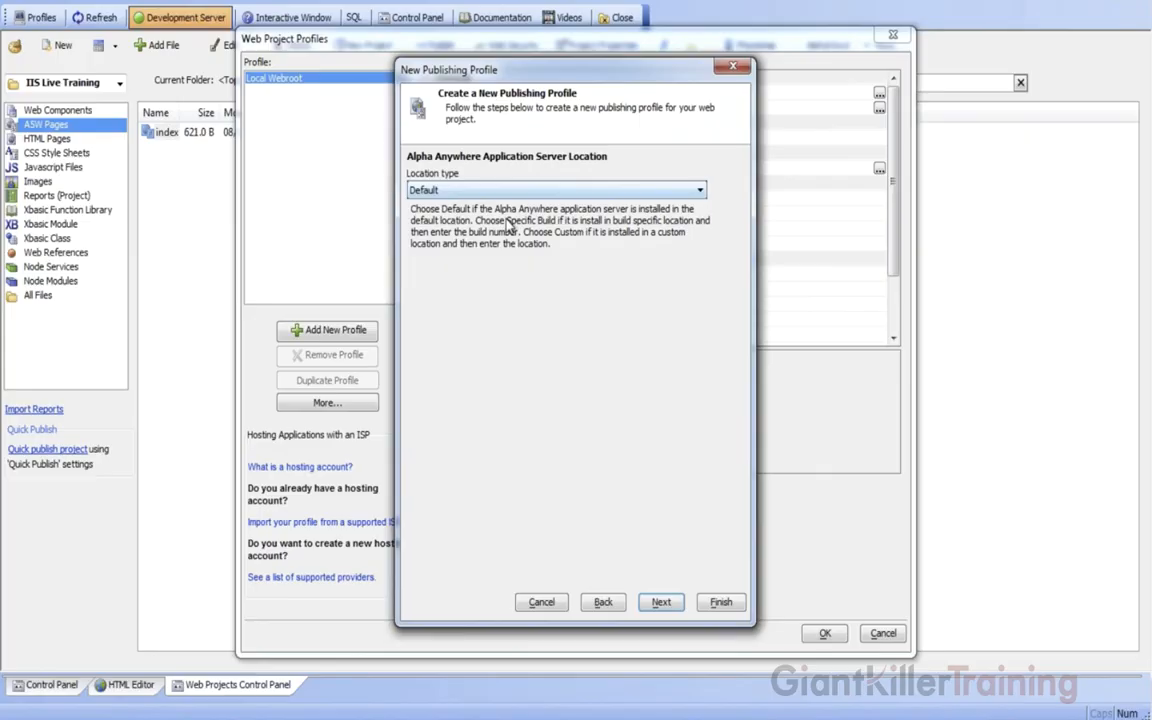
left_click(661, 601)
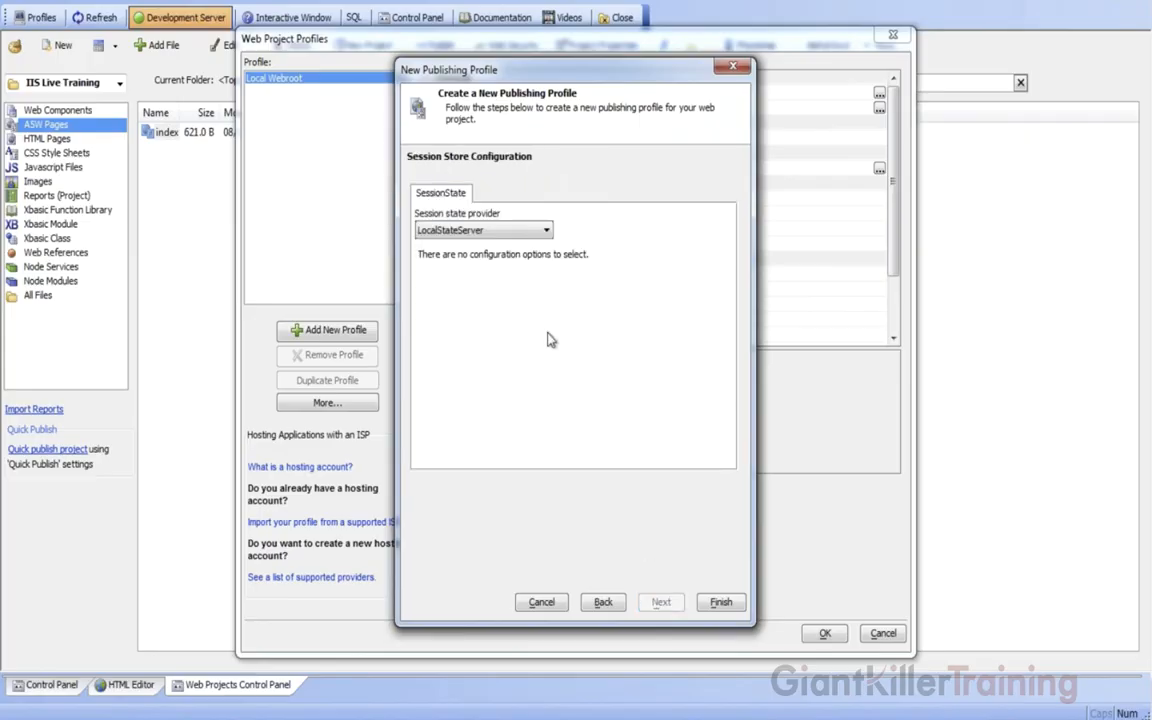
- Choose LocalStateServer as the session state provider and finish the publishing profile setup
left_click(450, 230)
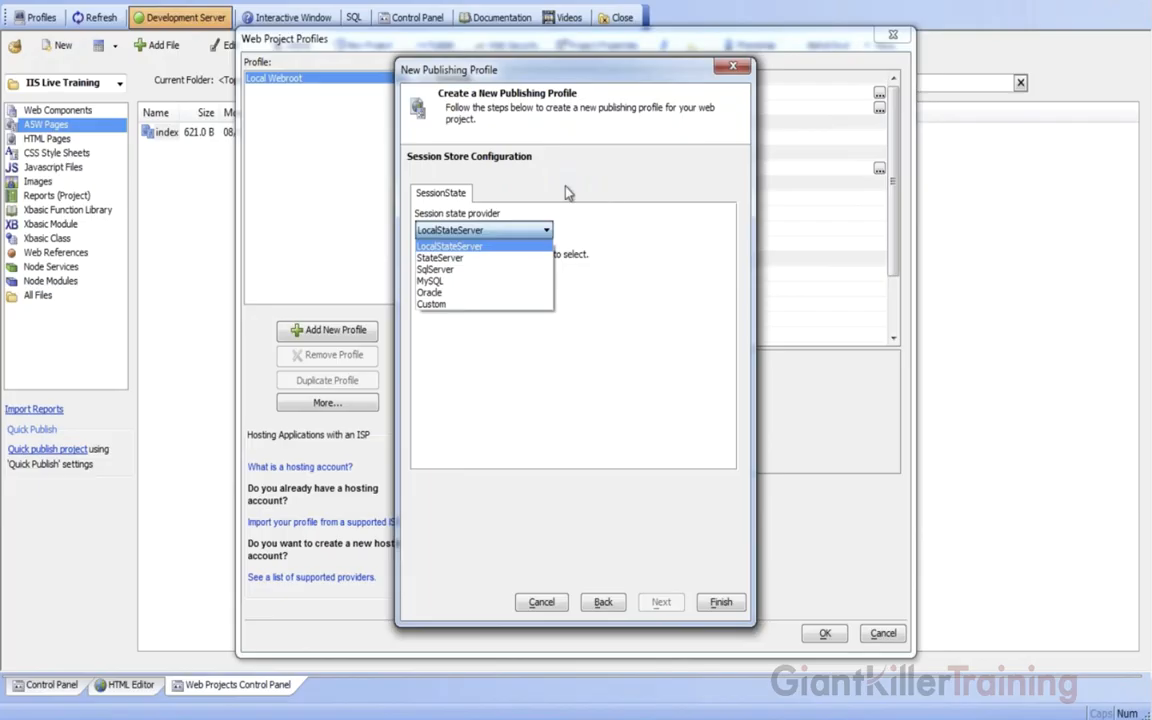
left_click(492, 231)
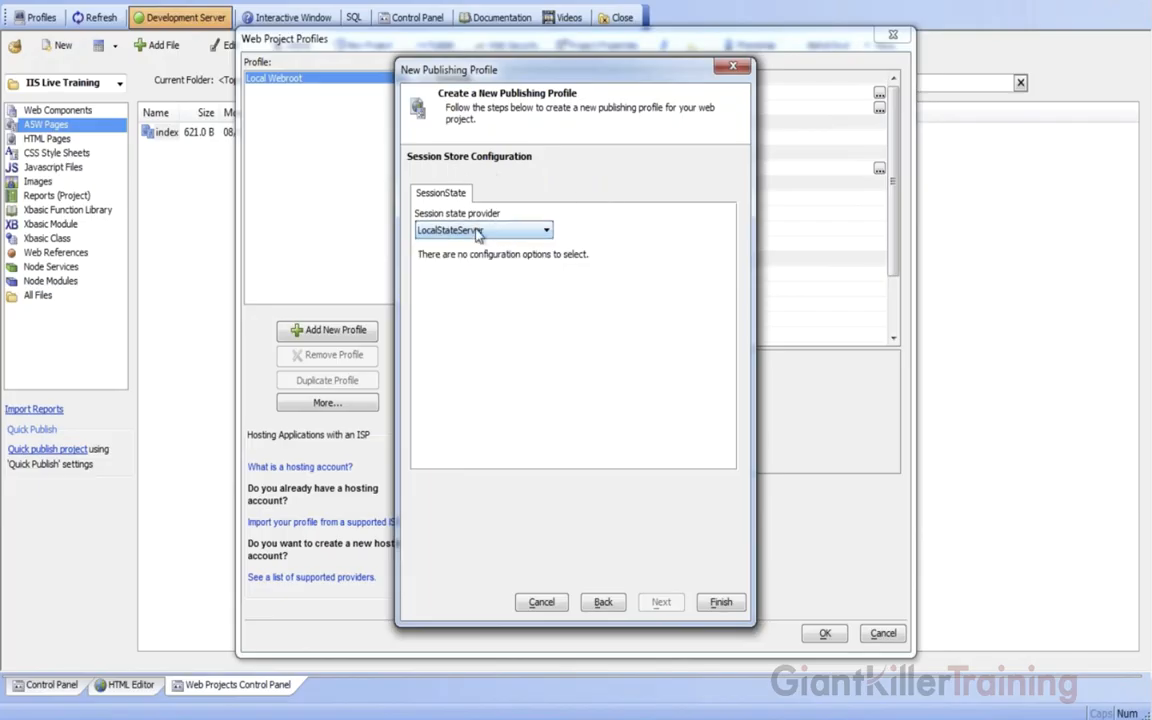
left_click(505, 231)
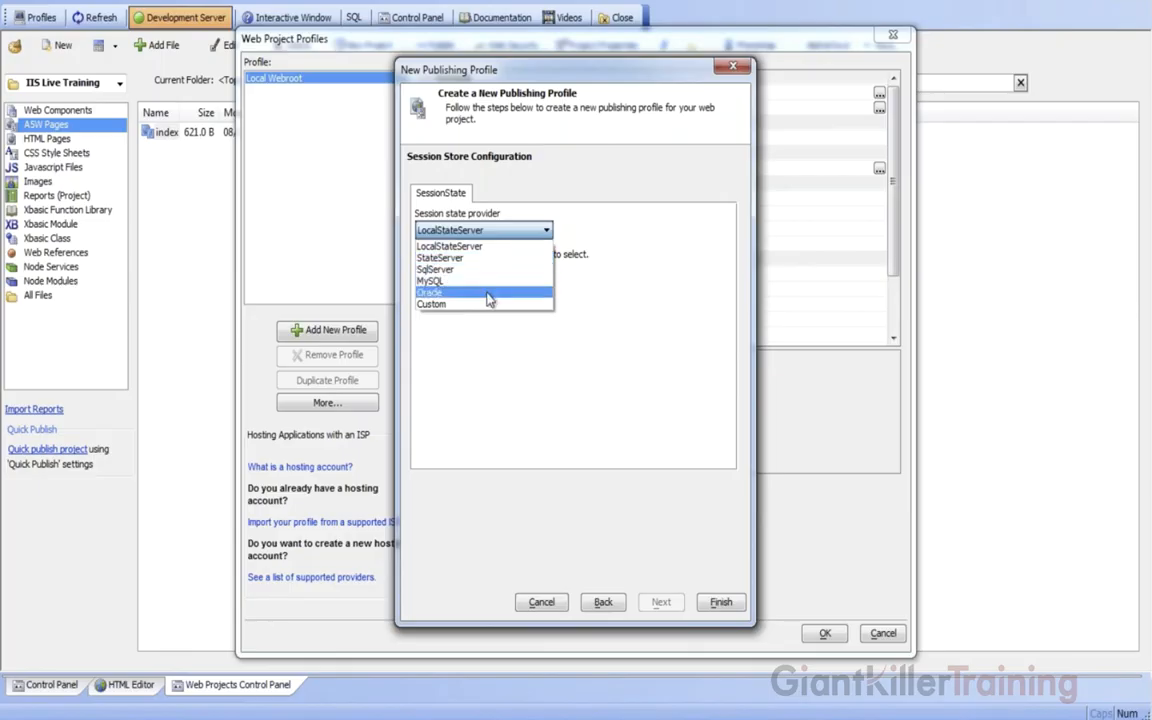
left_click(450, 246)
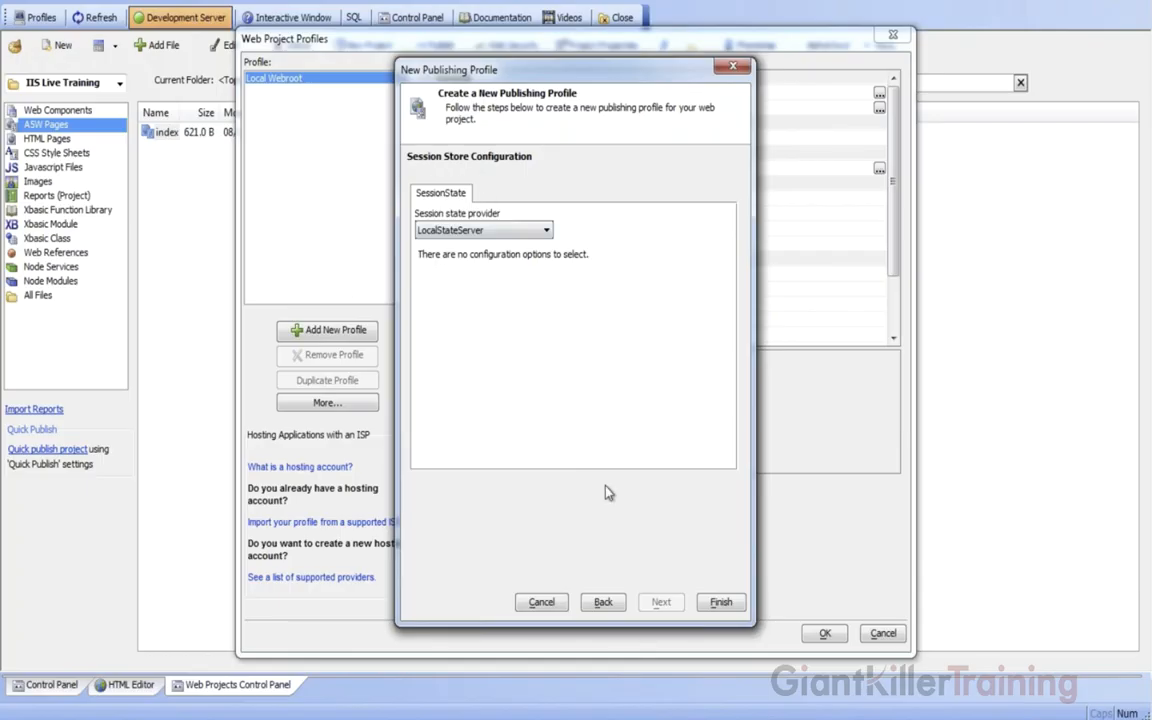
left_click(720, 601)
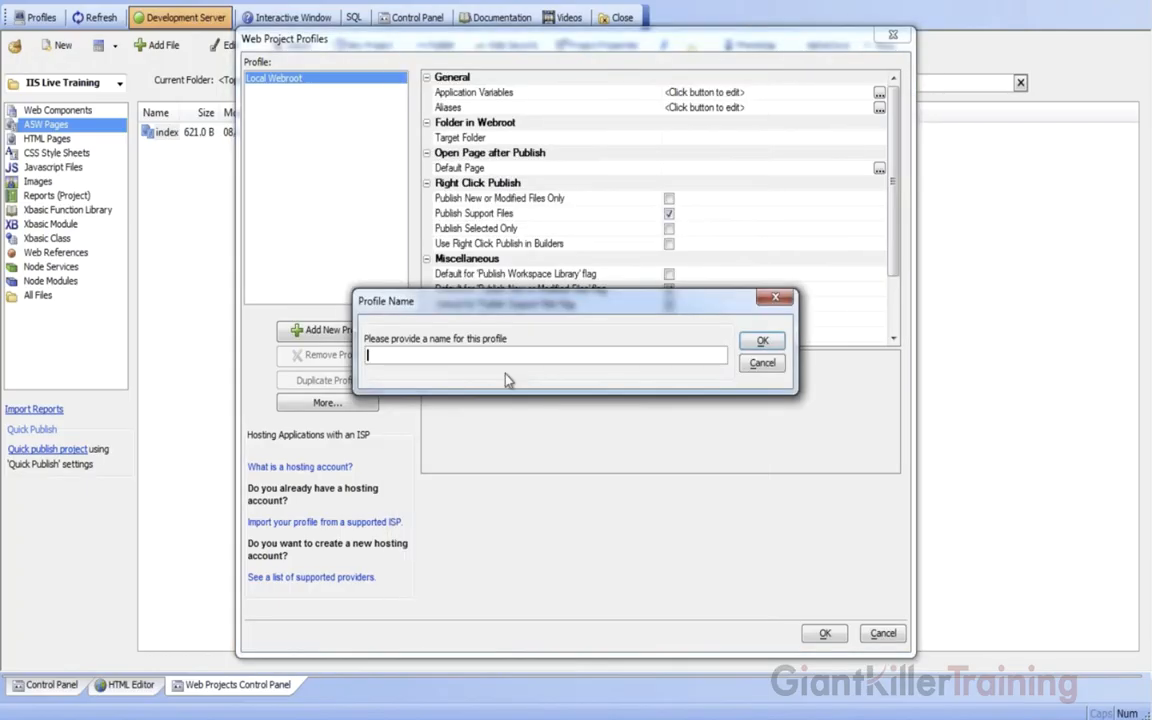
- Name the new profile IIS Certification Server and review its IIS publishing settings
type("IIS Ce")
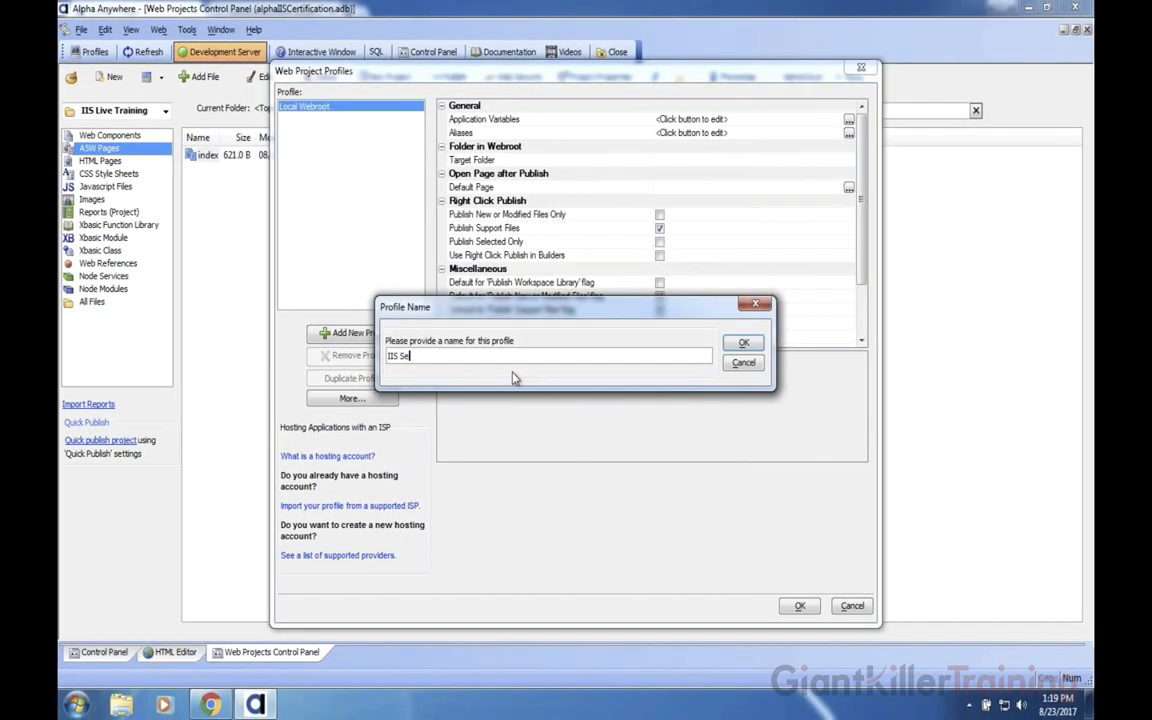
type("rtification Server")
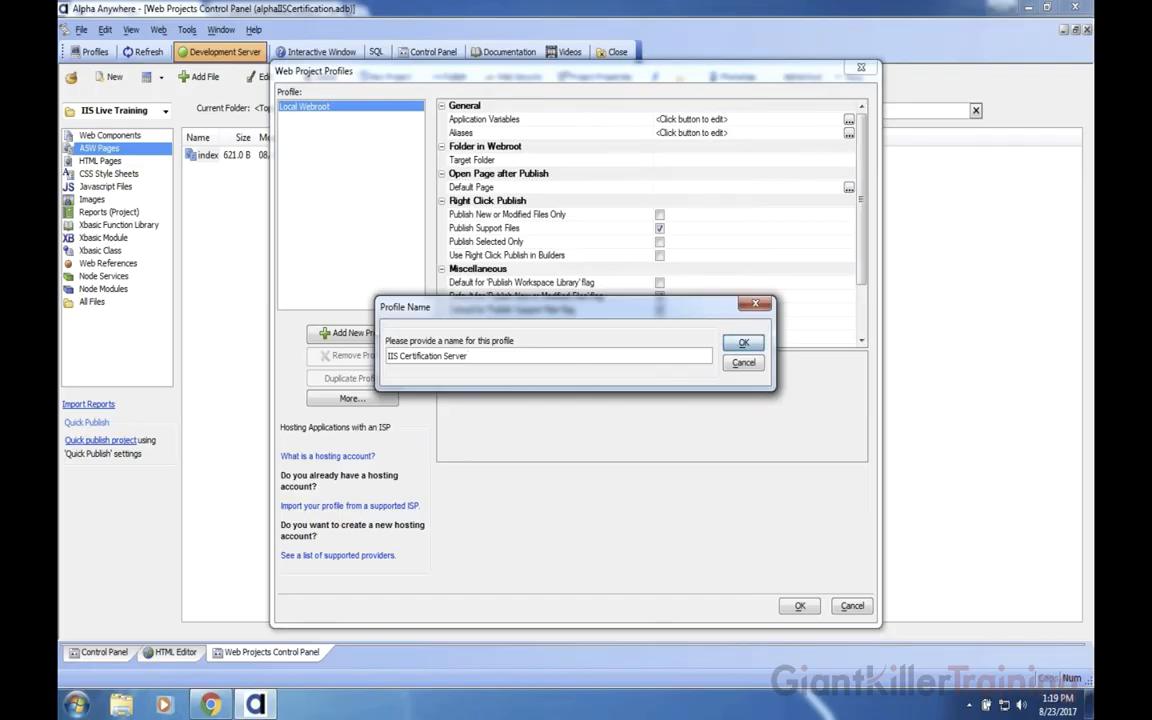
left_click(743, 342)
left_click_drag(678, 82, 500, 87)
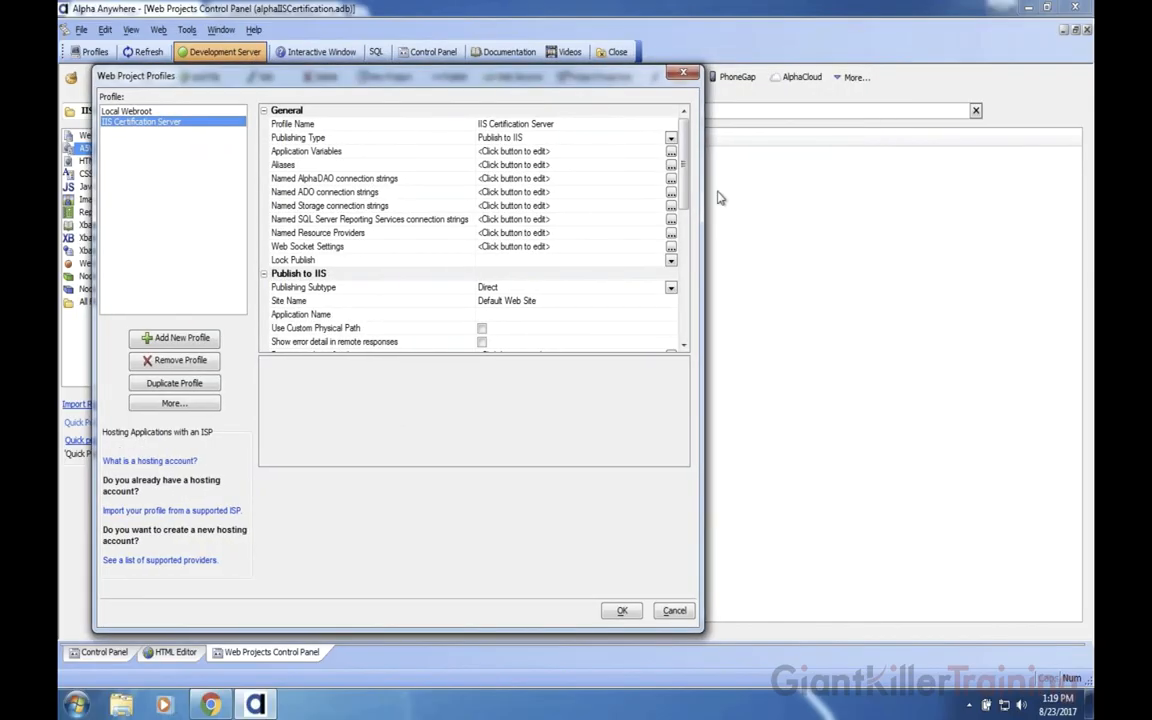
scroll(615, 161, "down", 10)
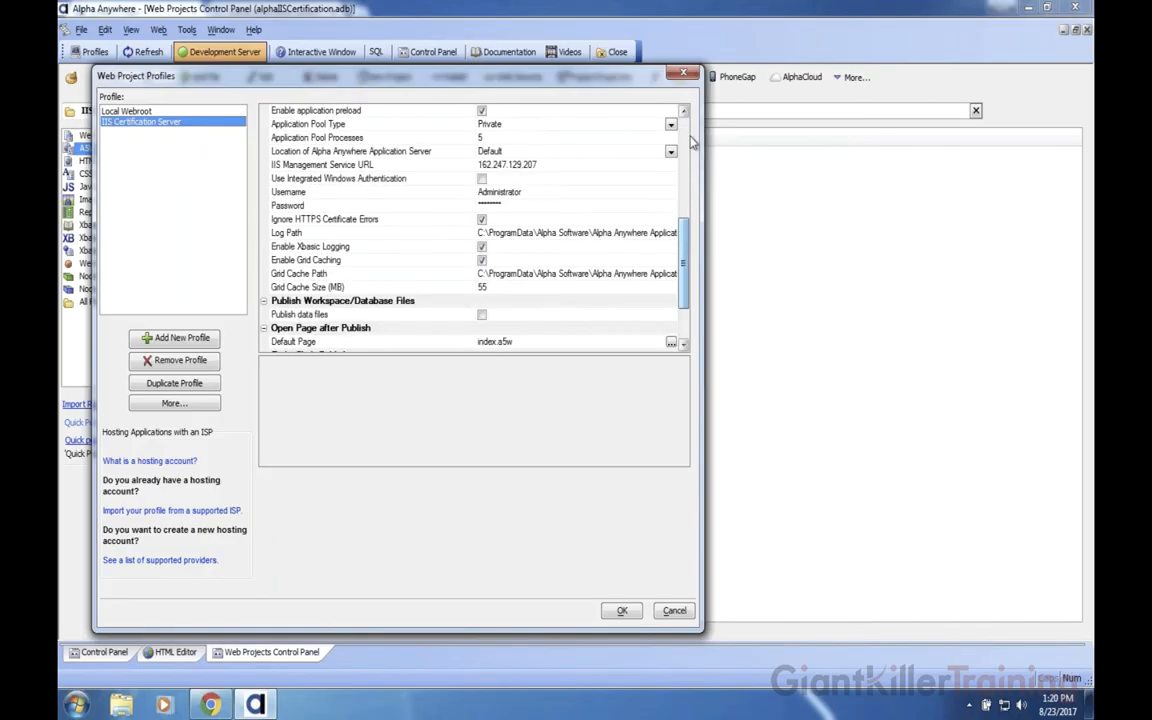
- Examine the IIS Certification Server profile's publishing settings, including its site name, application pool type and IIS Management Service URL
scroll(640, 150, "up", 10)
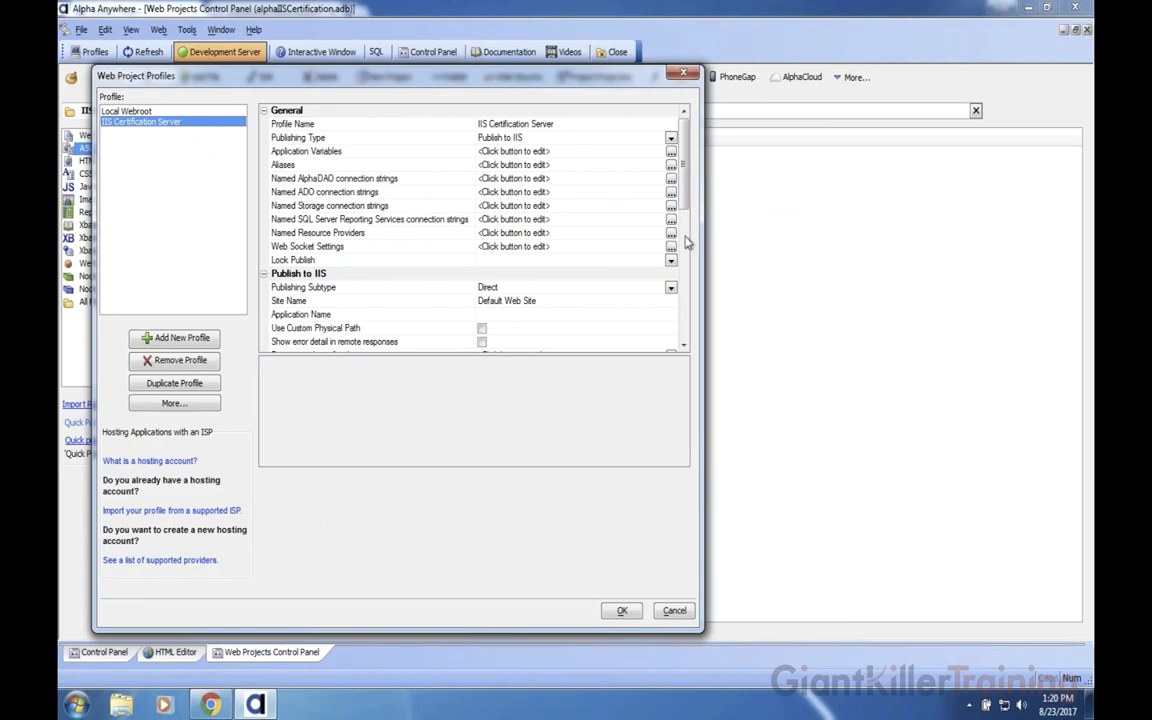
scroll(684, 212, "down", 4)
scroll(681, 218, "up", 1)
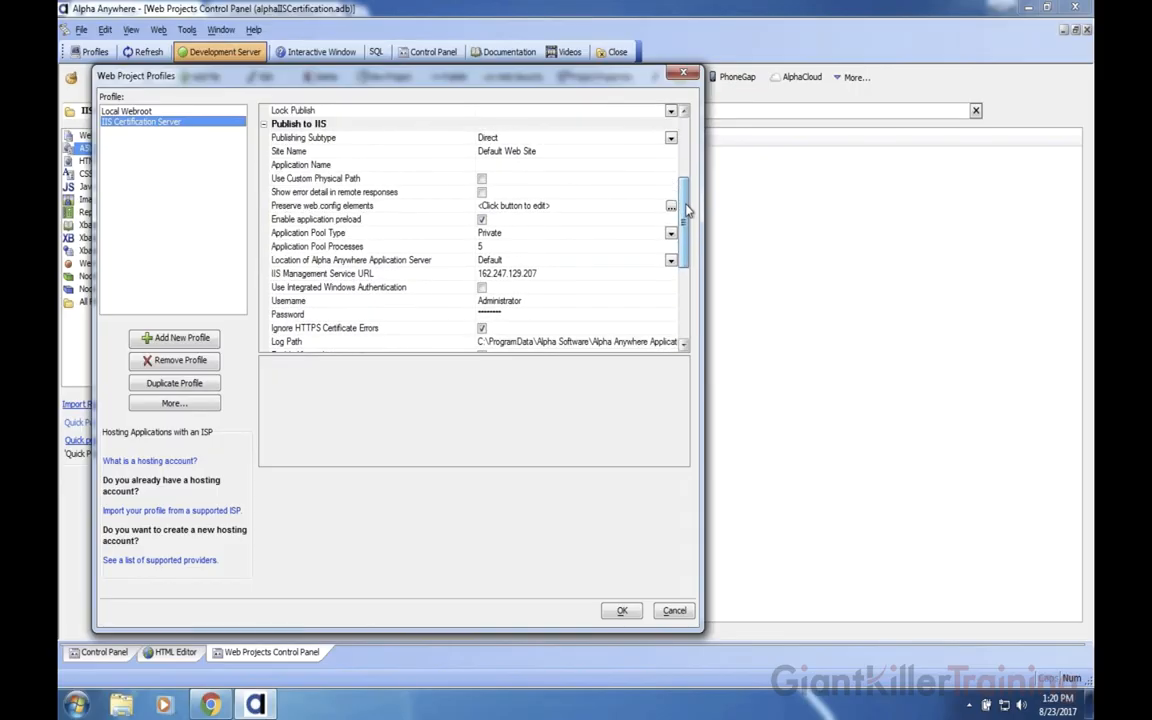
left_click(362, 136)
left_click(400, 152)
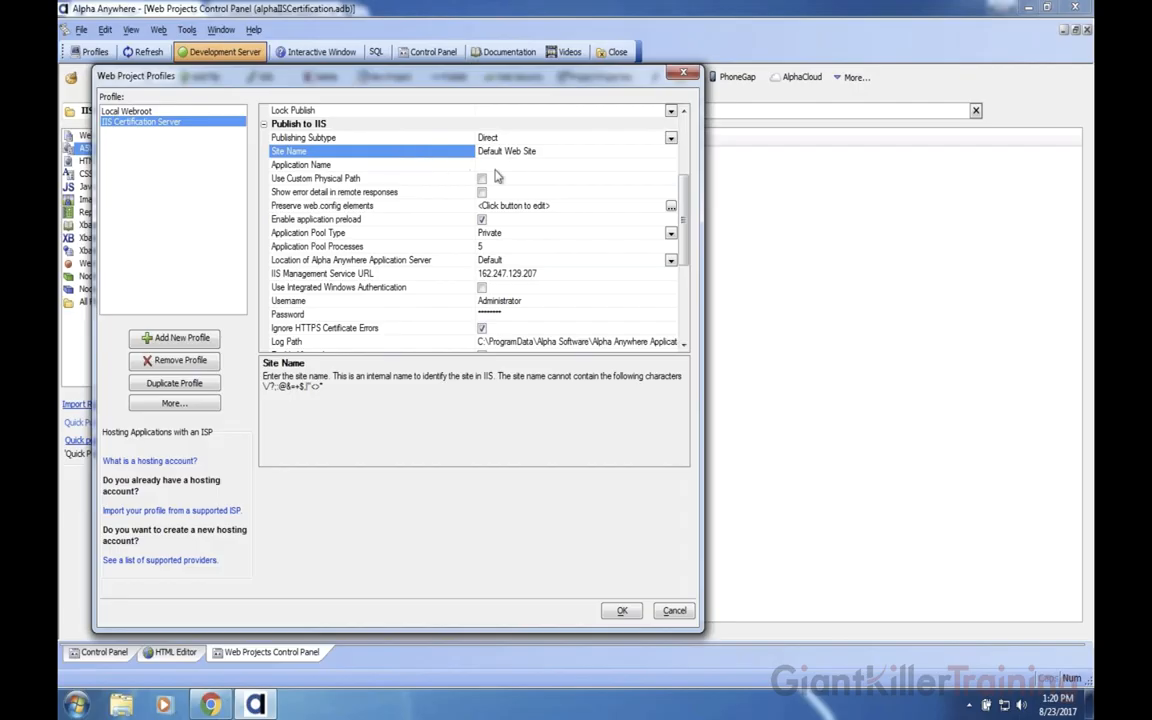
left_click(395, 235)
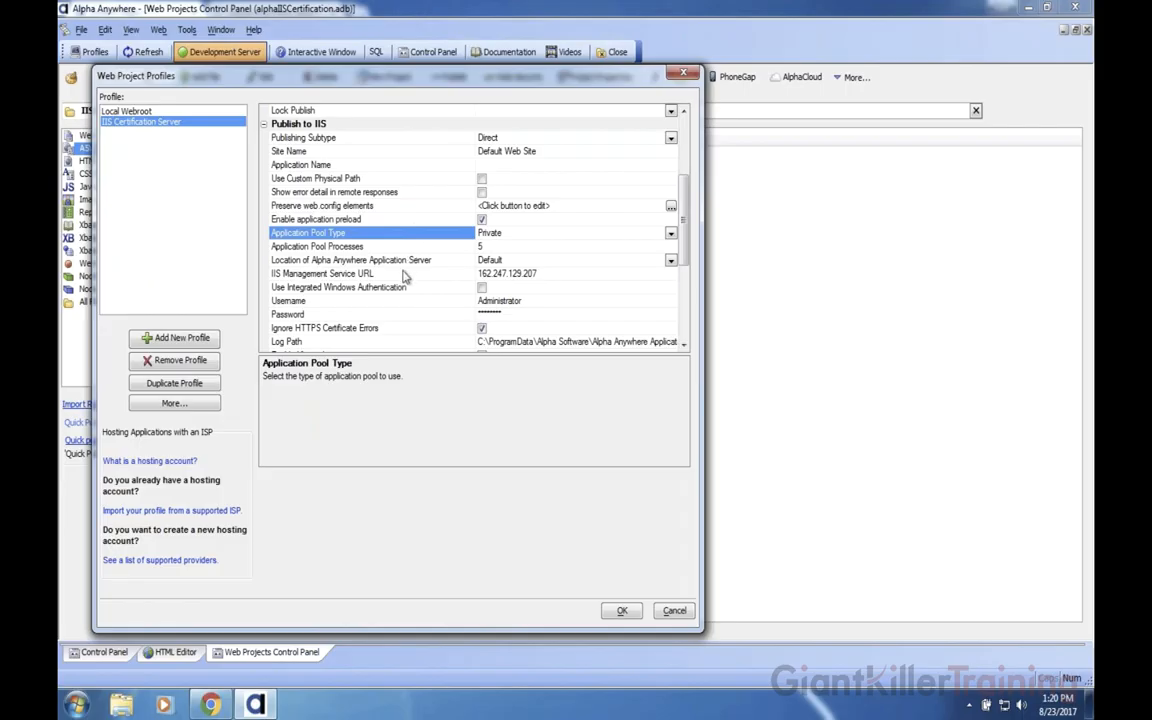
left_click(425, 275)
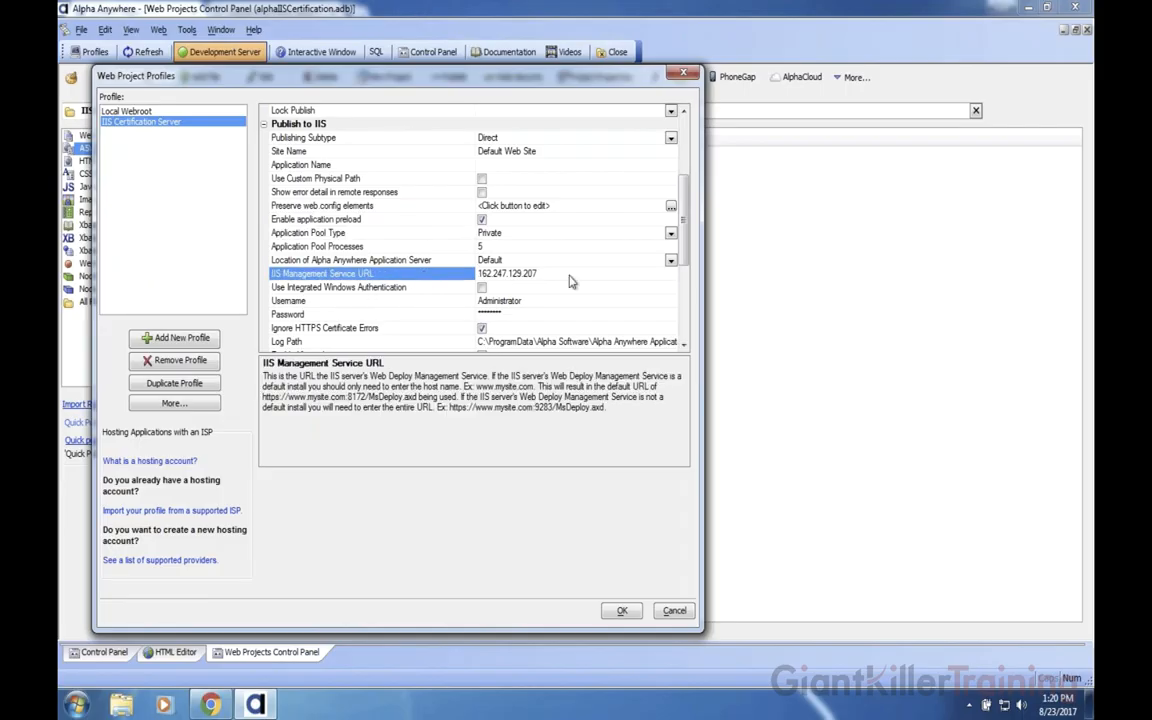
left_click_drag(686, 231, 689, 271)
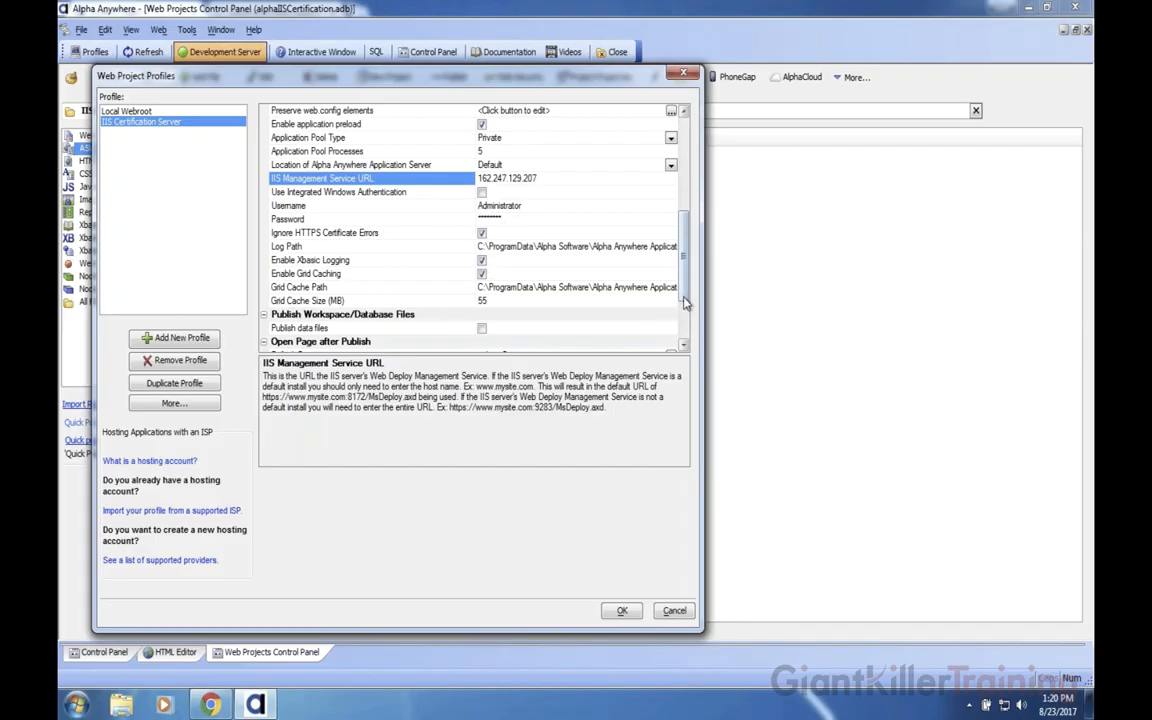
left_click_drag(686, 303, 686, 341)
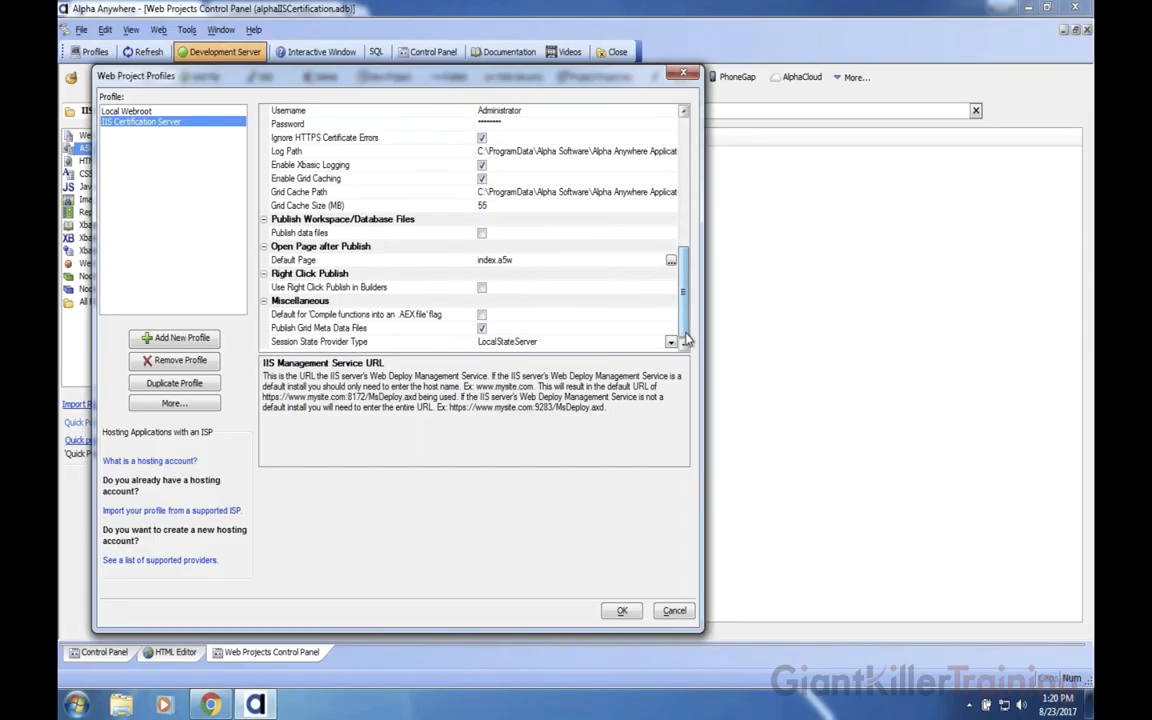
scroll(617, 246, "up", 4)
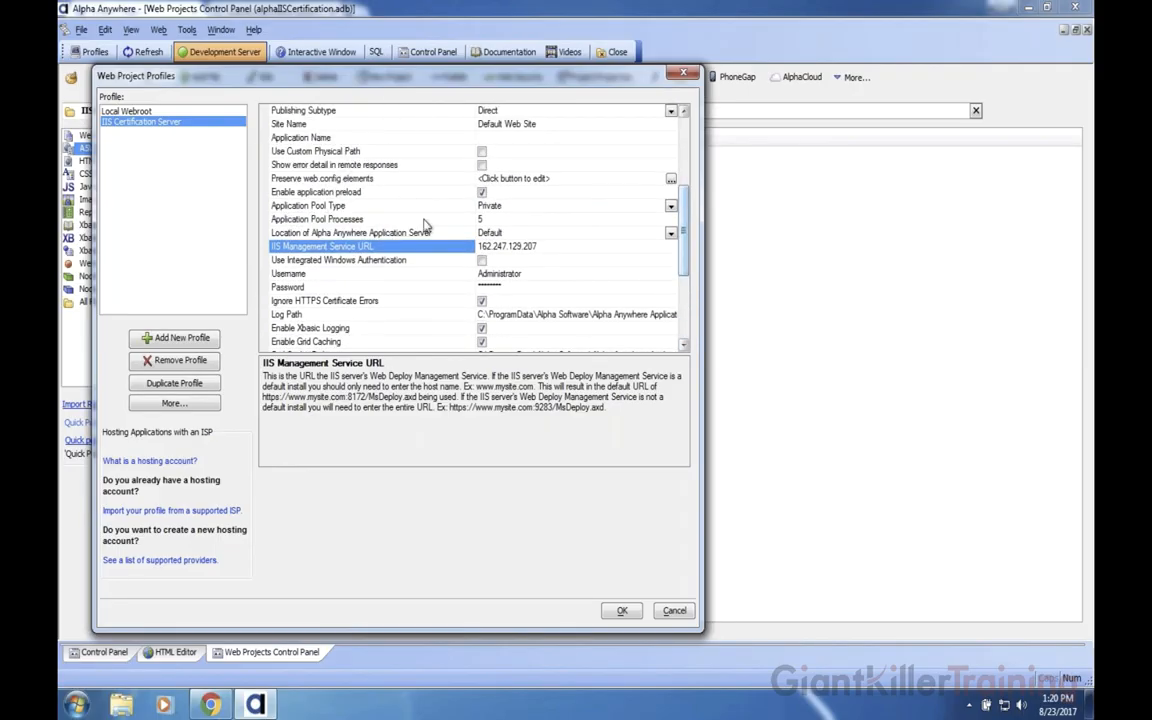
- Save the publishing profiles and postpone editing the AlphaDAO connection strings for the new profile
left_click(621, 610)
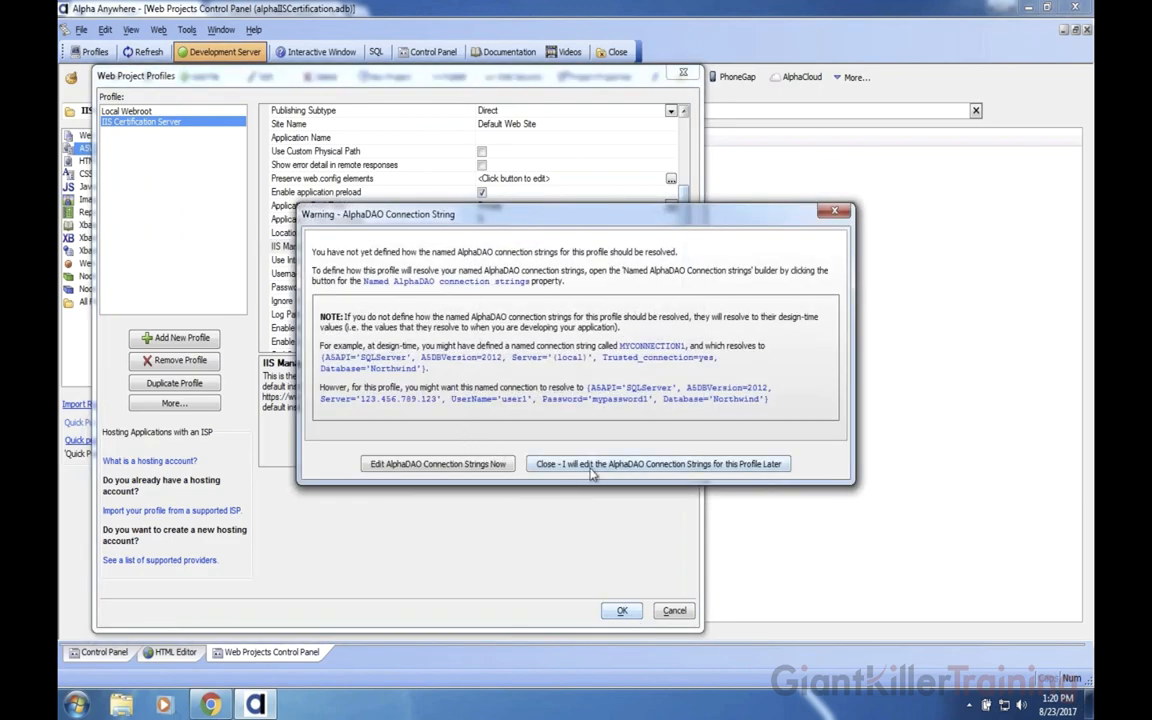
left_click(558, 472)
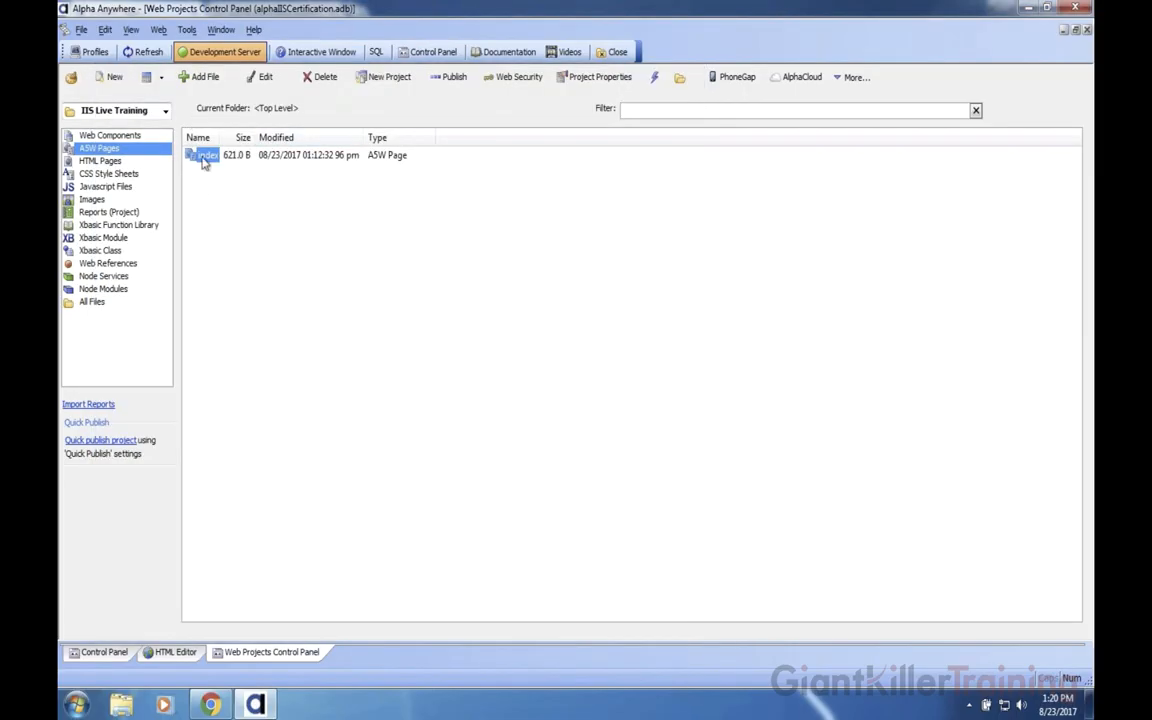
- Check the IIS Certification Server entry in the project's profiles and close the profiles without changes
left_click(88, 54)
left_click(316, 118)
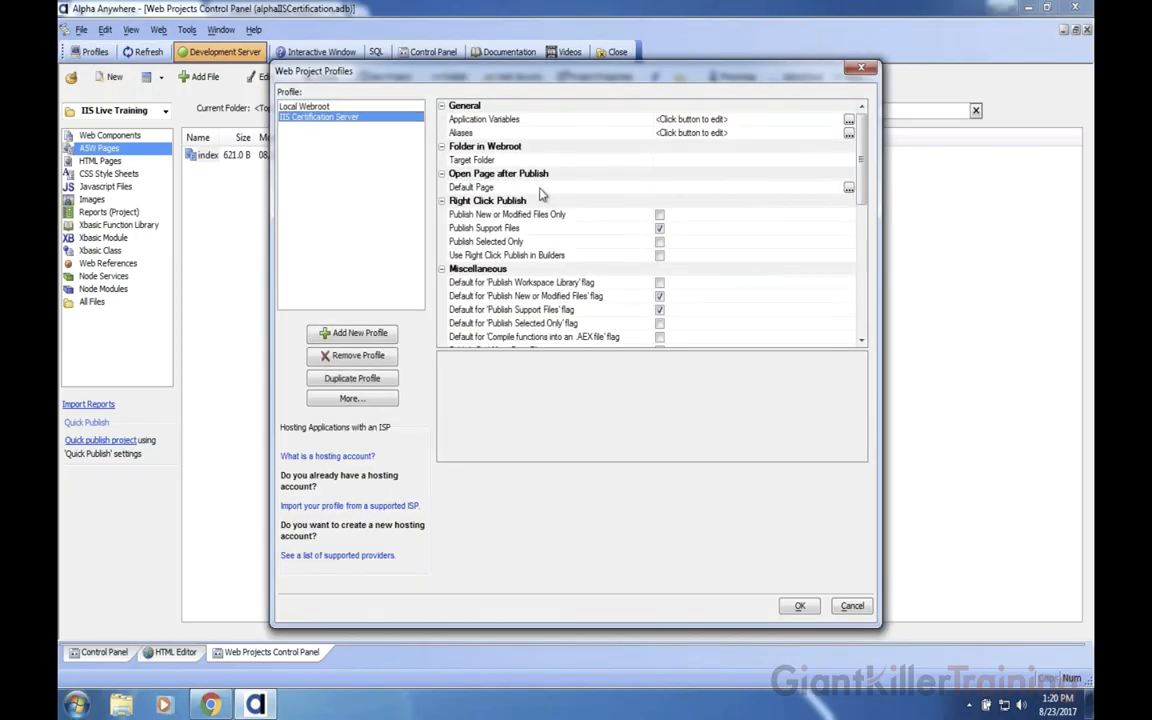
left_click(850, 604)
- Publish the IIS Live Training web project using the IIS Certification Server profile
left_click(455, 80)
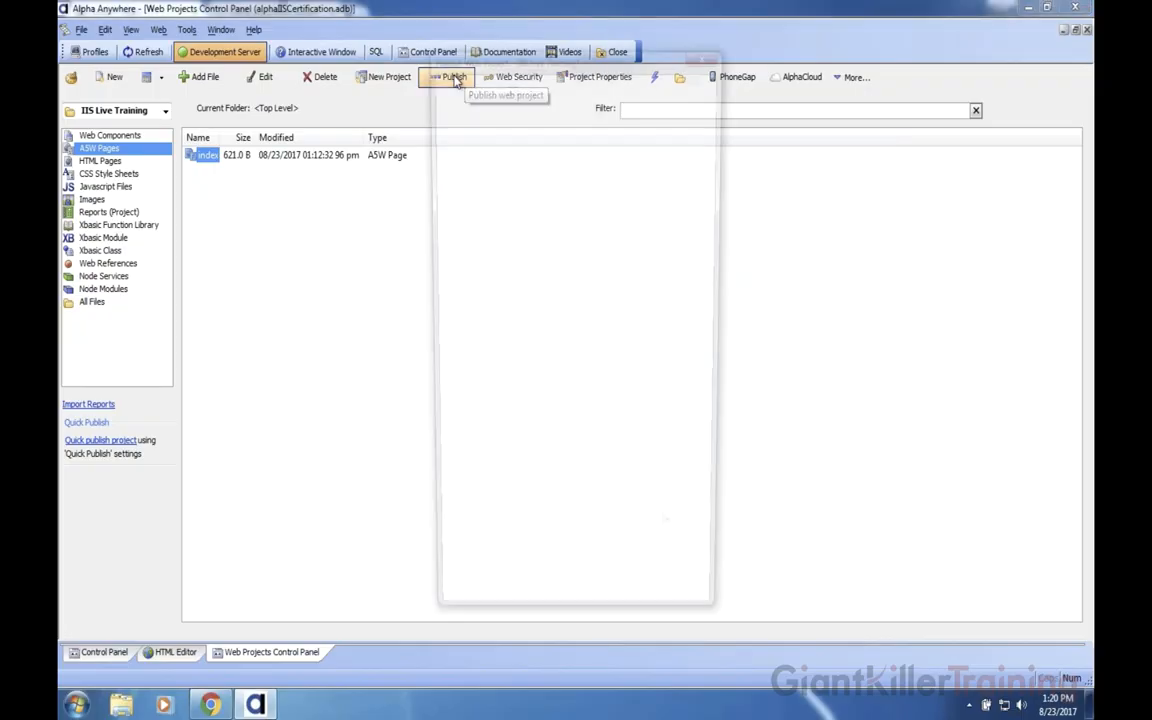
left_click(519, 91)
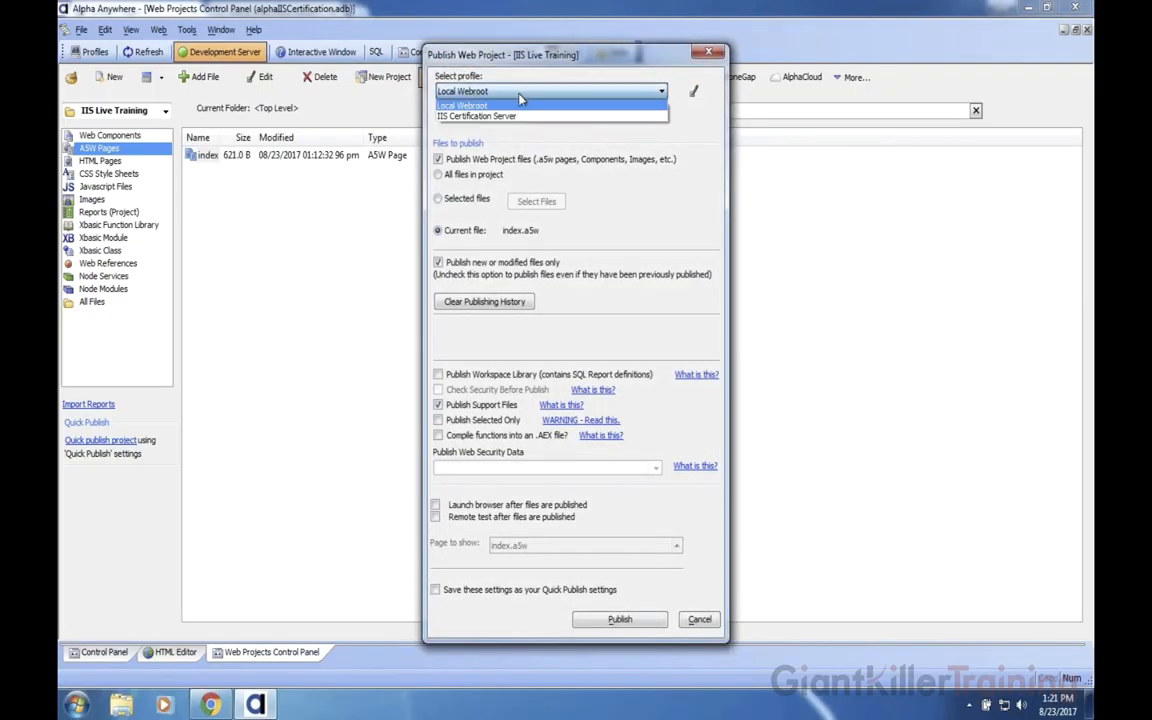
left_click(470, 116)
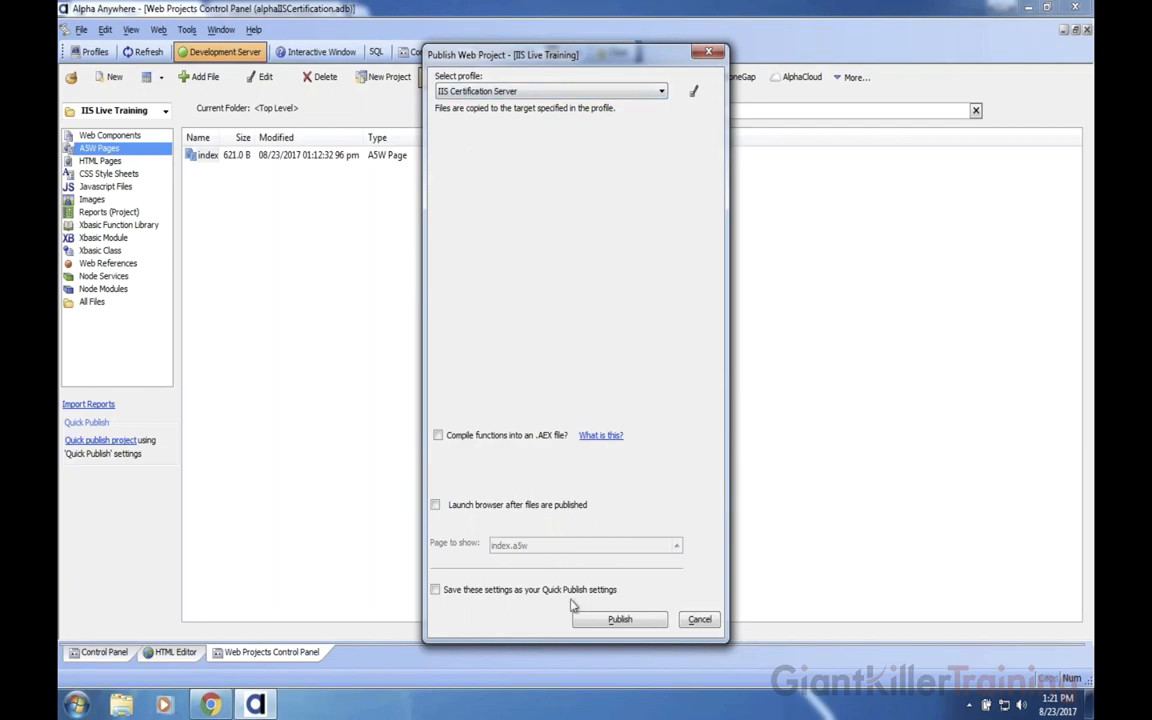
left_click(628, 622)
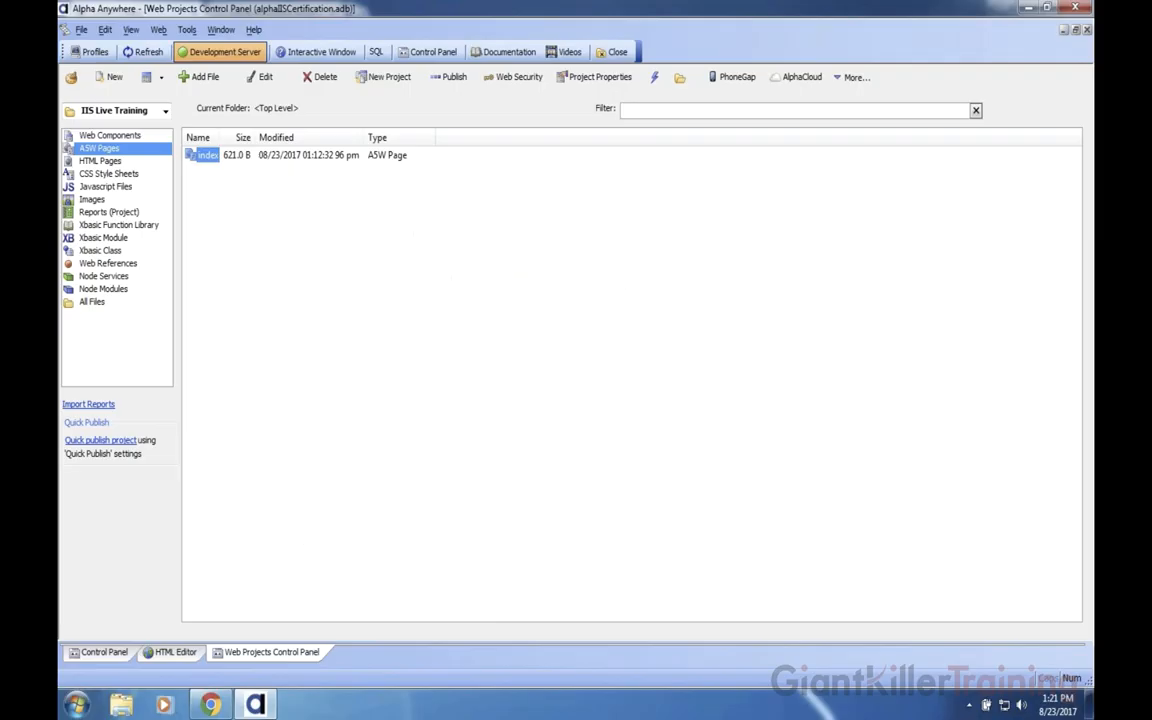
- Switch to Chrome and reload the server's login page
left_click(209, 705)
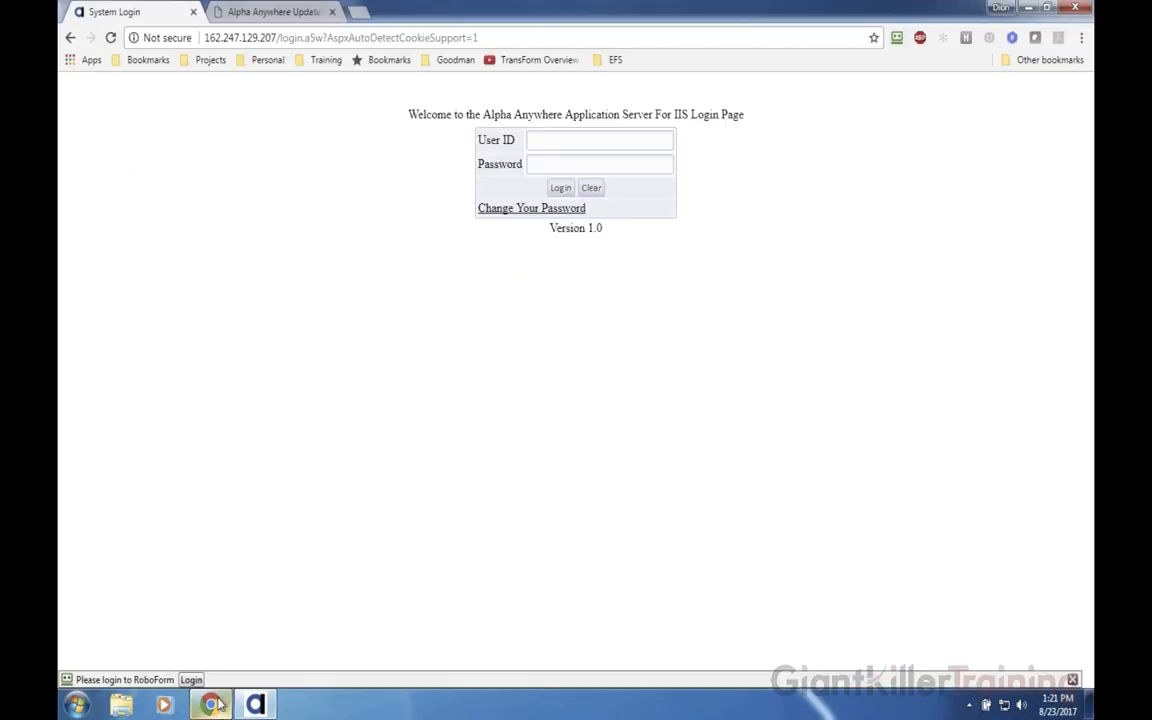
left_click(110, 37)
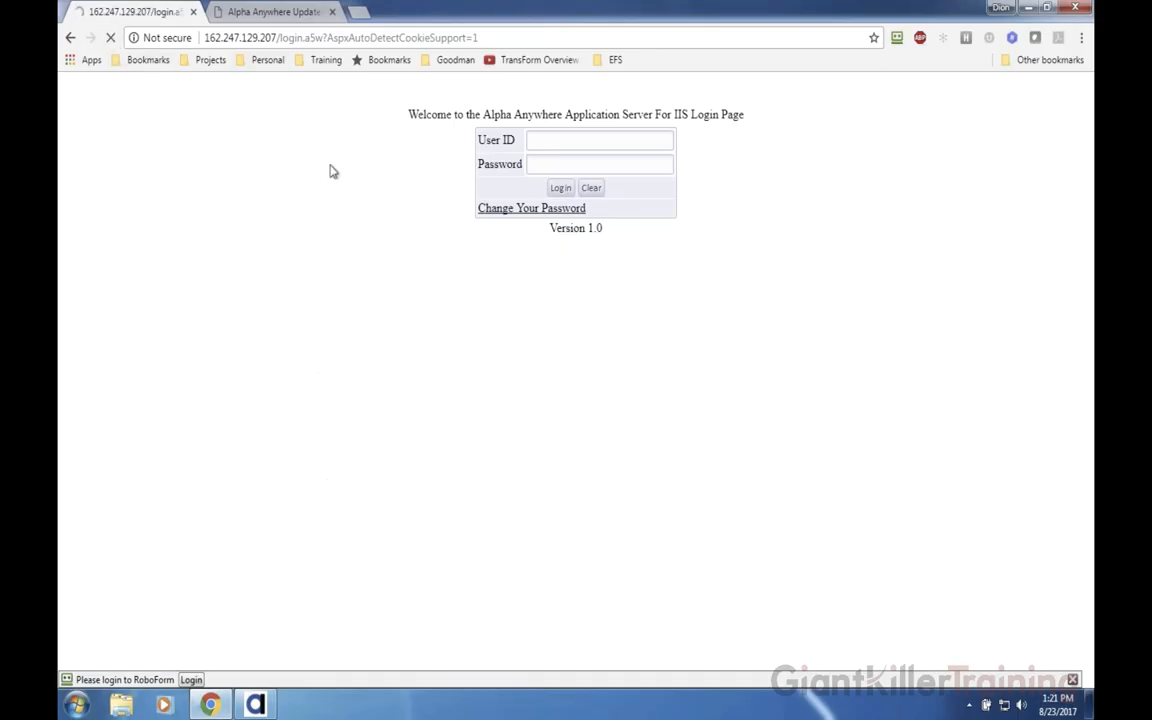
- Load the server's root address 162.247.129.207 without the login page path and check the published welcome text
left_click(255, 38)
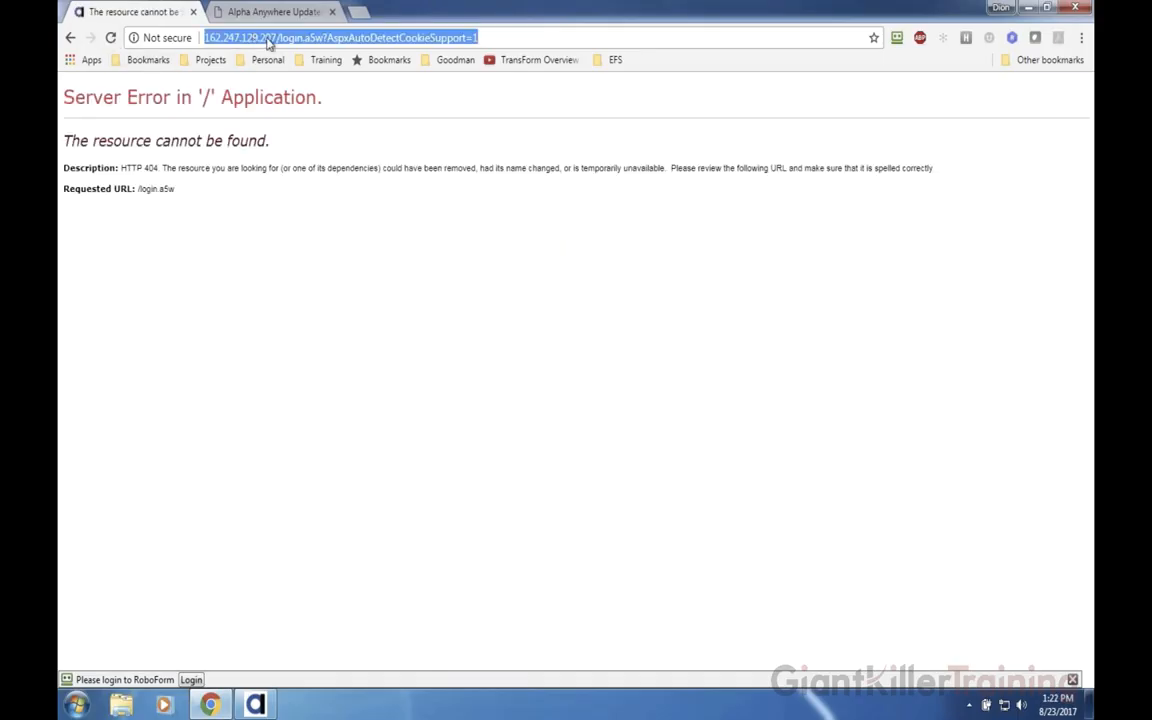
left_click(254, 37)
left_click_drag(276, 37, 485, 38)
key("BackSpace")
key("Return")
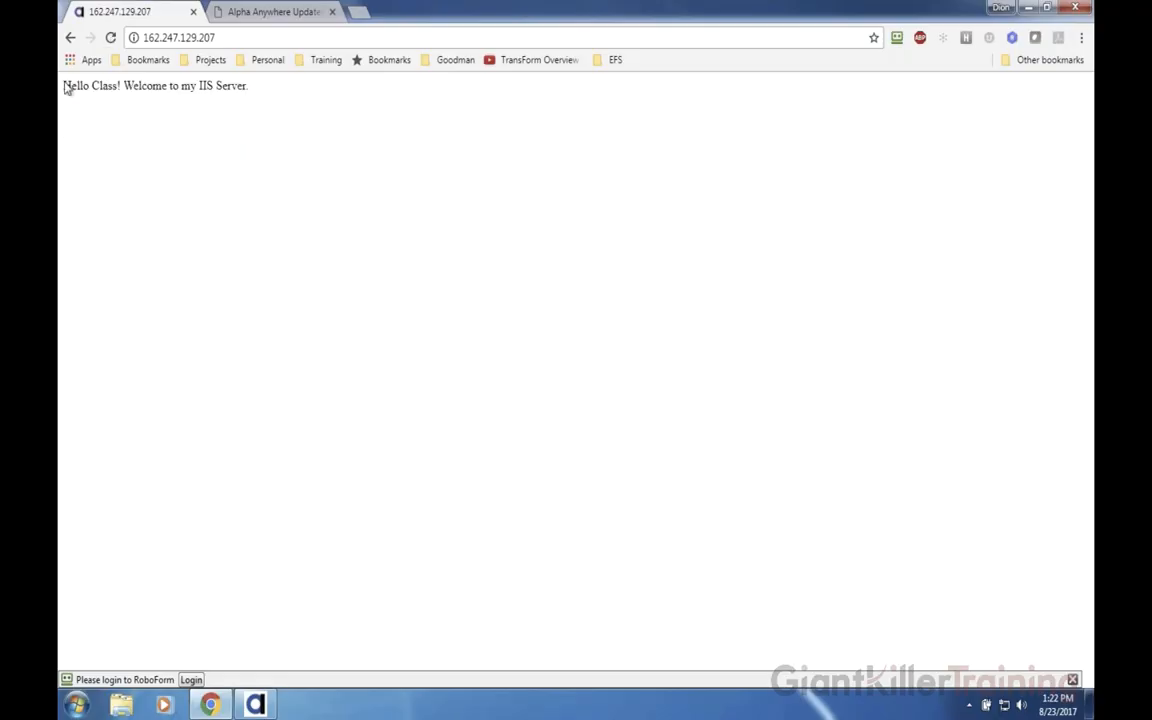
left_click_drag(63, 84, 268, 157)
left_click(266, 156)
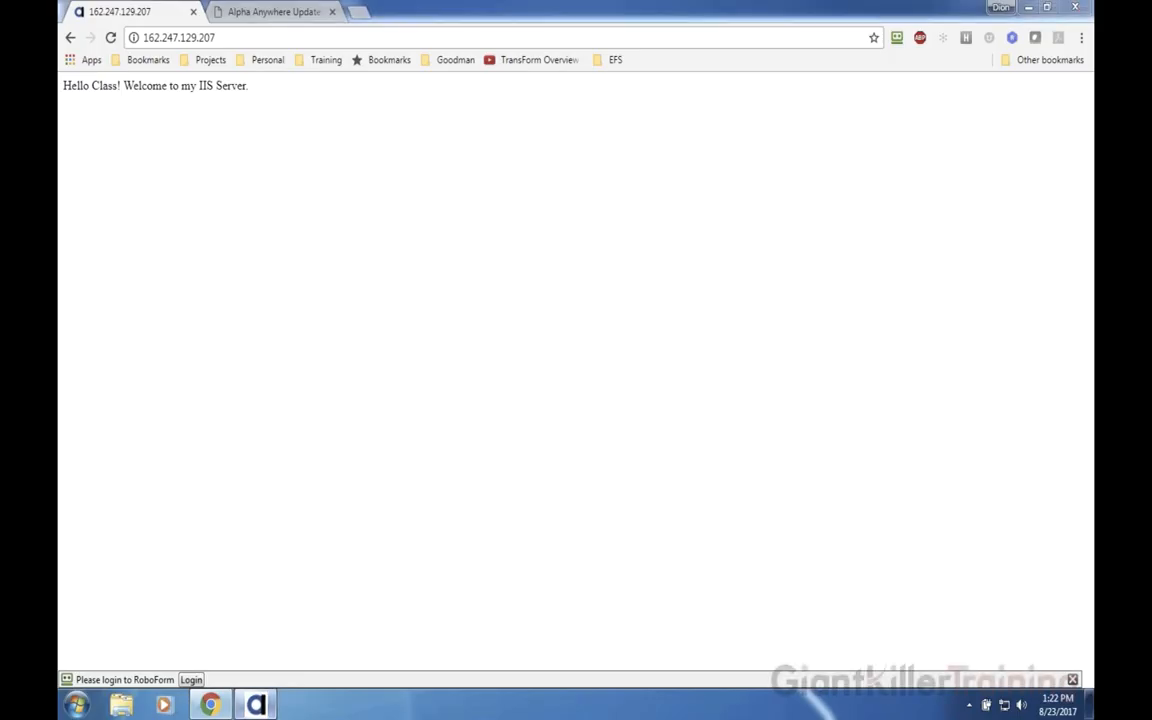
- Switch to Alpha Anywhere, open the index A5W page for editing and add an empty line below the welcome text
left_click(256, 704)
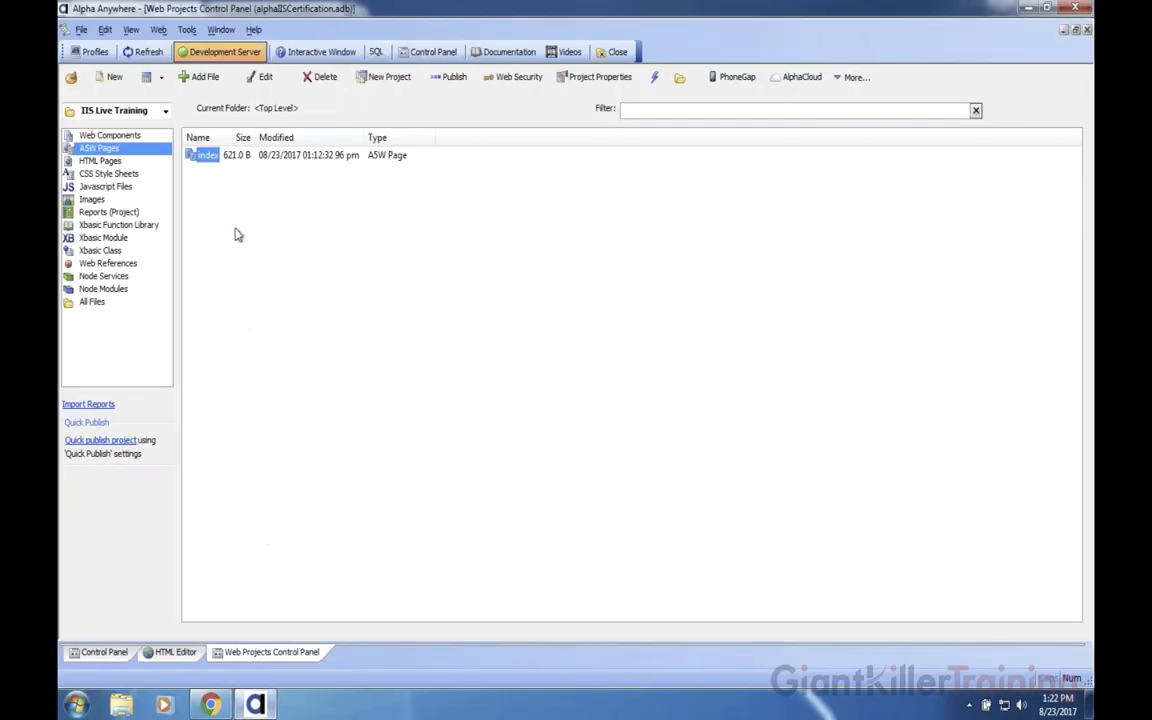
double_click(205, 160)
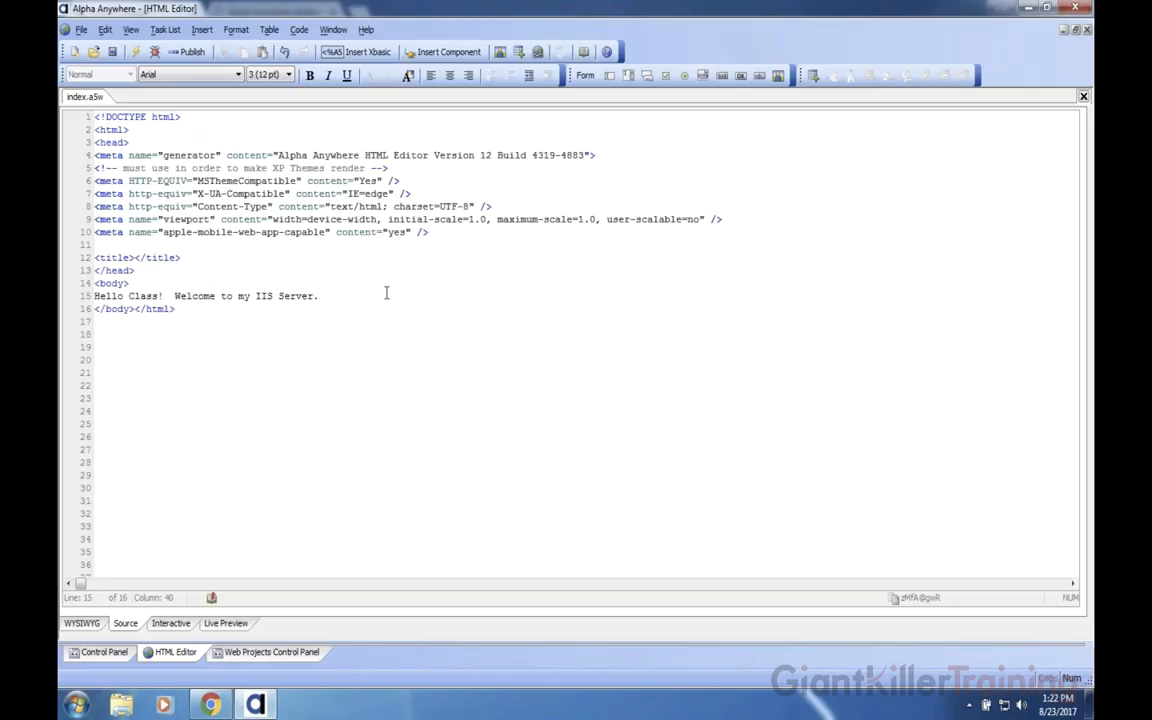
key("Return")
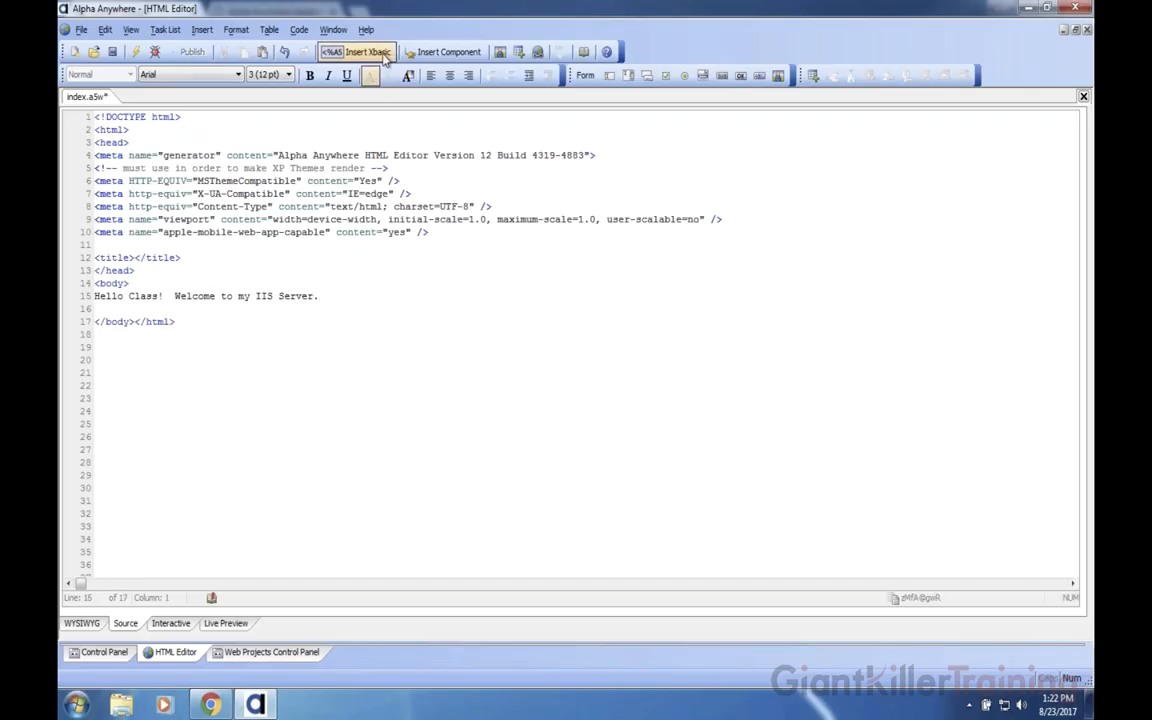
- Start an Xbasic code block in the index page with the output statement ?"The time is
left_click(384, 58)
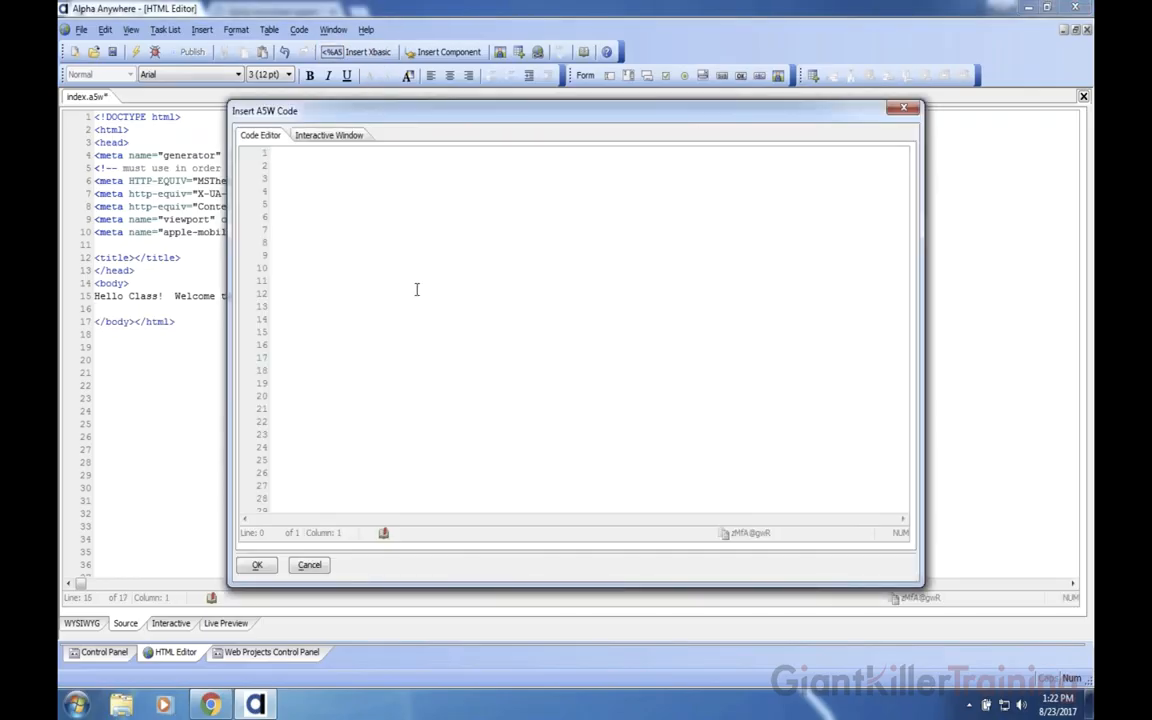
type("?\"The time is now(")
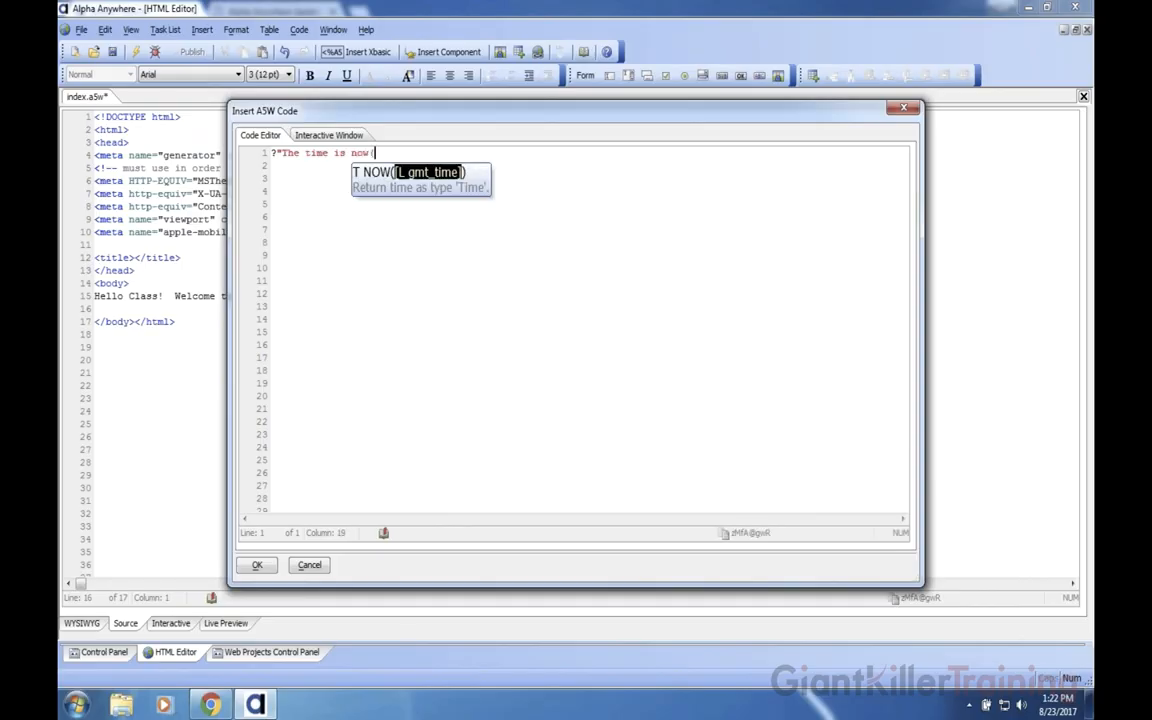
key("BackSpace")
key("BackSpace")
key("BackSpace")
key("BackSpace")
key("BackSpace")
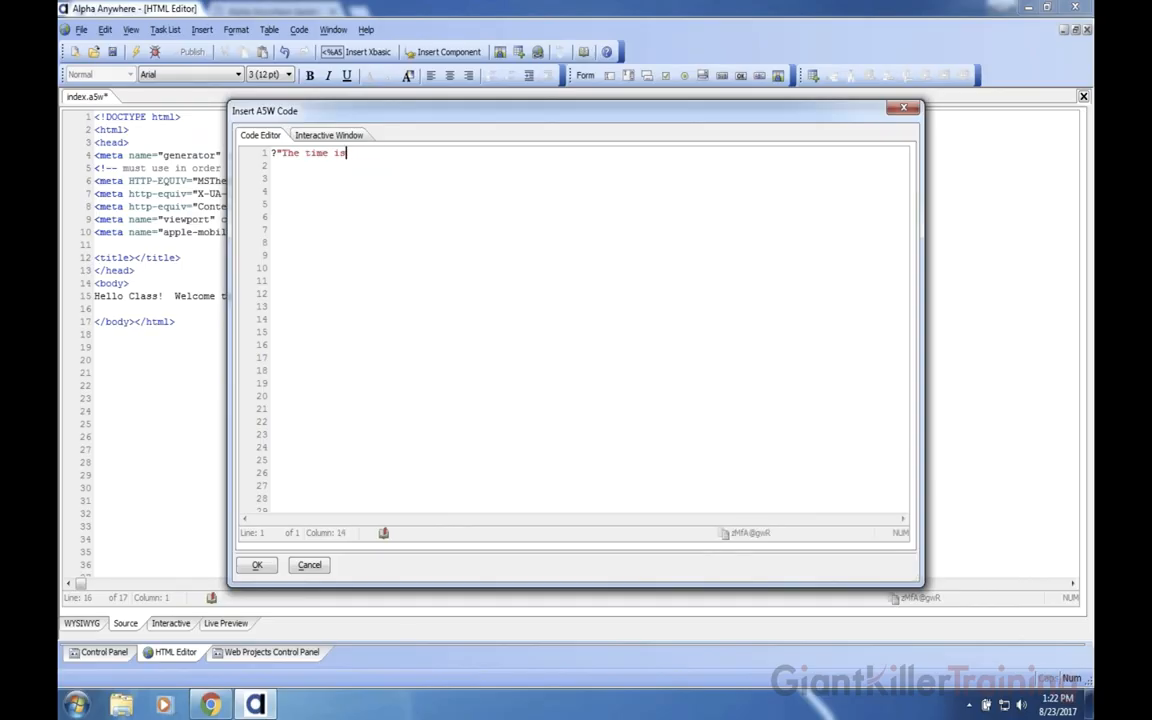
- Complete the Xbasic line as ?"The time is: " + now() and insert the code block into the page
type(": \" + n")
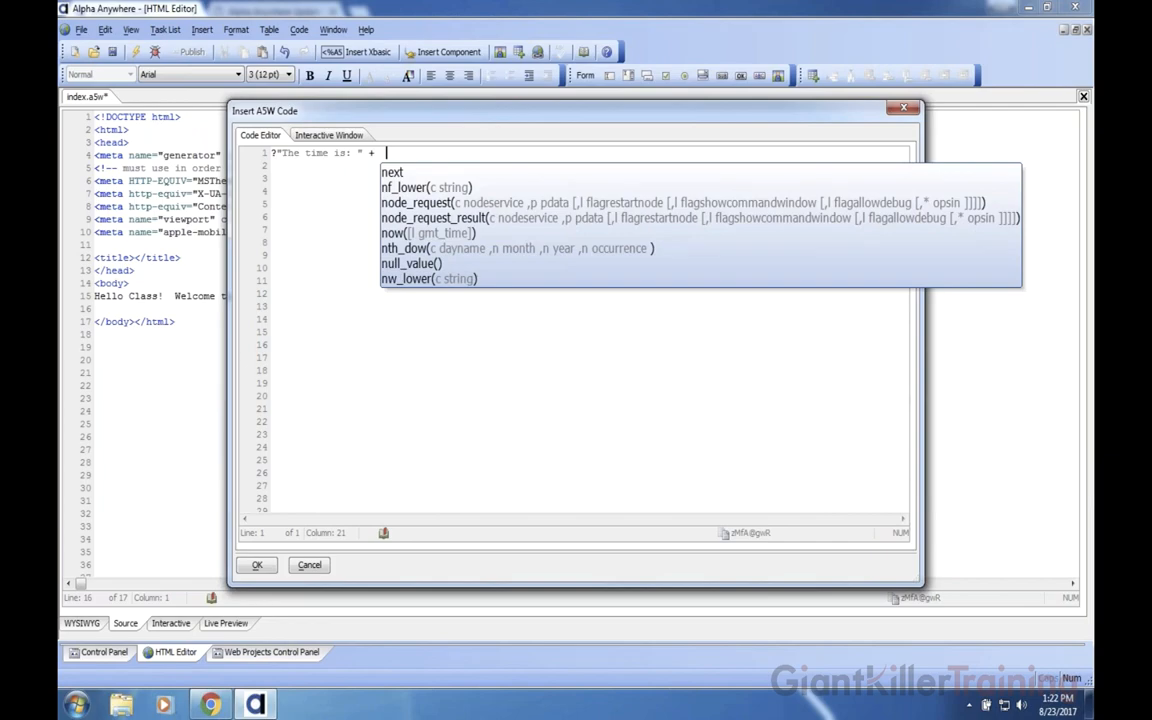
type("ow()")
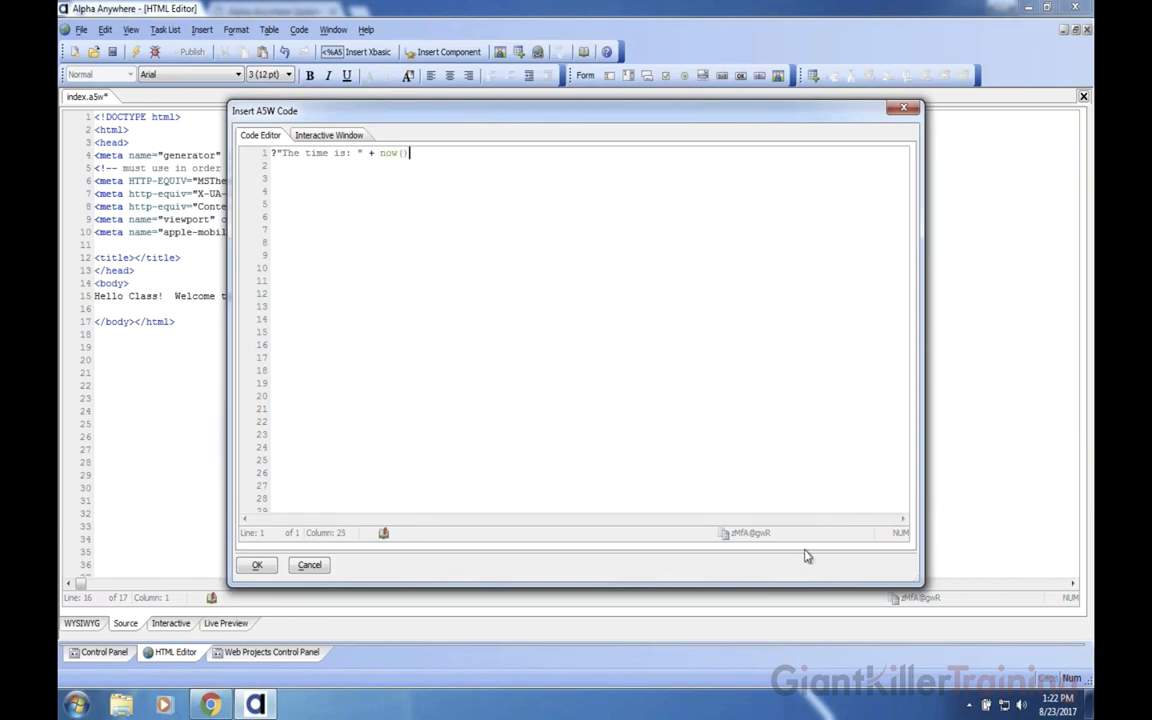
left_click(257, 565)
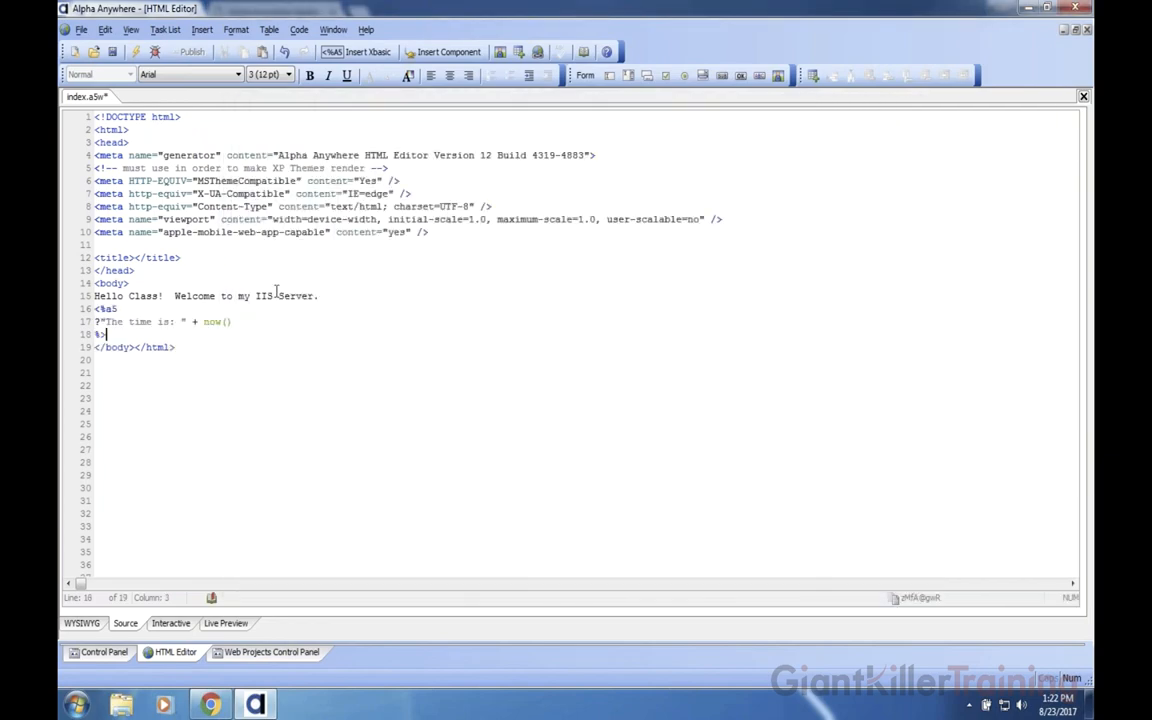
- Add a <br> tag after "Welcome to my IIS Server." in the page source and save index.a5w
left_click(358, 291)
type("<b")
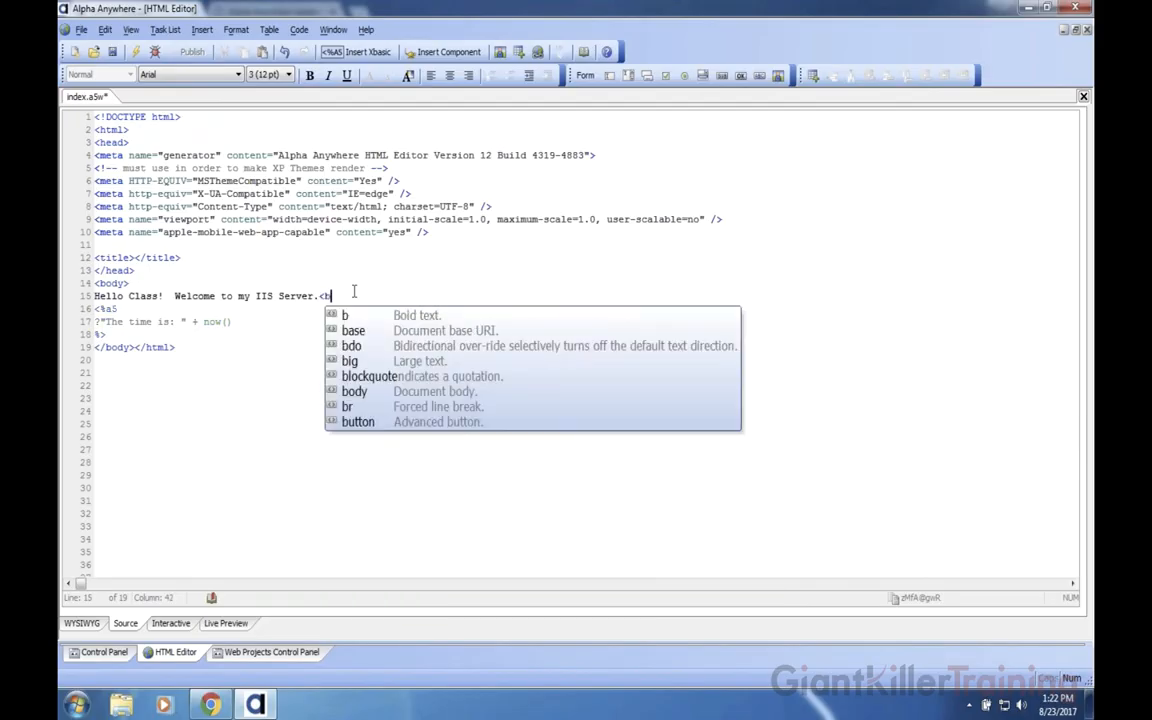
type("r>")
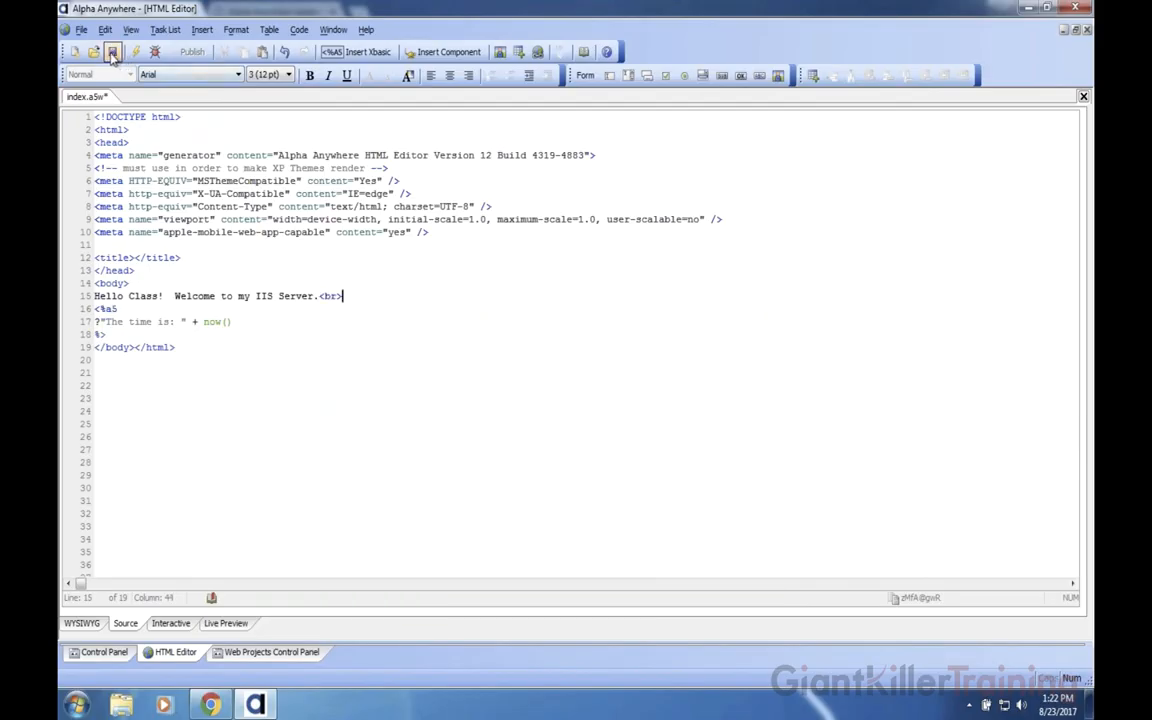
left_click(112, 52)
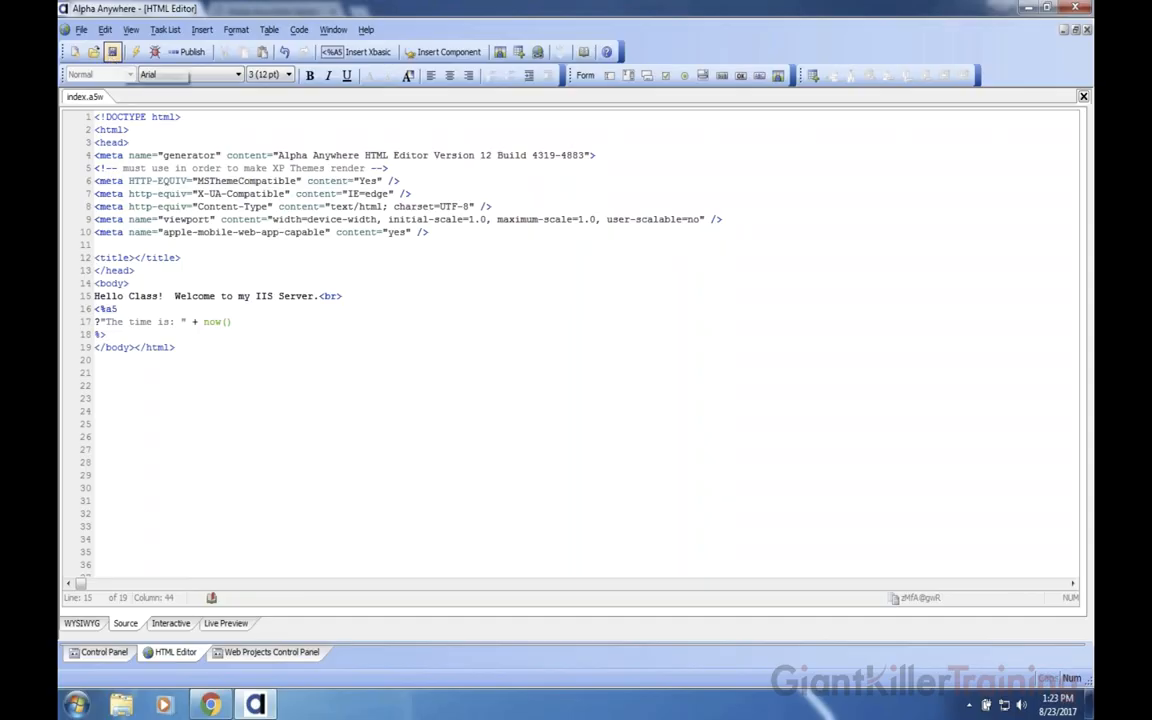
- Publish the page to the IIS Certification Server, reload the site in Chrome and highlight the time line
left_click(188, 52)
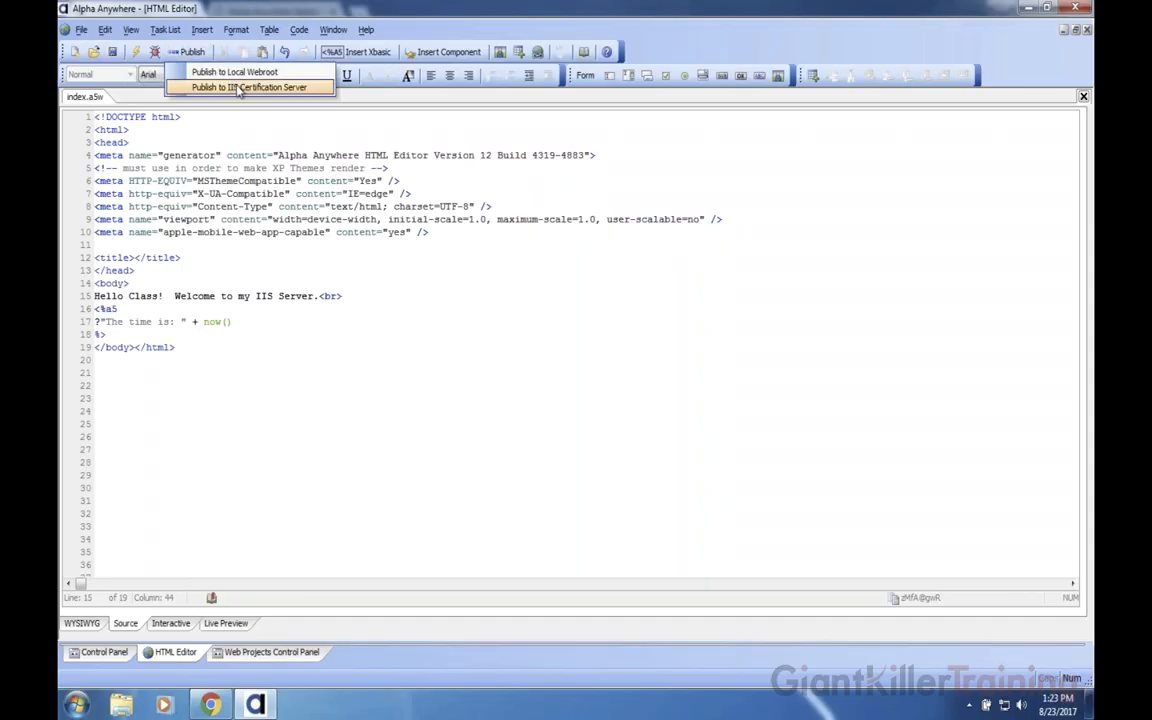
left_click(240, 88)
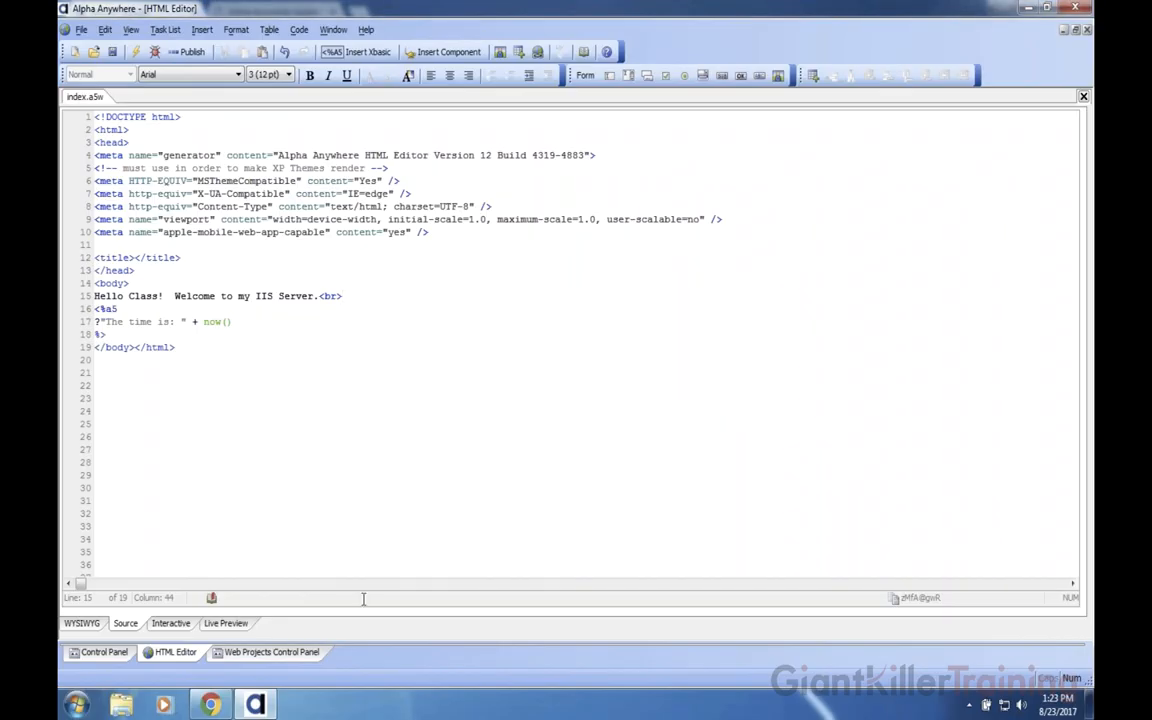
left_click(210, 705)
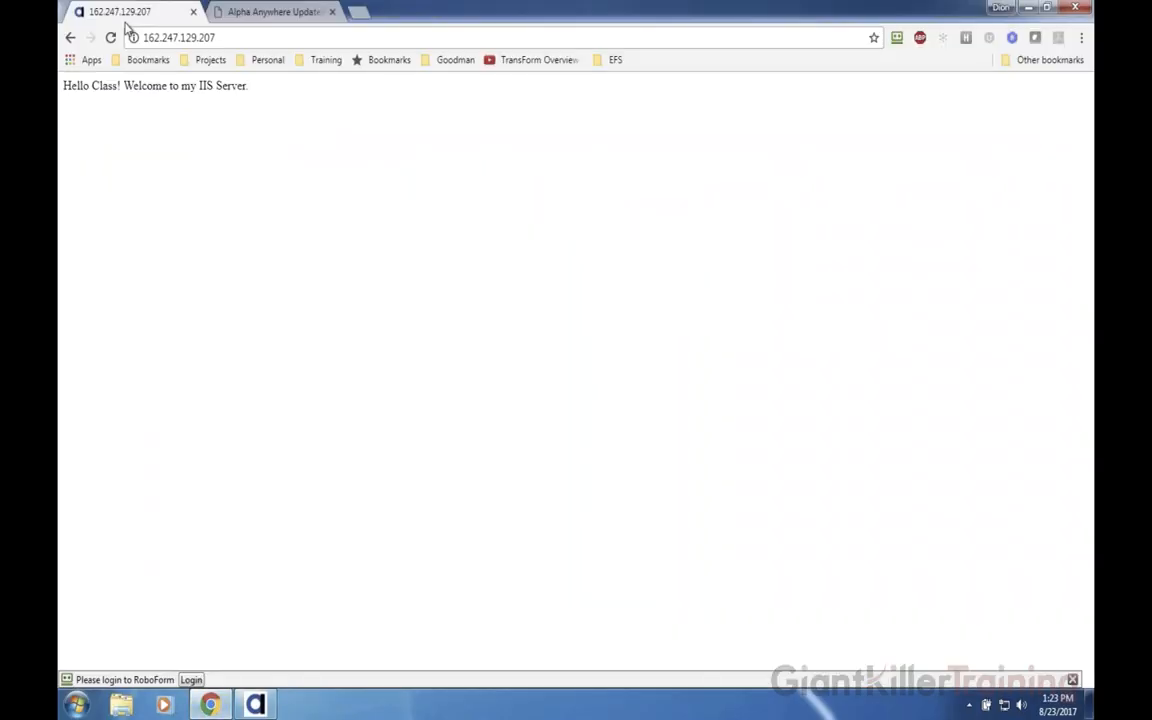
left_click(110, 37)
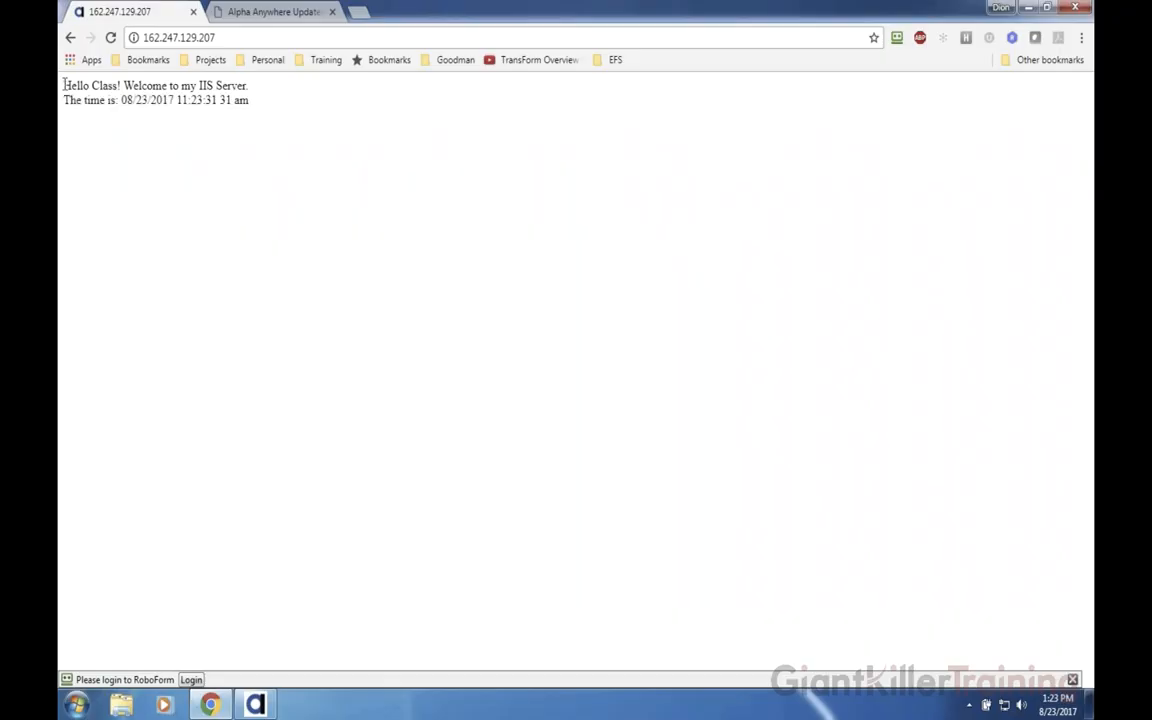
mouse_move(64, 85)
left_mouse_down()
mouse_move(252, 85)
mouse_move(257, 105)
mouse_move(66, 108)
left_mouse_up()
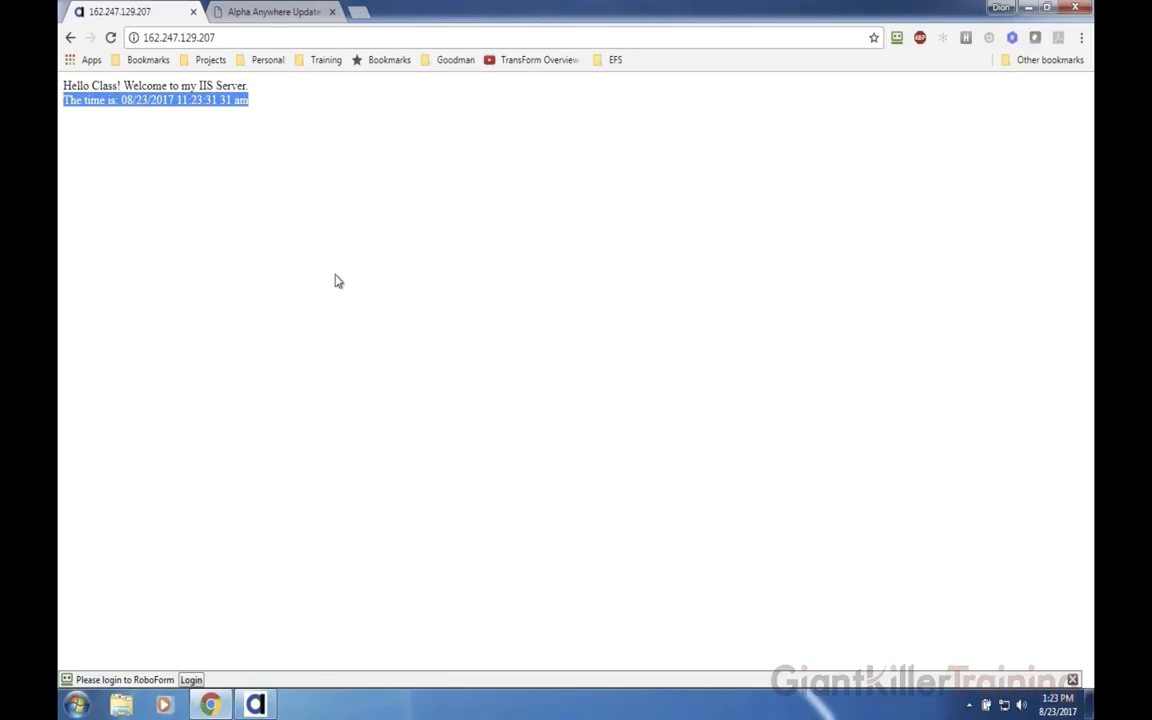
- Switch to the Keynote training presentation and show slide 12 on the Alpha Anywhere Application Server for IIS
key("ctrl+Right")
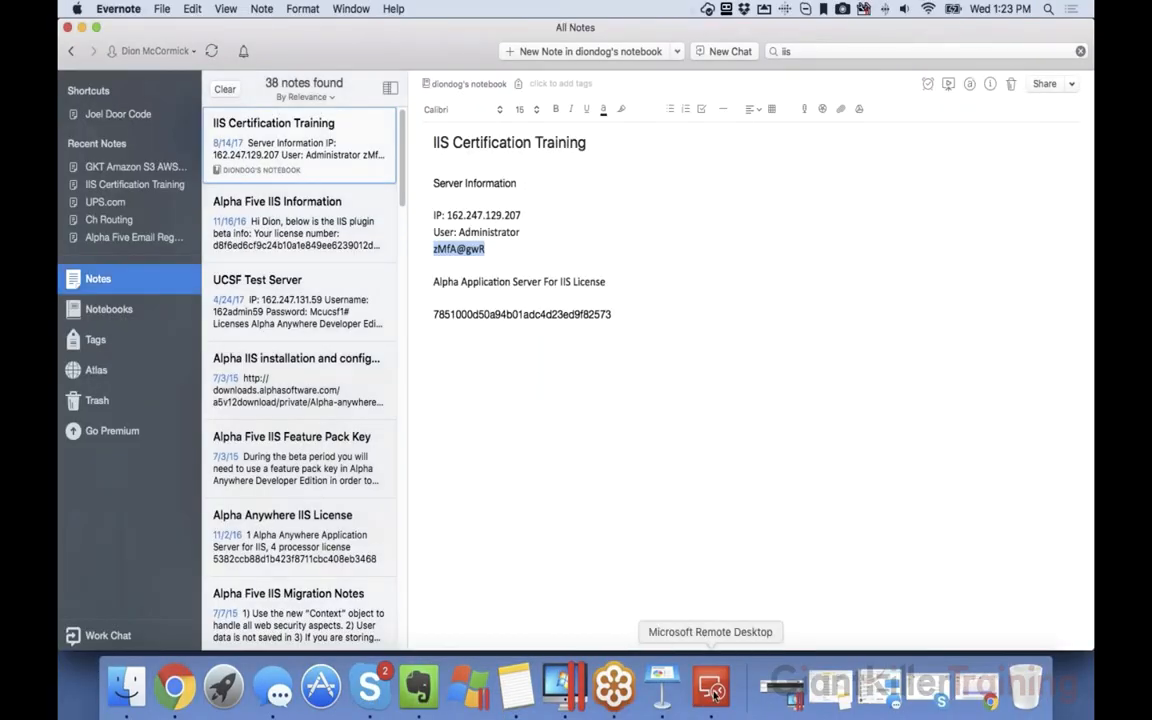
left_click(712, 688)
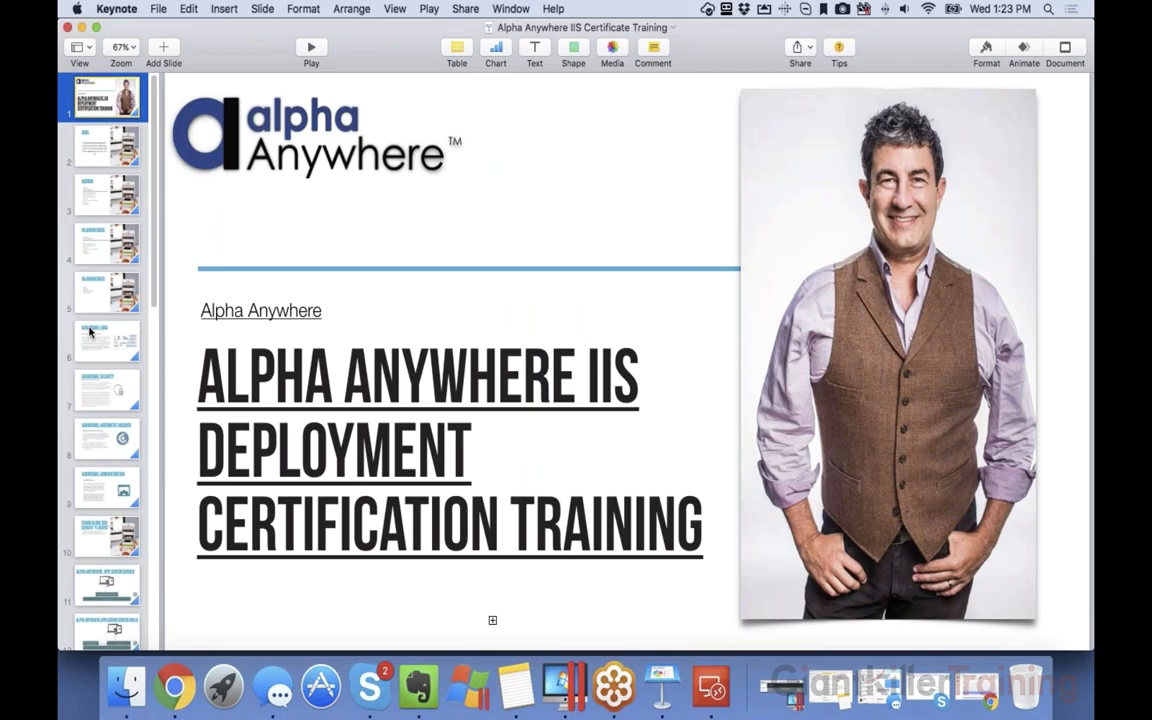
scroll(90, 332, "down", 8)
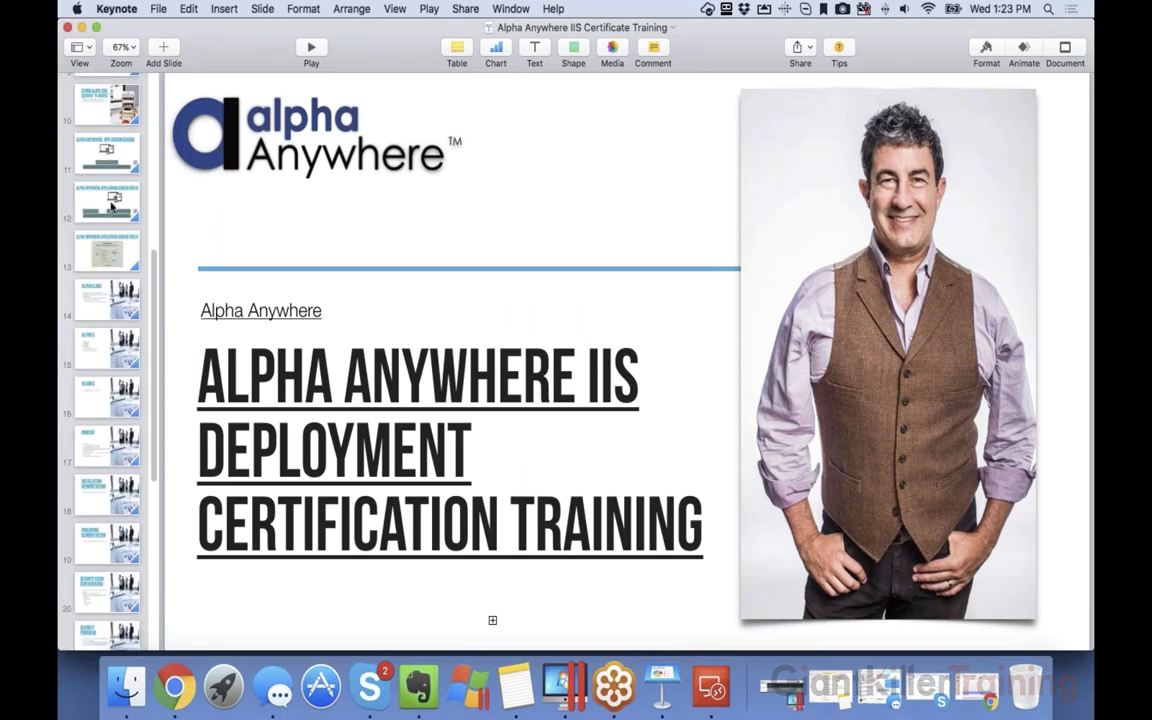
left_click(107, 193)
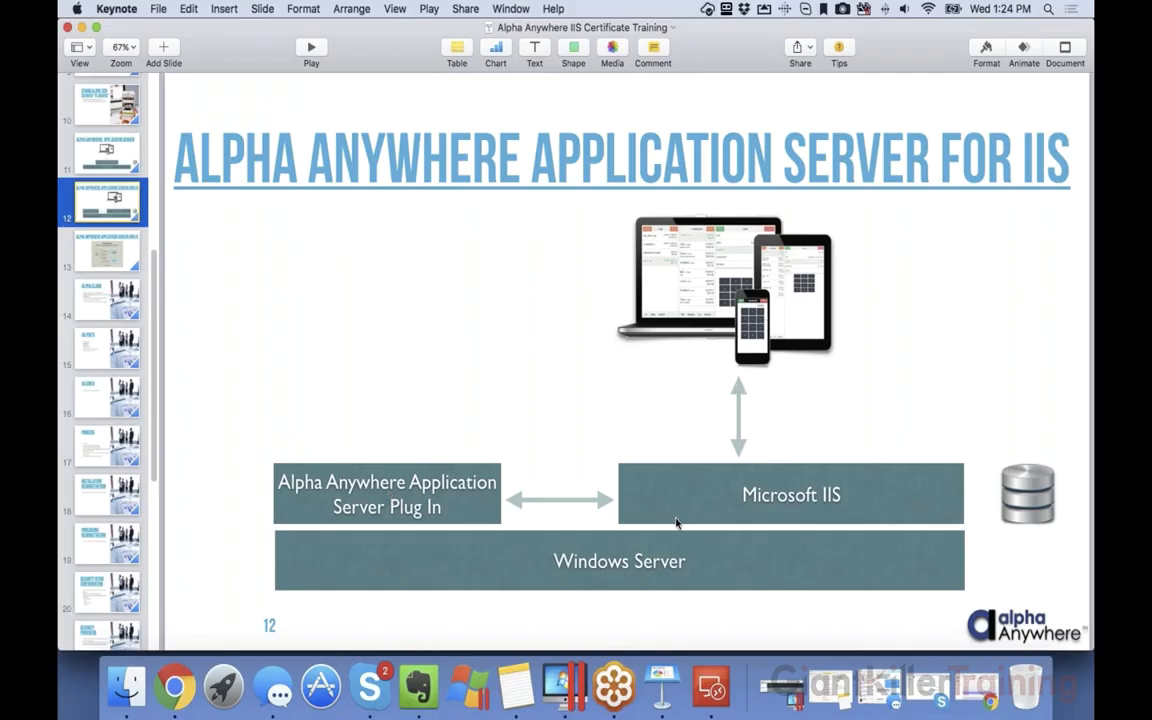
- Return to the published page in Chrome, highlight its time value, and switch back to the Alpha Anywhere HTML editor
key("ctrl+Right")
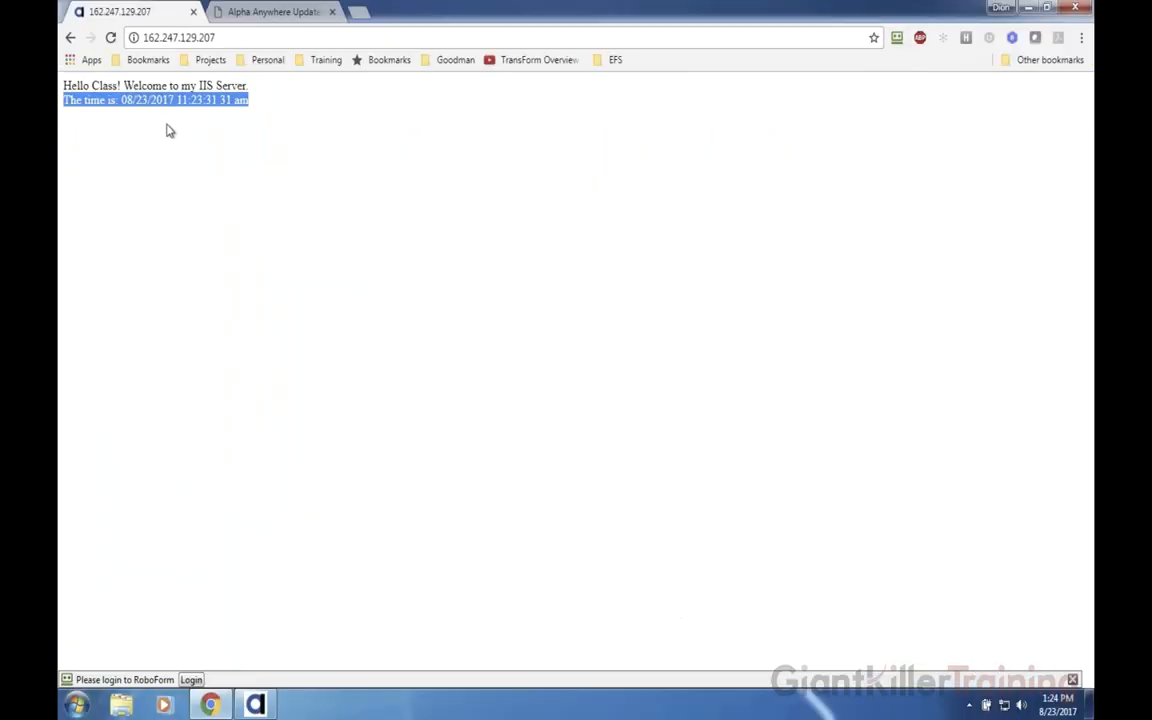
left_click(167, 123)
left_click_drag(268, 102, 113, 106)
key("alt+Tab")
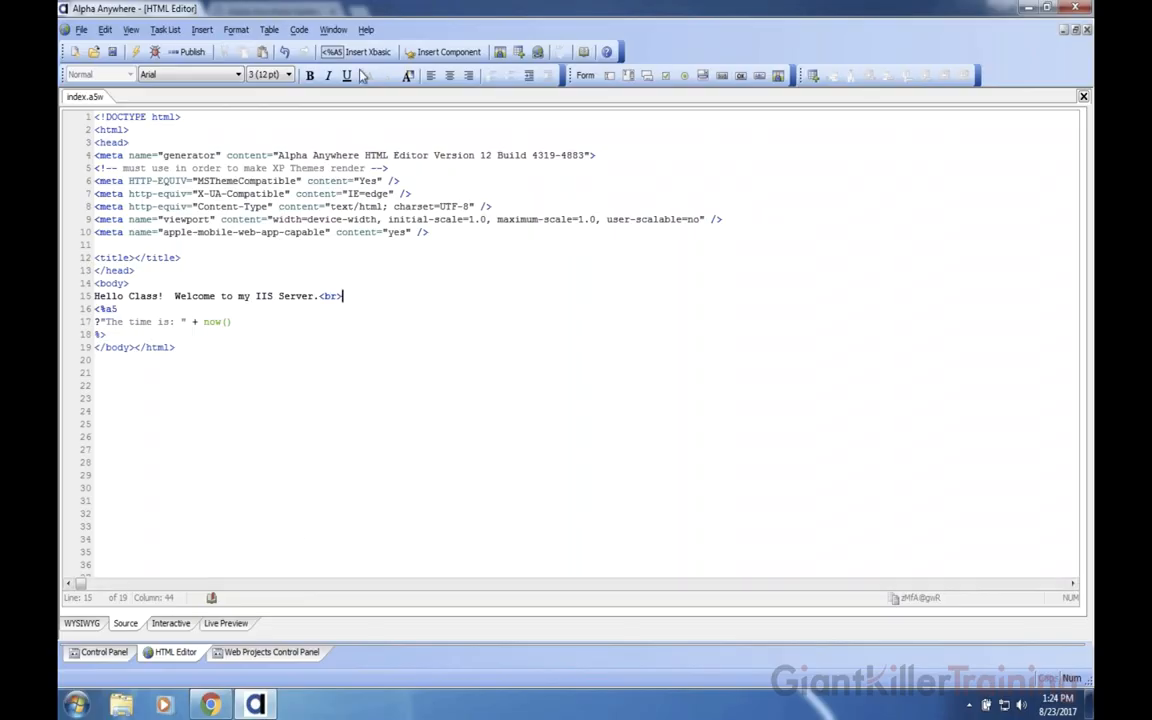
- Turn off Ignore HTTPS Certificate Errors in the project's IIS Certification Server profile and save the profile
left_click(268, 651)
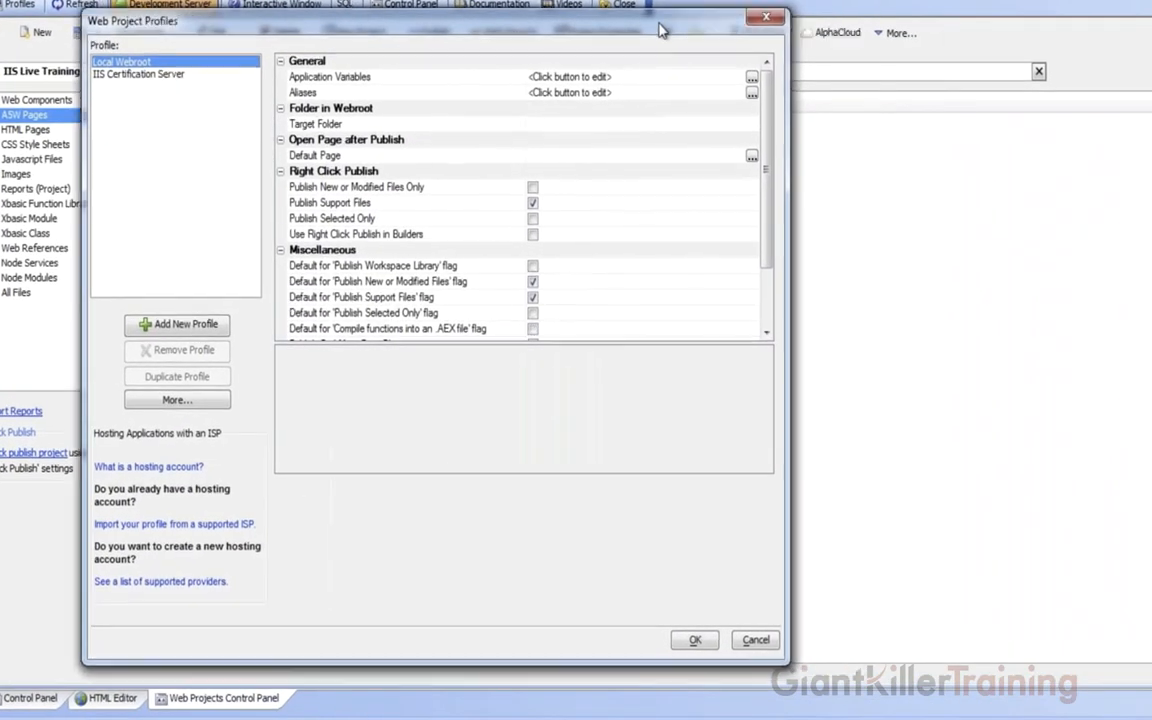
left_click(169, 73)
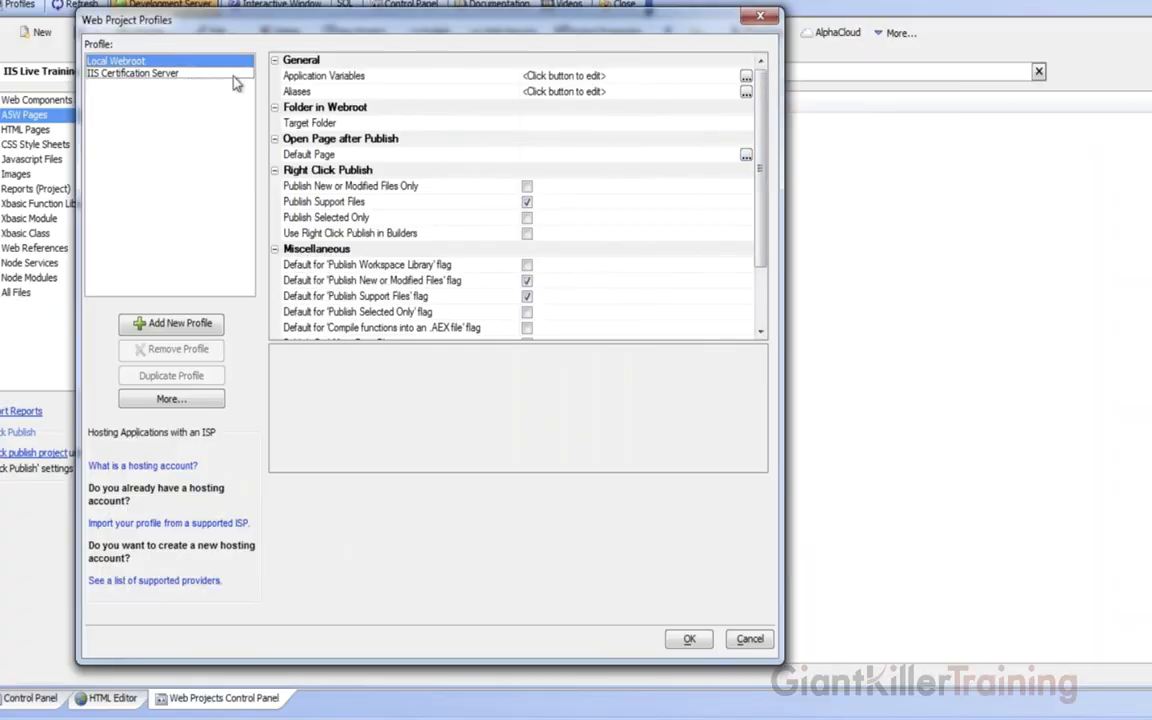
left_click_drag(760, 158, 767, 250)
left_click(342, 196)
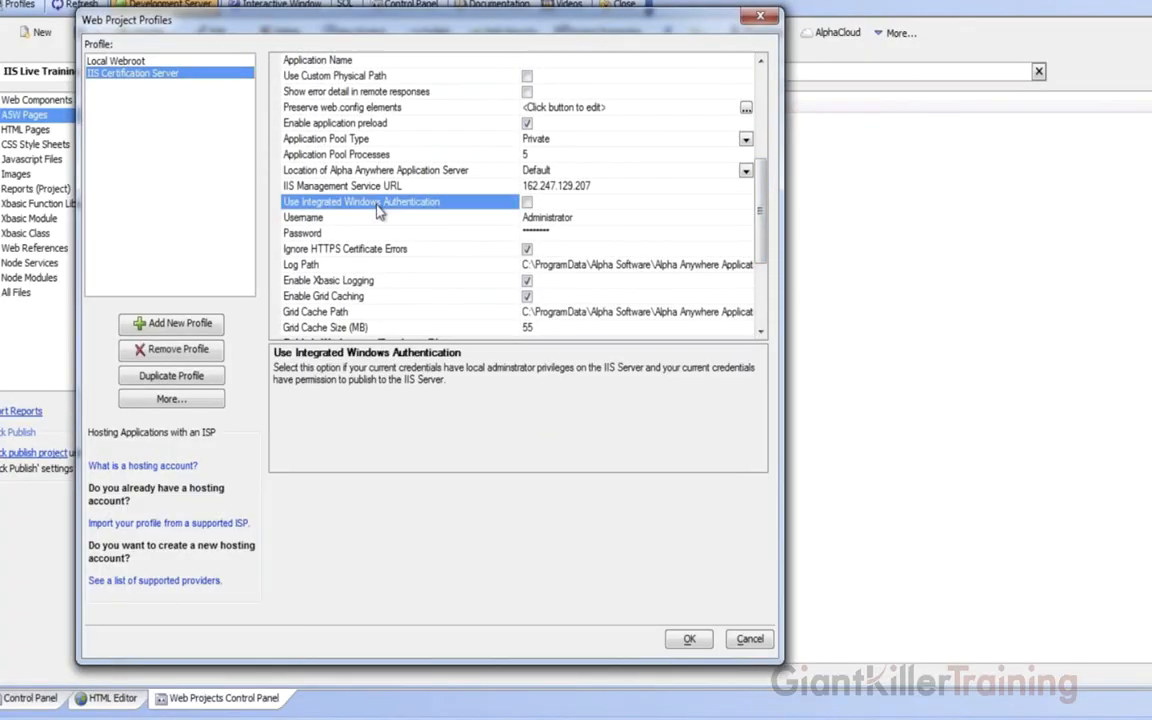
left_click(378, 188)
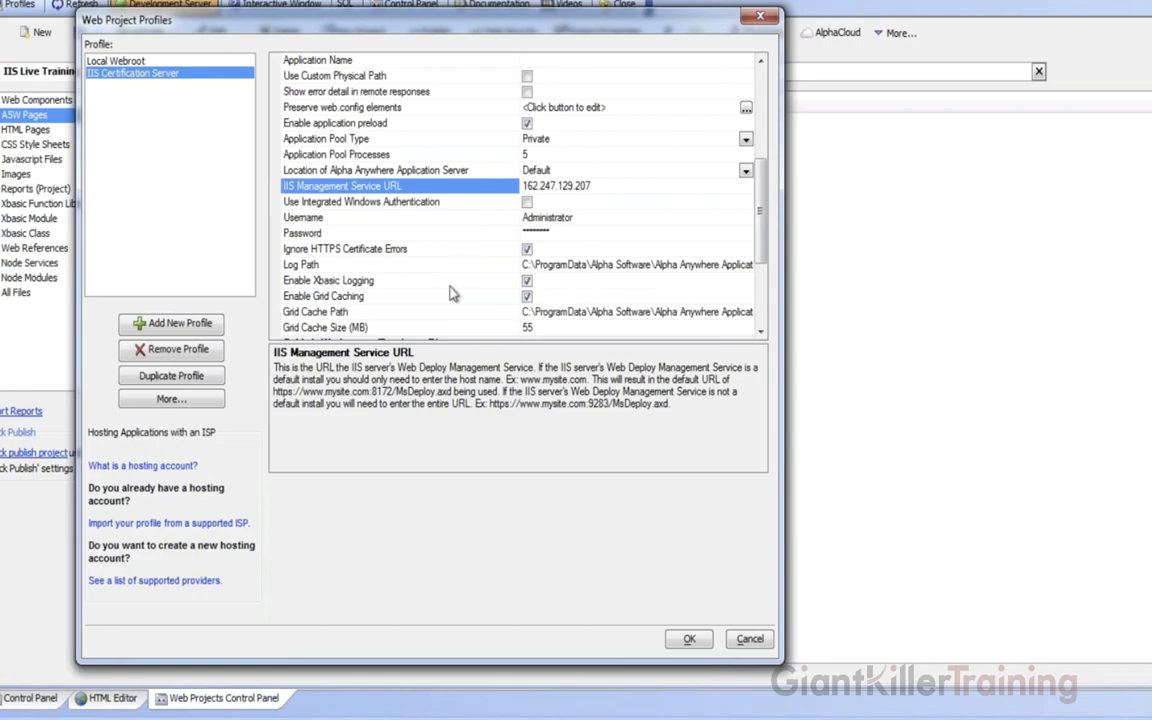
left_click(402, 252)
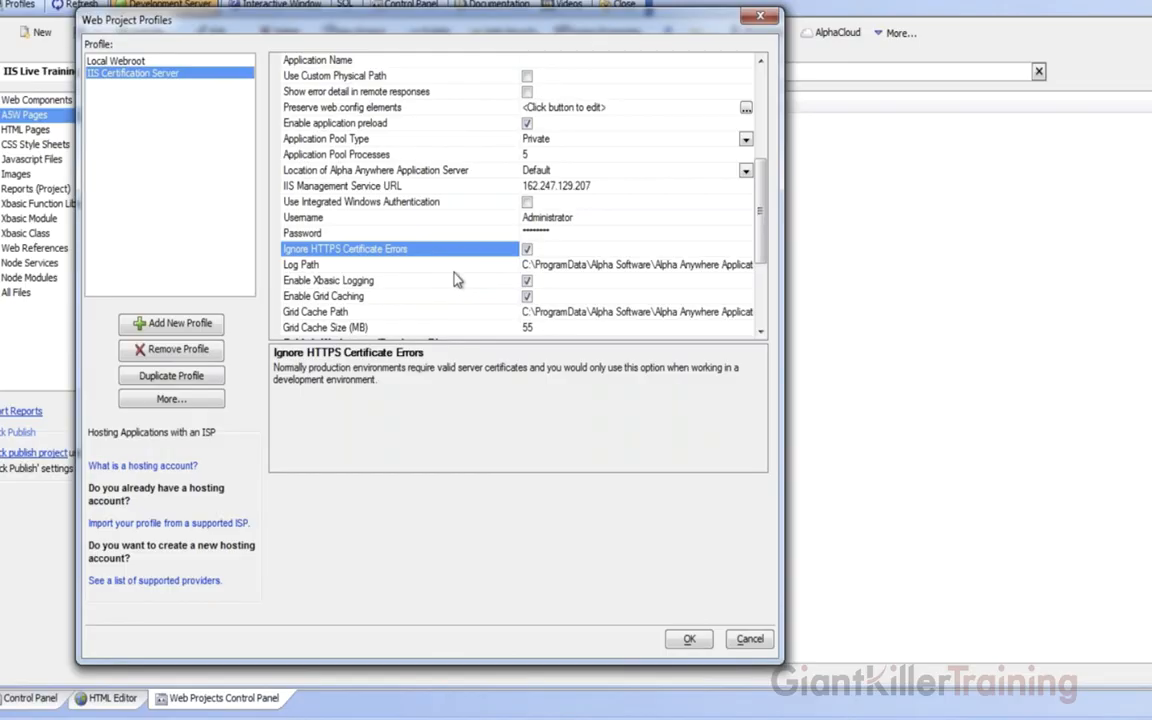
left_click(527, 249)
left_click(683, 640)
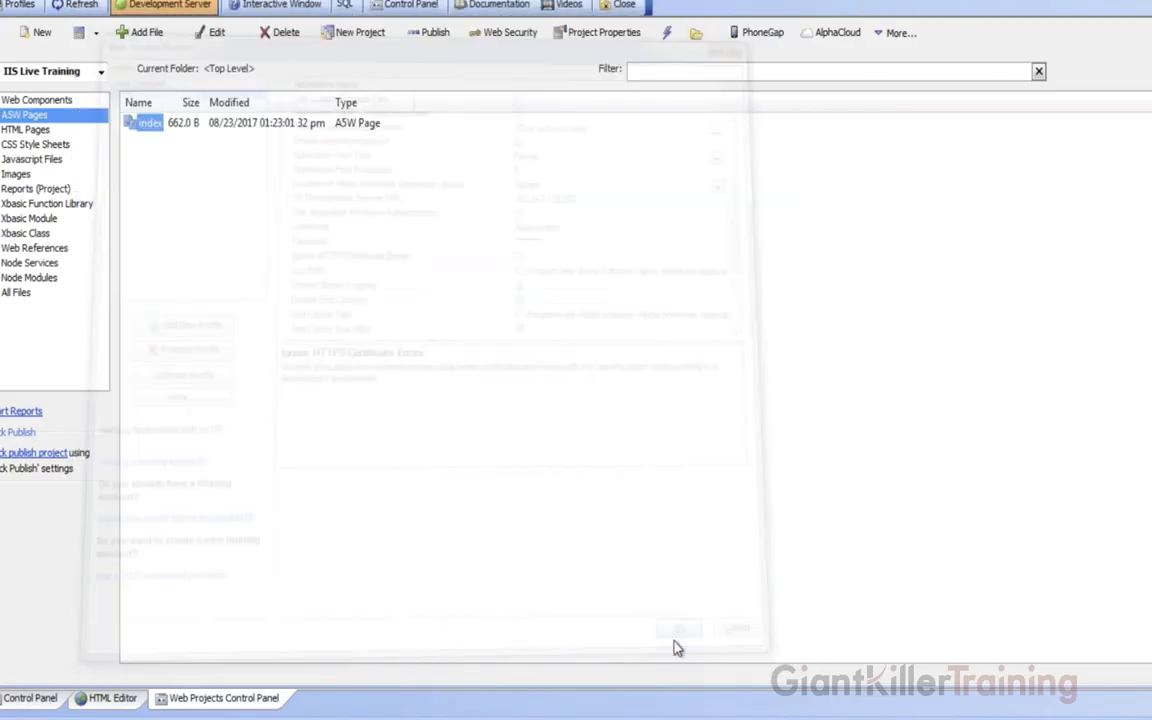
- Try to publish the IIS Live Training project with the IIS Certification Server profile, then read and dismiss the publish message
left_click(430, 32)
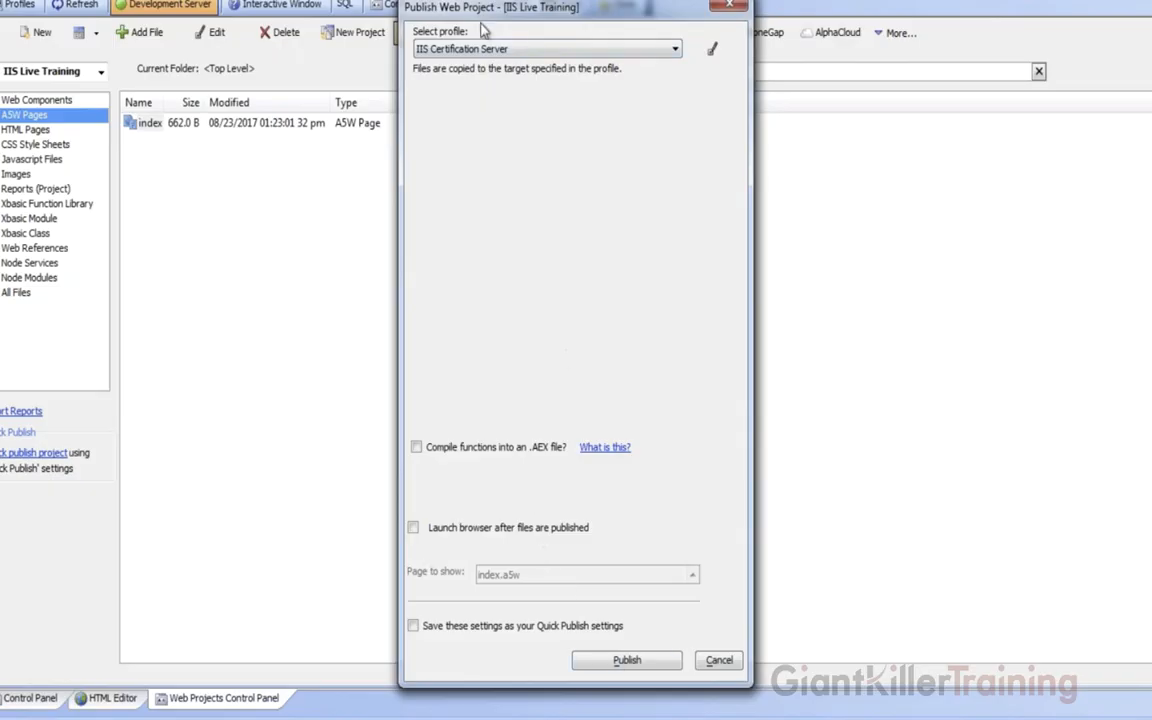
left_click(620, 663)
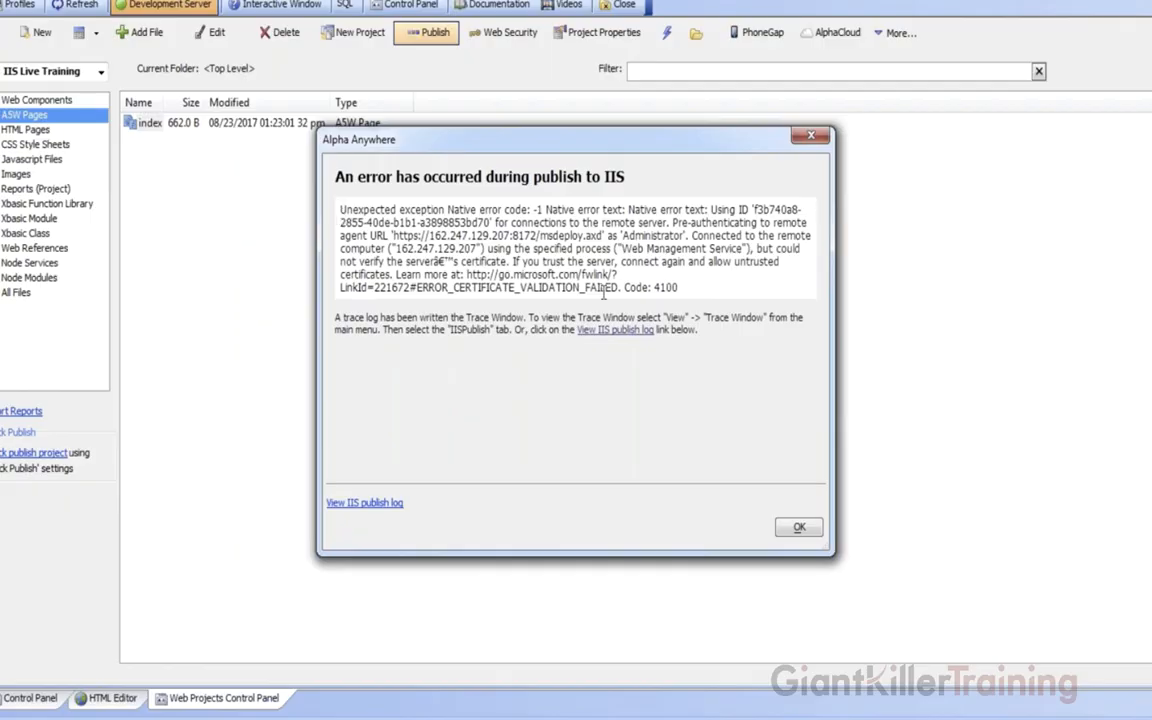
left_click_drag(340, 215, 702, 293)
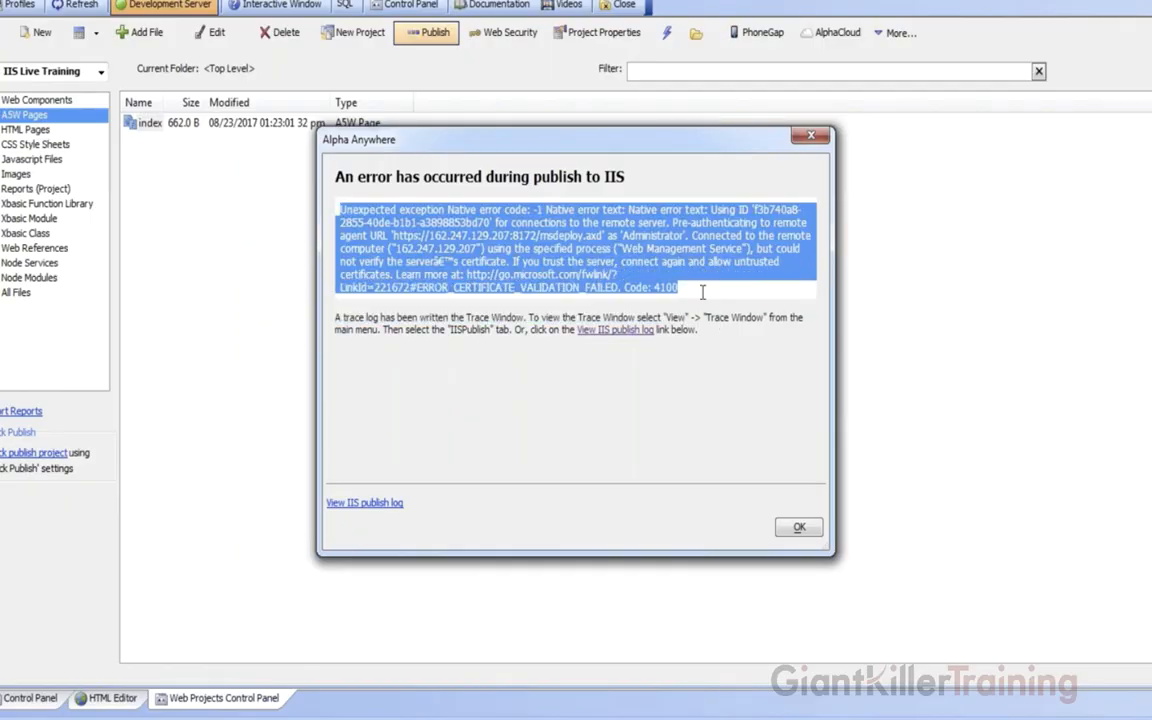
left_click(530, 262)
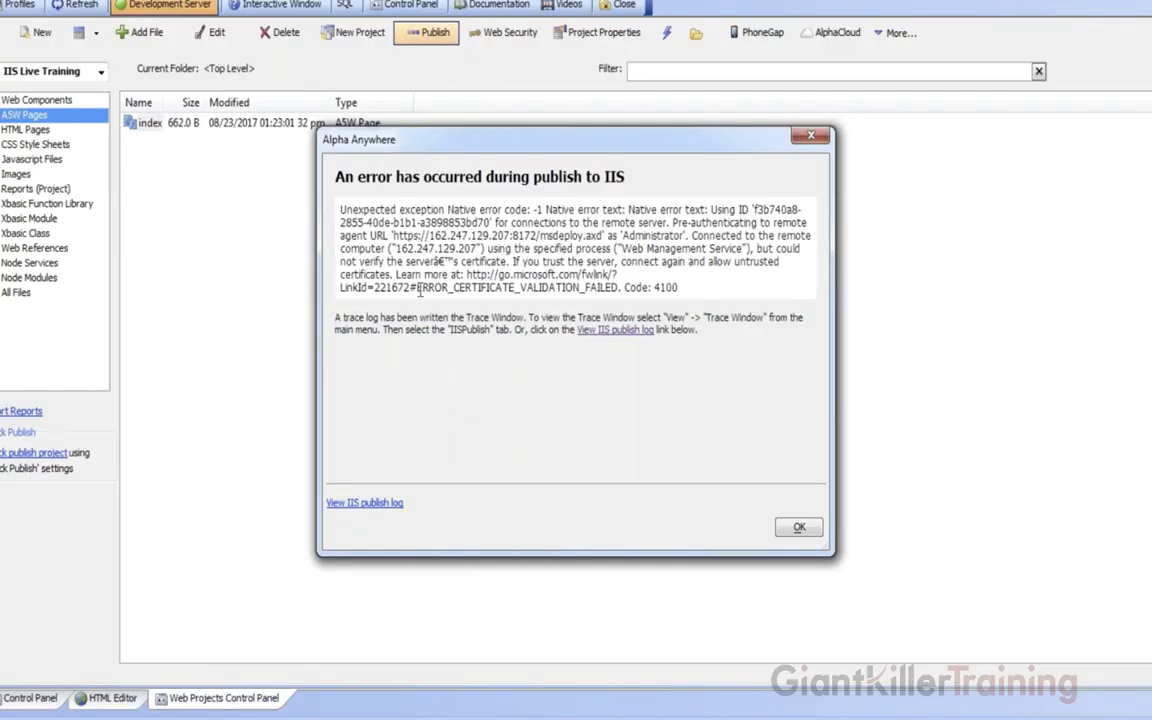
left_click_drag(417, 288, 566, 291)
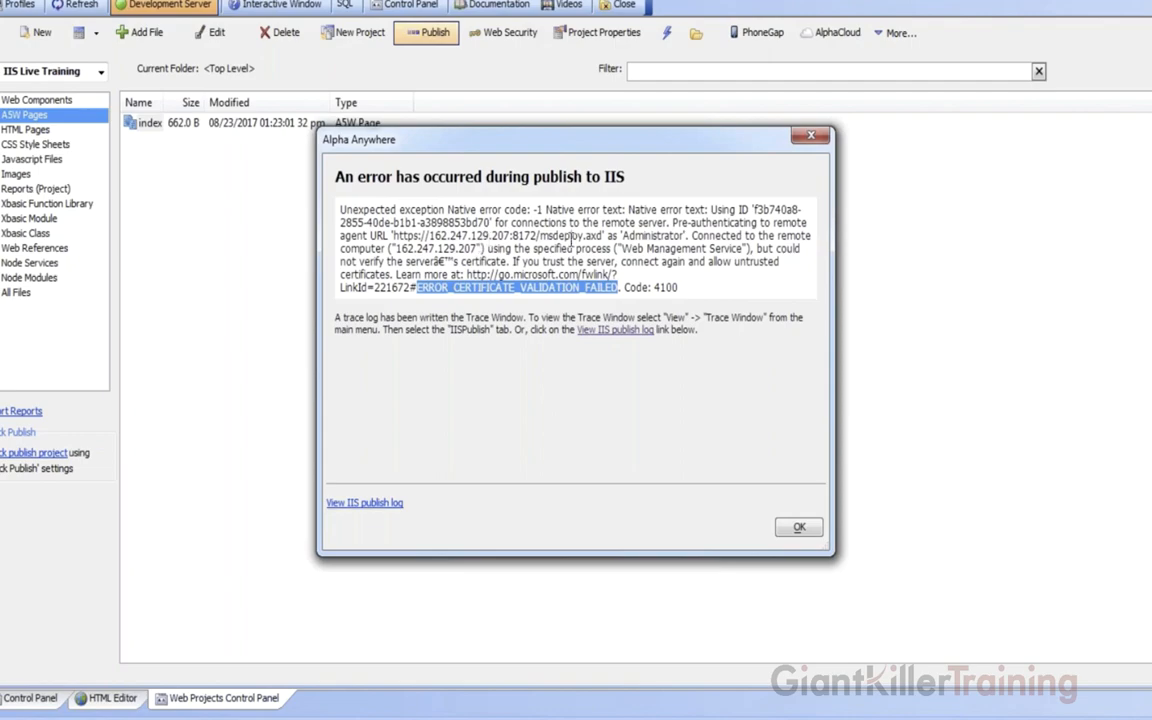
left_click(801, 528)
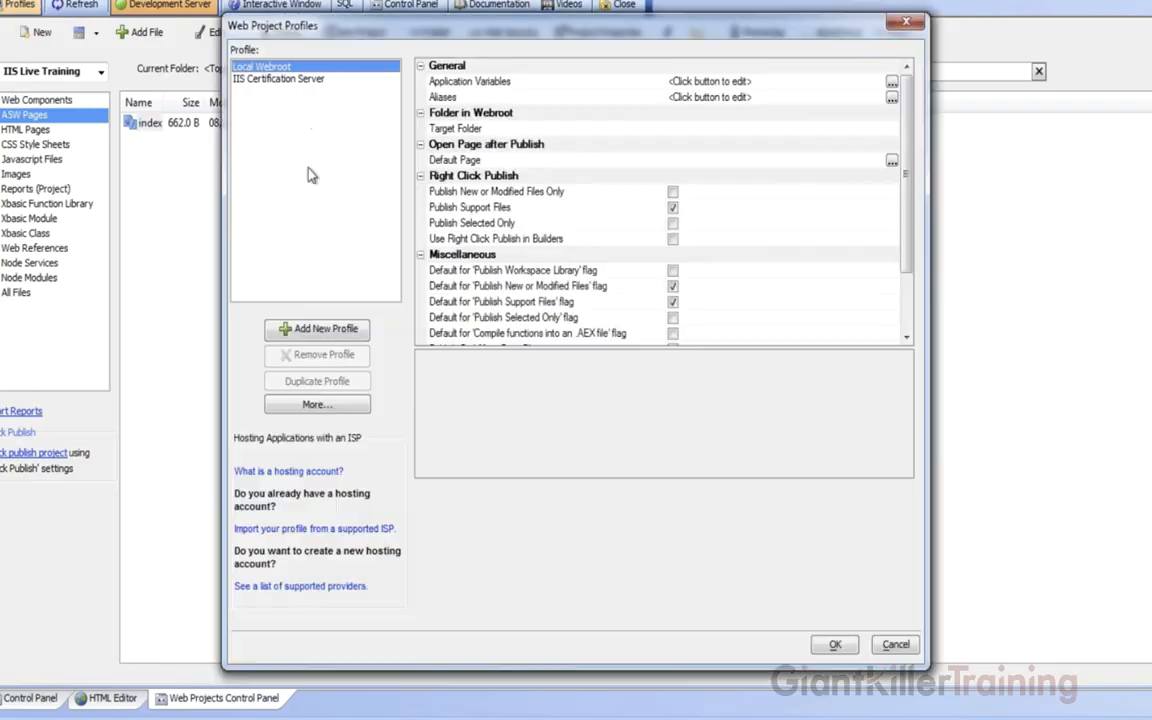
- Enable Ignore HTTPS Certificate Errors in the IIS Certification Server profile and save the profile
left_click(290, 79)
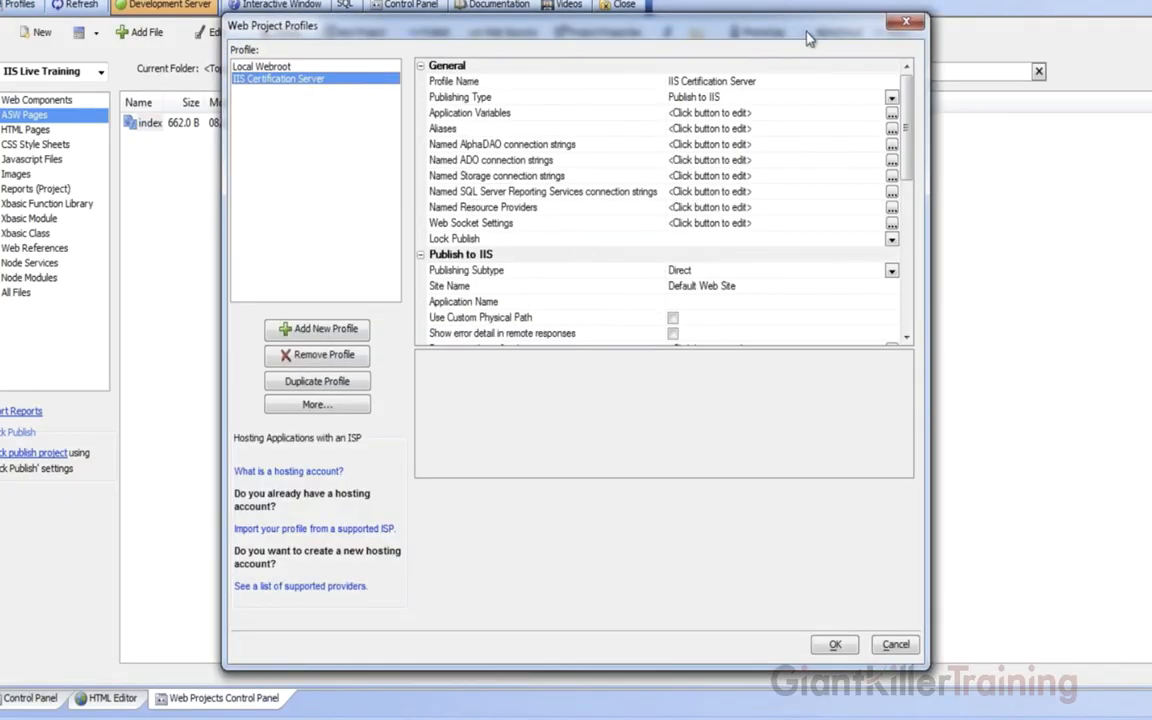
left_click_drag(830, 36, 717, 36)
scroll(585, 253, "down", 5)
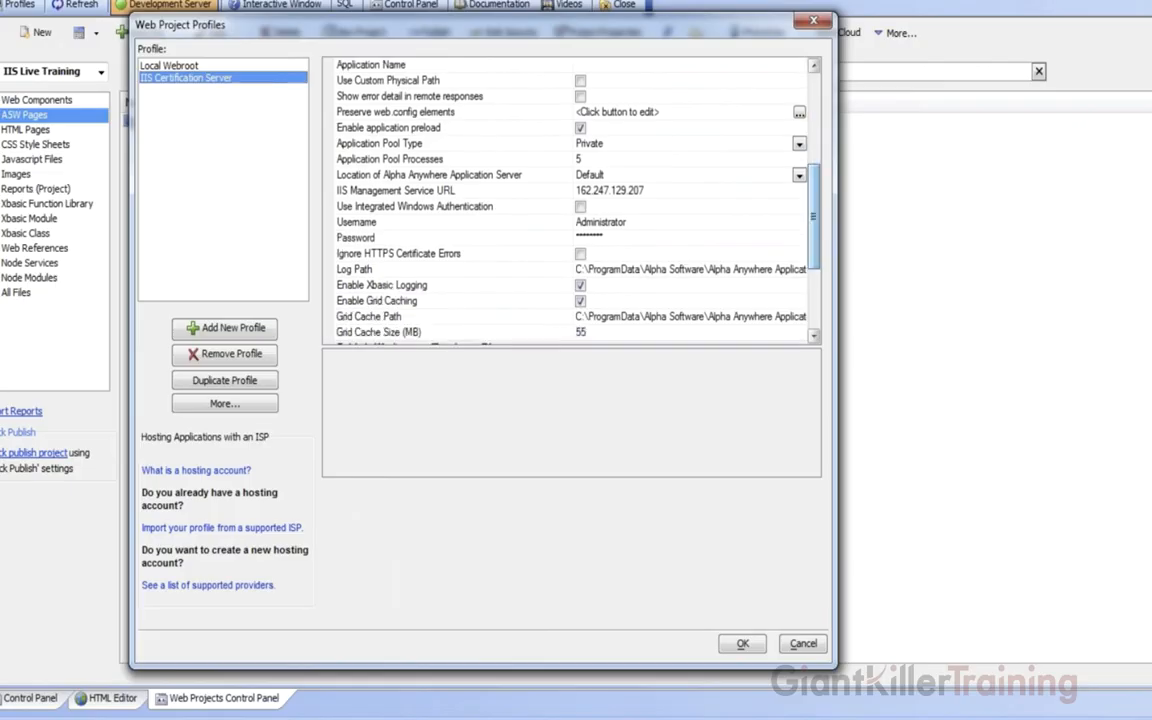
left_click(580, 253)
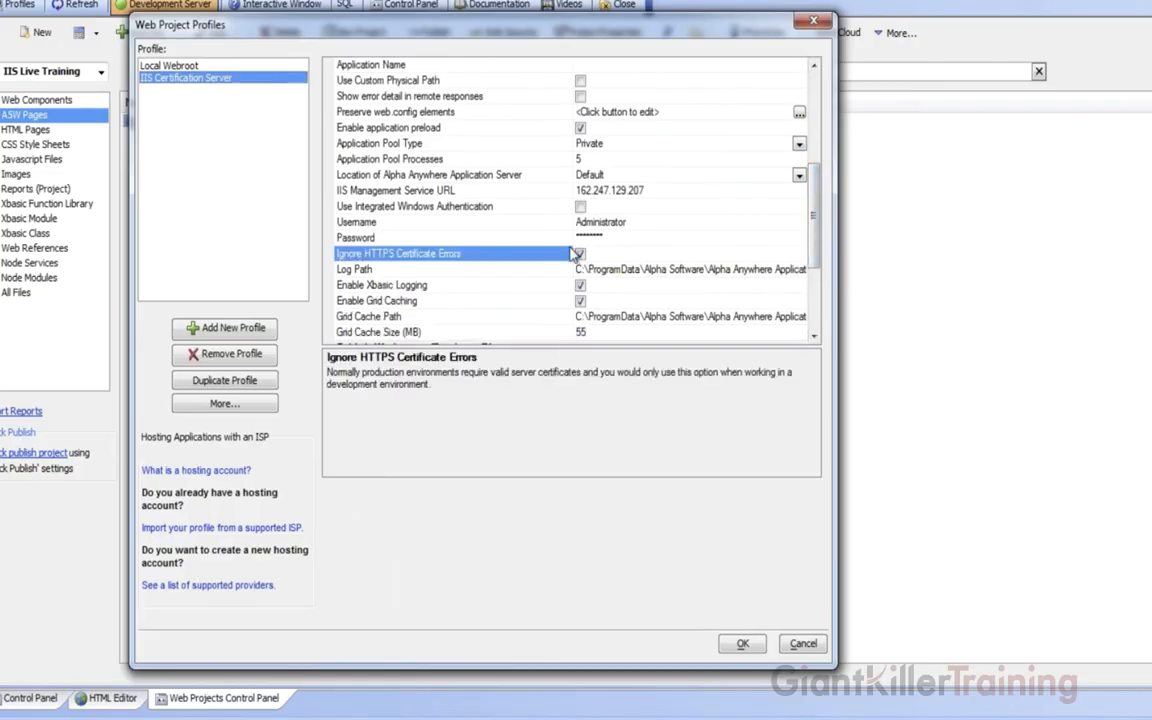
left_click(740, 644)
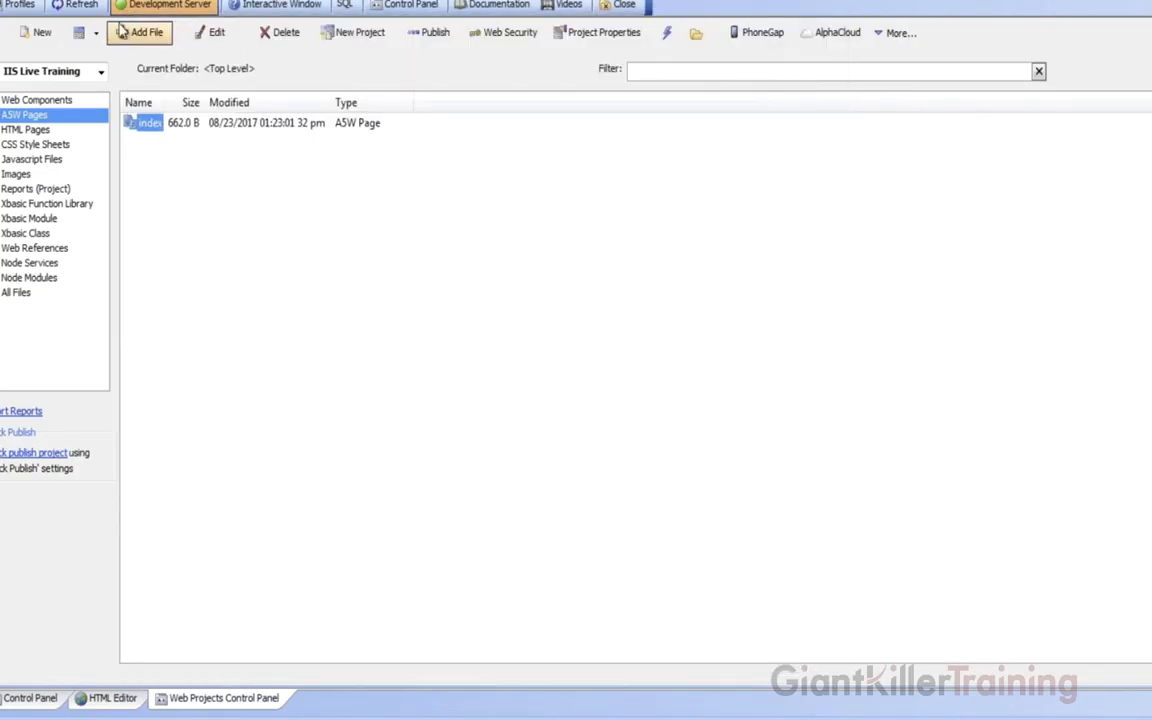
- Publish the IIS Live Training project using the IIS Certification Server profile
left_click(433, 36)
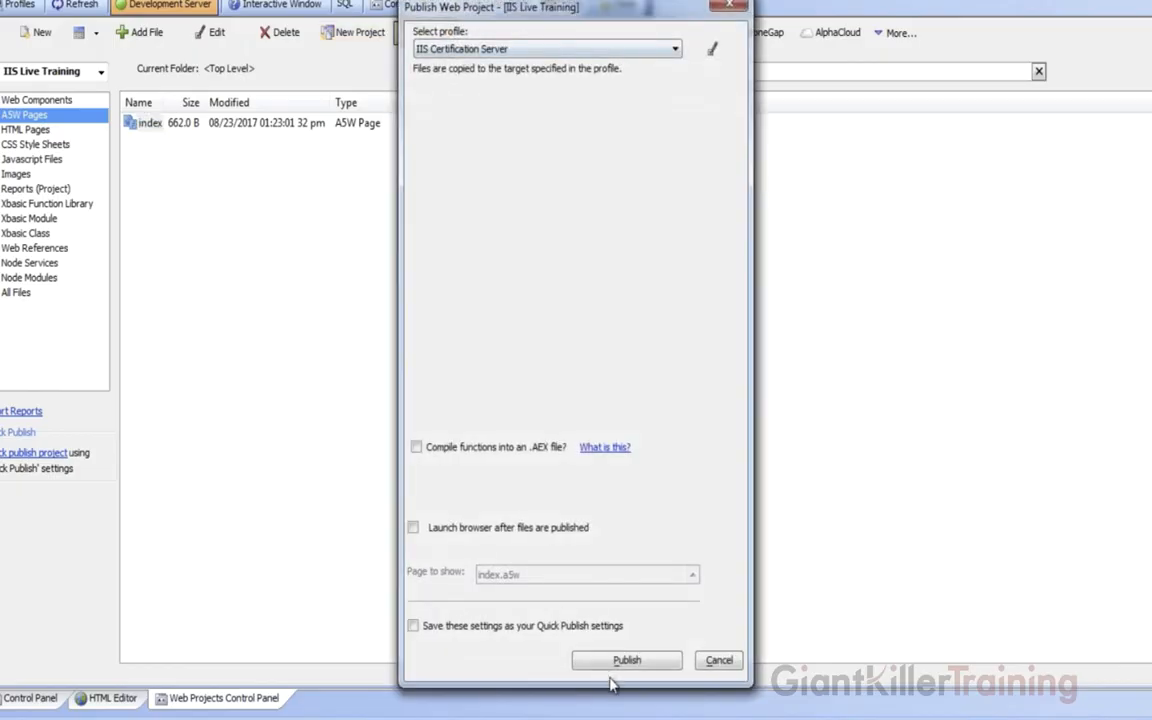
left_click(617, 661)
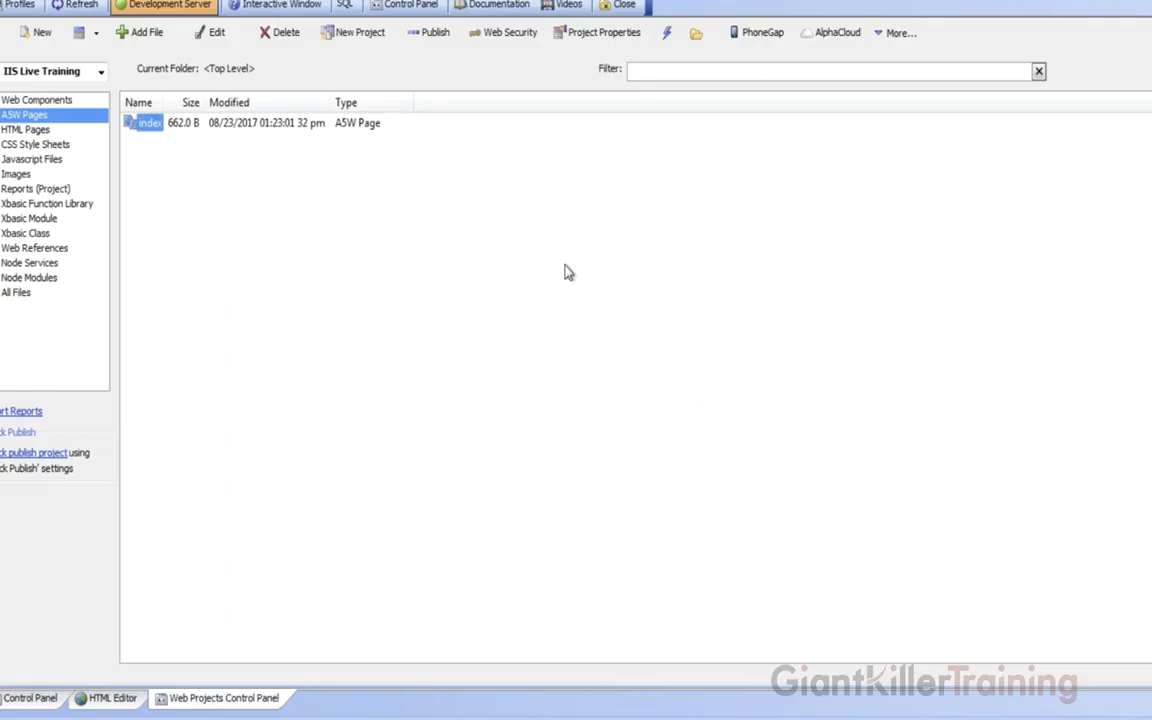
- Set the username to Administrator123 in the IIS Certification Server publishing profile and save the profile
left_click(18, 5)
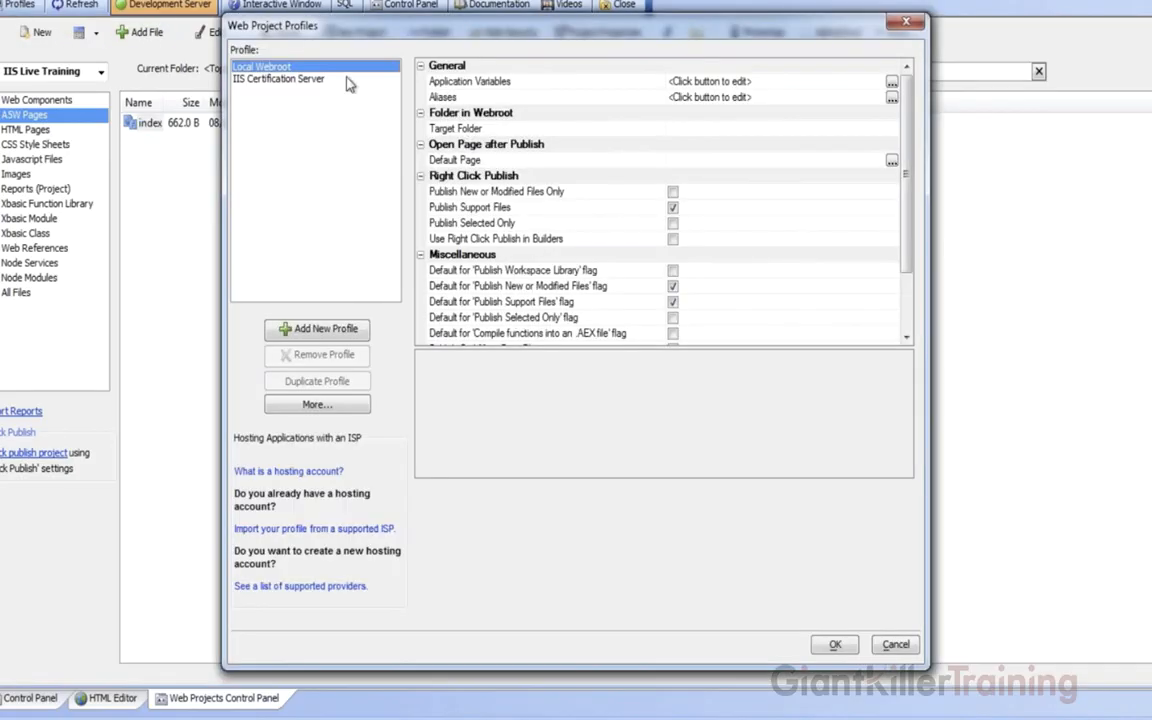
left_click(312, 77)
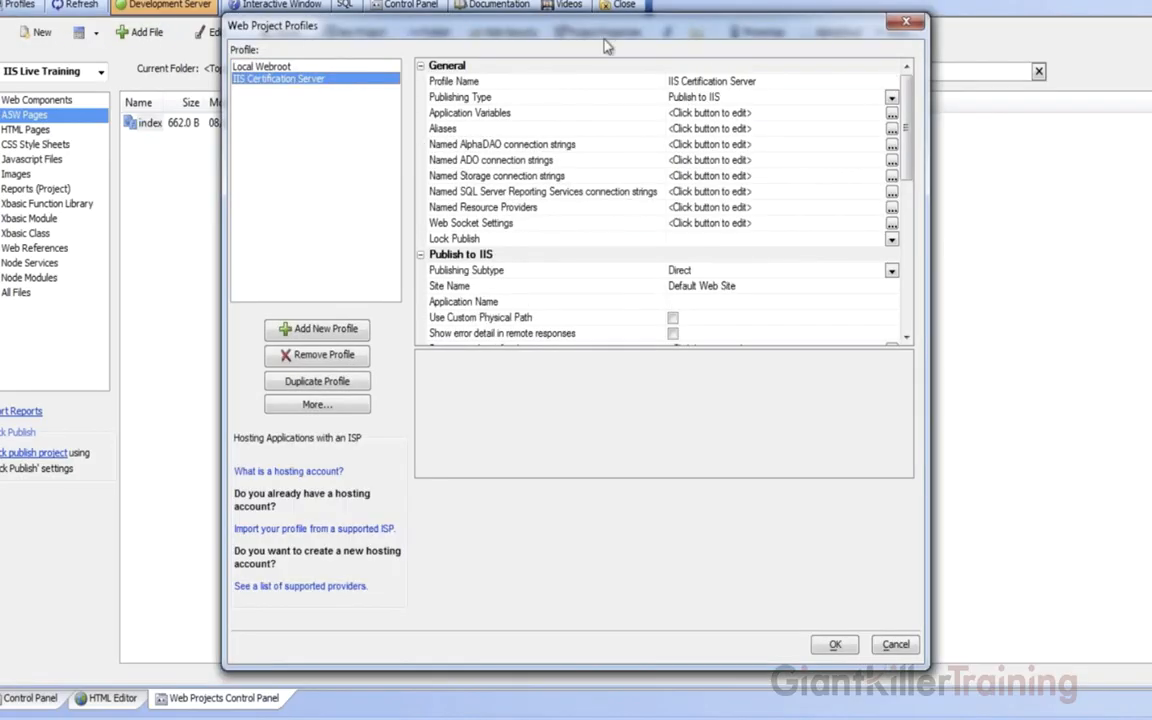
left_click_drag(545, 22, 454, 12)
scroll(650, 257, "down", 4)
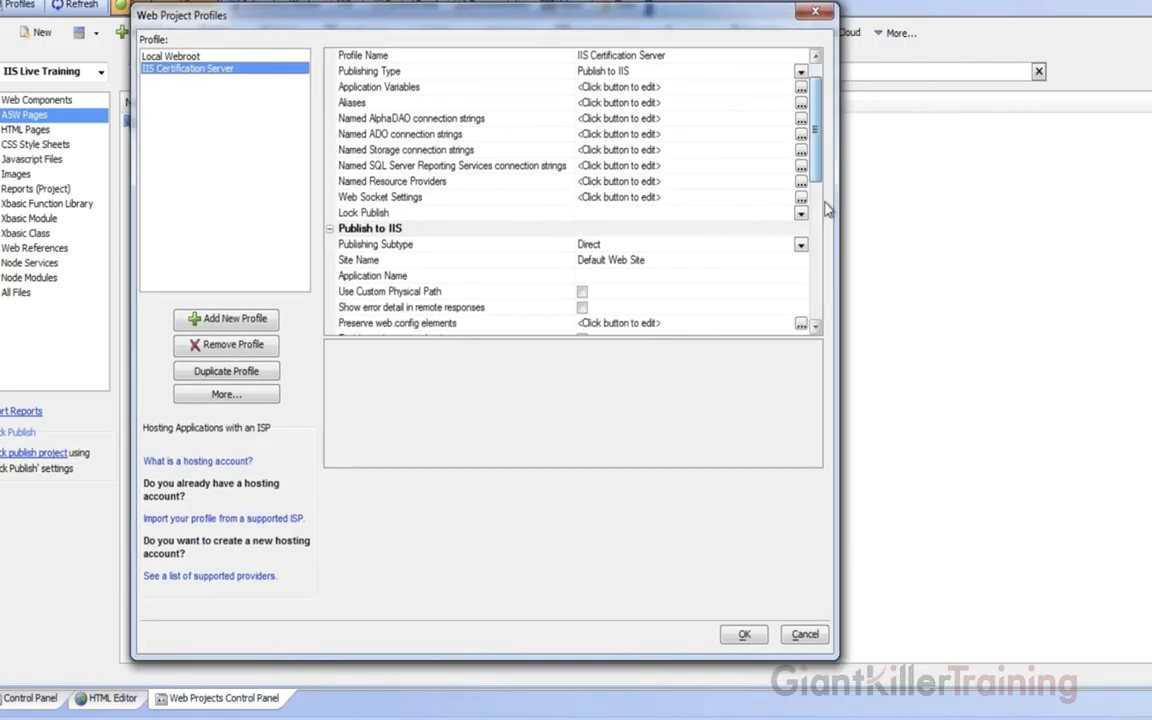
left_click(650, 258)
type("122")
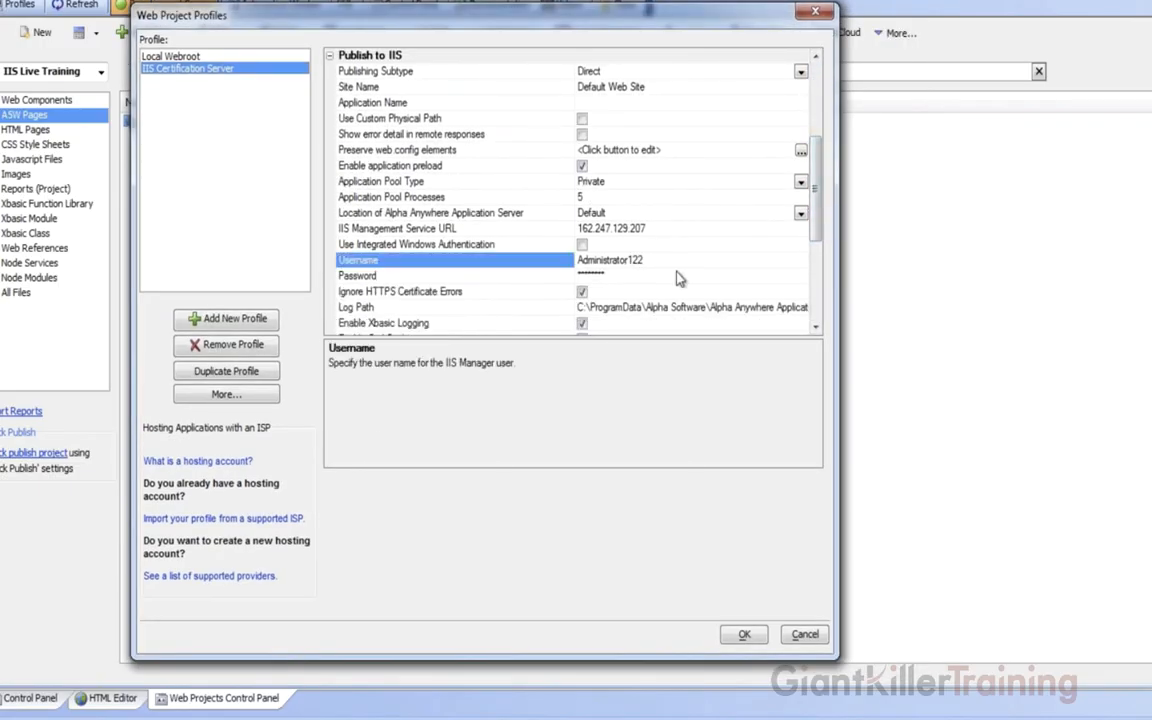
key("BackSpace")
type("3")
left_click(743, 633)
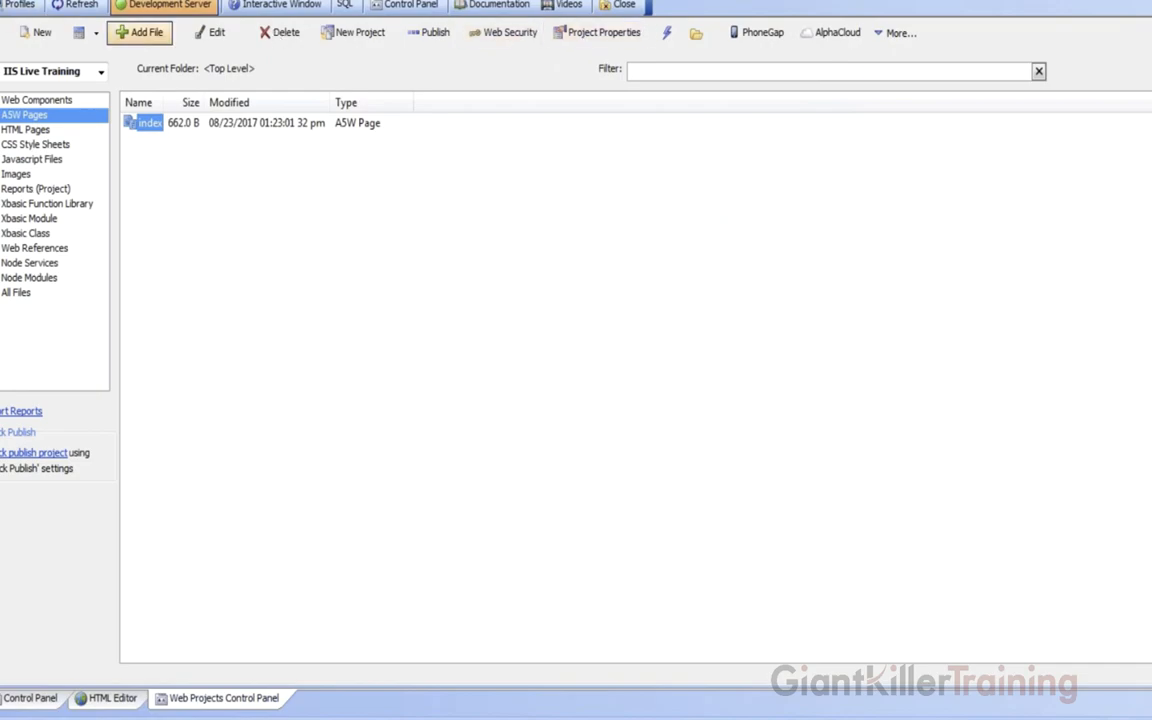
- Try to publish the IIS Live Training project with the IIS Certification Server profile, and examine the username and authorization details in the publish message
left_click(435, 36)
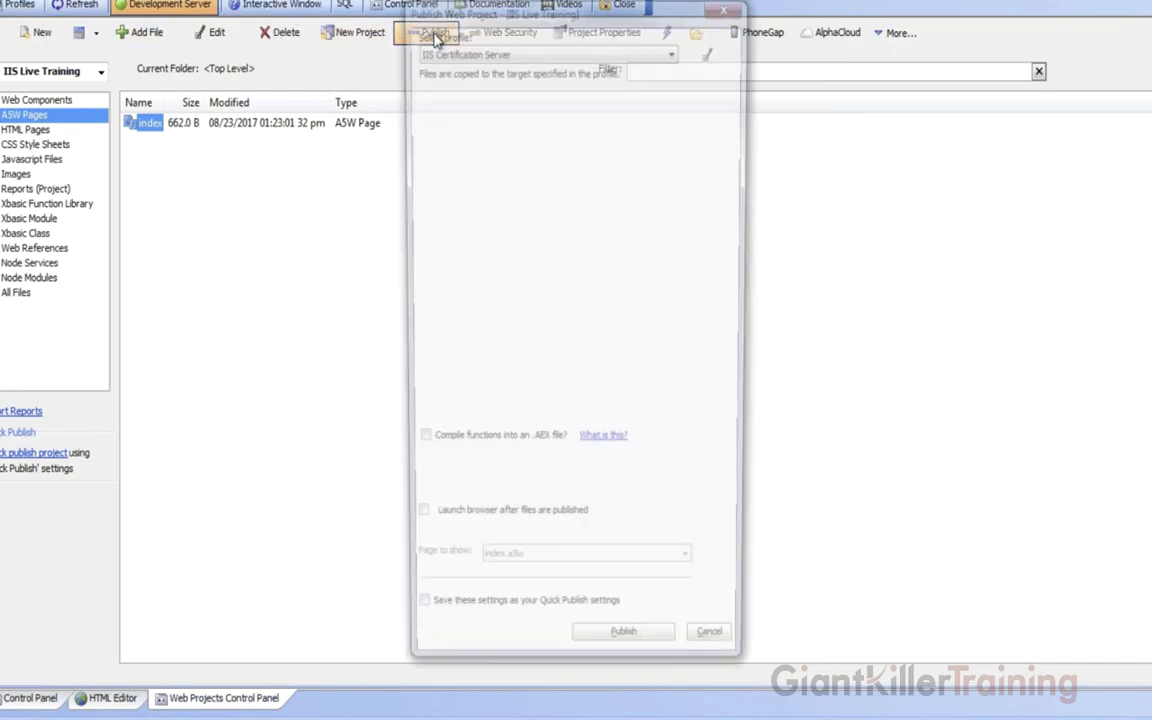
left_click(620, 658)
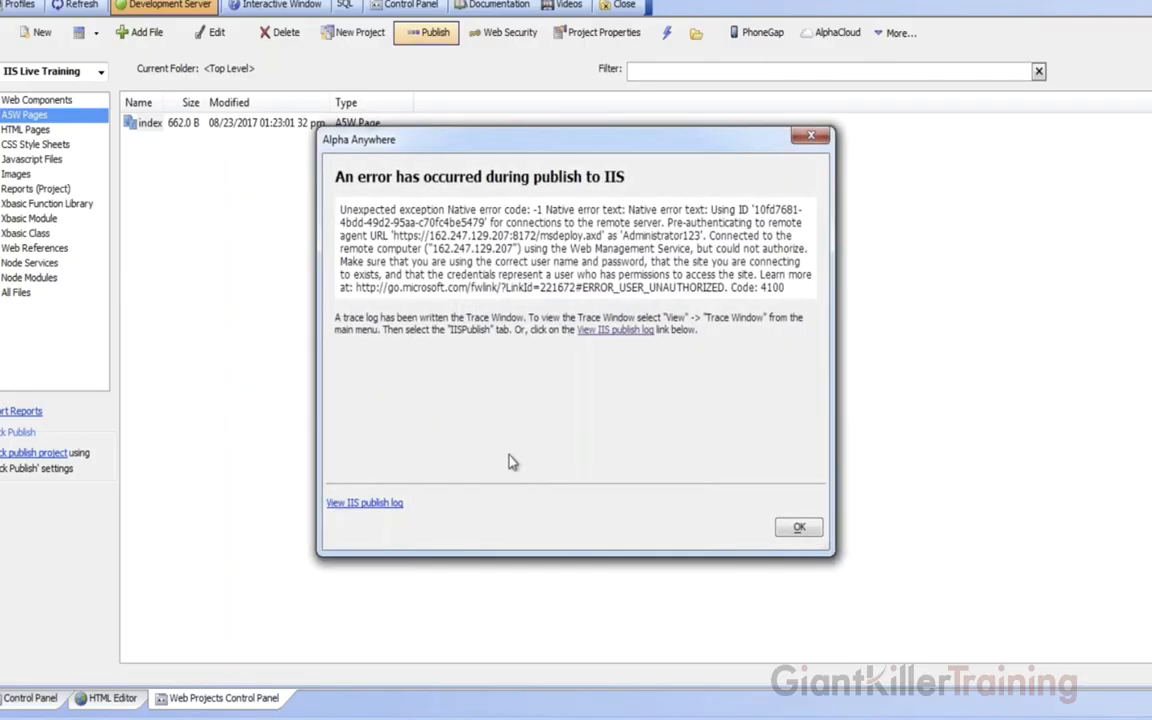
double_click(577, 288)
left_click_drag(357, 288, 619, 292)
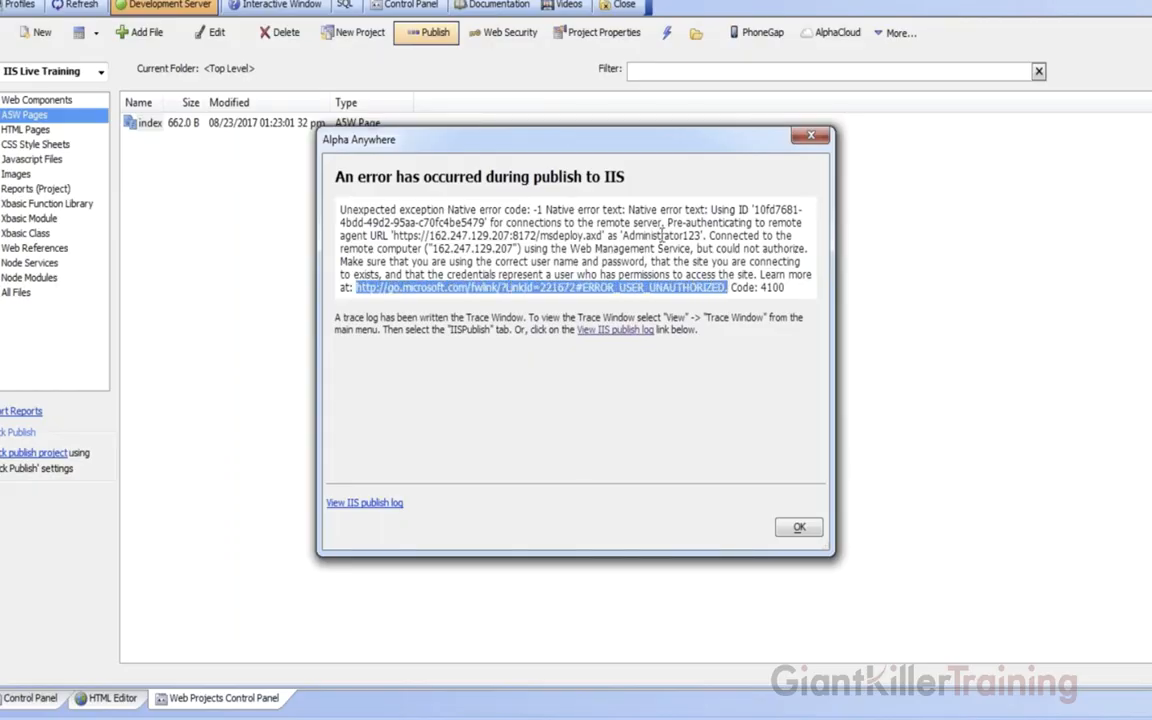
left_click(512, 210)
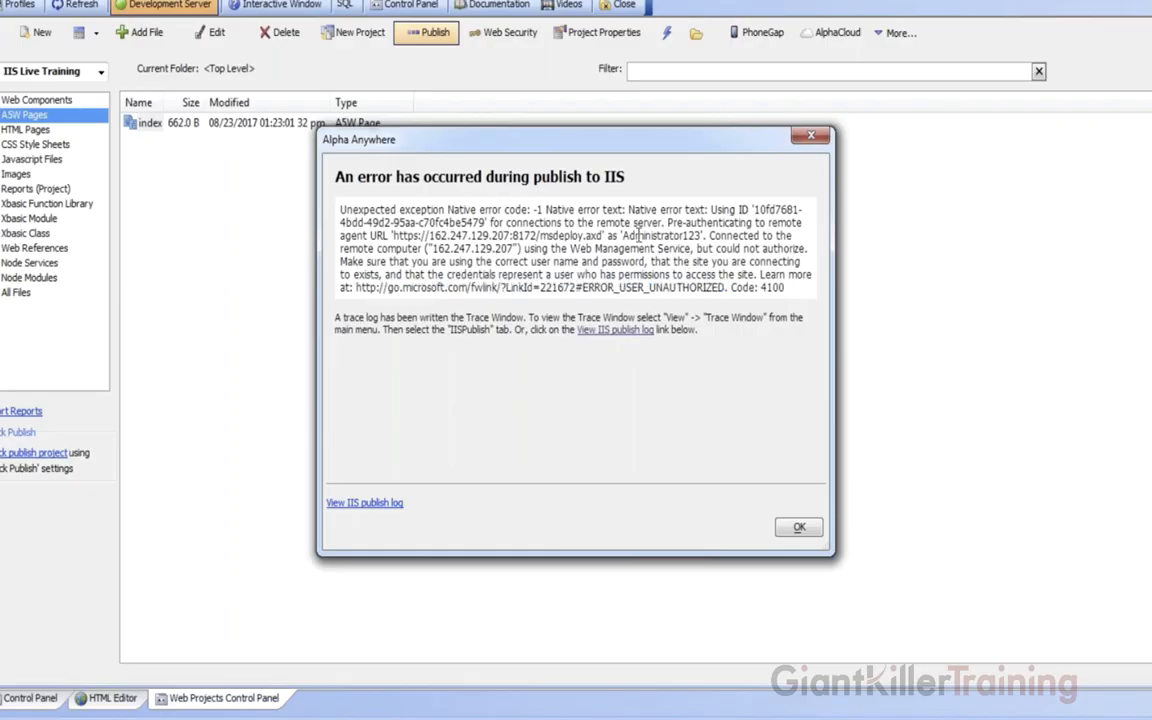
left_click_drag(394, 236, 700, 237)
left_click(524, 236)
double_click(554, 237)
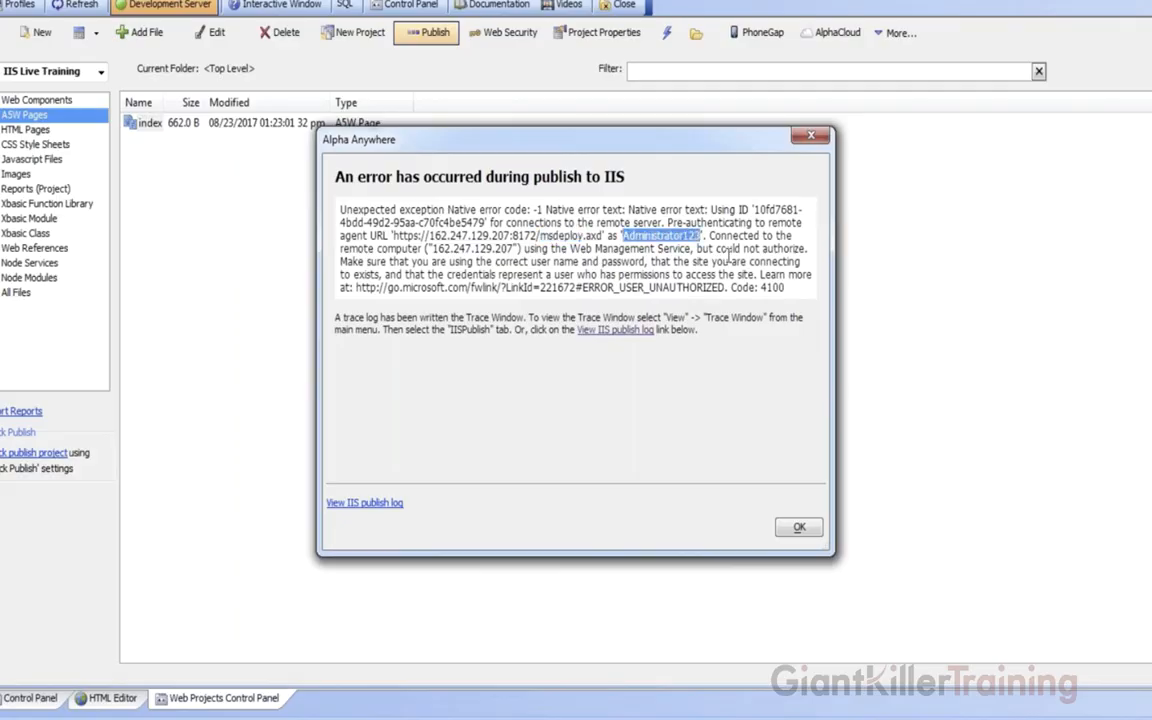
left_click(580, 286)
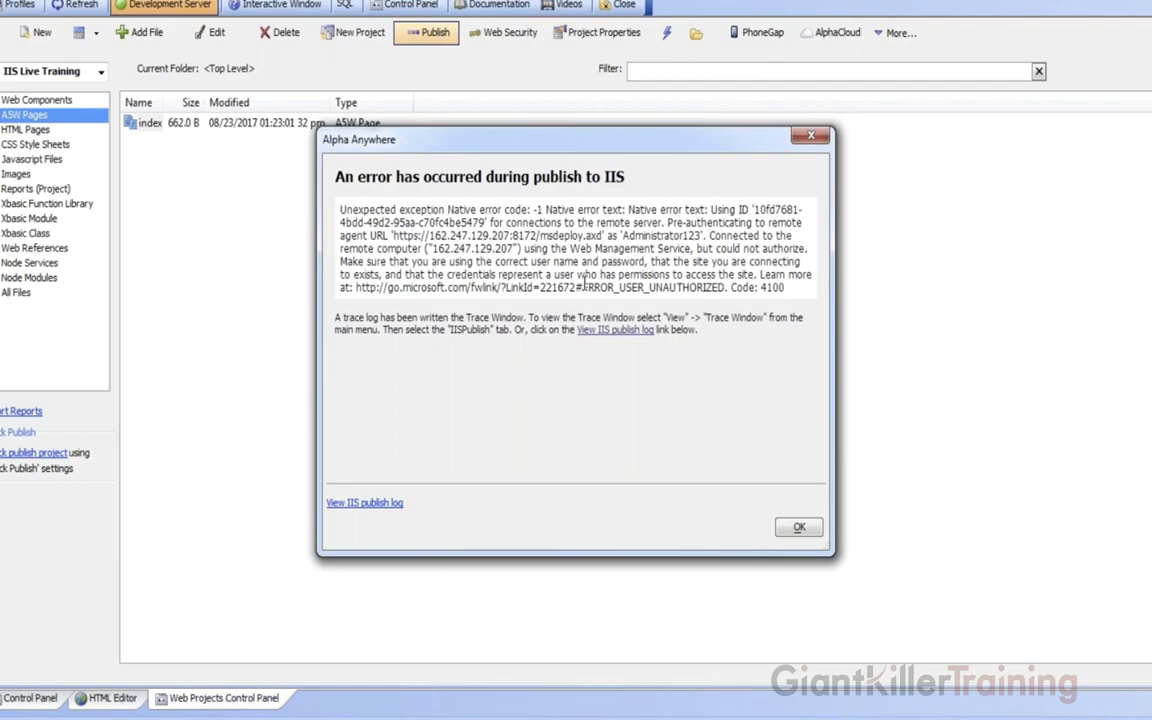
left_click_drag(583, 287, 721, 283)
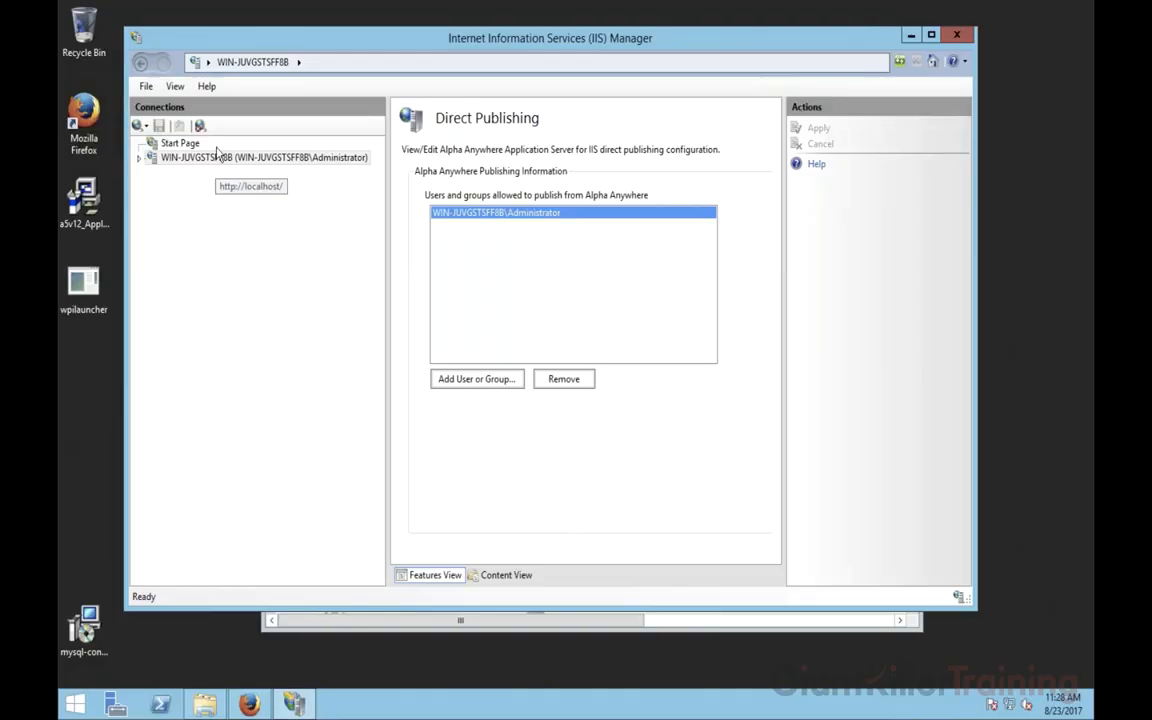
- Switch to IIS Manager and remove the server's Administrator account from the users allowed to publish under Direct Publishing
left_click(220, 158)
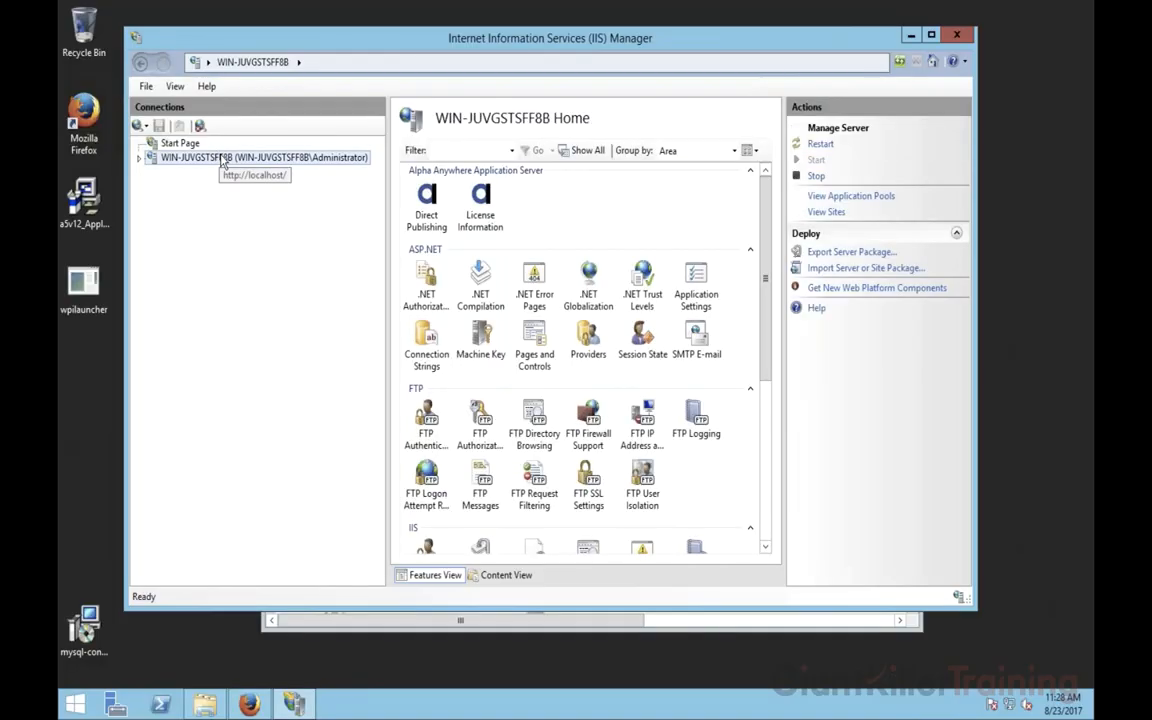
double_click(427, 200)
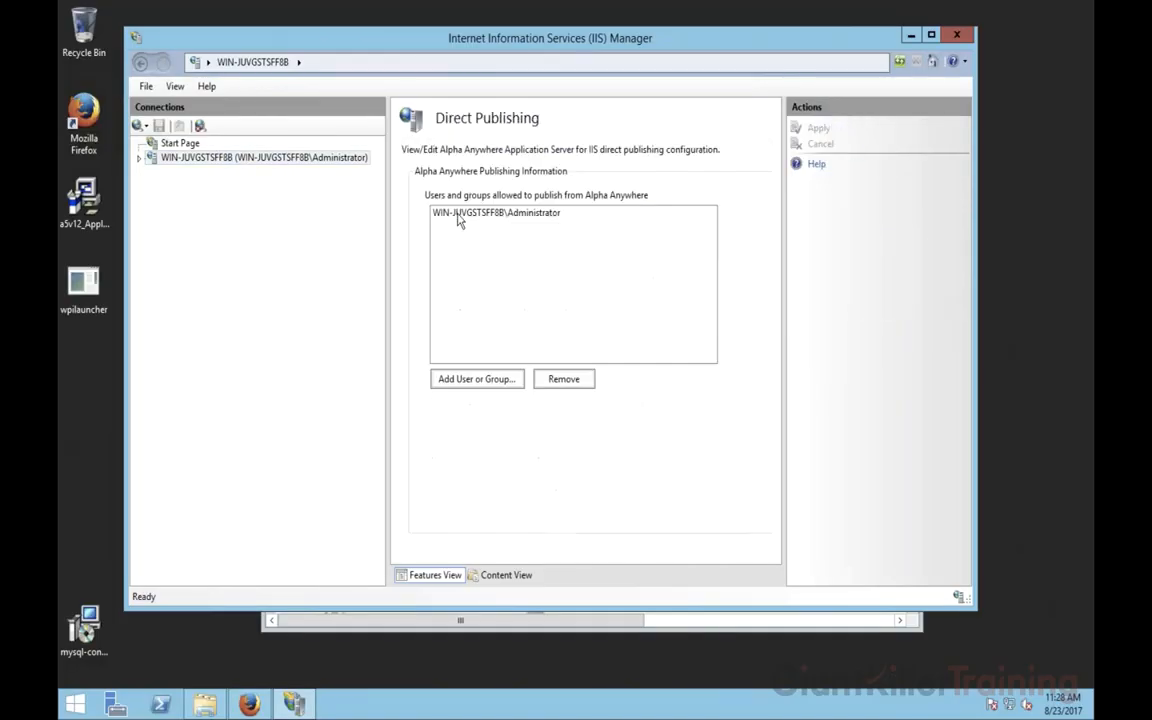
left_click(458, 215)
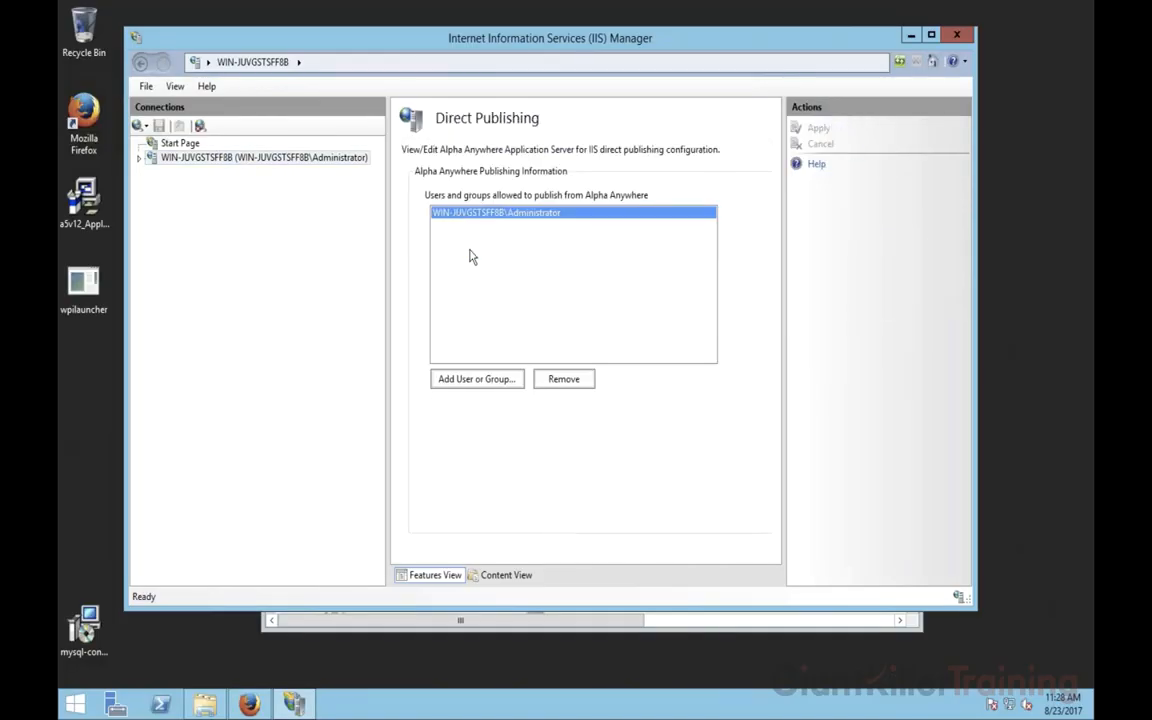
left_click(562, 381)
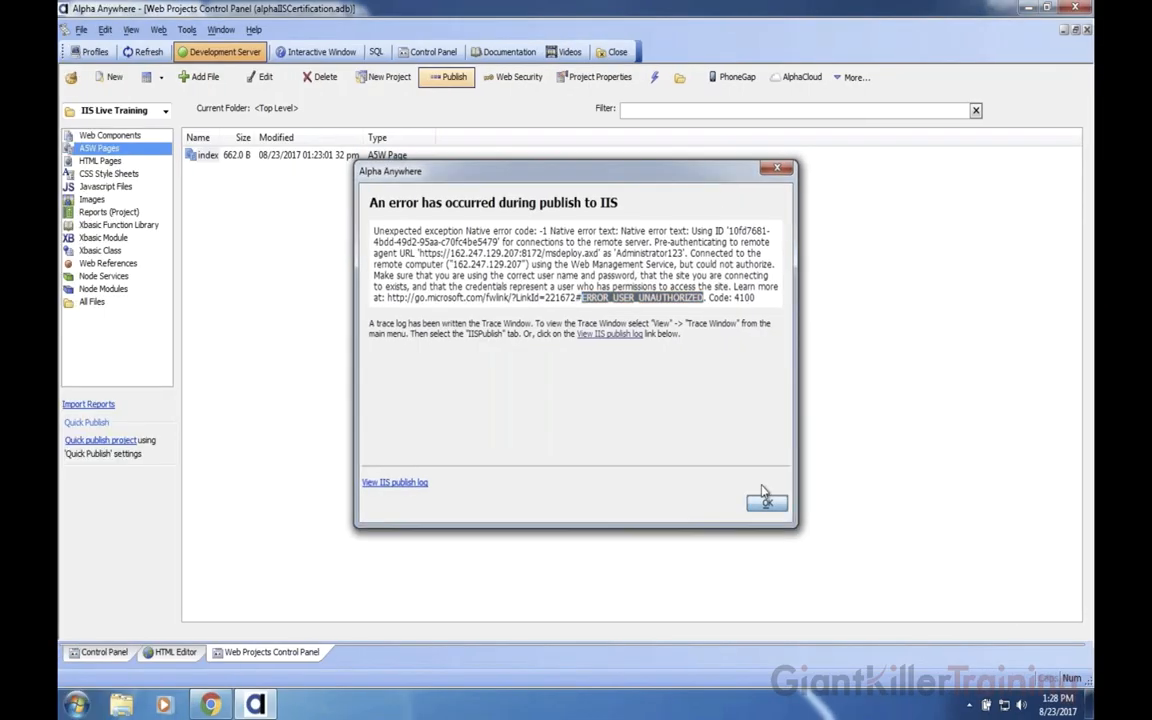
- Return to Alpha Anywhere, dismiss the publish message, set the IIS Certification Server profile's username to Administrator, and save the profile
left_click(700, 503)
left_click(94, 51)
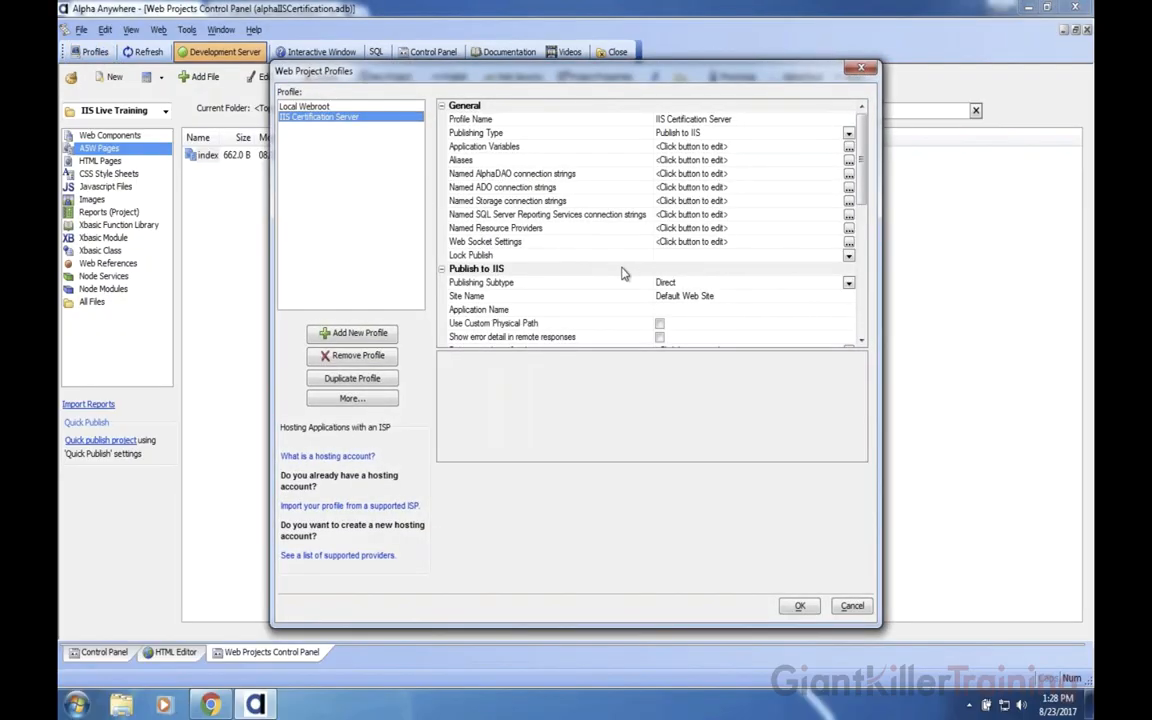
scroll(565, 248, "down", 10)
left_click(733, 192)
left_click(733, 201)
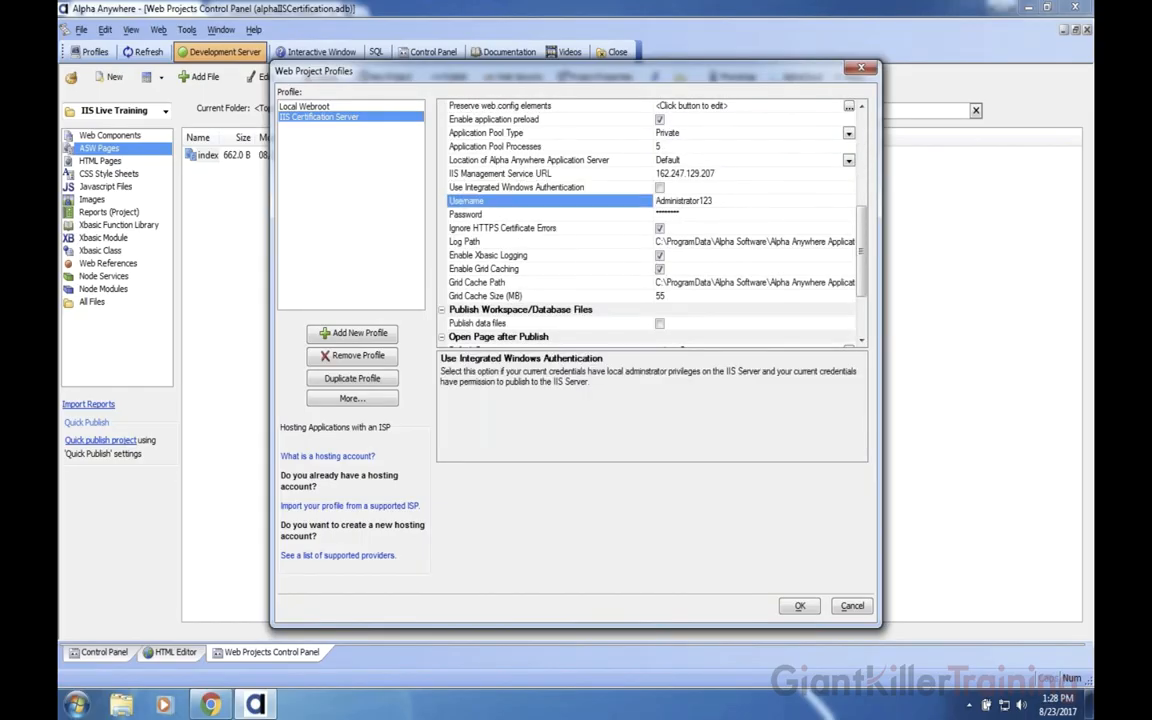
key("BackSpace")
key("BackSpace")
key("BackSpace")
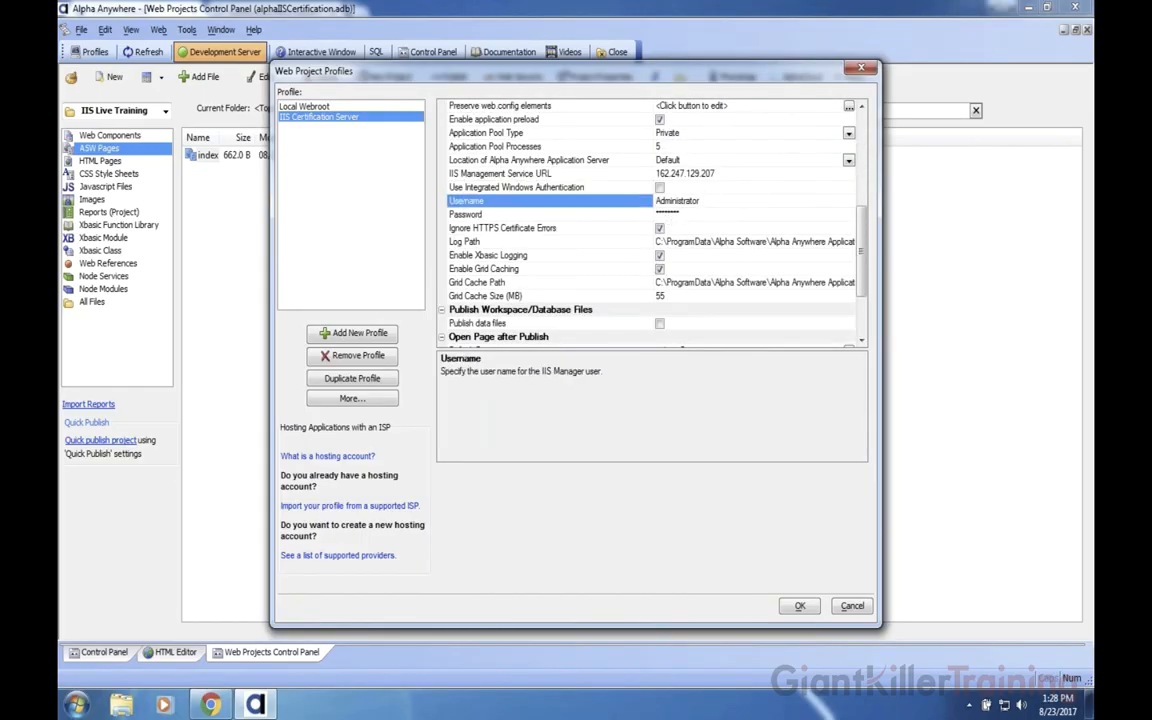
left_click(800, 606)
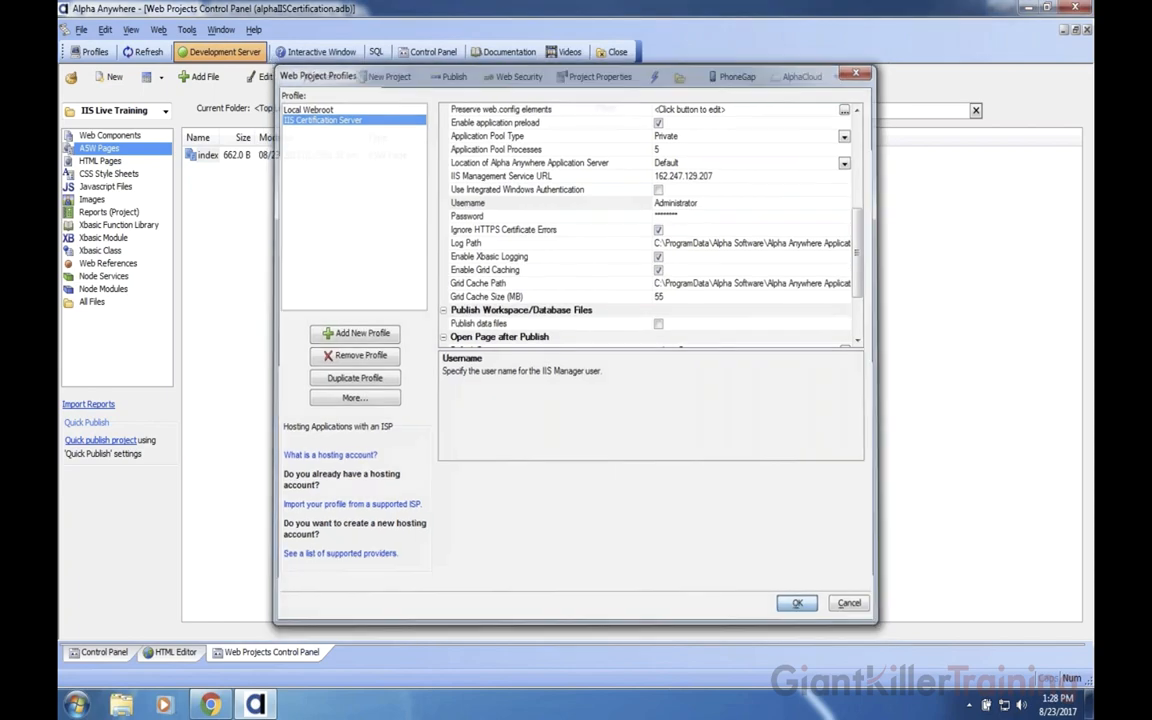
- Publish the IIS Live Training project with the IIS Certification Server profile, and review the profile's Publish to IIS settings
left_click(450, 77)
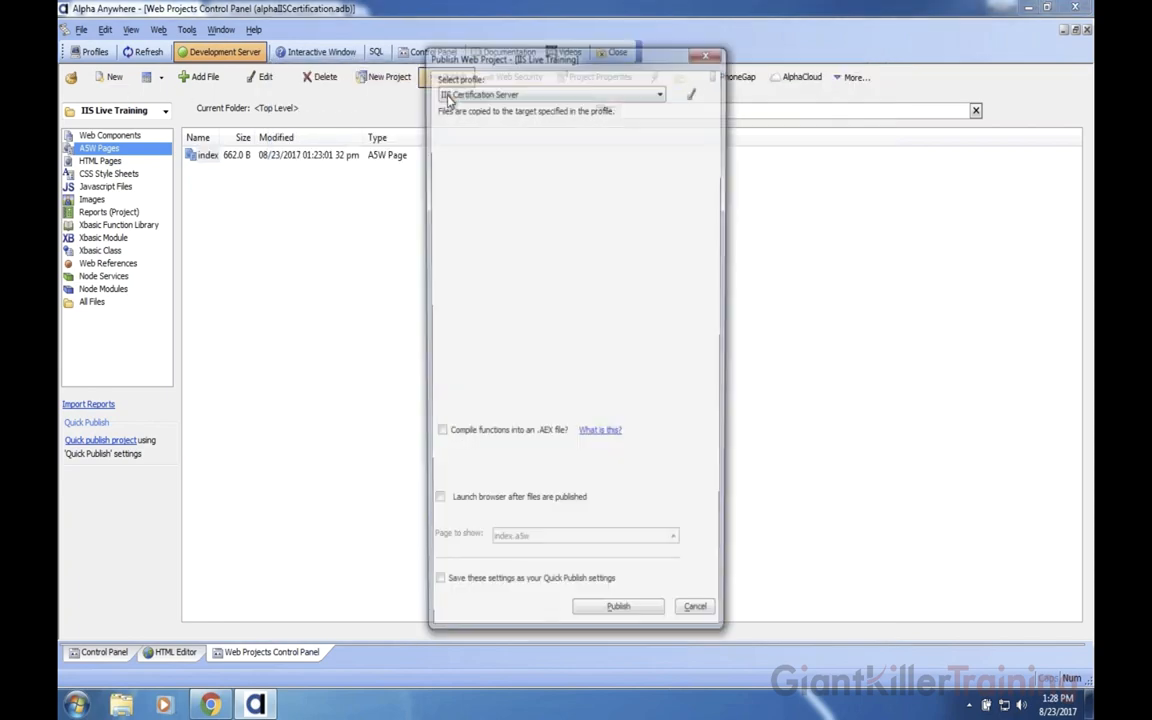
left_click(620, 620)
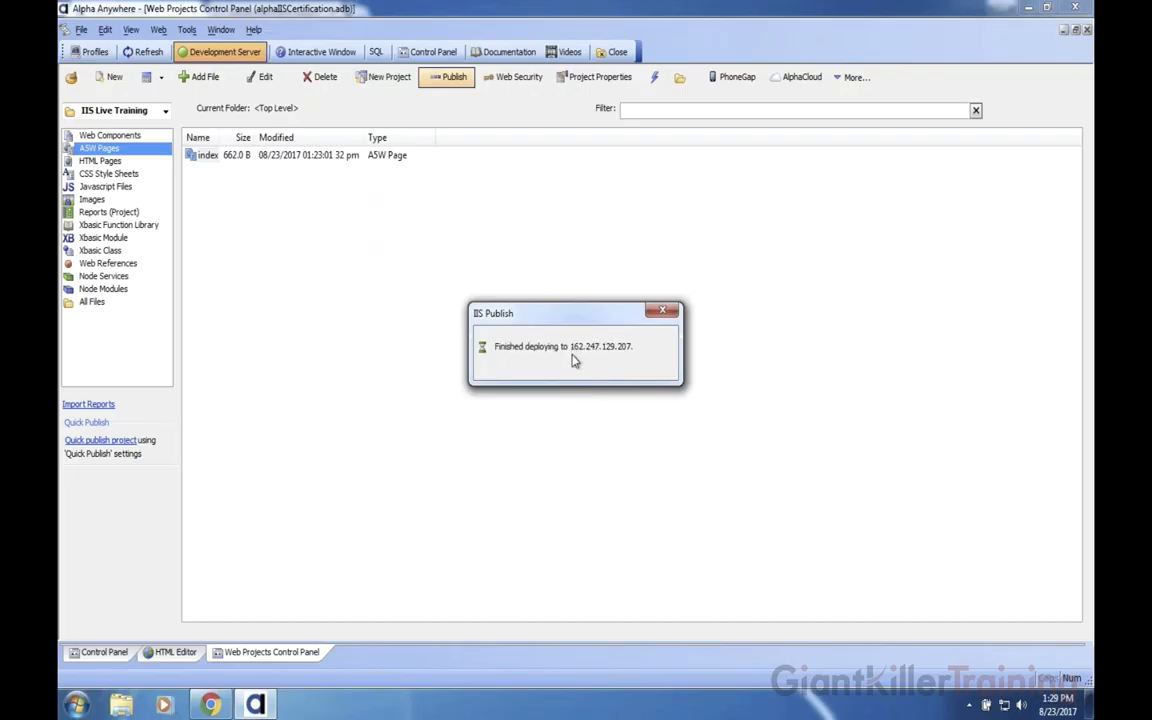
left_click(106, 54)
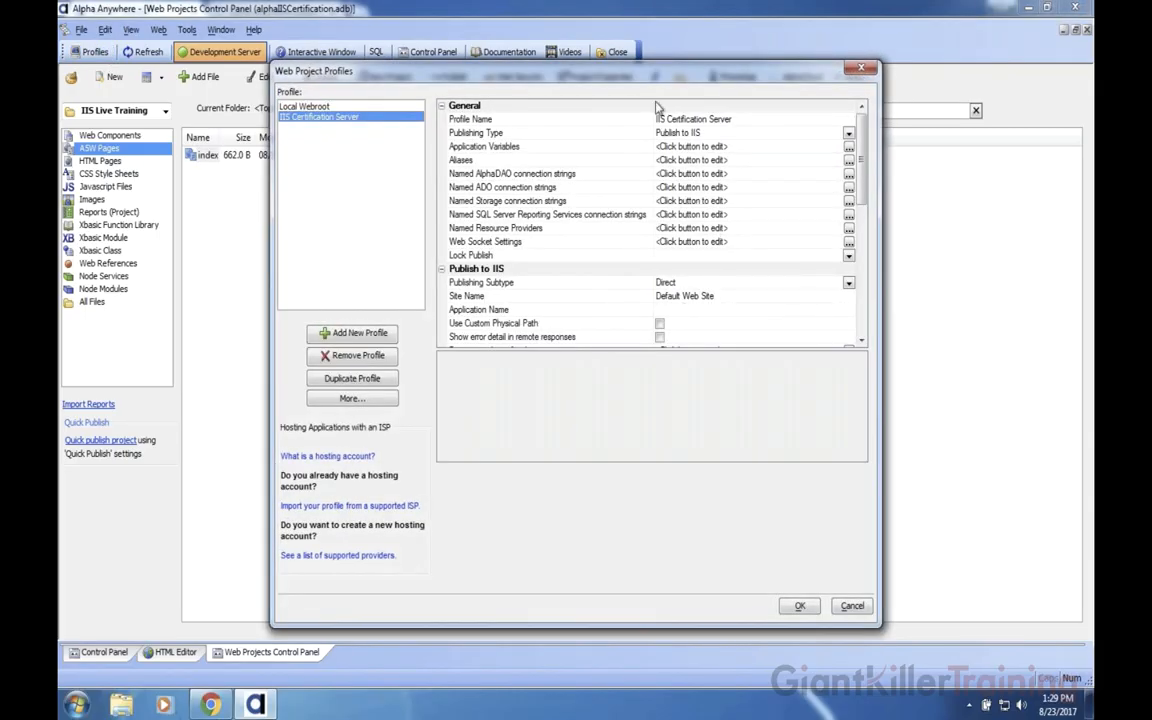
left_click_drag(598, 68, 518, 55)
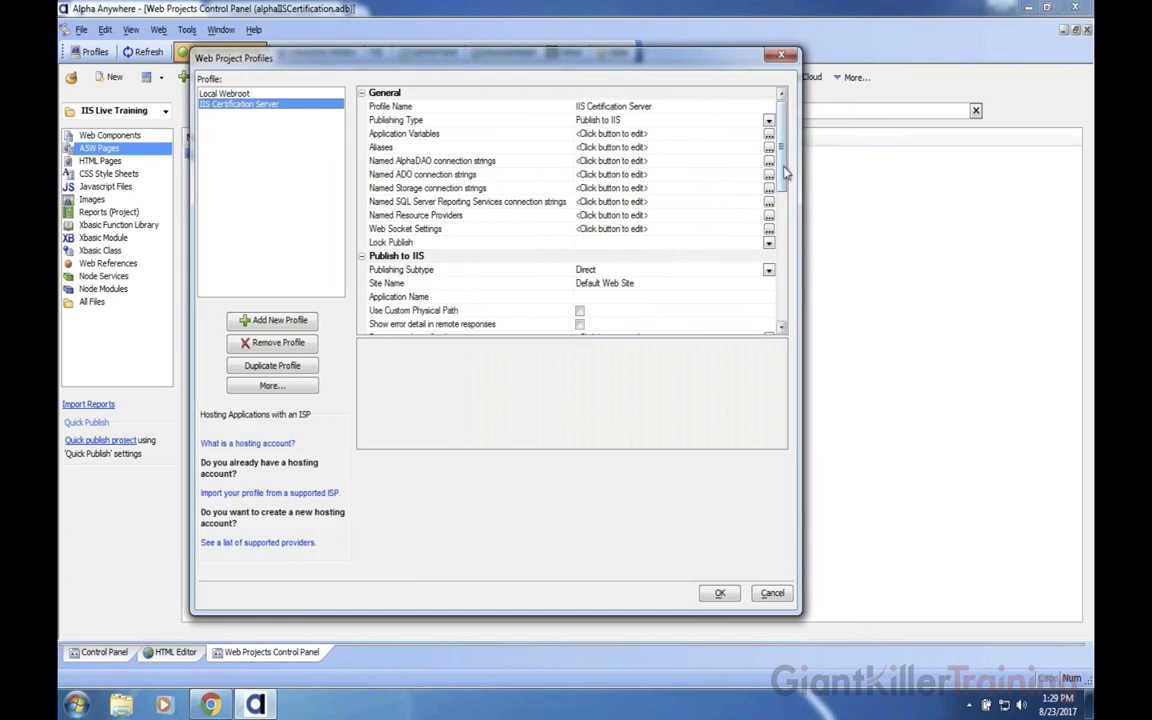
left_click_drag(785, 173, 785, 240)
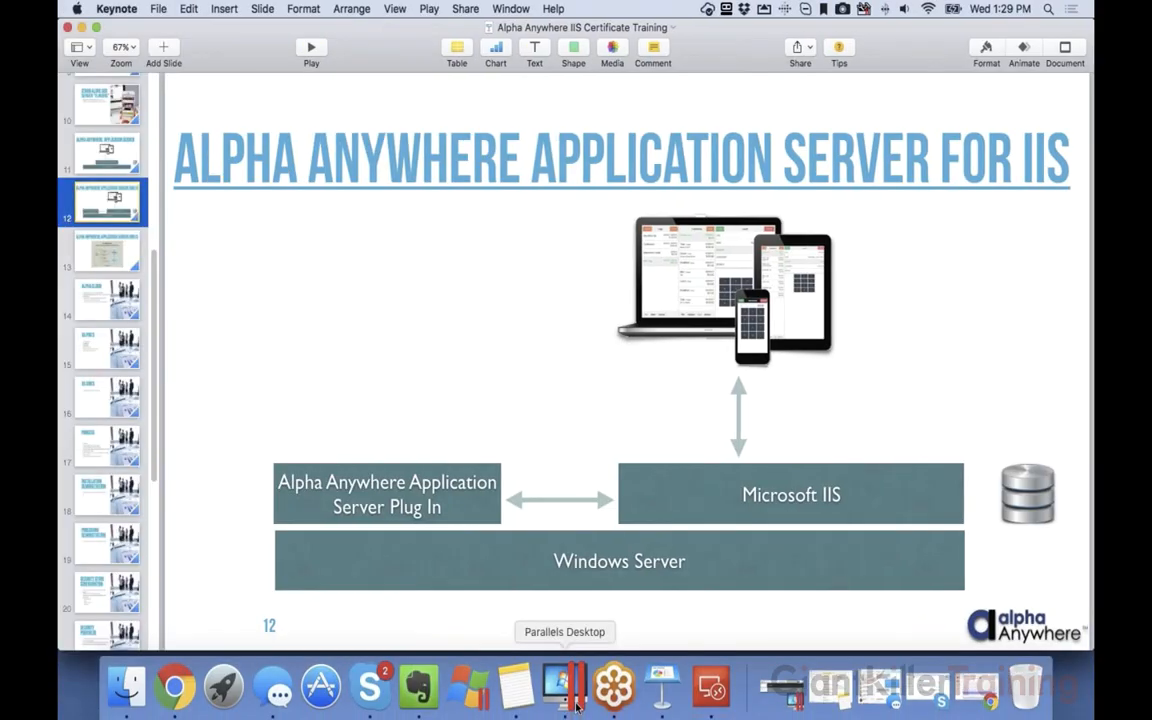
- Switch to IIS Manager and apply the pending removal of the allowed publishing user in Direct Publishing
left_click(576, 706)
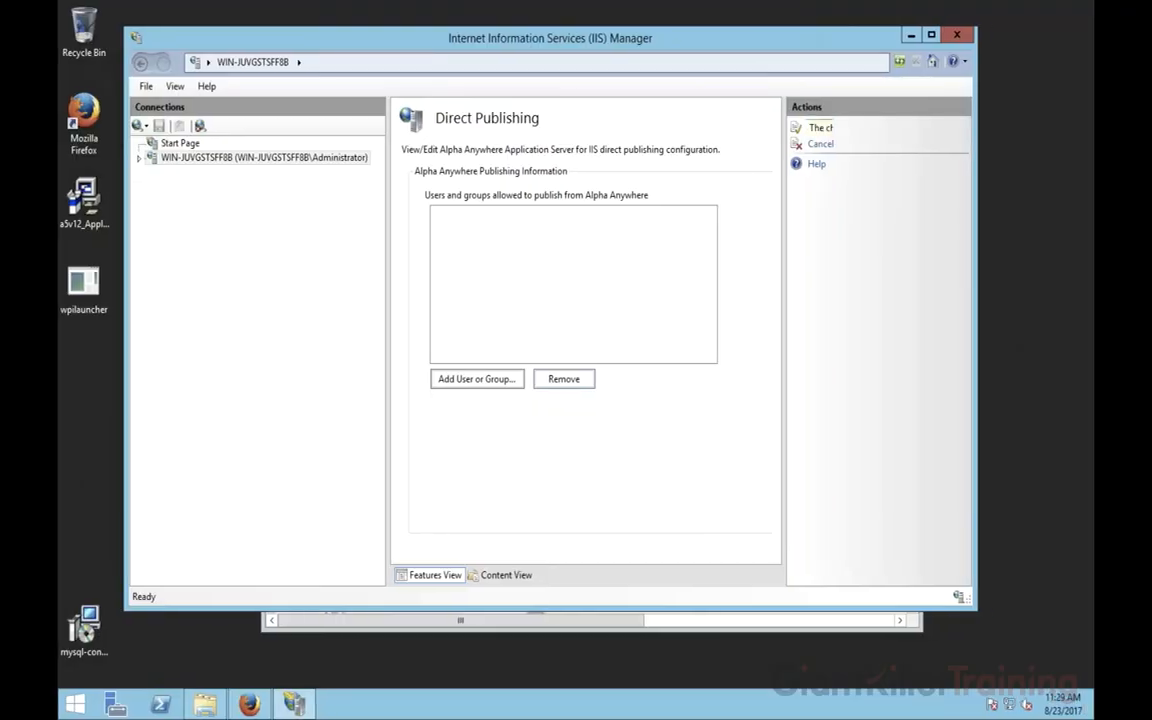
left_click(818, 128)
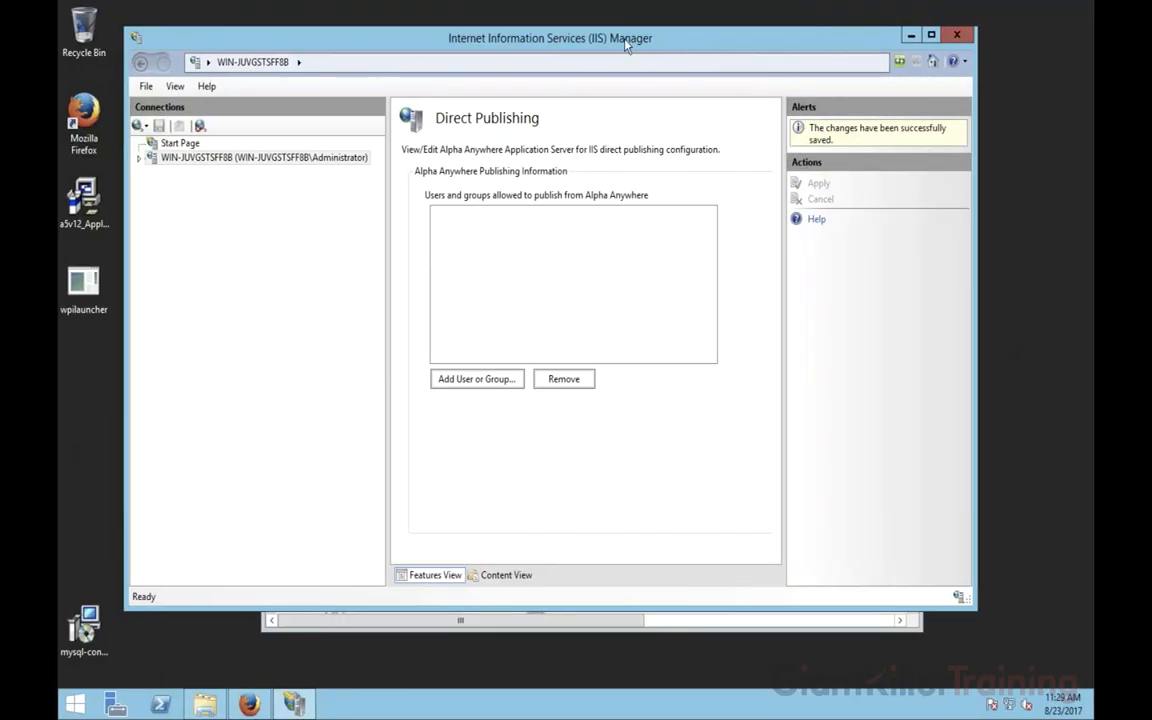
left_click_drag(562, 34, 500, 23)
- Switch back to Alpha Anywhere, try to publish the IIS Live Training project again with the same profile, and examine the publish message's details
key("ctrl+Left")
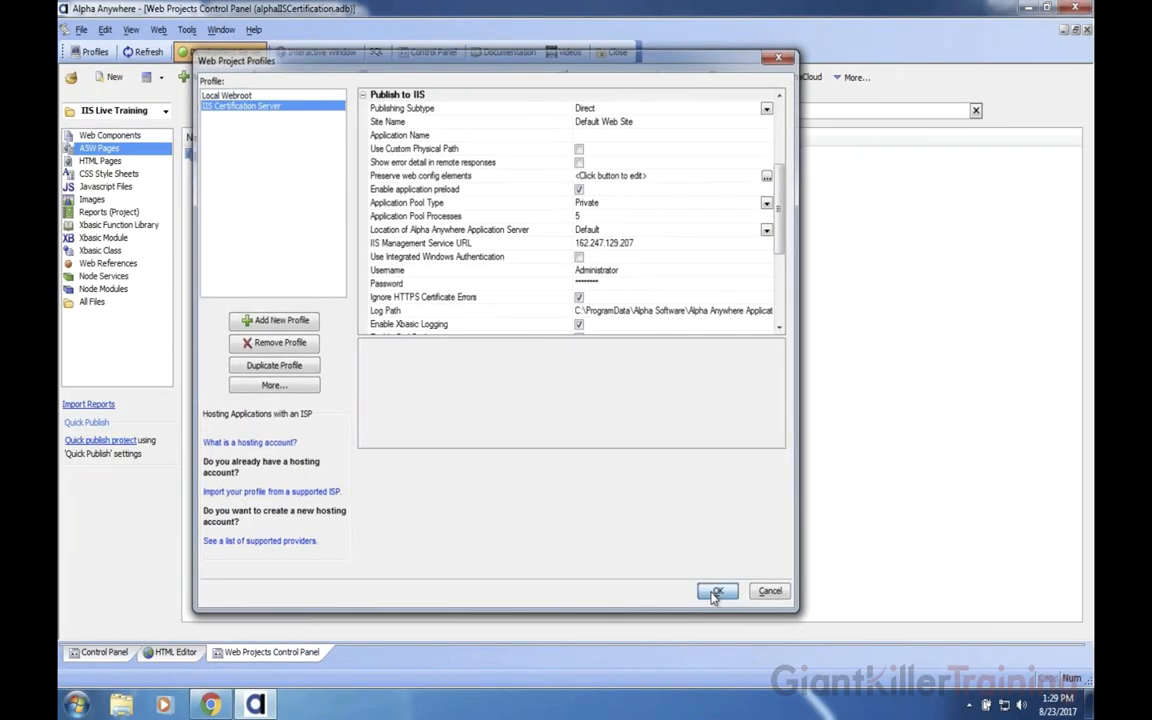
left_click(718, 594)
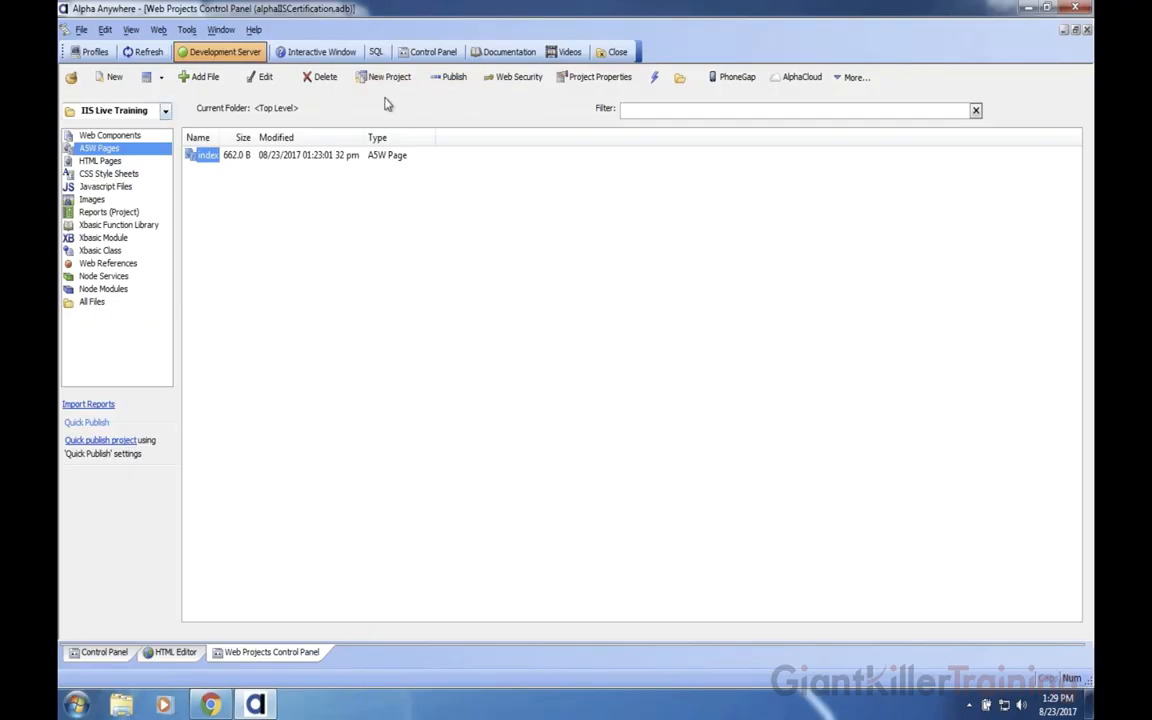
left_click(445, 78)
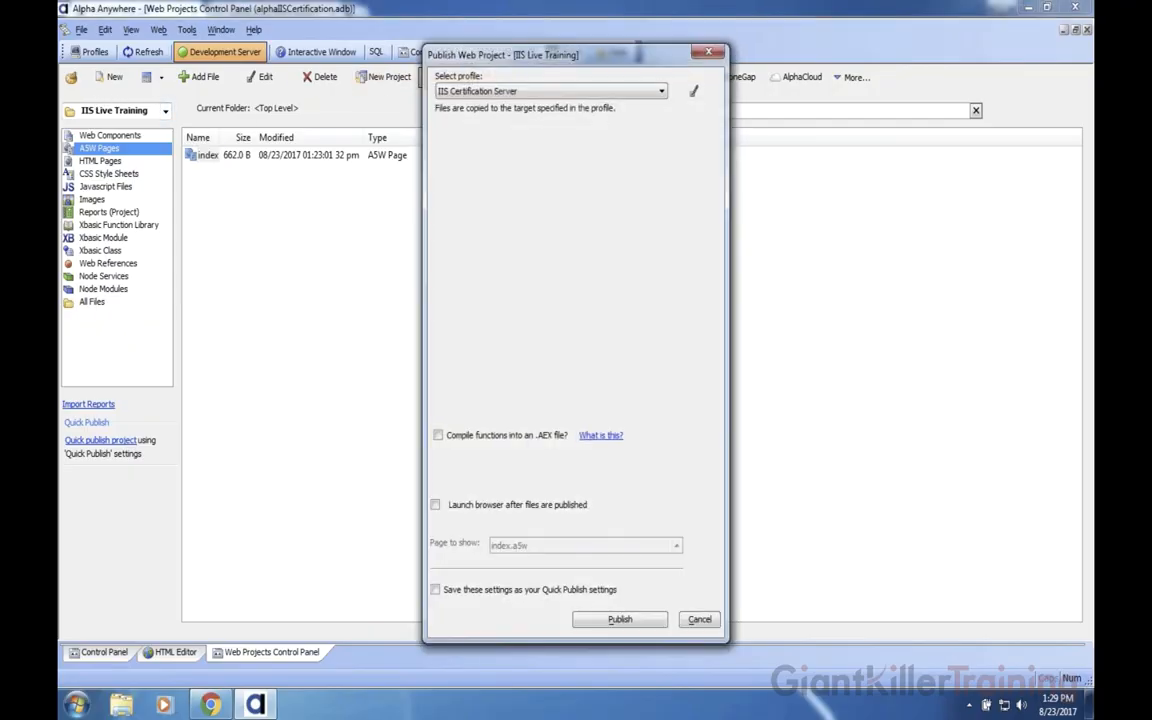
left_click(620, 619)
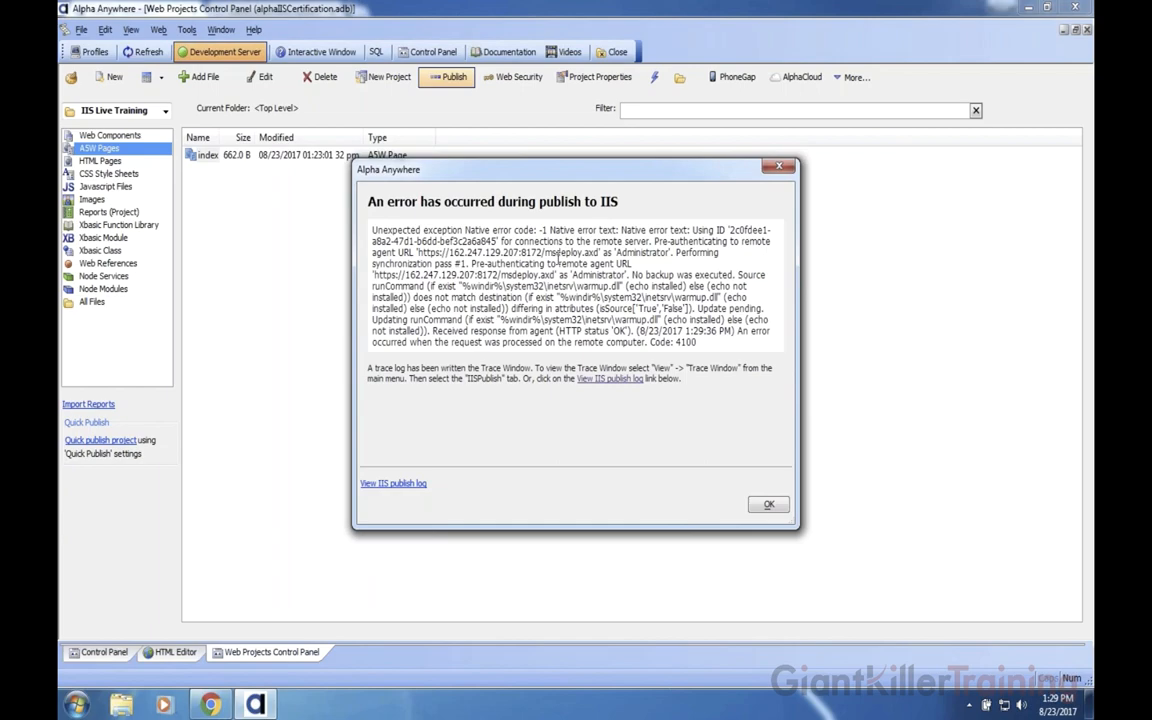
double_click(578, 275)
mouse_move(697, 342)
left_mouse_down()
mouse_move(650, 305)
mouse_move(705, 330)
left_mouse_up()
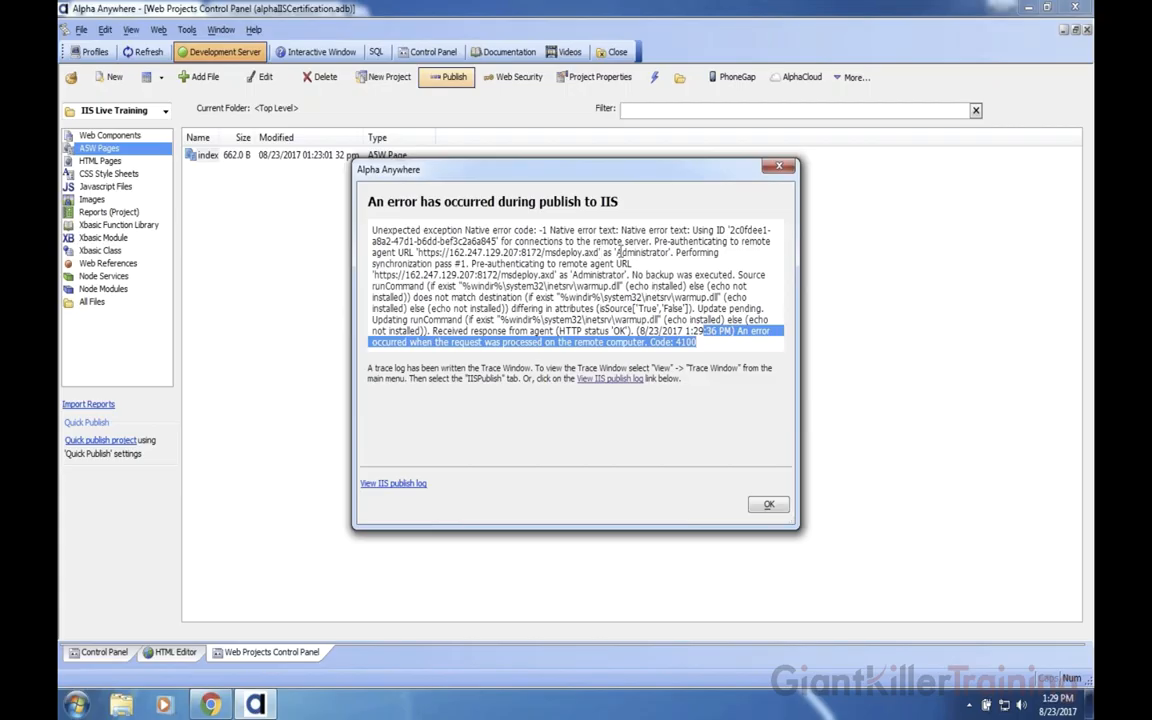
left_click_drag(619, 253, 666, 253)
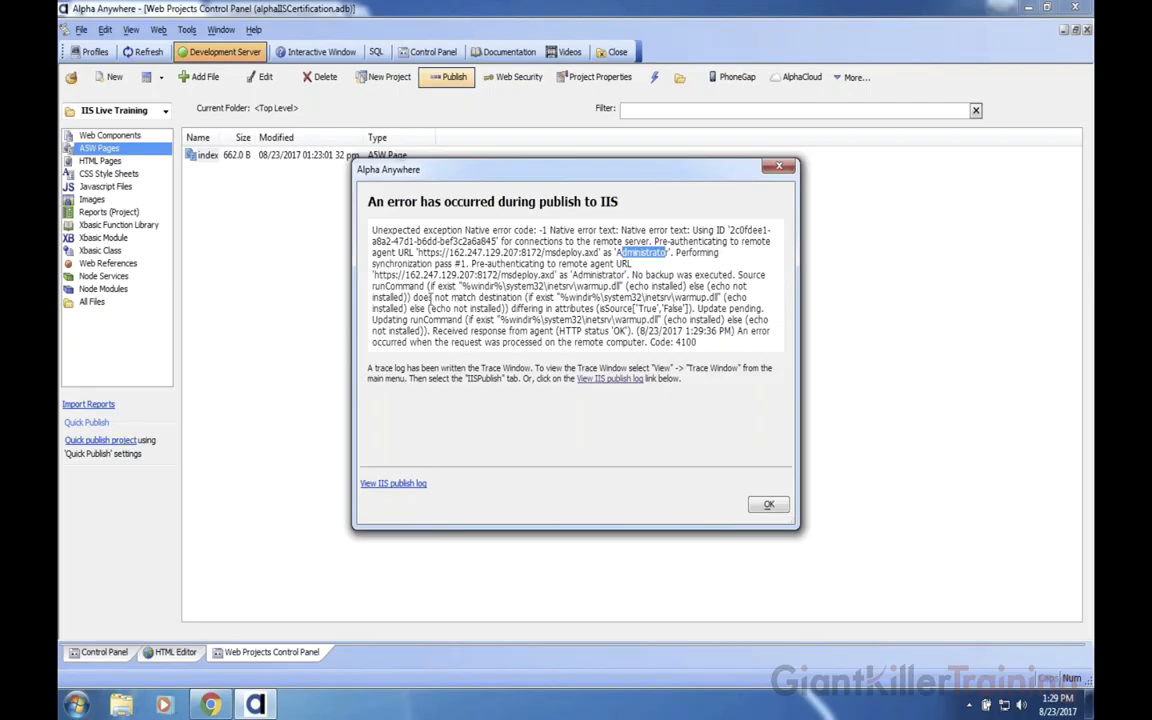
left_click_drag(430, 297, 525, 297)
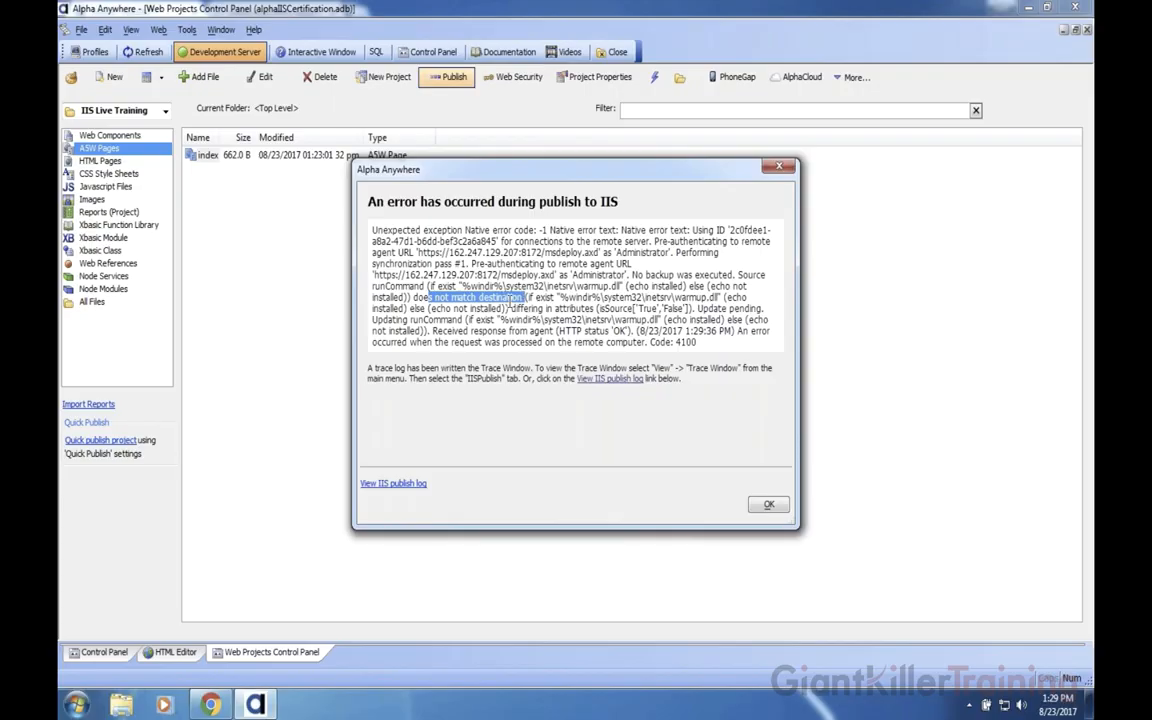
- Switch to IIS Manager, add the Administrator user to the users allowed to publish in Direct Publishing, and apply the change
key("ctrl+Left")
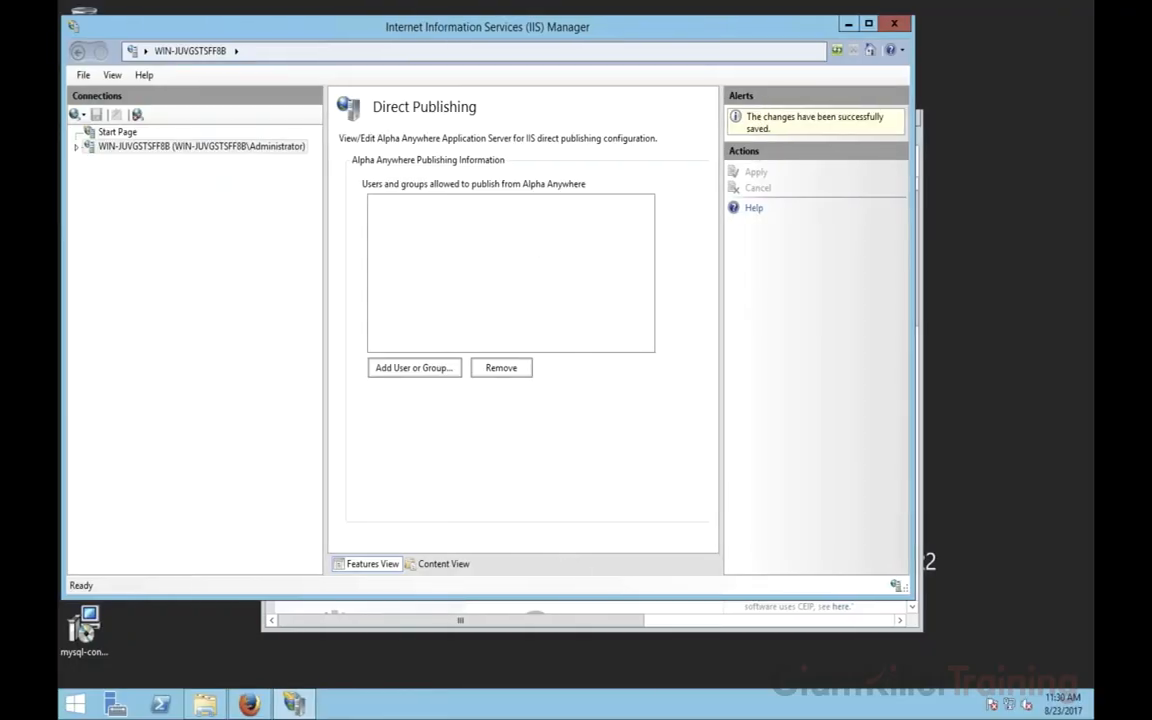
left_click(414, 368)
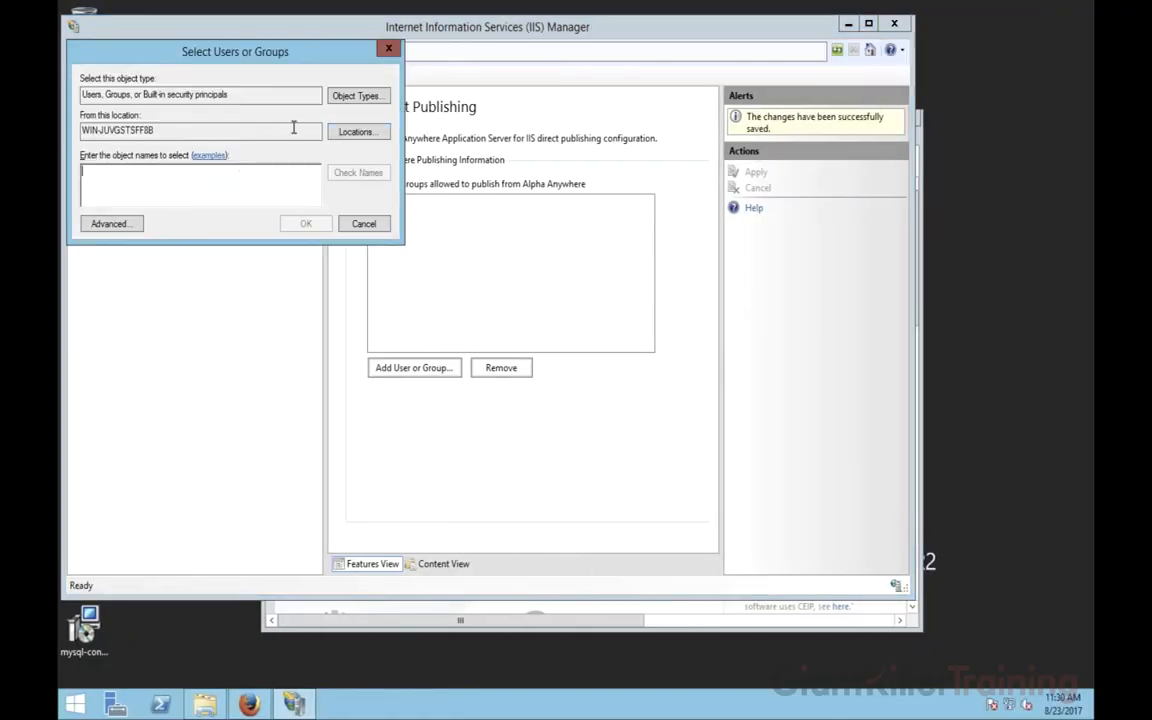
left_click(112, 224)
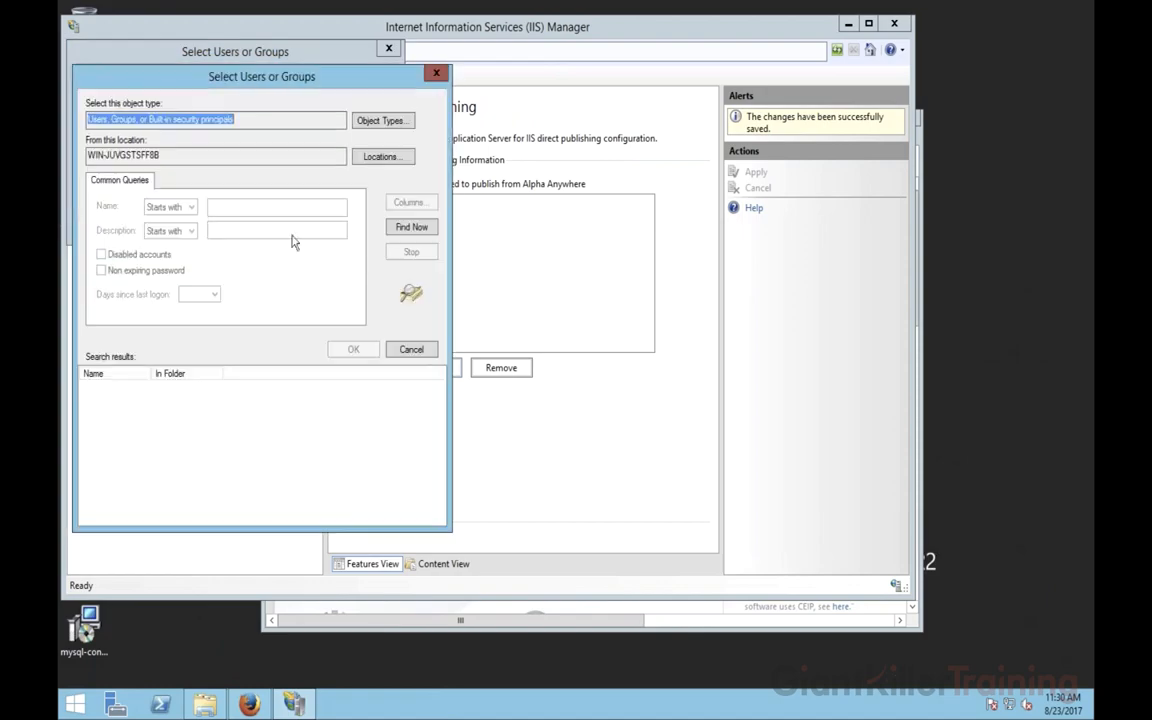
left_click(411, 227)
double_click(120, 398)
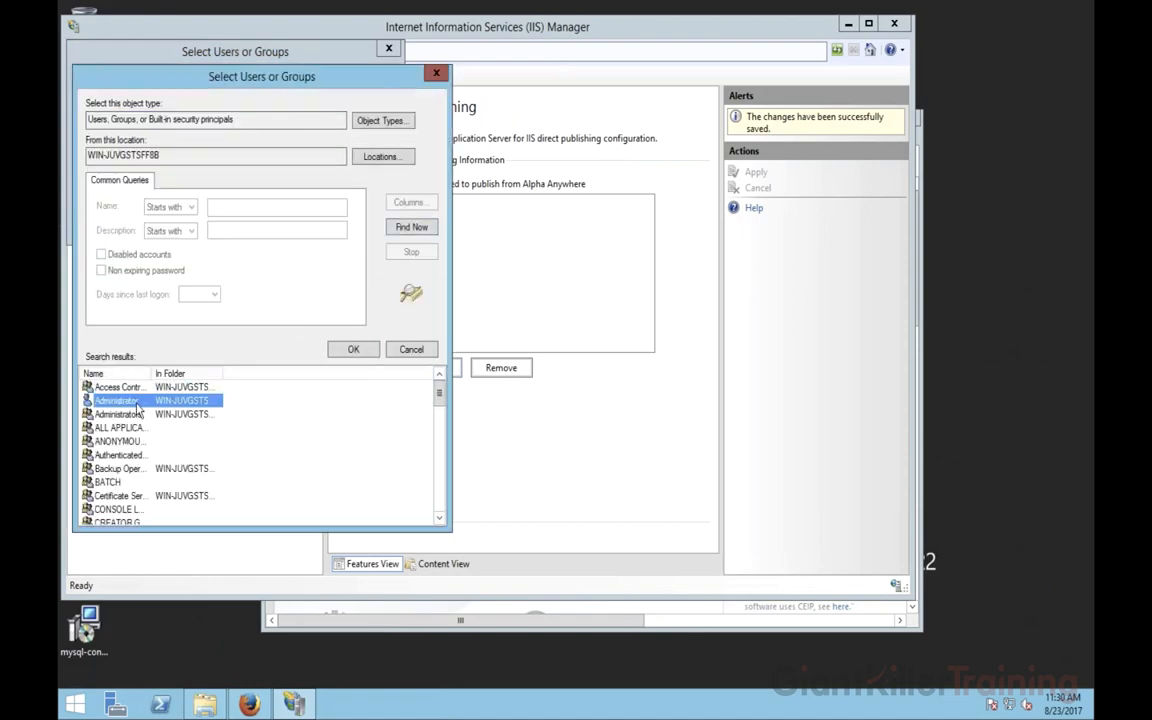
left_click(300, 221)
left_click(750, 119)
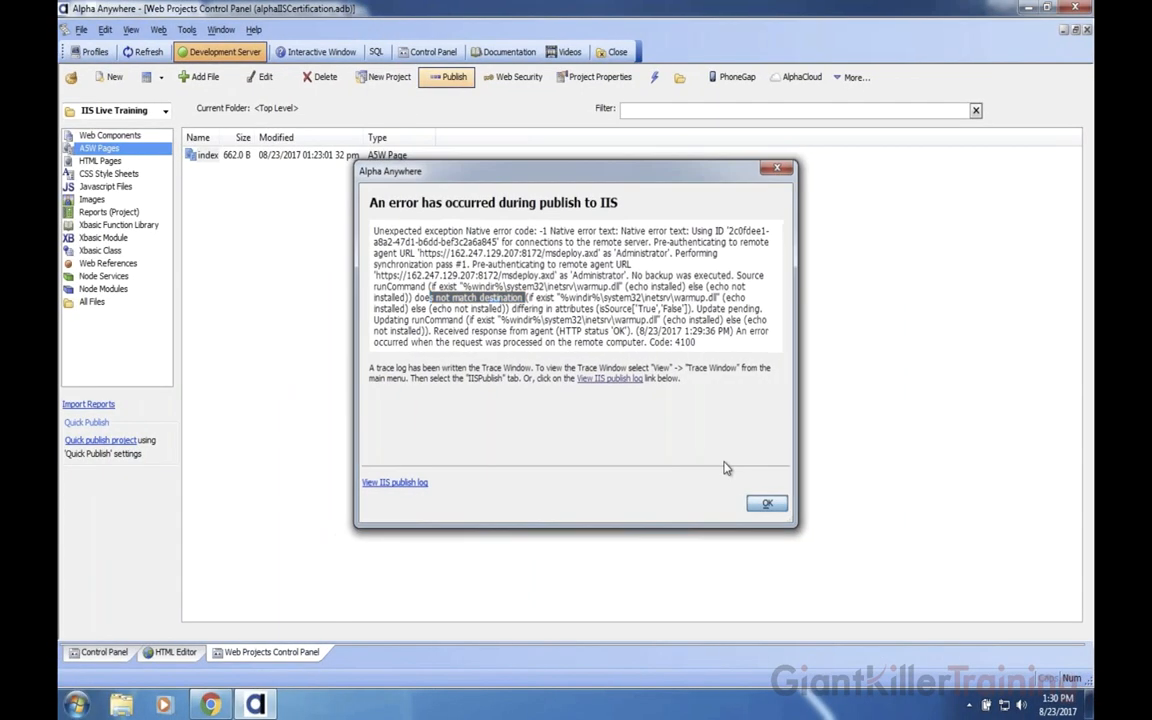
- Return to Alpha Anywhere, dismiss the publish message, and publish the IIS Live Training project with the IIS Certification Server profile
left_click(741, 504)
left_click(419, 77)
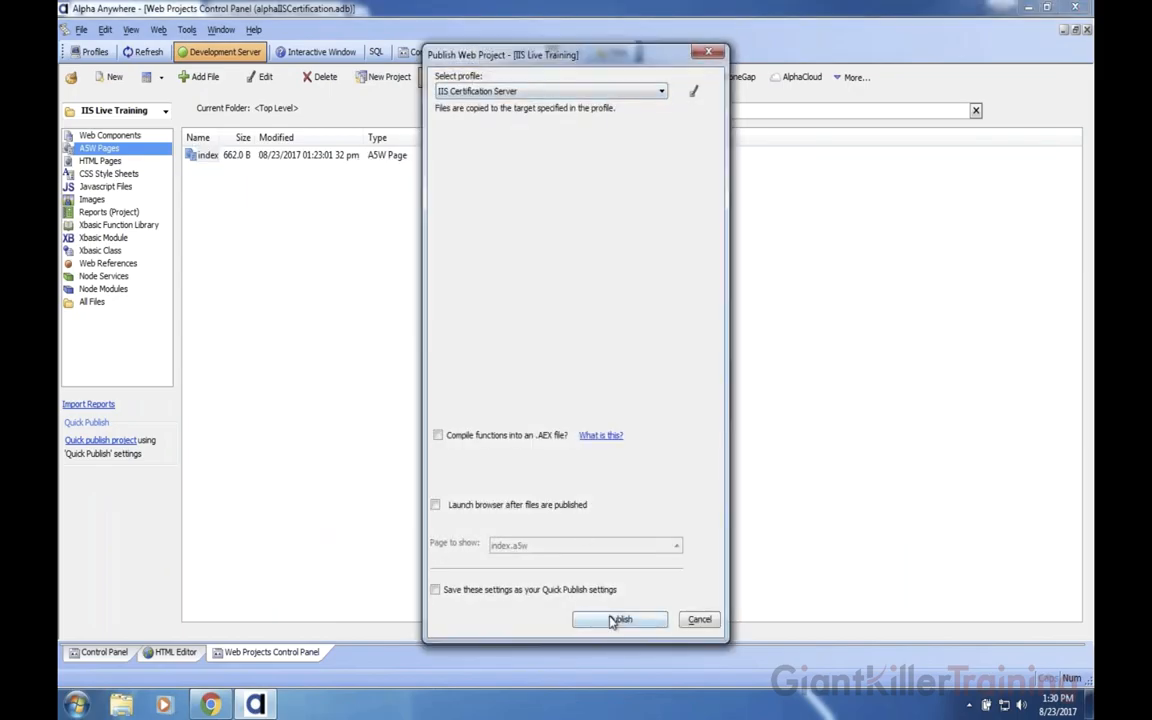
left_click(617, 620)
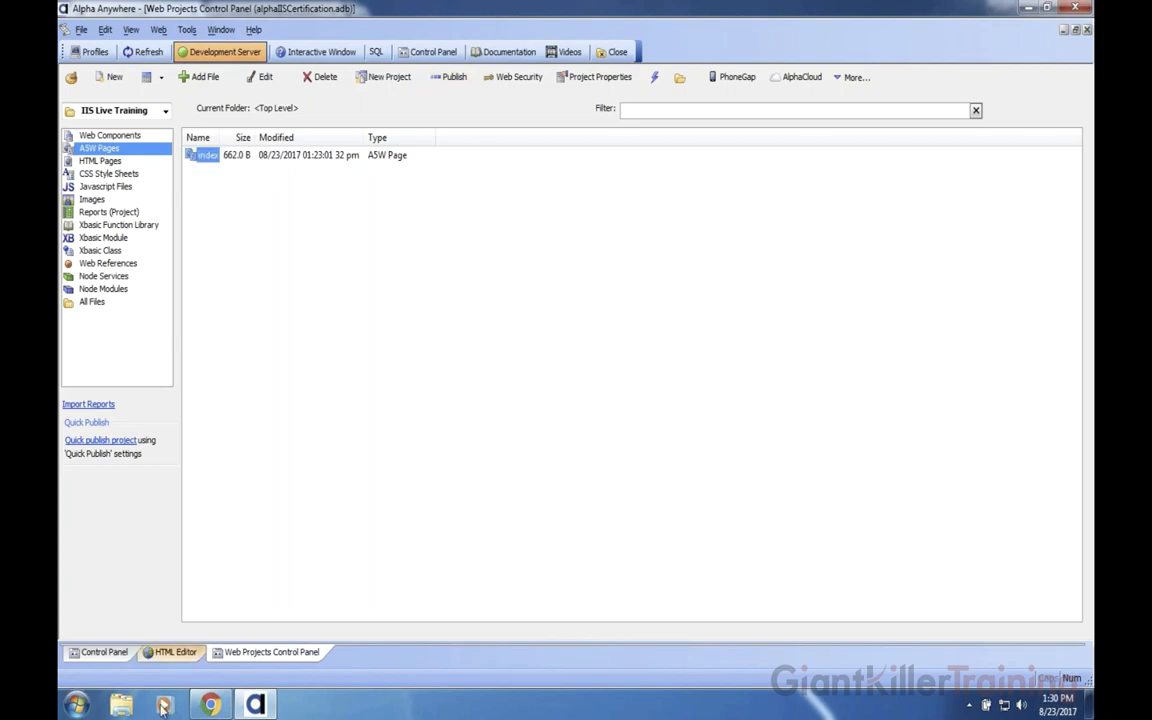
- Switch to Chrome and reload the 162.247.129.207 page to check the published site's server time
left_click(205, 706)
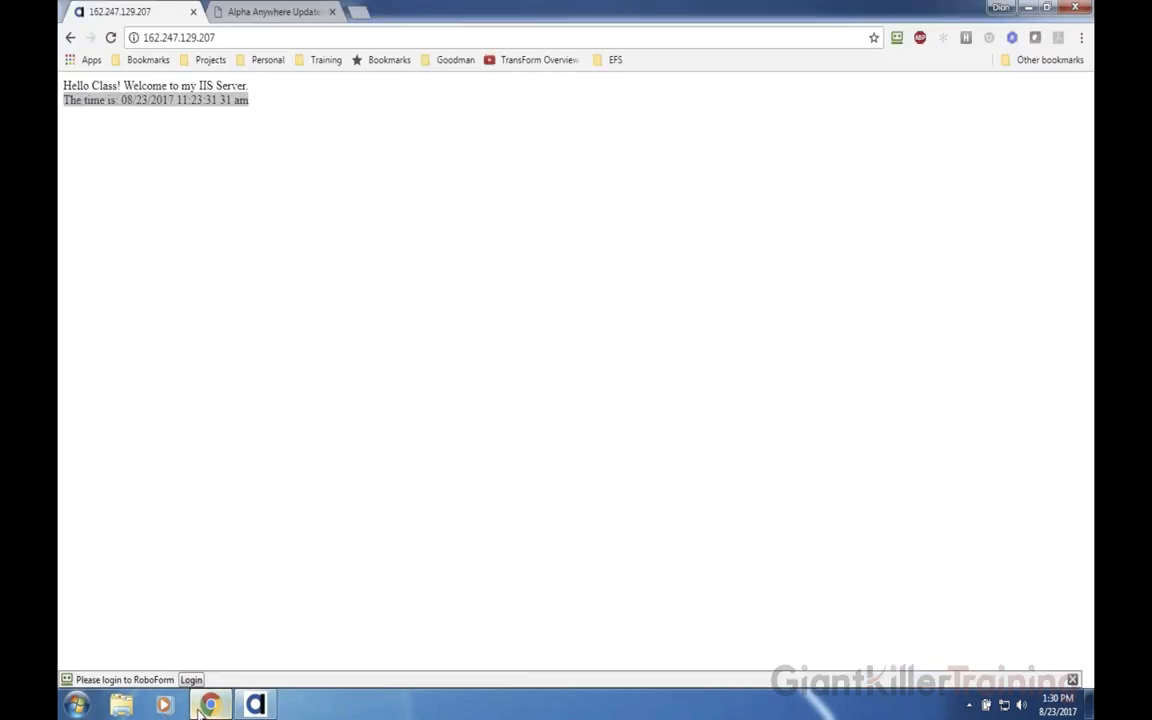
left_click(110, 37)
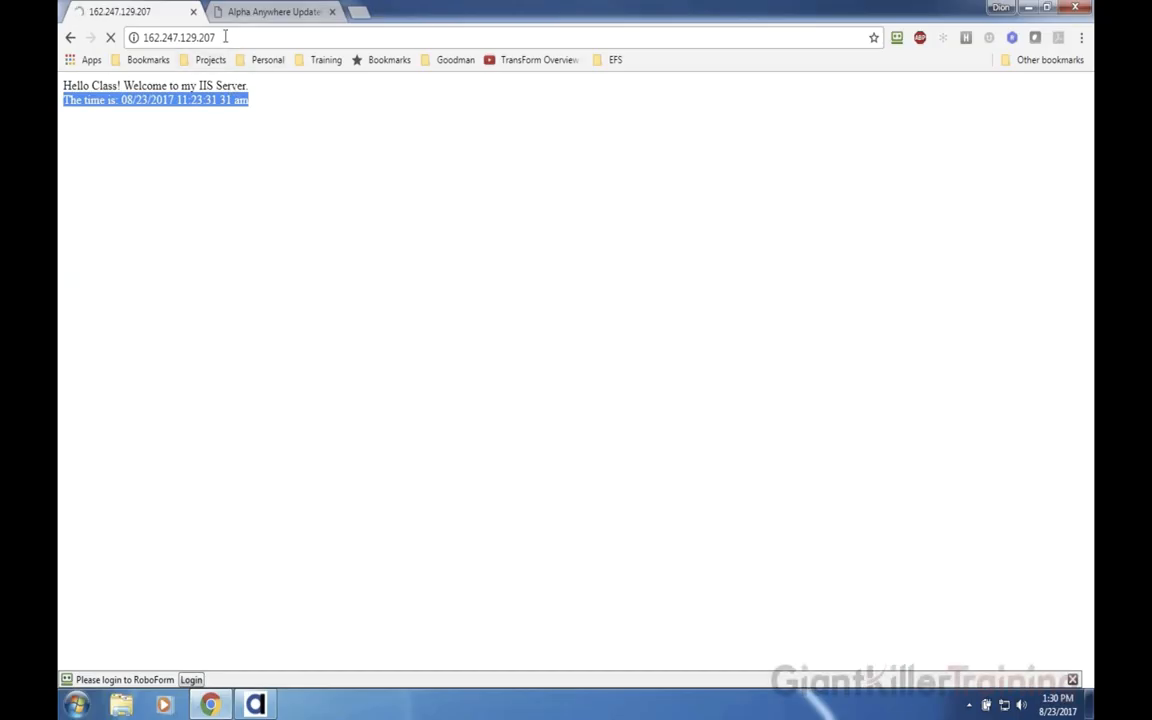
left_click(225, 37)
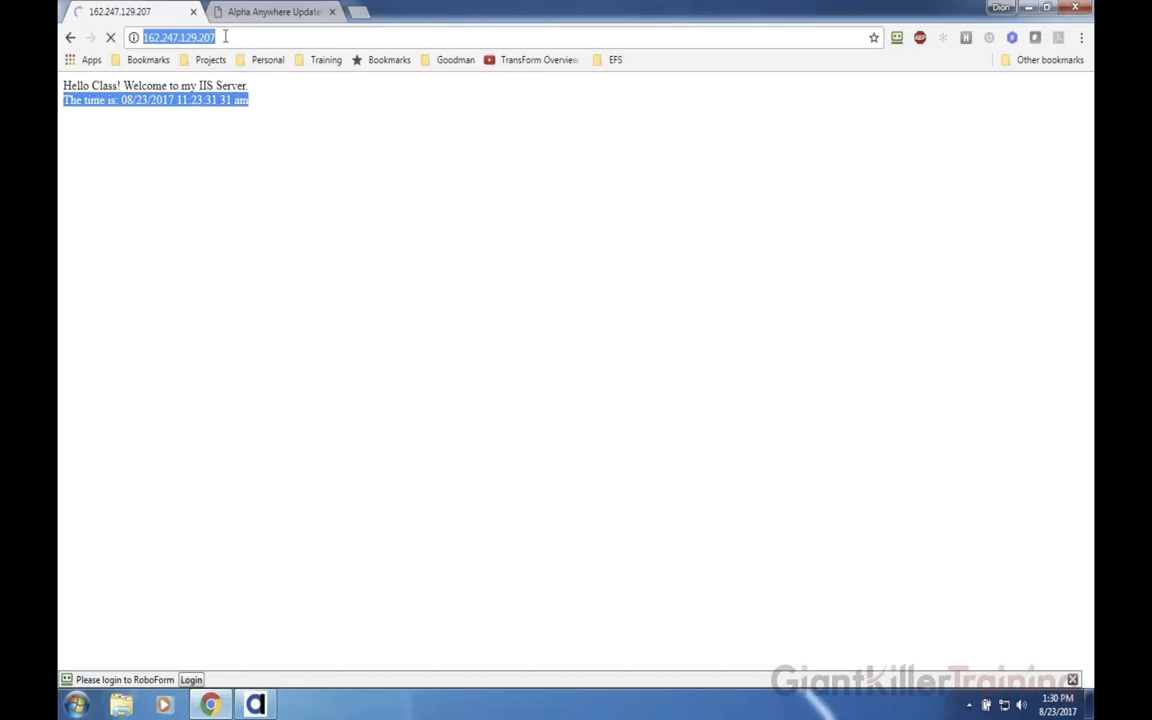
left_click(226, 37)
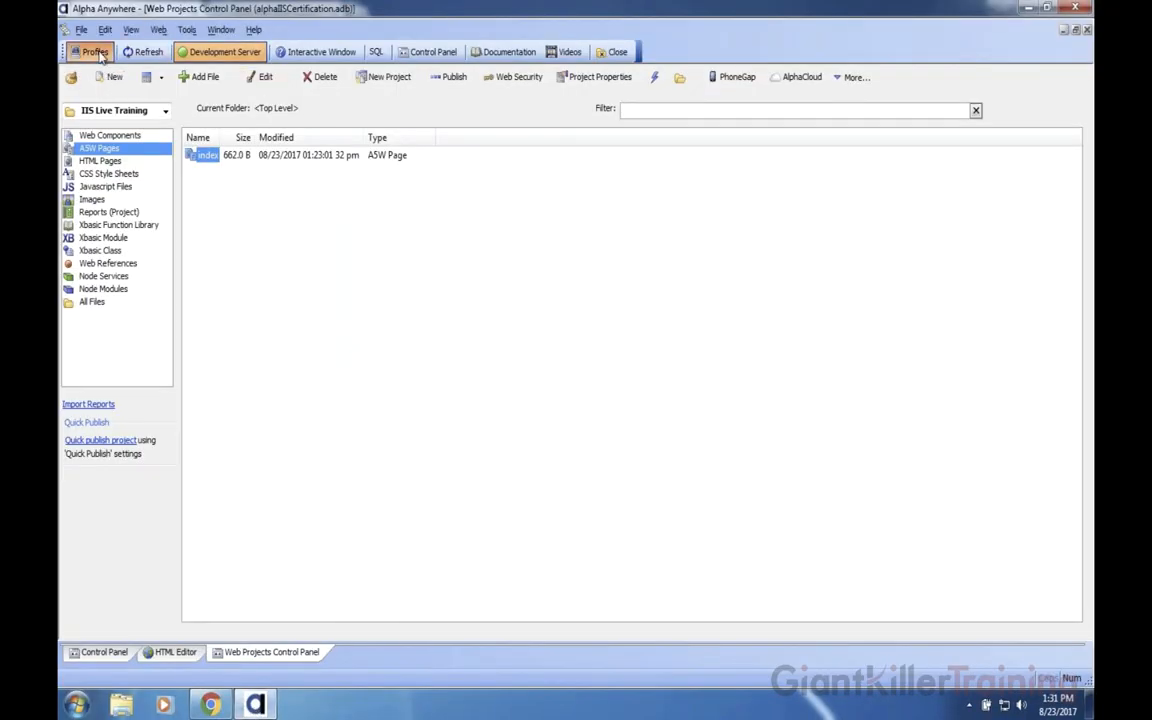
- Switch to Alpha Anywhere, open the web project profiles, and select the IIS Certification Server profile
left_click(94, 52)
left_click(320, 118)
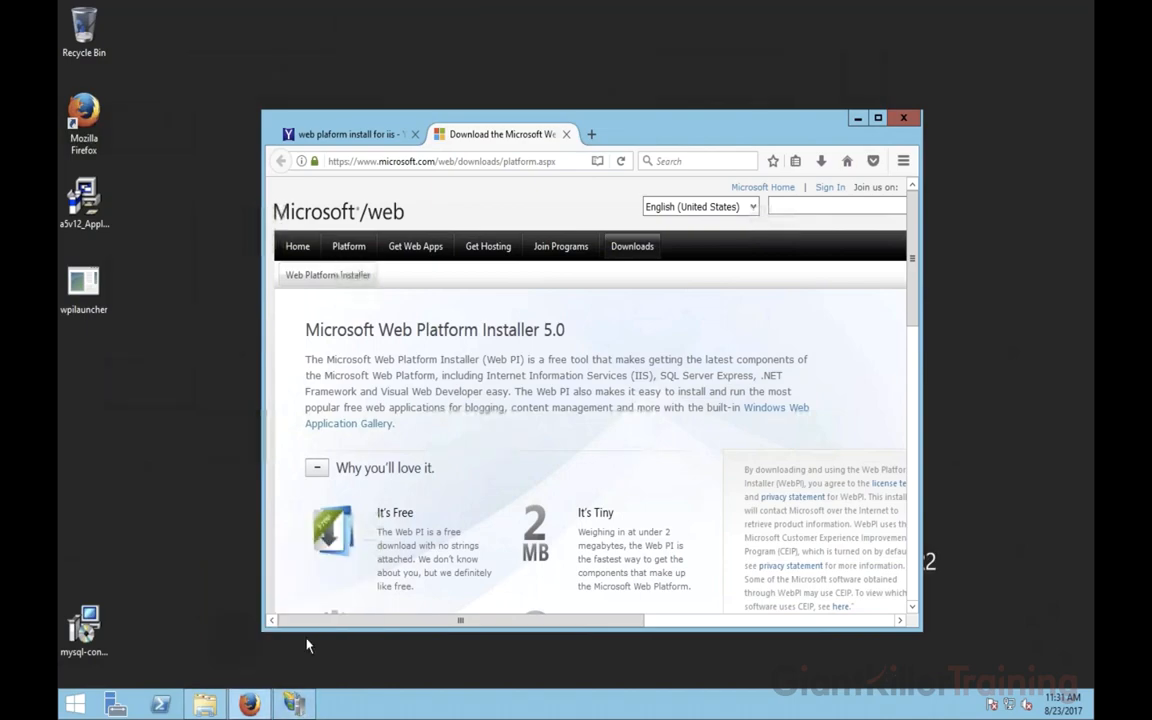
- Switch to IIS Manager on the server and expand Default Web Site under Sites to view its folders
left_click(294, 704)
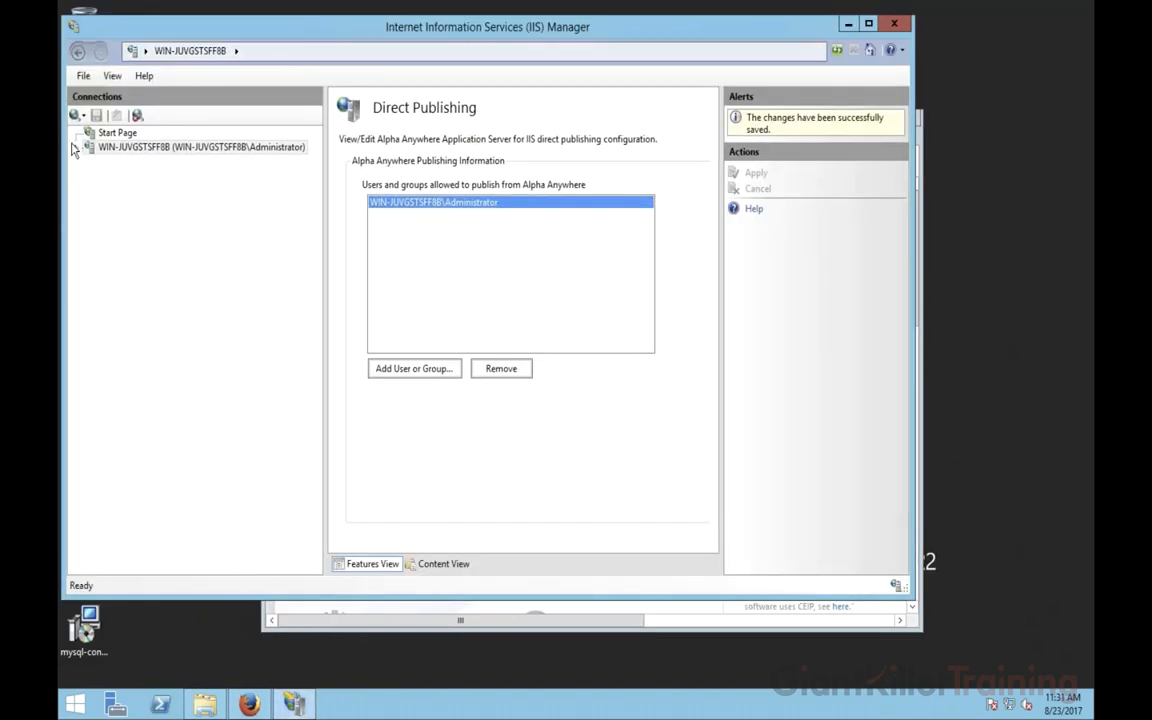
left_click(77, 147)
left_click(90, 176)
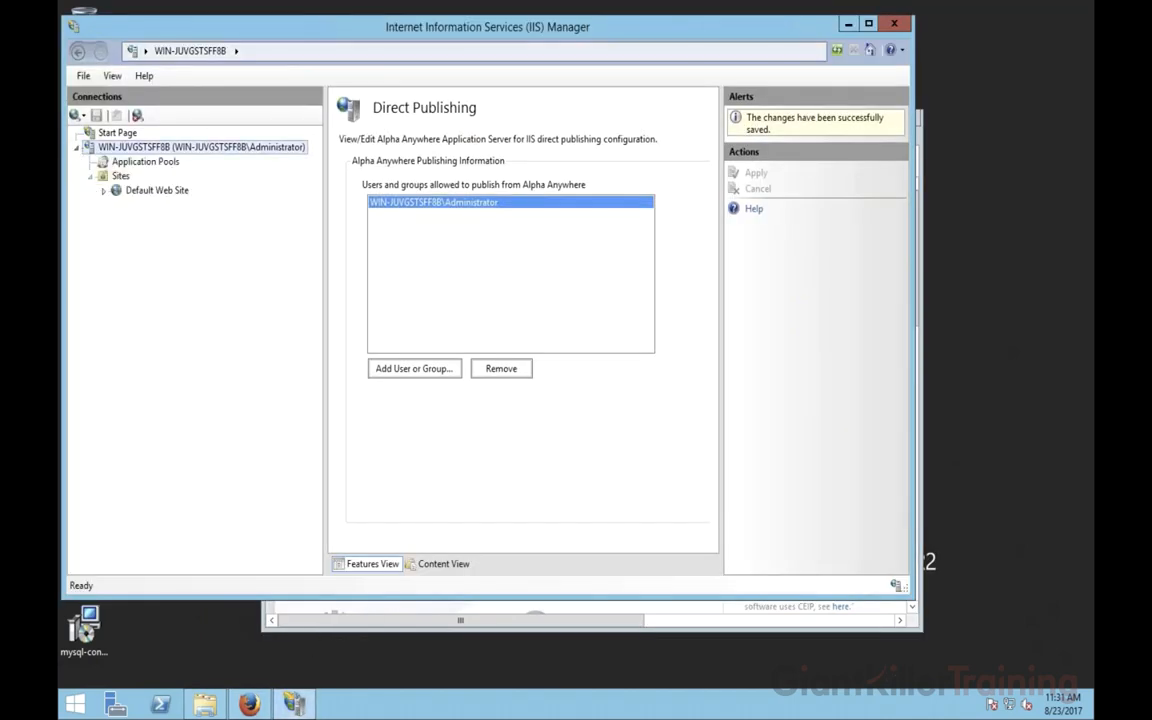
left_click(128, 195)
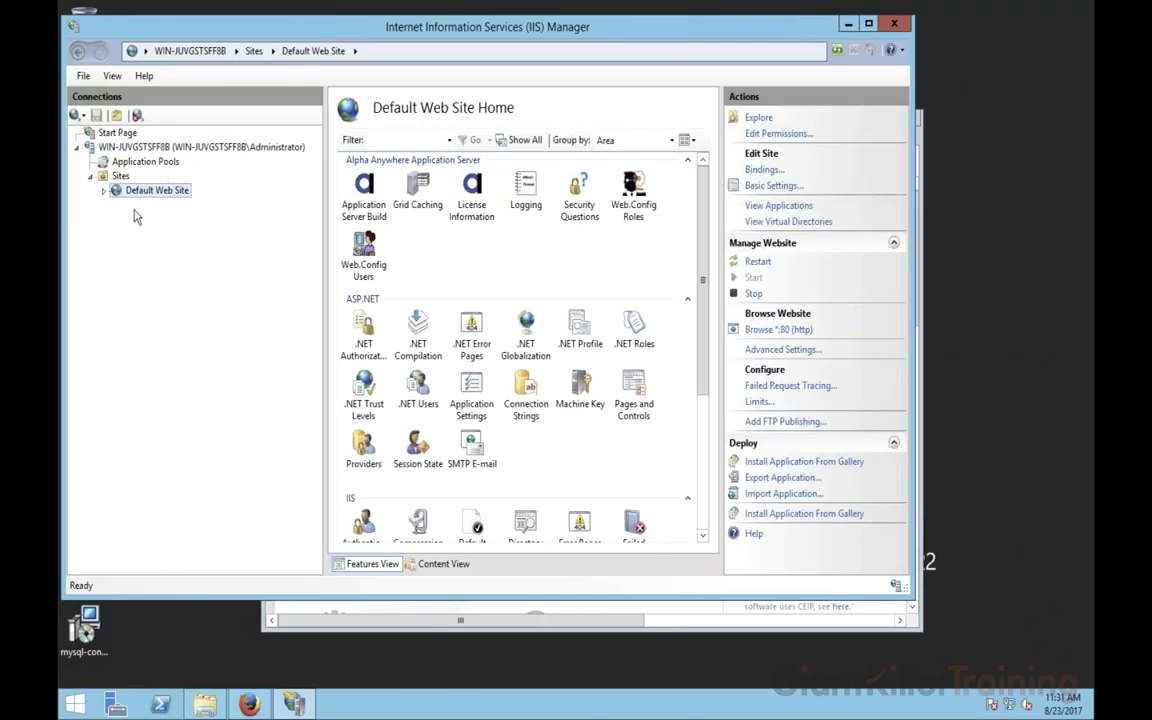
left_click(103, 190)
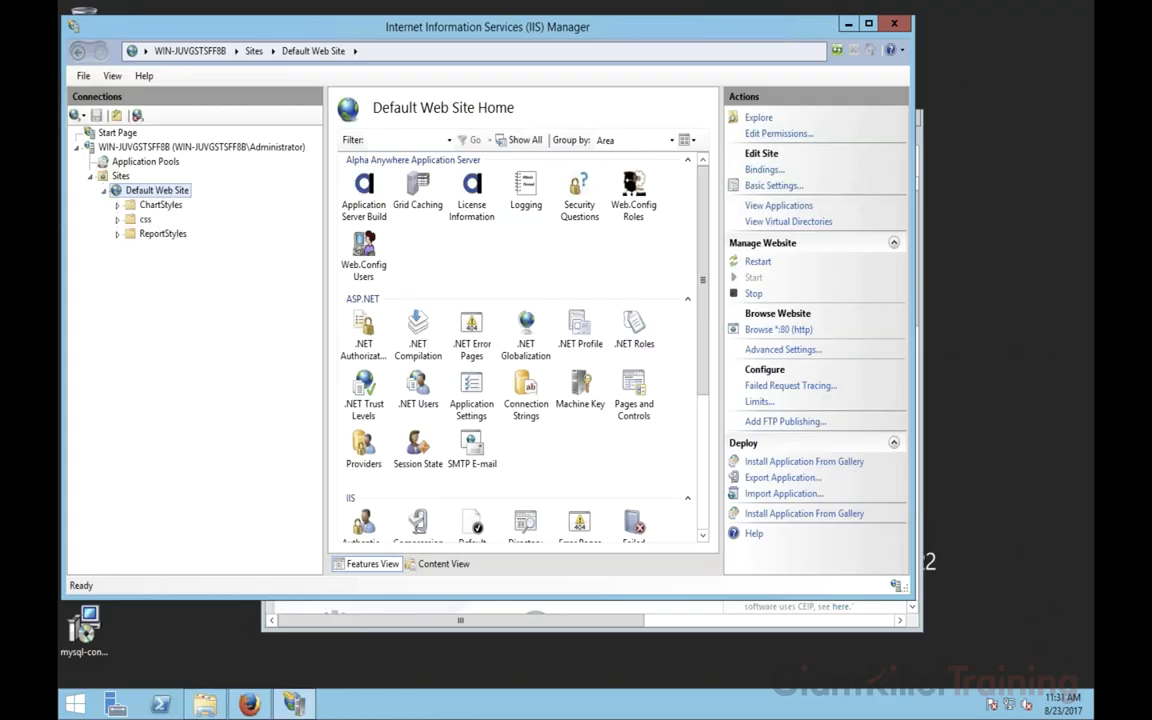
- Explore Default Web Site's wwwroot folder, examine the published files, close the folder window, and collapse the site
right_click(167, 189)
left_click(187, 201)
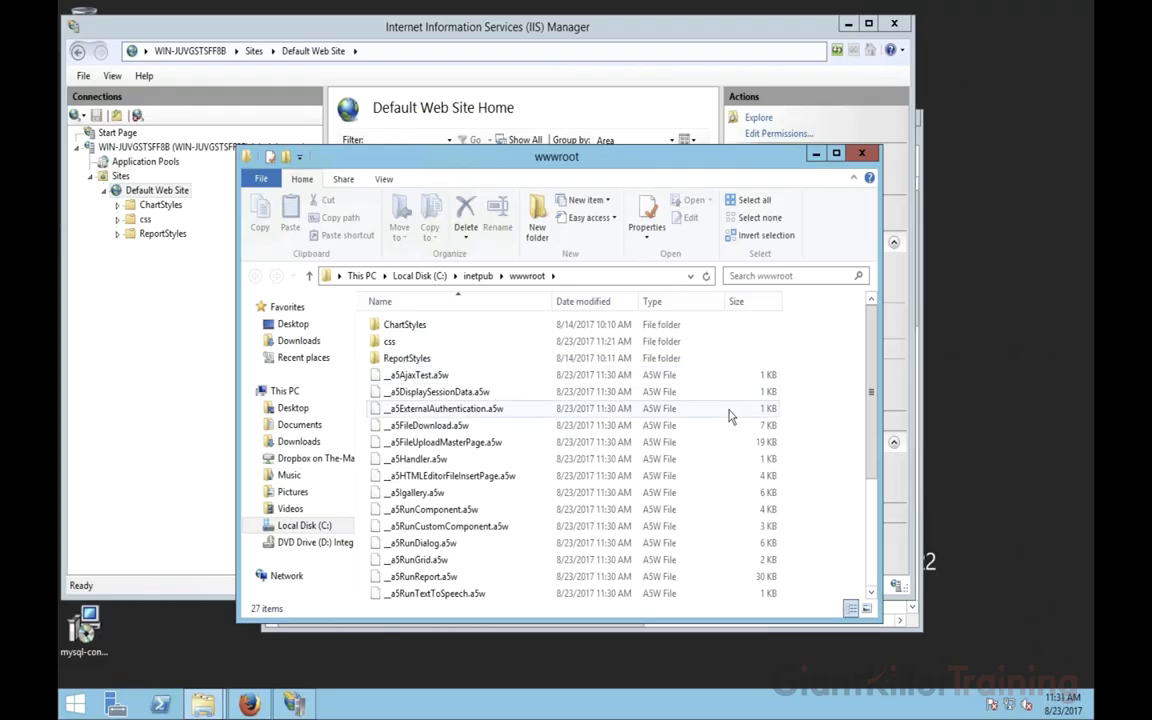
scroll(705, 428, "down", 1)
scroll(703, 430, "down", 3)
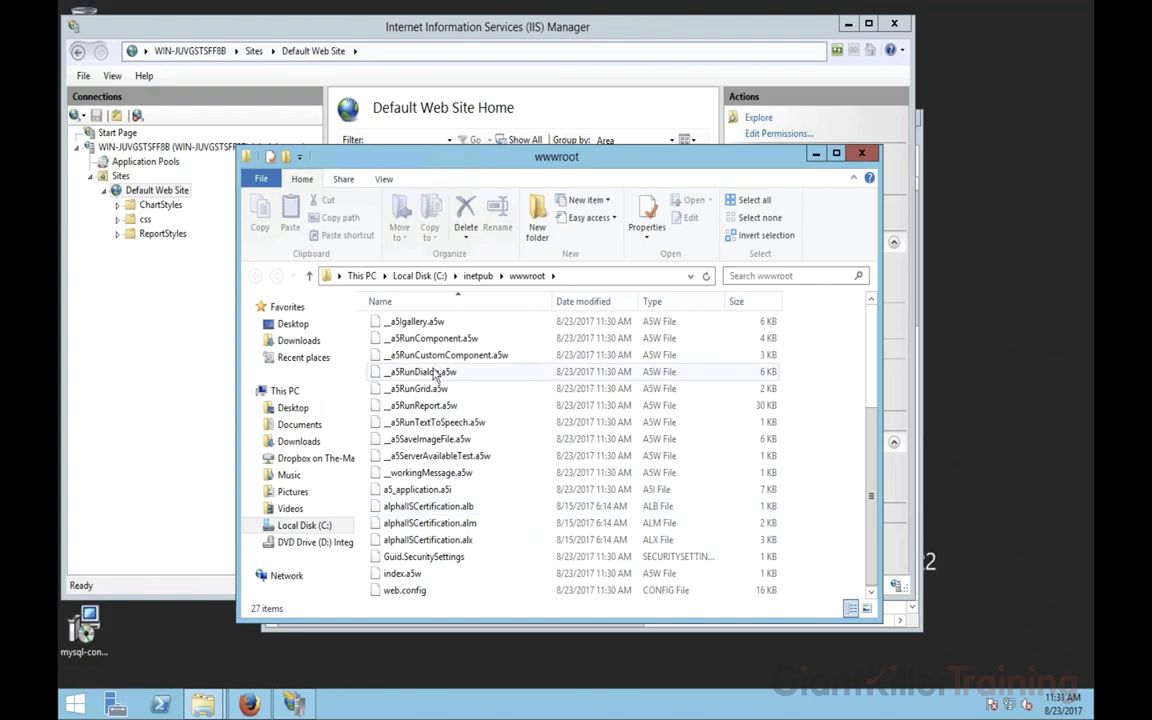
scroll(410, 400, "up", 4)
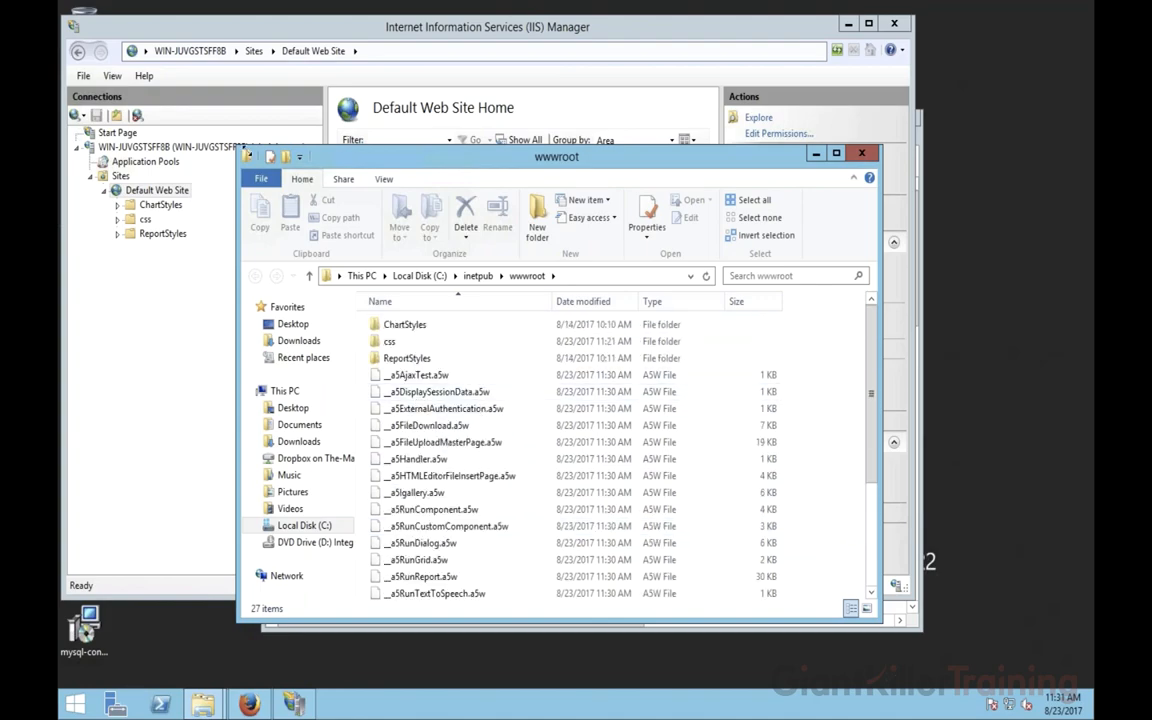
double_click(247, 155)
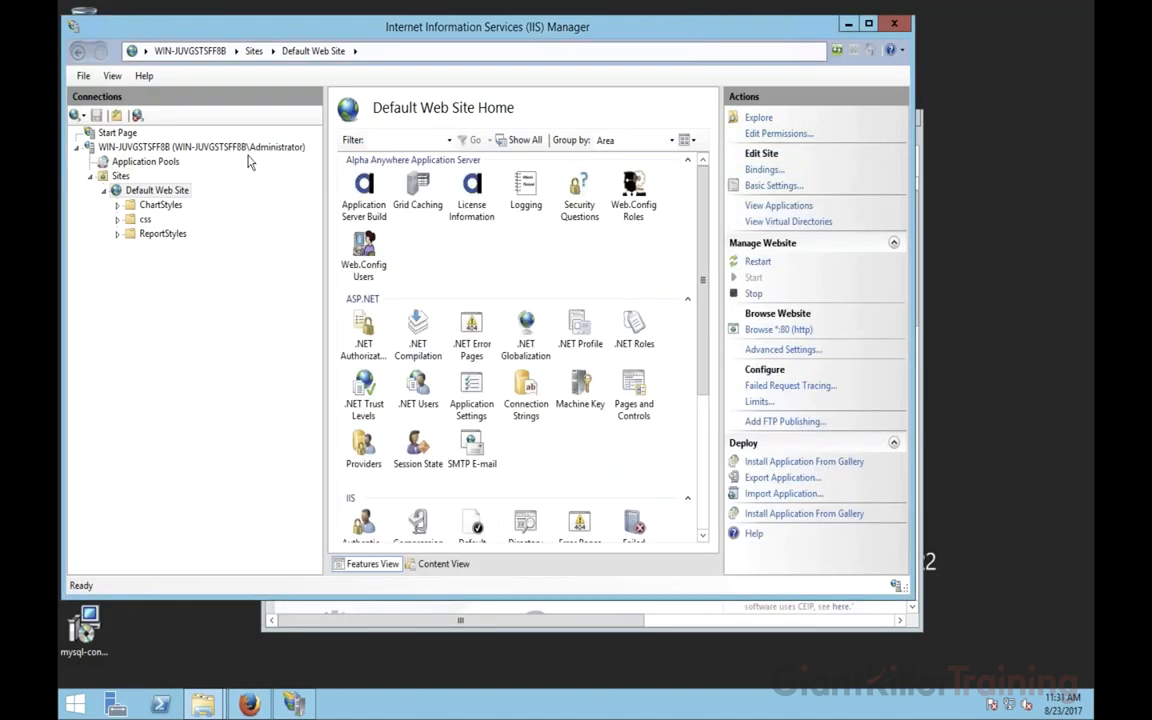
left_click(104, 191)
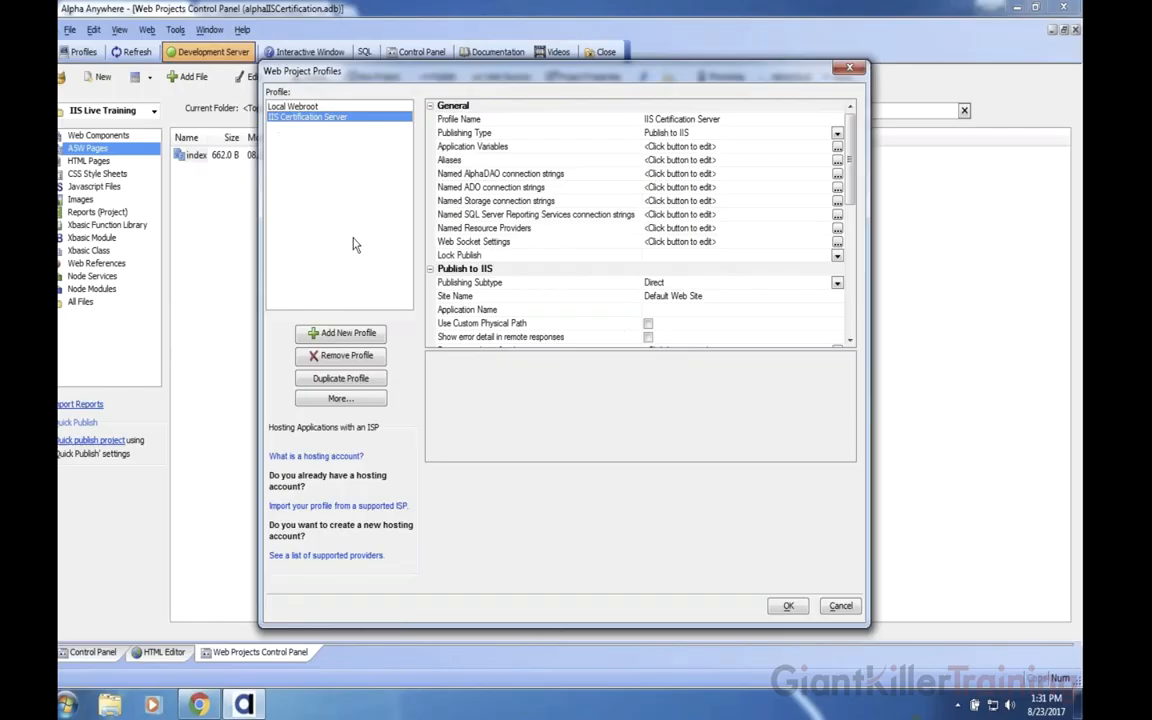
- Return to Alpha Anywhere and duplicate the IIS Certification Server profile as IIS Certification Server Second Site
left_click(340, 378)
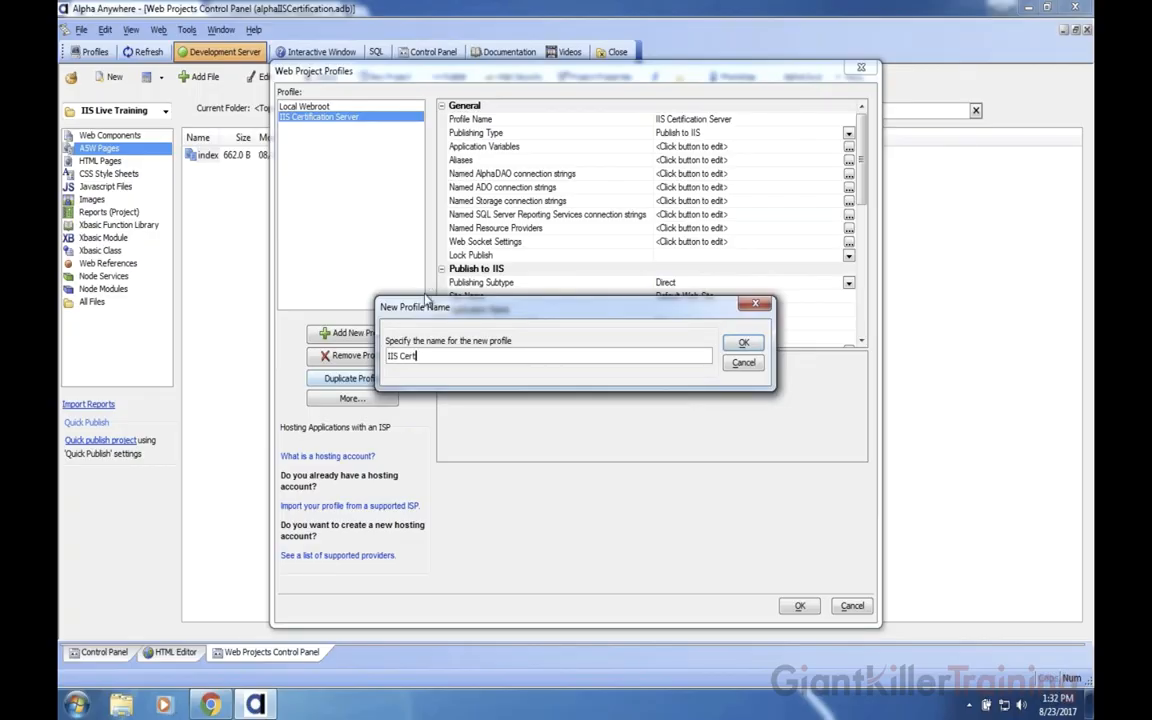
type("IIS Certification Server Second Site")
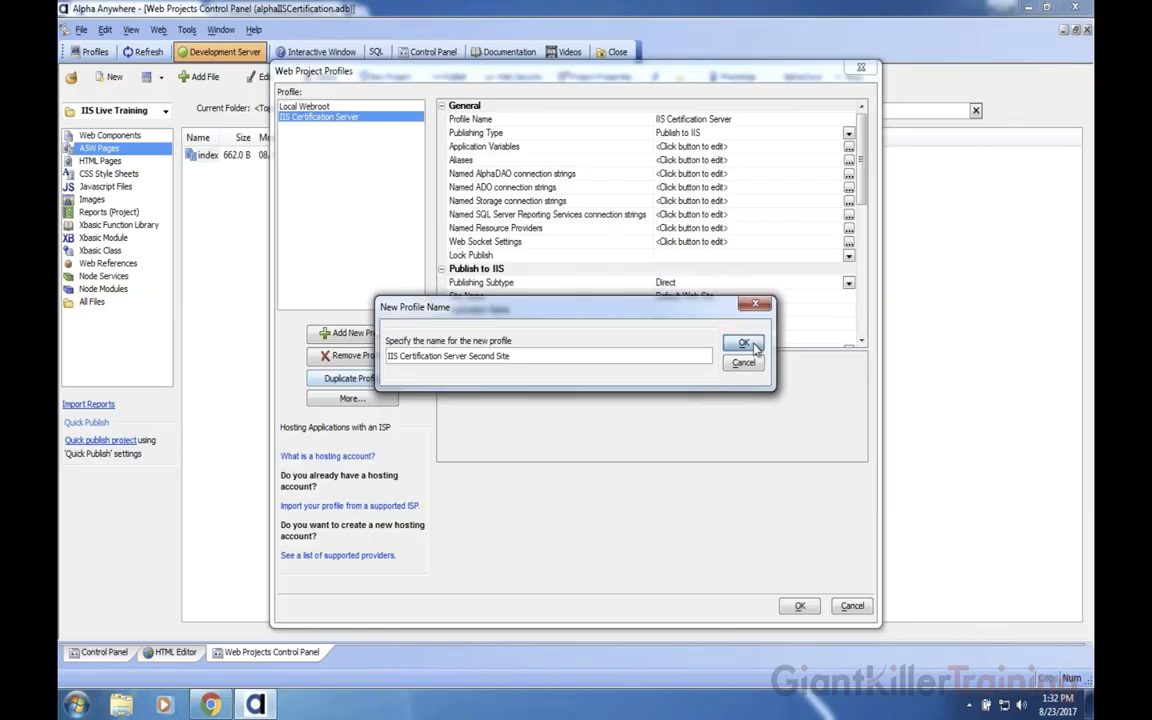
left_click(743, 342)
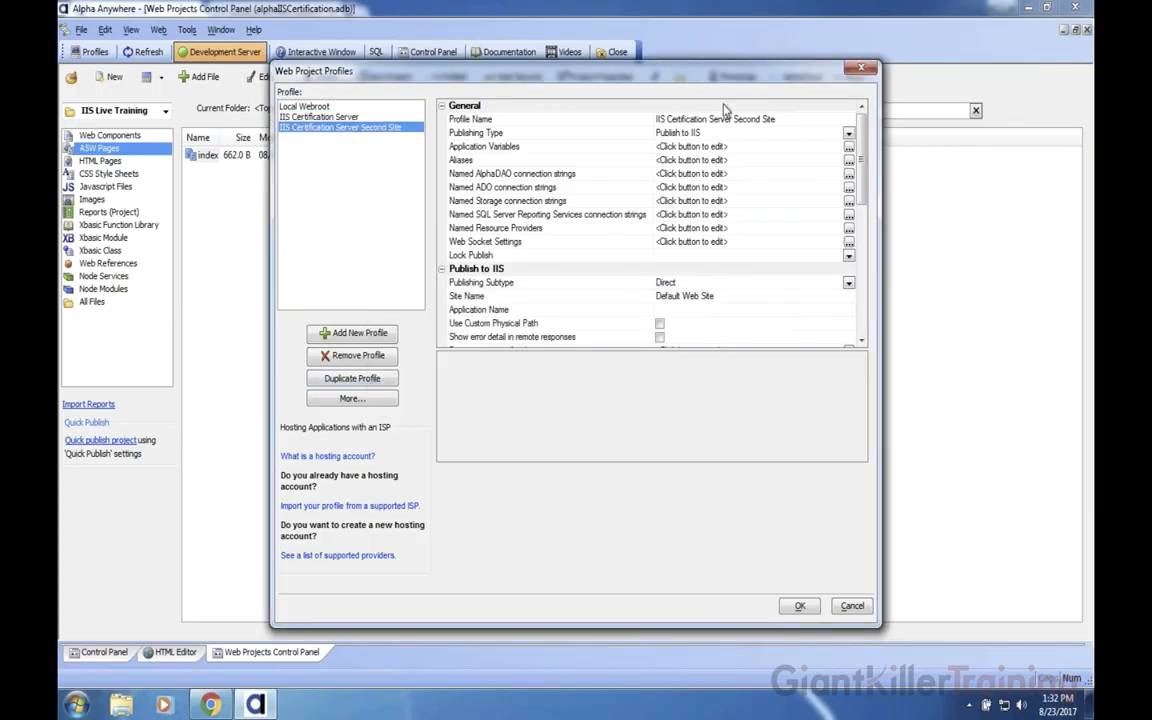
- Set the application name of the IIS Certification Server Second Site profile to SecondSite and save the profiles
left_click_drag(756, 75, 669, 80)
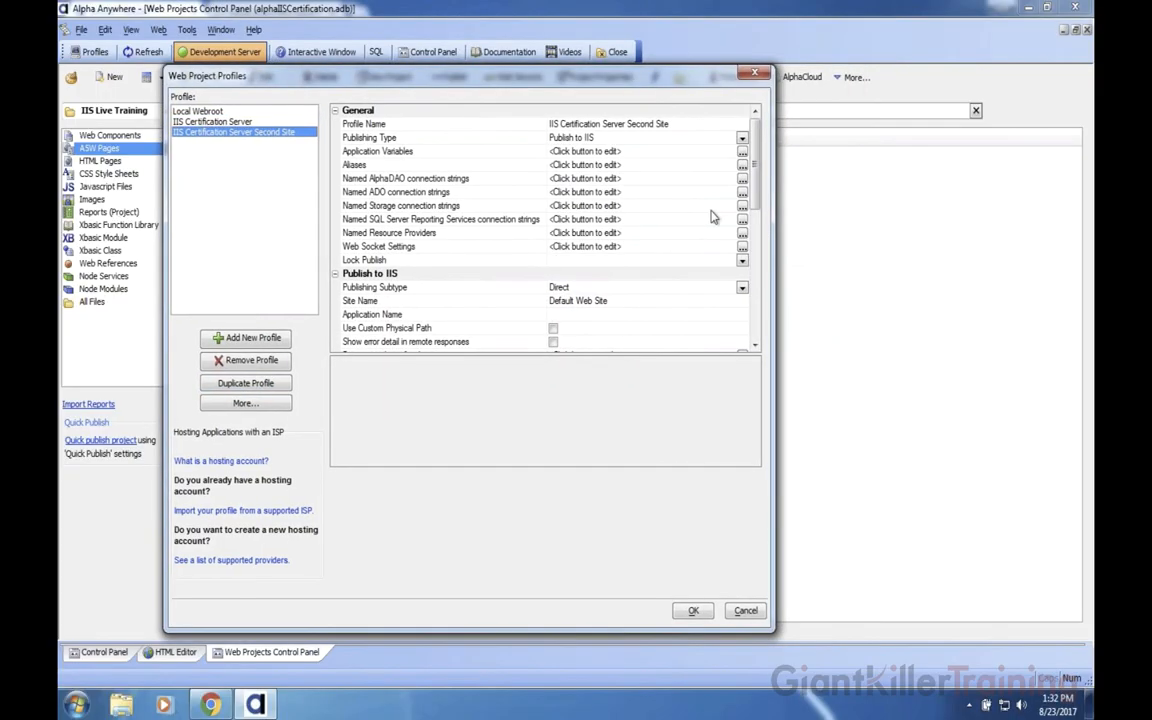
left_click(488, 302)
left_click(549, 314)
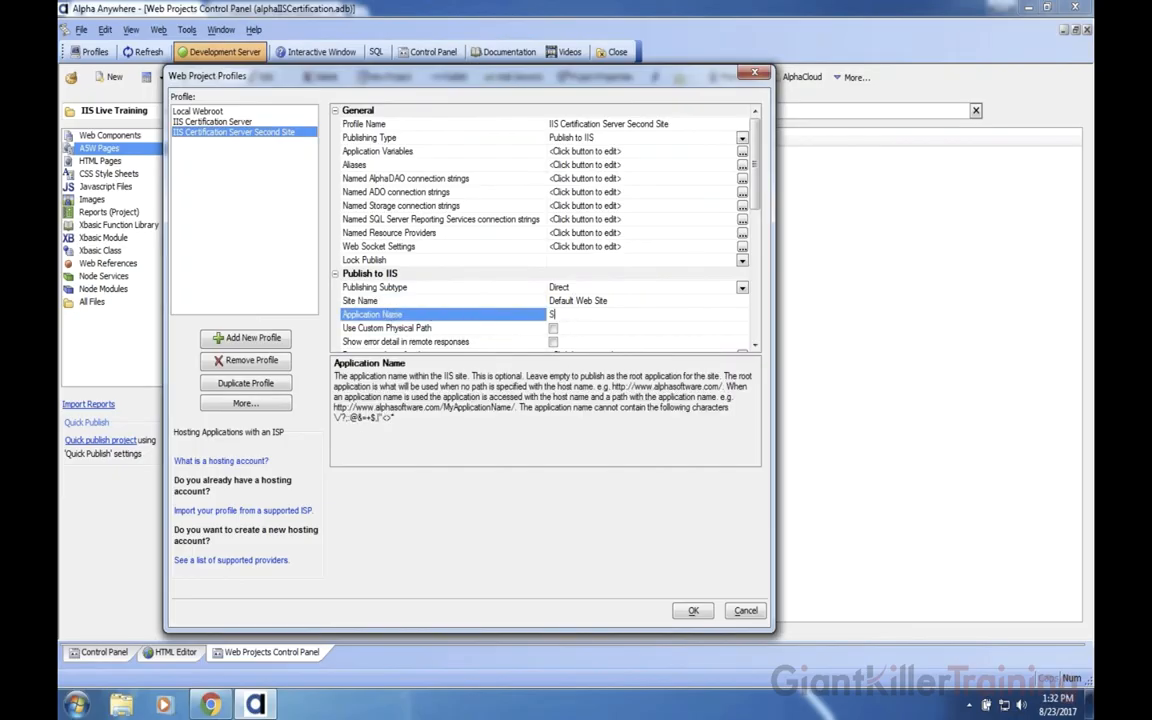
type("Second S")
key("Tab")
left_click_drag(614, 313, 577, 314)
key("BackSpace")
type("Set")
key("Tab")
left_click(589, 313)
type("ite")
left_click(691, 610)
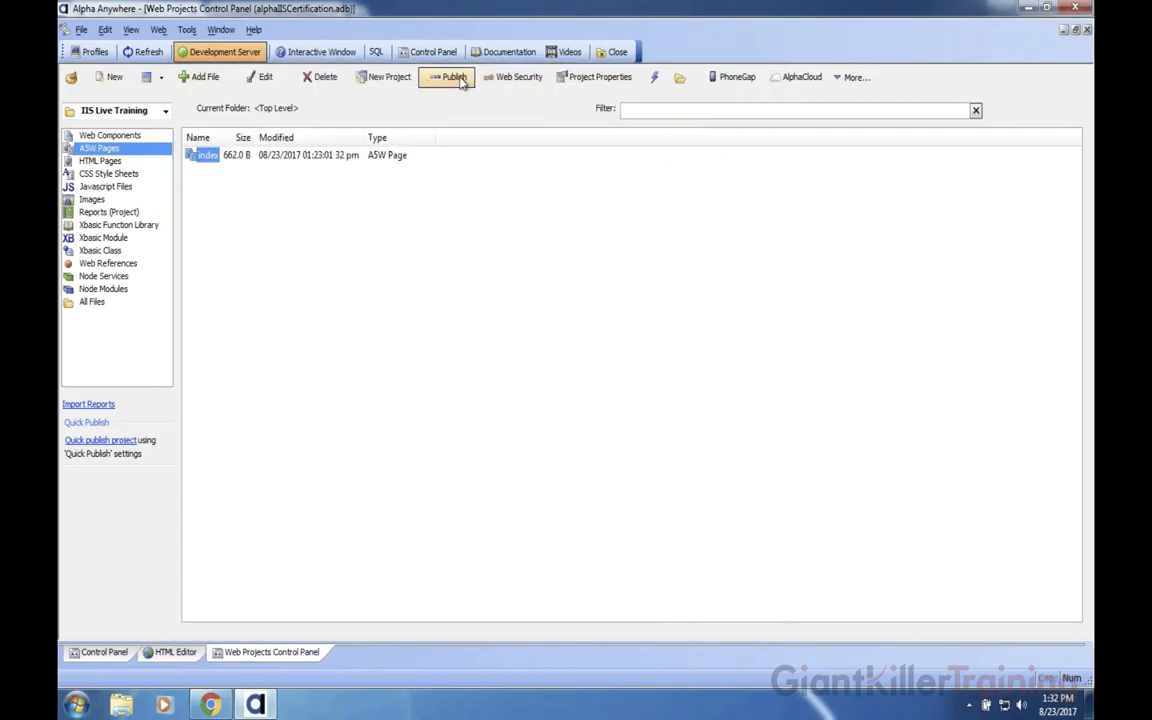
- Publish the IIS Live Training project with the IIS Certification Server Second Site profile
left_click(455, 78)
left_click(495, 94)
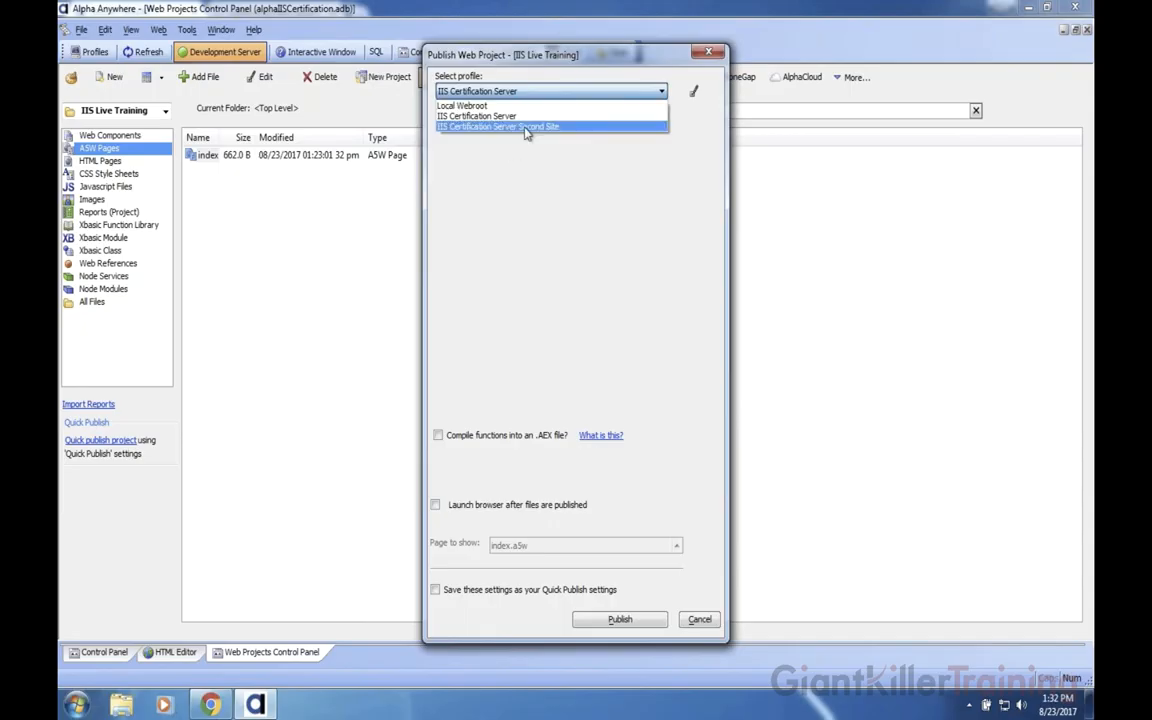
left_click(547, 372)
scroll(547, 377, "down", 1)
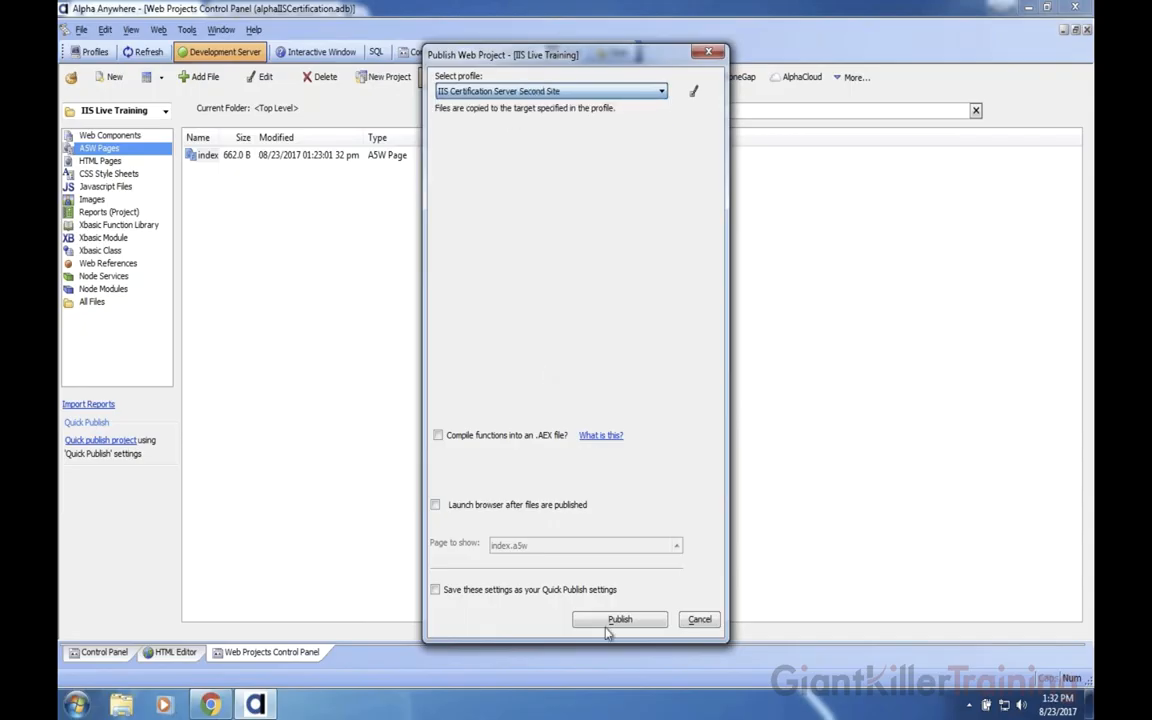
left_click(615, 619)
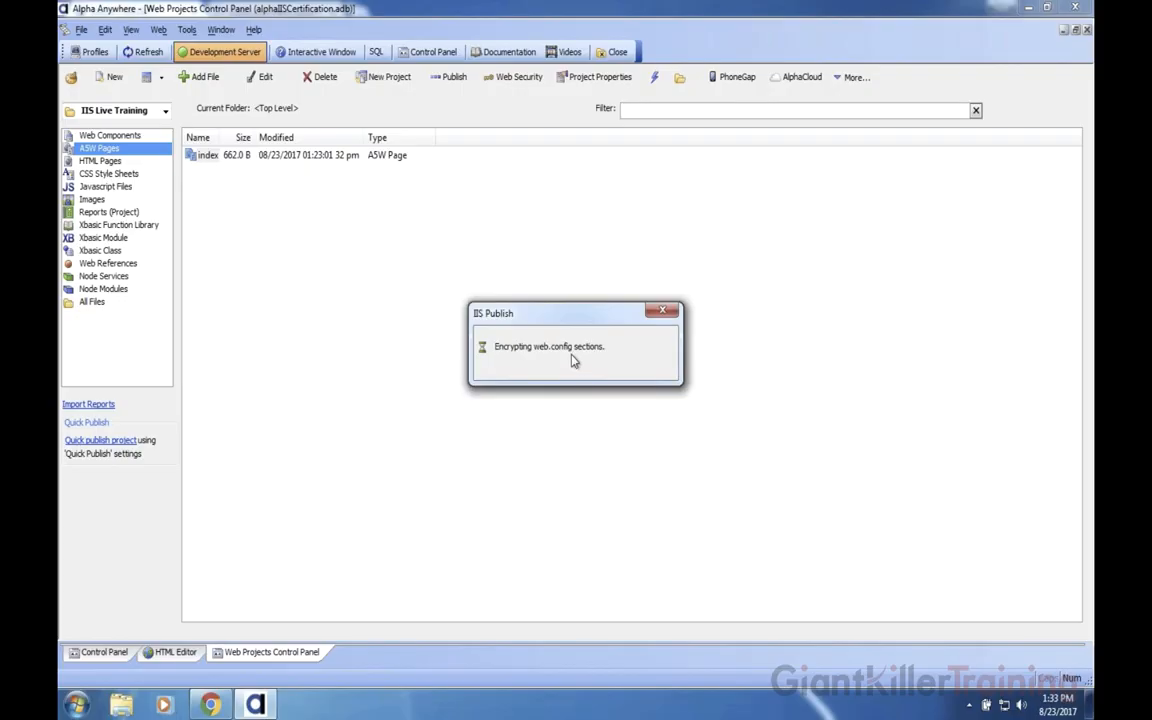
- Switch to IIS Manager, refresh the Sites list, and expand Default Web Site to check for the SecondSite application
left_click(212, 705)
left_click(257, 704)
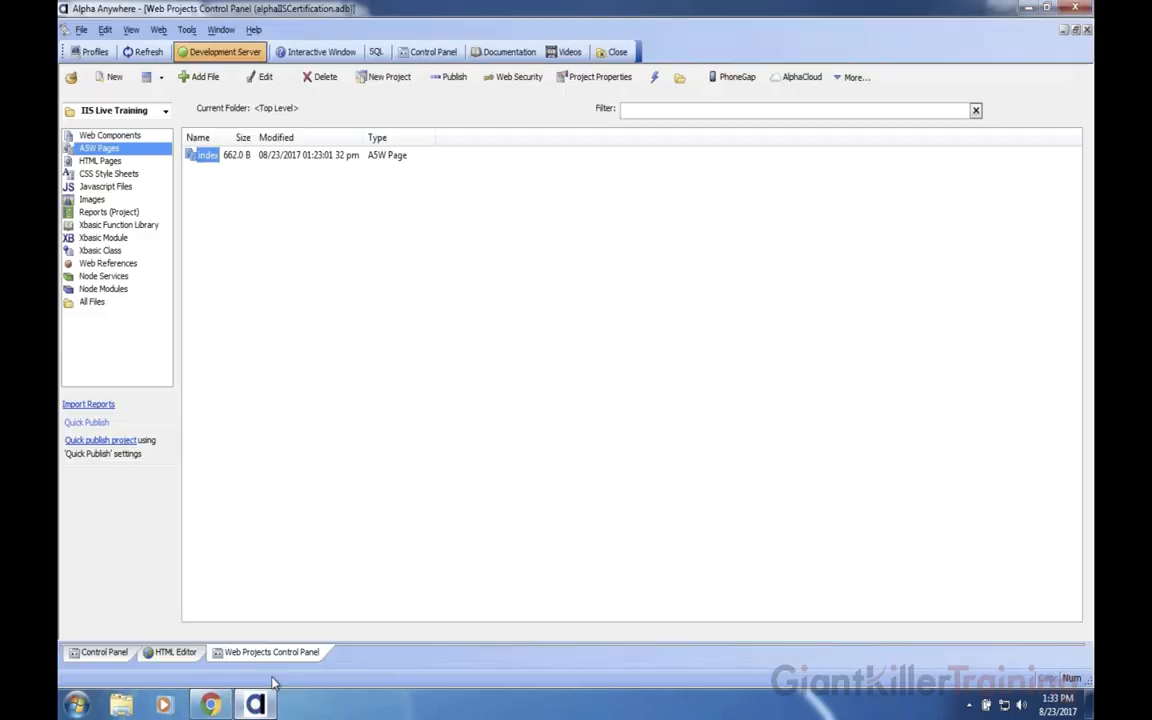
key("ctrl+Left")
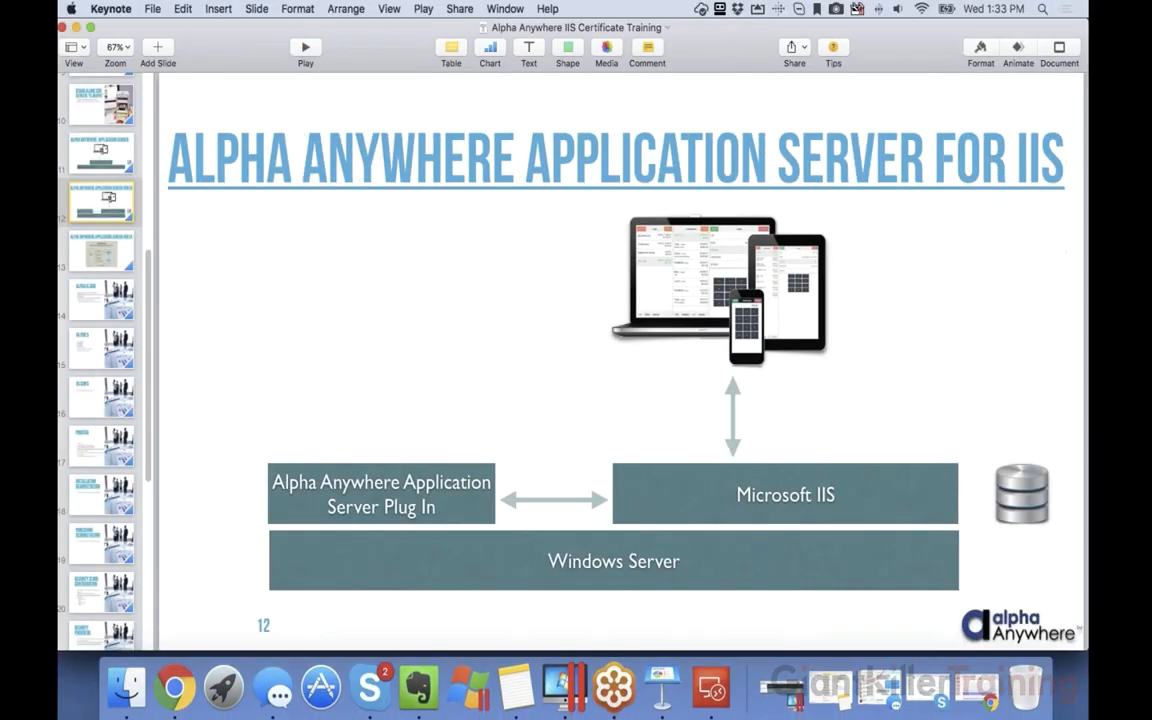
key("ctrl+Right")
left_click(121, 177)
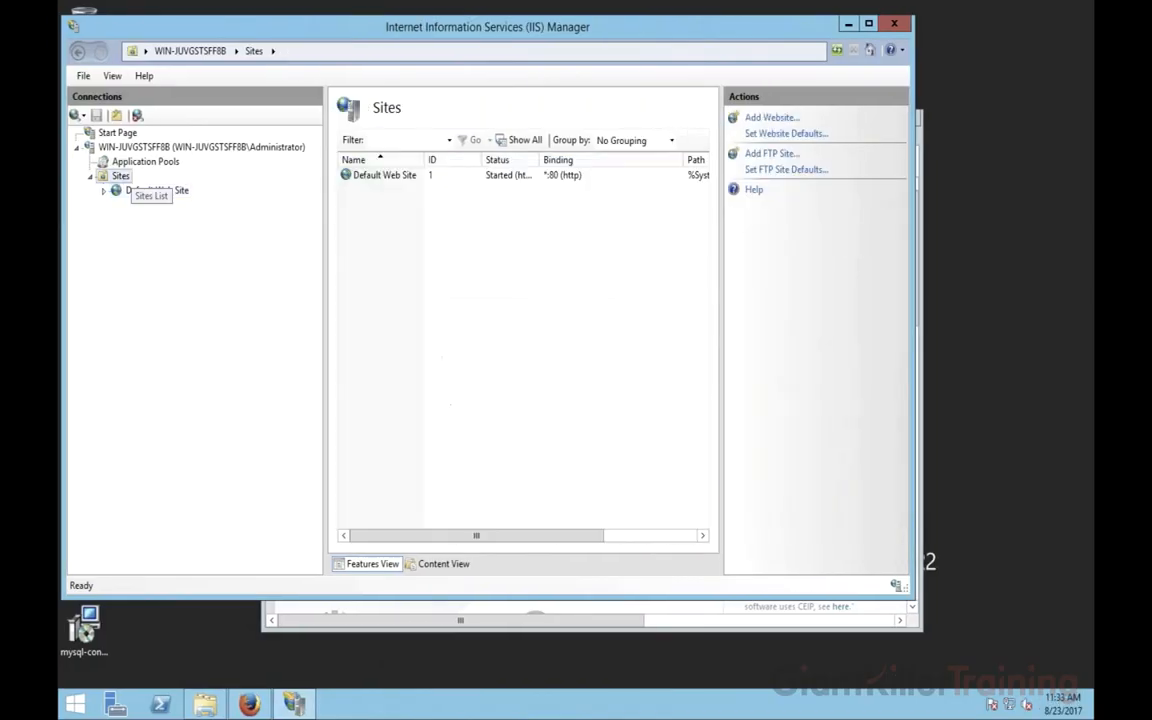
right_click(121, 177)
left_click(162, 210)
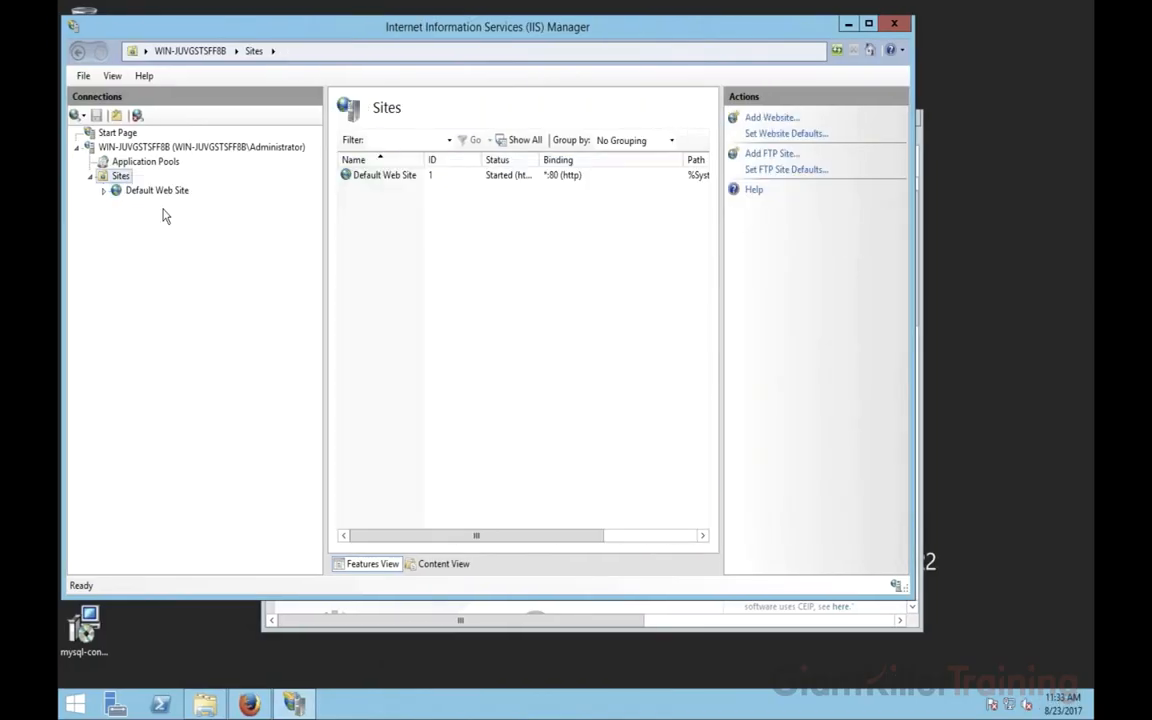
left_click(103, 190)
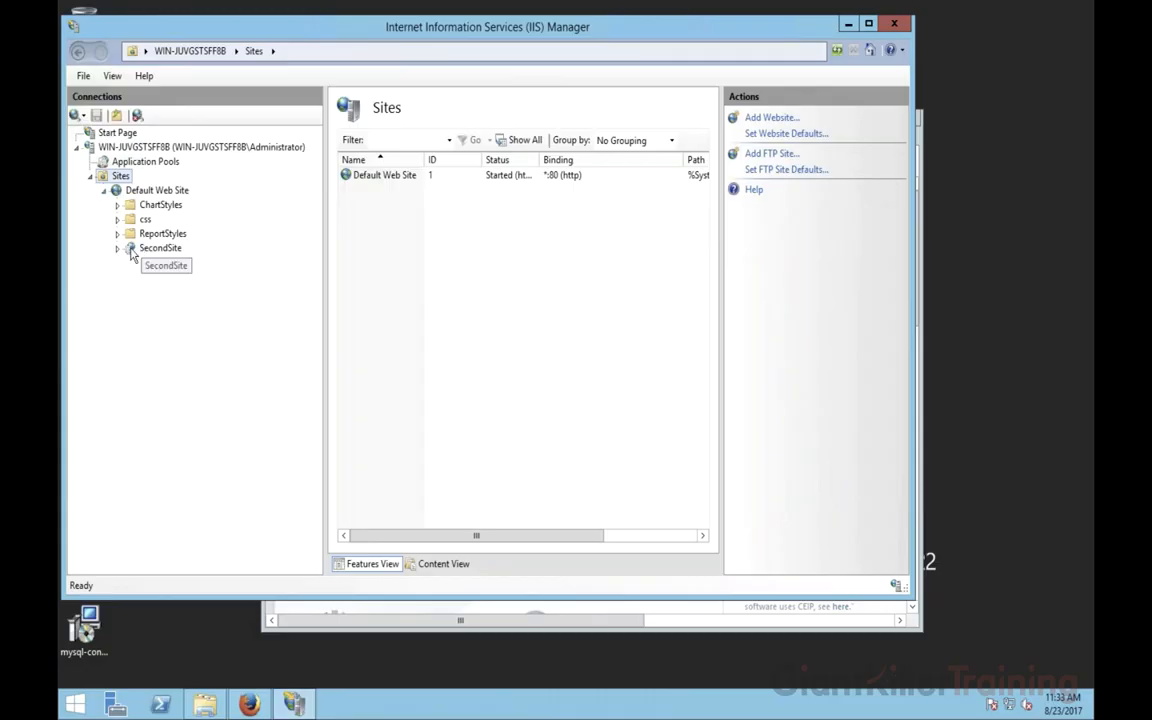
- Expand the SecondSite application under Default Web Site and display its home features
left_click(117, 248)
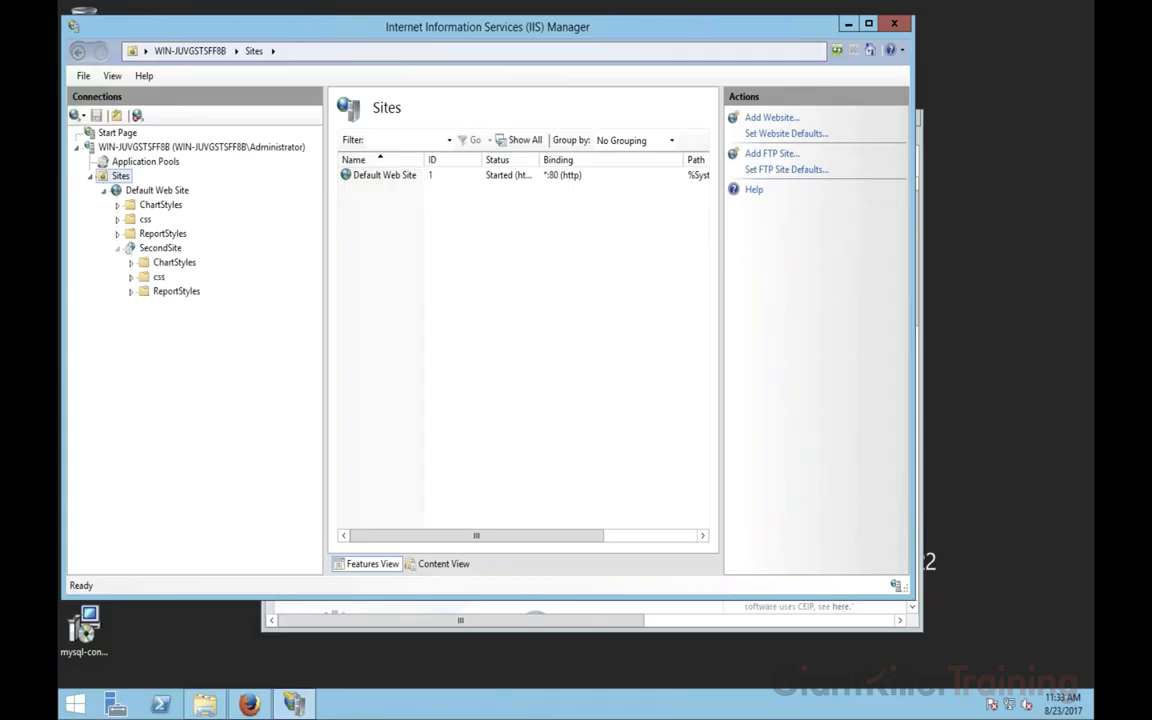
left_click(147, 249)
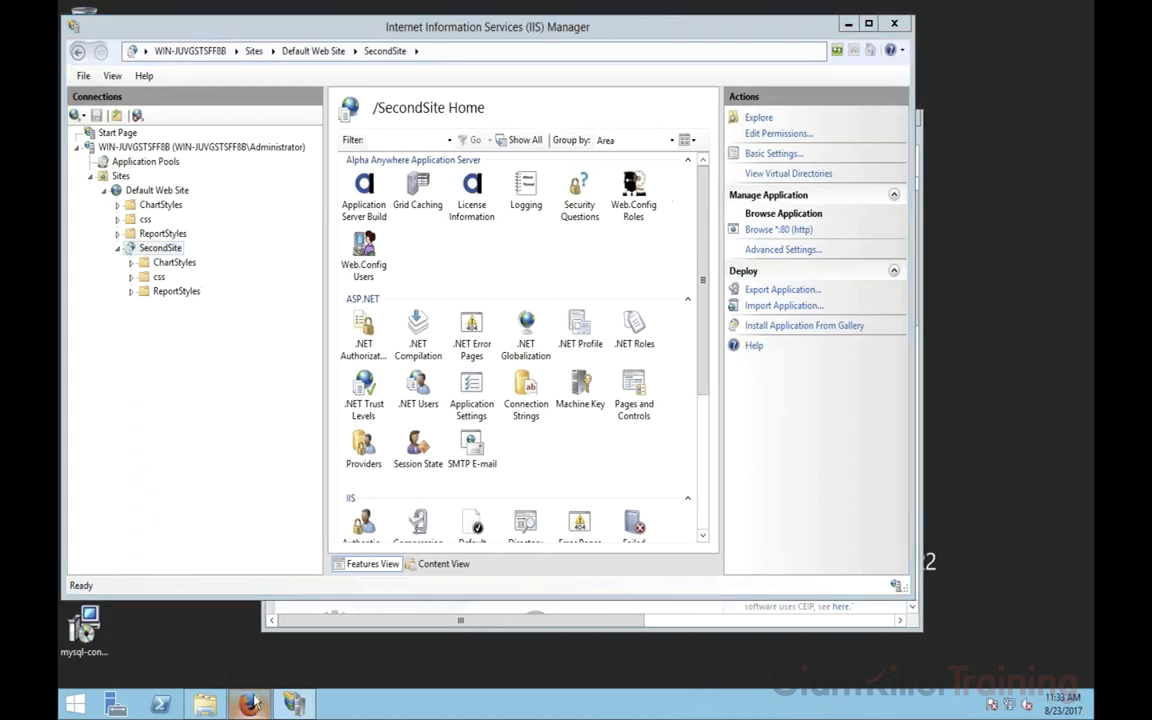
- Switch to the web browser and load the second application at 162.247.129.207/secondsite
left_click(250, 703)
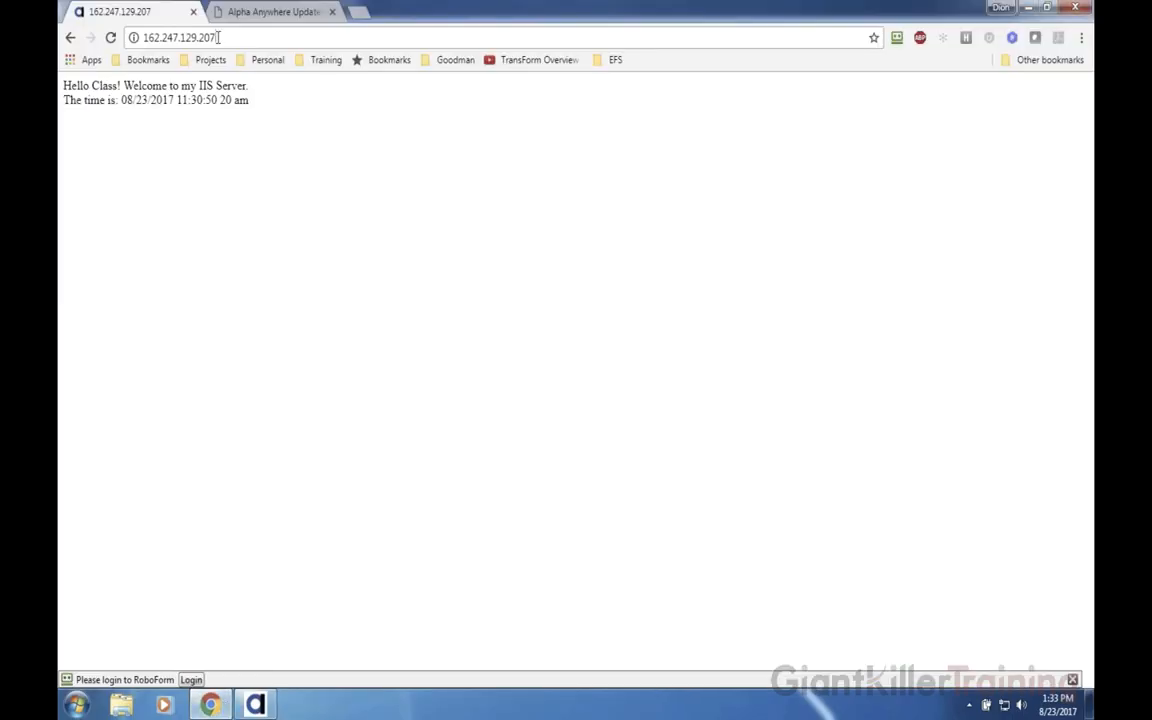
left_click(262, 38)
type("/")
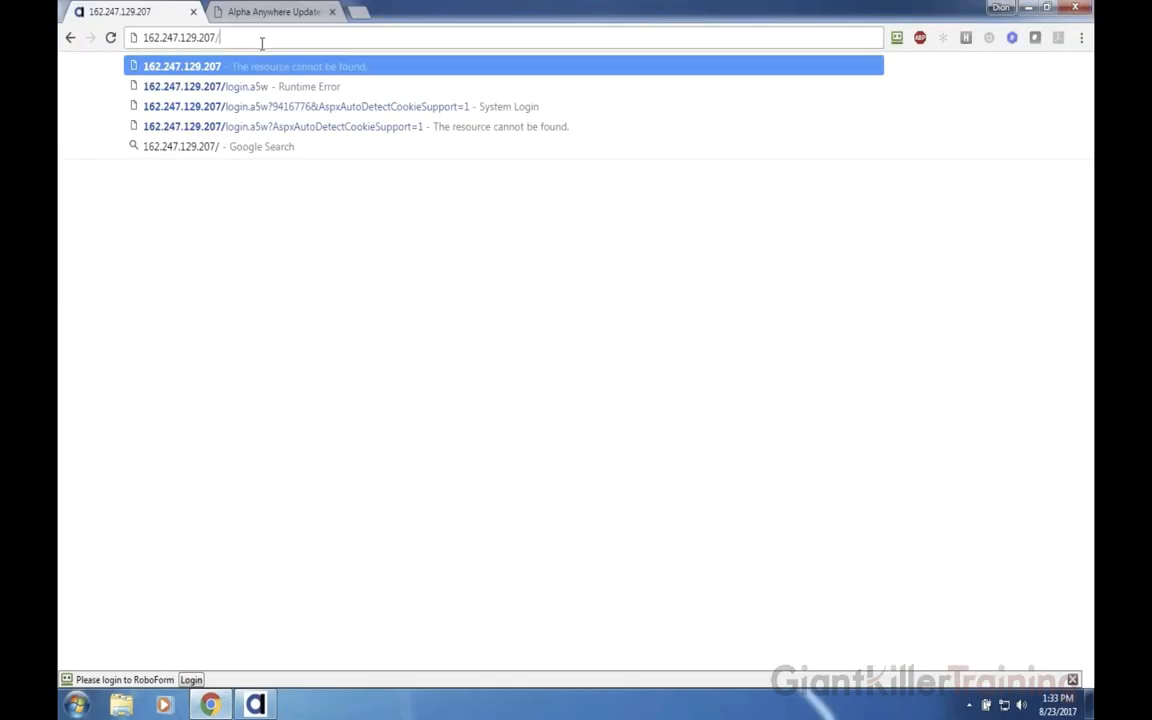
type("secondsi")
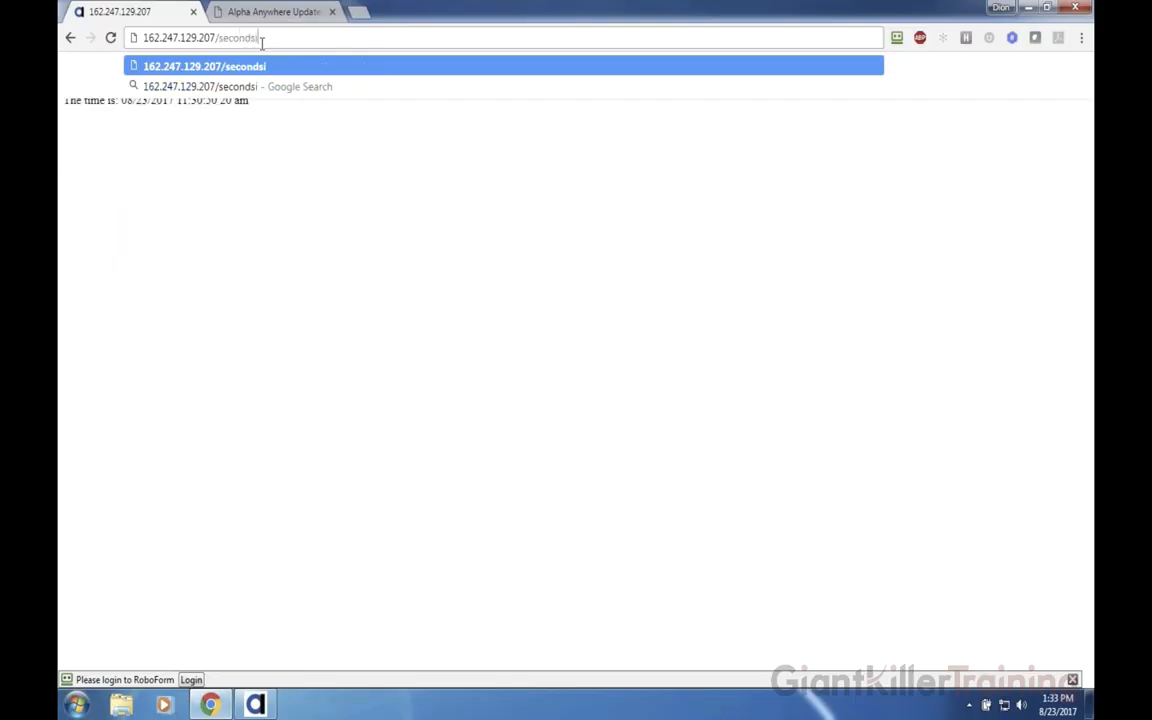
type("te")
key("Return")
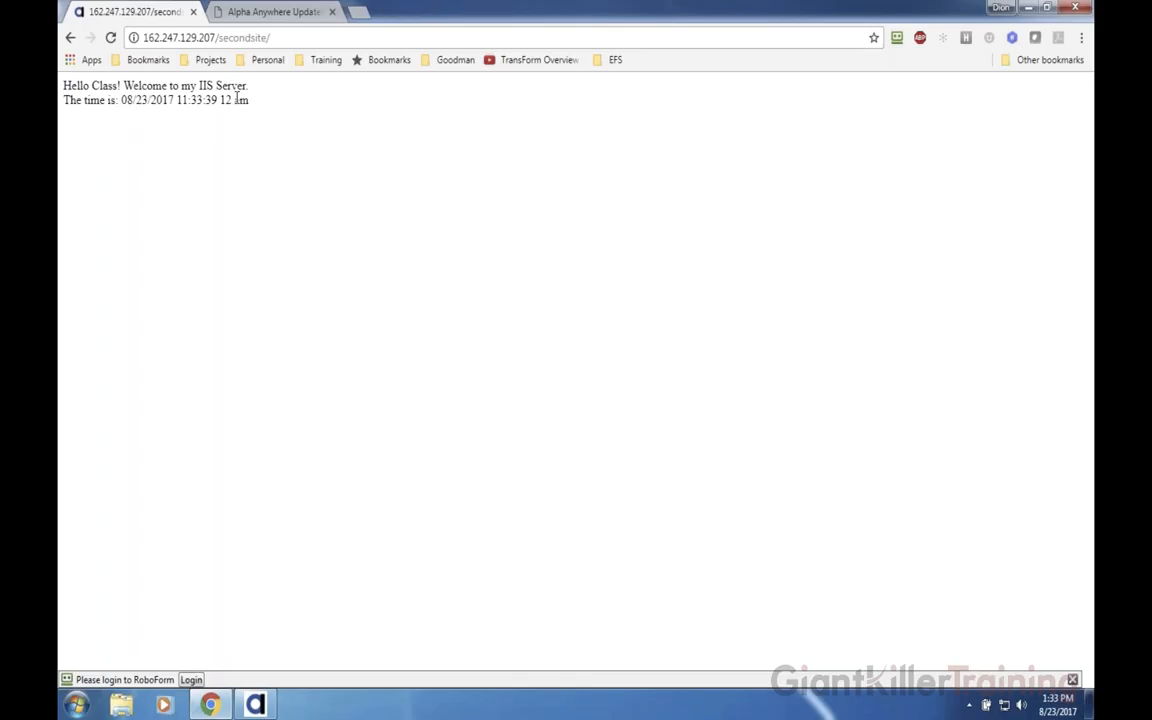
- Examine the greeting and time on the loaded page, and the secondsite part of its address
left_click_drag(240, 100, 89, 86)
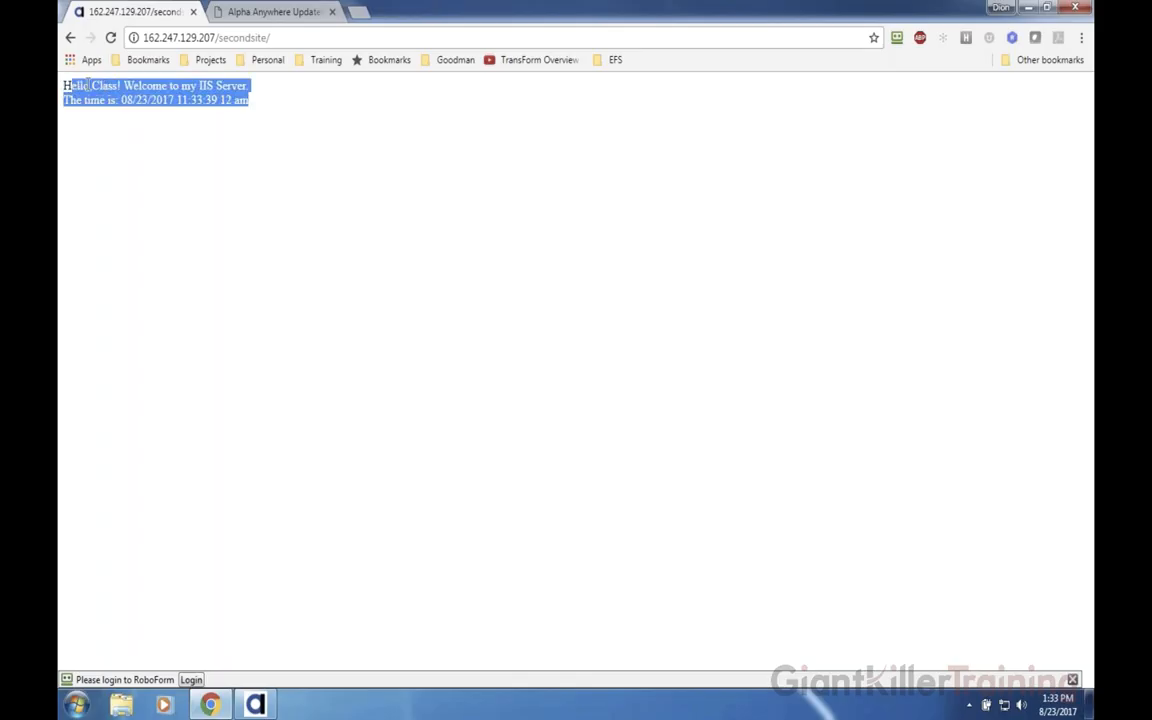
left_click(89, 86)
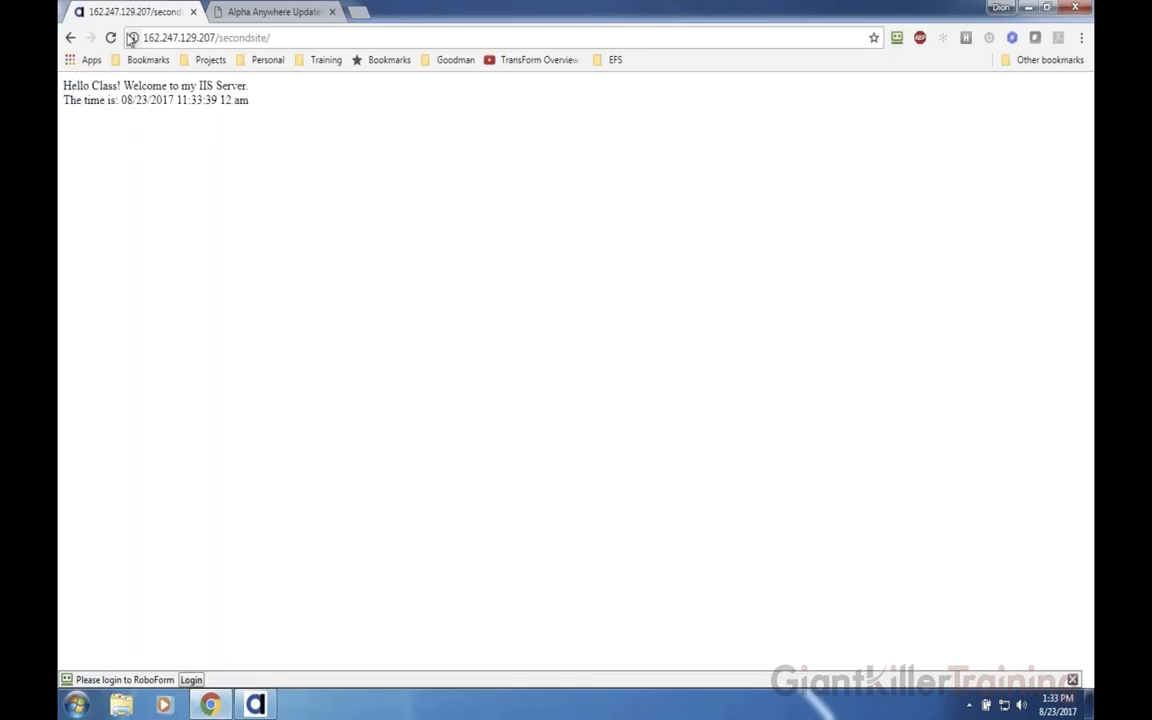
left_click_drag(140, 38, 268, 40)
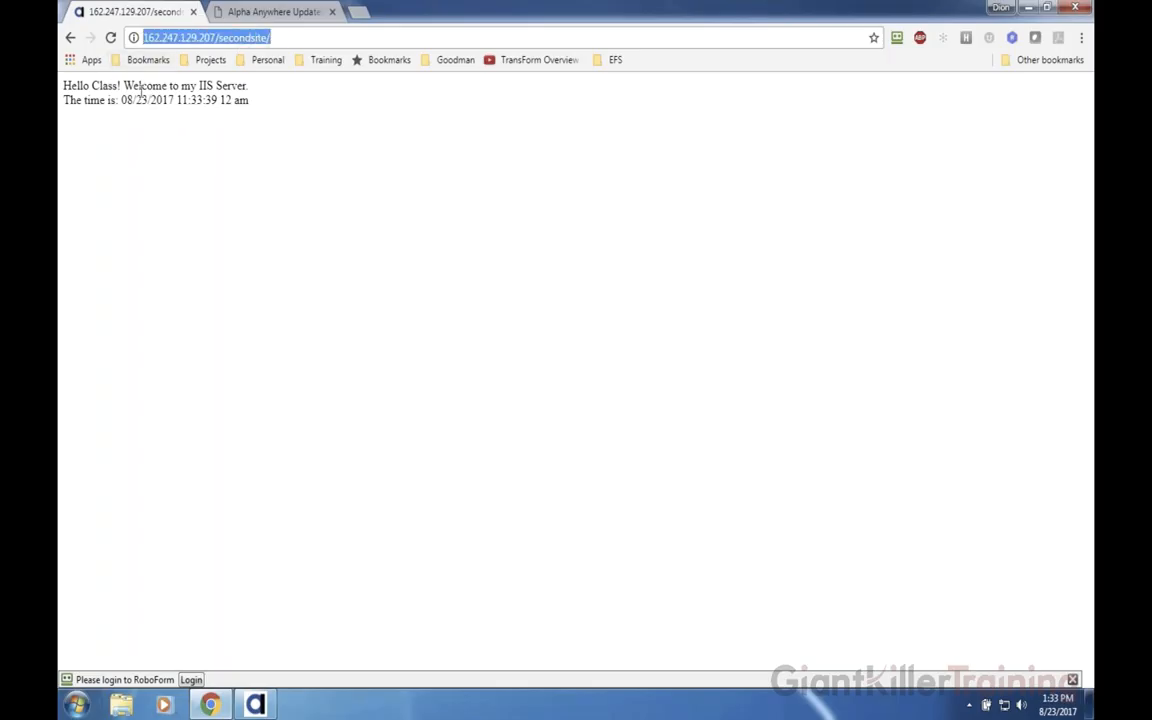
left_click(222, 40)
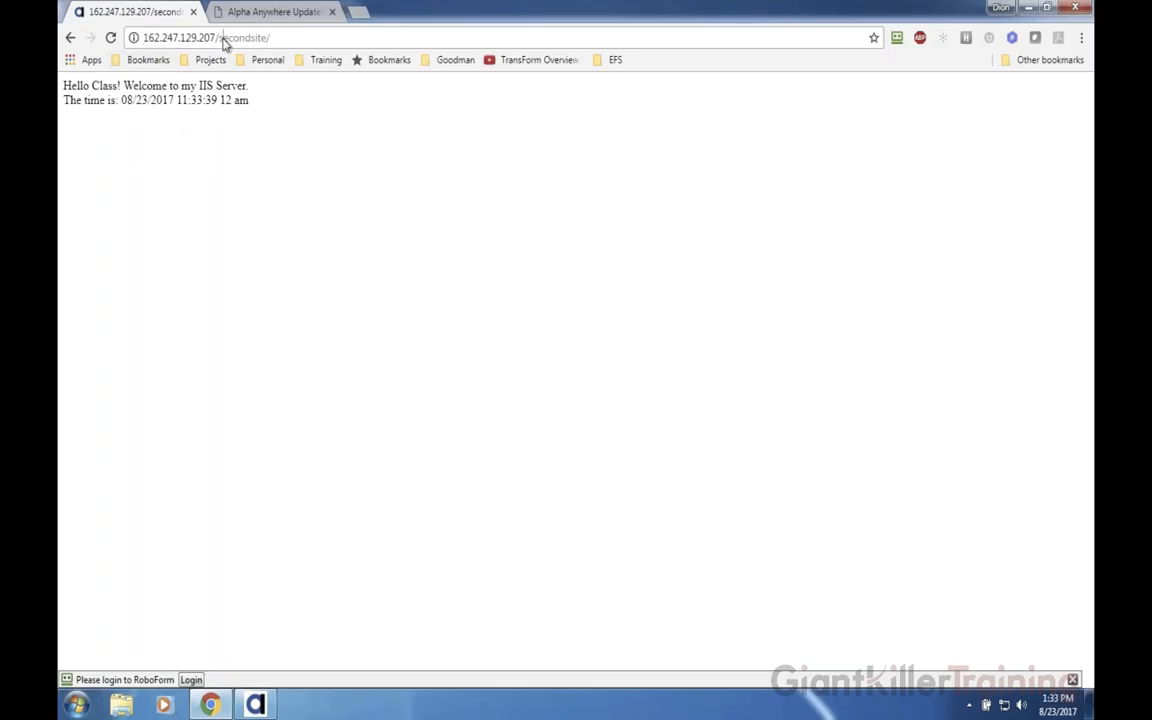
left_click(276, 38, "shift")
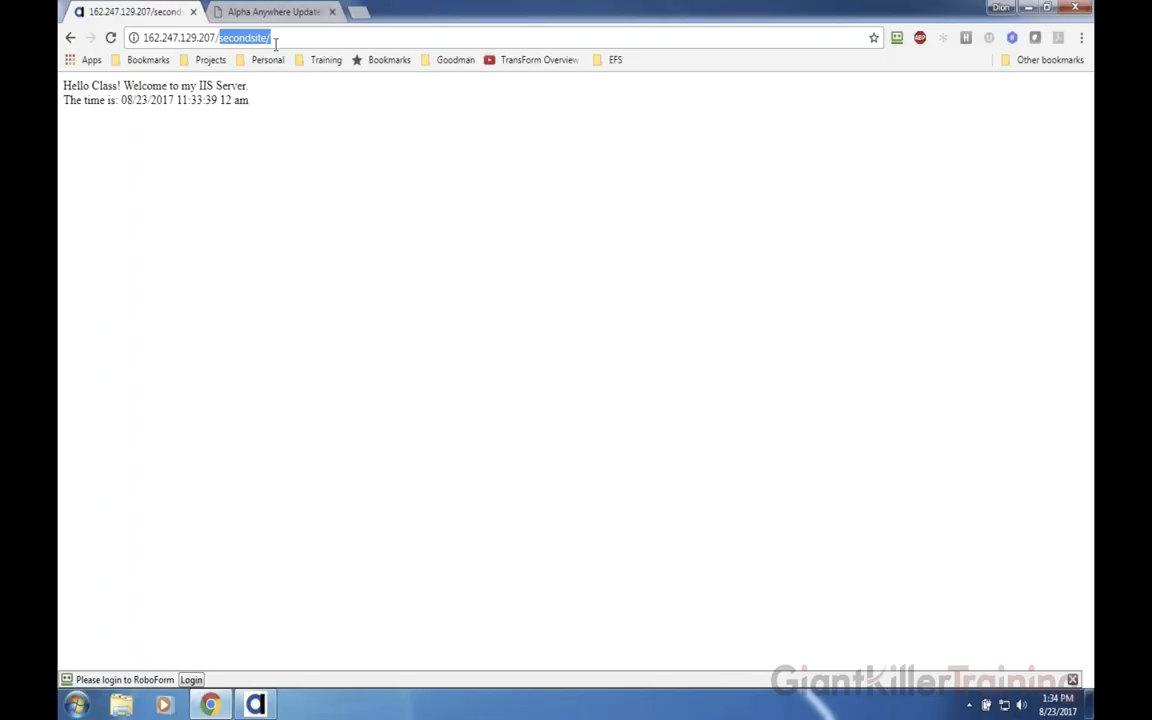
left_click(245, 38)
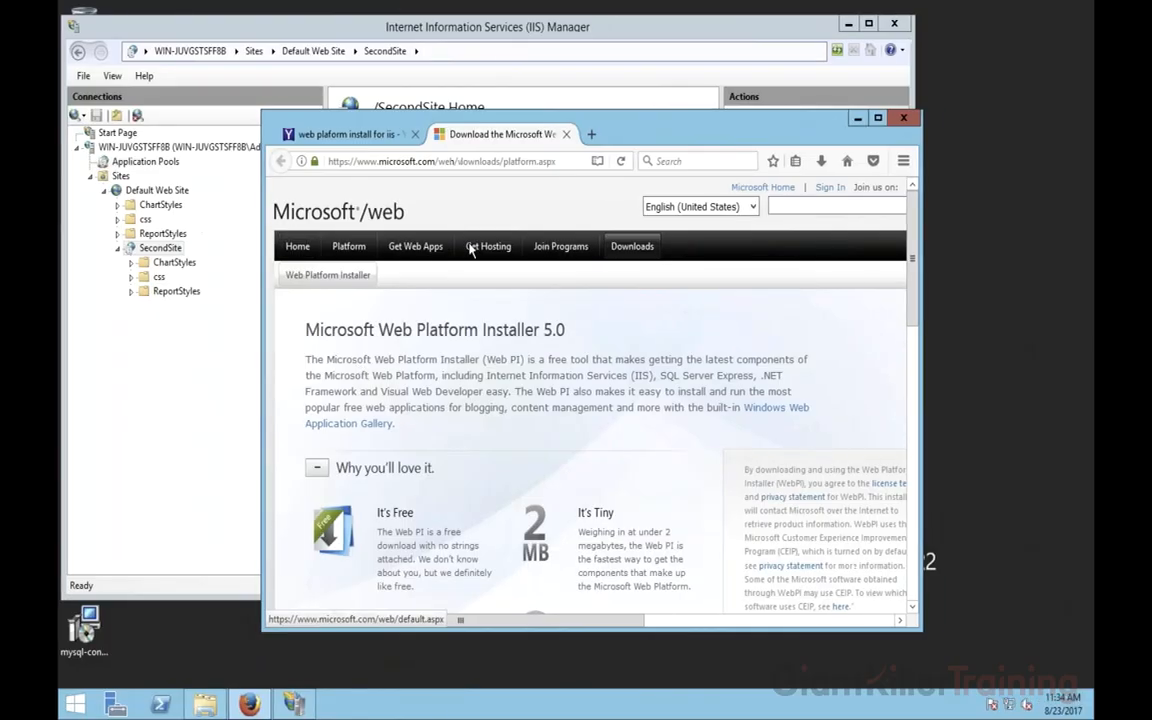
- Return to IIS Manager and compare the home features of Default Web Site and SecondSite
left_click(413, 96)
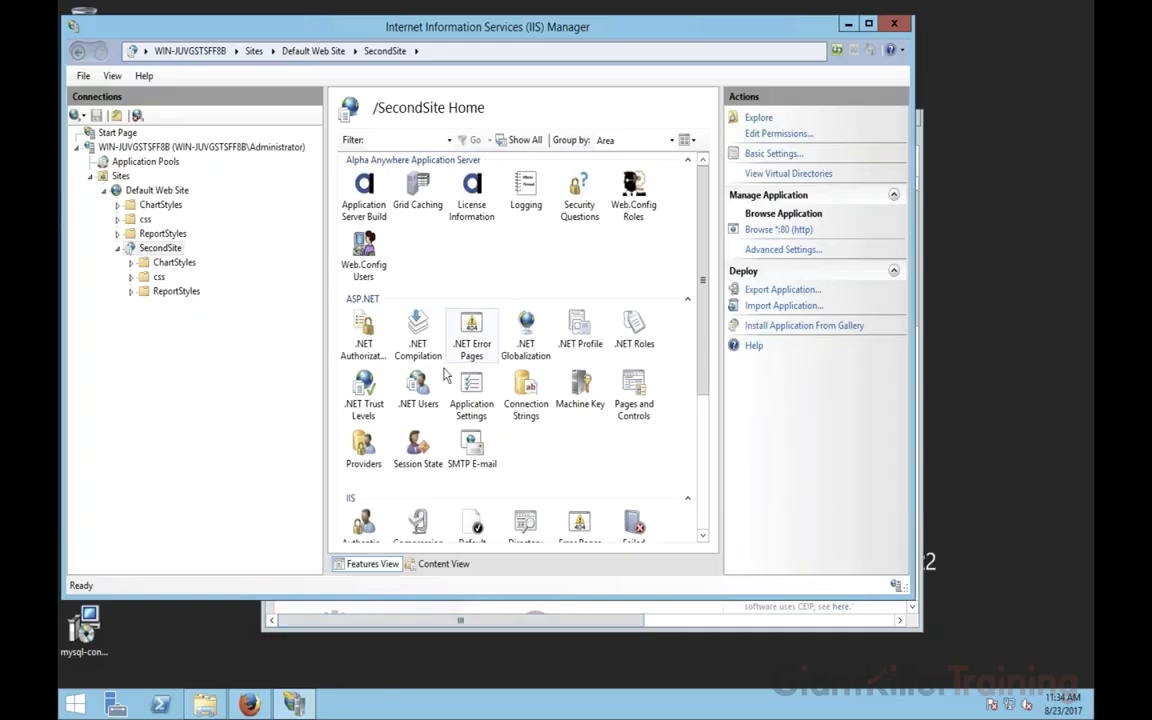
left_click(117, 248)
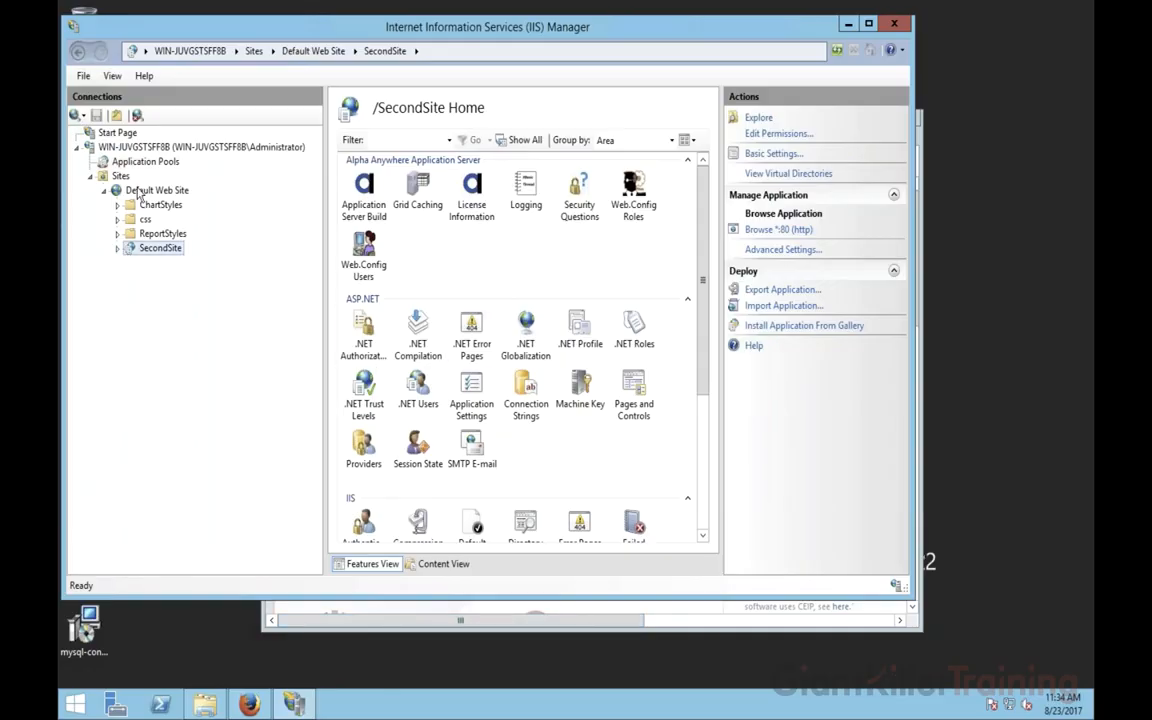
left_click(145, 190)
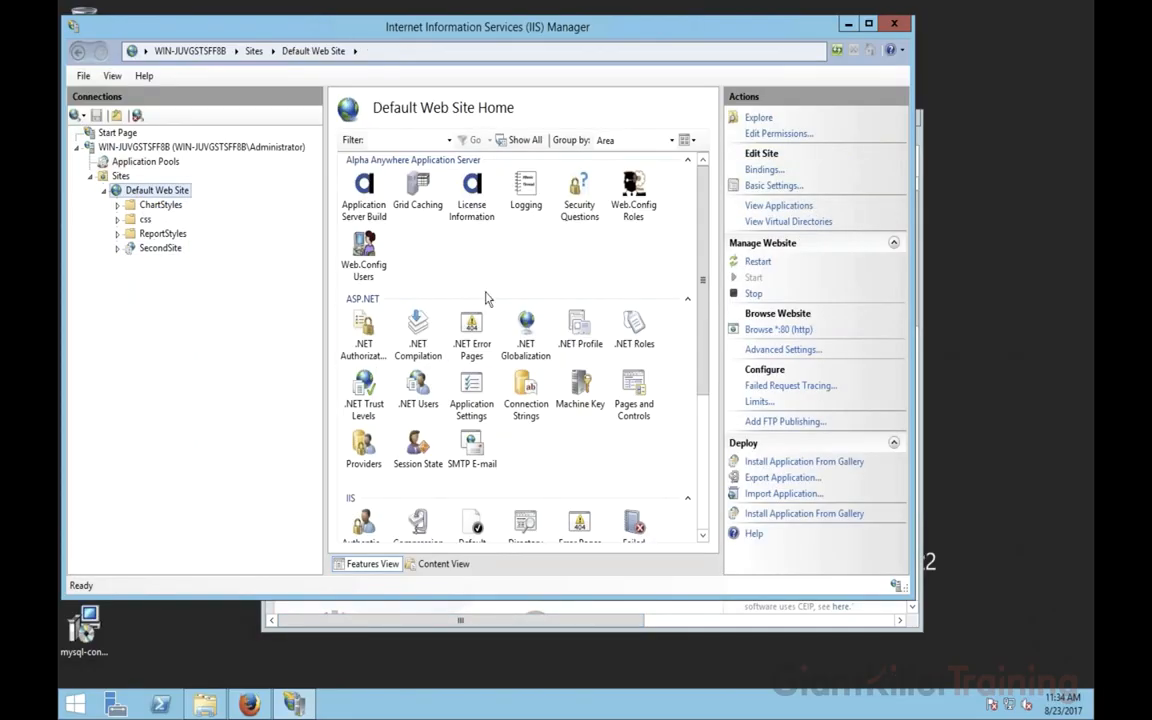
left_click(147, 248)
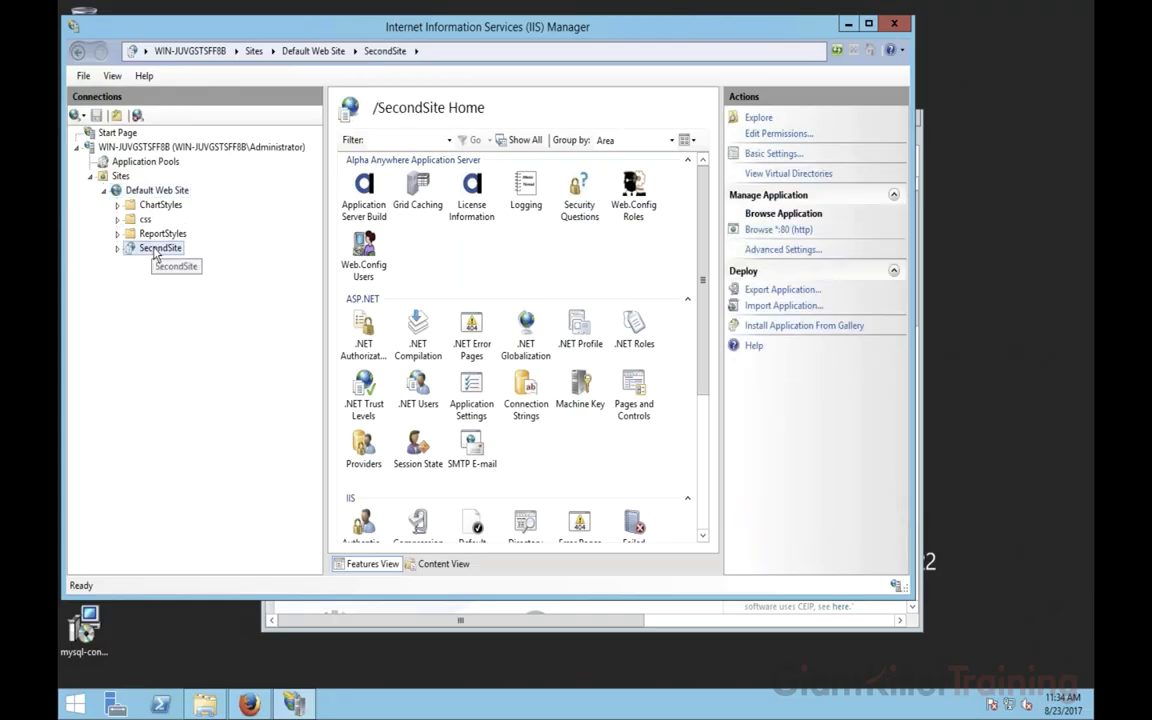
left_click(117, 250)
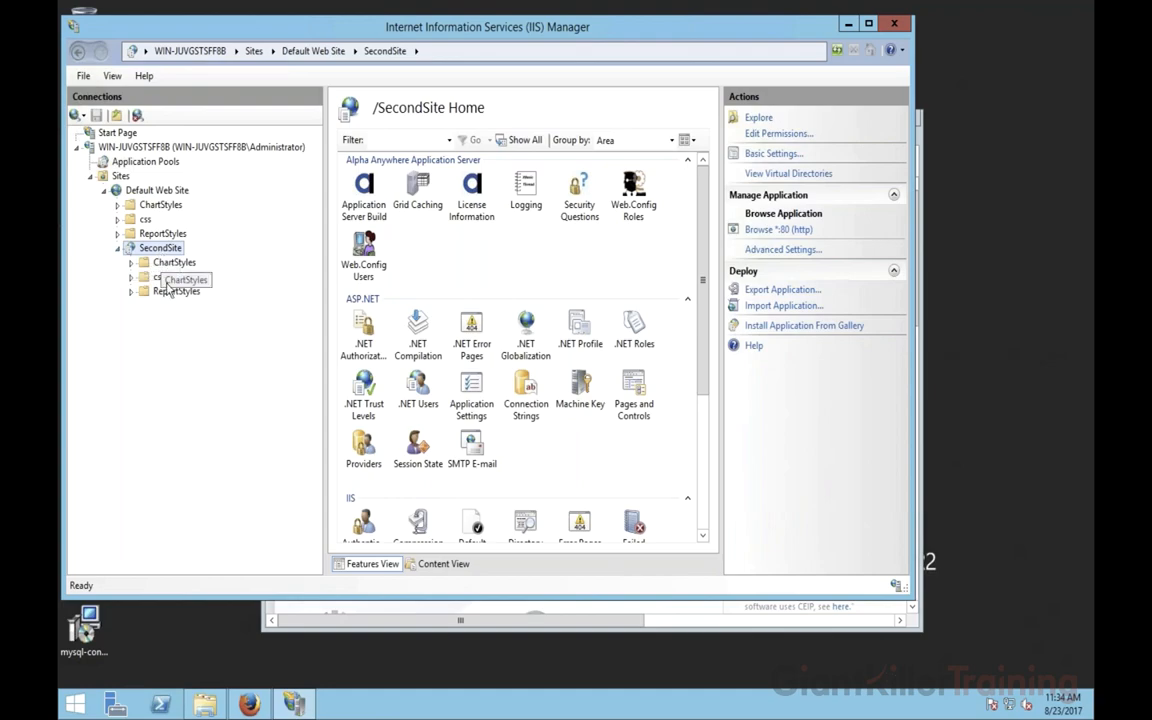
- Explore the SecondSite application's folder on disk and go up to its parent wwwroot folder
right_click(167, 252)
left_click(203, 261)
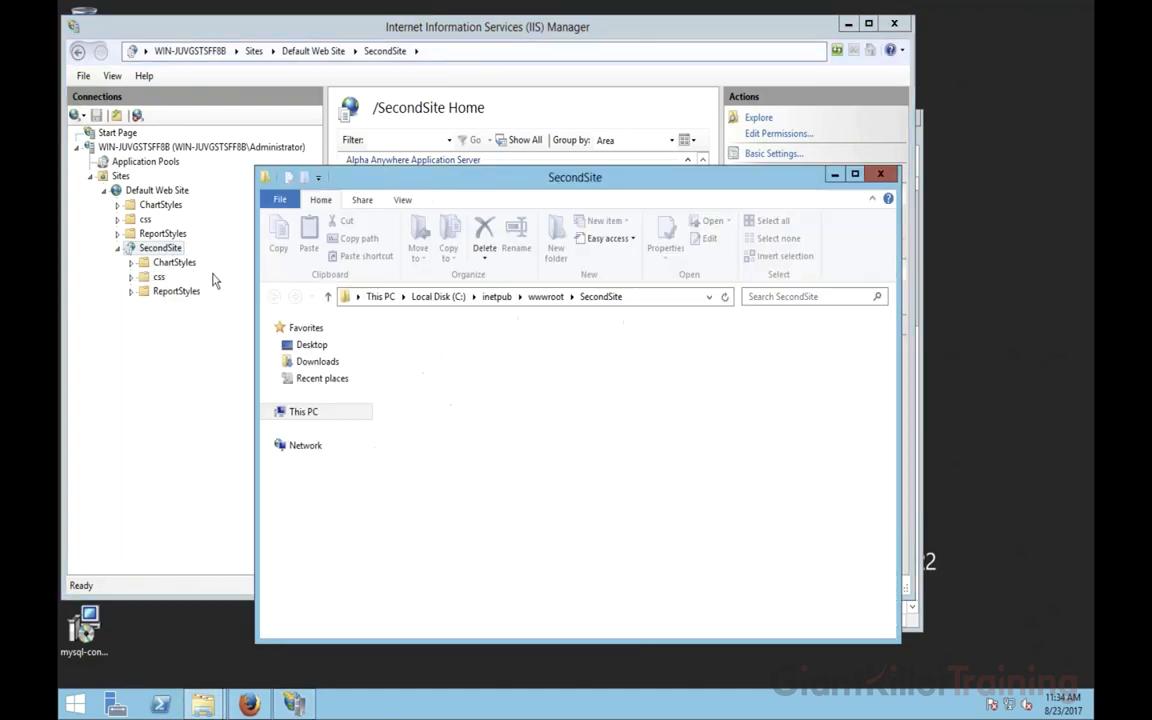
left_click(540, 297)
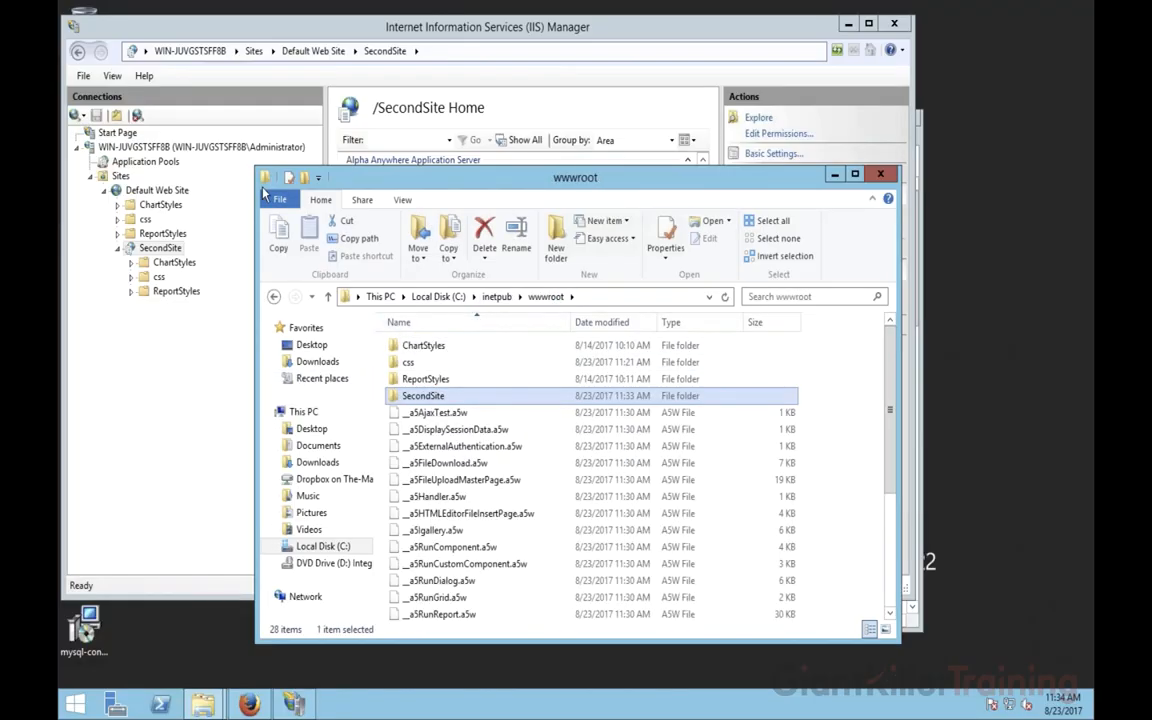
- Browse the SecondSite application on port 80 from IIS Manager, close its browser tab, and return to the Default Web Site tree
left_click(155, 248)
right_click(155, 250)
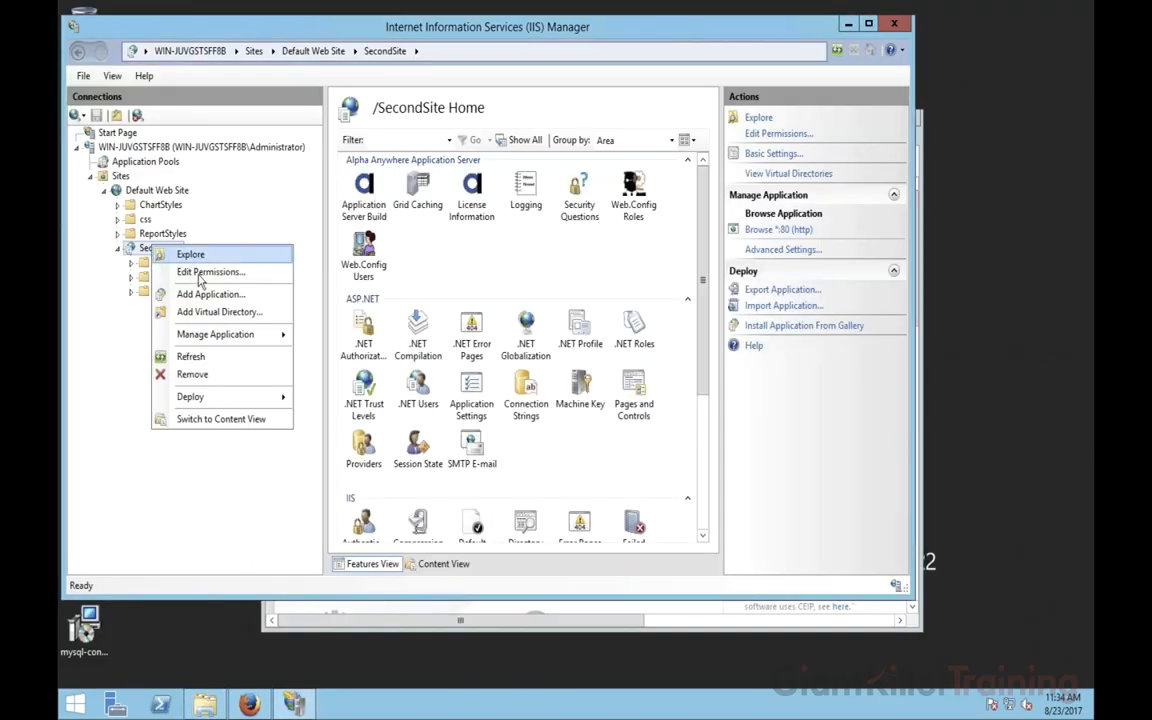
left_click(784, 428)
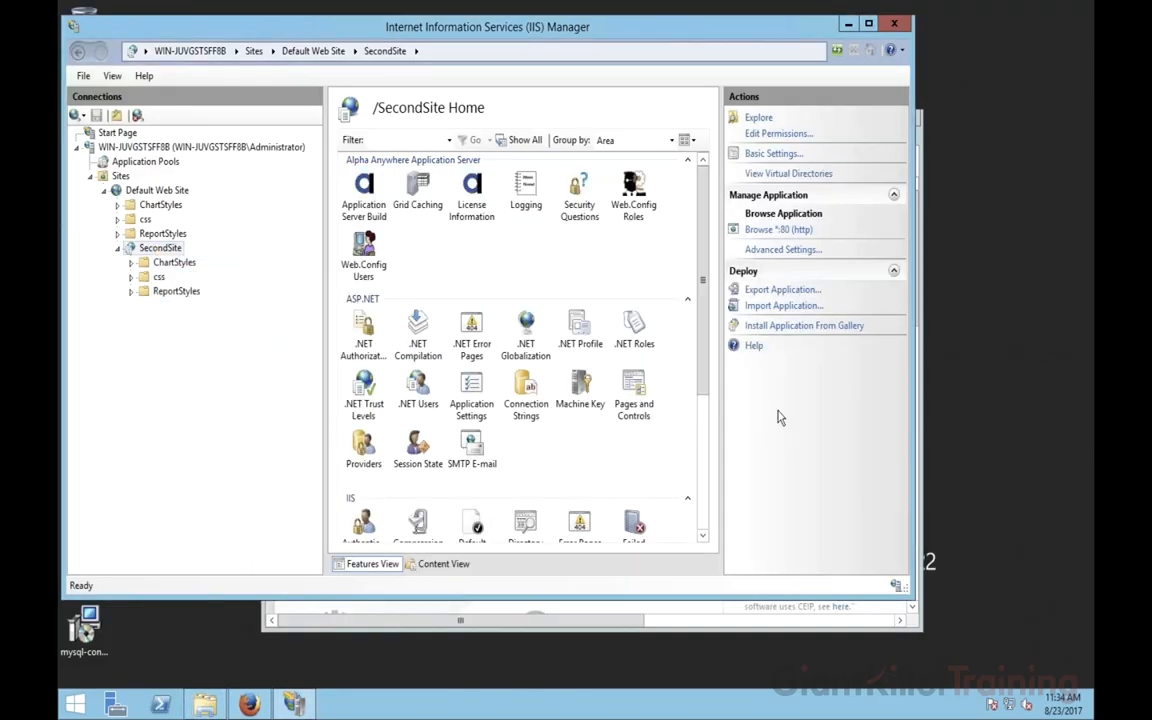
left_click(763, 232)
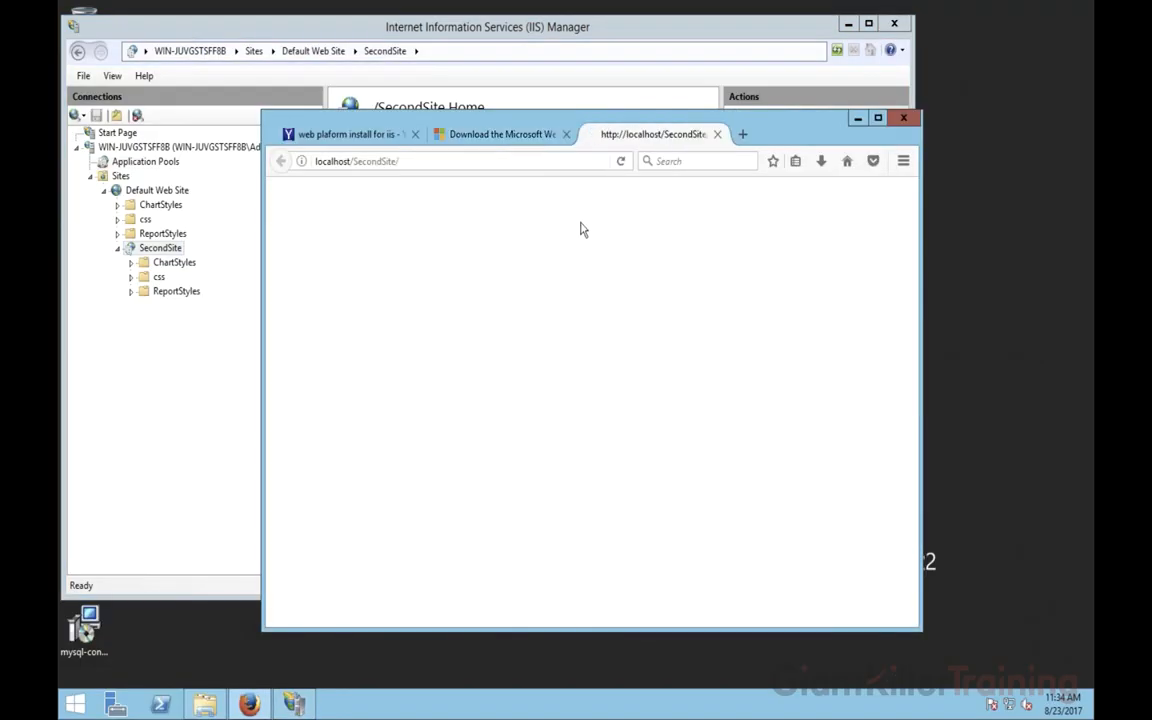
left_click_drag(327, 162, 433, 166)
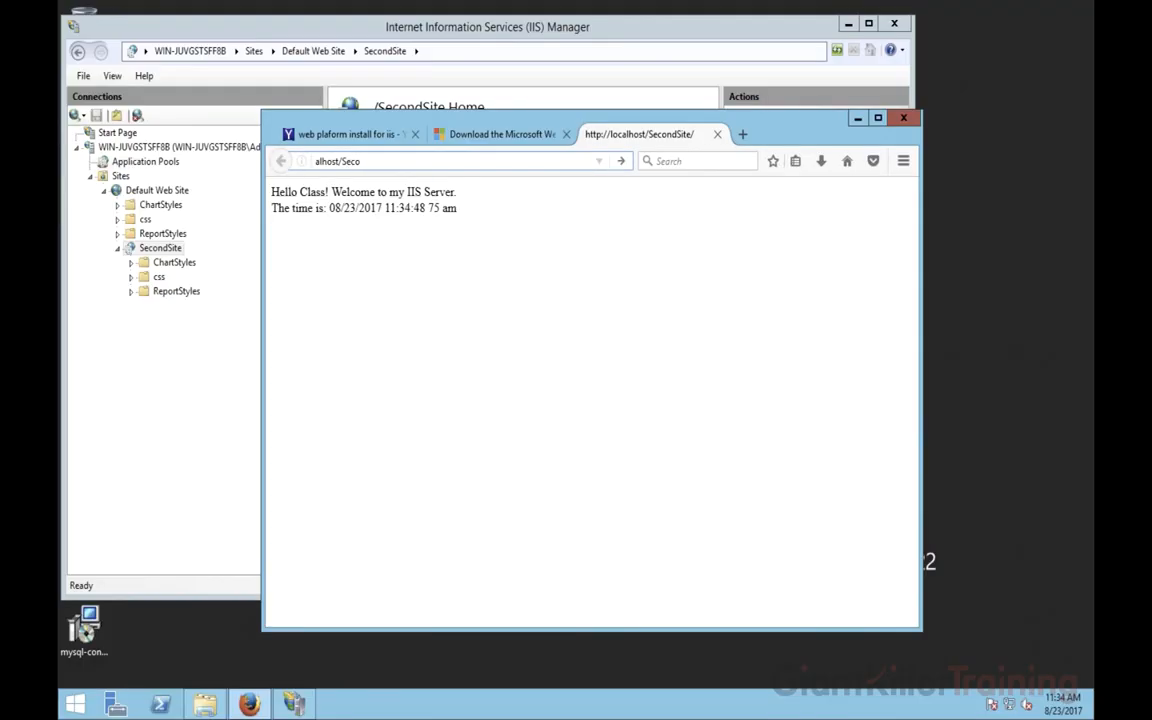
left_click(718, 134)
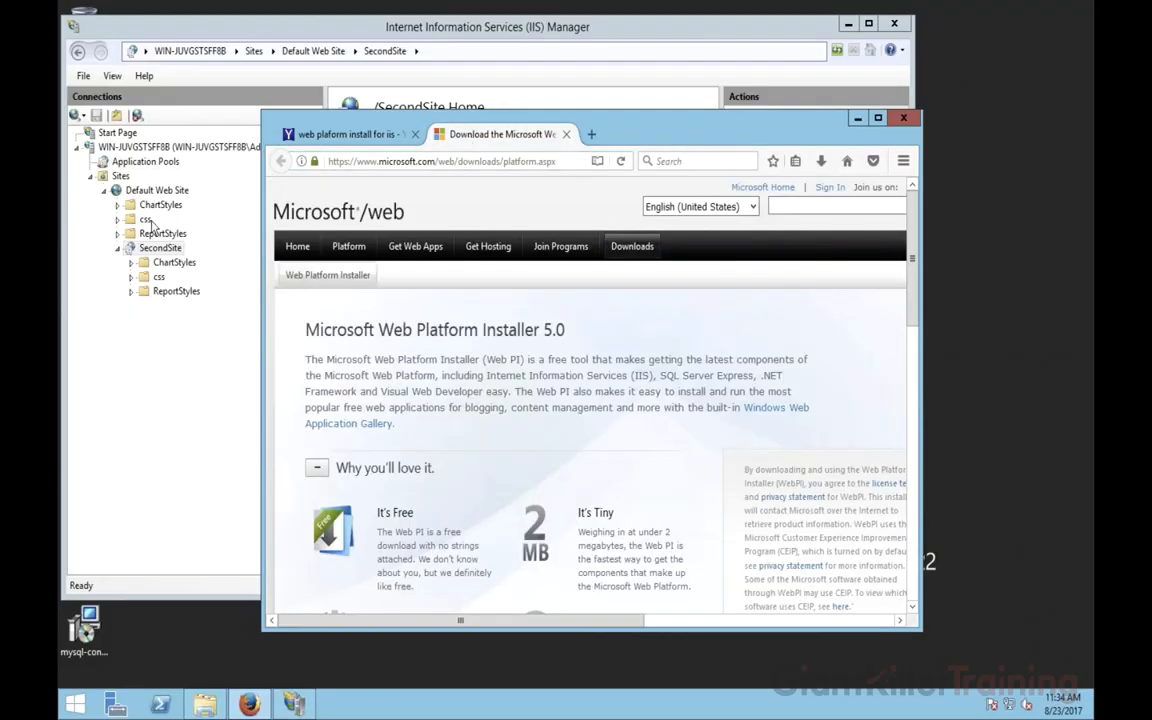
left_click(141, 252)
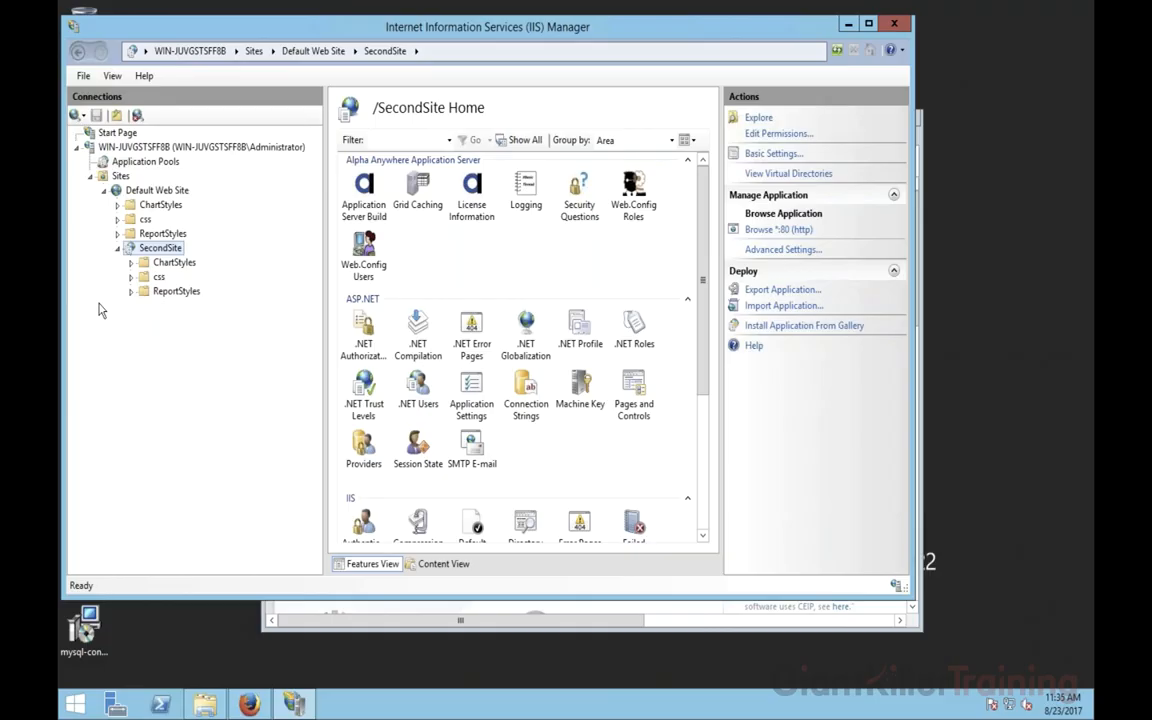
left_click(103, 190)
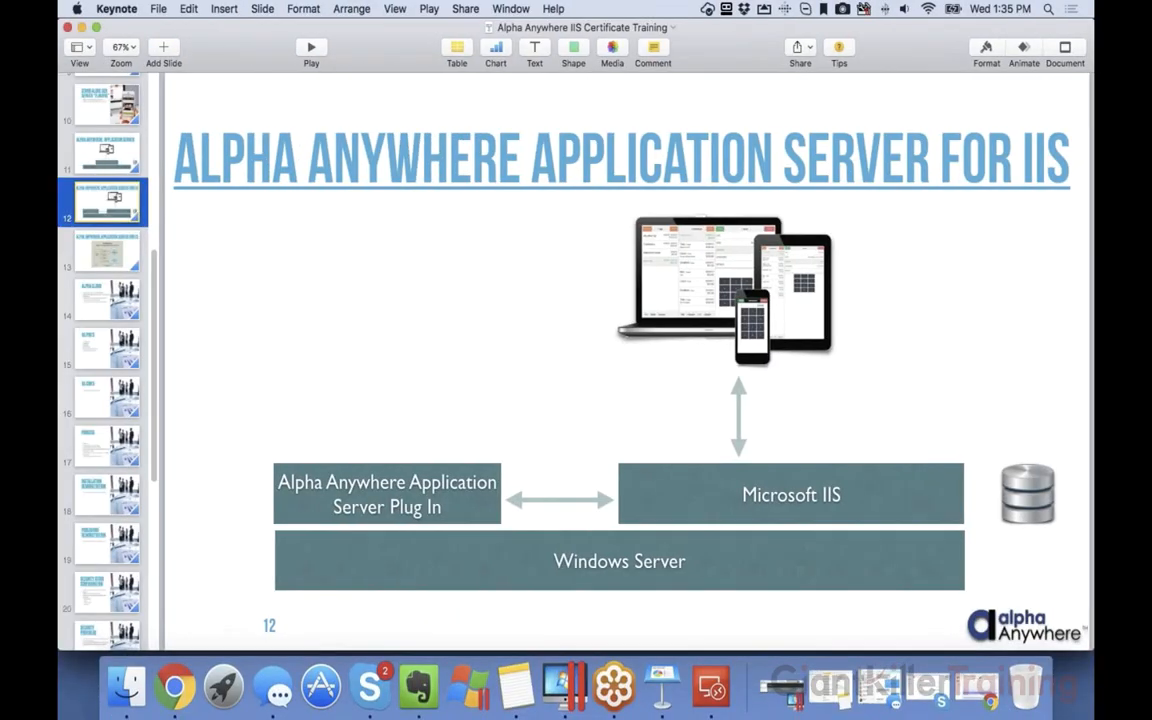
- Switch to the Keynote training deck, find the Security Store Configuration slide, and review it and the first Security Providers slide
scroll(110, 482, "down", 5)
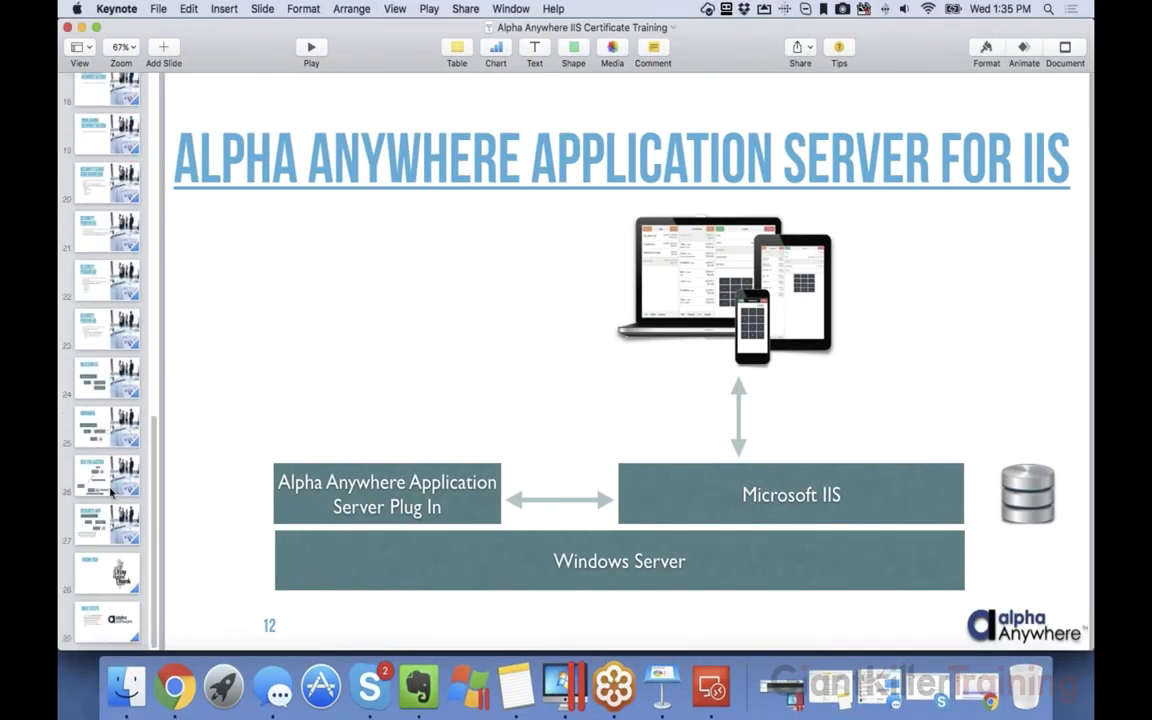
left_click(110, 482)
left_click(111, 396)
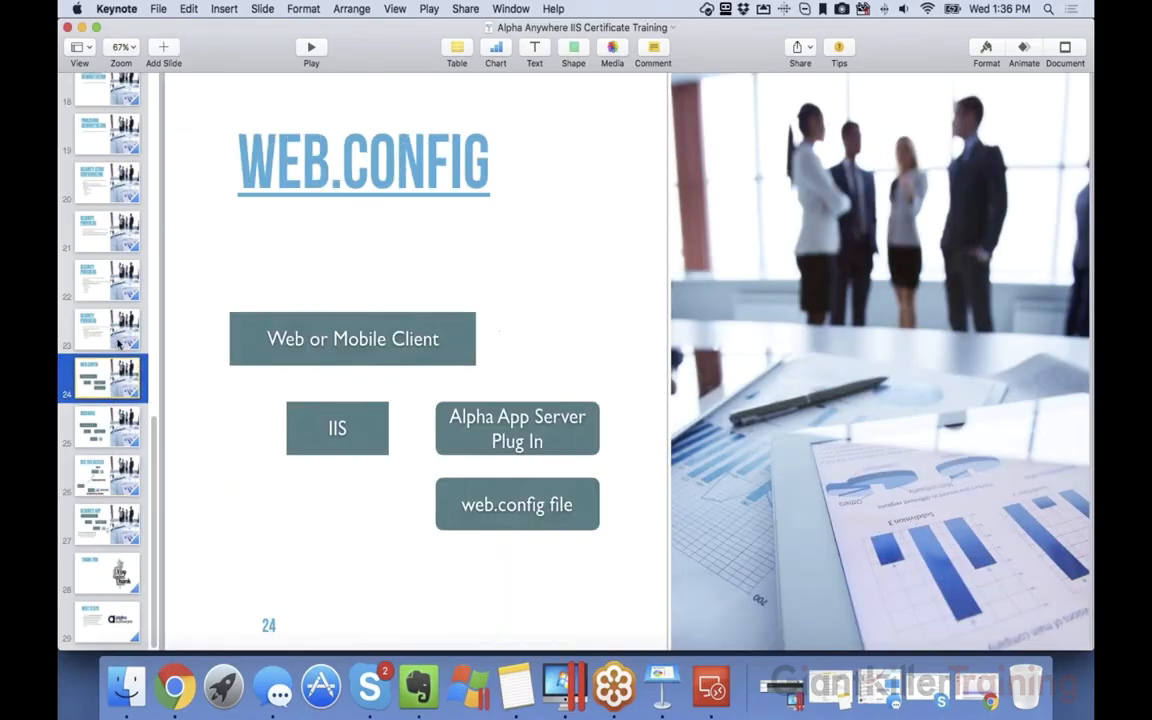
left_click(106, 288)
left_click(93, 240)
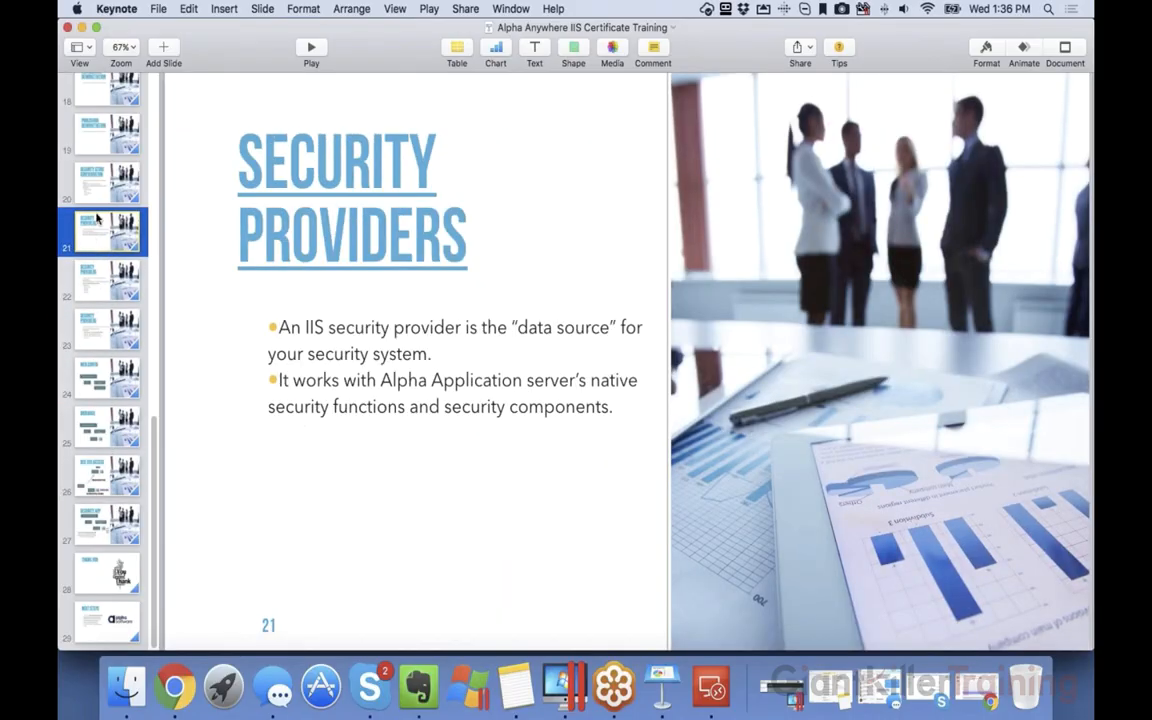
left_click(90, 193)
left_click(96, 134)
scroll(100, 250, "up", 1)
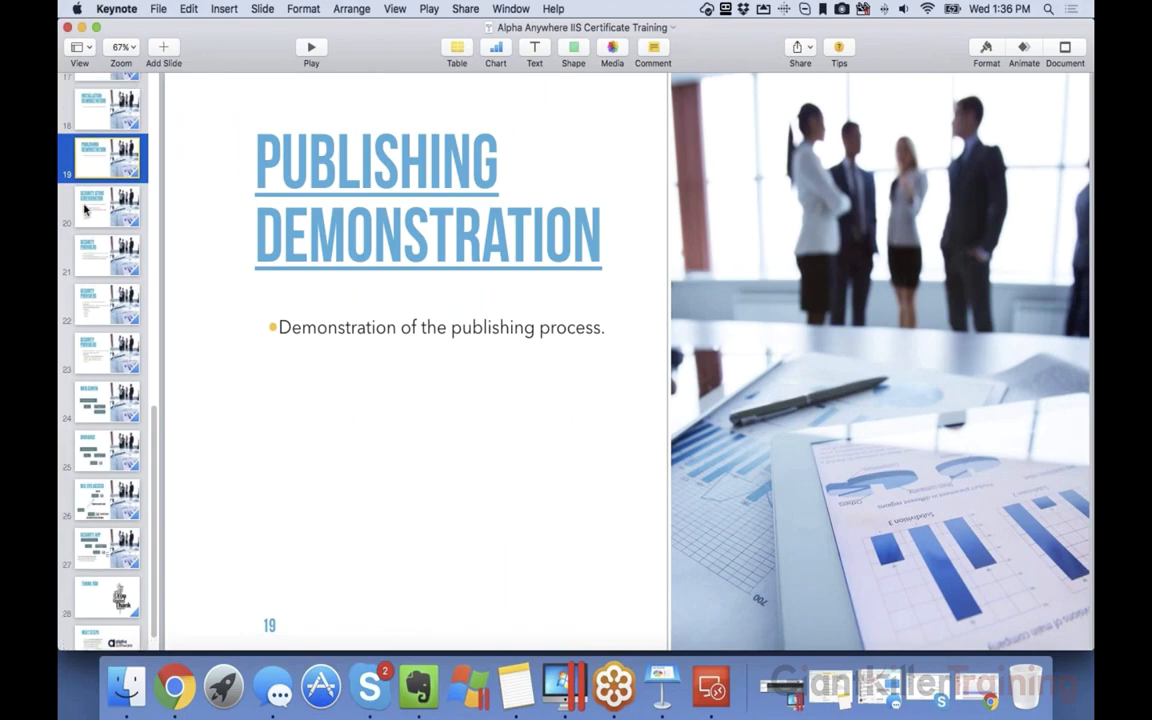
left_click(79, 190)
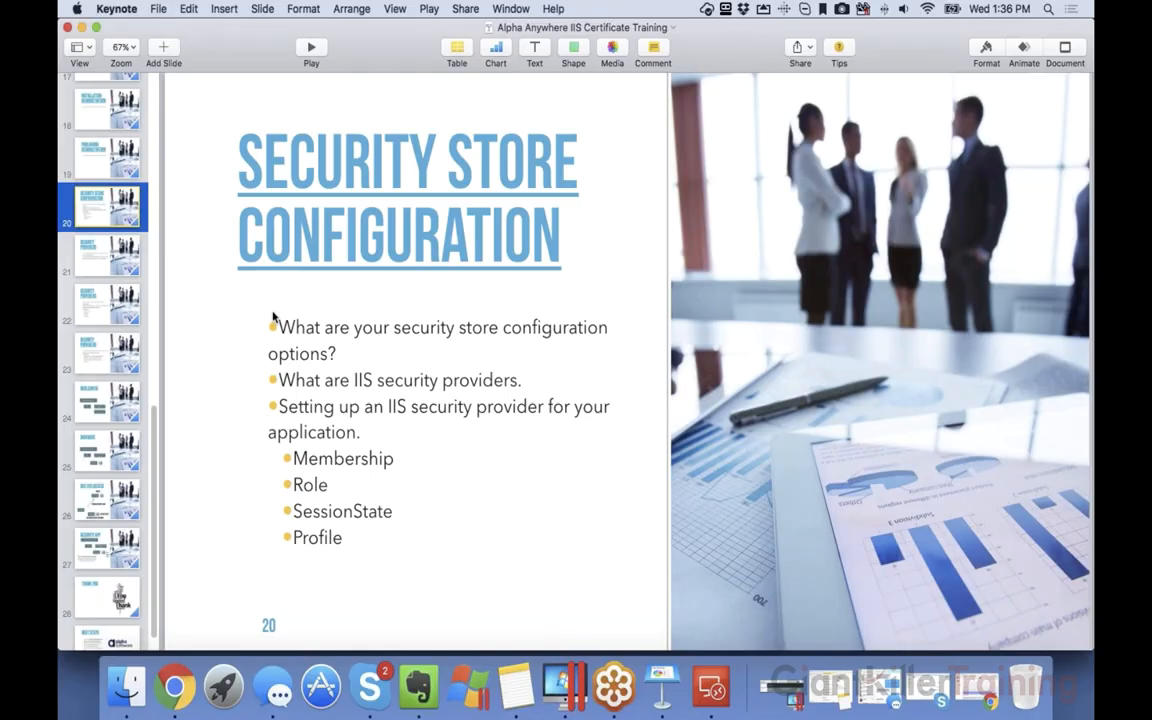
left_click(111, 240)
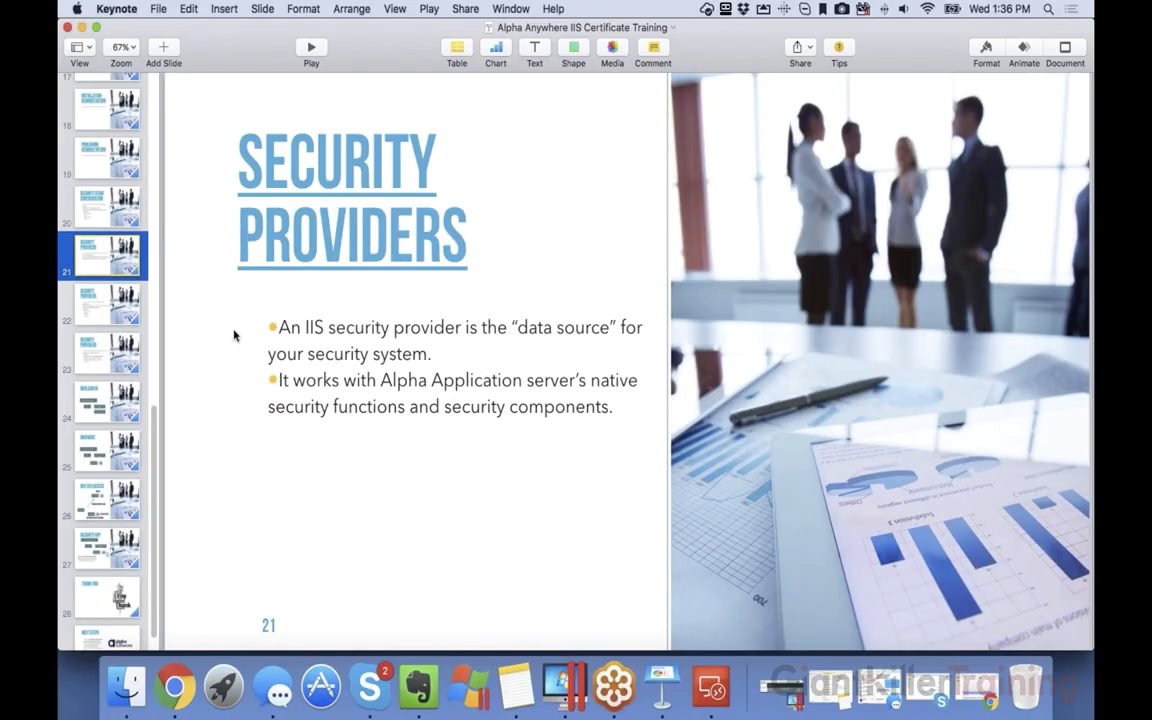
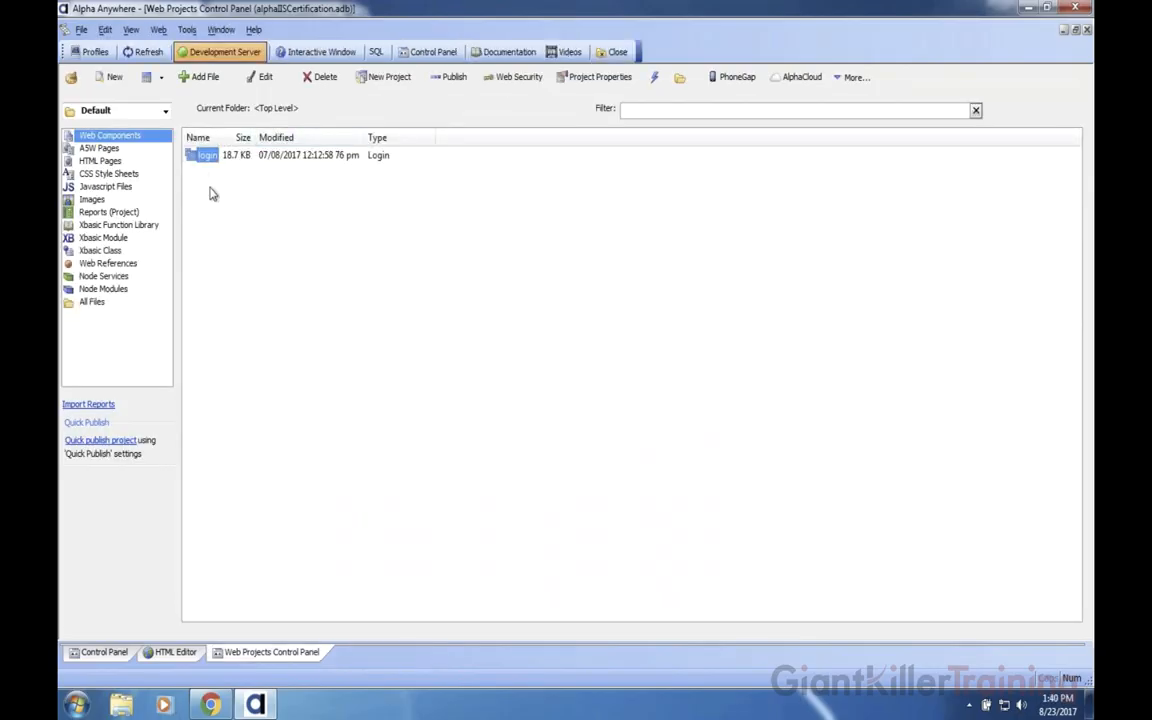
- Switch to Alpha Anywhere and open the project's index A5W page in the HTML Editor
left_click(127, 148)
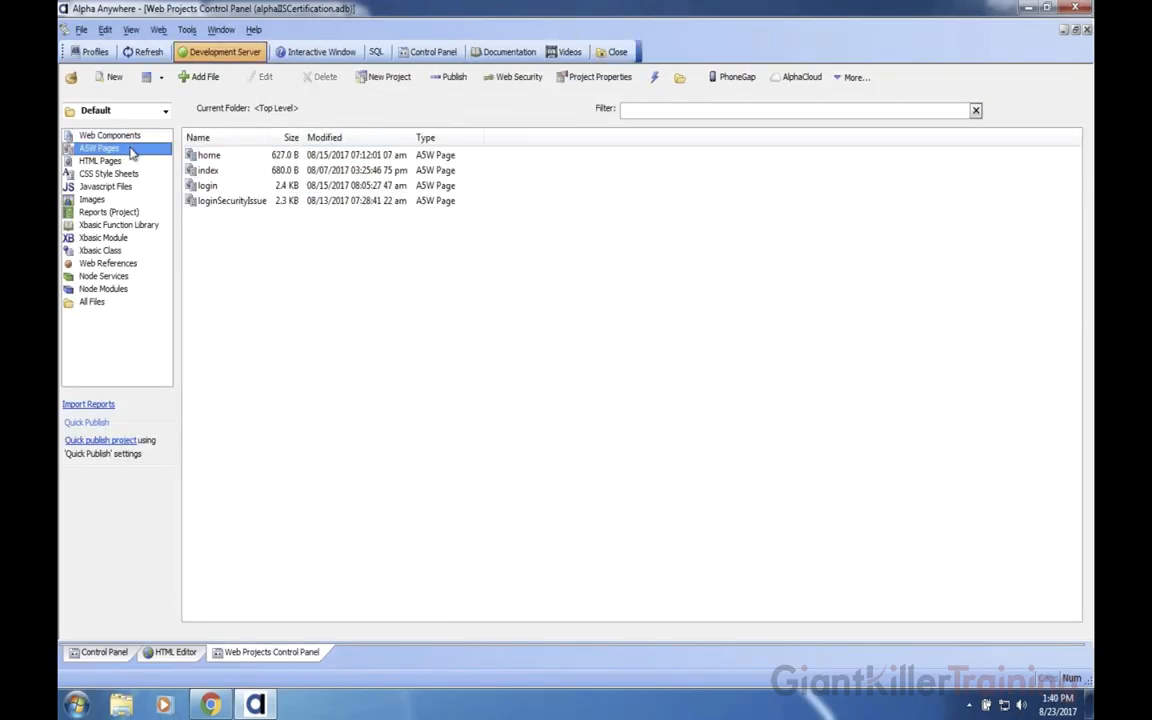
double_click(206, 170)
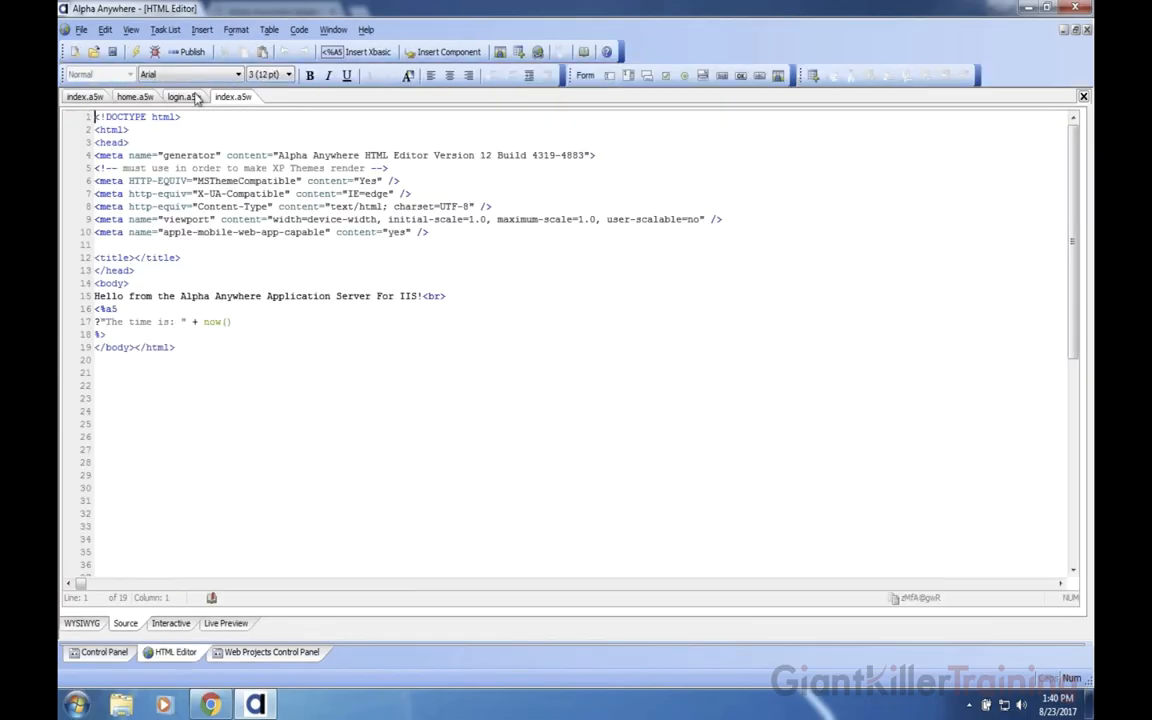
- Examine the source of the login.a5w and home.a5w pages in the HTML Editor
left_click(185, 97)
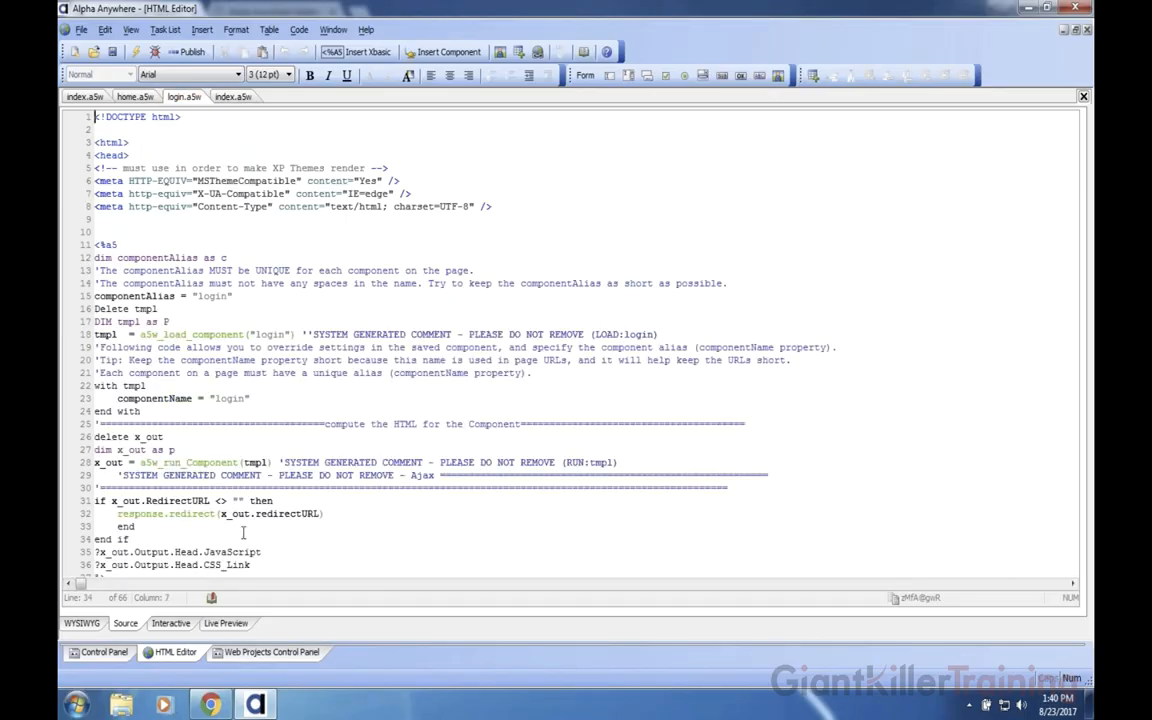
left_click(271, 652)
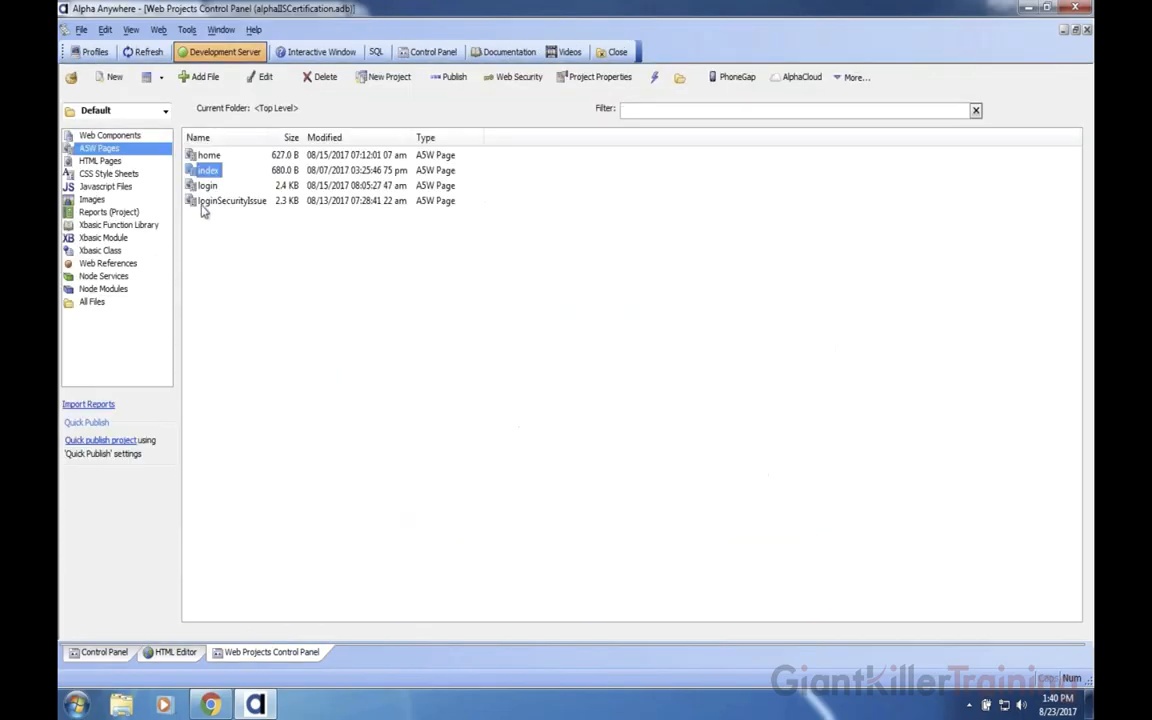
double_click(208, 155)
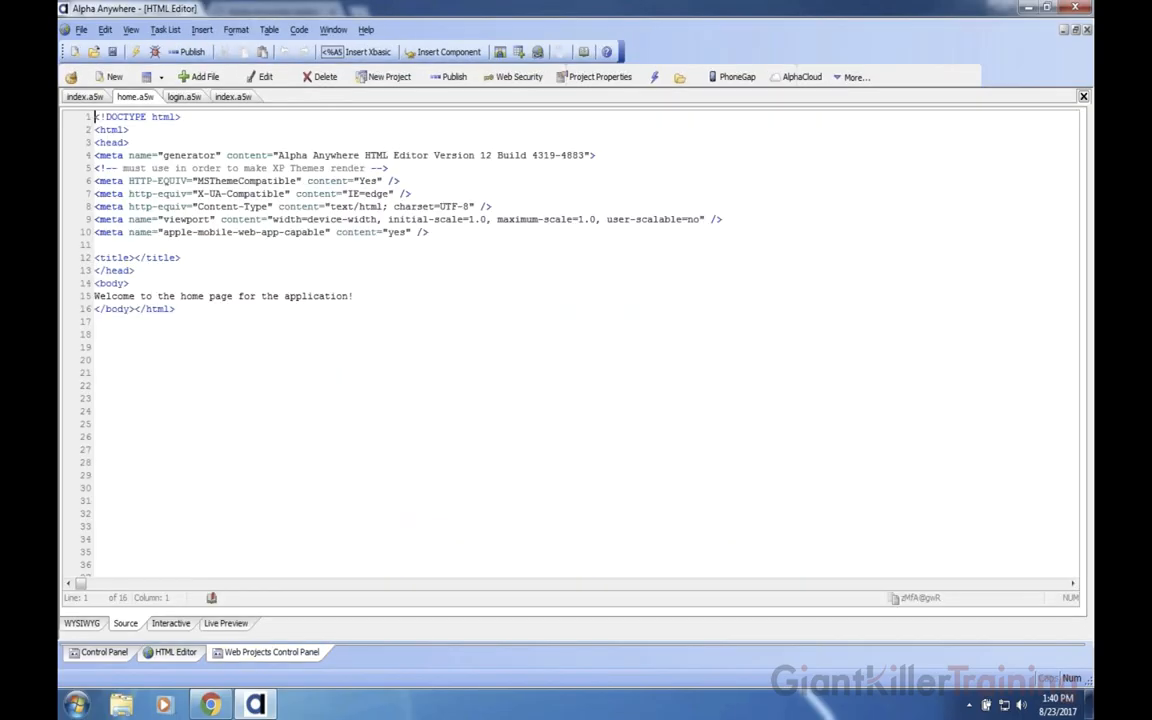
left_click_drag(94, 129, 278, 309)
left_click(270, 428)
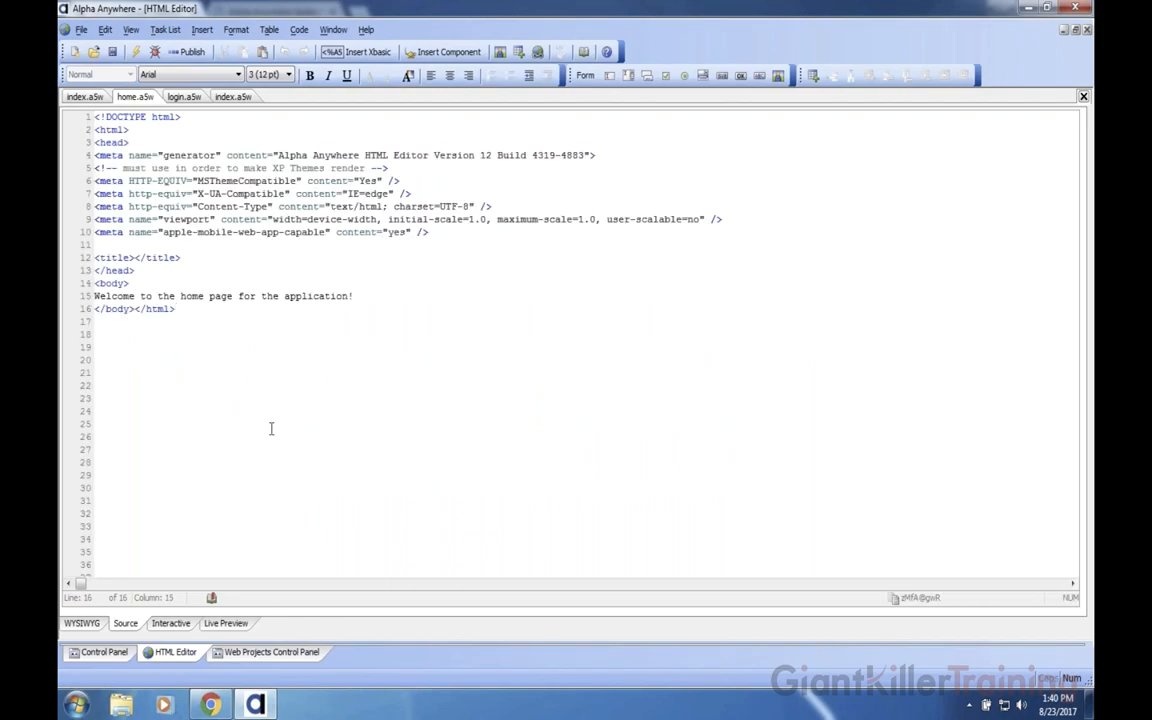
- Open the project's Web Security Configuration and review the login and insufficient-permission redirect pages in the security policy
left_click(271, 652)
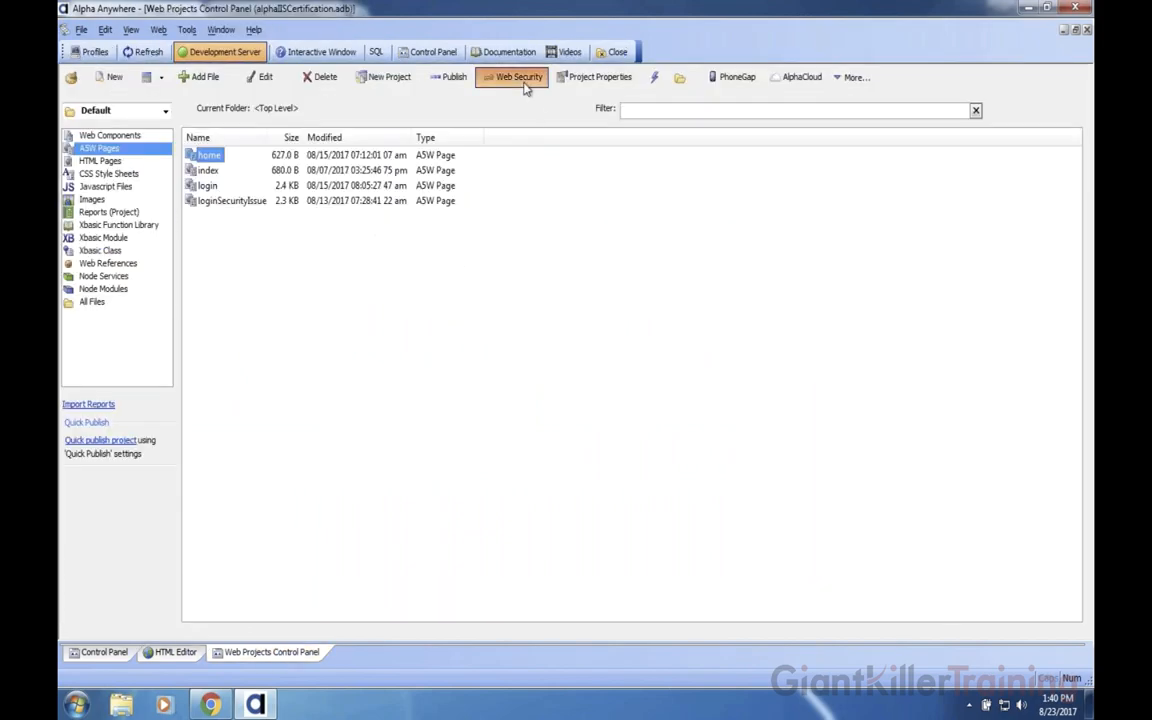
left_click(524, 86)
left_click(477, 294)
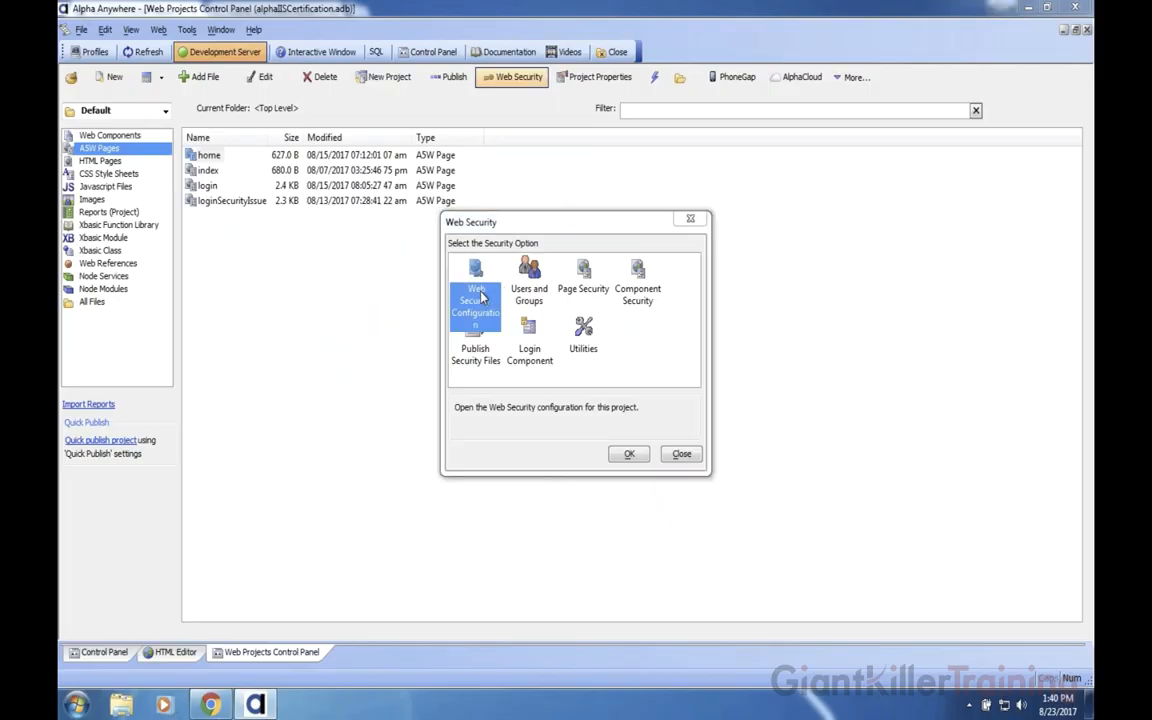
double_click(480, 295)
left_click(516, 189)
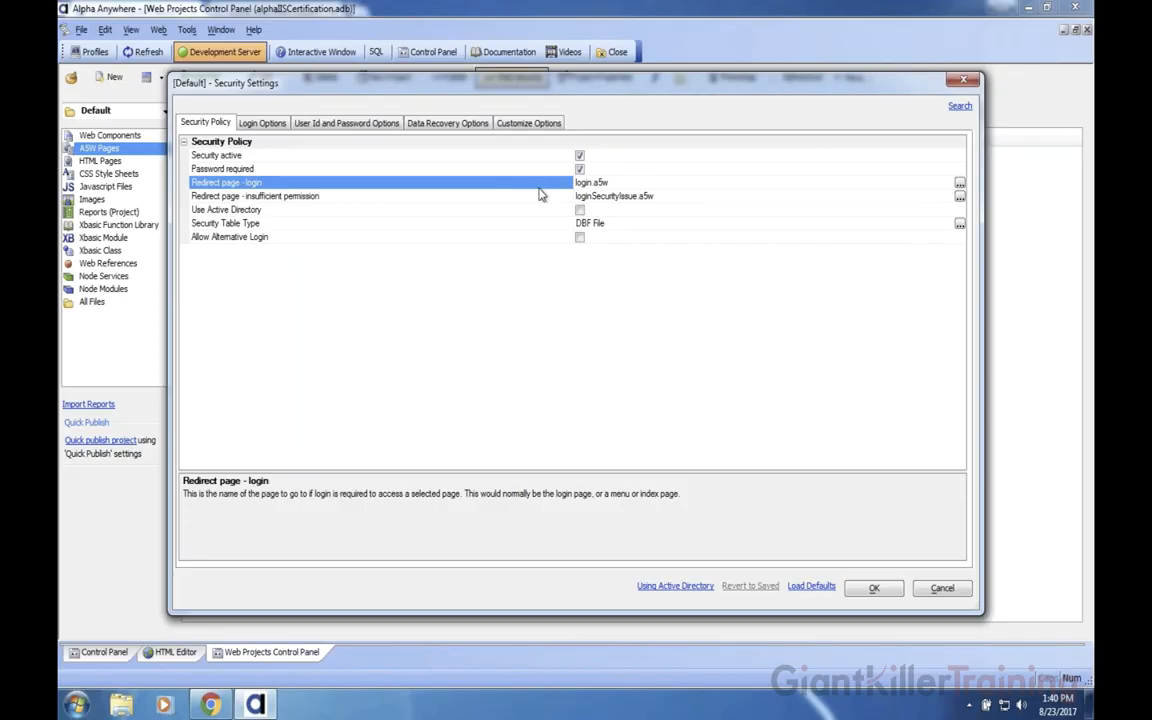
left_click(540, 197)
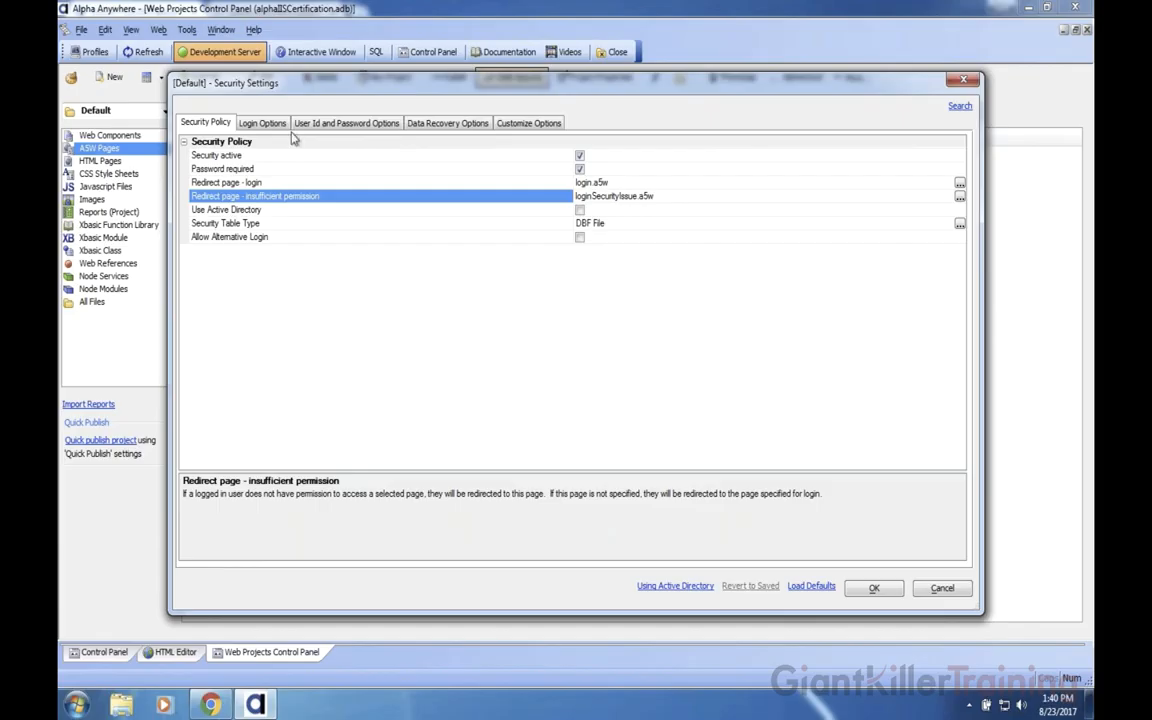
- Review the login redirect, user ID and password, and data recovery options, and close the security settings without saving
left_click(264, 122)
left_click(516, 213)
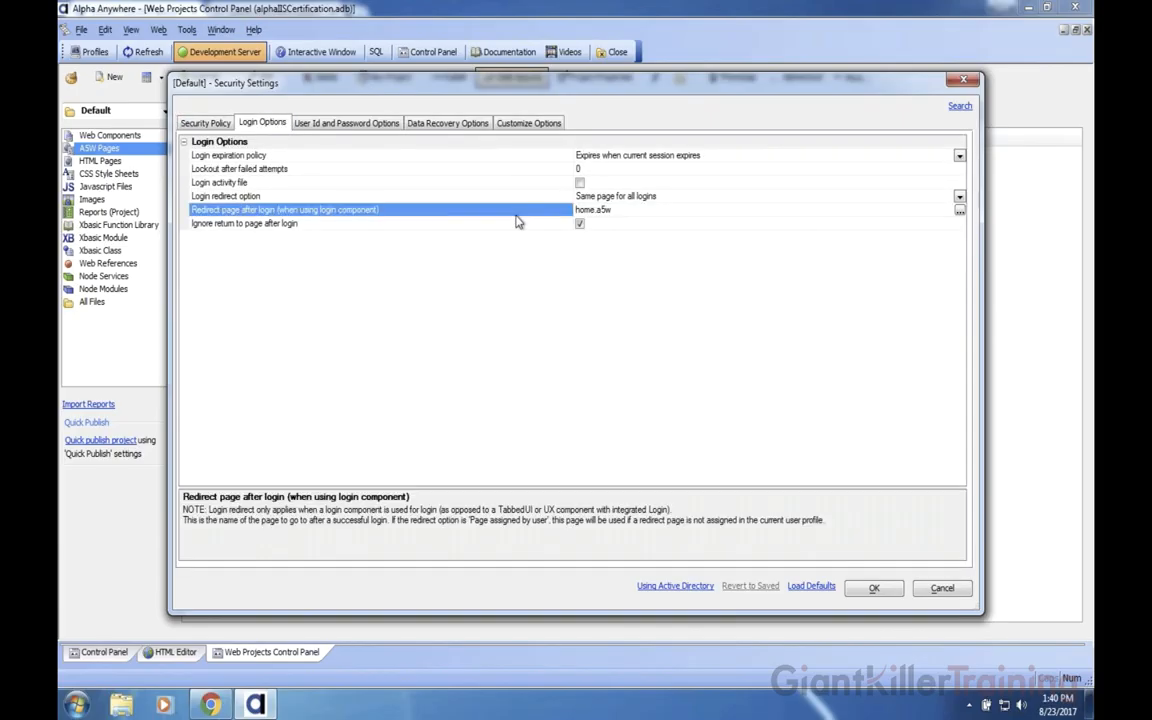
left_click(350, 122)
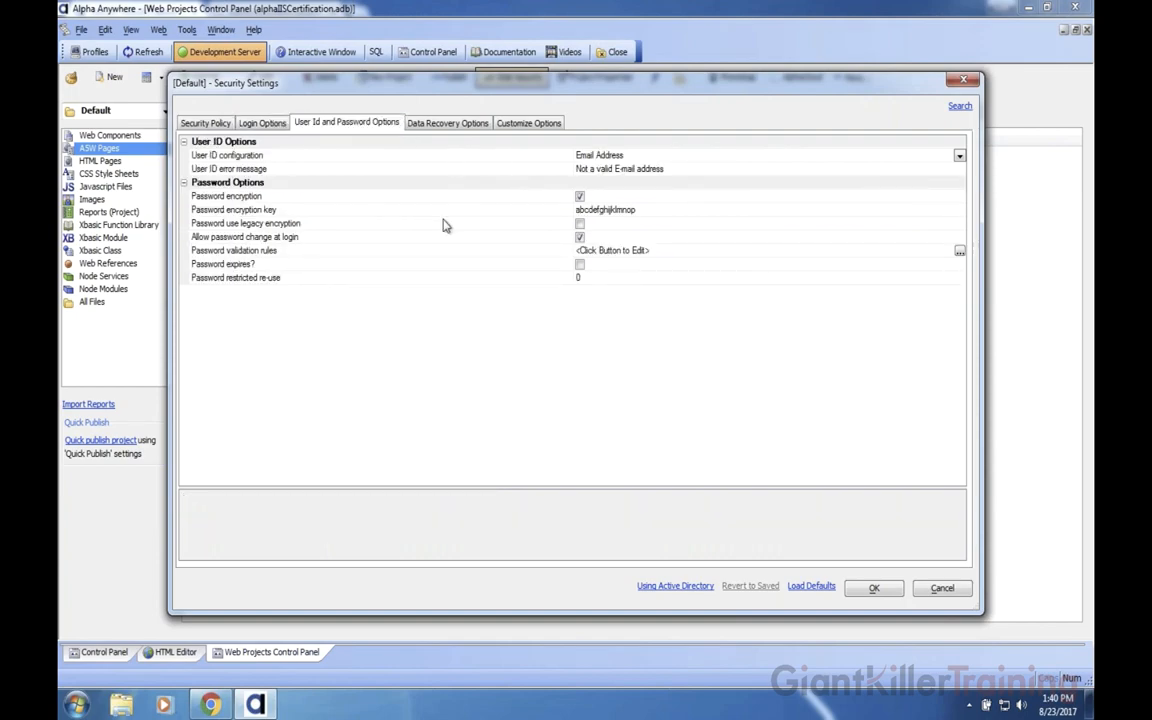
left_click(445, 123)
left_click(349, 121)
left_click(922, 592)
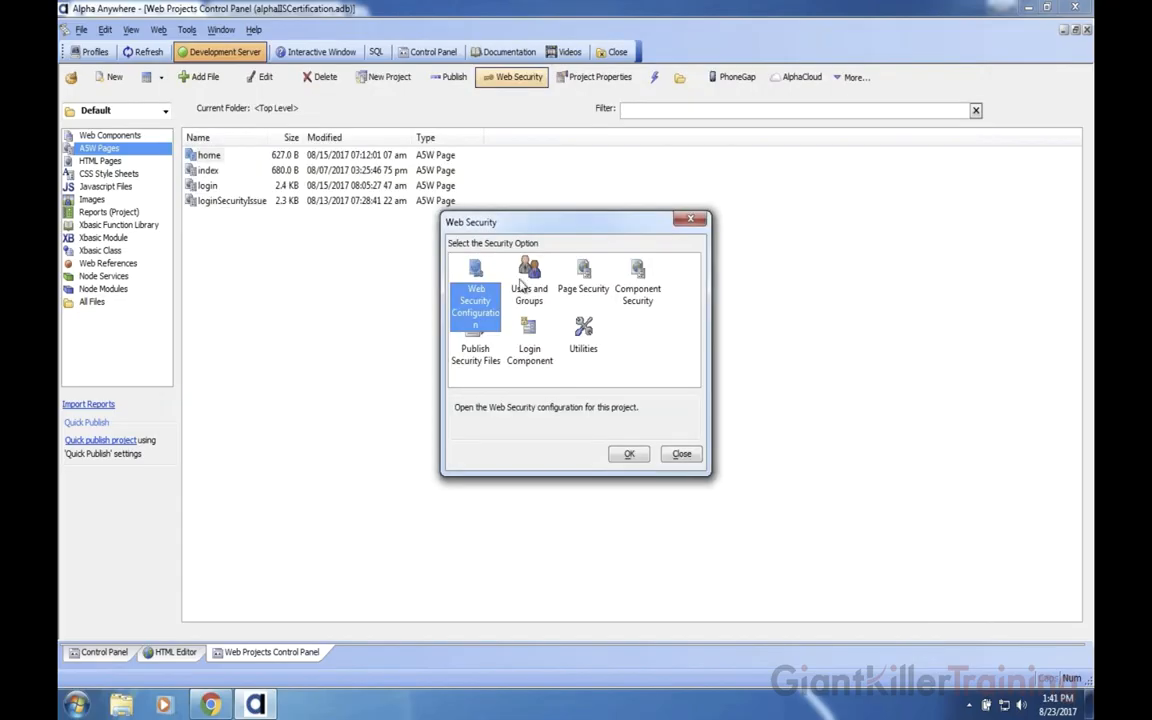
- Review the project's web users and groups, and close the Web Security dialogs without changes
double_click(527, 272)
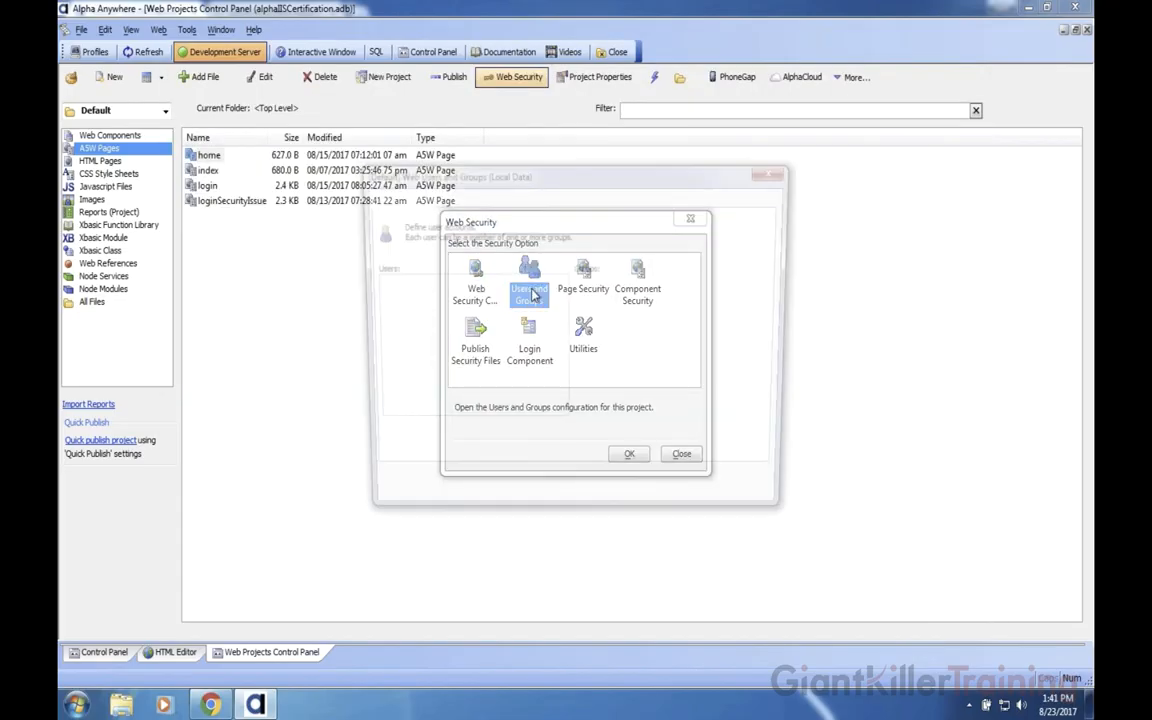
left_click(434, 286)
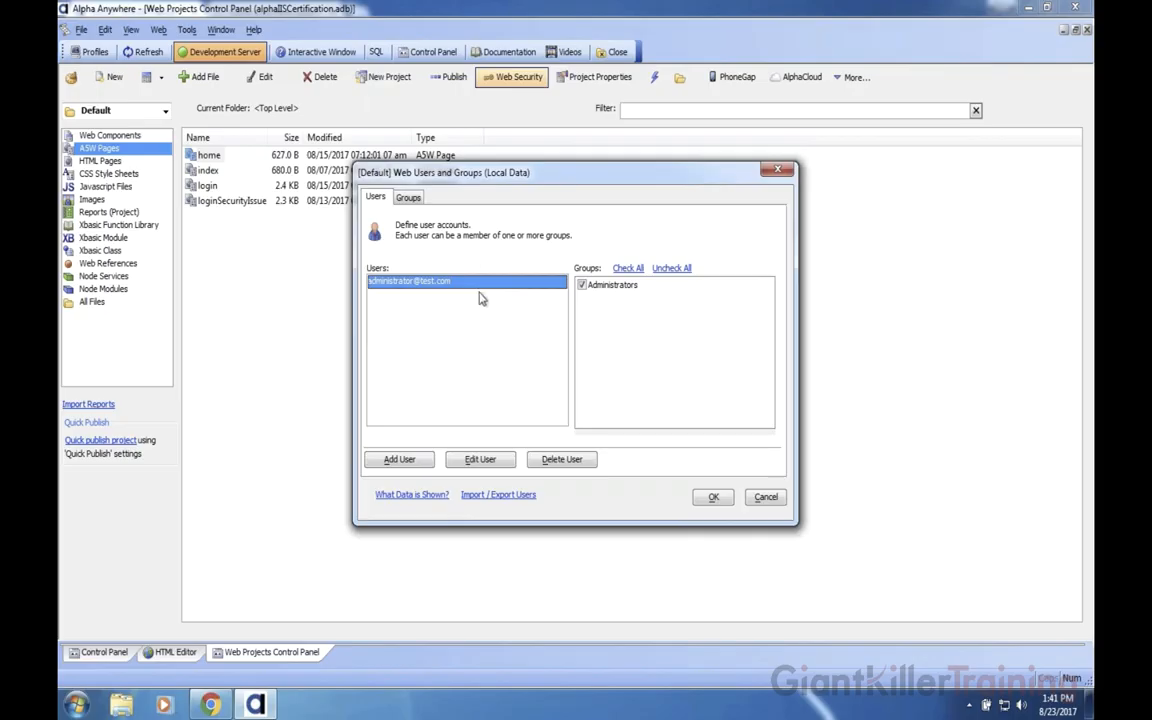
left_click(407, 197)
left_click(373, 196)
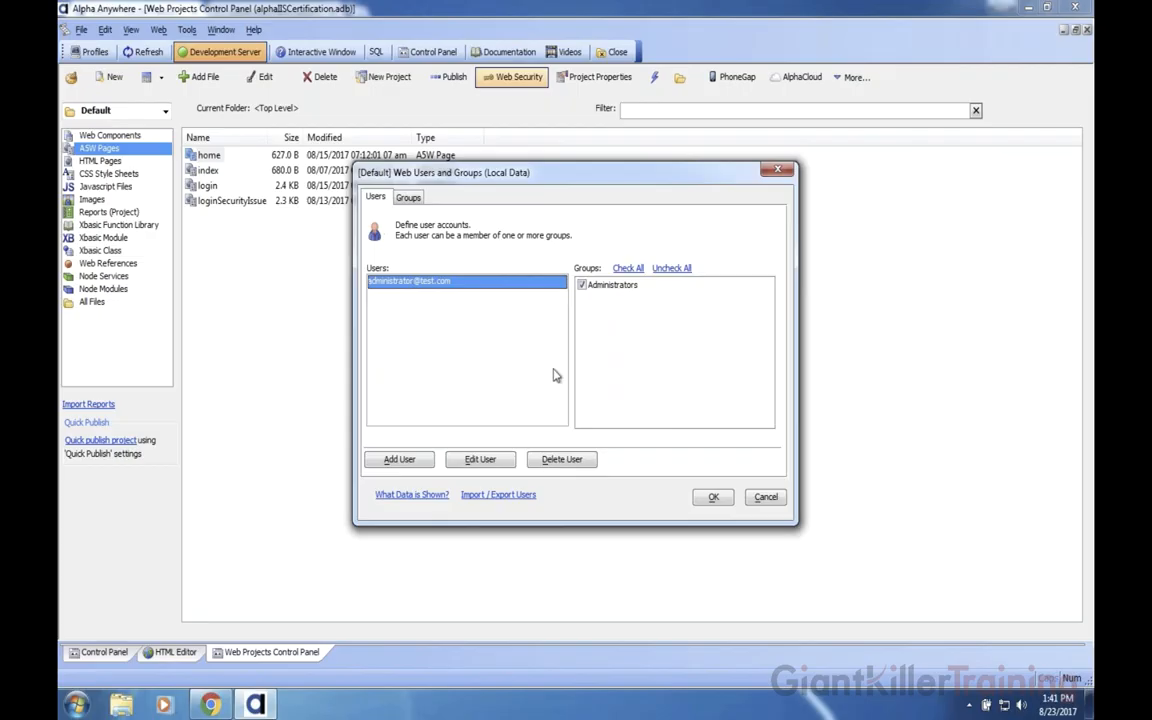
left_click(765, 498)
left_click(681, 455)
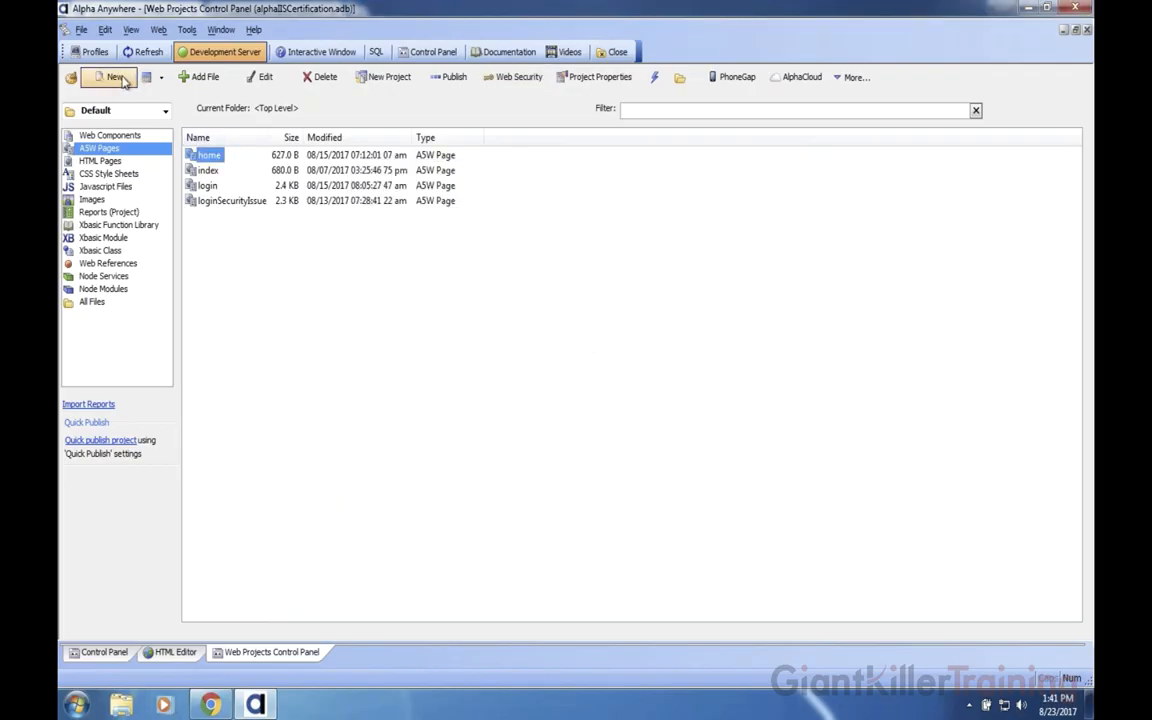
- Open the Alpha IIS Certification Server profile and review its Publish to IIS settings through to the Miscellaneous section
left_click(92, 52)
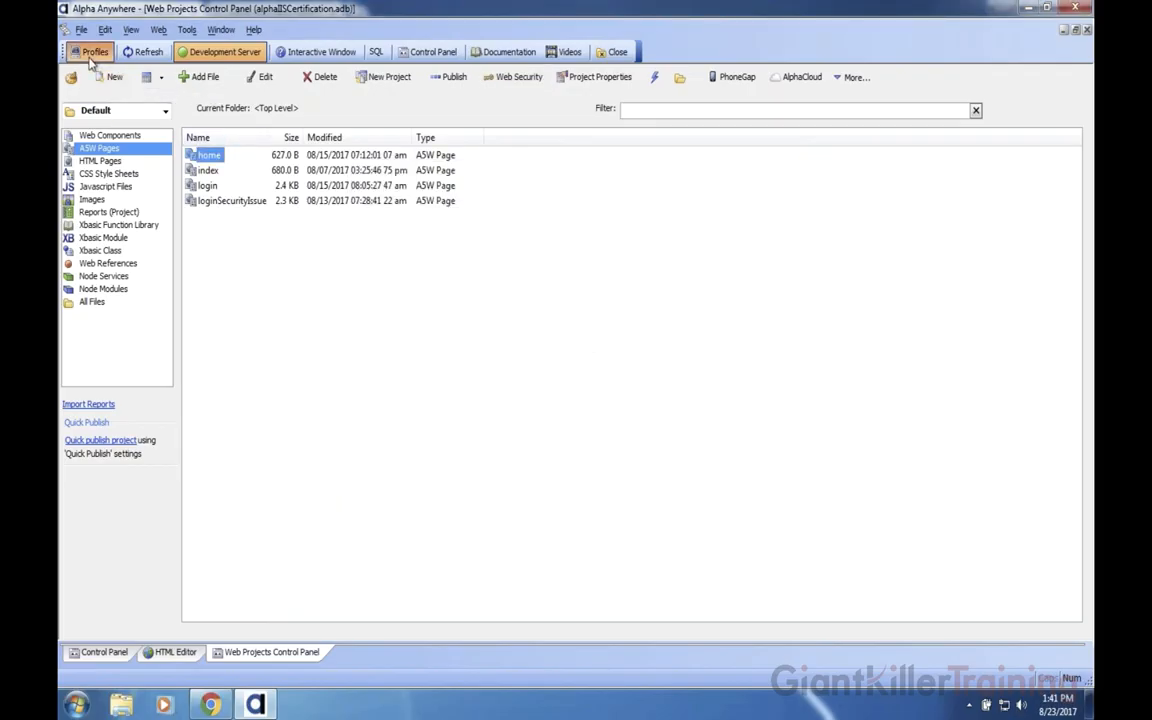
left_click(333, 119)
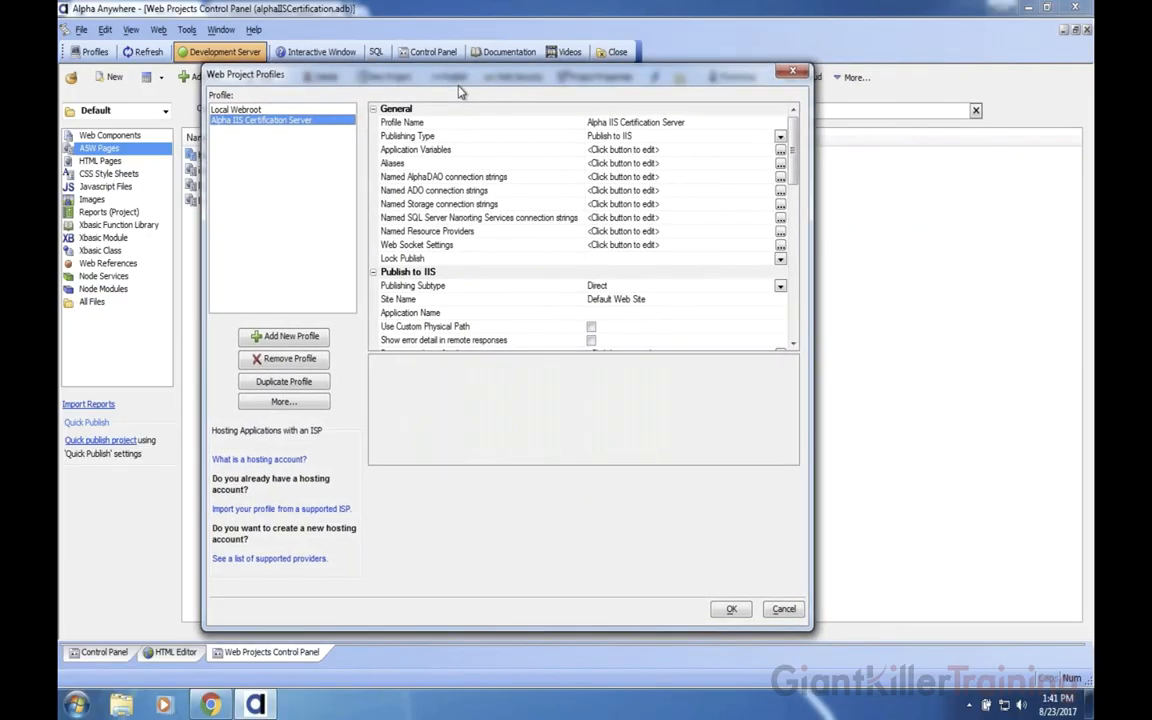
left_click_drag(746, 169, 735, 202)
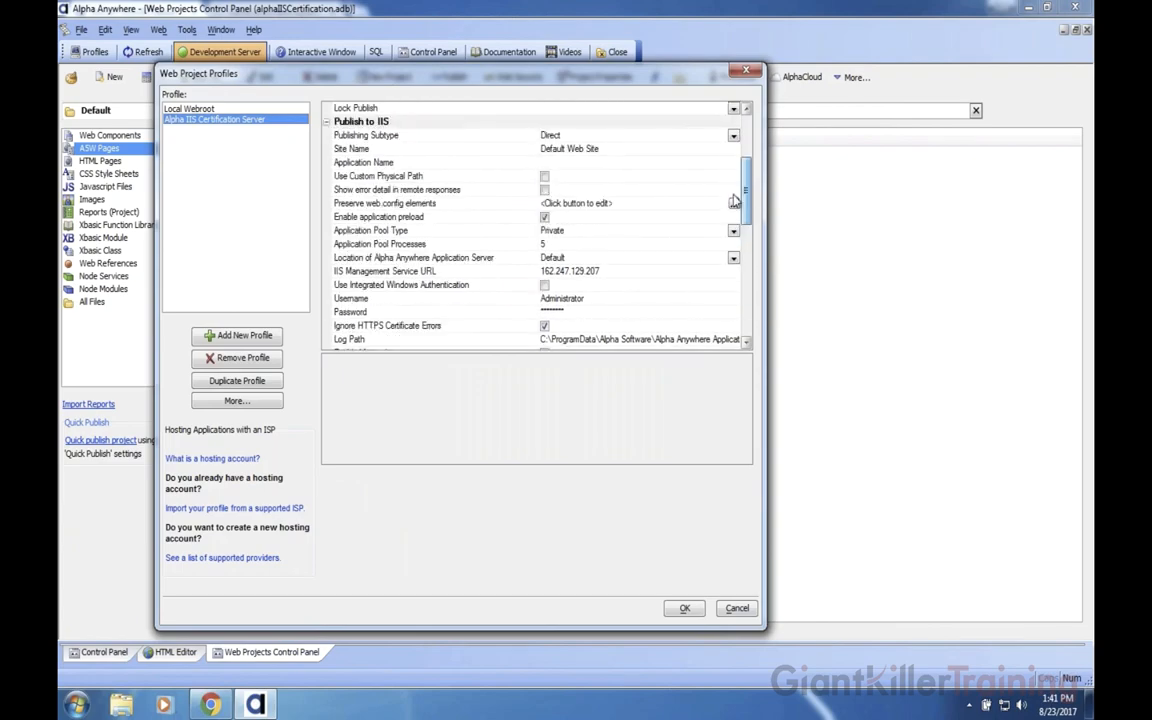
left_click(513, 273)
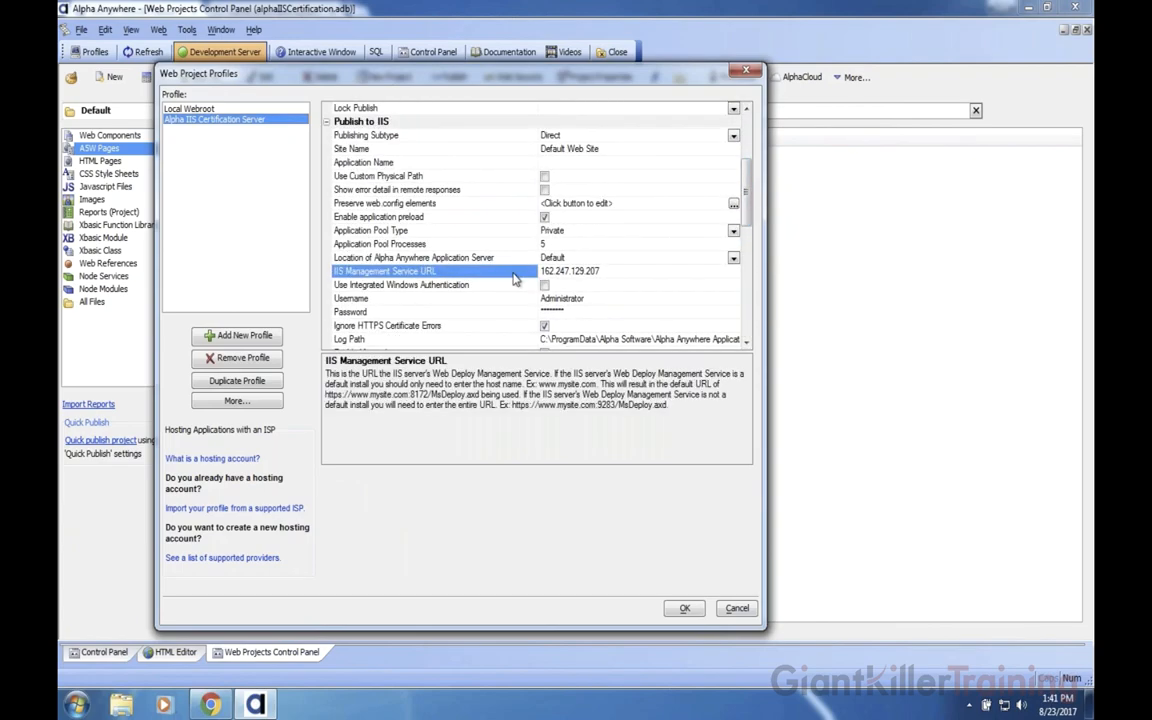
left_click_drag(749, 220, 749, 330)
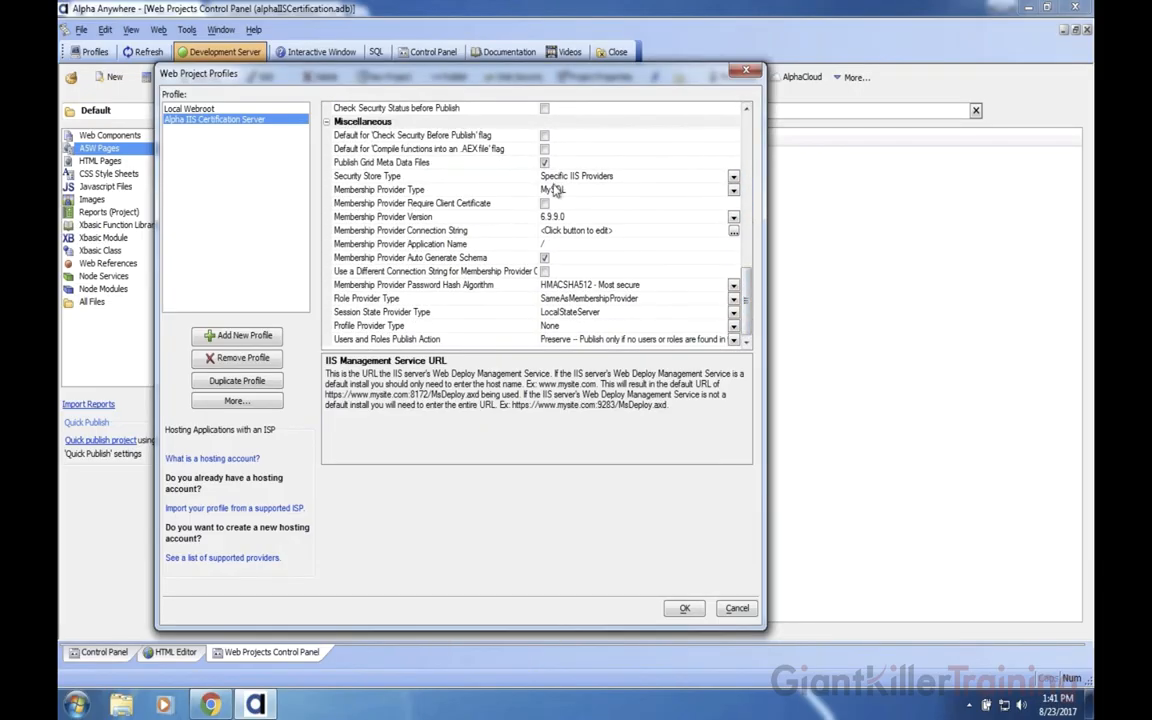
- Try web.config (for testing only) as the profile's Security Store Type, and switch it back to Specific IIS Providers
left_click(350, 175)
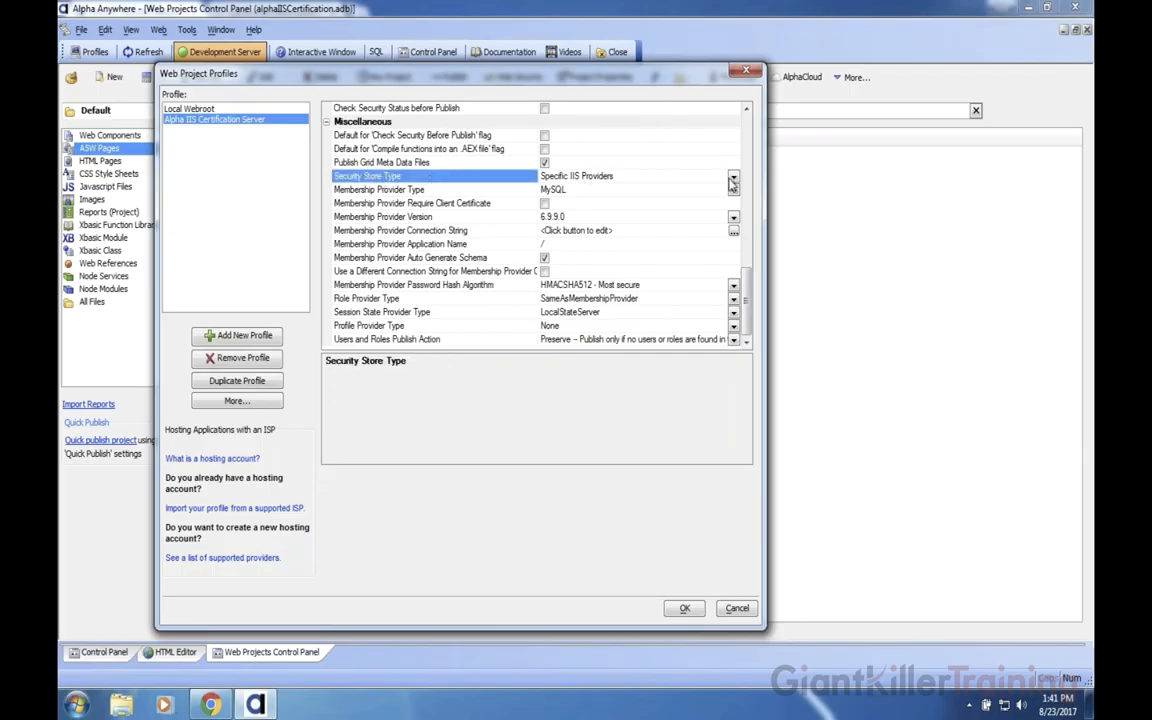
left_click(660, 170)
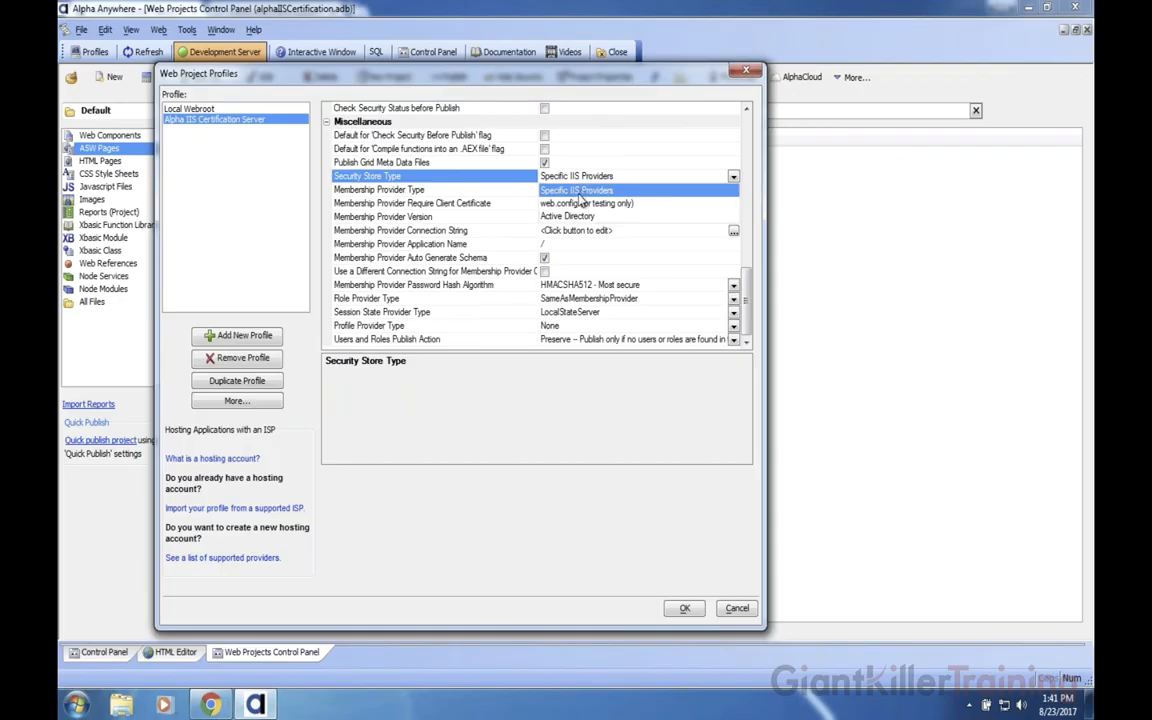
left_click(520, 203)
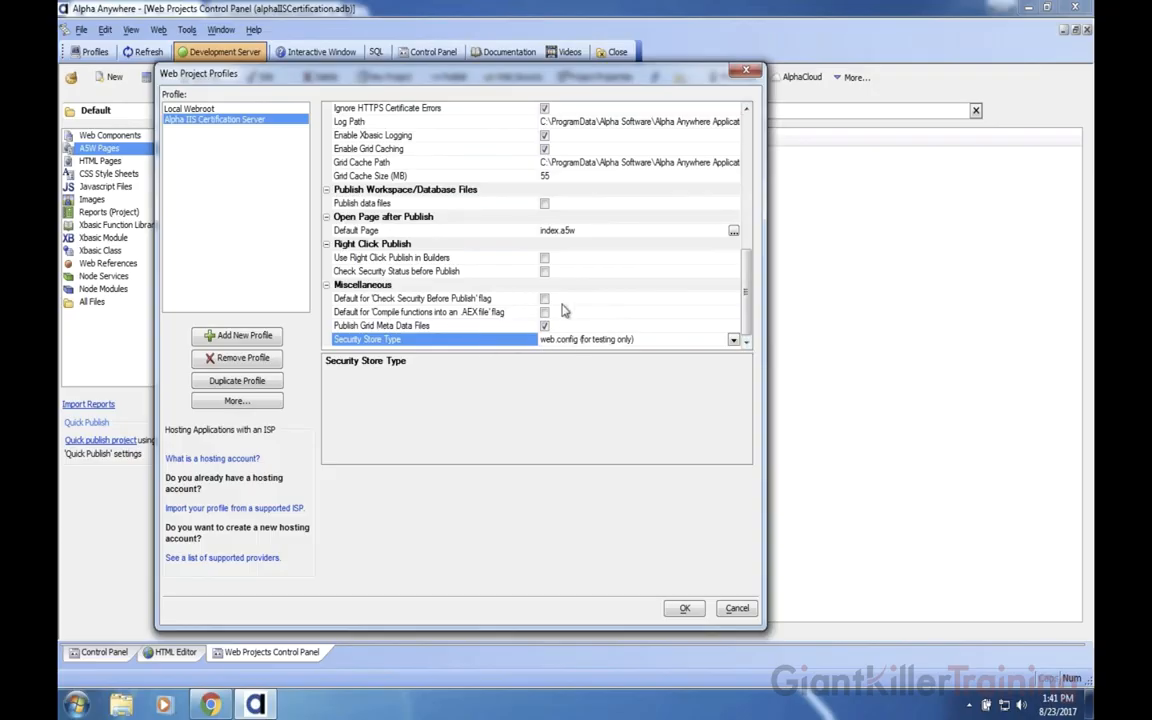
left_click(733, 340)
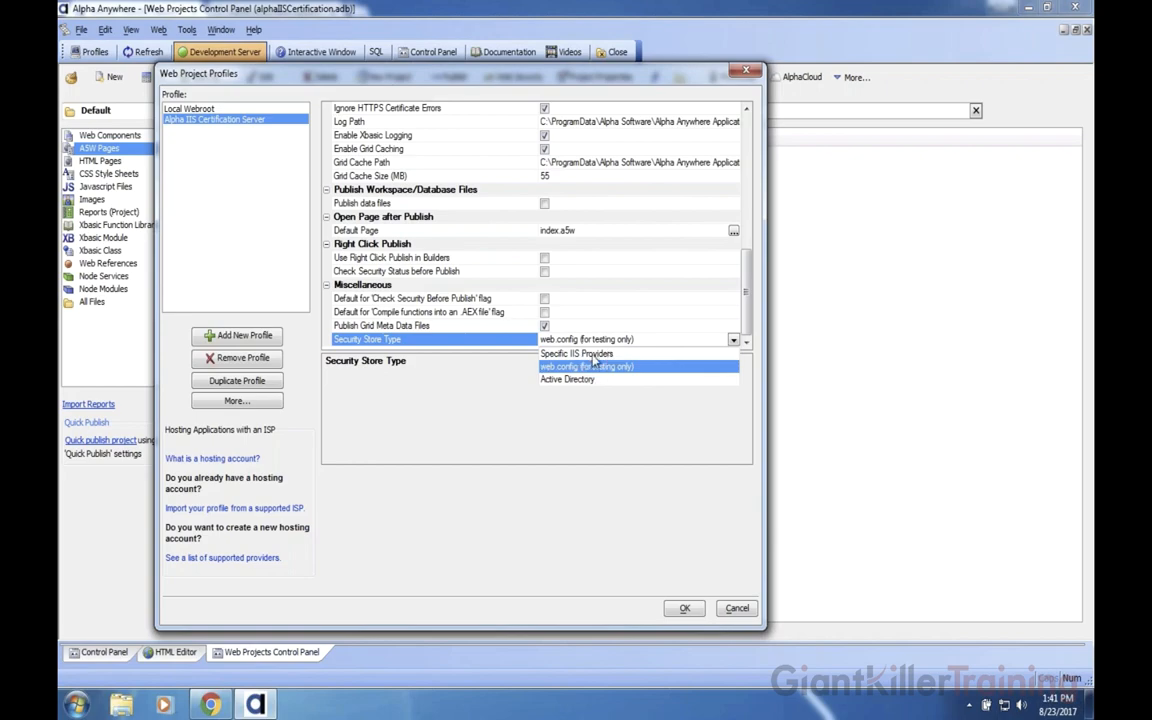
left_click(594, 355)
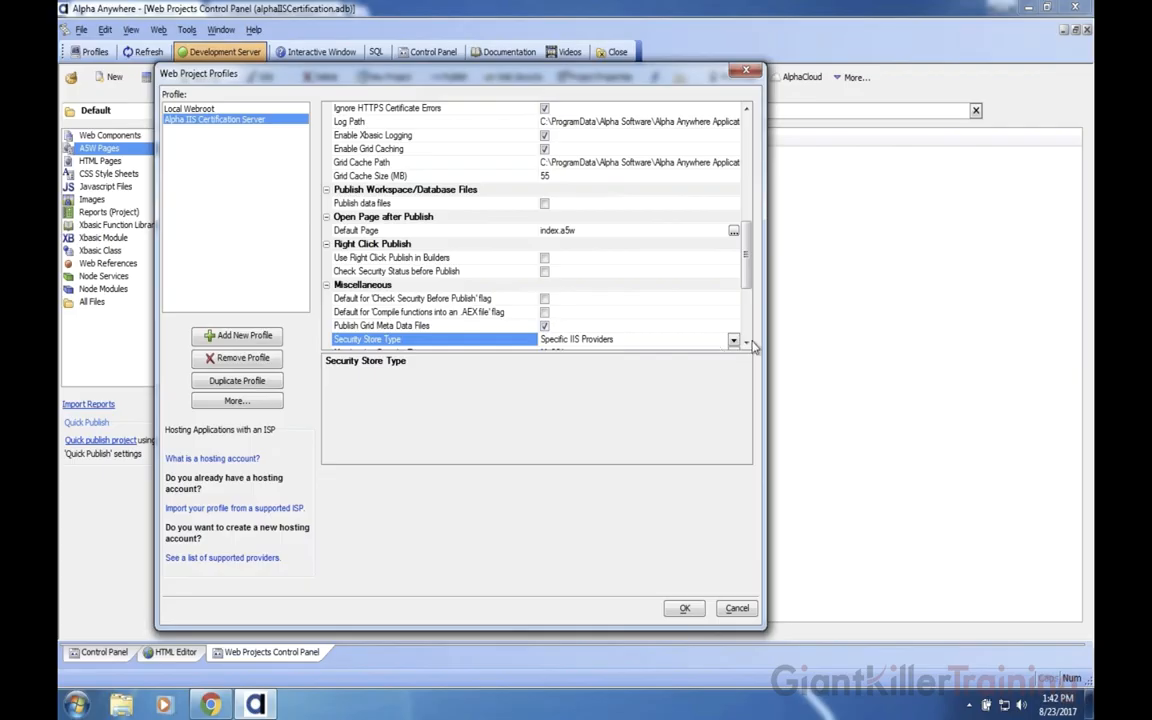
- Set the profile's Security Store Type to web.config (for testing only) and save the profile
scroll(682, 312, "down", 4)
left_click(734, 178)
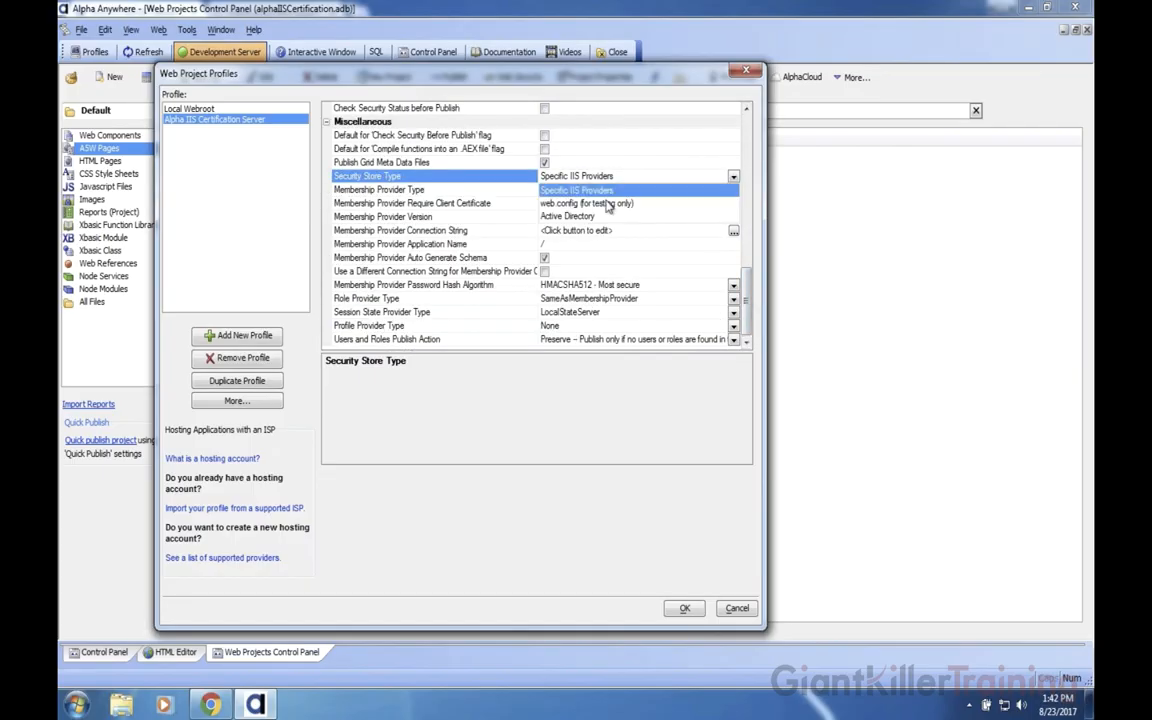
left_click(585, 203)
left_click(733, 340)
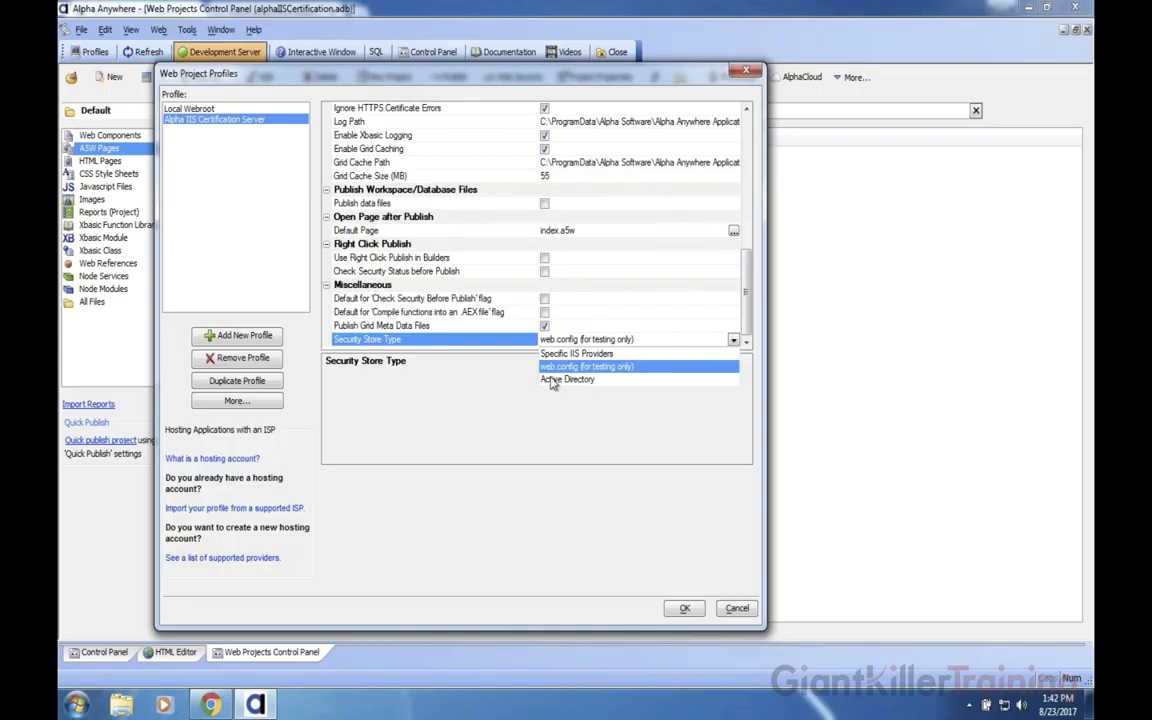
left_click(489, 338)
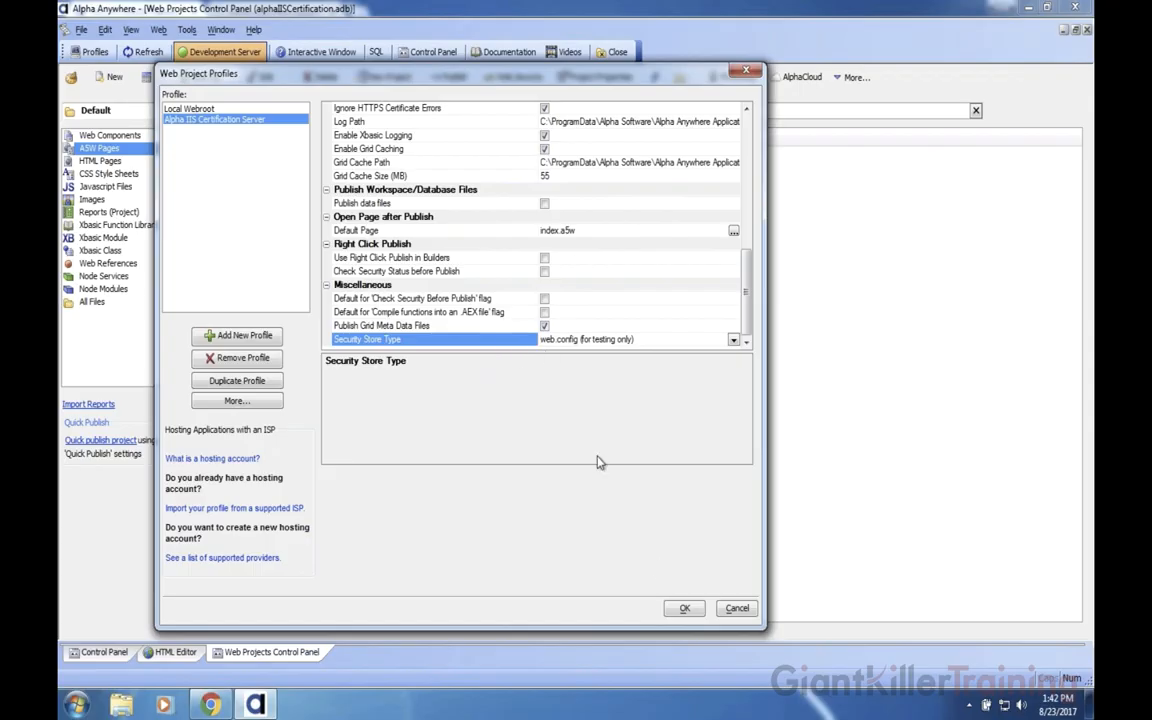
left_click(683, 609)
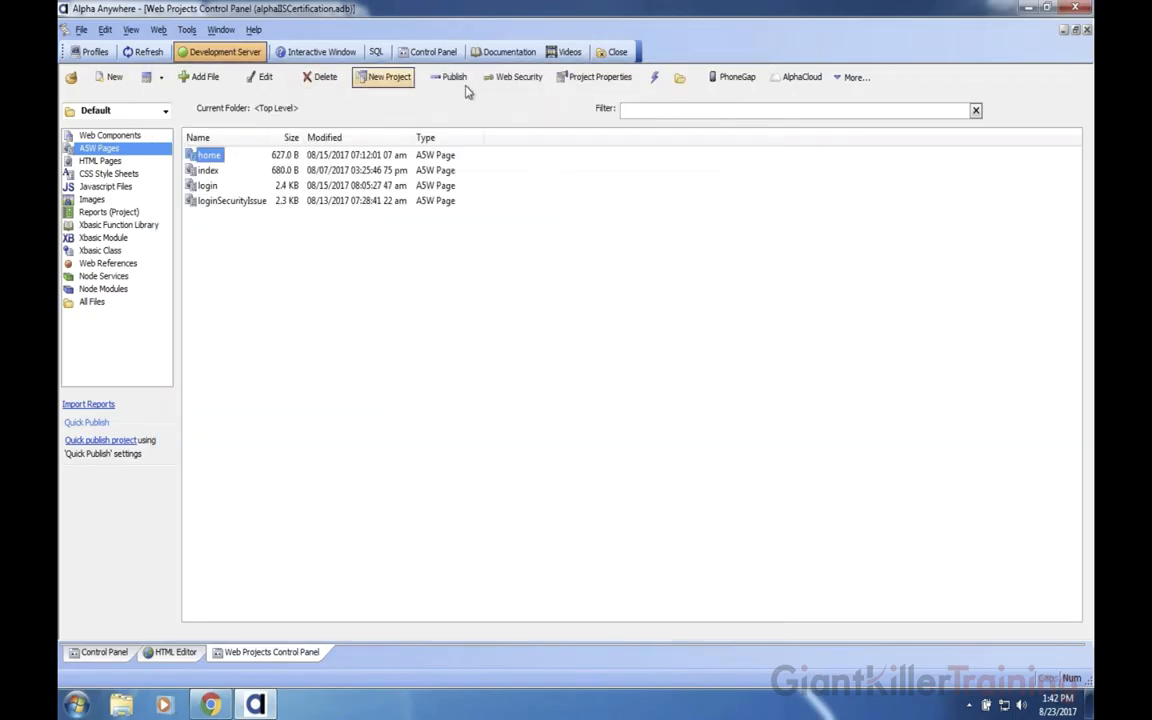
- Publish the project with the Alpha IIS Certification Server profile, and open the default site's login.a5w page in Chrome
left_click(455, 79)
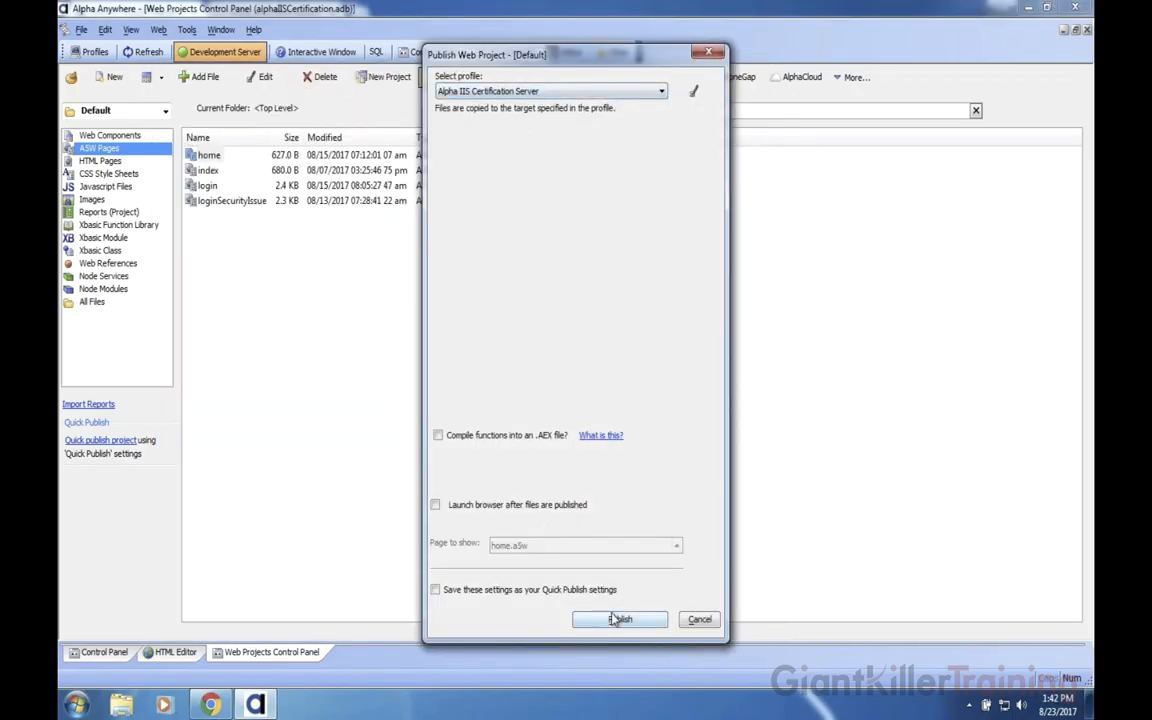
left_click(617, 620)
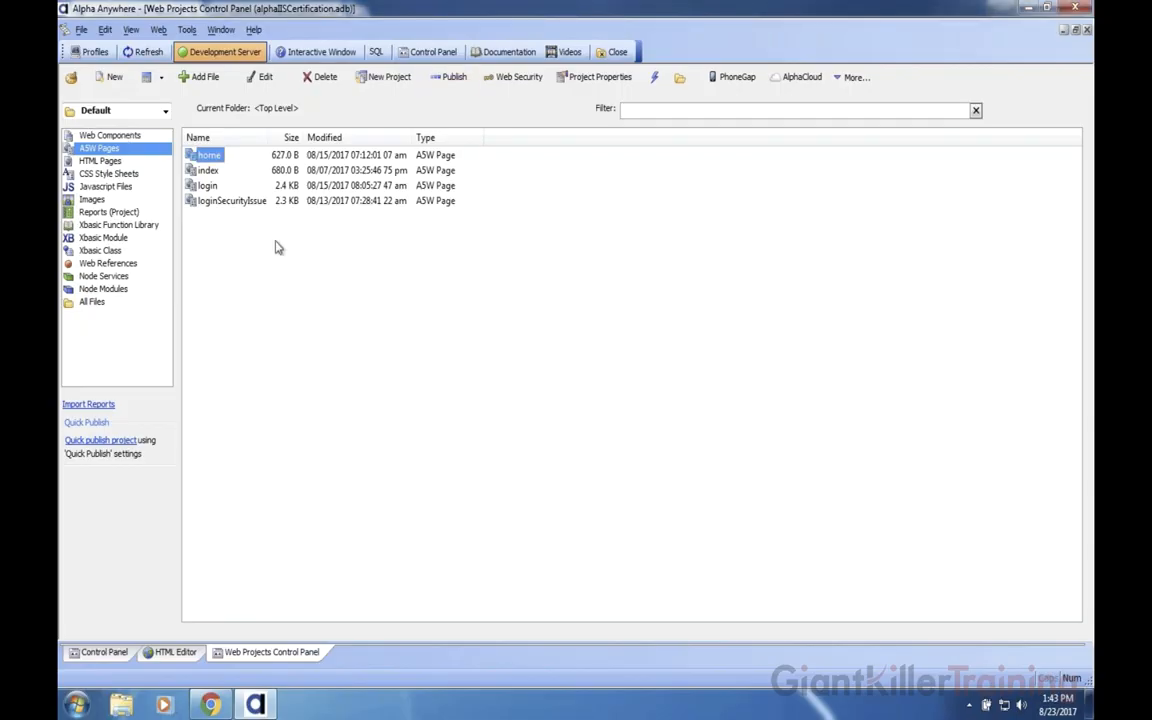
left_click(212, 705)
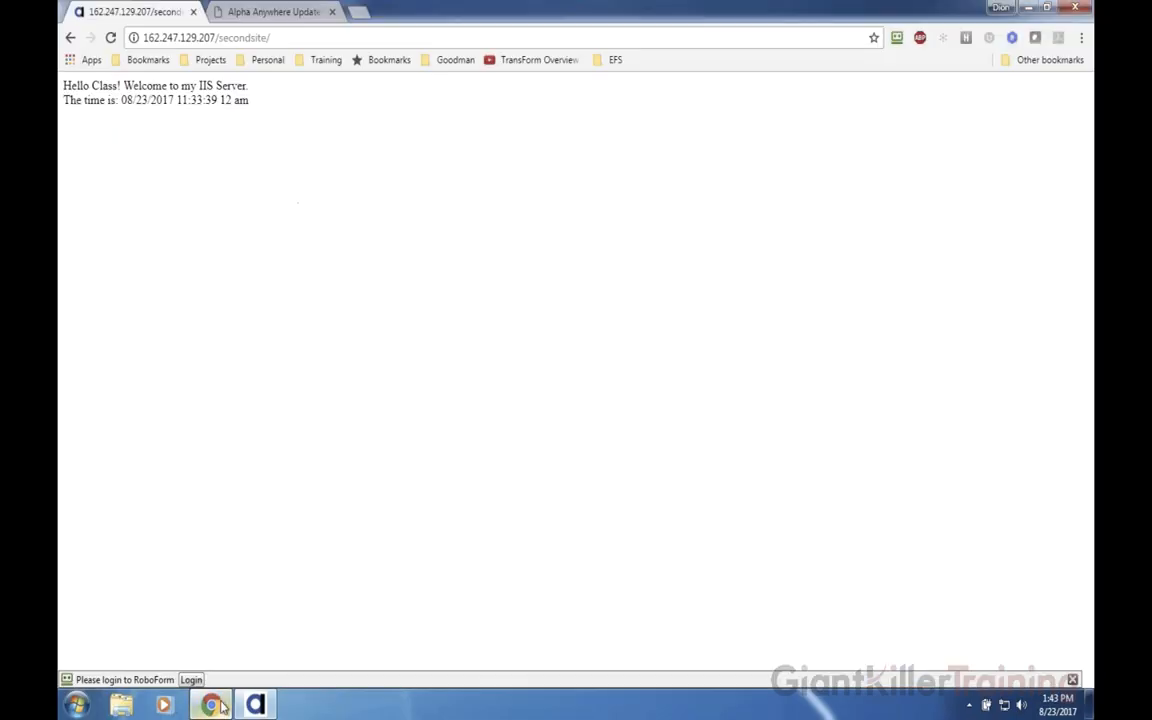
left_click_drag(211, 37, 353, 42)
key("BackSpace")
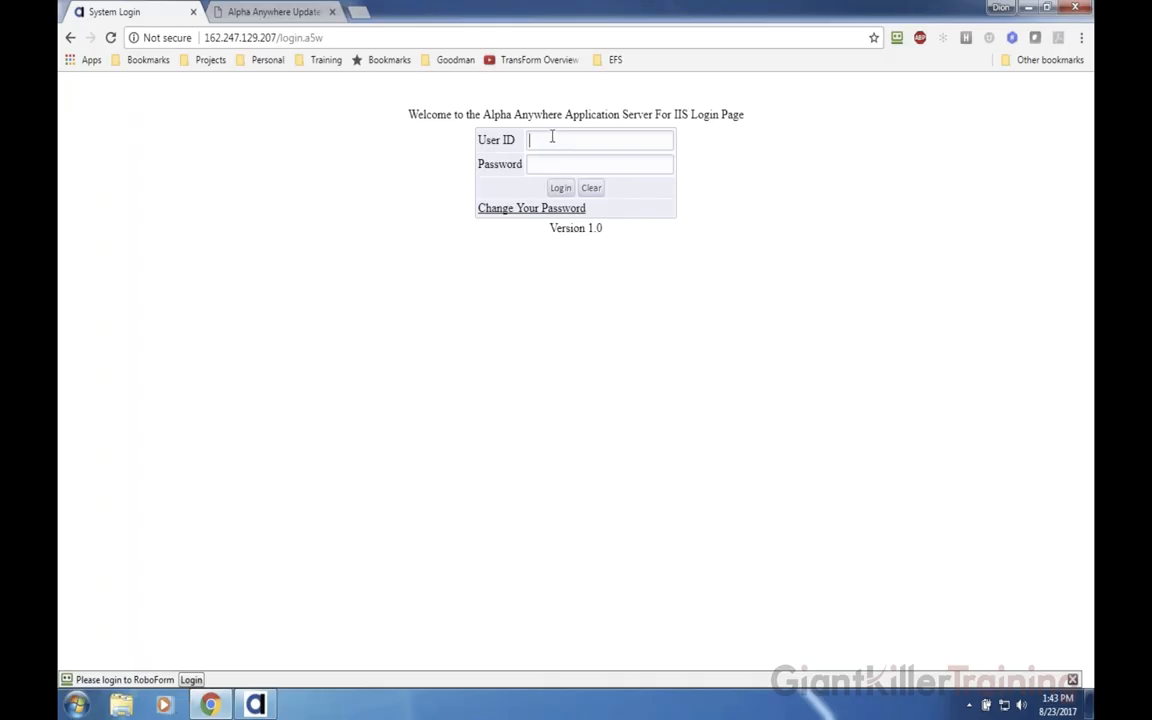
- Try to log in to the published site with the administrator's user ID and account password
type("ator@test.com")
key("Tab")
key("Return")
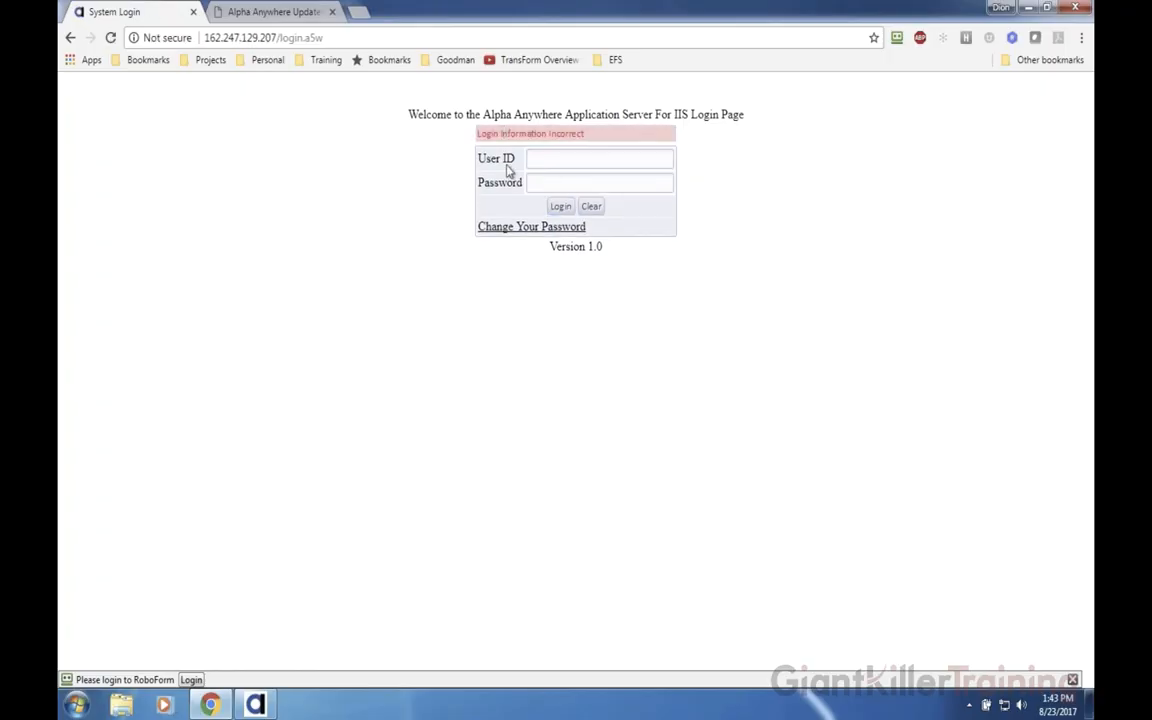
- Log in to the published site with the administrator's user ID and account password, and highlight the home page's welcome text
type("administrator@test.com")
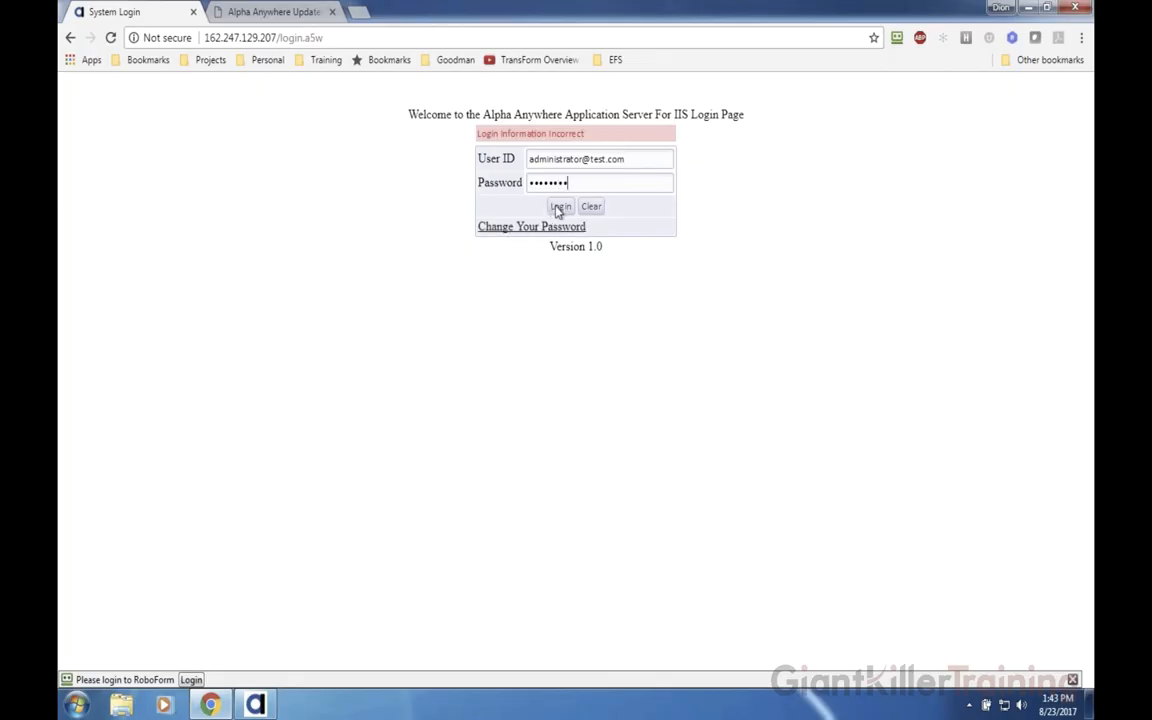
left_click(559, 207)
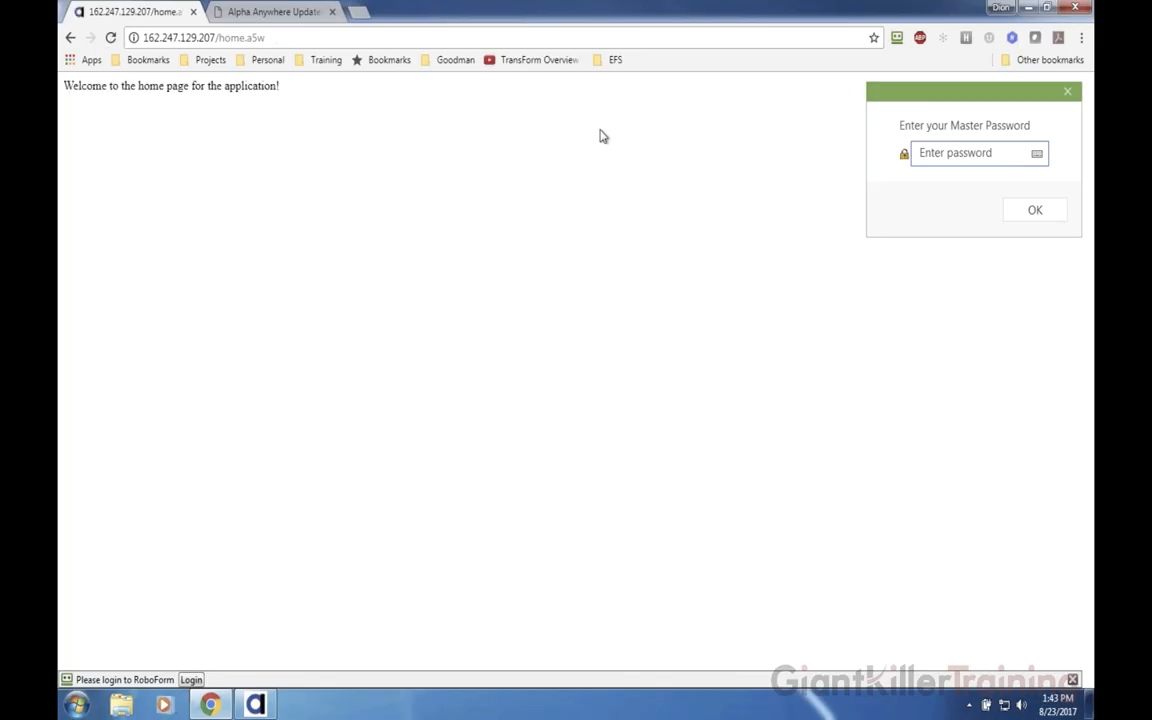
left_click_drag(72, 85, 286, 95)
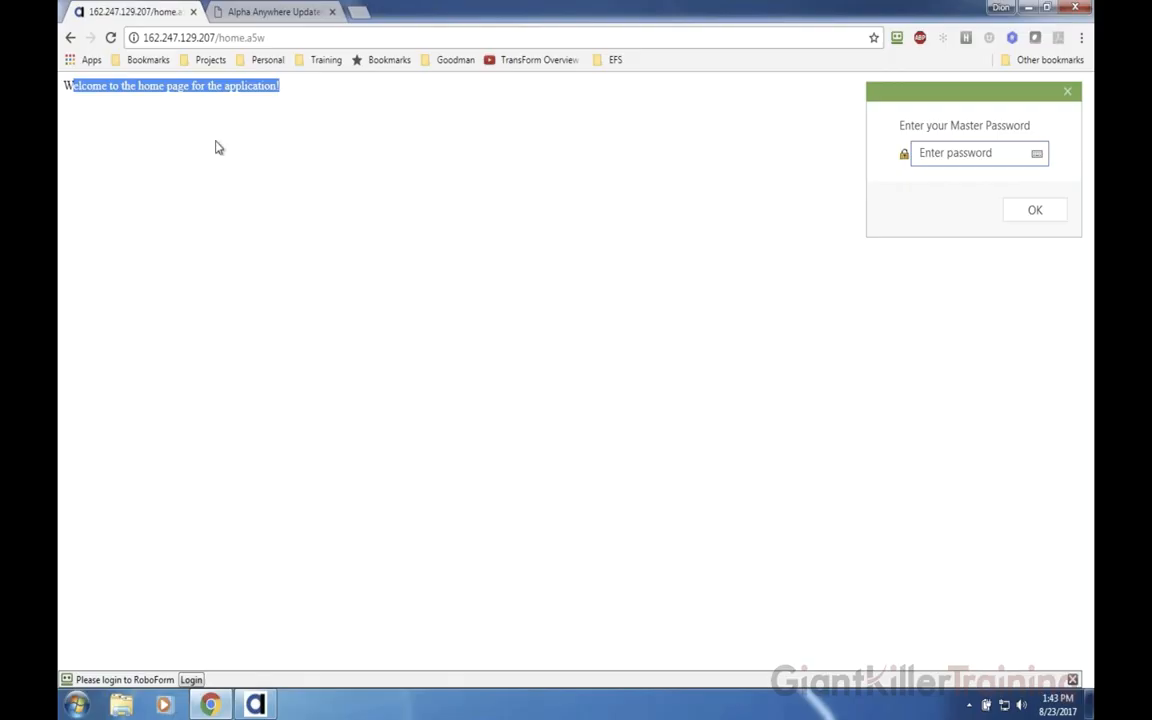
- Switch to the IIS server and explore the Default Web Site's wwwroot folder down to the web.config file
left_click(266, 704)
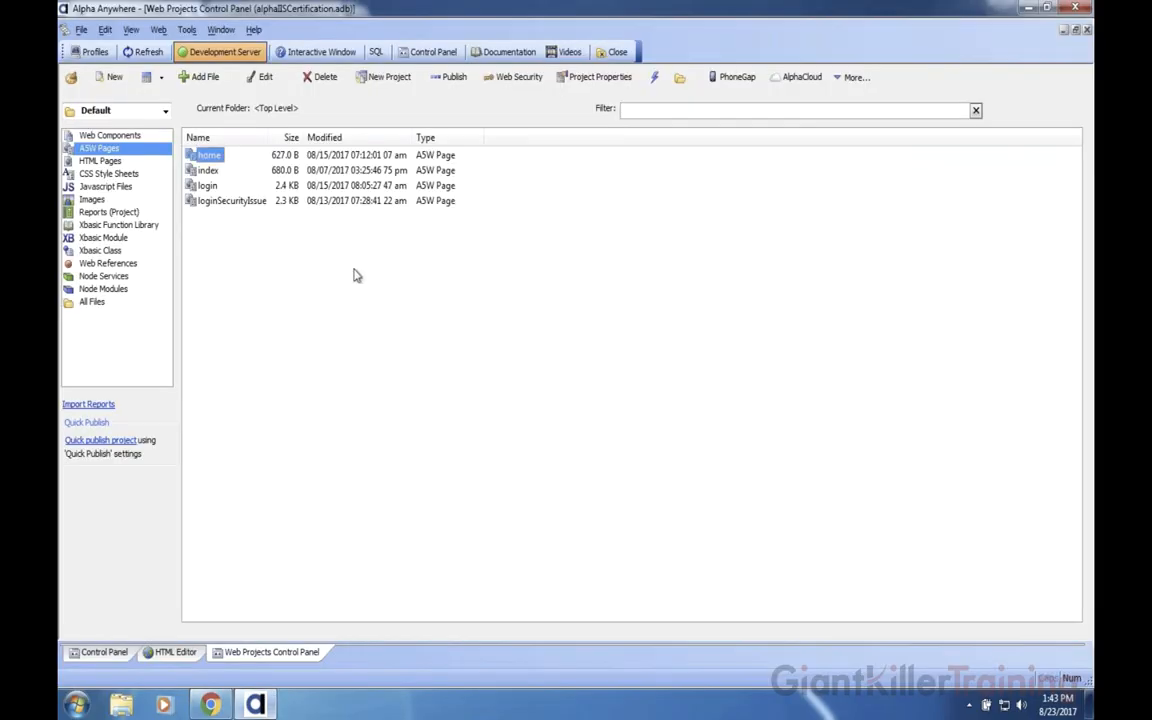
left_click(449, 77)
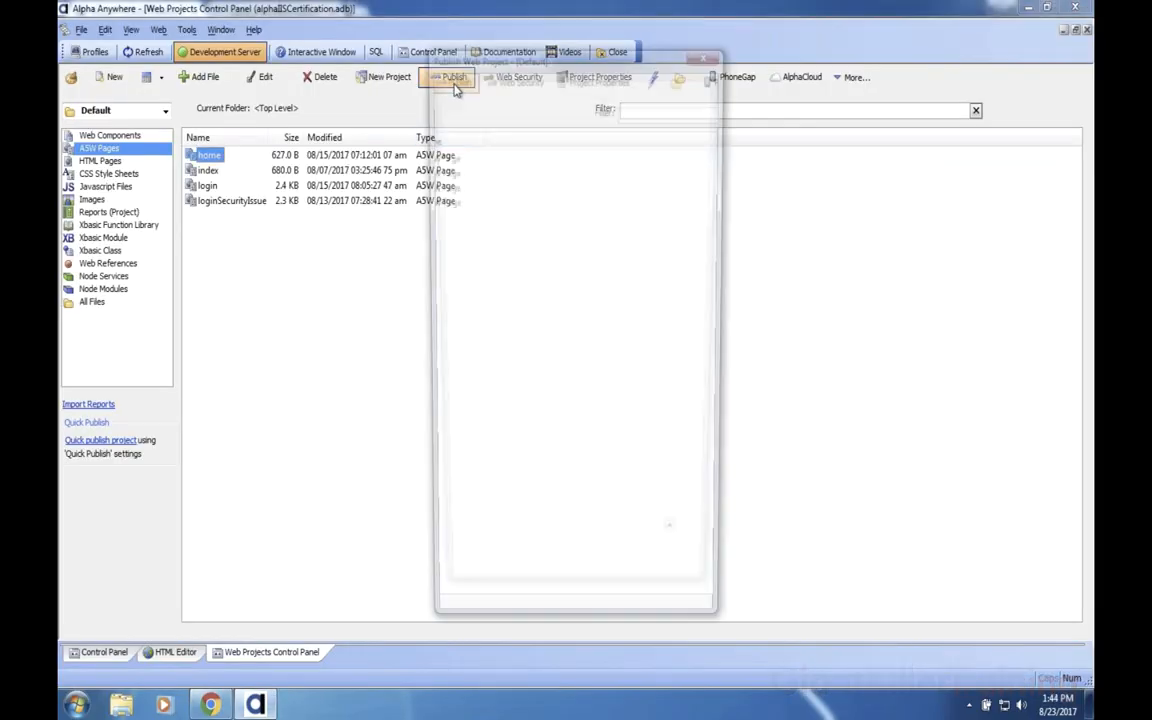
key("ctrl+Left")
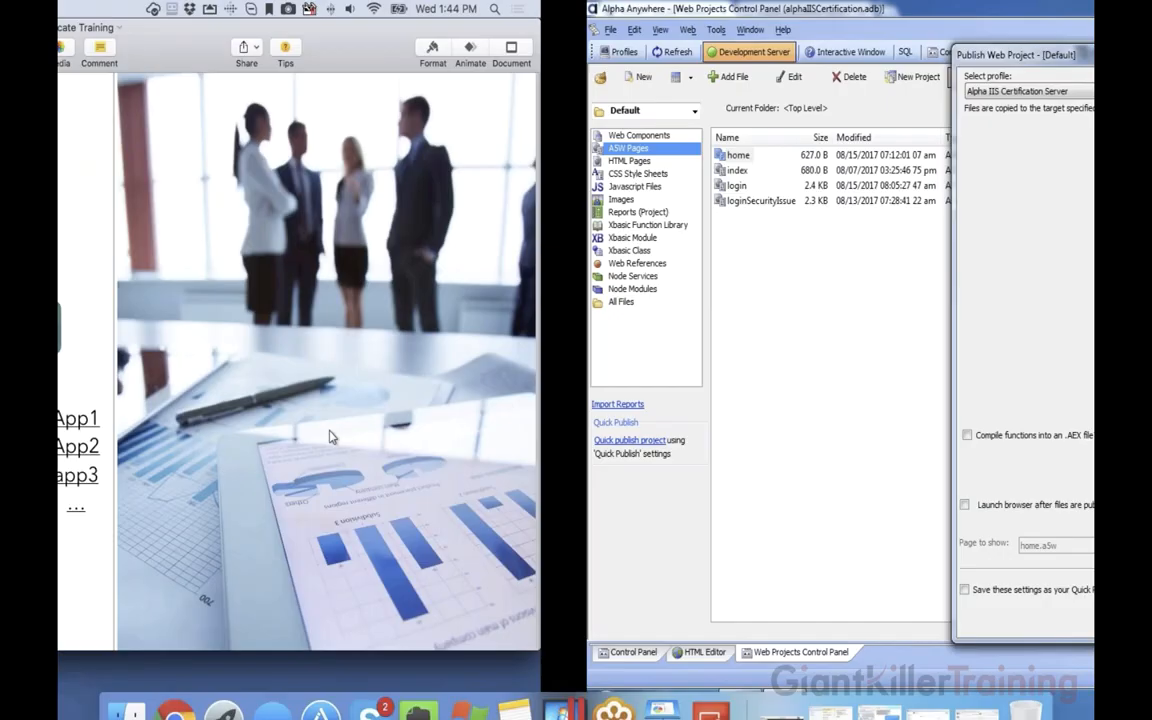
key("ctrl+Right")
key("ctrl+Right")
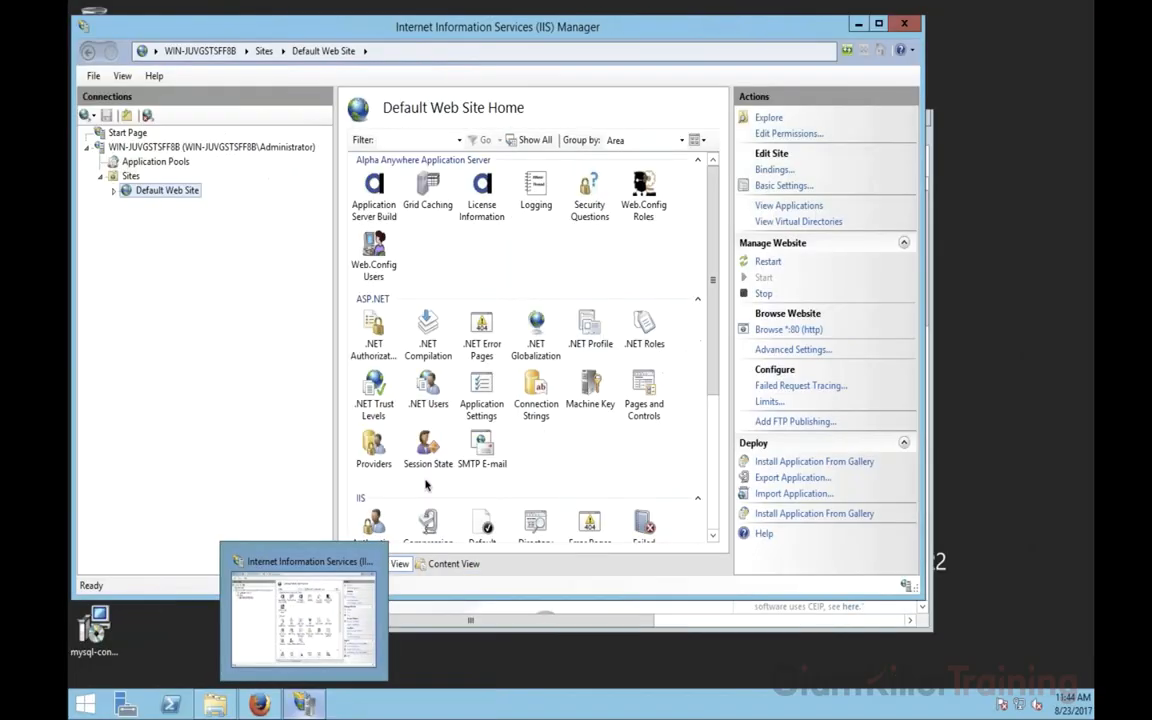
right_click(150, 190)
left_click(207, 200)
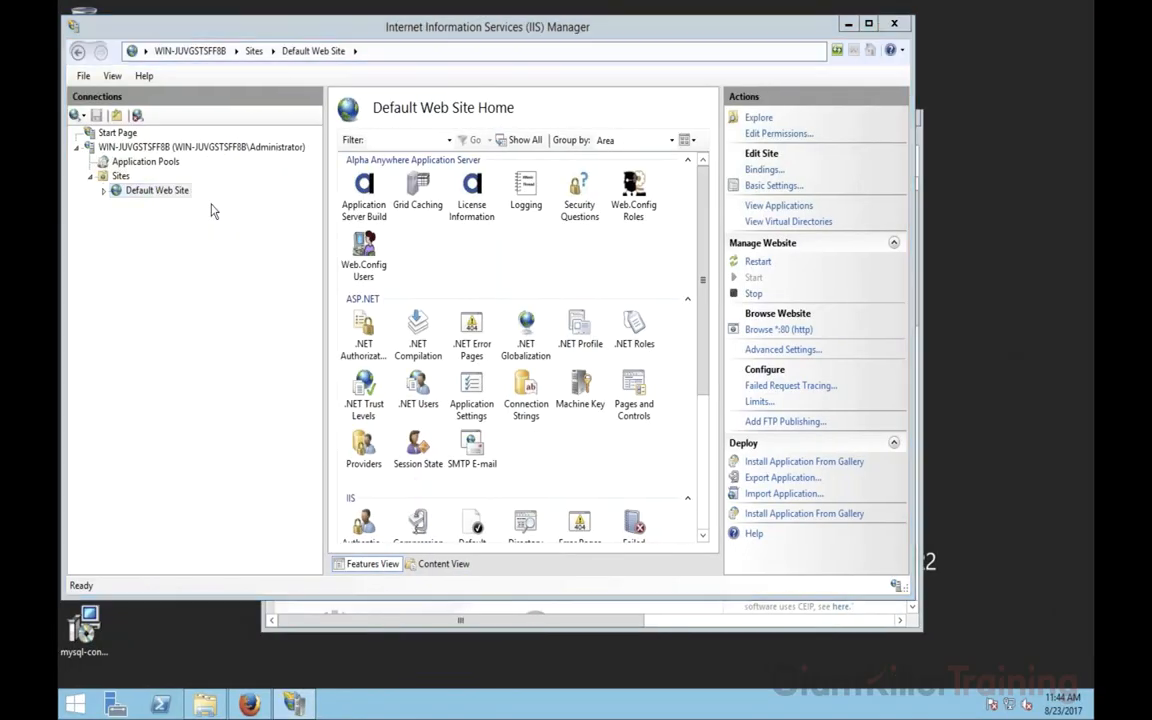
left_click_drag(514, 200, 393, 113)
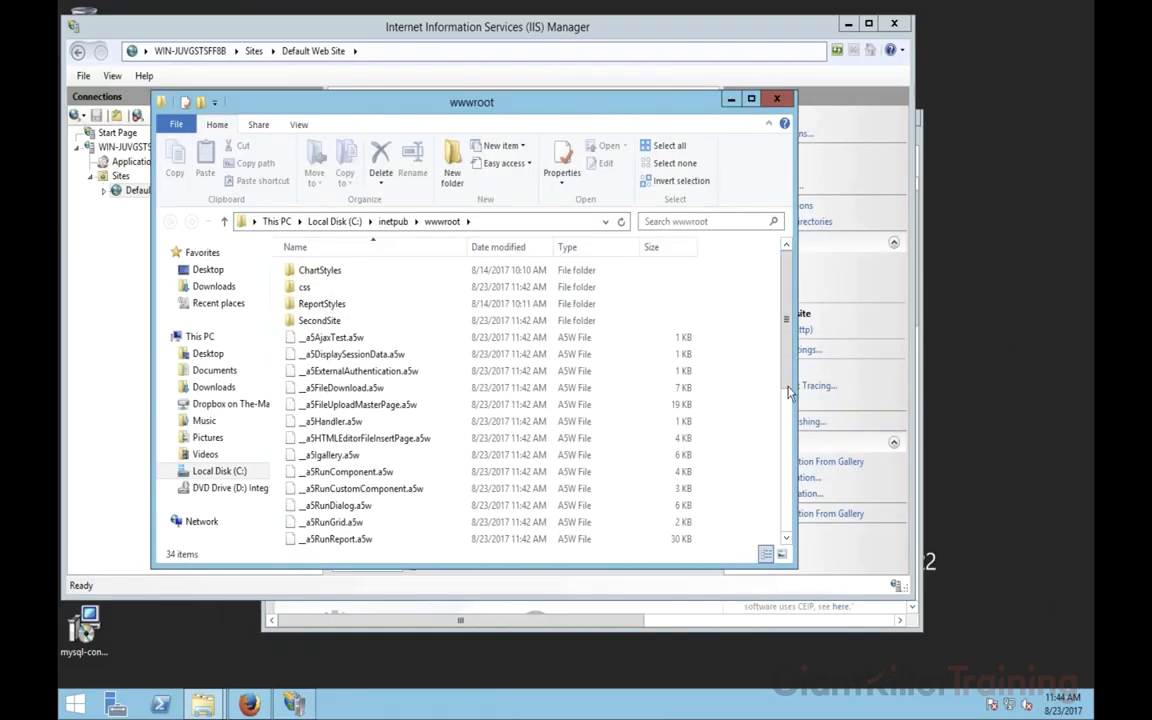
left_click(787, 530)
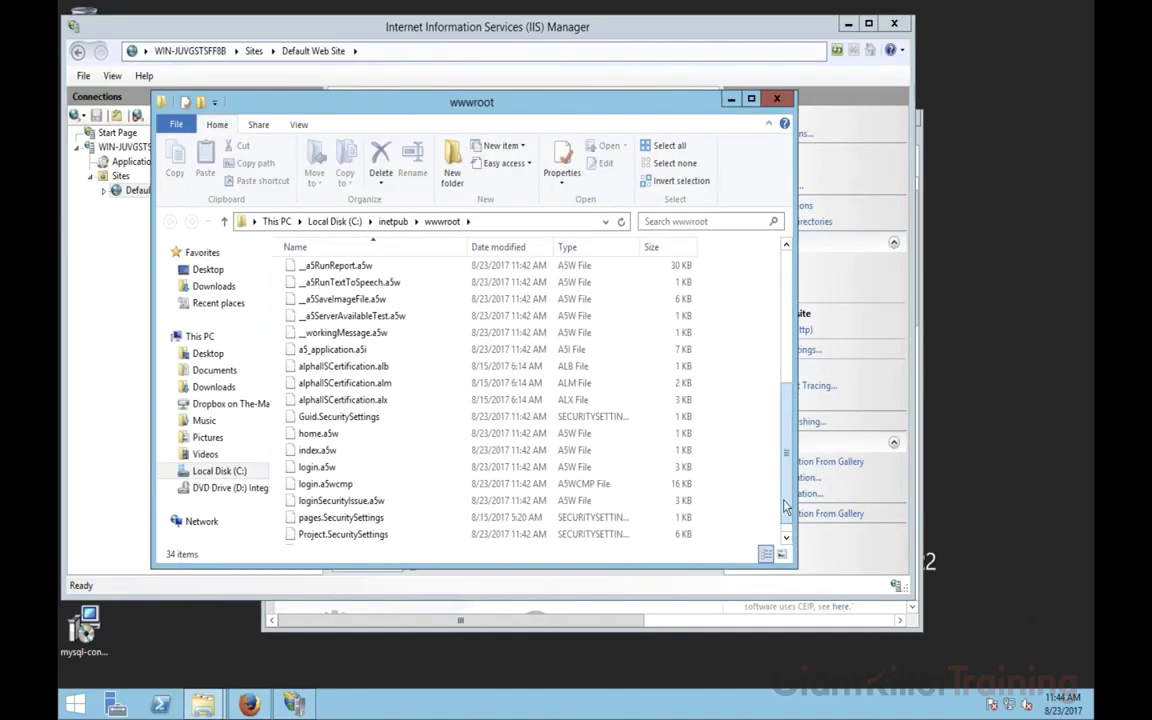
left_click_drag(783, 491, 785, 506)
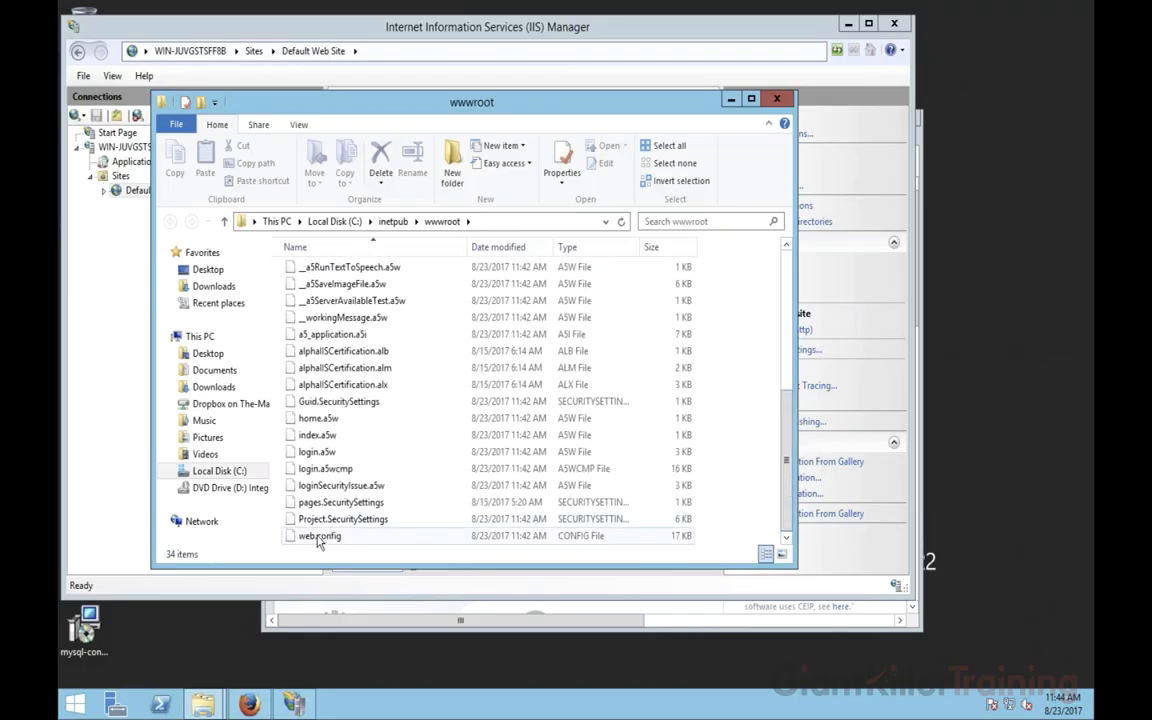
- Open the web.config file from wwwroot in Notepad
left_click(322, 536)
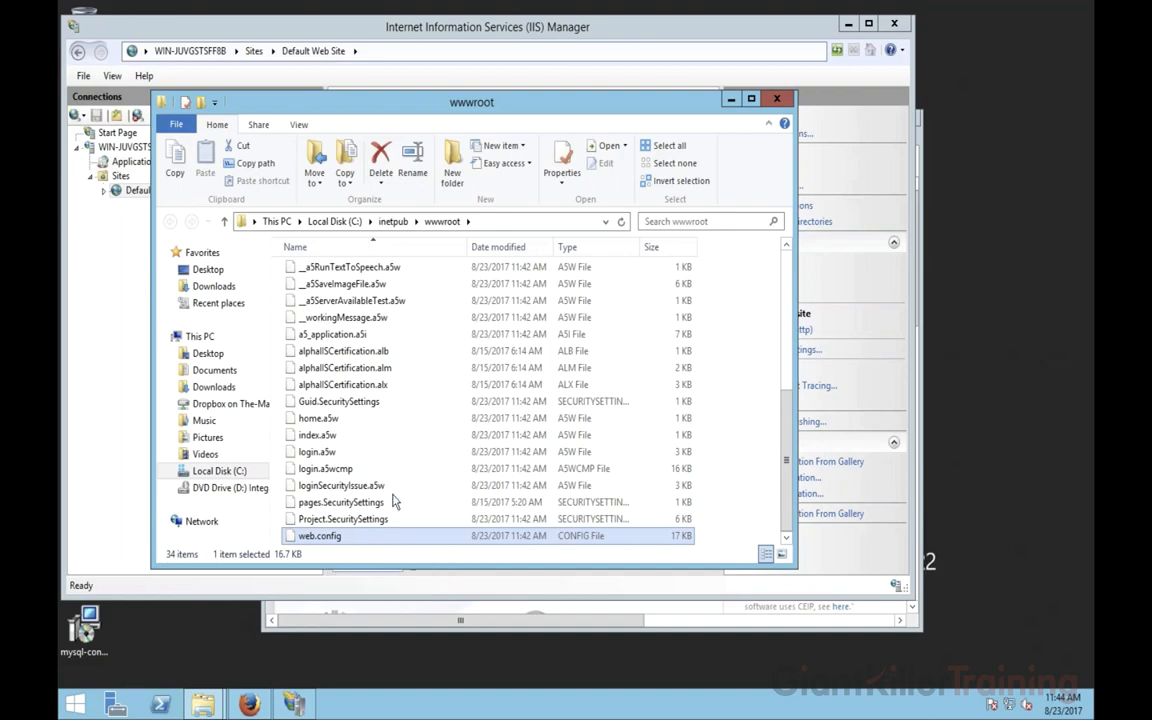
key("Return")
left_click(521, 244)
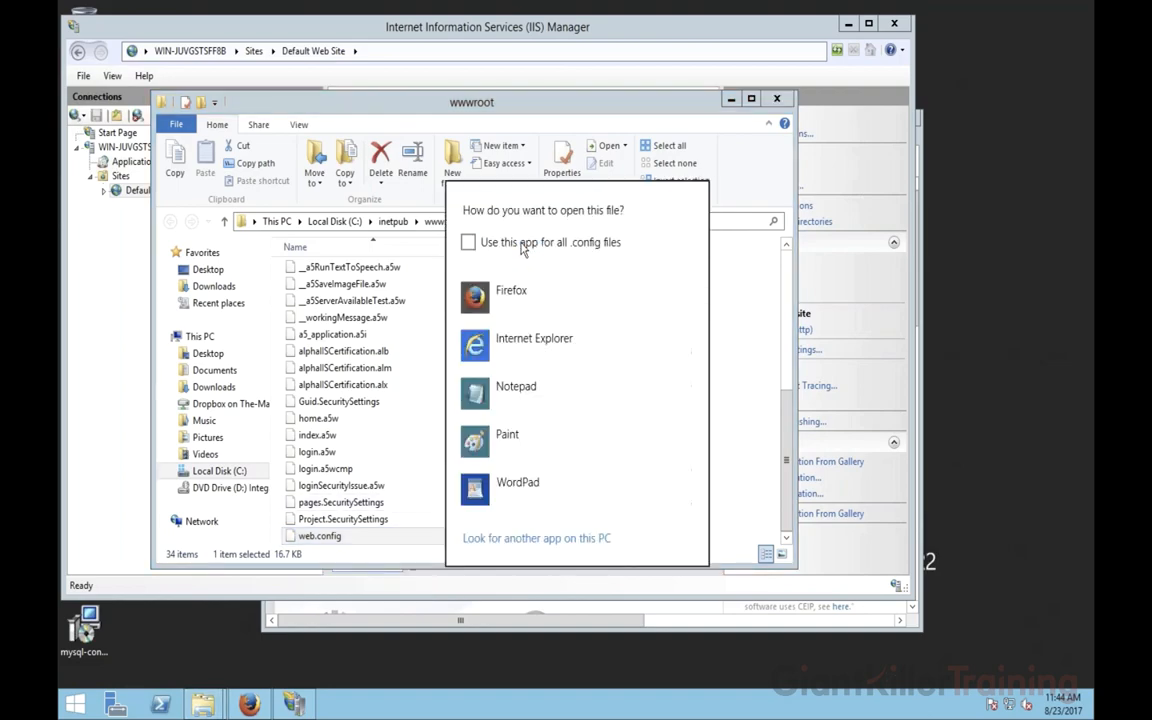
left_click(527, 394)
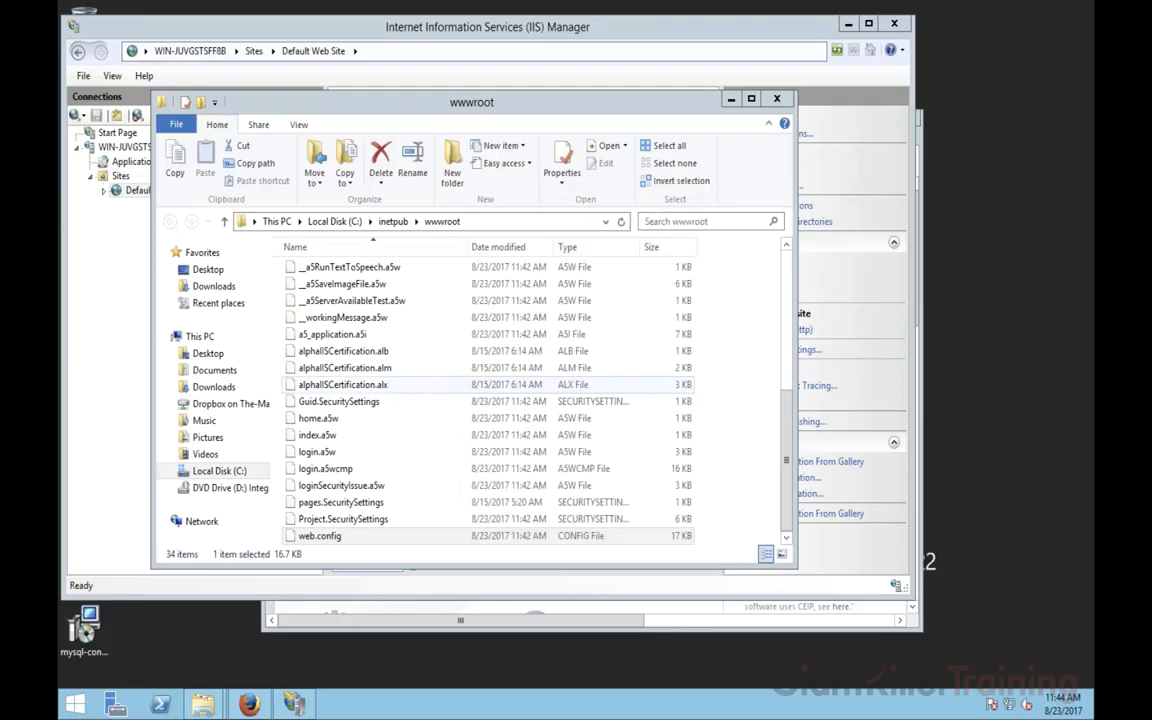
- Examine the forms authentication credentials, membership provider, role manager and location authorization entries in web.config
scroll(469, 351, "down", 7)
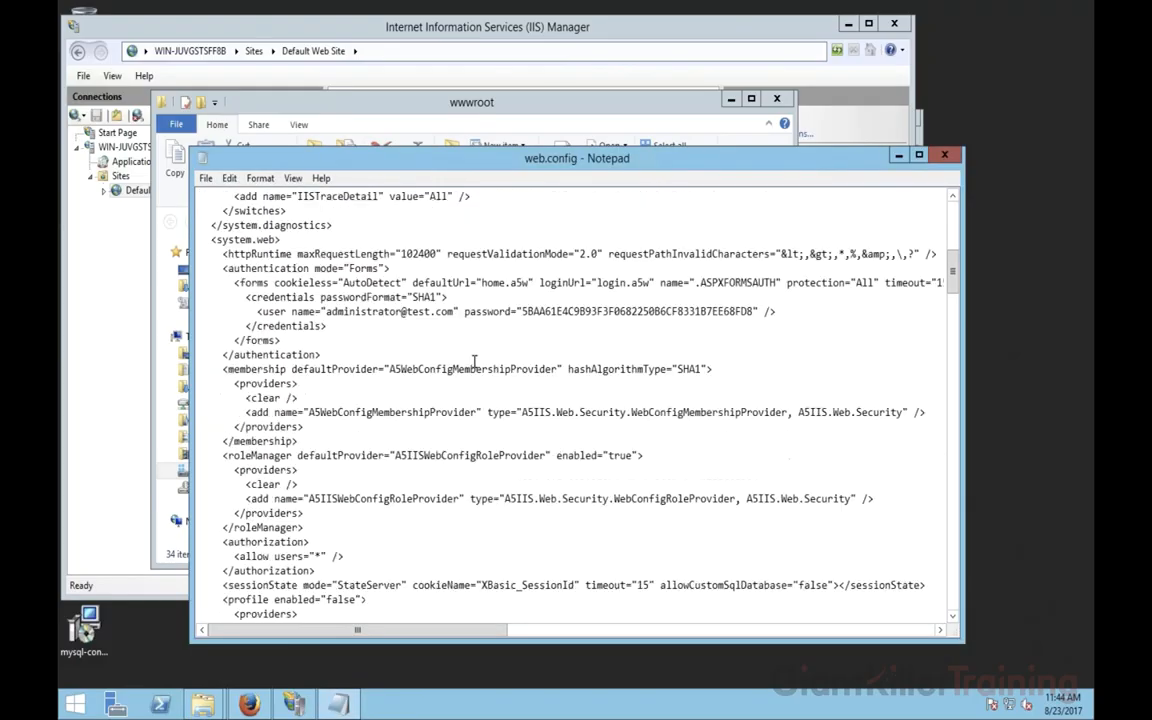
scroll(409, 457, "up", 4)
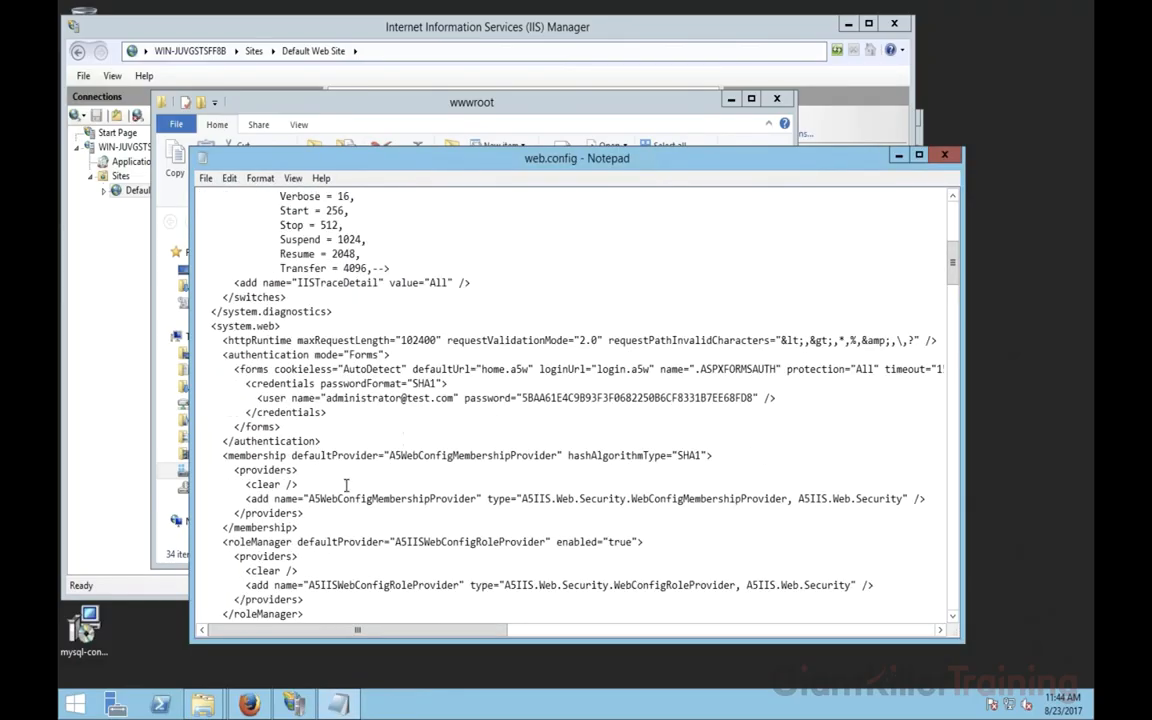
scroll(340, 495, "down", 5)
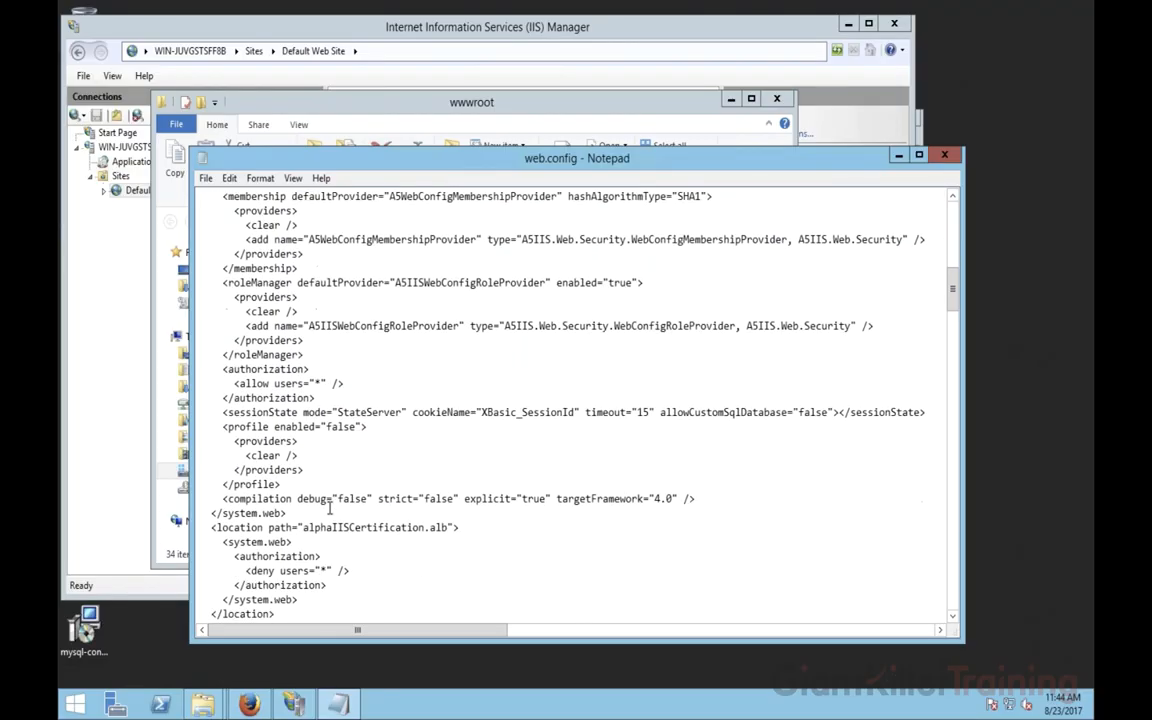
scroll(329, 508, "down", 3)
scroll(335, 450, "up", 8)
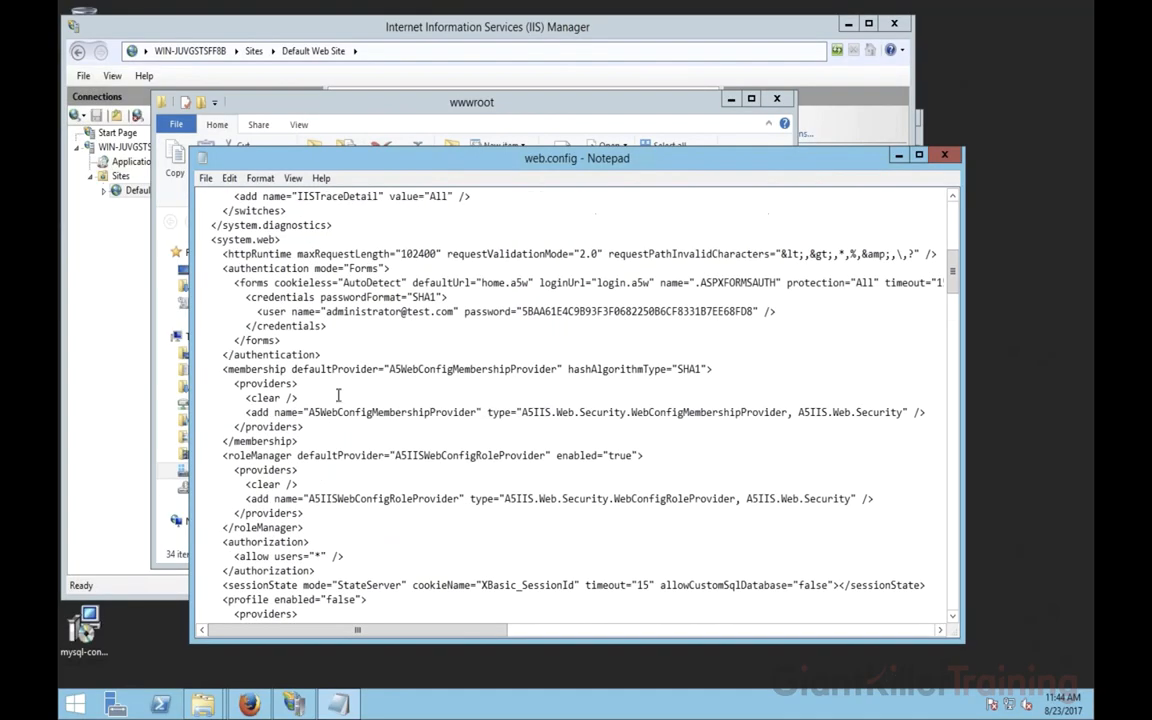
scroll(338, 396, "up", 5)
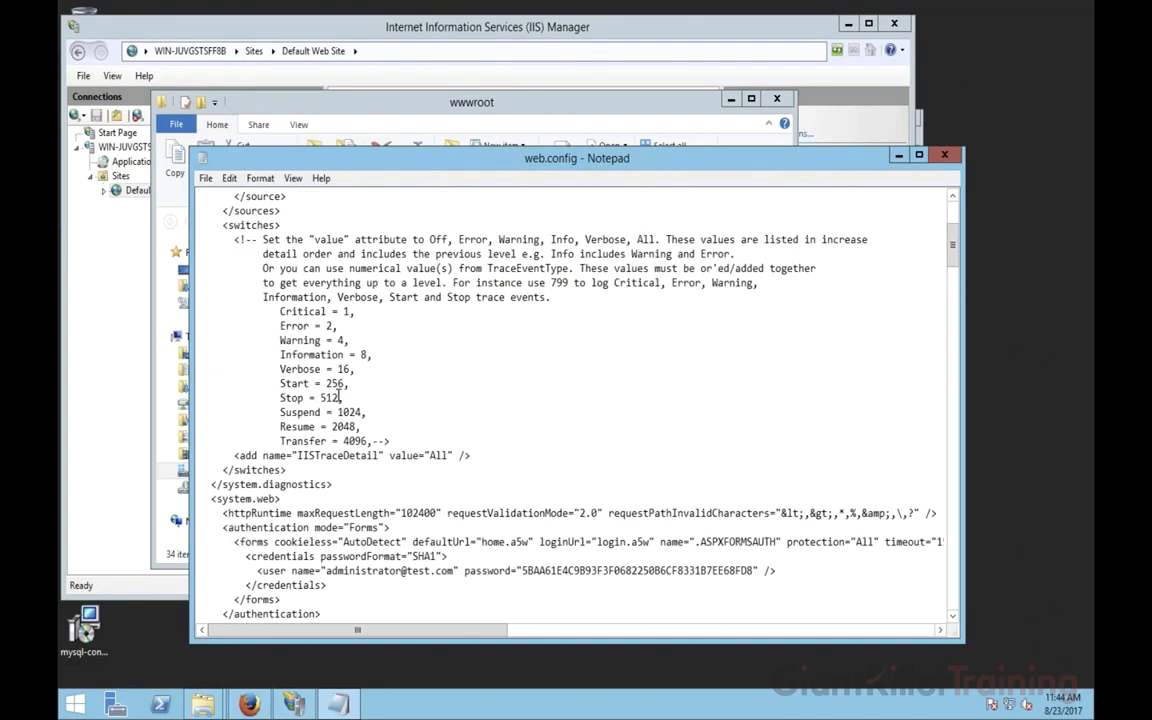
scroll(340, 397, "down", 12)
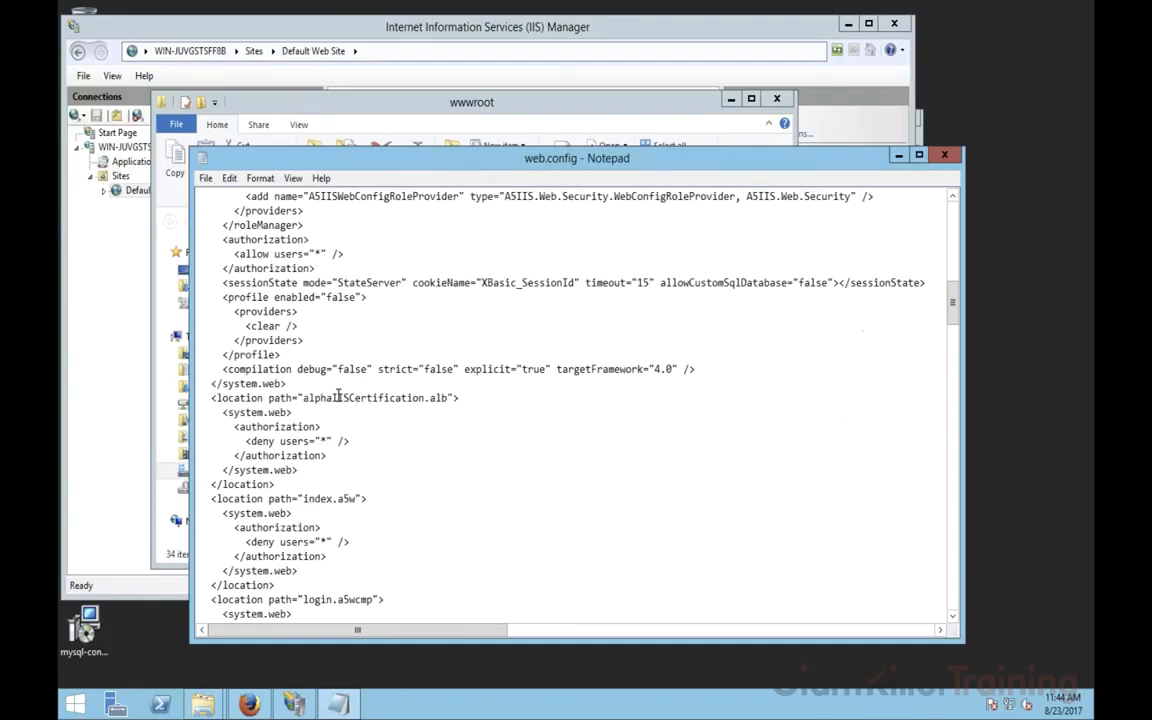
scroll(338, 397, "down", 8)
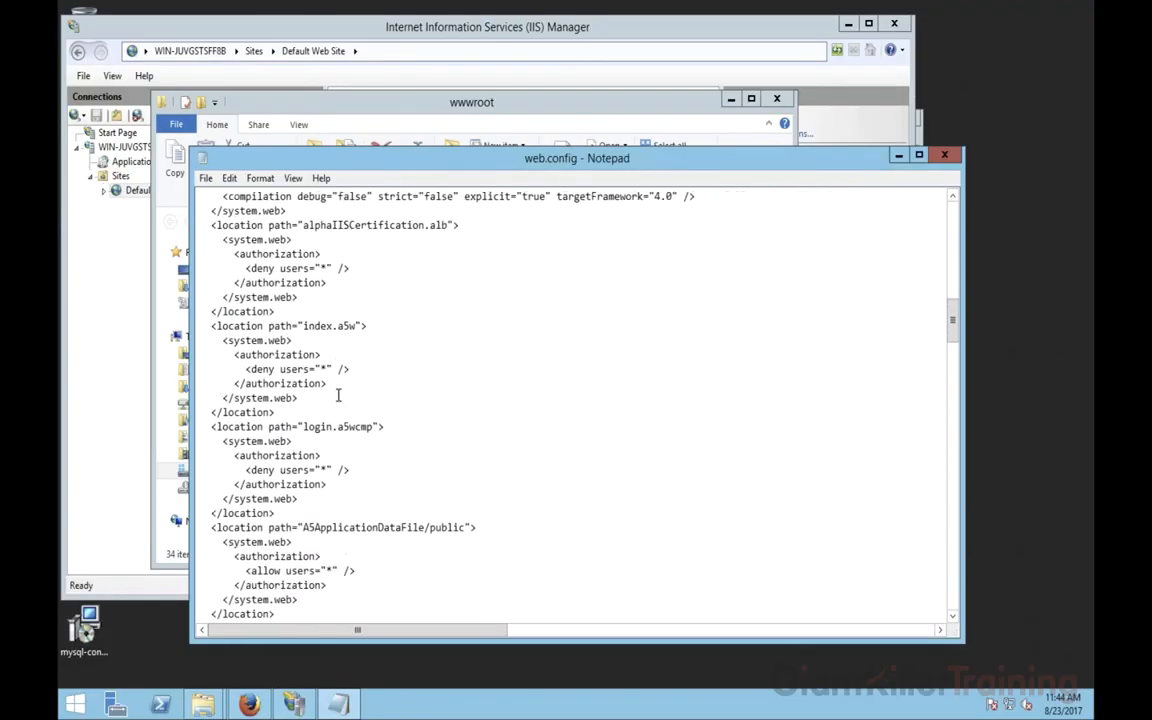
- Examine the Administrators role's user and the userIdValidationRegEx setting in the AlphaFive.ApplicationServer section, and close web.config
scroll(338, 397, "down", 11)
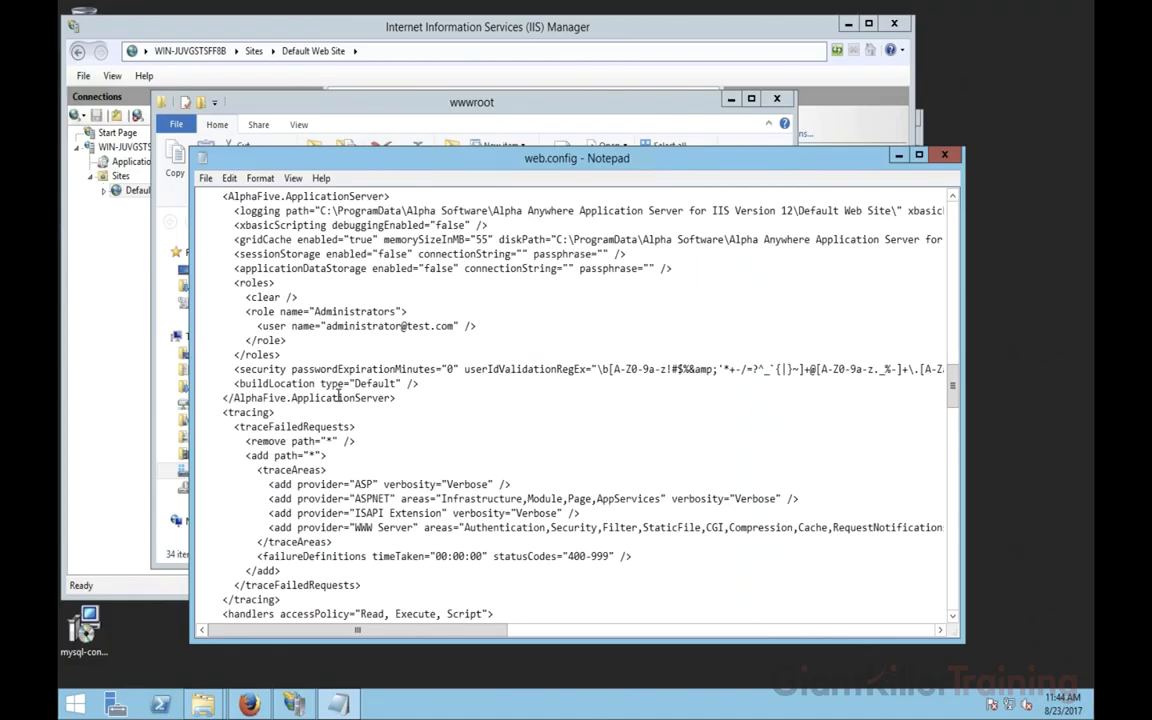
left_click_drag(325, 326, 441, 328)
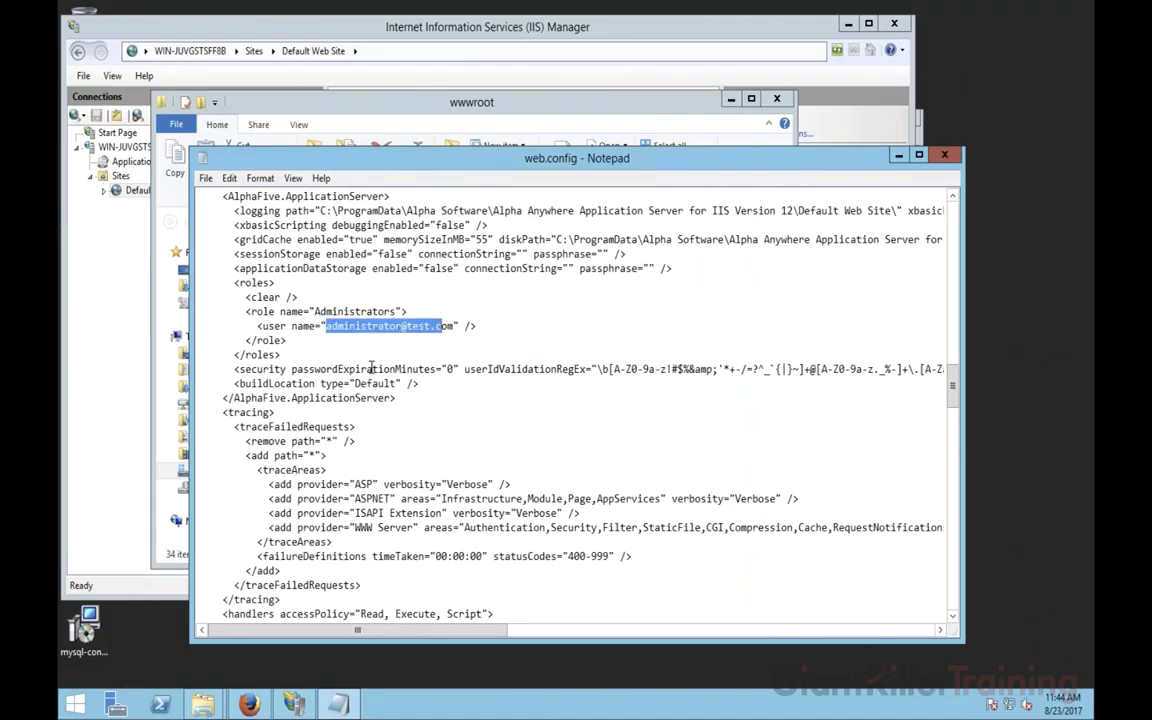
left_click_drag(575, 371, 627, 369)
left_click(710, 369)
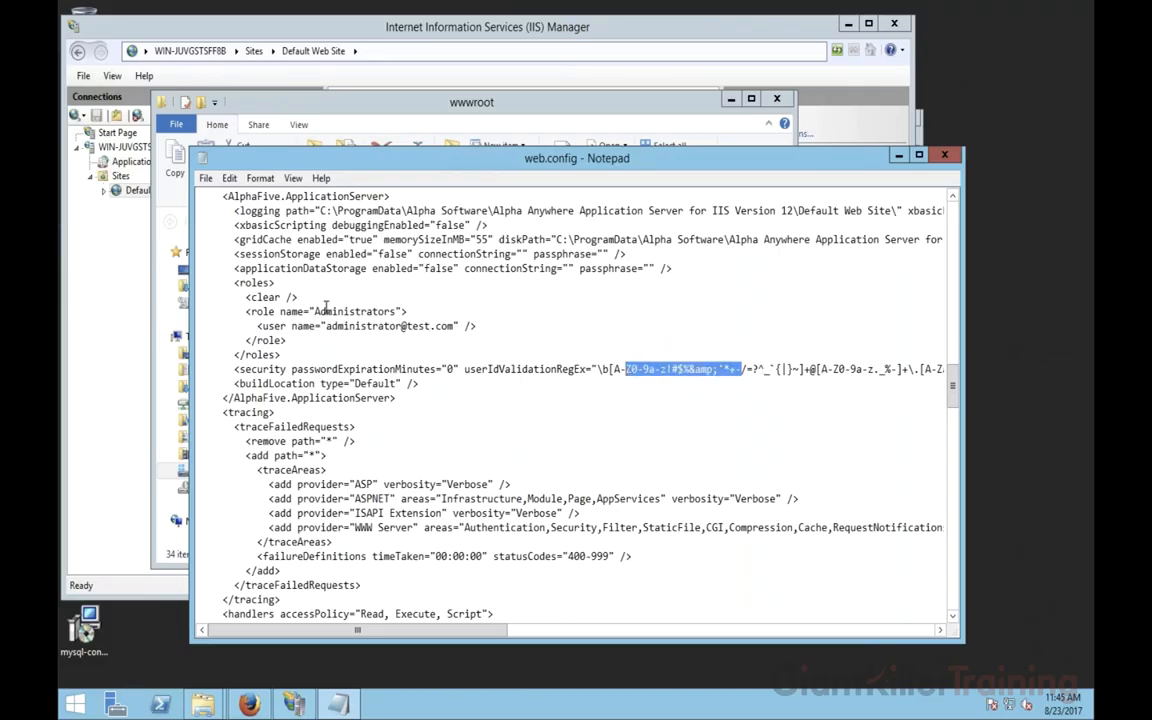
double_click(203, 160)
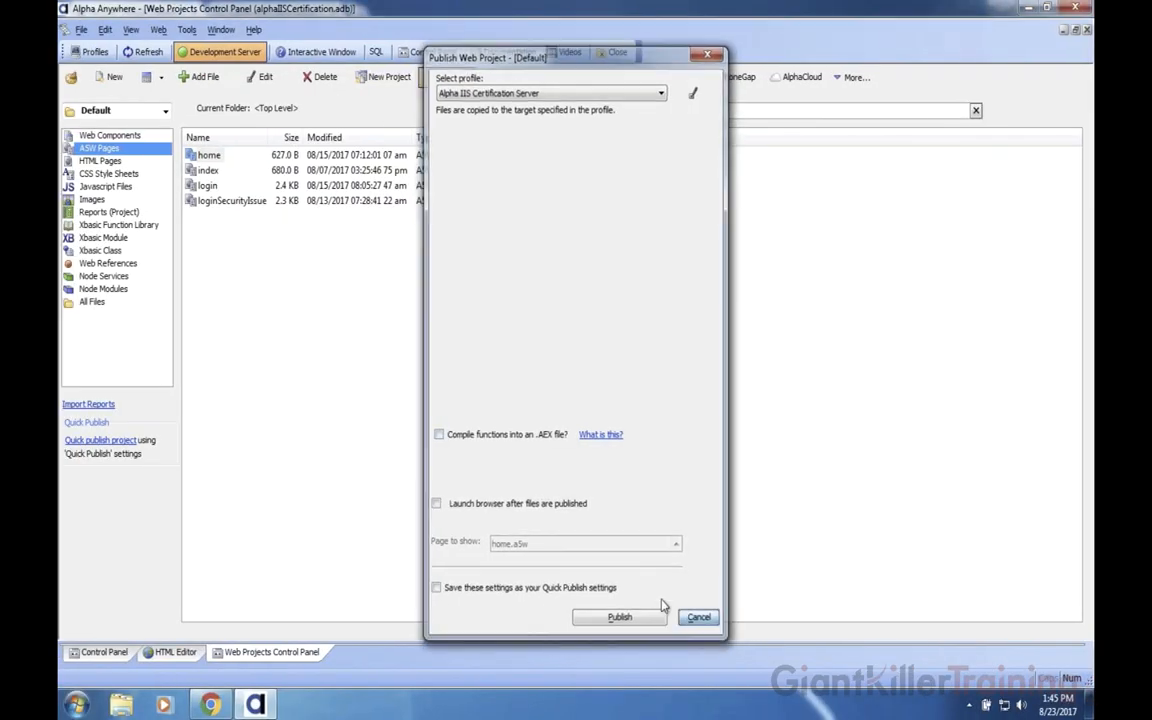
left_click(694, 616)
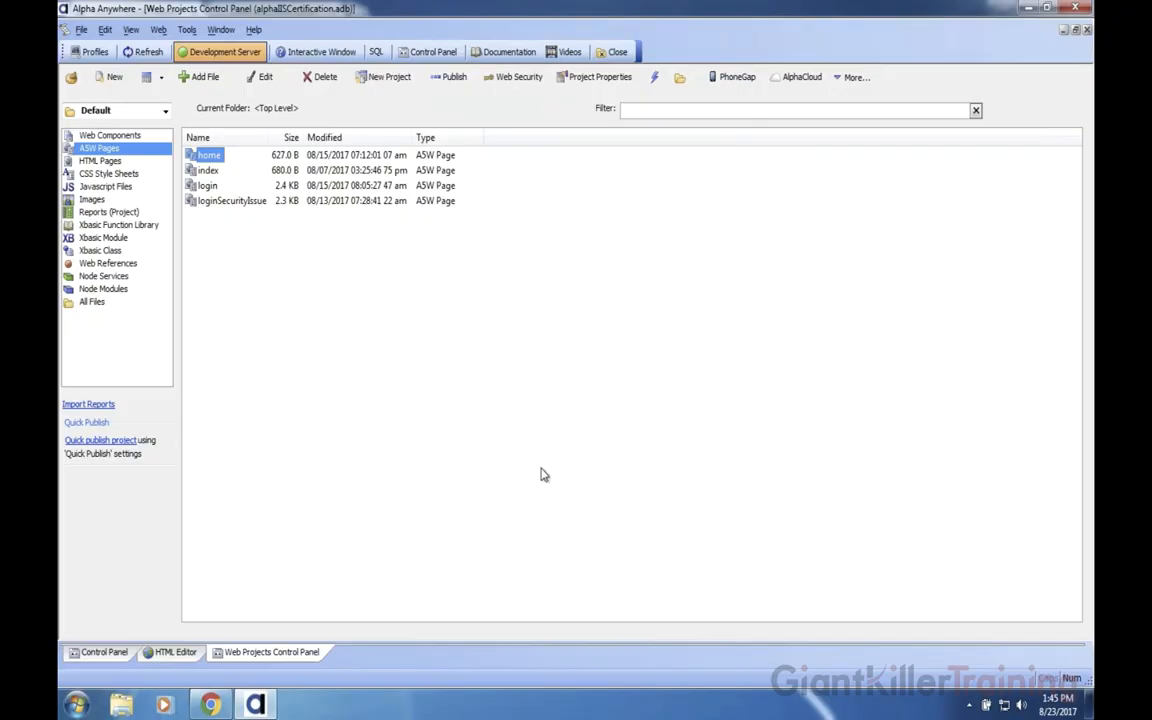
left_click(93, 53)
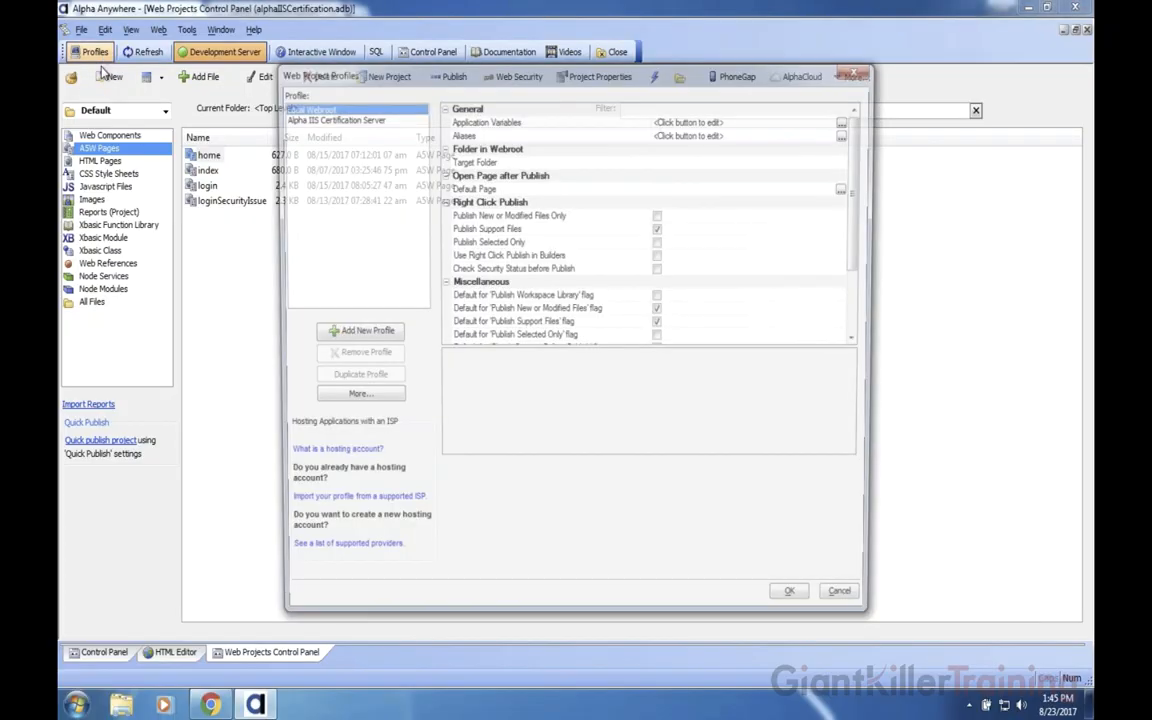
left_click(743, 609)
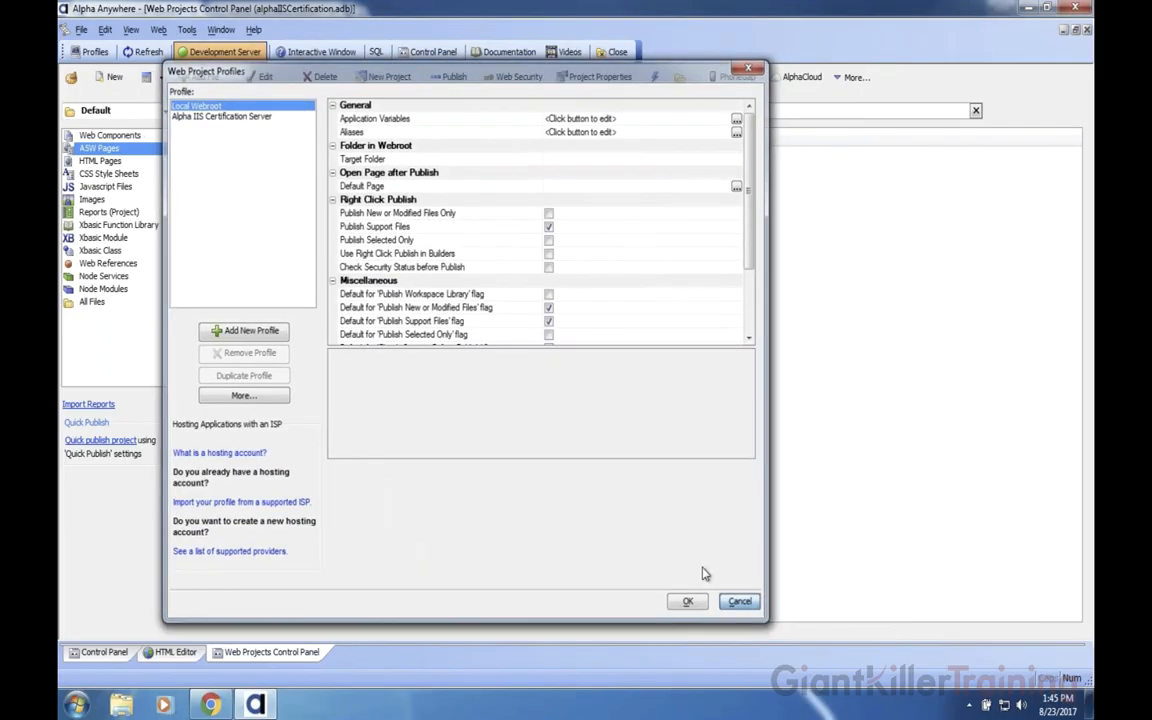
- View the project's AlphaDAO named connection strings and the available connection string export and import commands
left_click(187, 31)
left_click(207, 116)
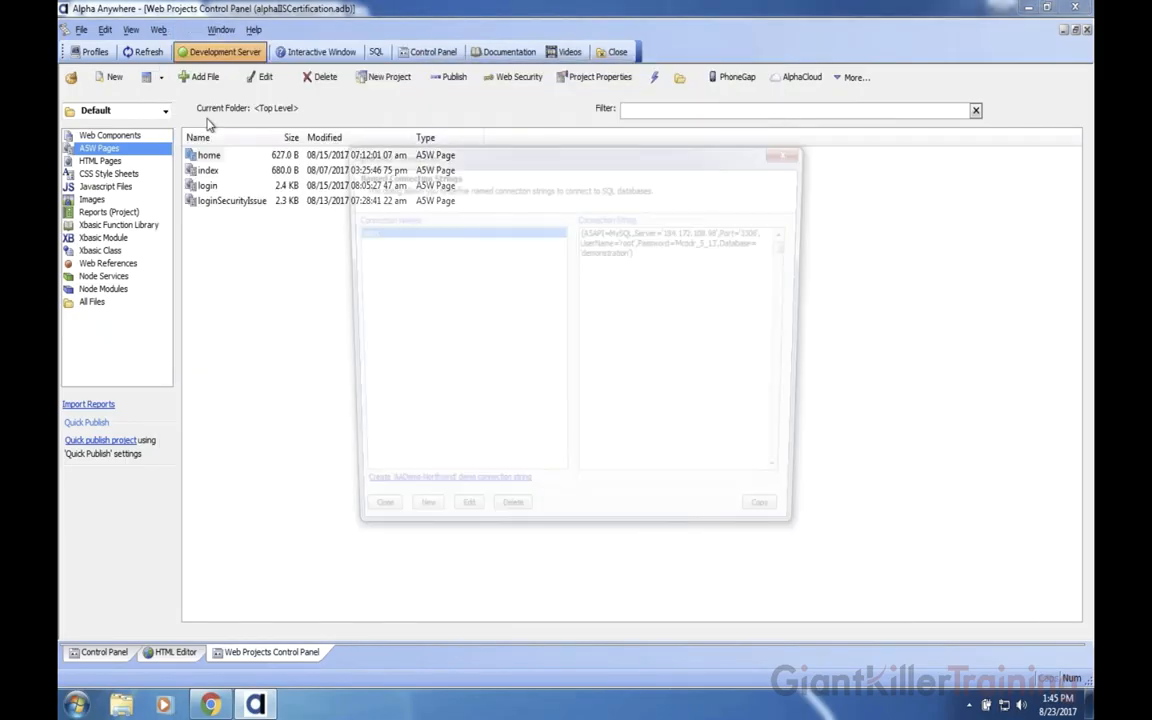
left_click(368, 525)
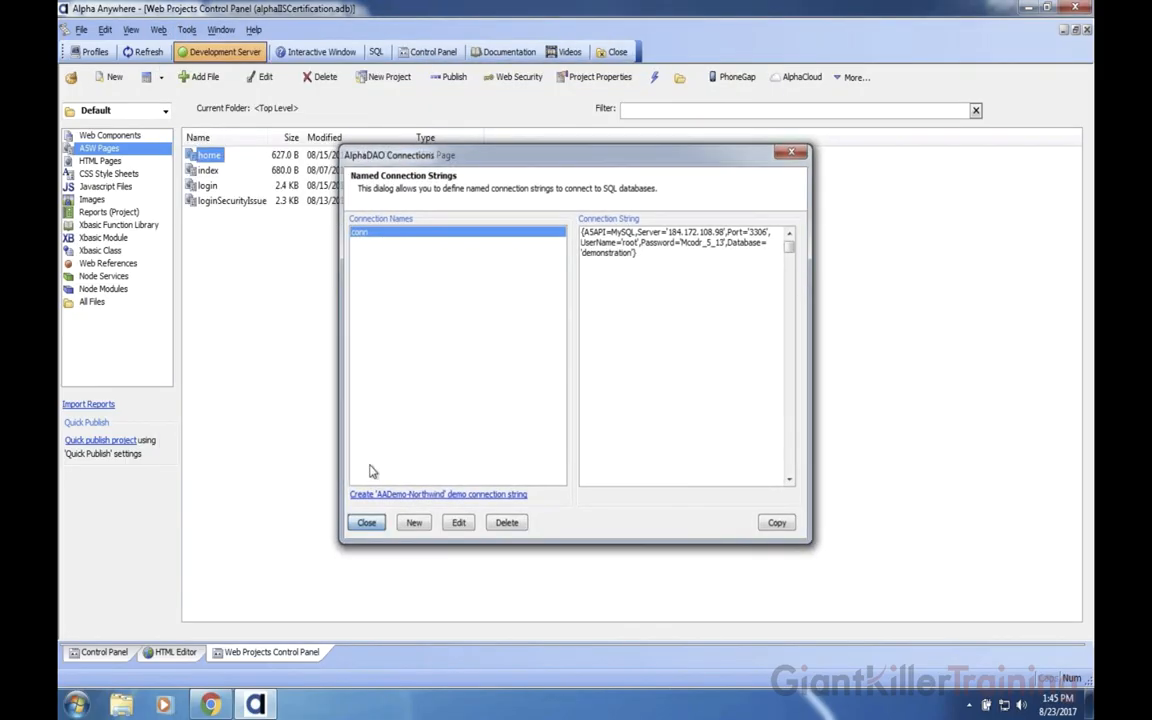
left_click(187, 30)
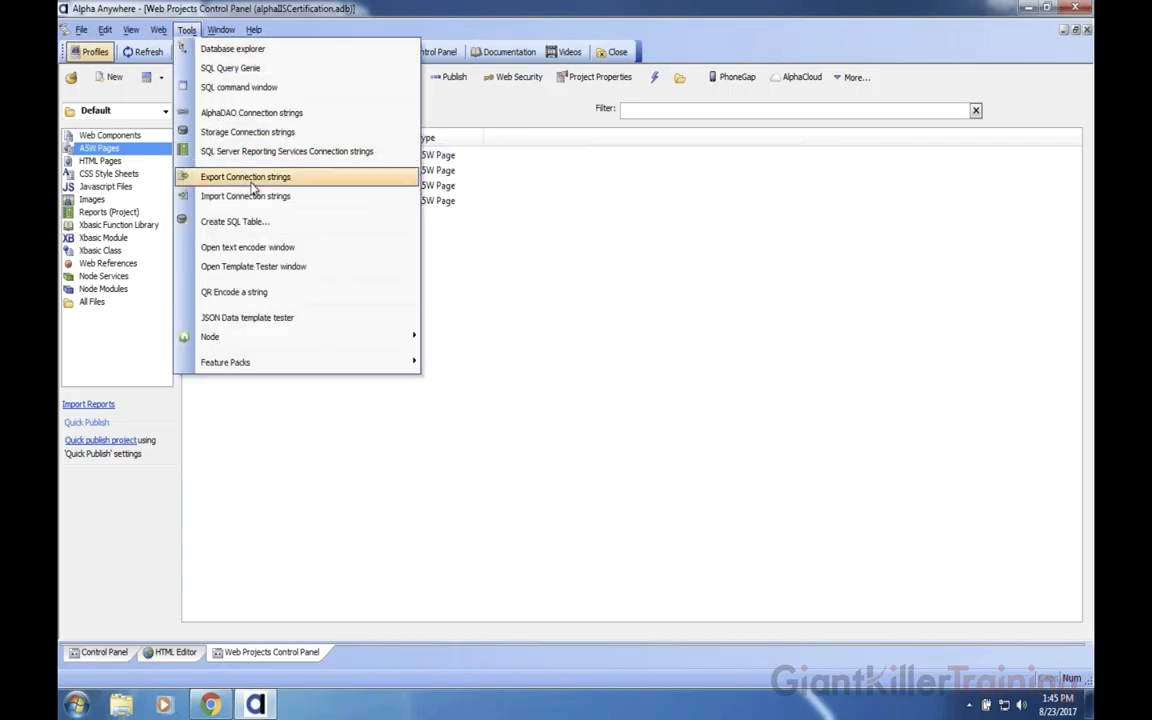
key("Escape")
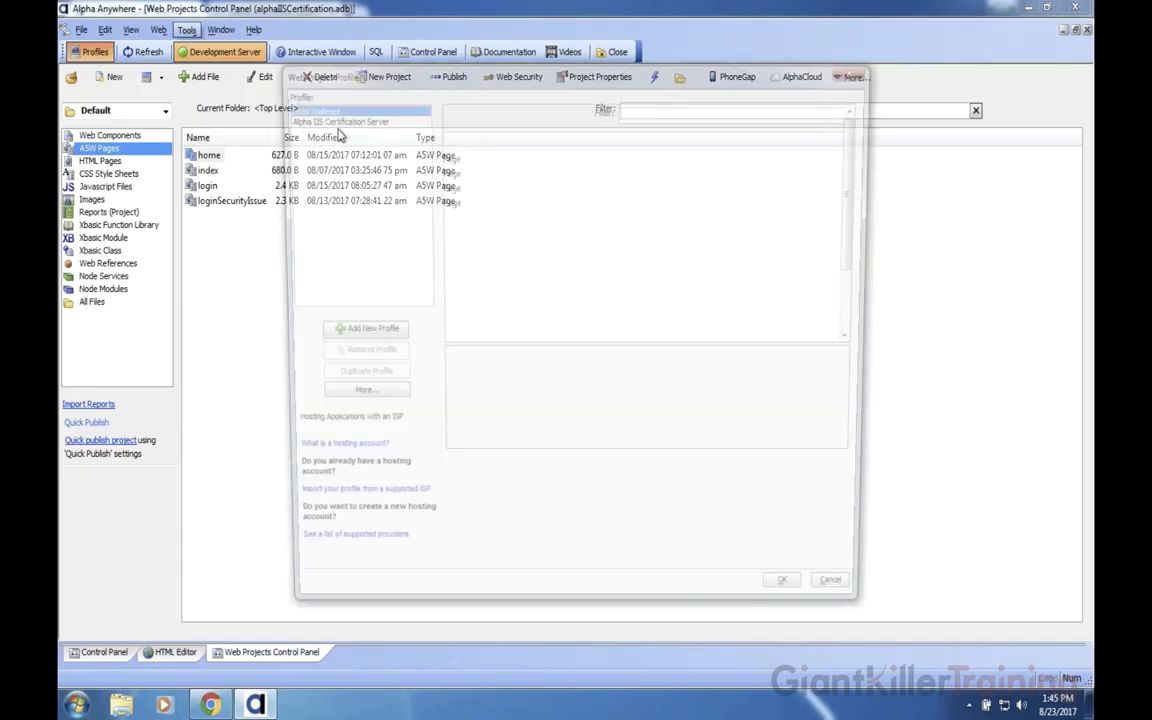
- Set the Alpha IIS Certification Server profile's Security Store Type to Specific IIS Providers
left_click(372, 118)
left_click_drag(470, 78, 378, 68)
left_click_drag(735, 172, 738, 317)
left_click(792, 338)
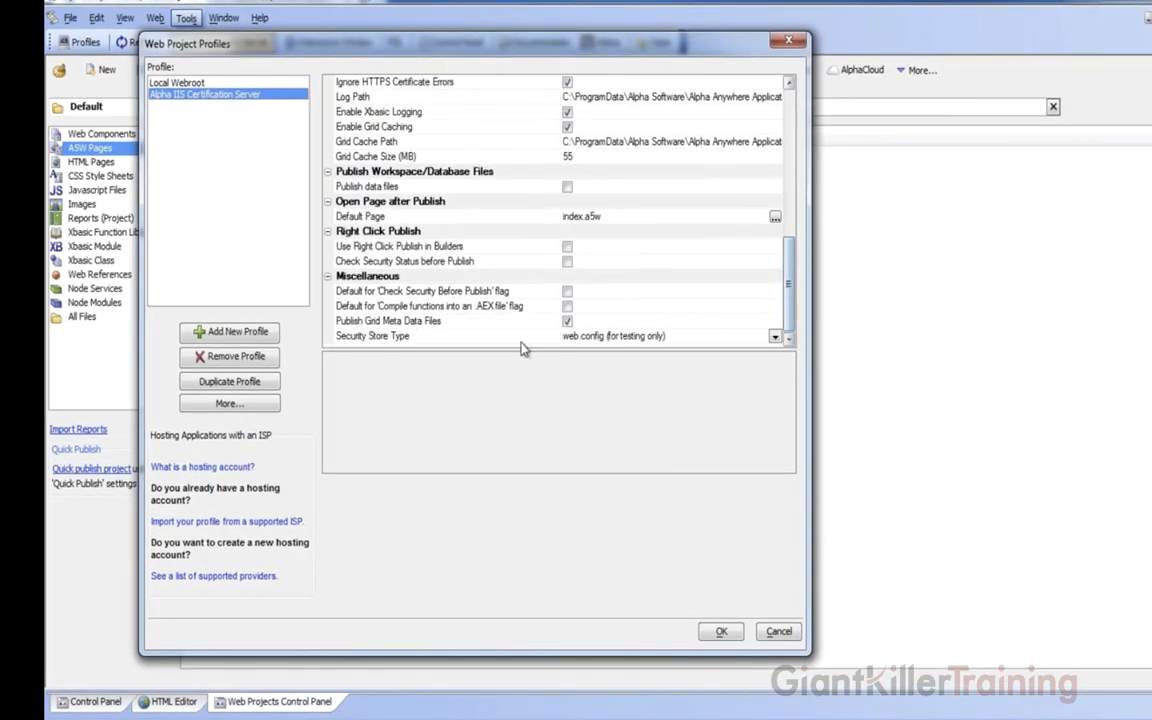
left_click(420, 338)
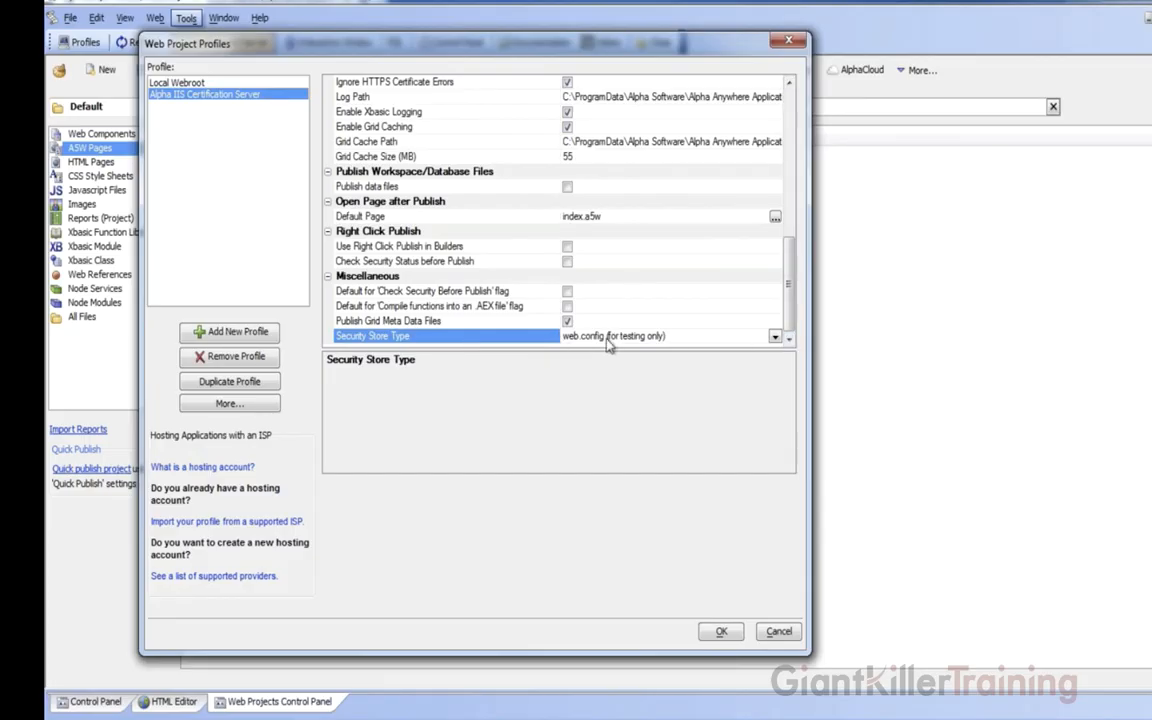
left_click(775, 337)
left_click(787, 342)
left_click(775, 338)
left_click(777, 350)
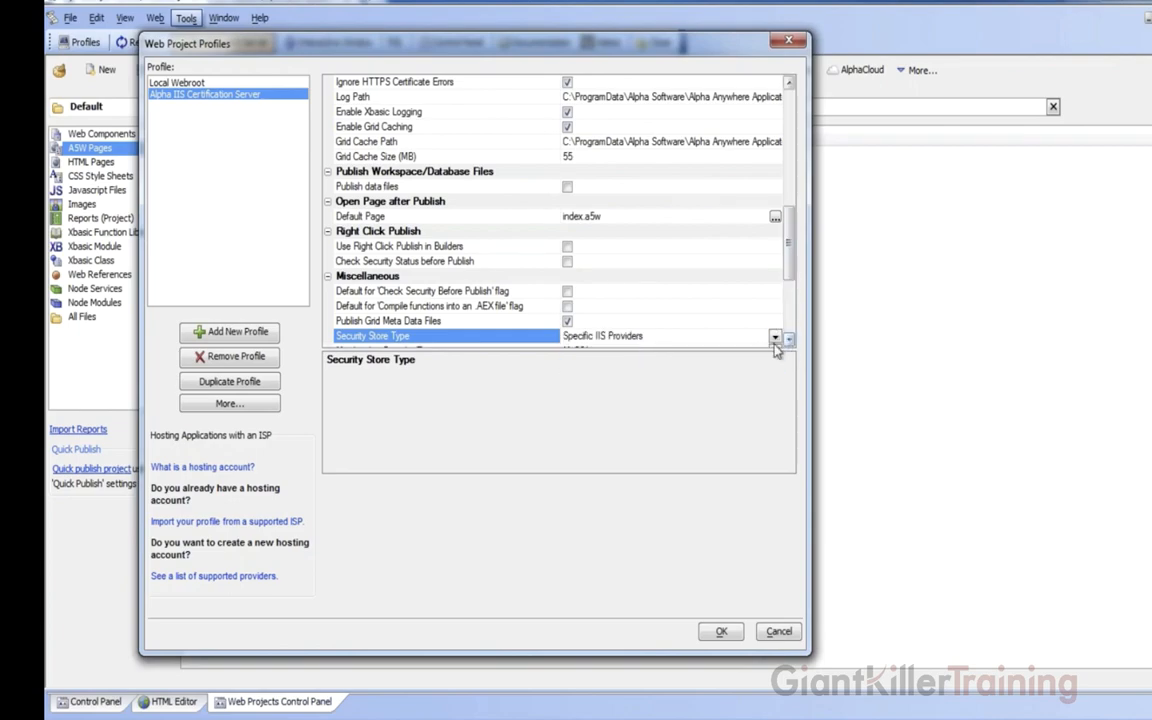
- Examine the available Membership Provider Type options for the Alpha IIS Certification Server profile, and dismiss the hard drive temperature notice
left_click(789, 339)
left_click(789, 339)
left_click(789, 339)
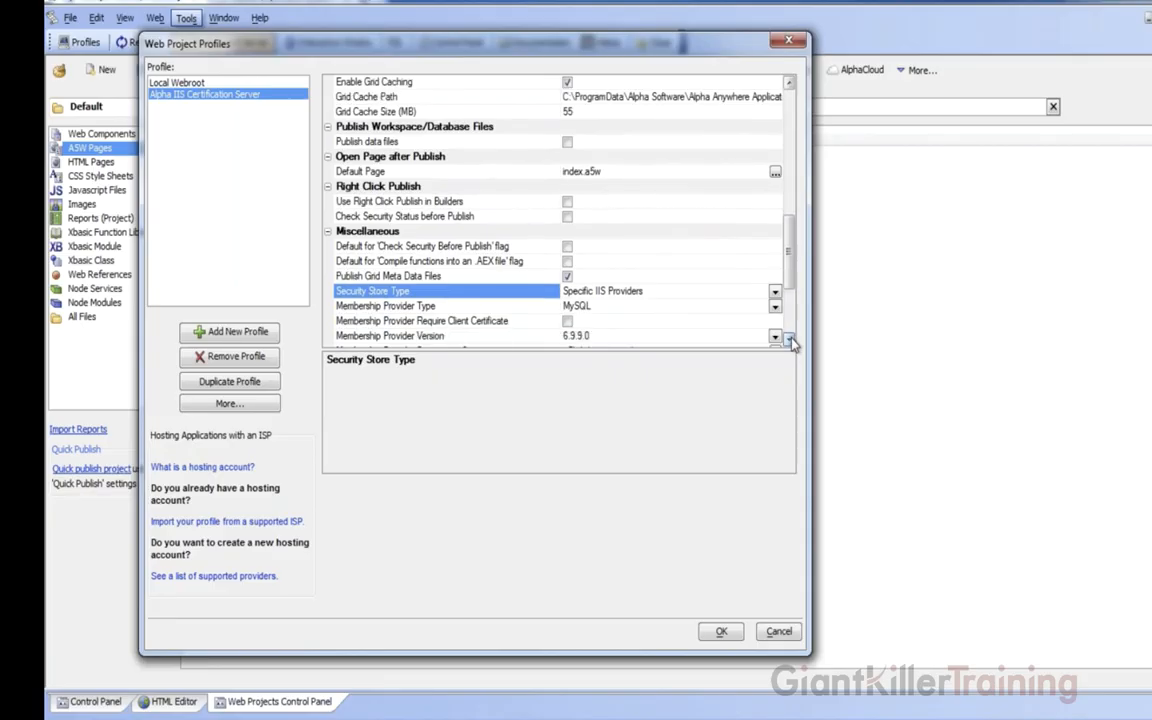
left_click(789, 340)
left_click(789, 340)
left_click(789, 340)
left_click(789, 340)
left_click(537, 246)
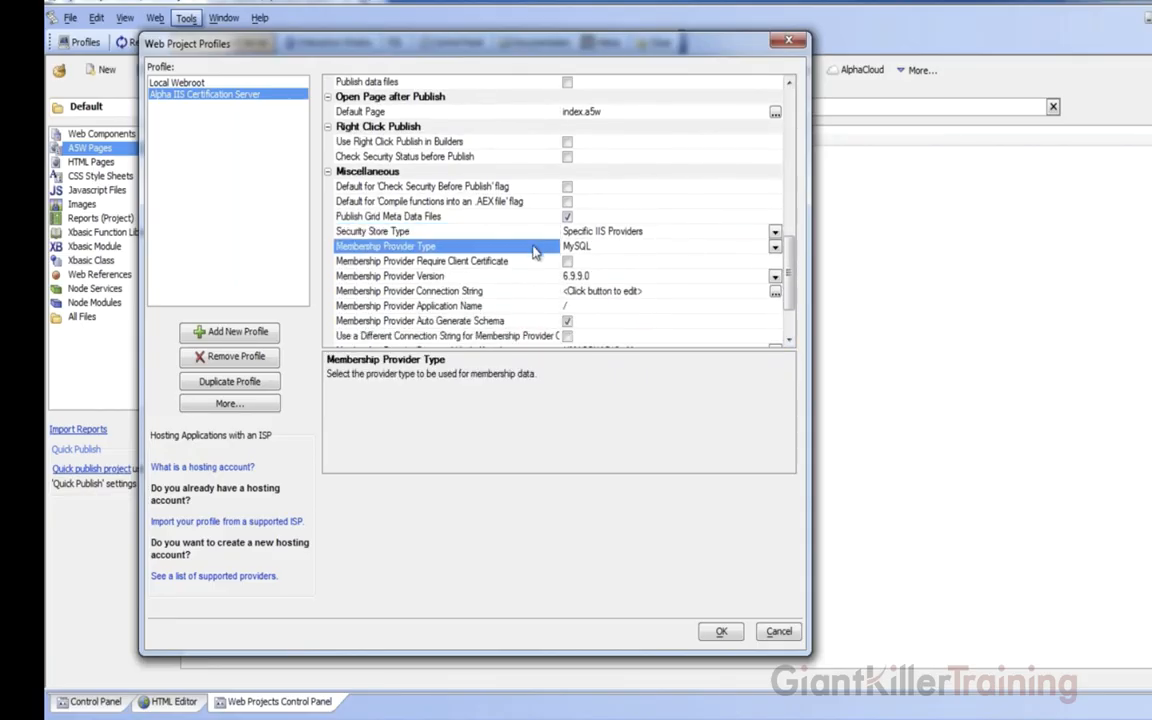
left_click(775, 247)
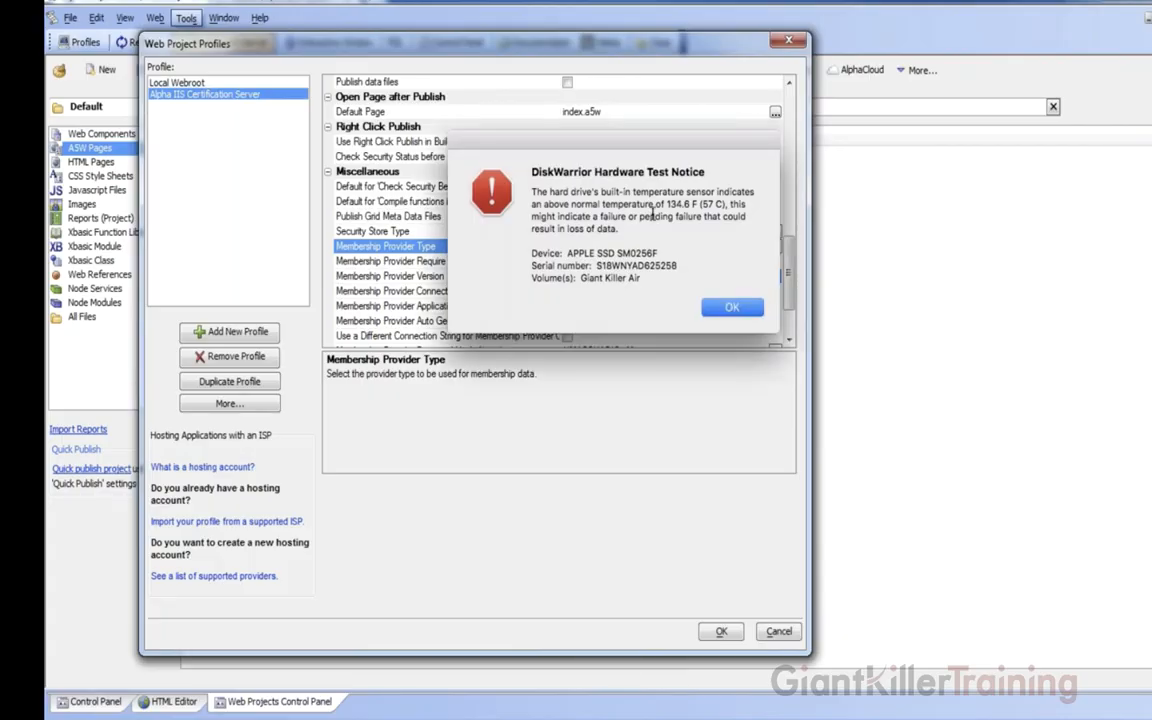
left_click(733, 308)
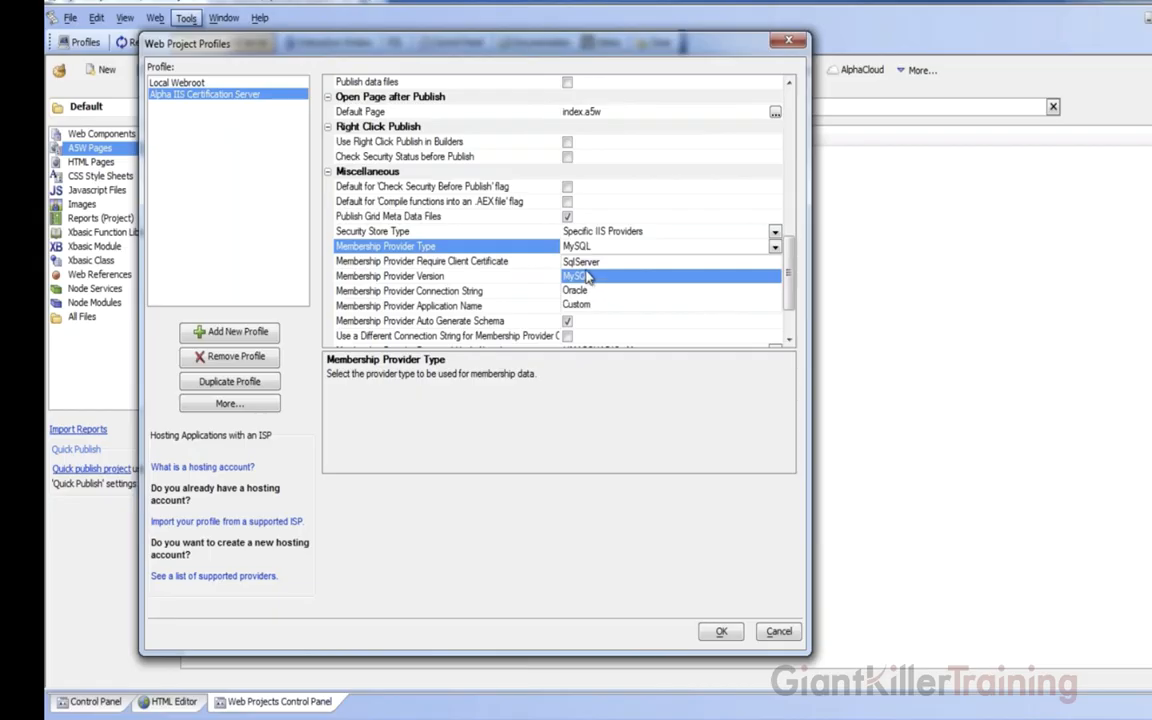
left_click(535, 251)
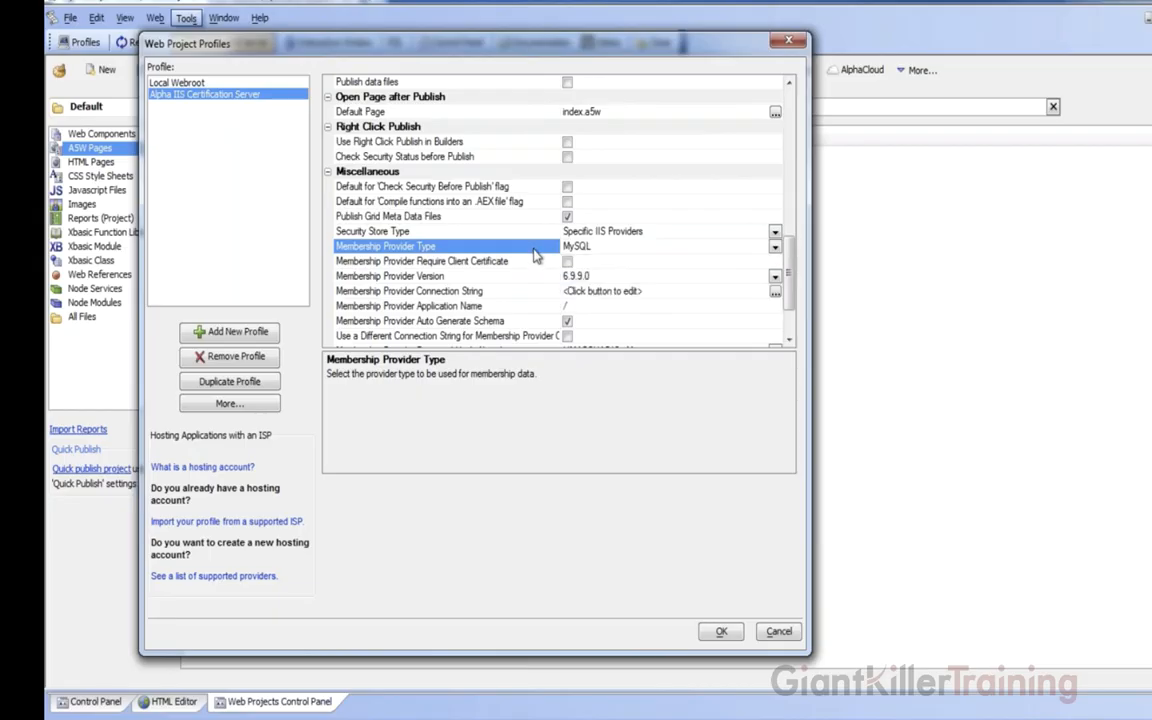
- Examine the Membership Provider Version and the server portion of the Membership Provider Connection String, leaving the string unedited
left_click(527, 276)
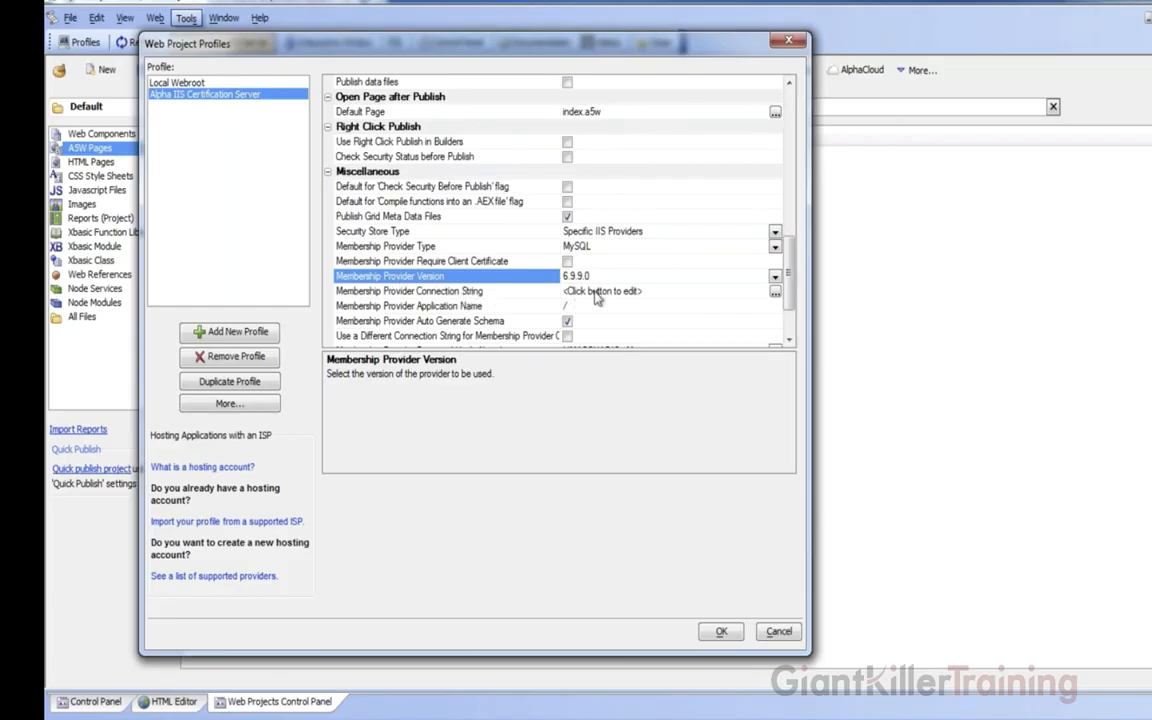
left_click(510, 291)
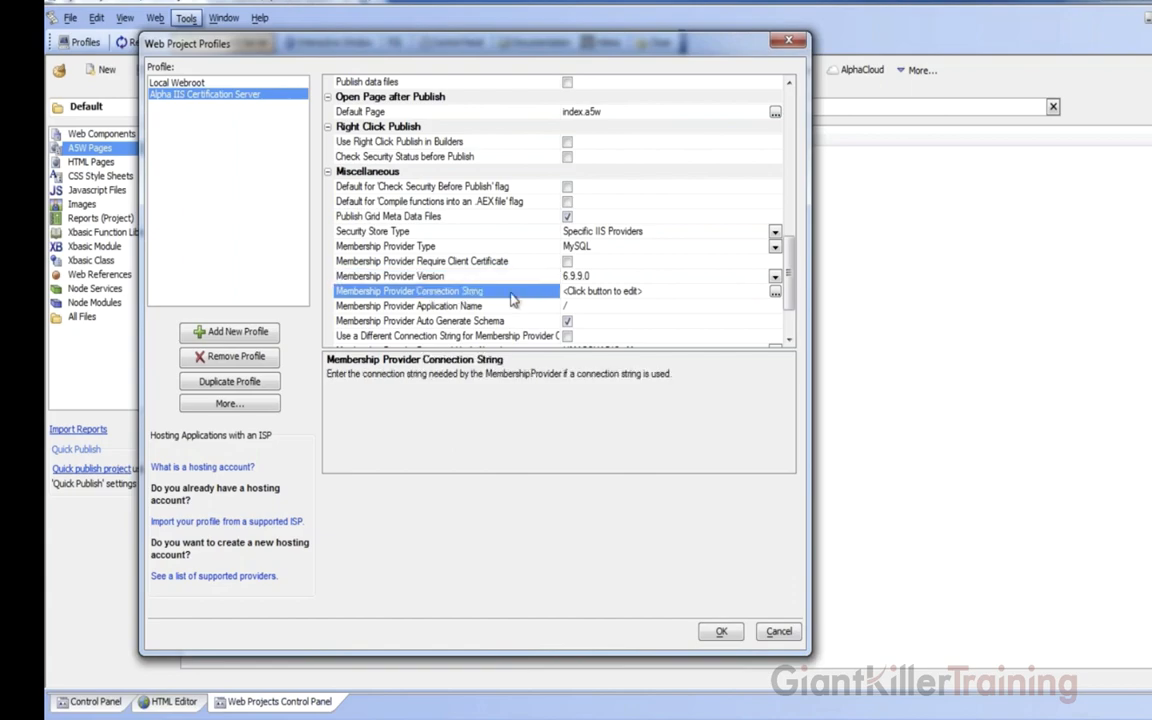
left_click(500, 246)
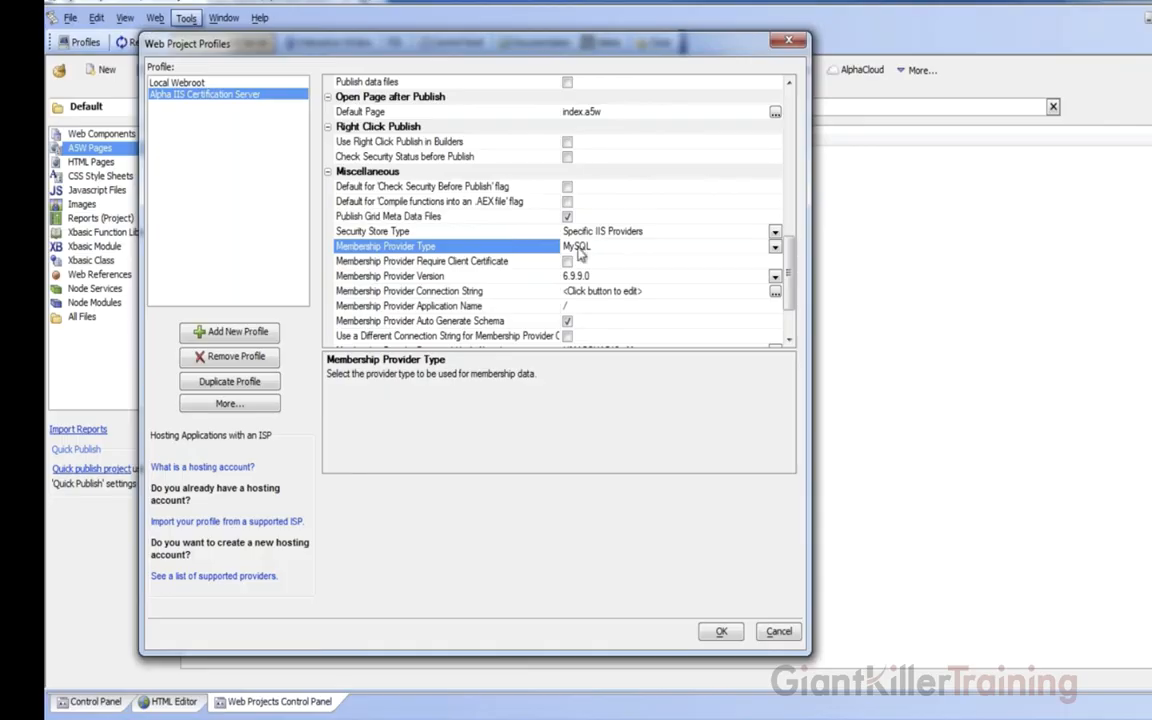
left_click(395, 292)
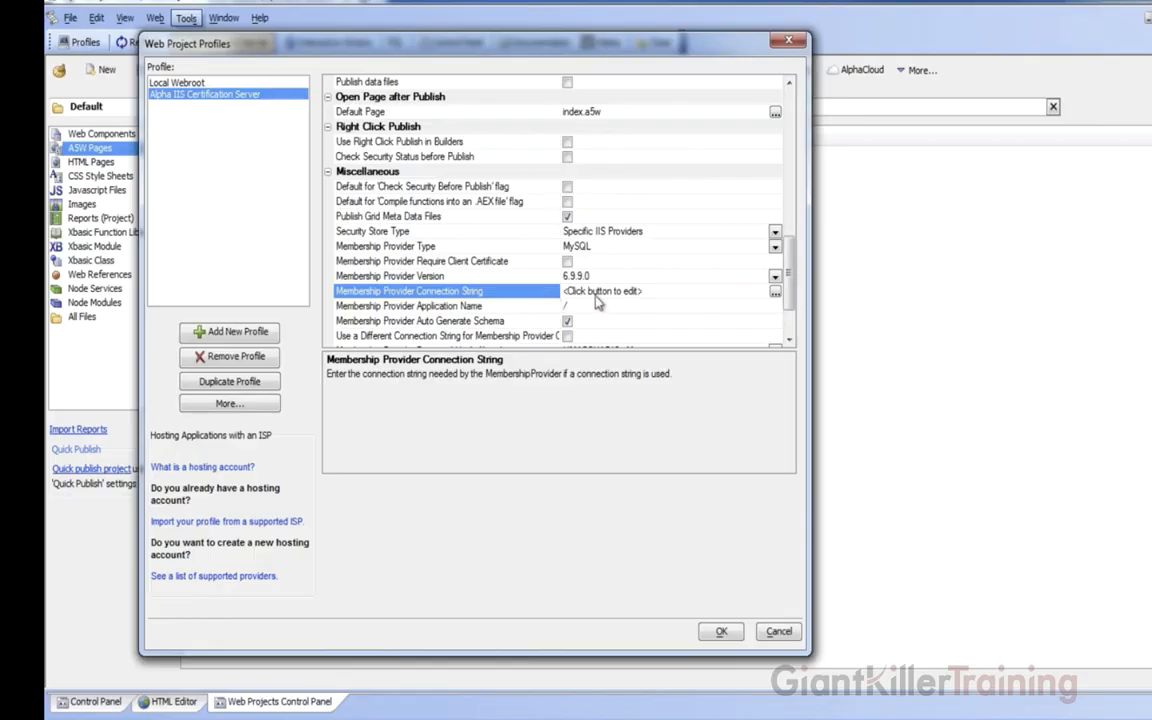
left_click(775, 291)
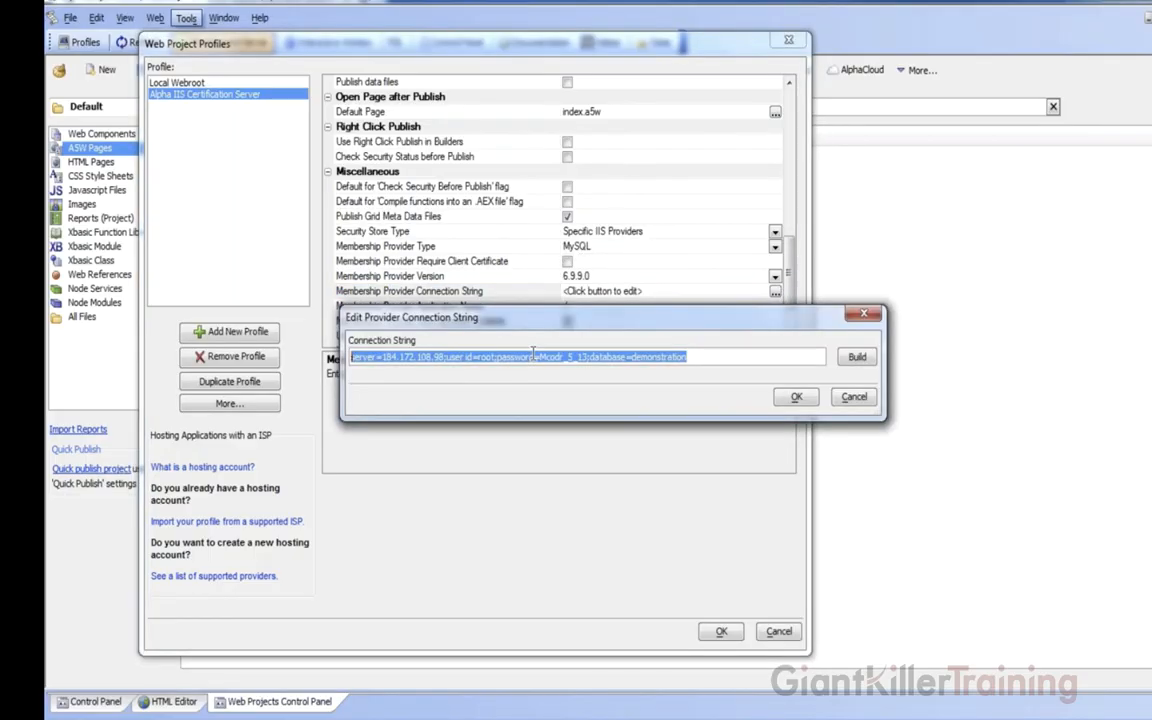
left_click(694, 357)
left_click_drag(696, 357, 352, 357)
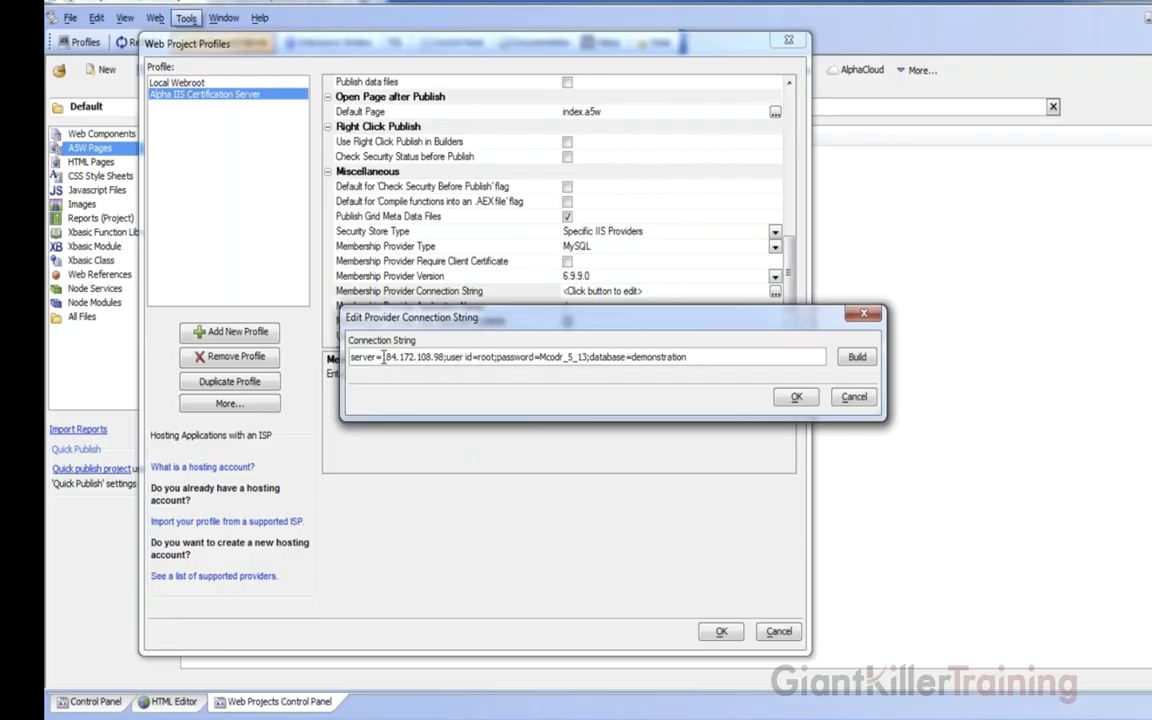
left_click_drag(381, 357, 433, 357)
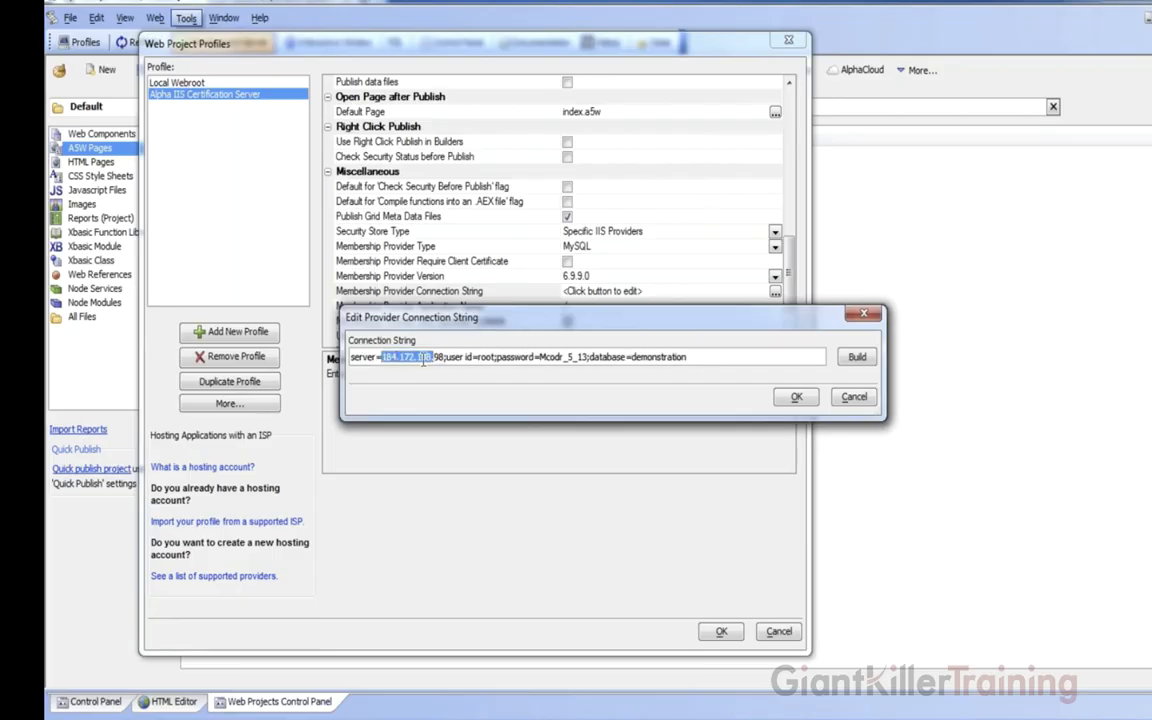
left_click(850, 397)
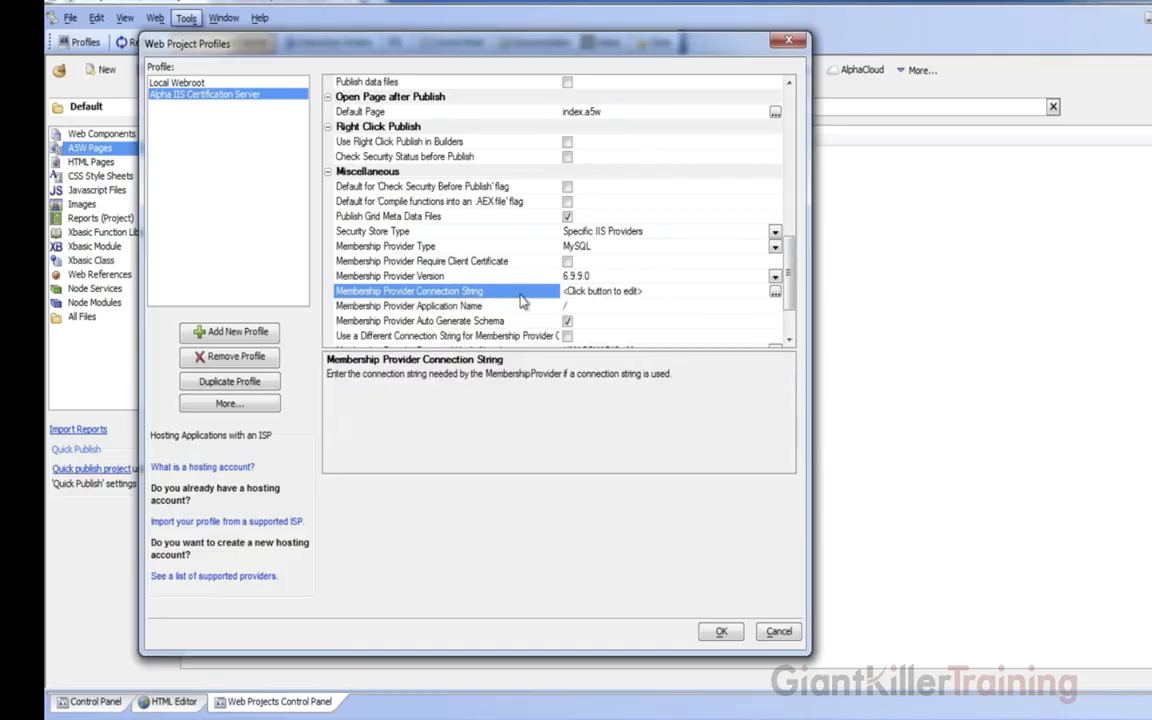
- Examine the server, user name, password and database fields in the connection string builder, and cancel without changes
left_click(775, 291)
left_click(850, 363)
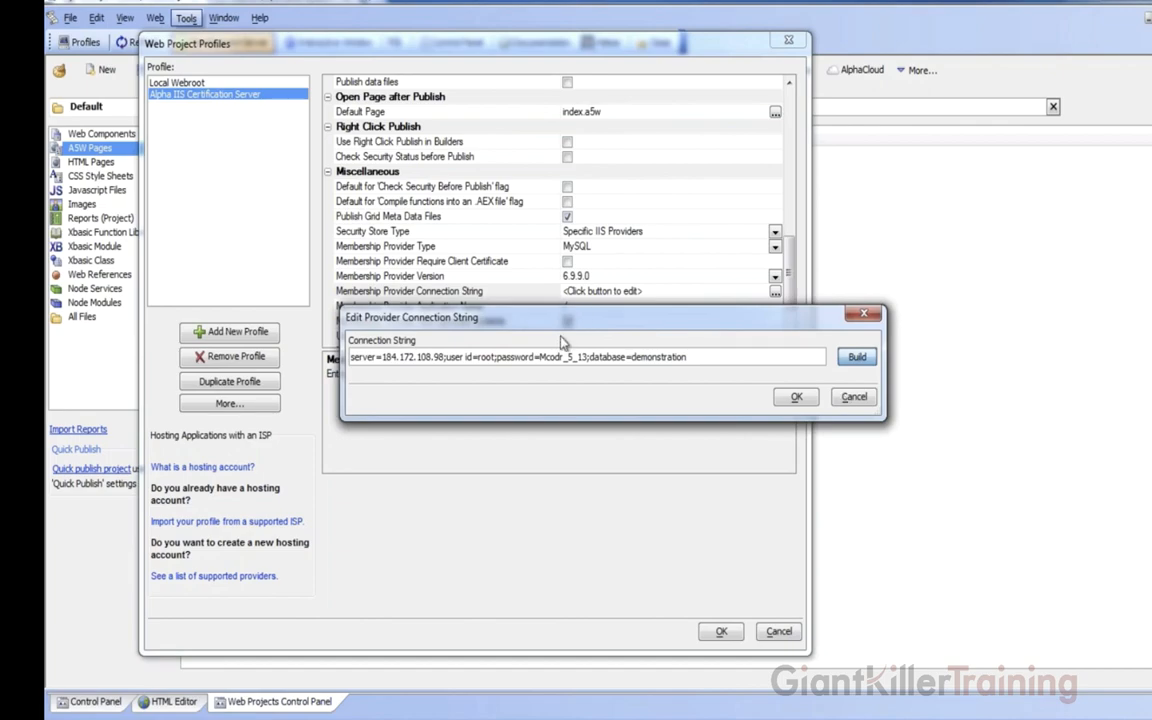
left_click(853, 397)
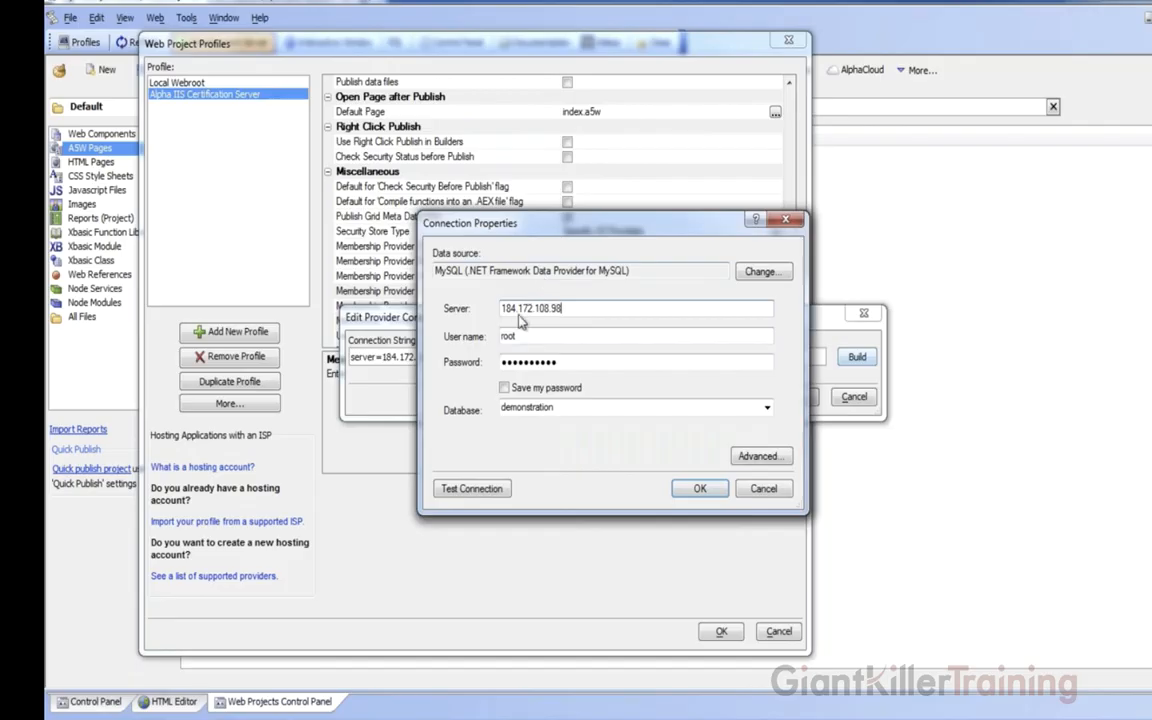
left_click_drag(502, 309, 604, 309)
key("Tab")
key("Tab")
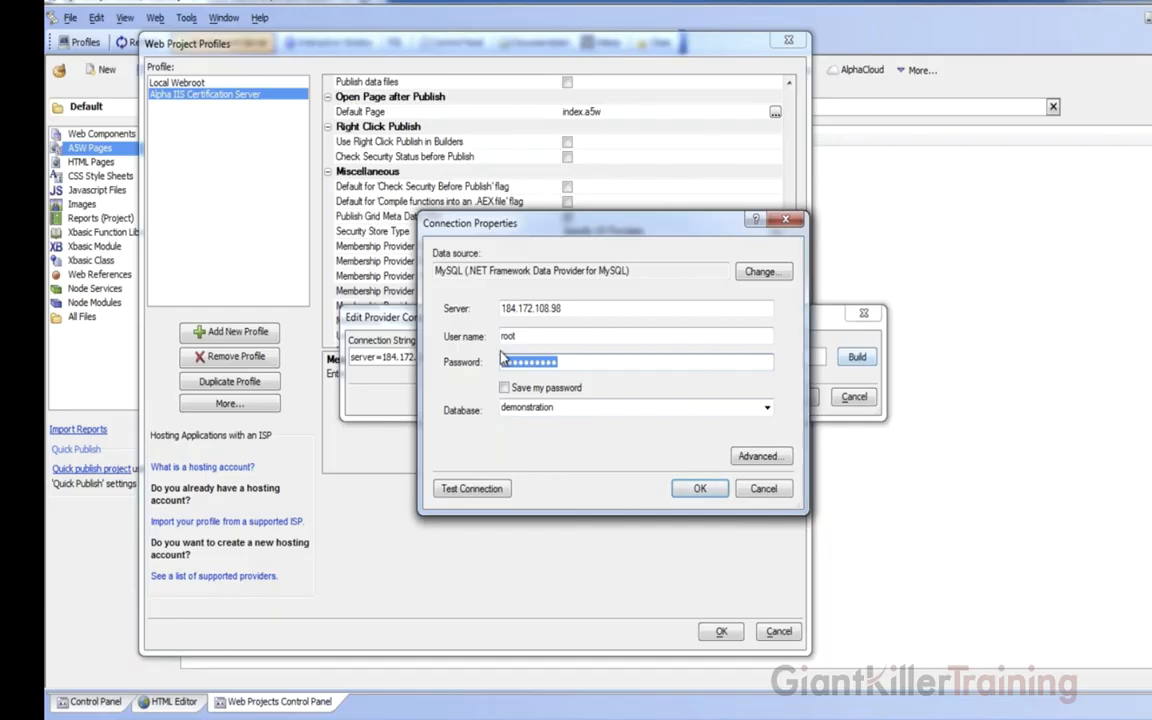
left_click(781, 492)
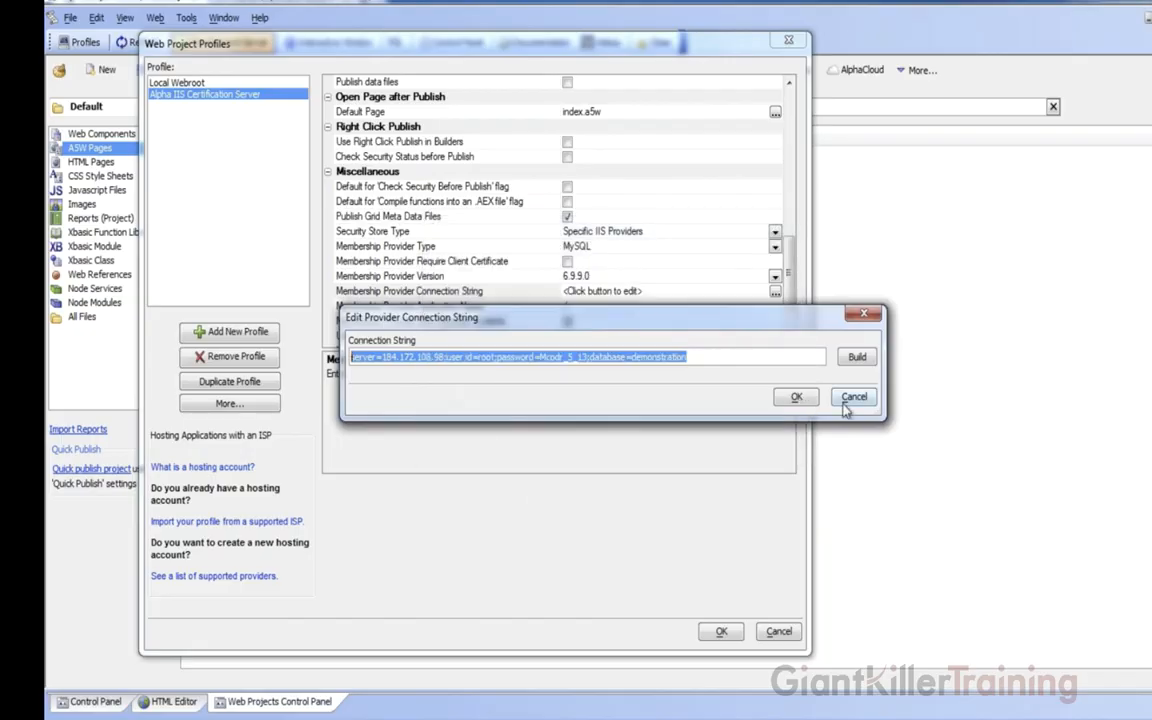
left_click(854, 397)
- Review the profile's Membership Provider Type choices, connection string, Auto Generate Schema and Security Store Type settings
left_click(488, 247)
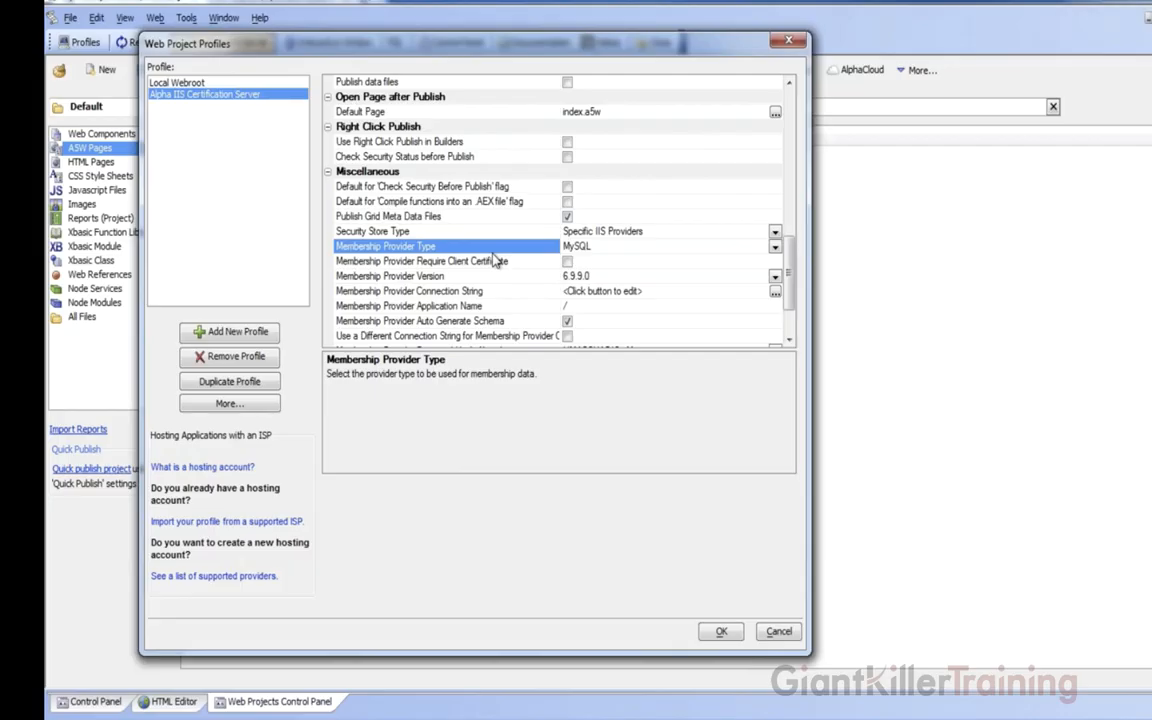
left_click(435, 290)
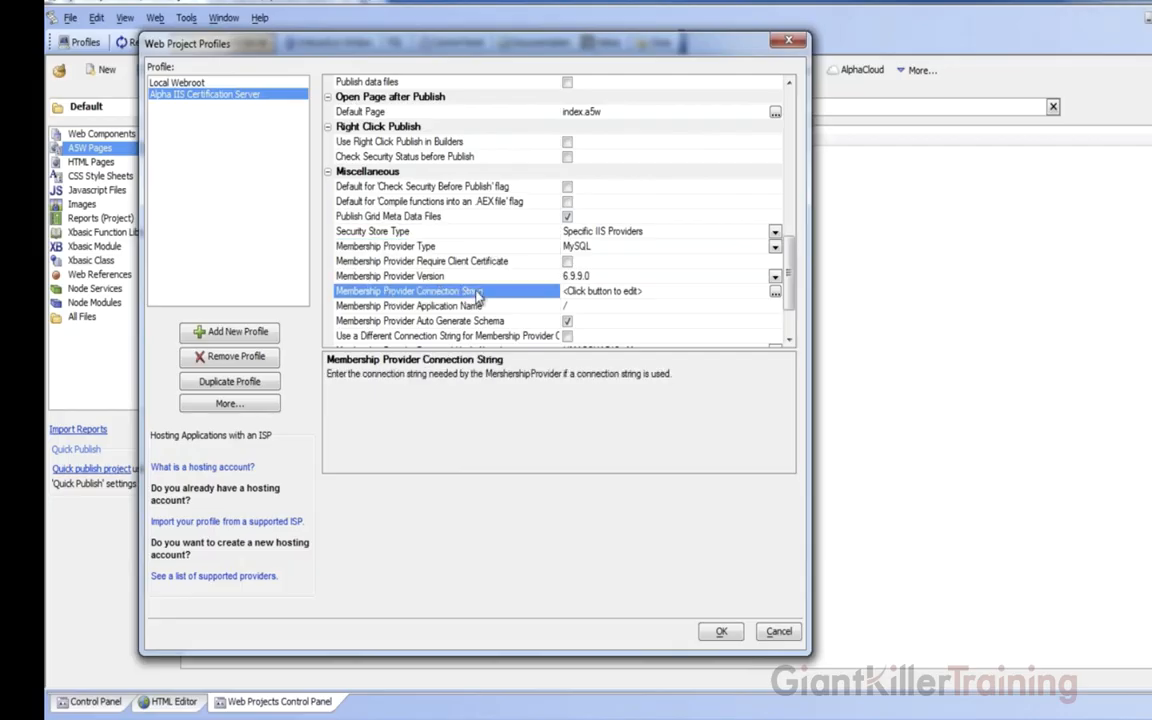
scroll(710, 305, "down", 2)
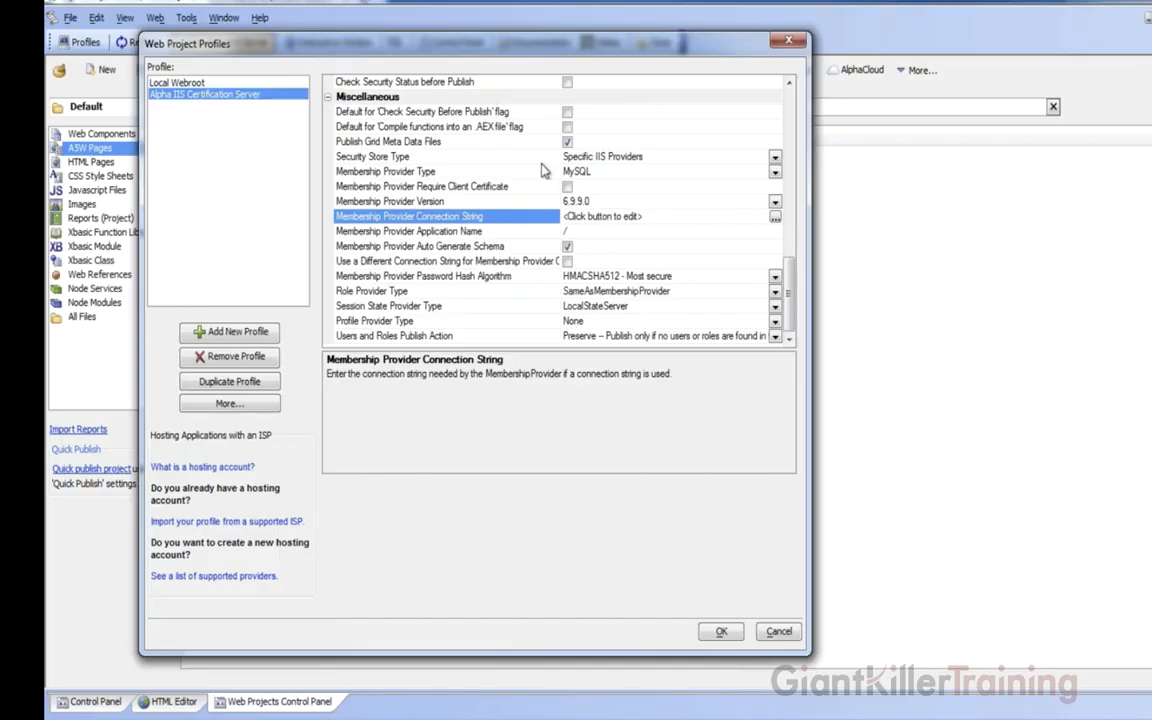
left_click(775, 171)
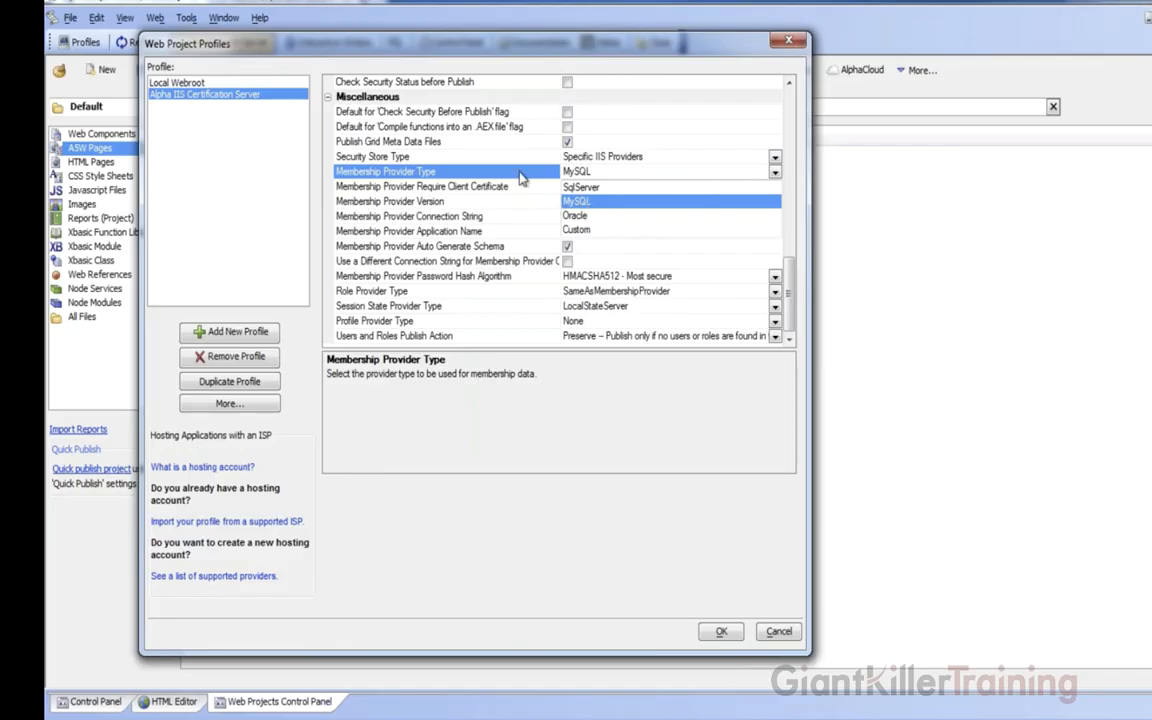
key("Return")
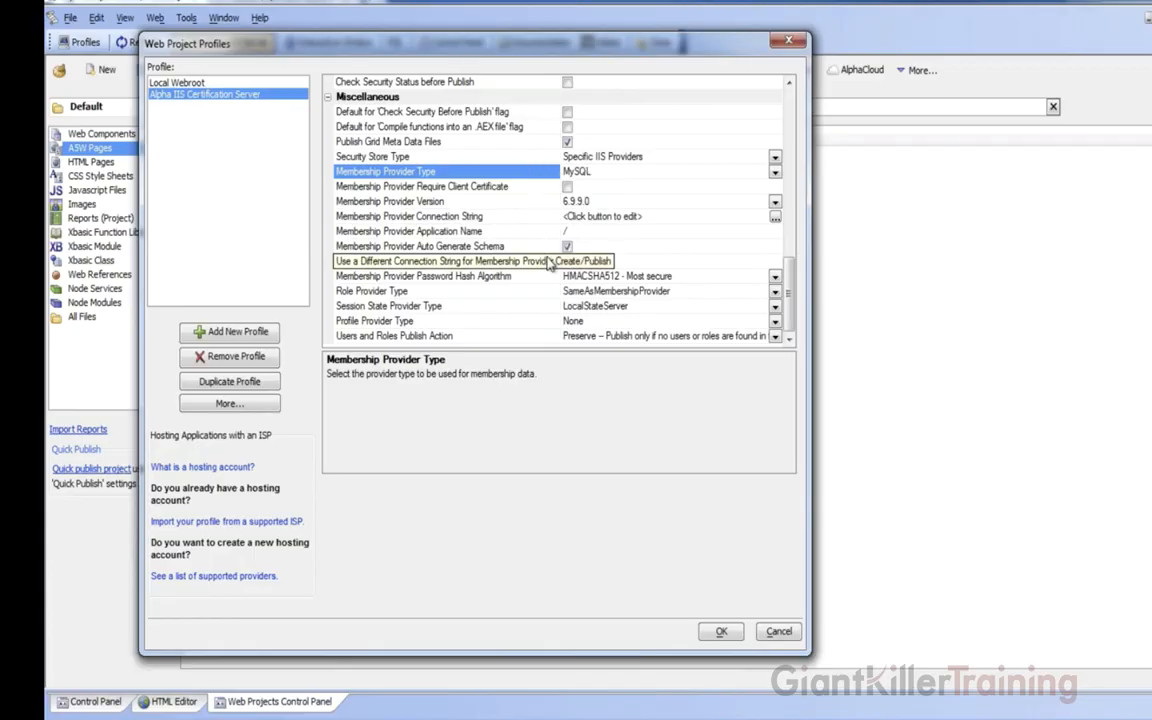
left_click(484, 246)
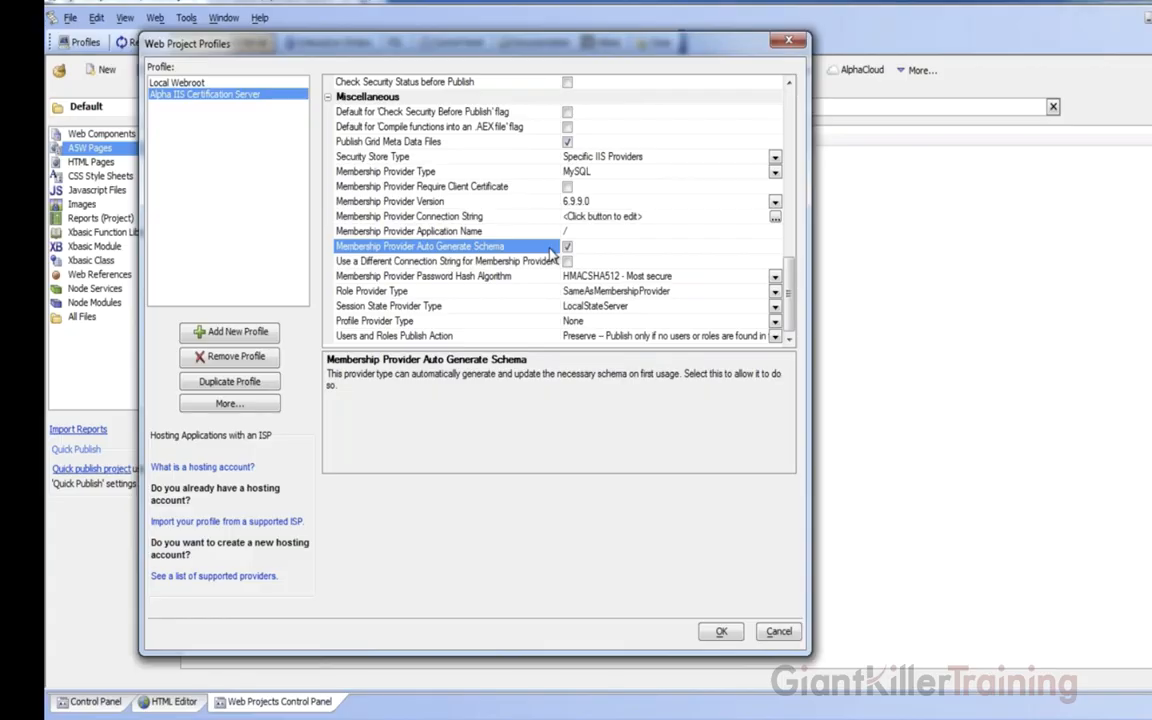
left_click(490, 218)
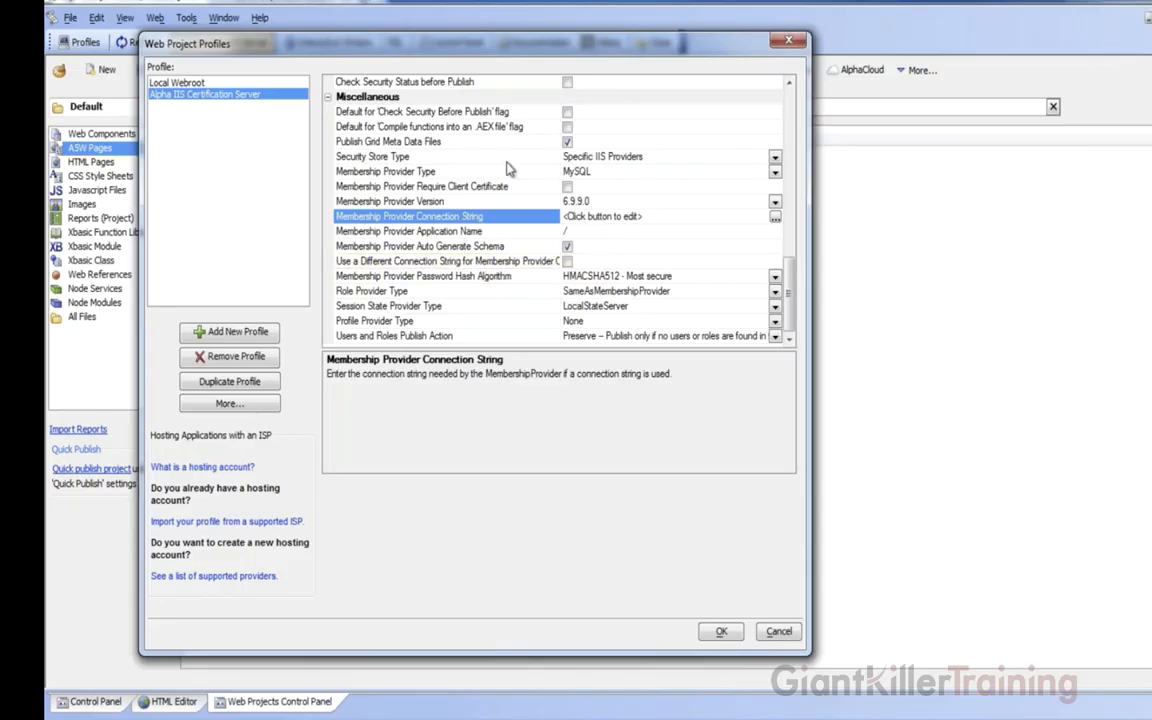
left_click(460, 156)
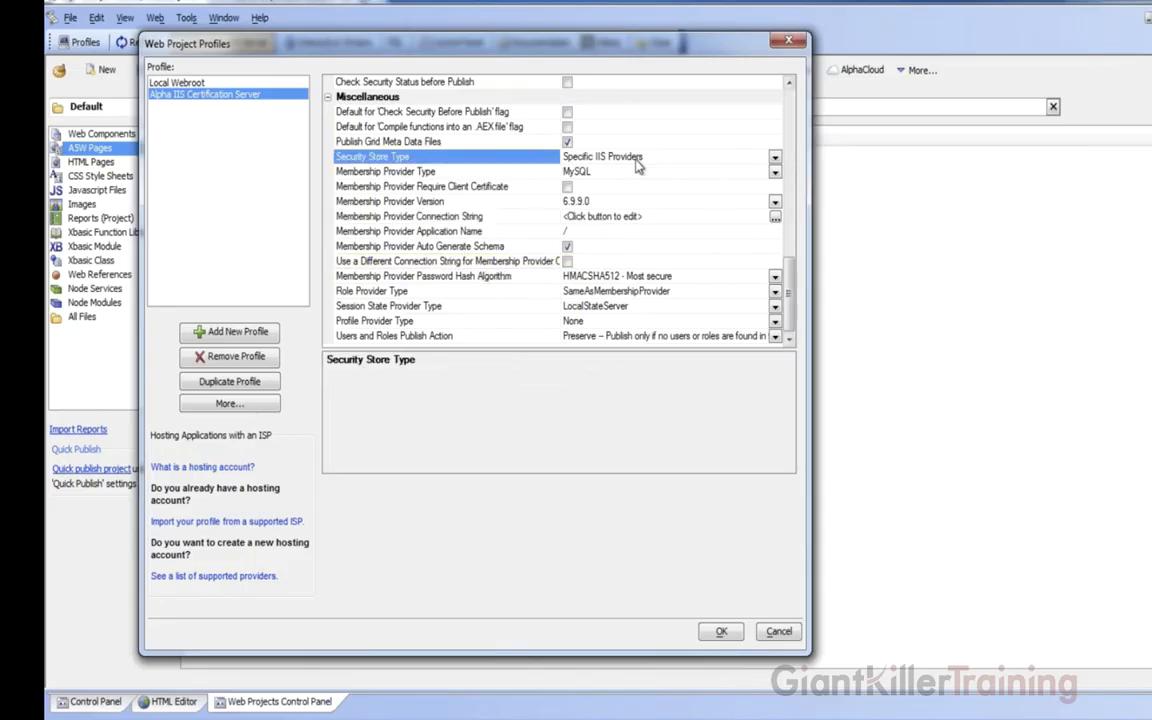
- Choose MySQL as the Membership Provider Type and save the web project profiles
left_click(775, 172)
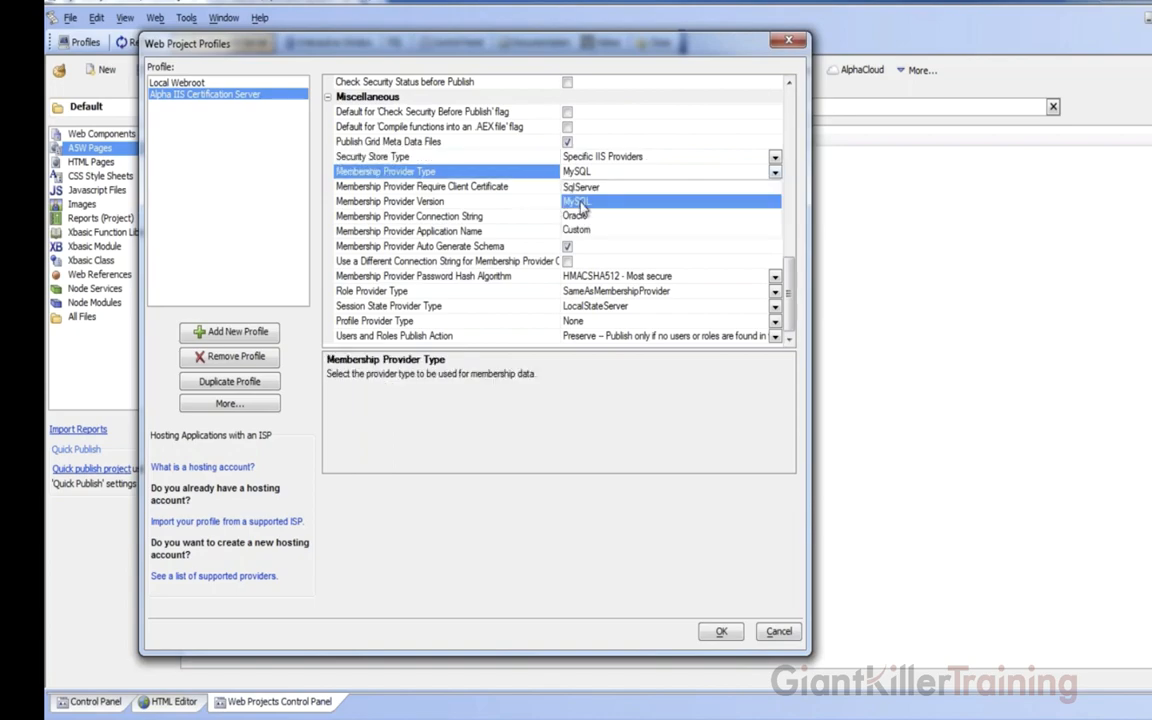
left_click(578, 202)
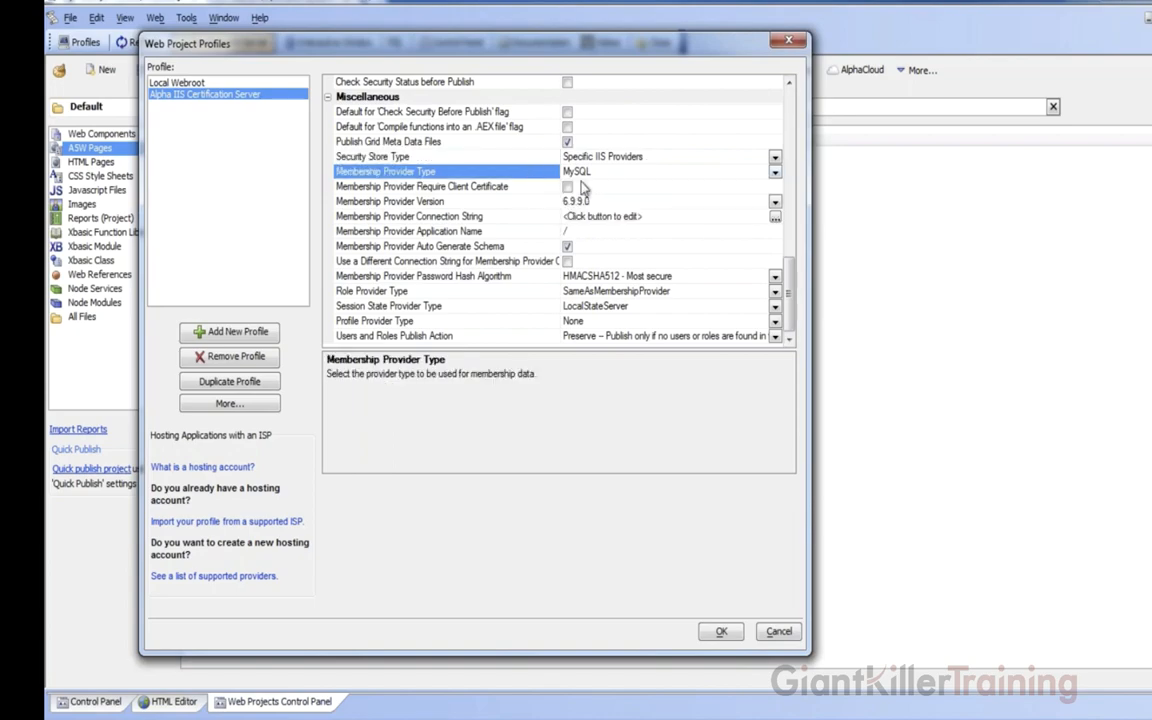
left_click(470, 216)
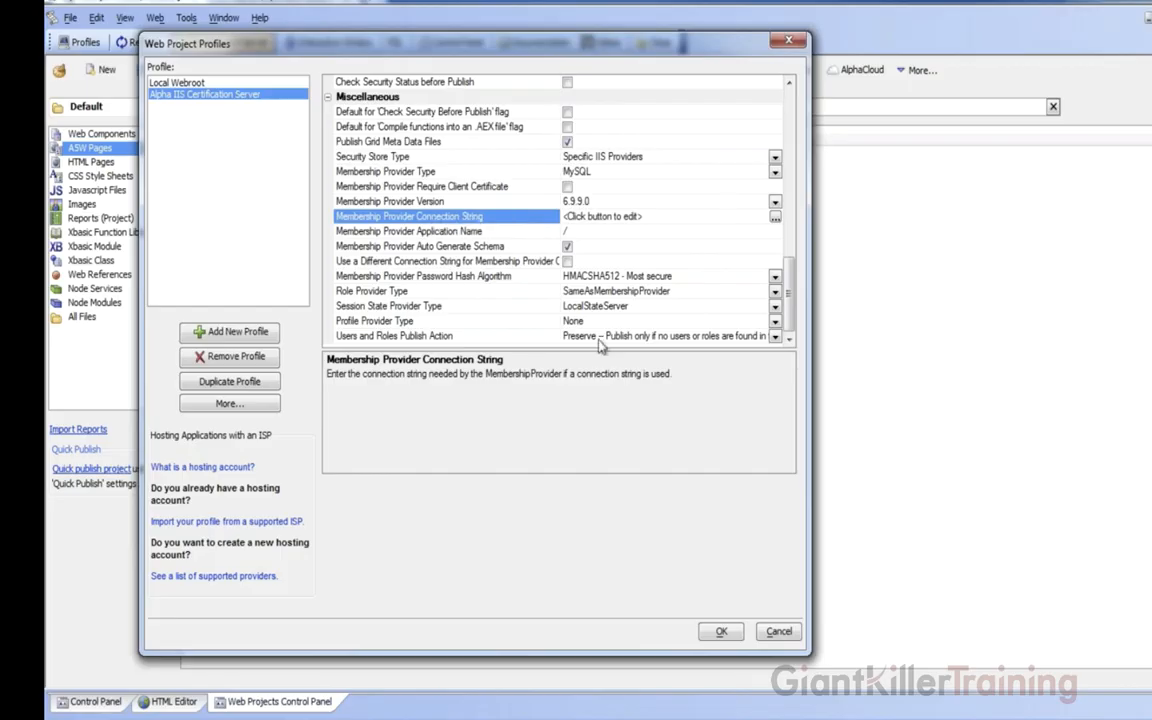
left_click(722, 632)
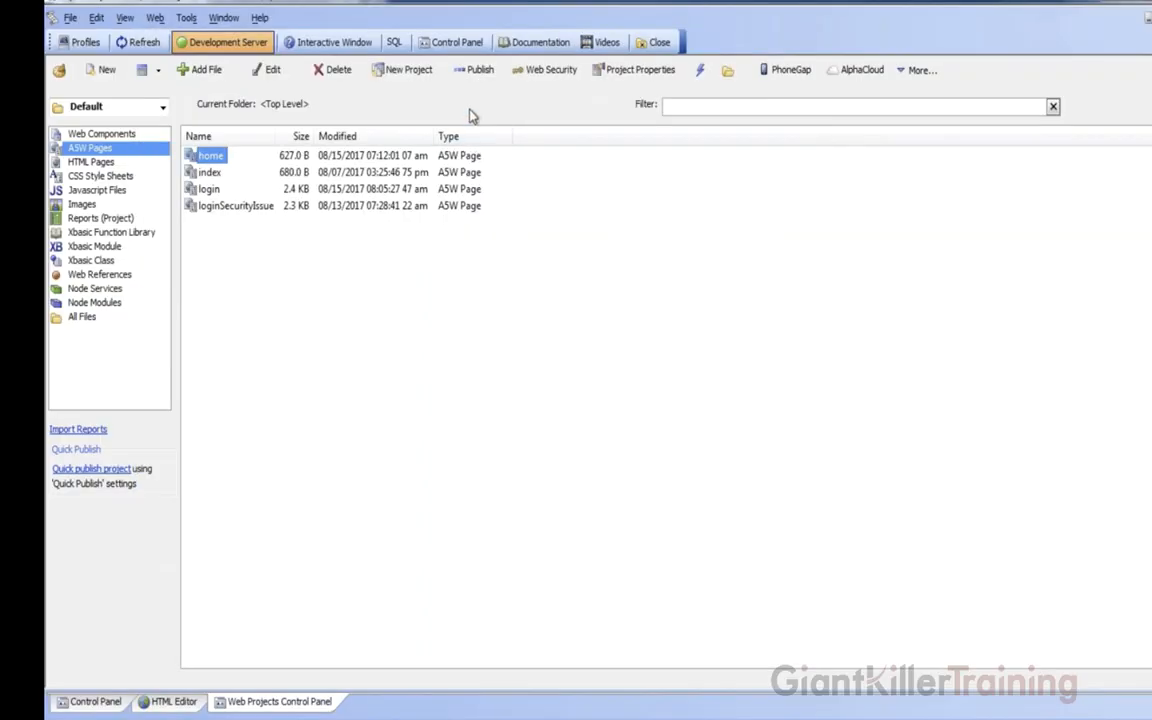
- Publish the web project with the Alpha IIS Certification Server profile, using the security data option "Replace -- Replace all users and roles."
left_click(476, 70)
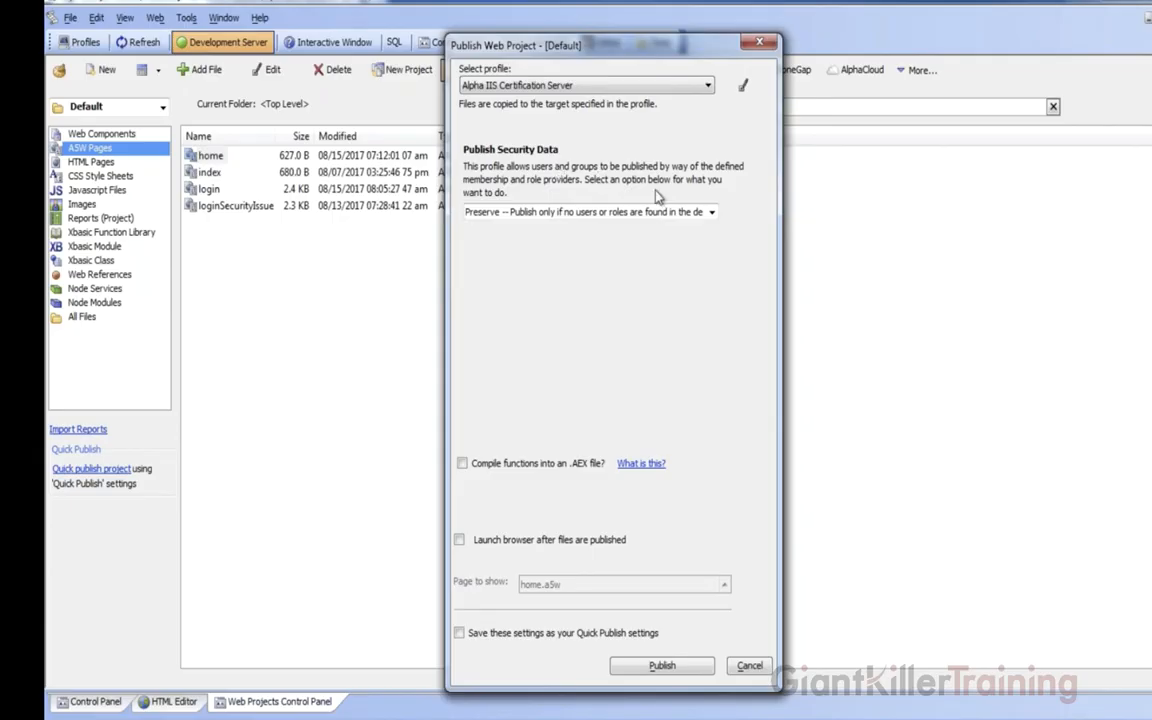
left_click(711, 212)
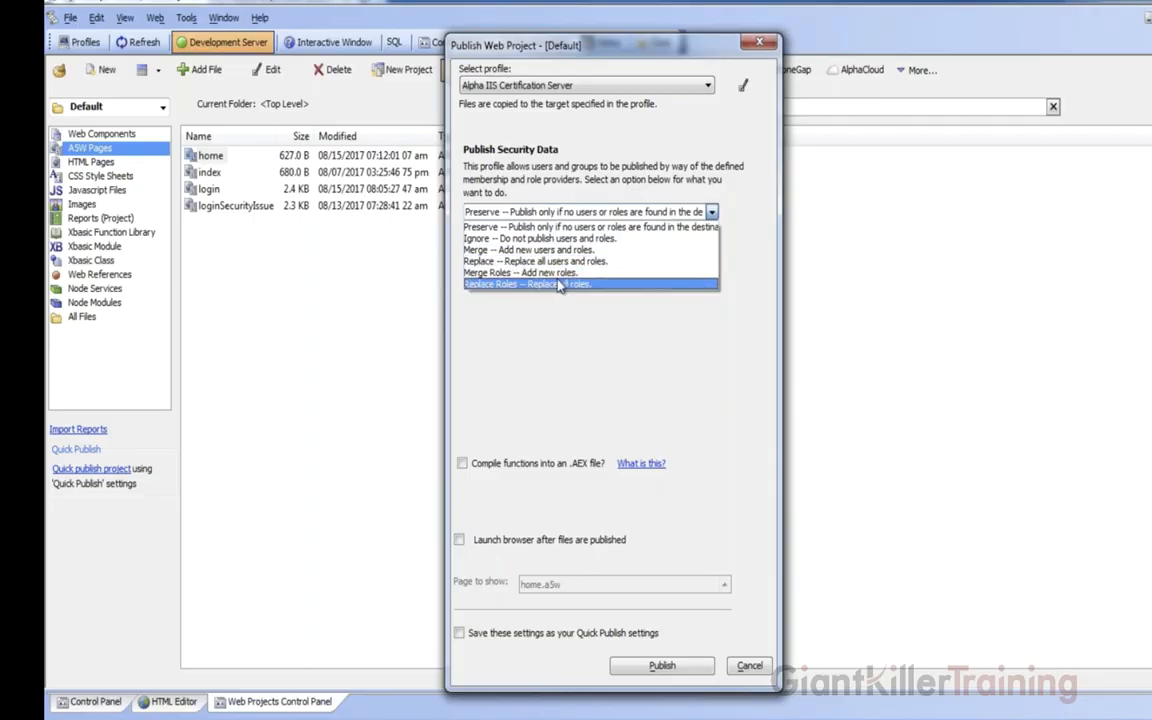
left_click(552, 261)
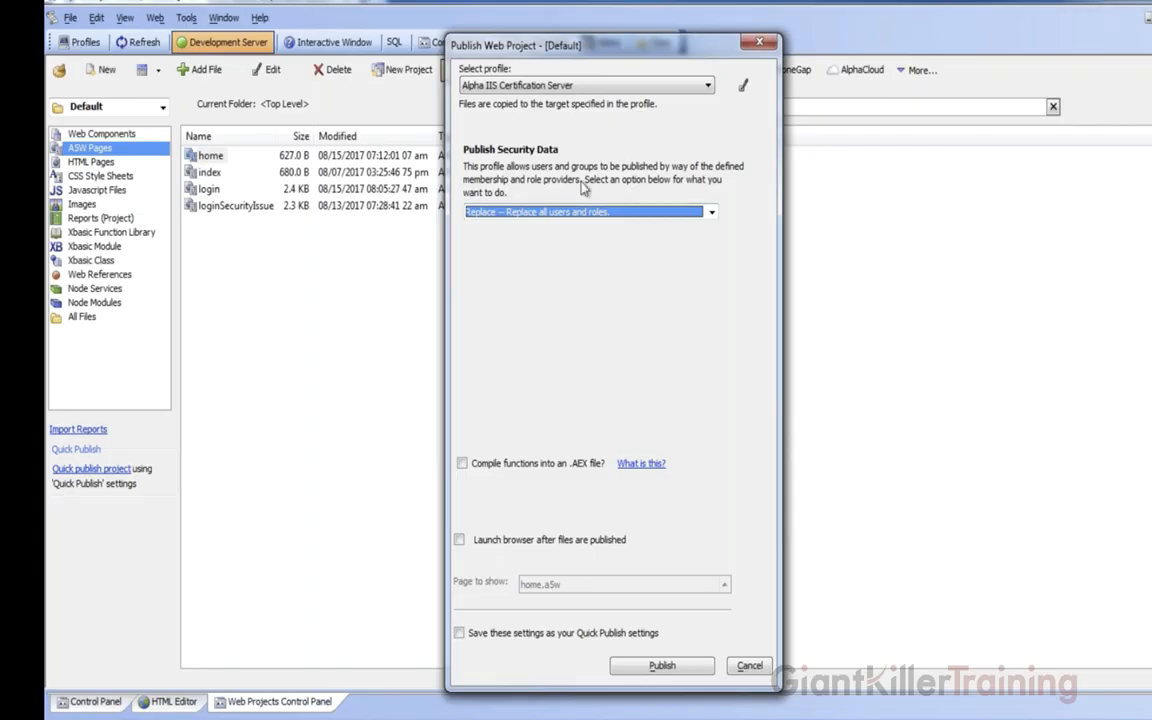
left_click(658, 666)
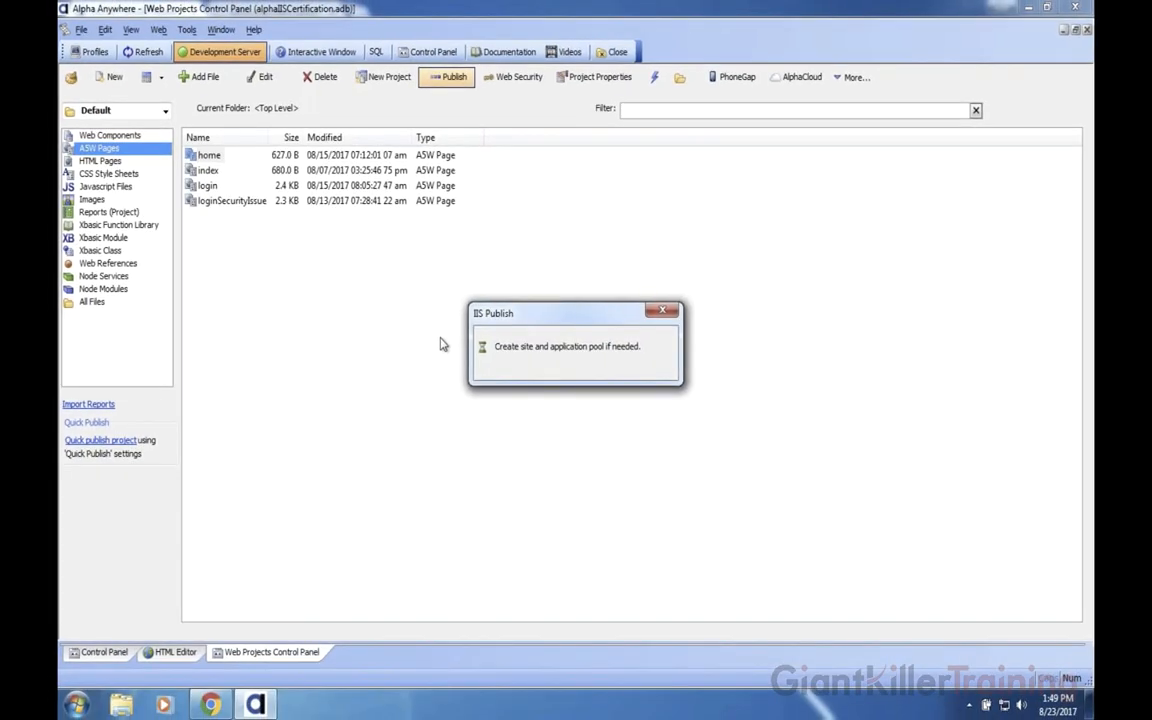
- Launch Navicat Premium while the IIS publish completes
left_click(77, 704)
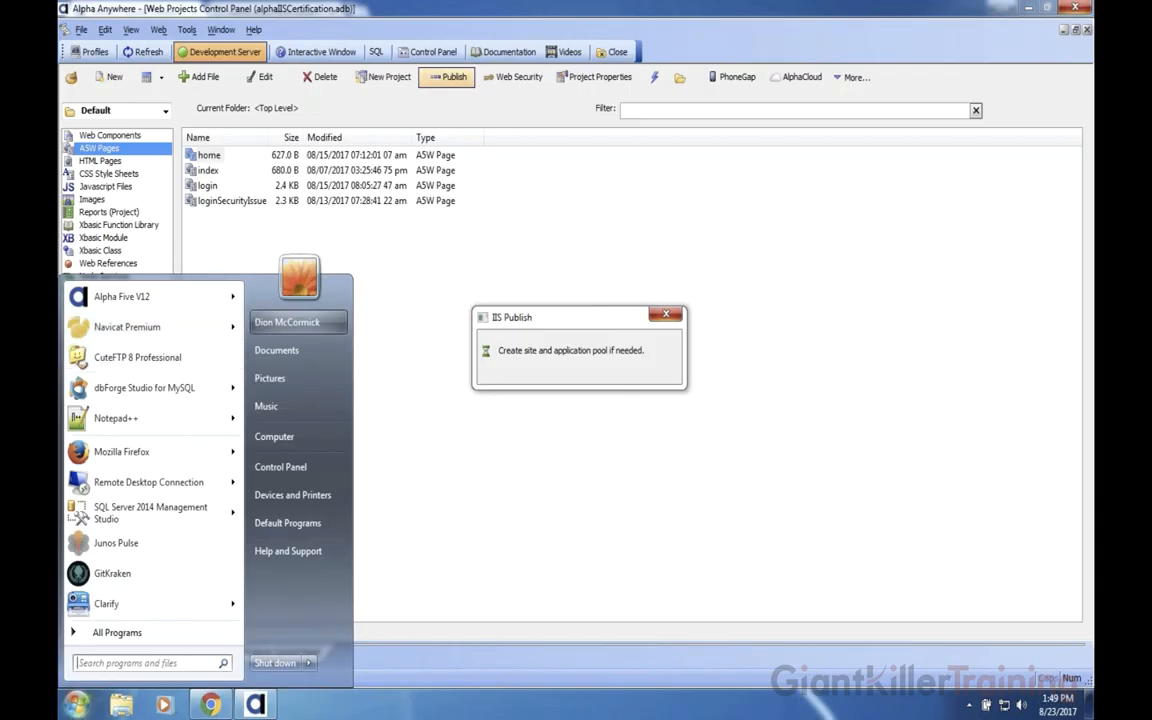
left_click(157, 330)
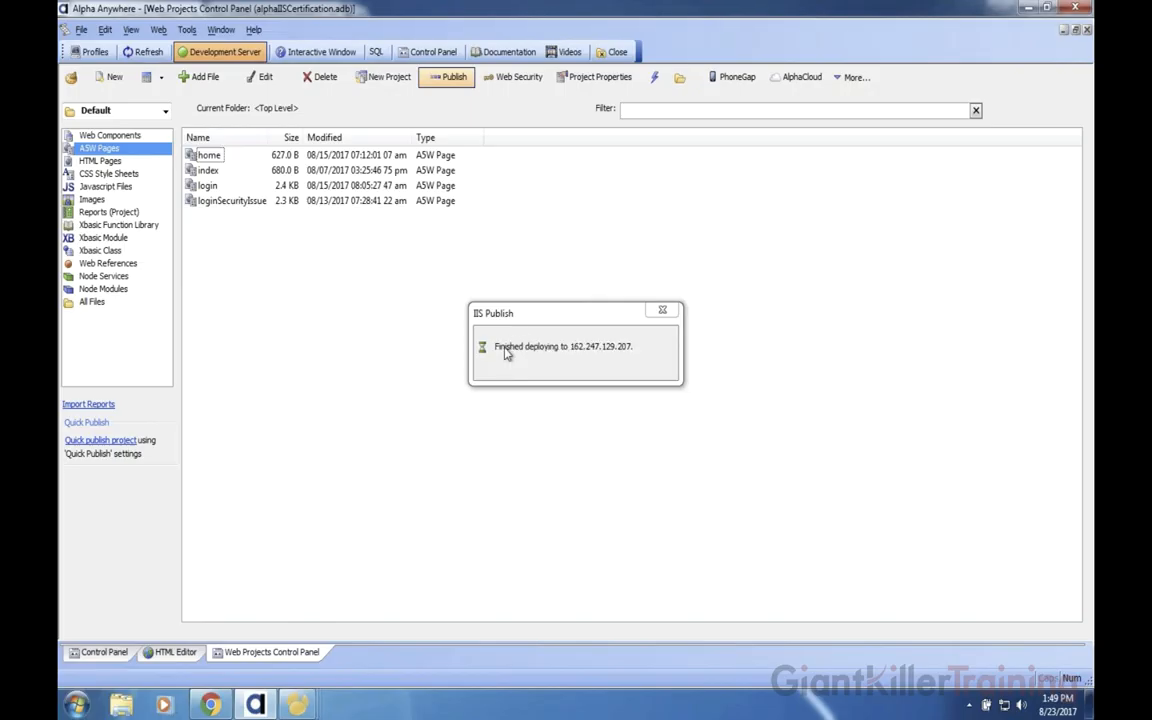
left_click(242, 711)
- Switch to Chrome, return to the published site's login page, and log in with the administrator's e-mail as User ID and the account password
left_click(213, 709)
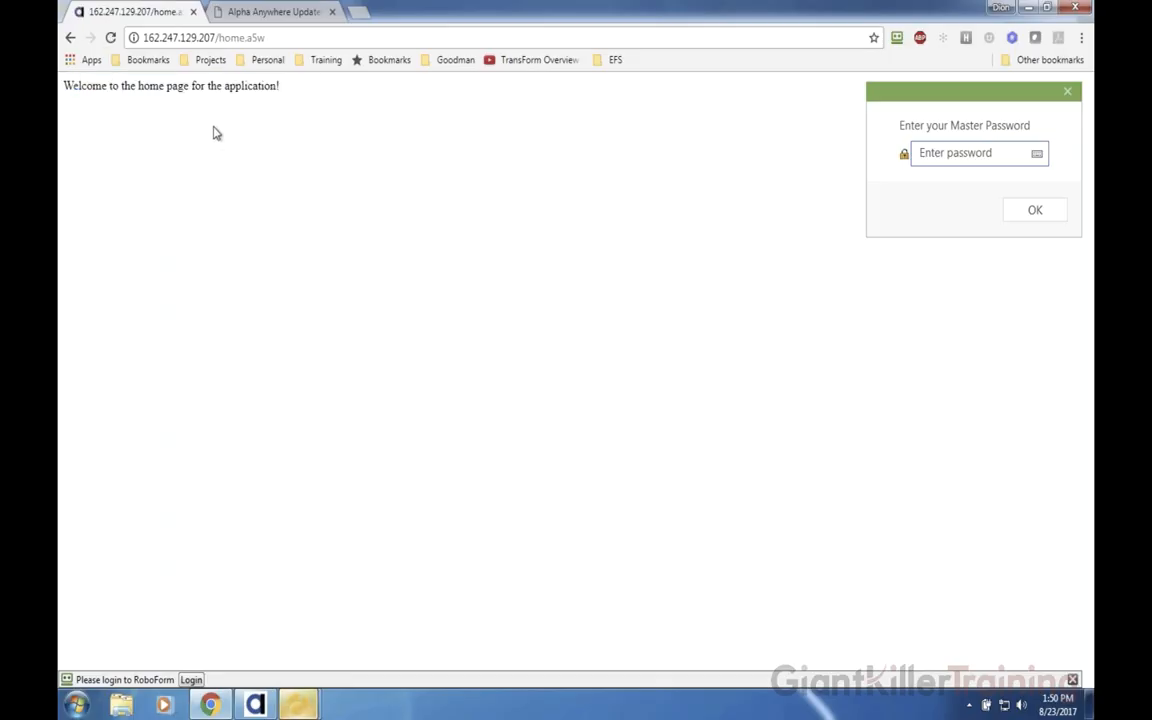
left_click(70, 38)
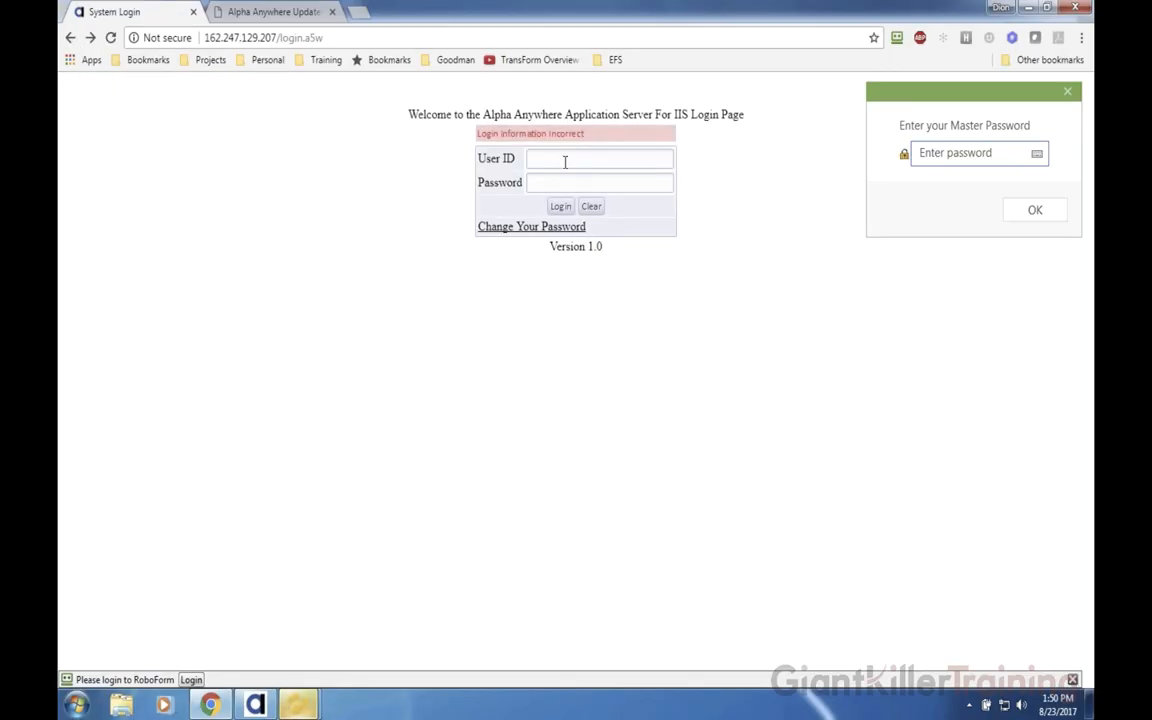
left_click(563, 156)
type("administrator@test.com")
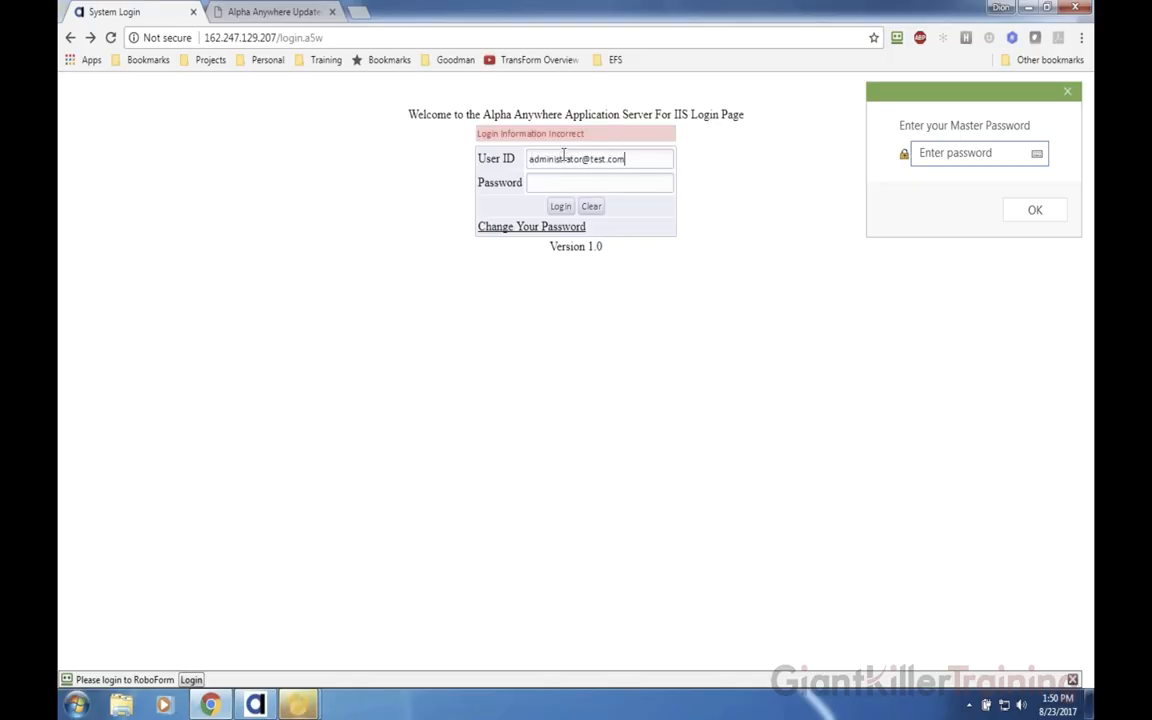
left_click(557, 211)
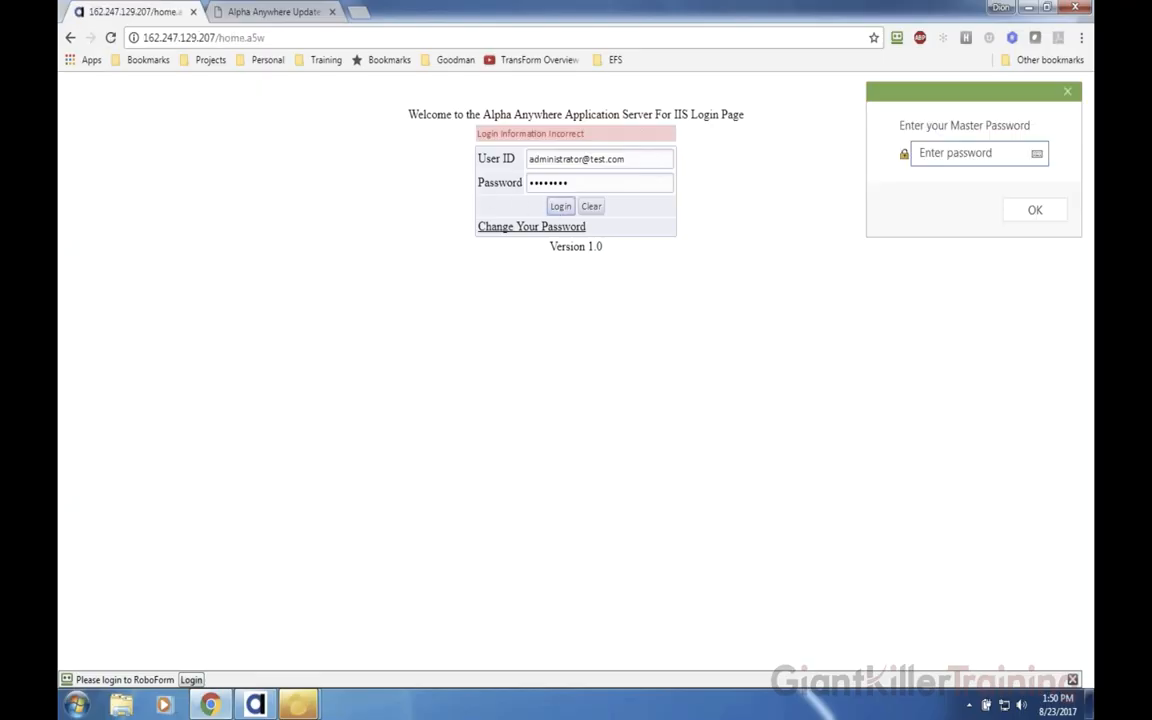
left_click_drag(112, 86, 235, 86)
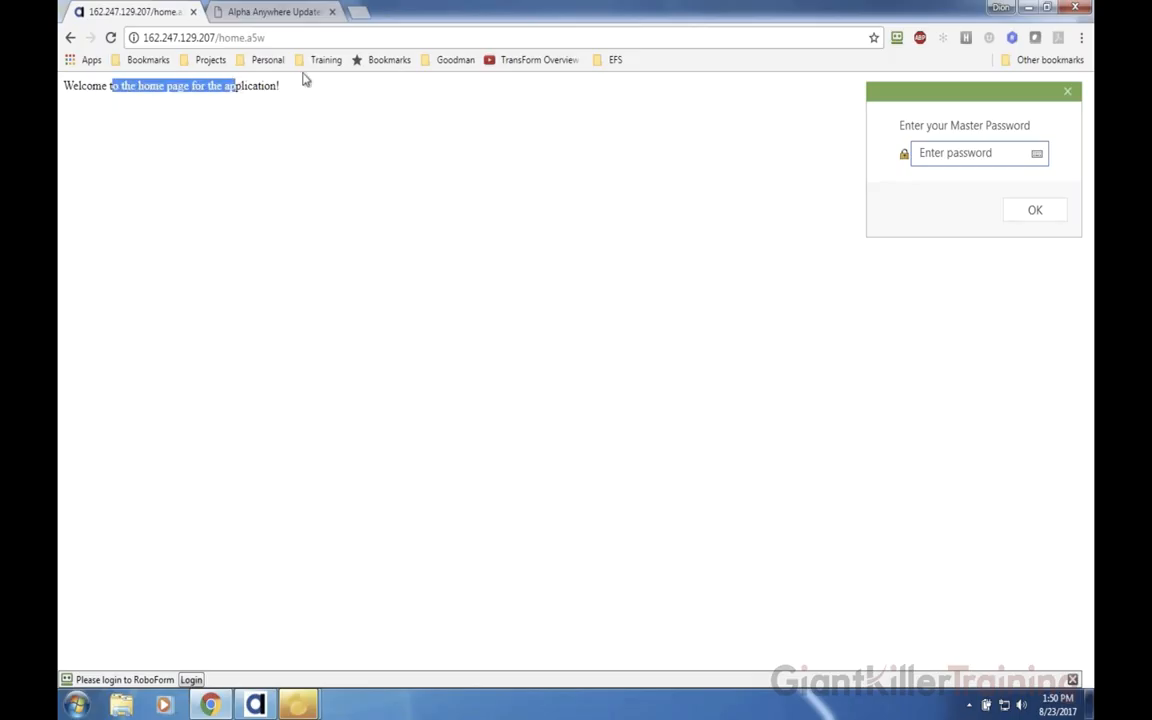
- Switch to Navicat Premium and look through the tables in the LocalHost2 connection's demonstration database
left_click(298, 705)
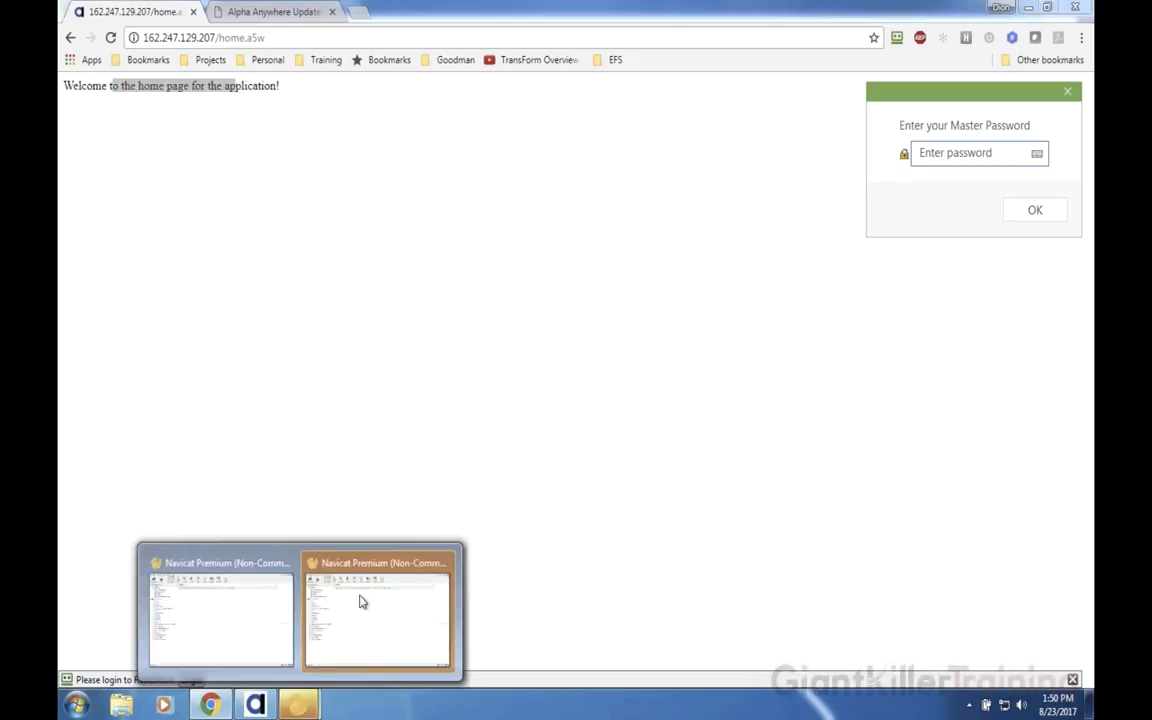
left_click(443, 561)
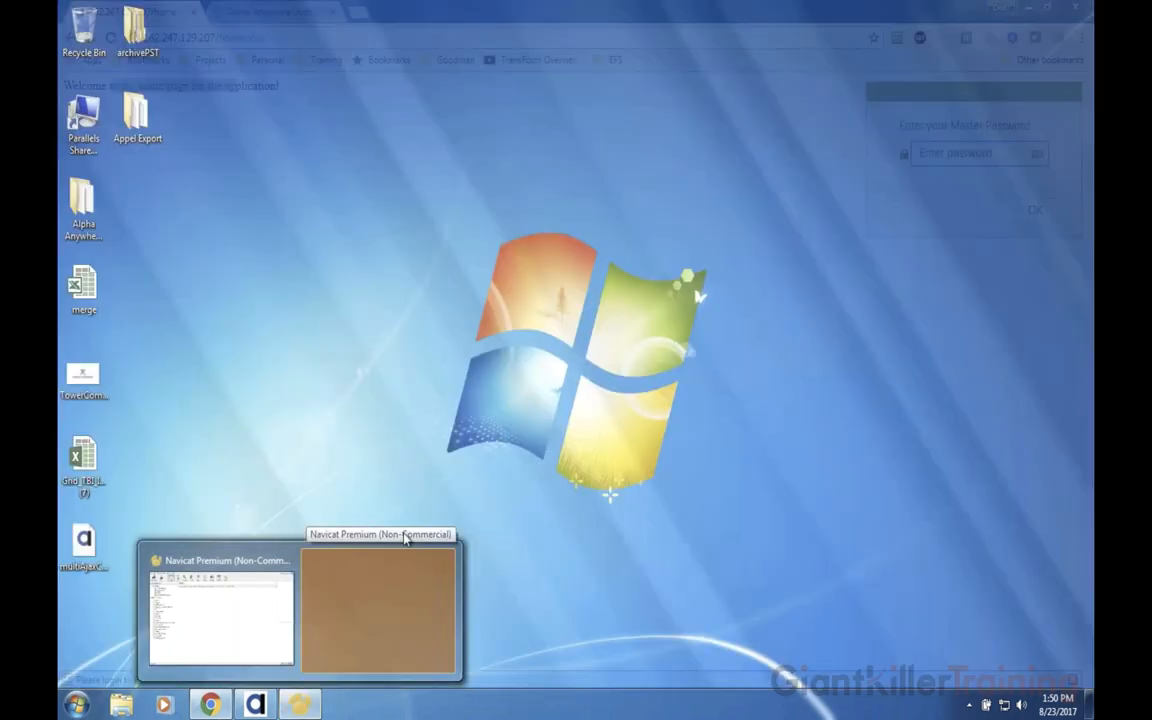
left_click(240, 610)
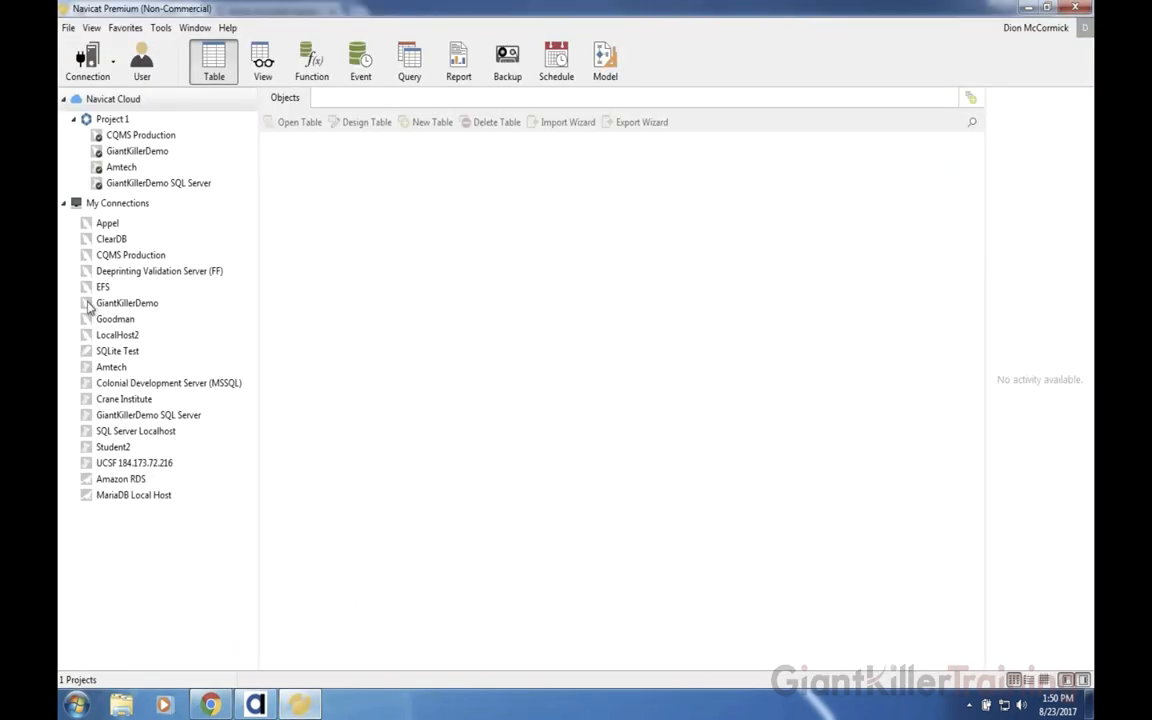
double_click(102, 336)
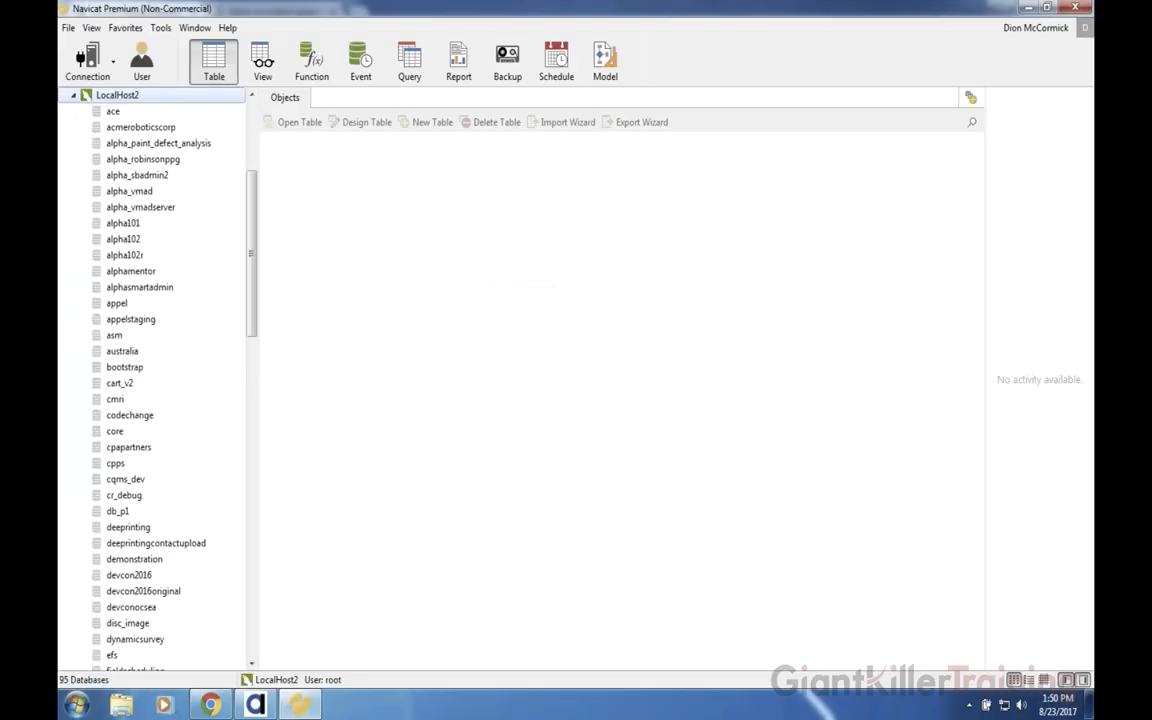
scroll(112, 316, "down", 1)
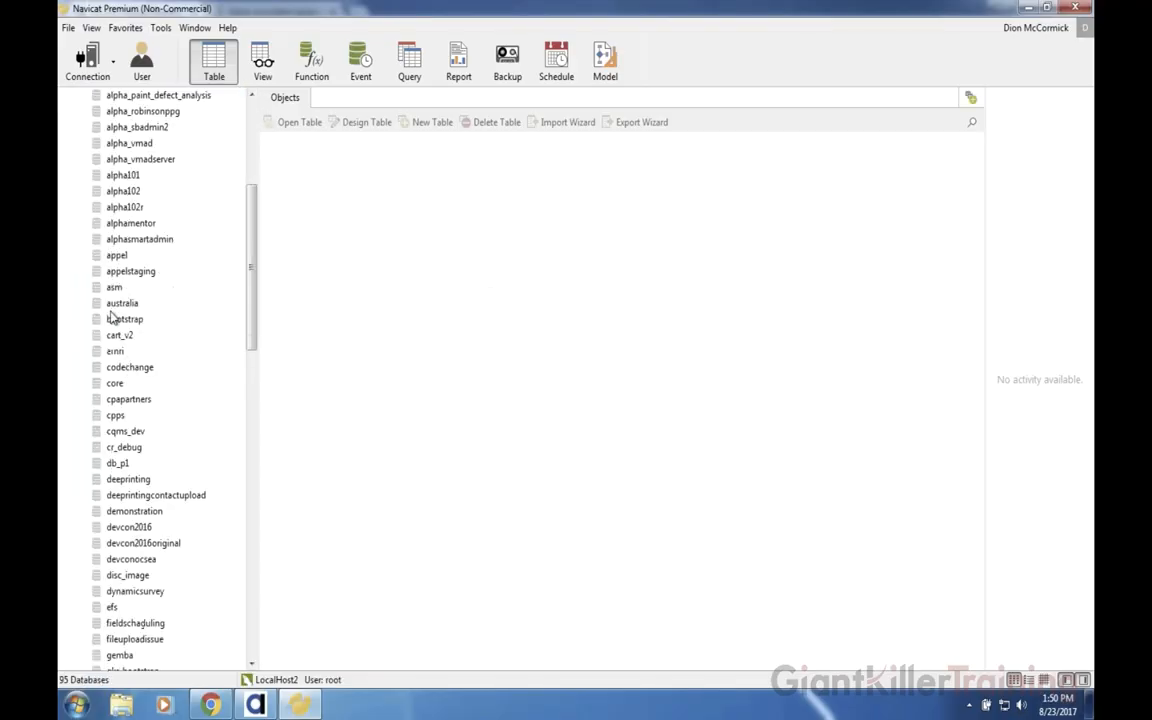
scroll(112, 316, "down", 1)
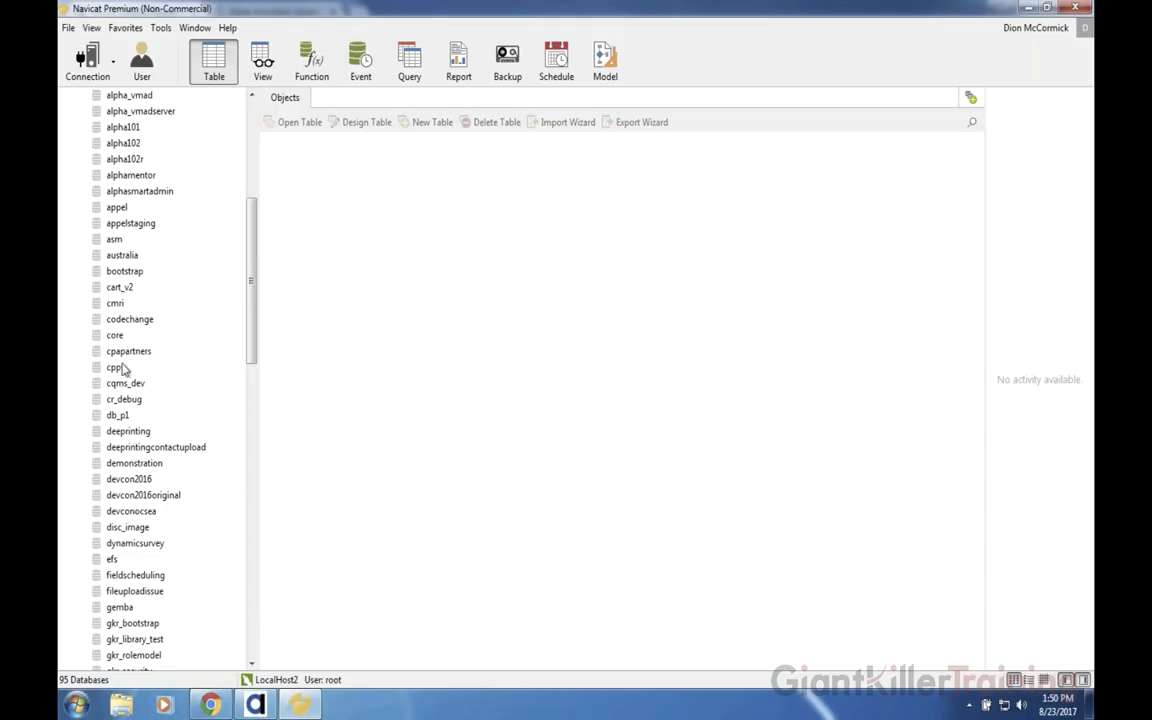
left_click(129, 462)
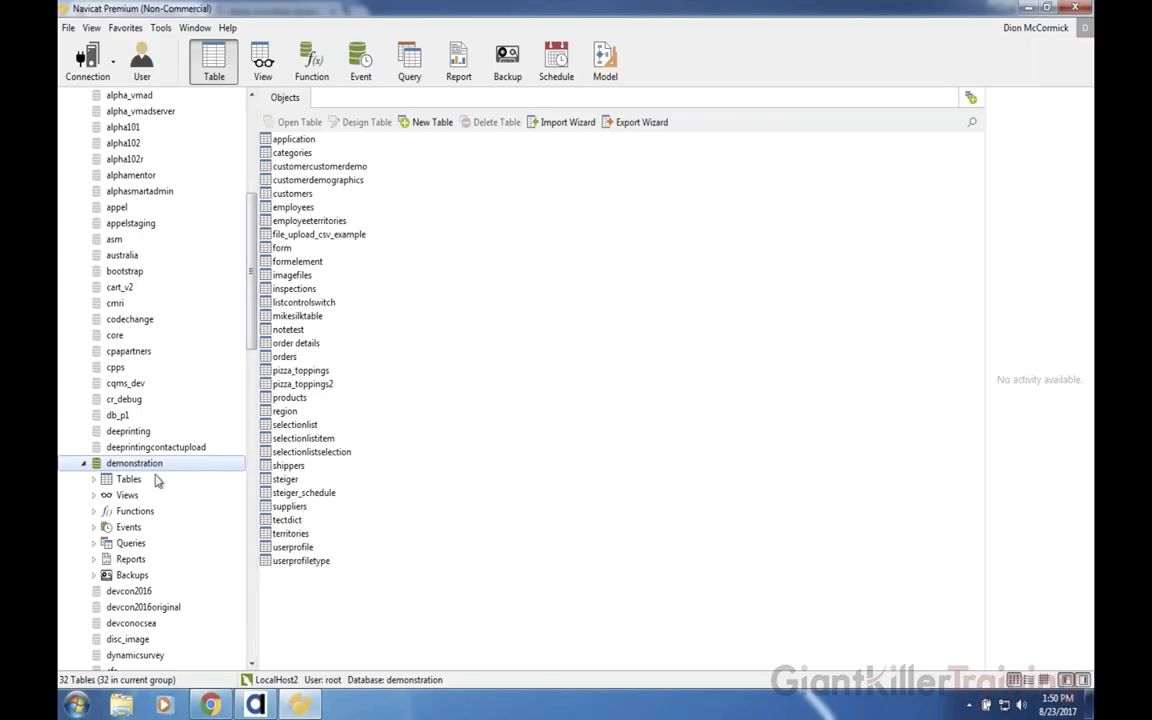
right_click(441, 326)
left_click(415, 417)
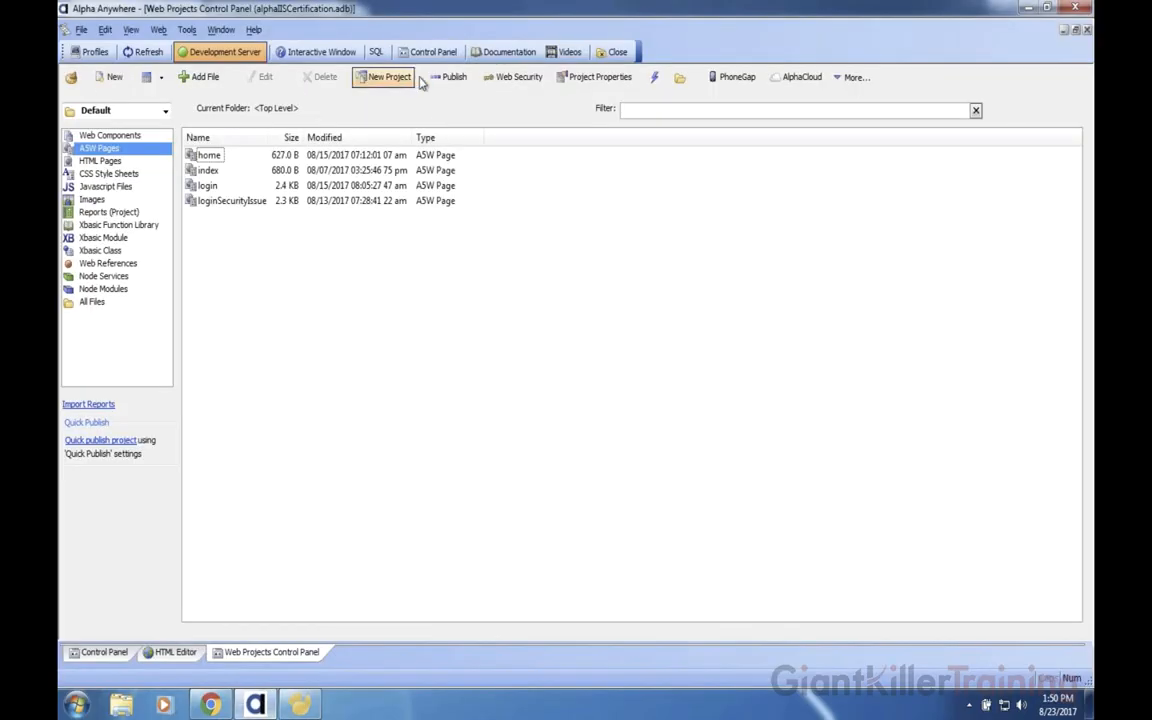
- In Alpha Anywhere, check the publish profile's Membership Provider Connection String to identify its server and database, and cancel without changes
left_click(447, 80)
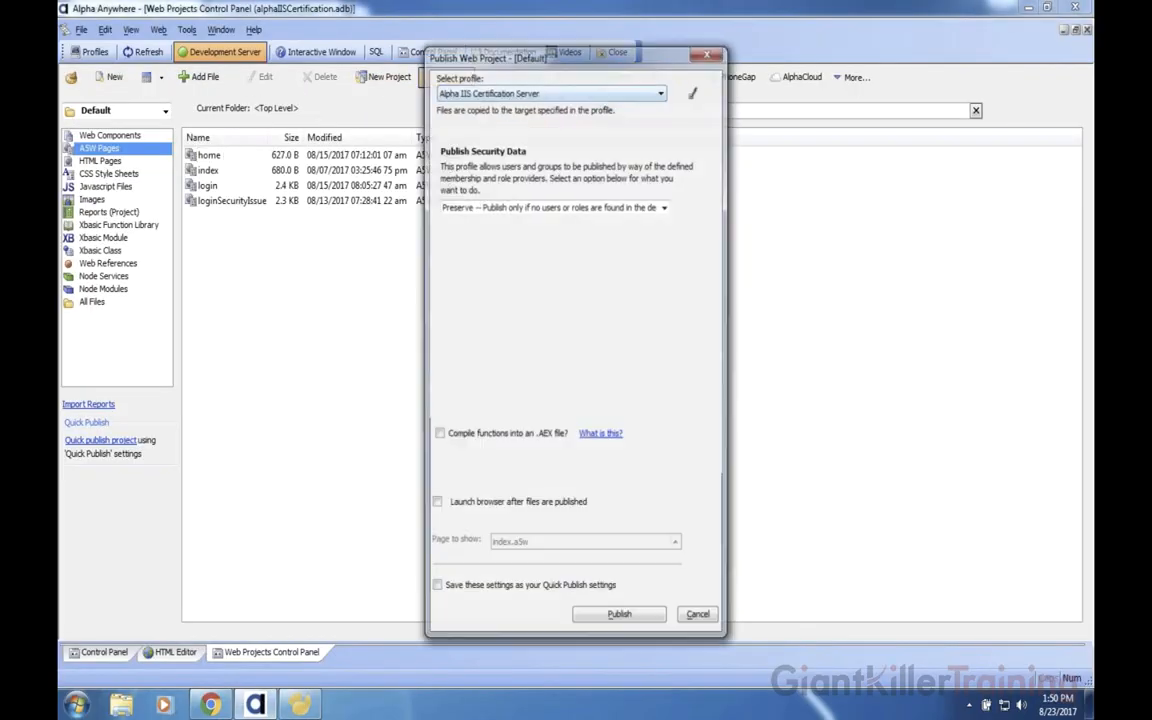
left_click(693, 94)
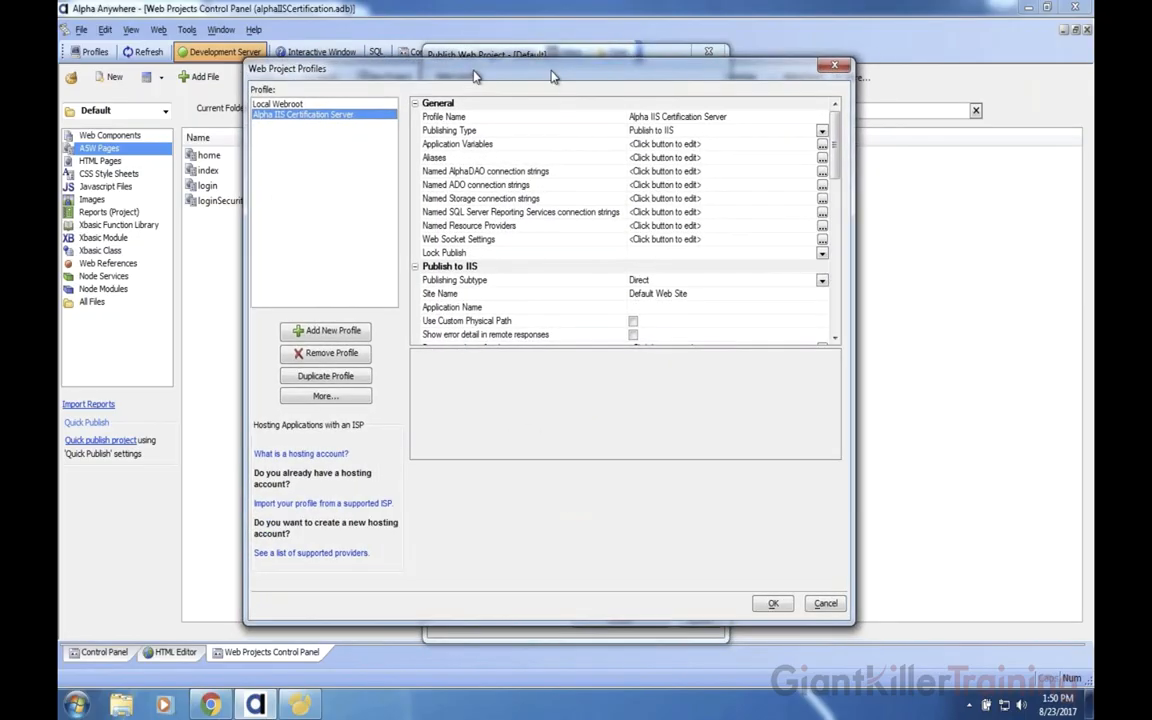
scroll(436, 234, "down", 10)
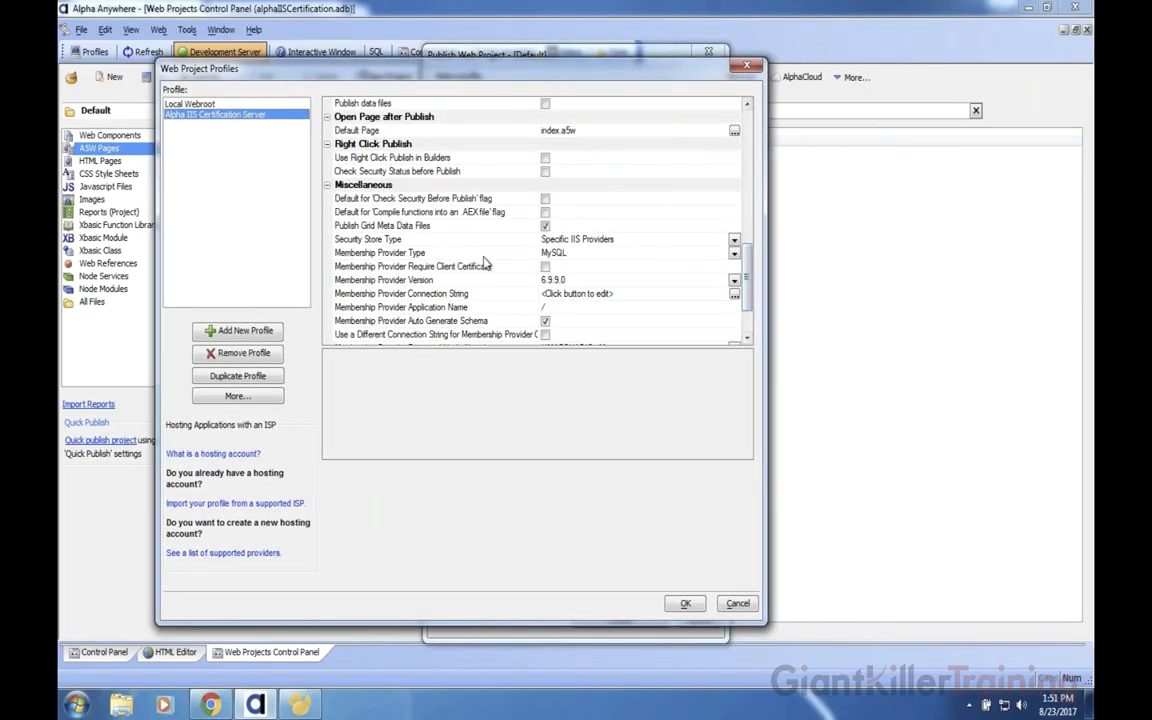
left_click(491, 294)
left_click(734, 294)
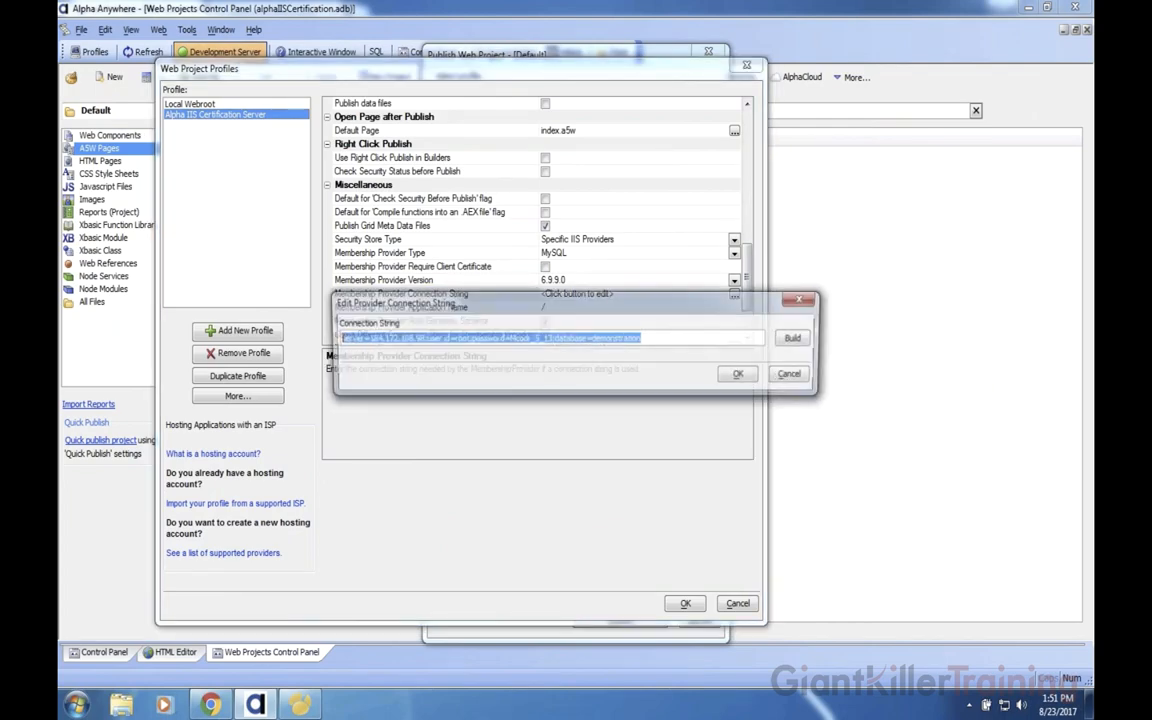
left_click(795, 376)
left_click(735, 601)
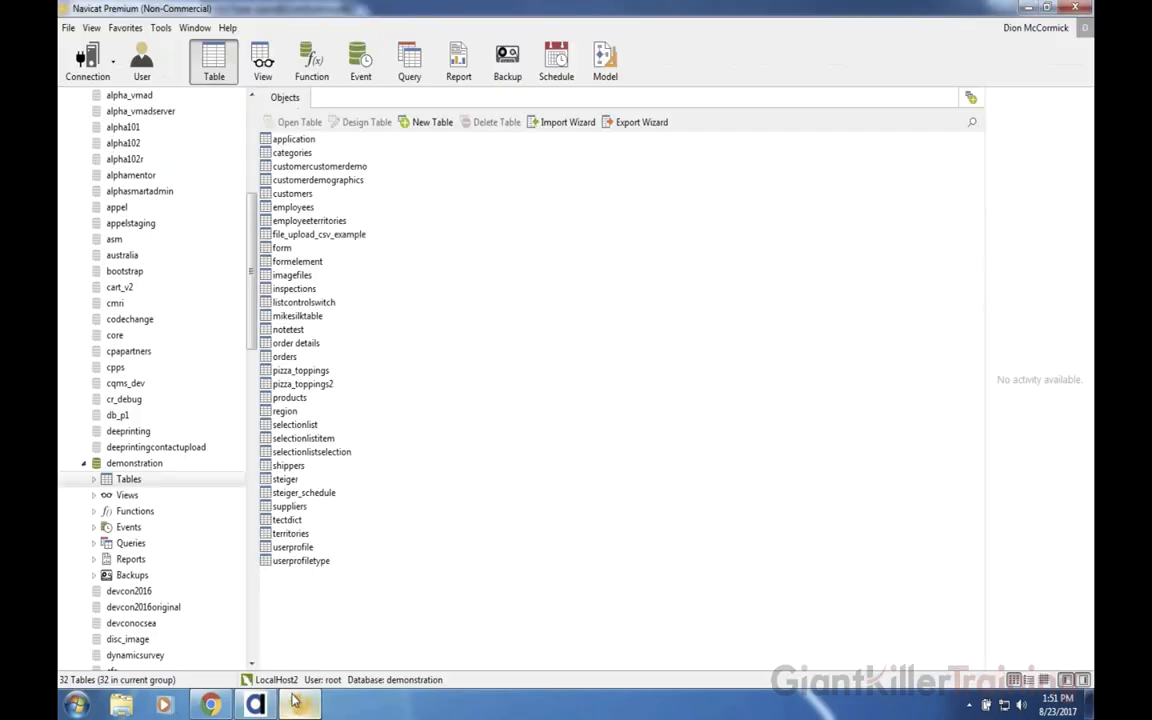
- In Navicat Premium, collapse LocalHost2, connect to GiantKillerDemo, and open its demonstration database
scroll(150, 400, "up", 10)
double_click(89, 338)
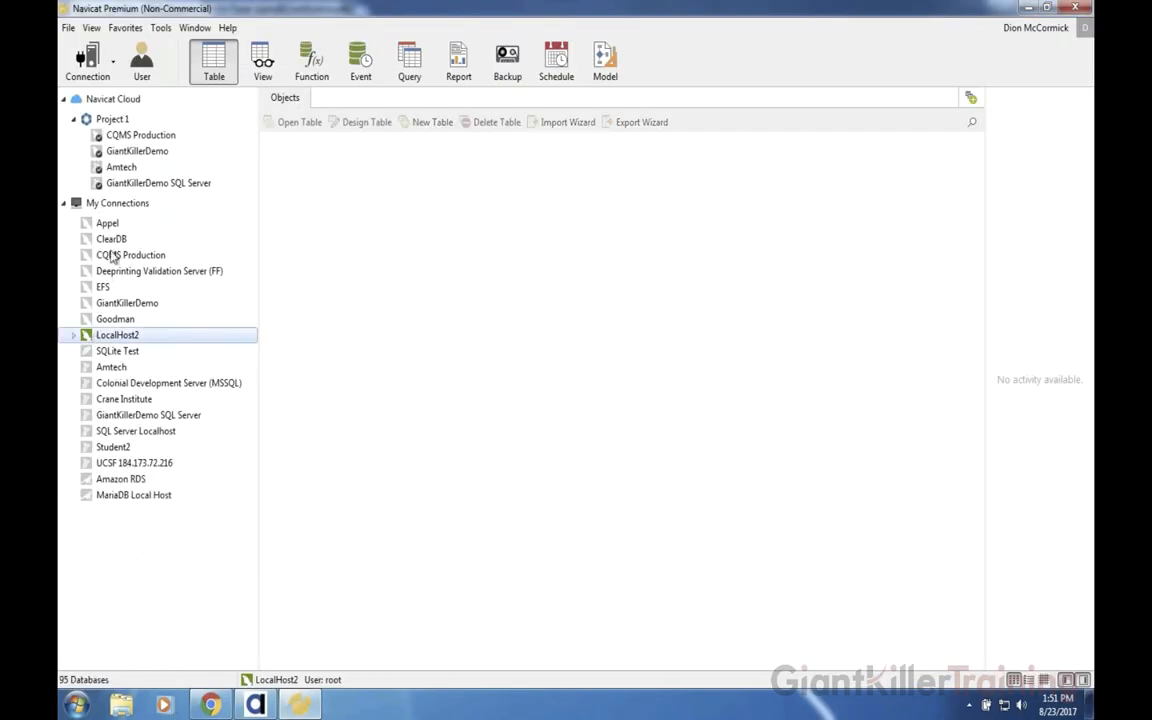
double_click(115, 303)
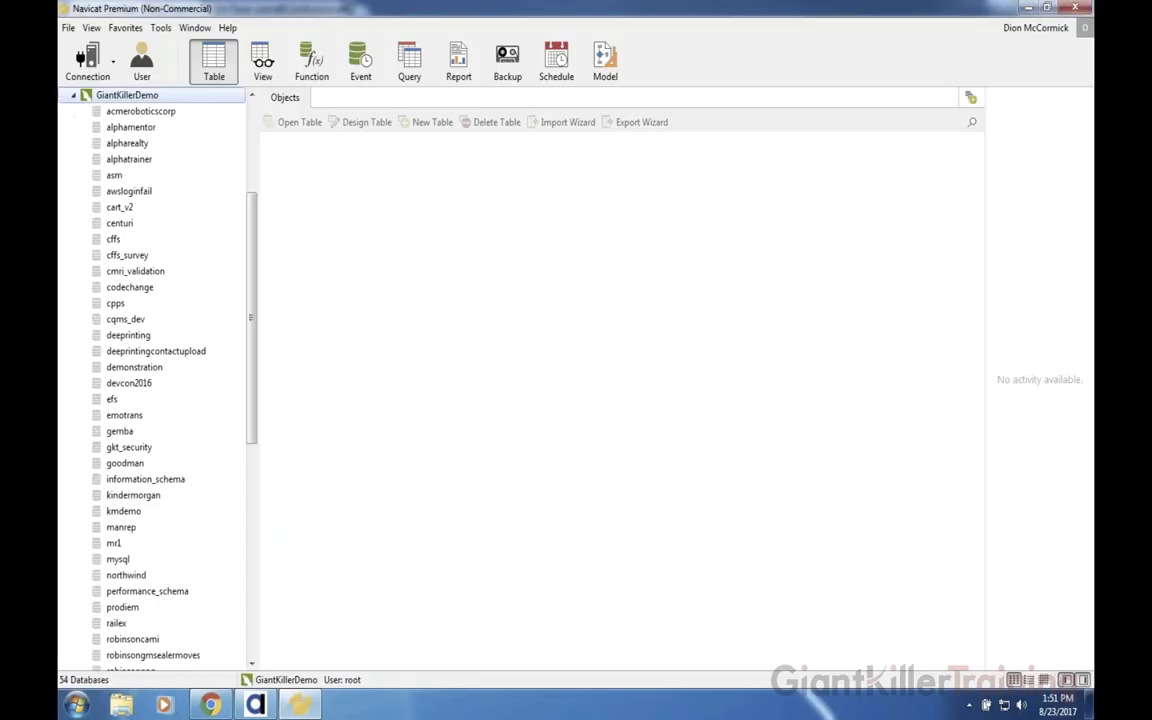
scroll(122, 370, "down", 2)
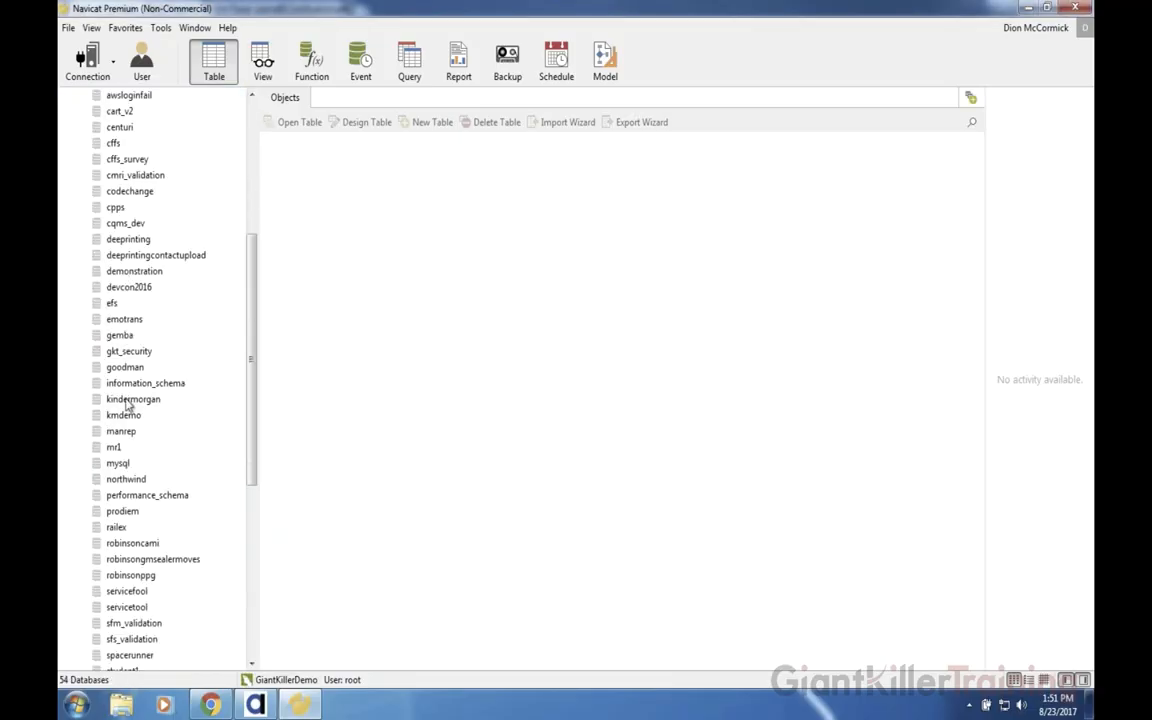
scroll(125, 407, "down", 2)
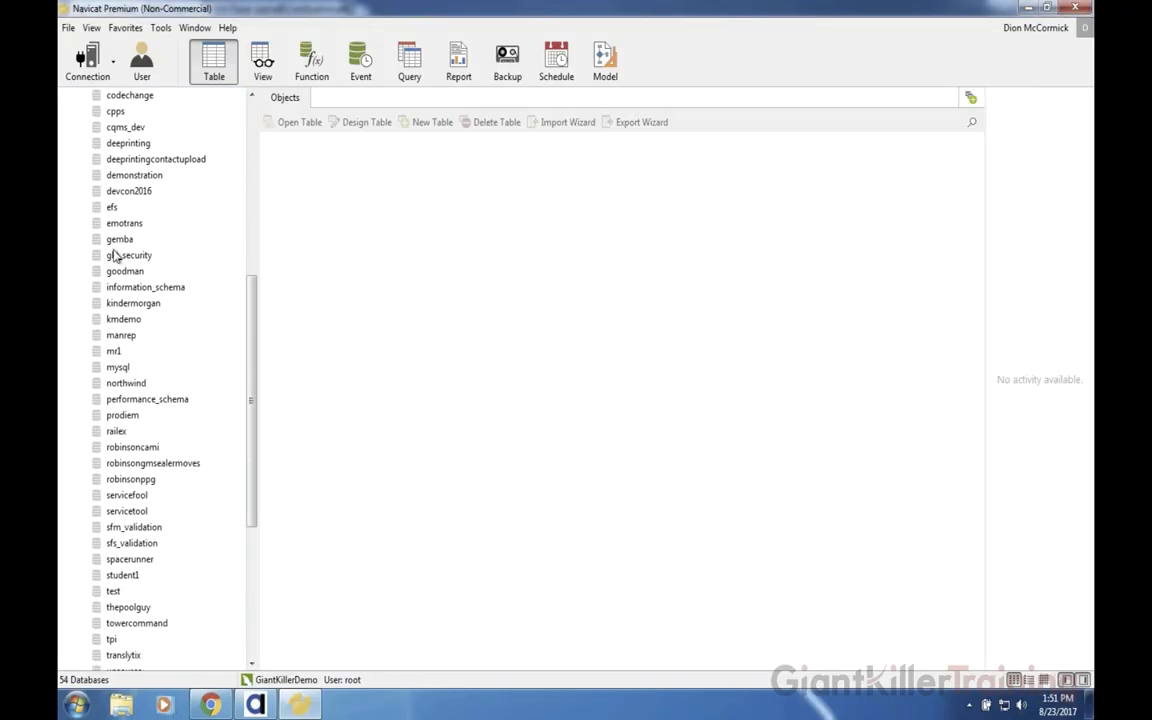
scroll(115, 245, "up", 2)
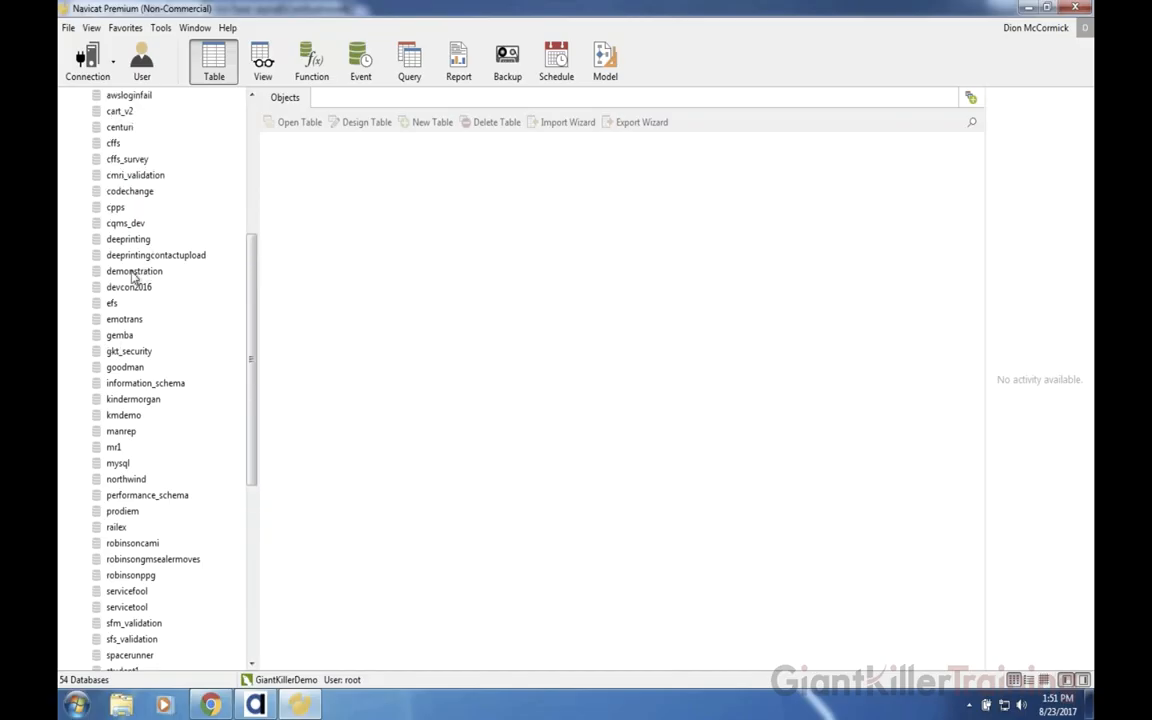
left_click(130, 271)
double_click(130, 271)
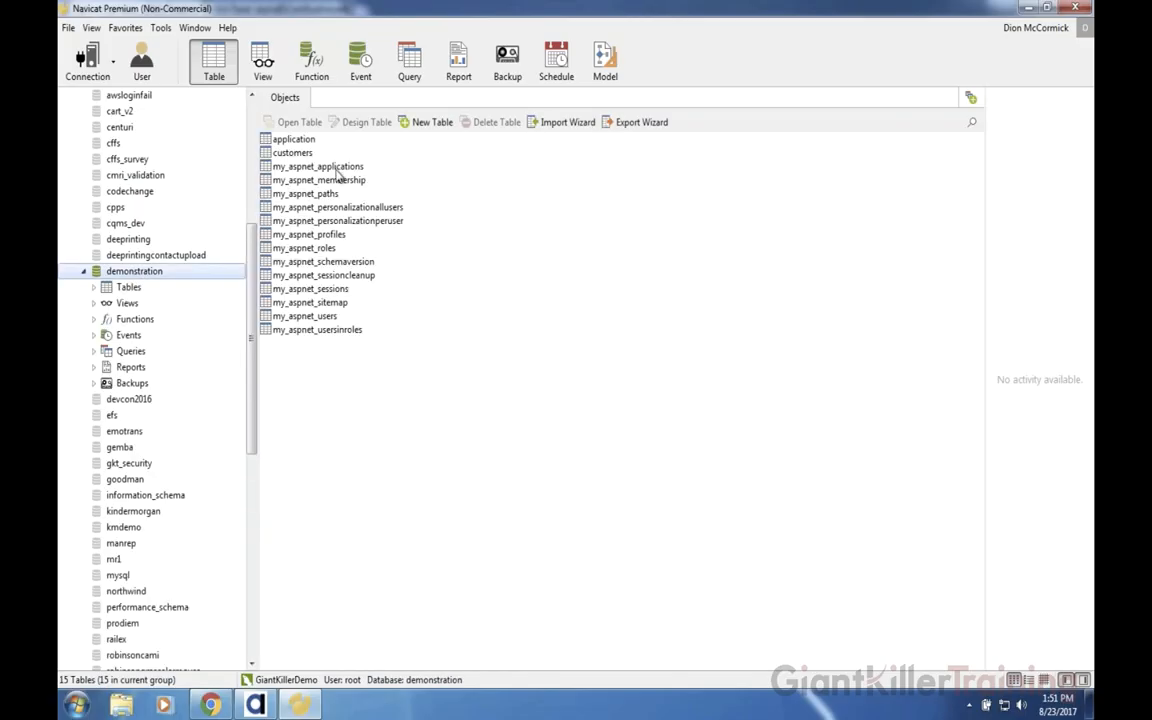
- Examine the group of my_aspnet_ security tables, from my_aspnet_applications to my_aspnet_usersinroles, in the demonstration database
left_click_drag(346, 158, 230, 368)
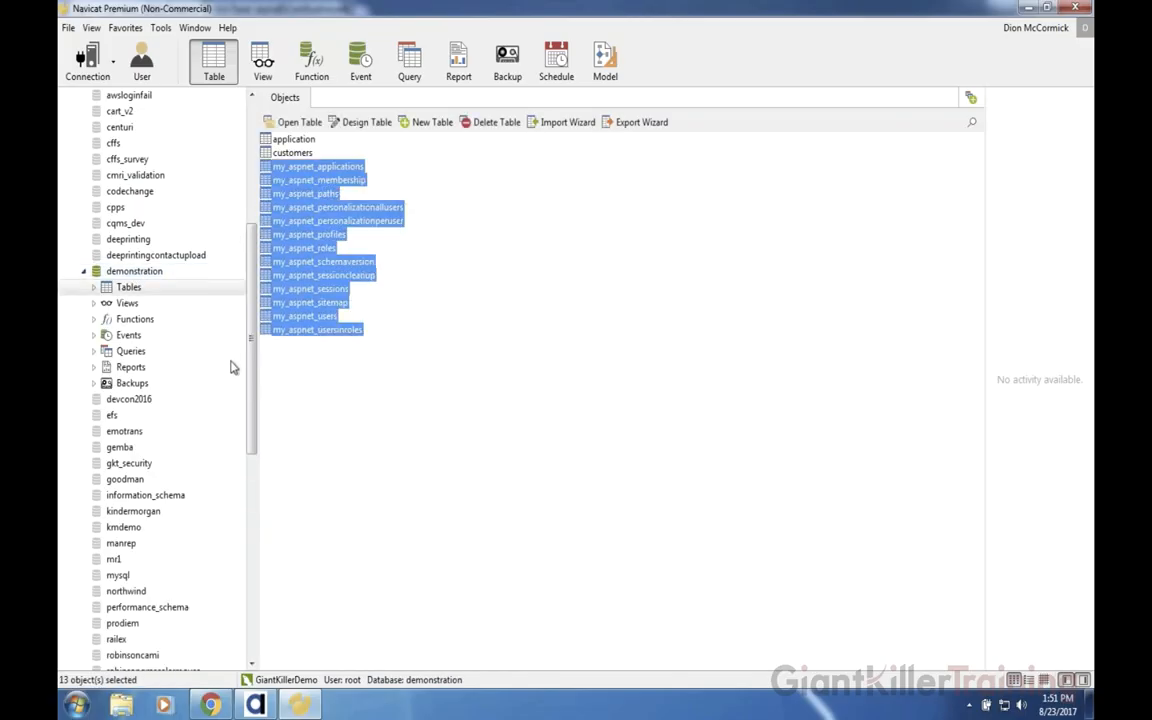
left_click(450, 324)
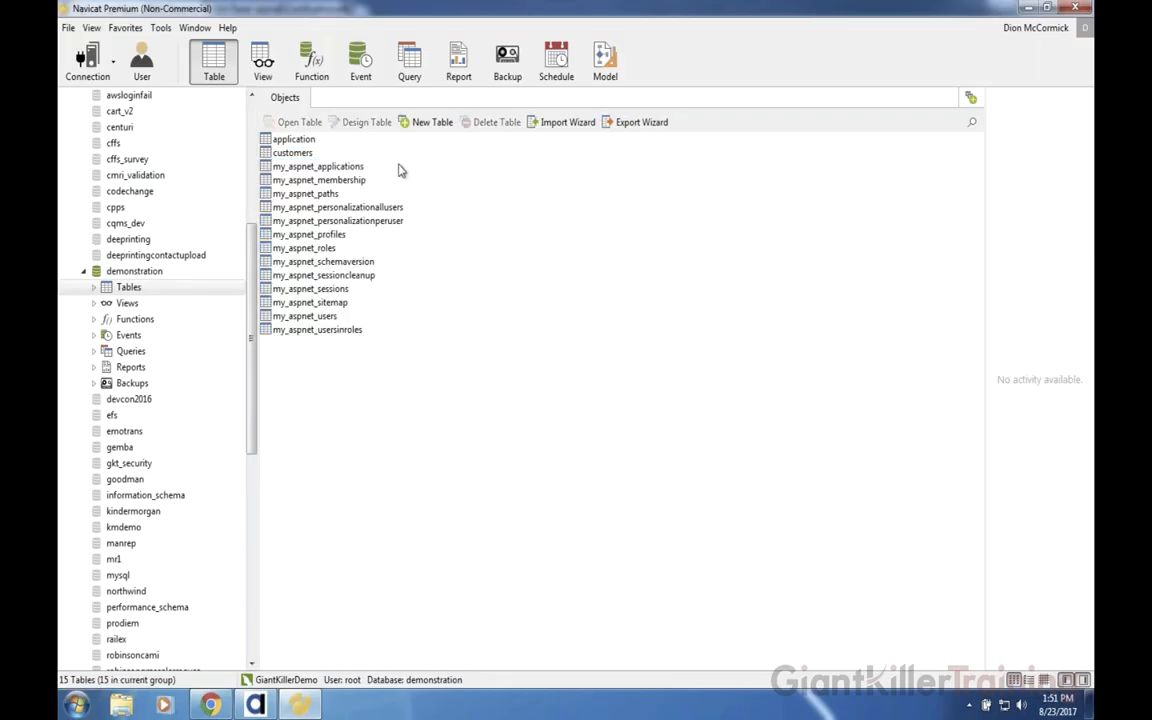
left_click_drag(397, 172, 324, 368)
left_click(324, 368)
left_click_drag(378, 172, 395, 350)
left_click(395, 350)
- Open the my_aspnet_users and my_aspnet_roles tables and inspect the published user and role records
double_click(334, 317)
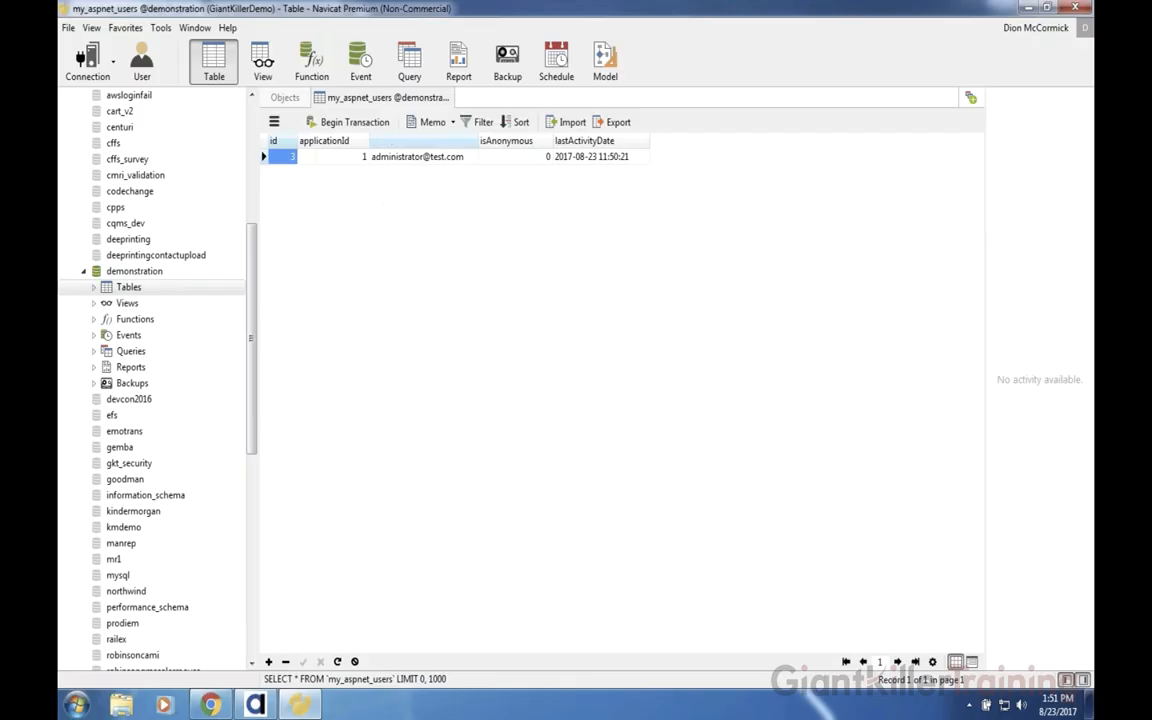
left_click(285, 97)
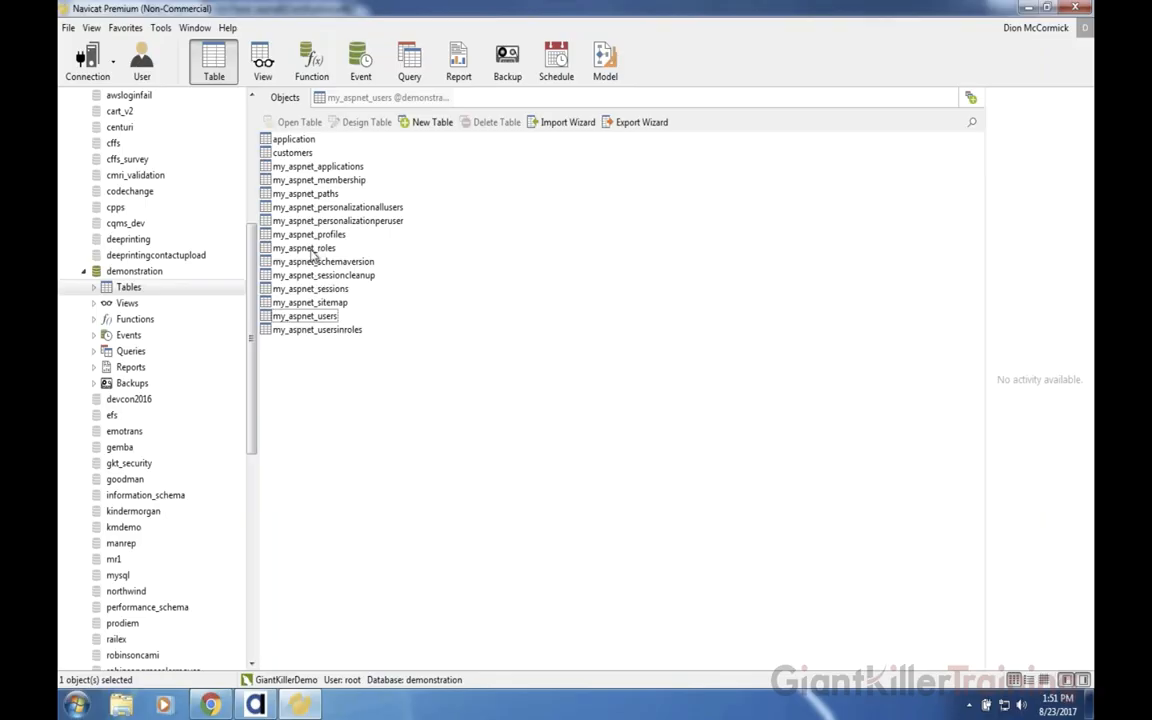
double_click(312, 249)
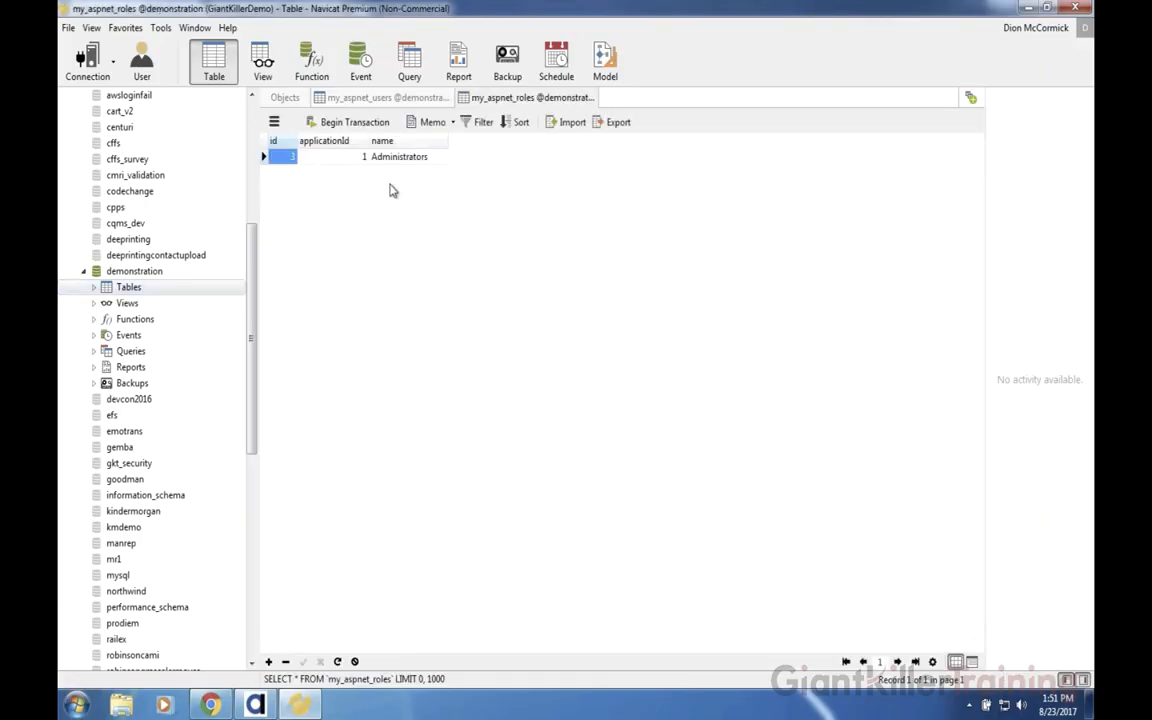
- Inspect the user-role links in my_aspnet_usersinroles and the application record in my_aspnet_applications, and return to the table list
left_click(266, 97)
double_click(318, 329)
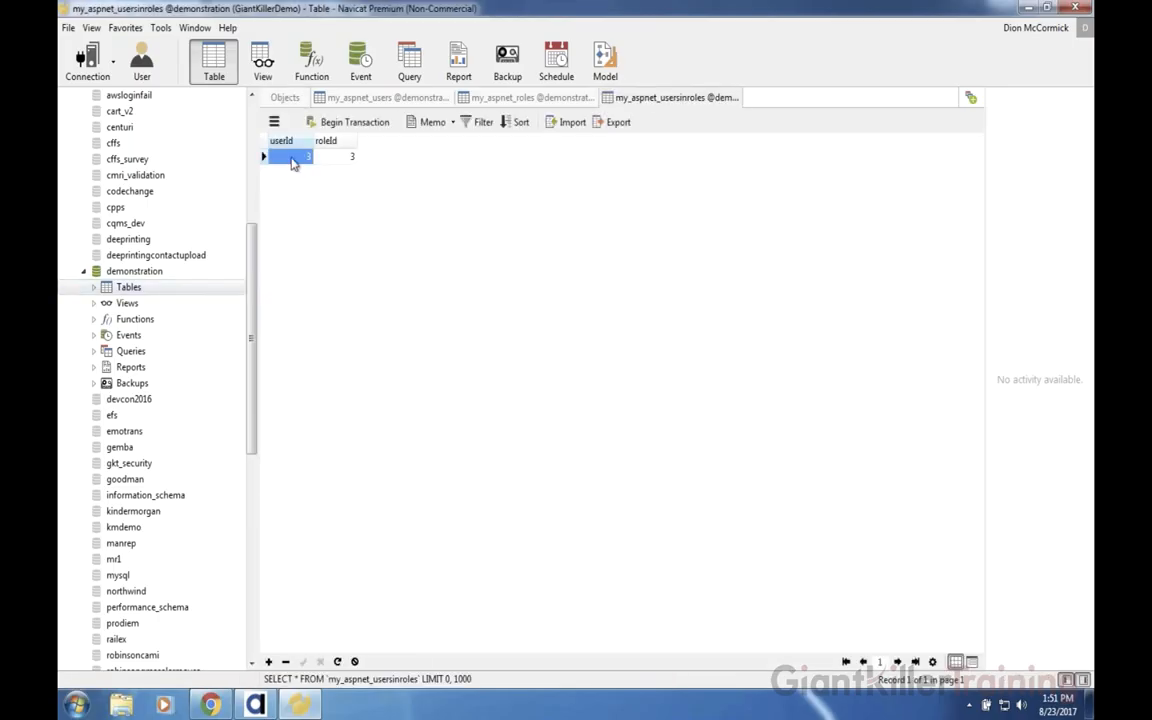
left_click(285, 98)
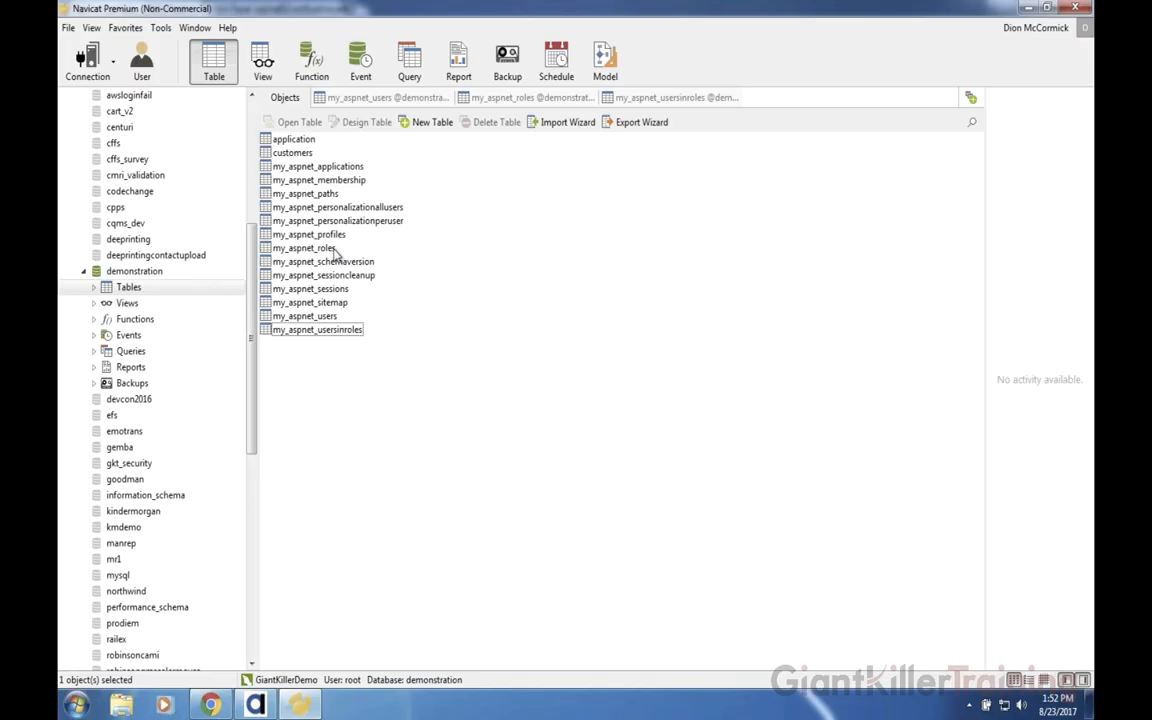
double_click(330, 167)
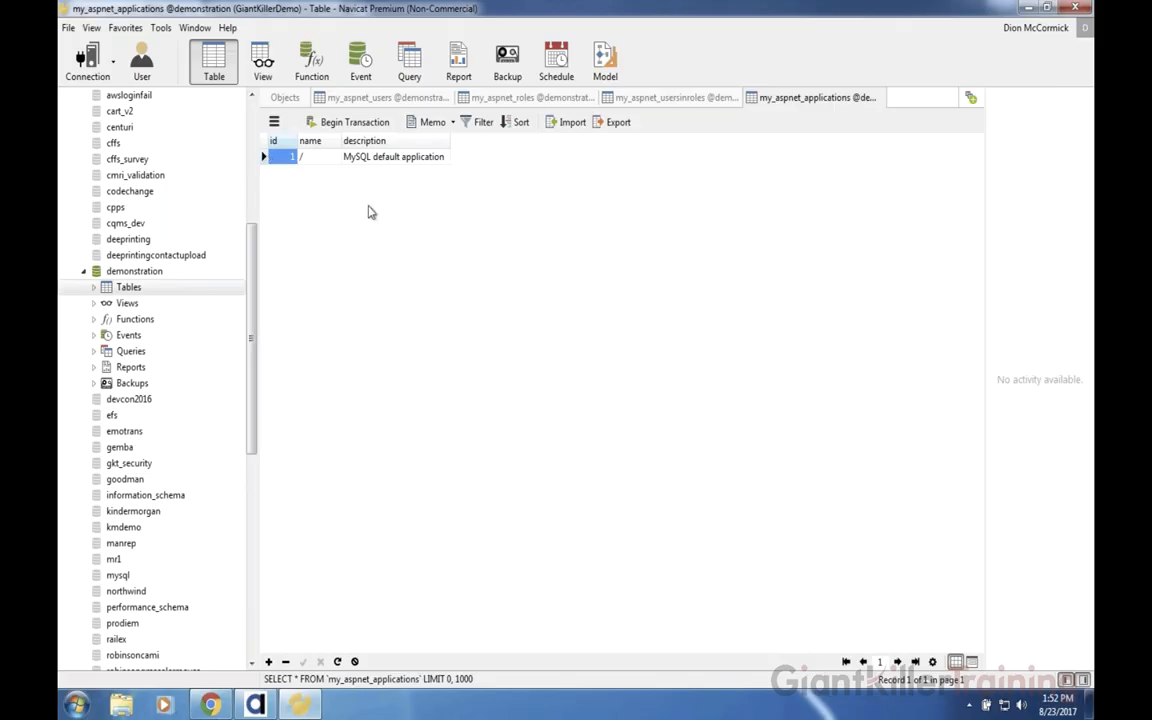
left_click(277, 95)
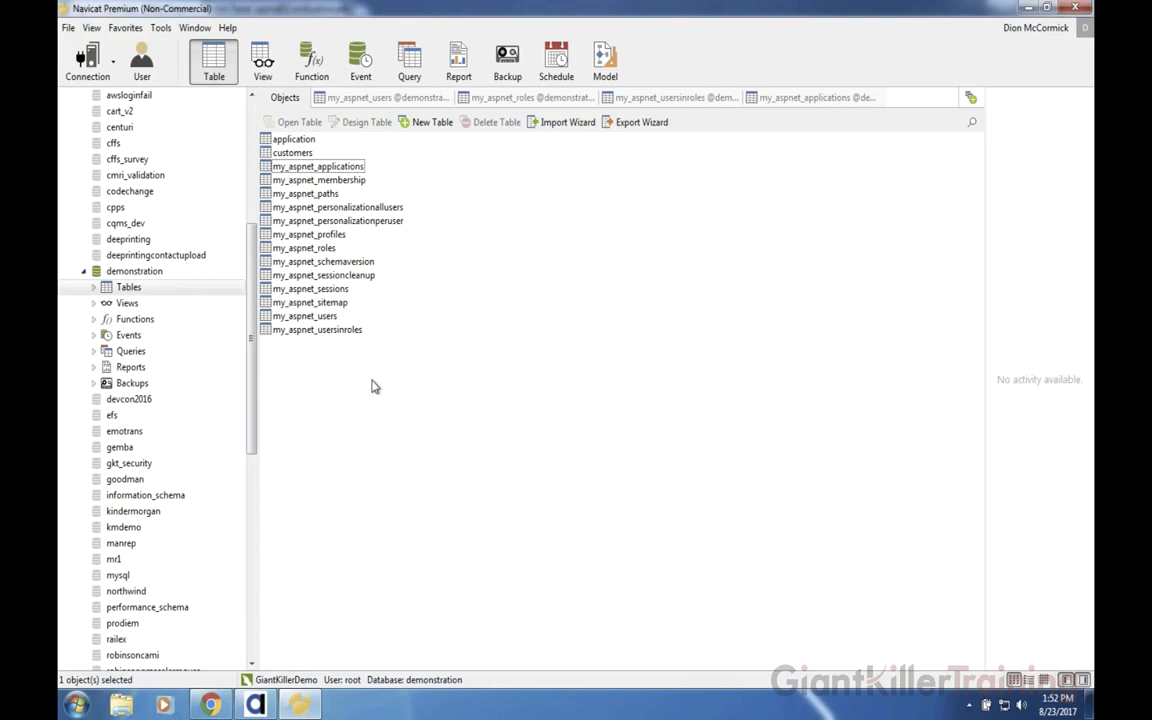
- Switch from Navicat to Alpha Anywhere and open the publish dialog for the Default web project
left_click(297, 704)
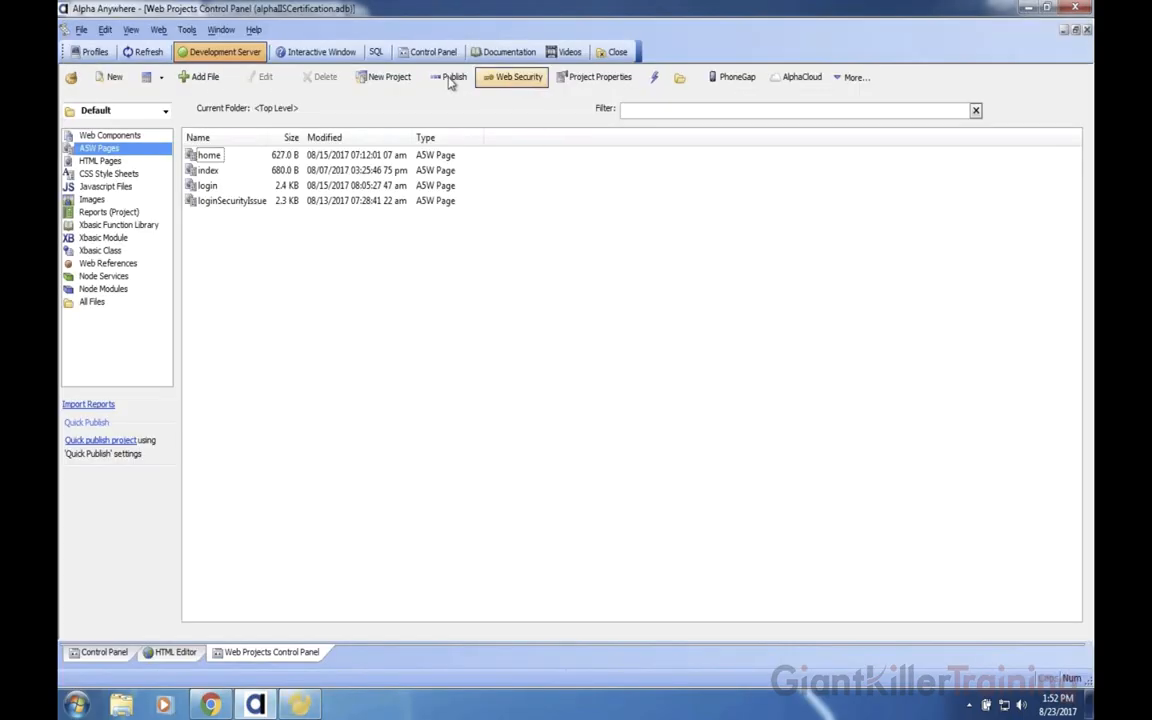
left_click(450, 77)
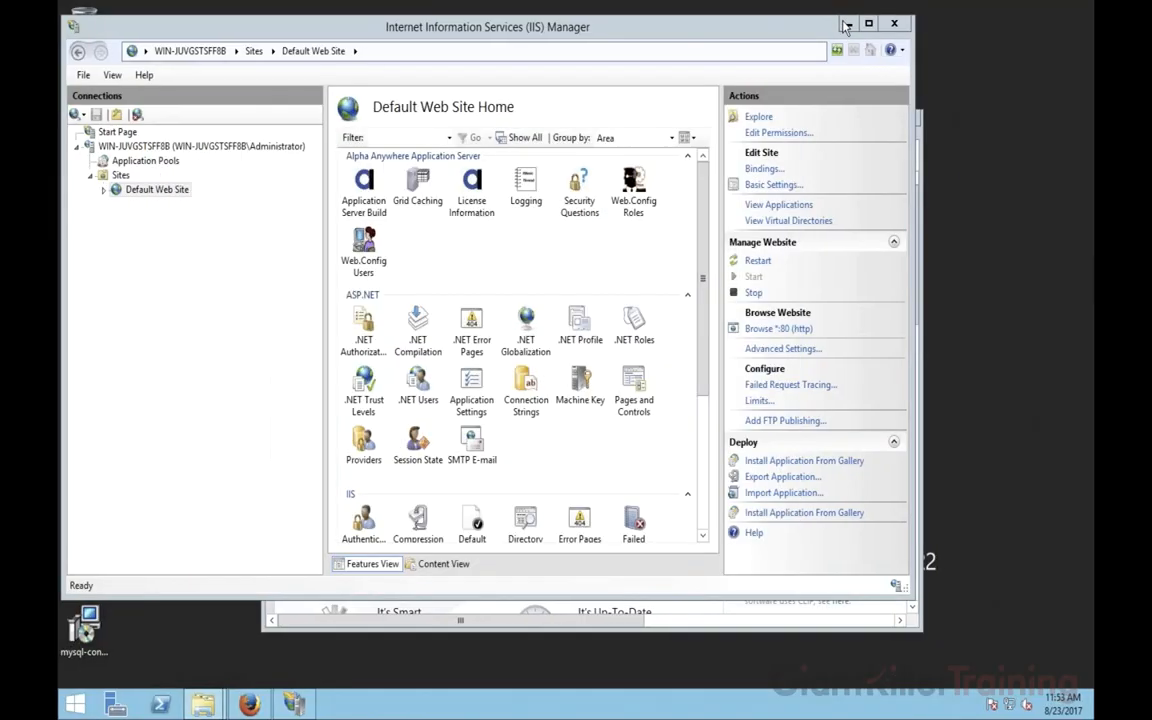
- On the Windows Server desktop, minimize IIS Manager and the browser and inspect the details of the MySQL Connector Net installer
left_click(846, 25)
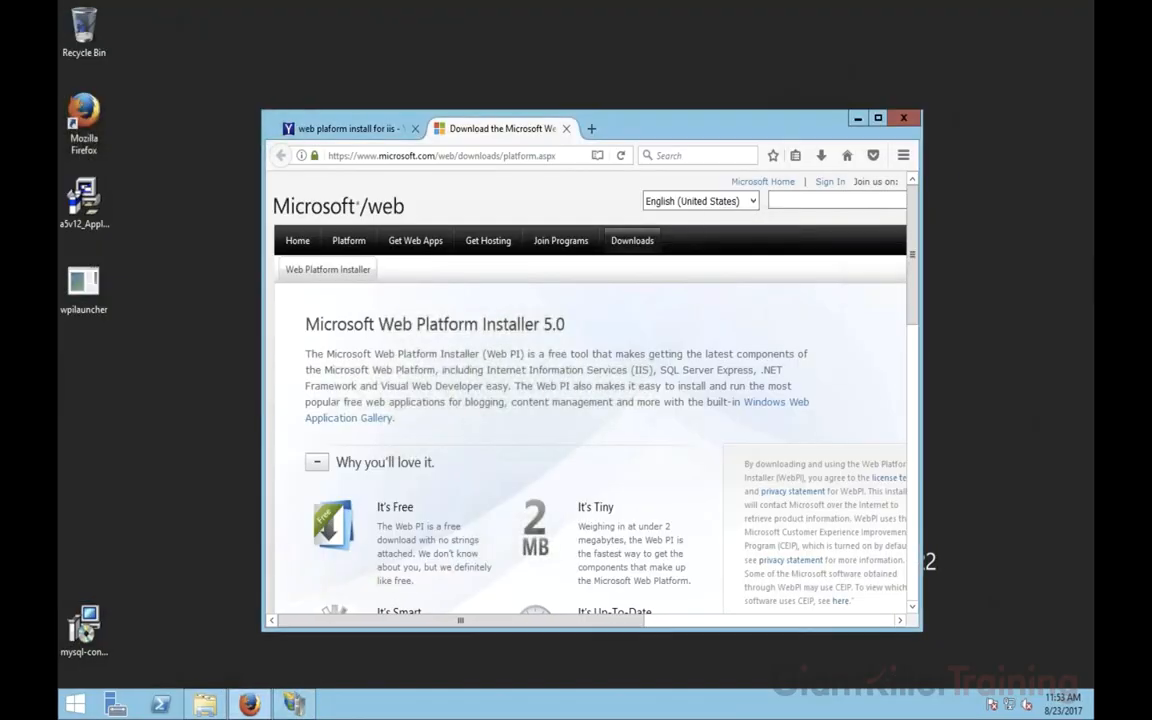
left_click_drag(758, 134, 650, 122)
left_click(750, 107)
left_click(92, 628)
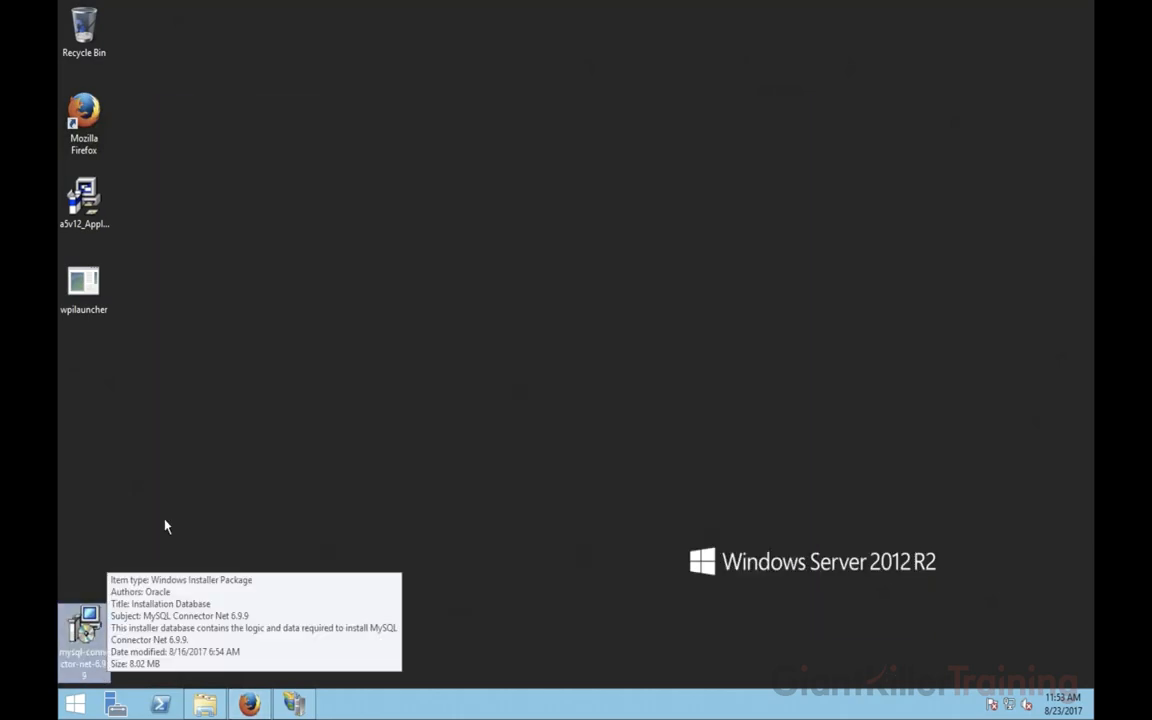
left_click(181, 538)
- In a new Firefox tab, search for mysql connector and view the driver downloads on the MySQL Connectors page
left_click(248, 705)
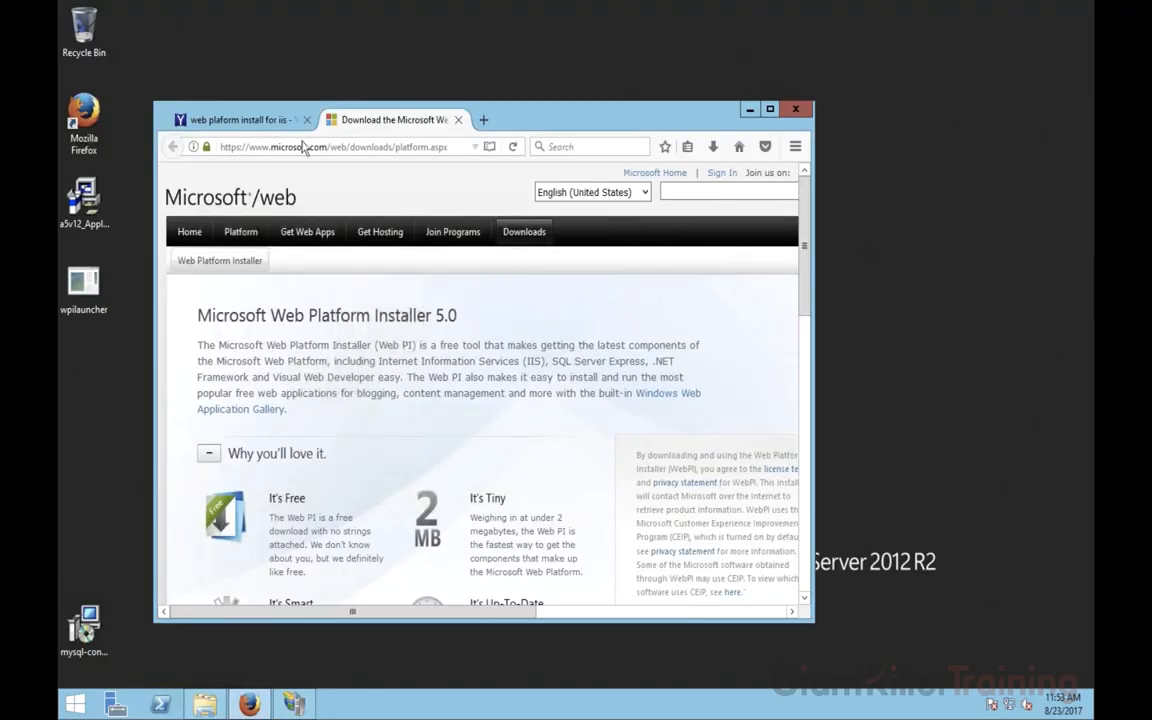
key("ctrl+t")
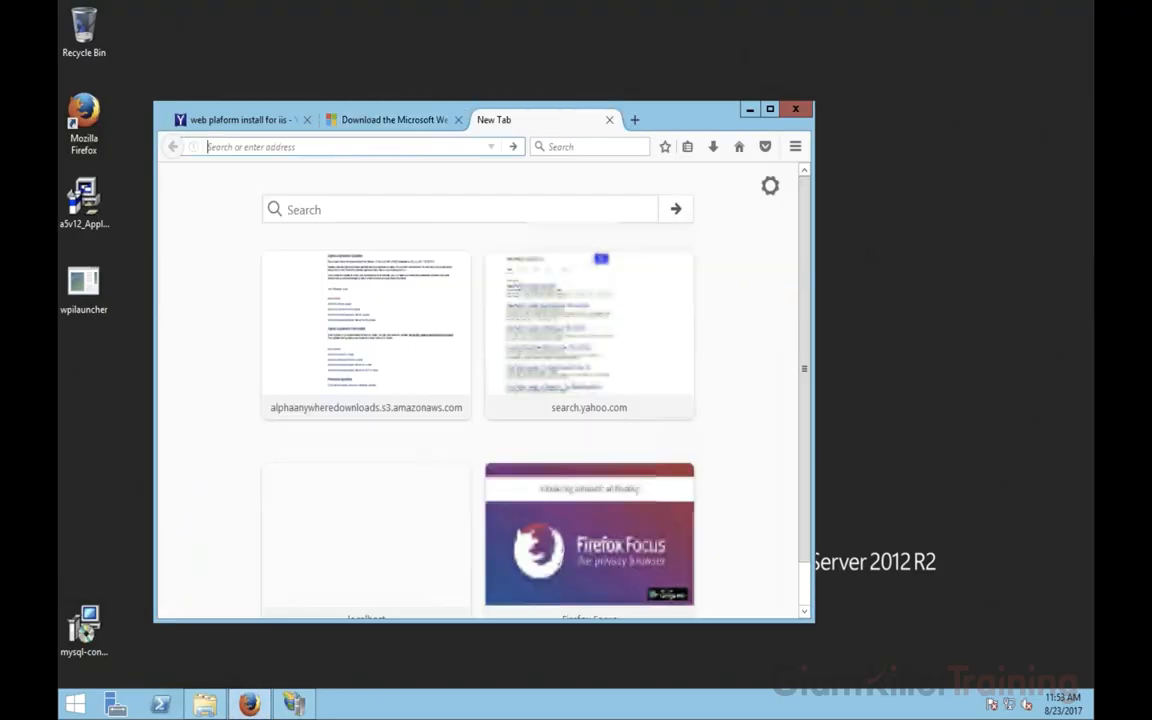
type("mysql connector")
key("Return")
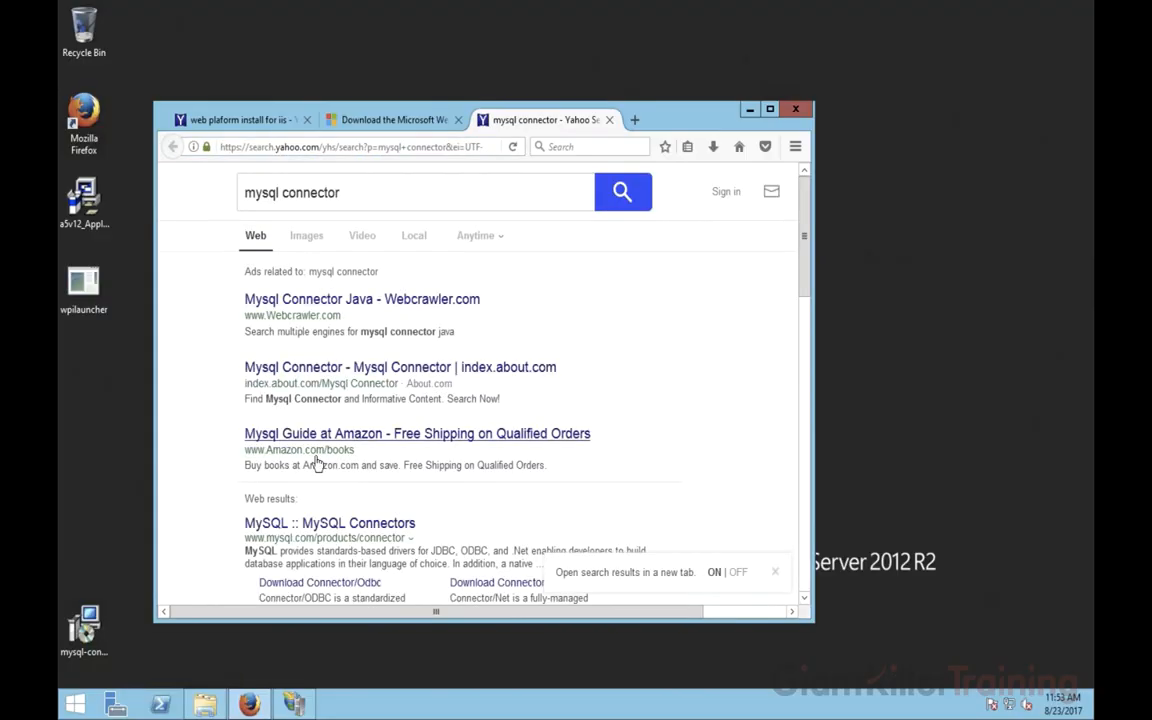
left_click(327, 530)
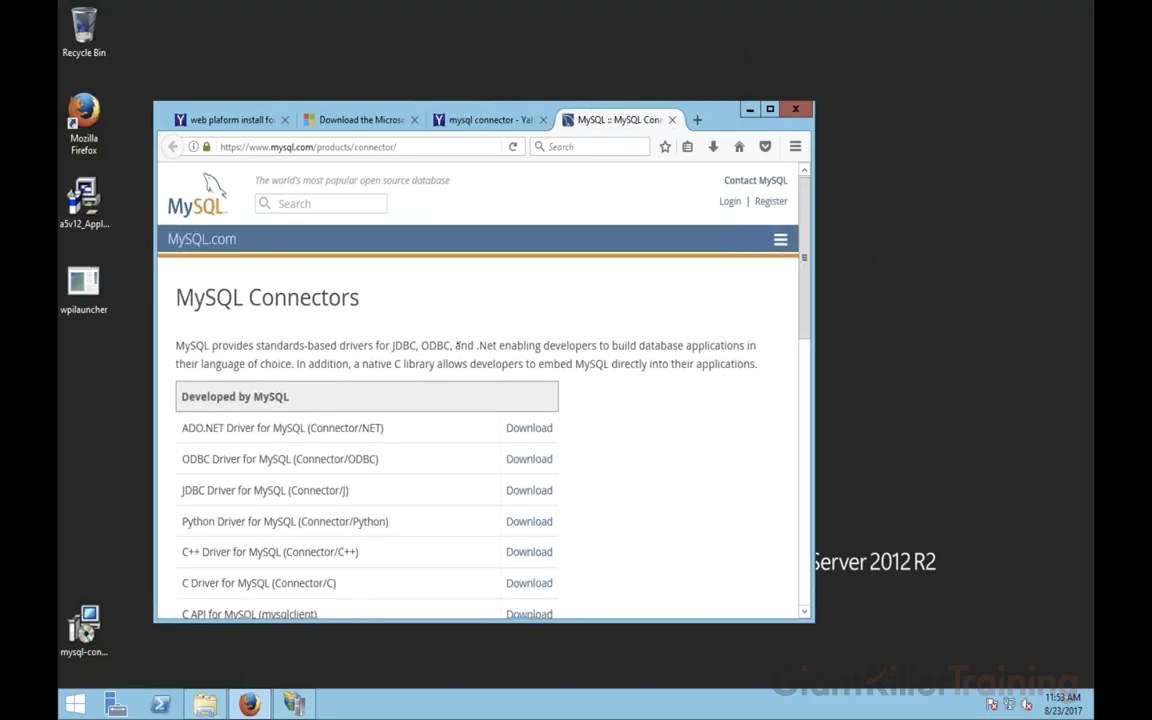
scroll(463, 337, "down", 3)
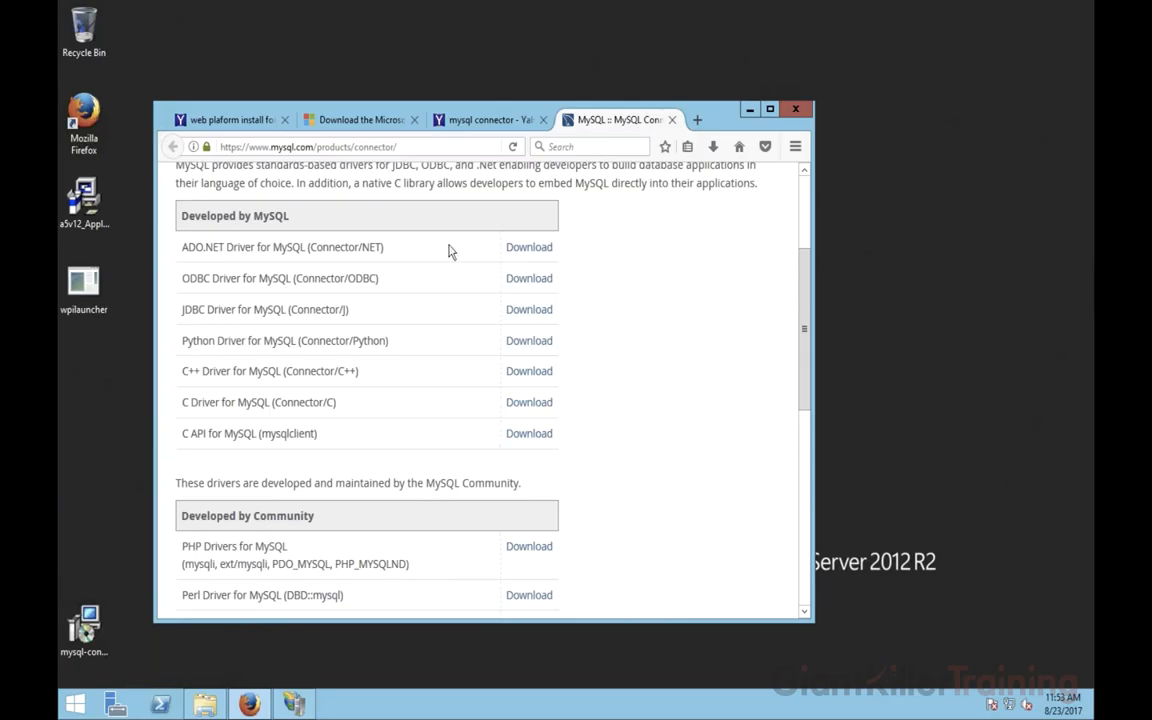
- Launch the MySQL Connector Net 6.9.9 setup wizard from the desktop and reposition its window
left_click(105, 616)
double_click(105, 616)
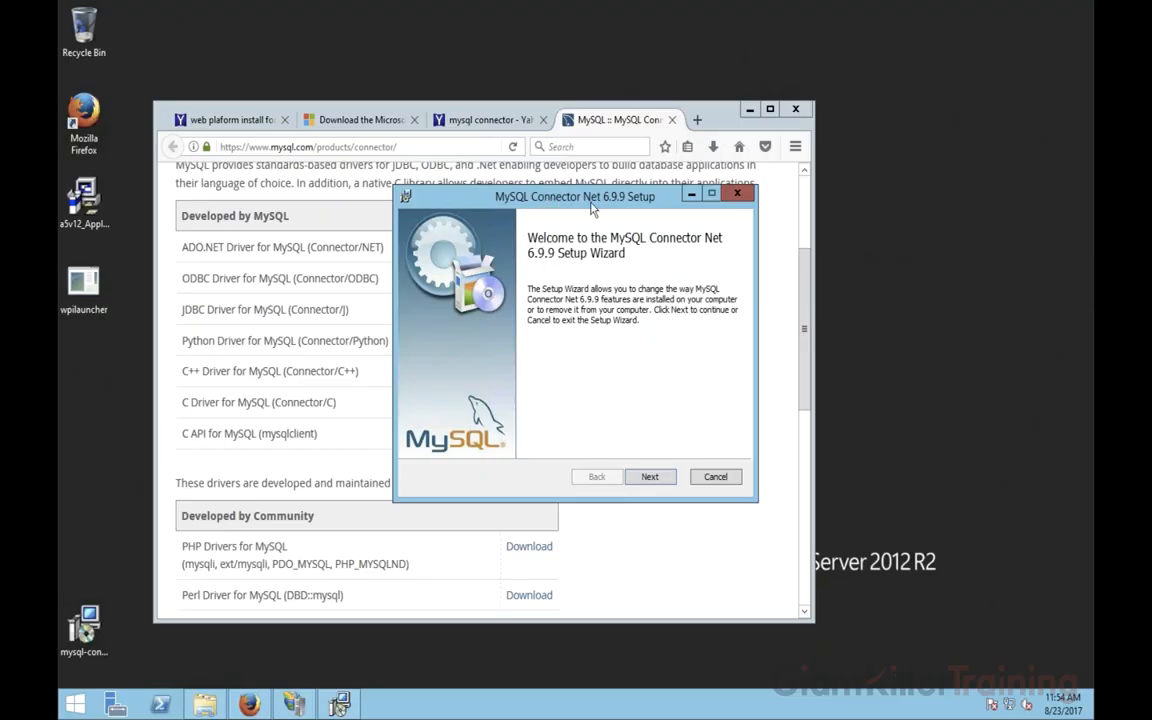
left_click_drag(520, 189, 418, 303)
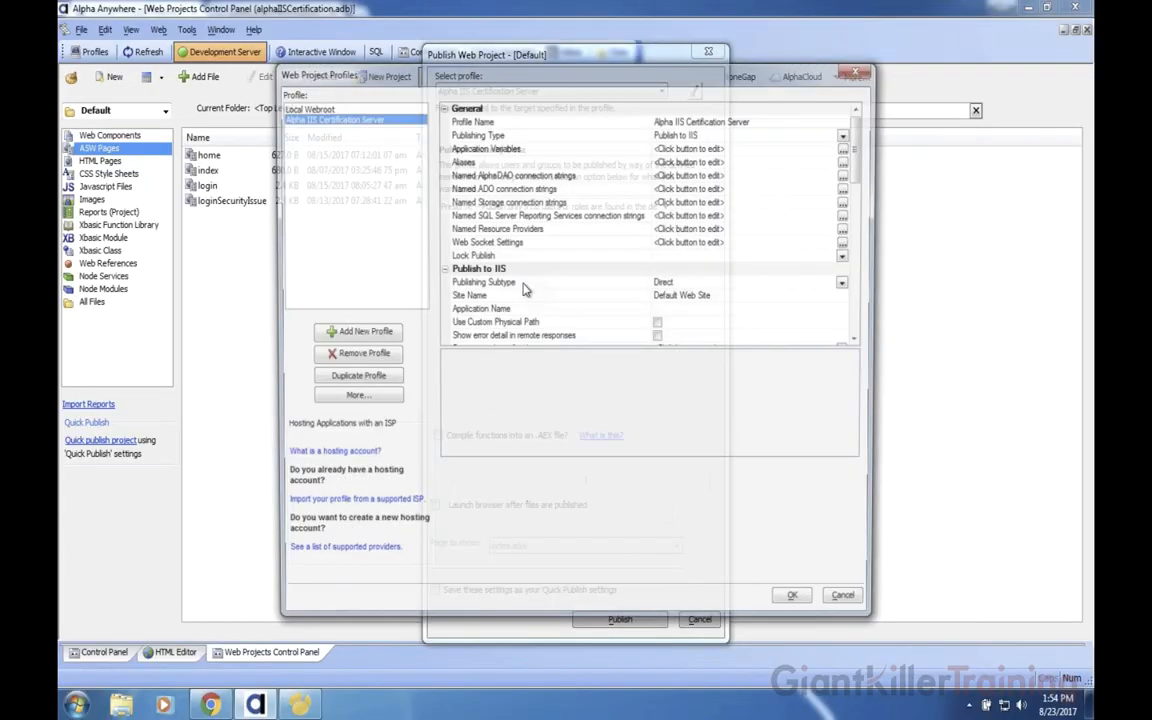
- In Alpha Anywhere, review the Membership Provider Version of the Alpha IIS Certification Server profile, and close the profile and publish dialogs without saving
left_click_drag(606, 78, 478, 72)
scroll(537, 265, "down", 6)
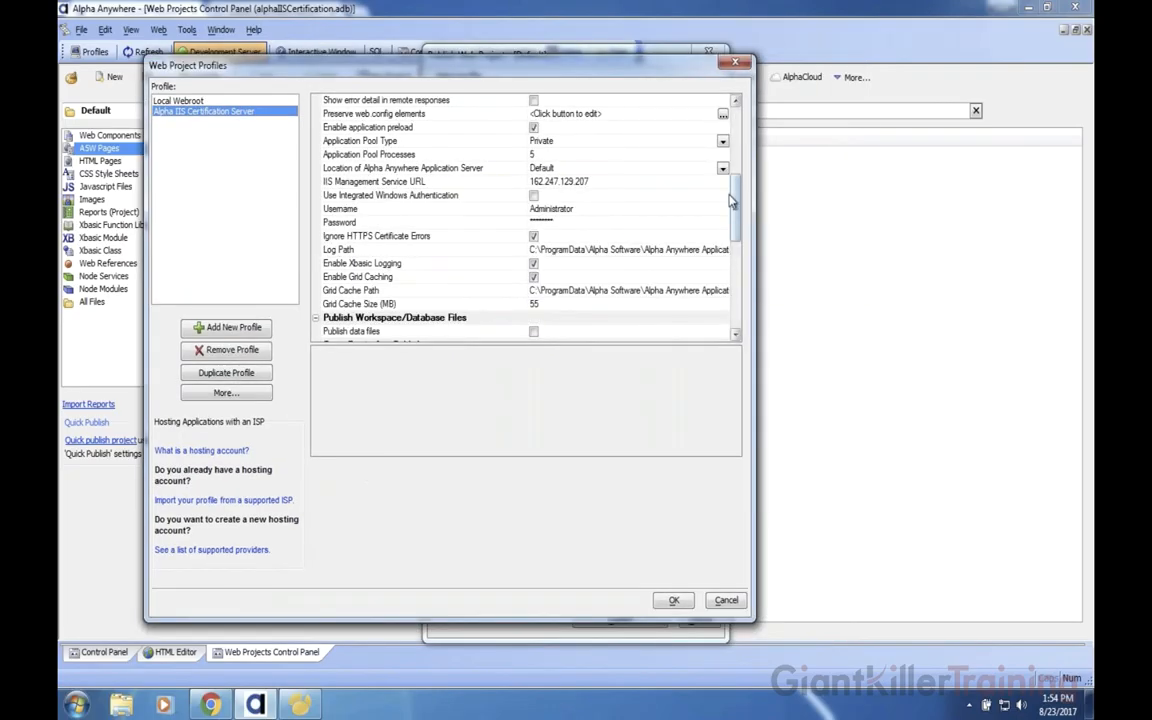
scroll(662, 198, "down", 6)
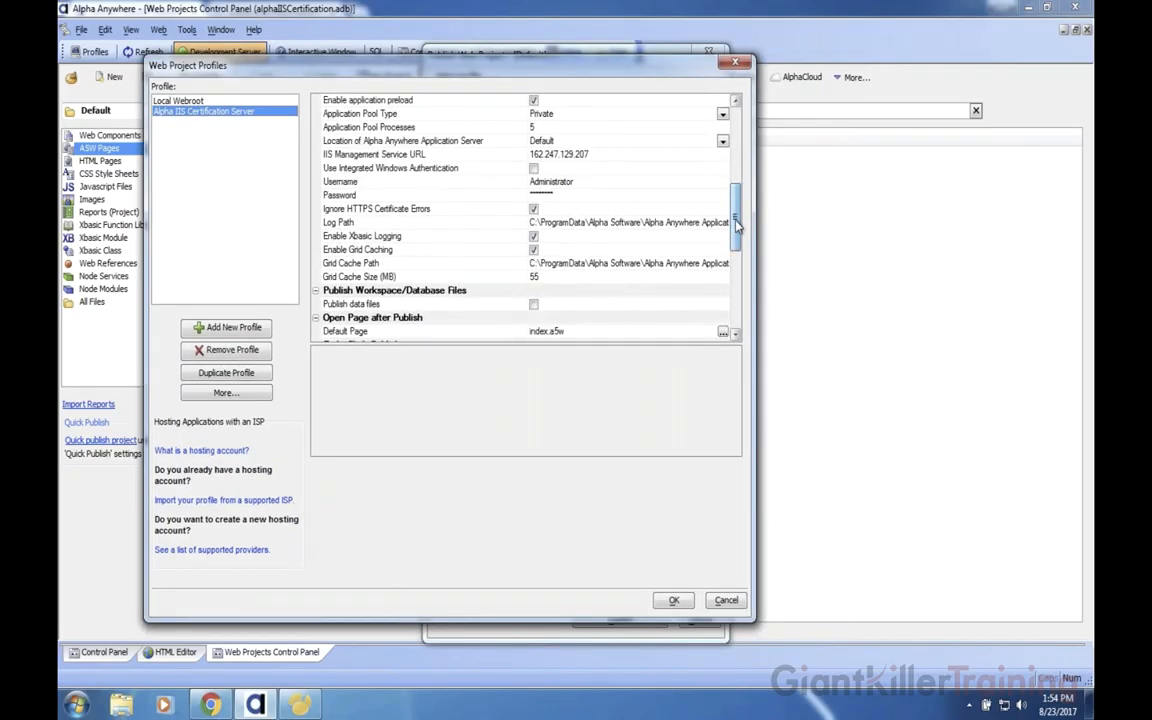
left_click(402, 250)
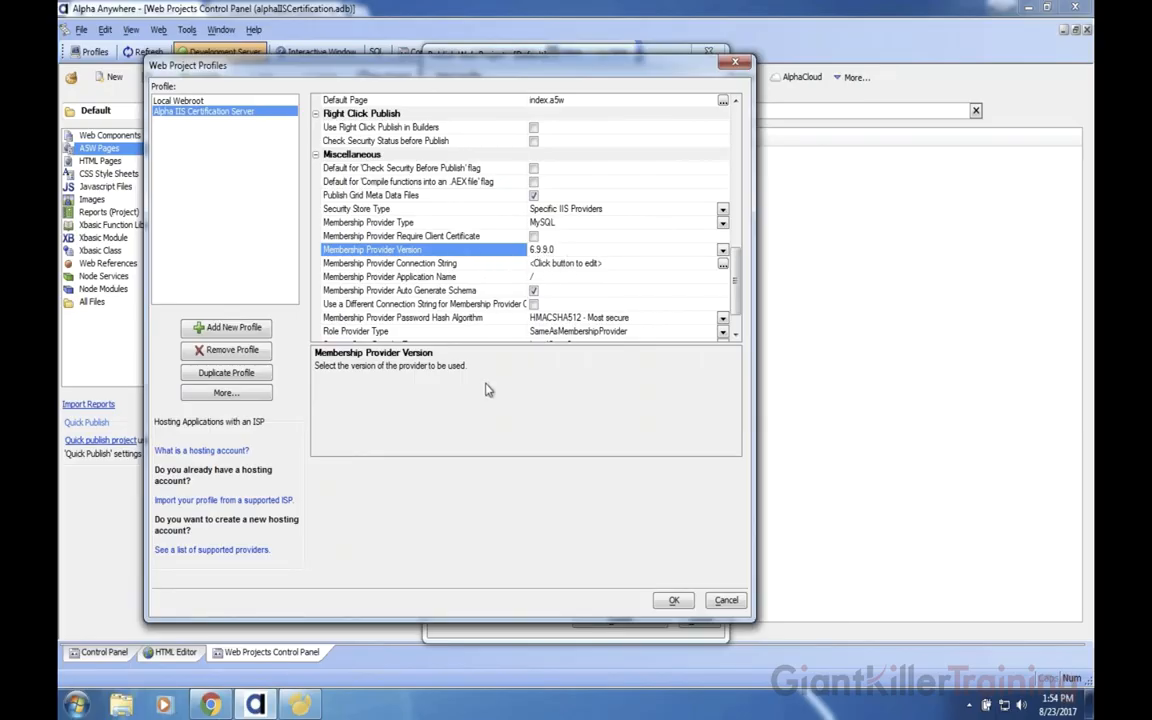
left_click(735, 243)
left_click(735, 260)
left_click(726, 600)
left_click(702, 619)
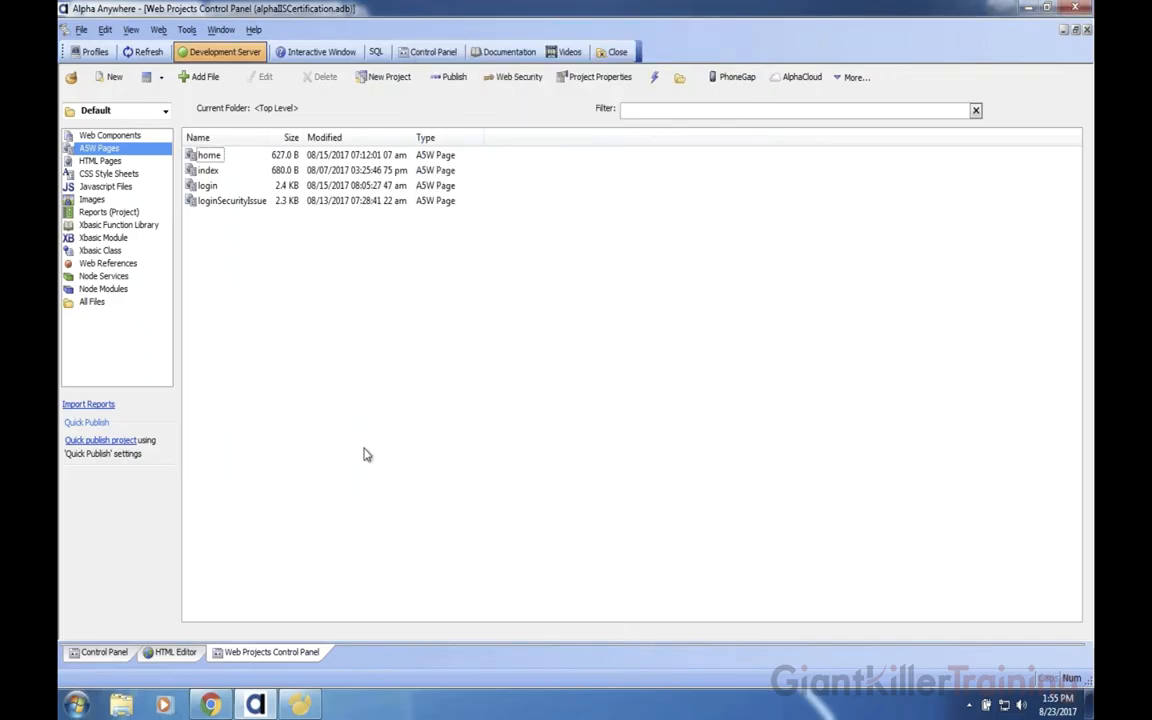
- Switch to the Keynote training presentation and look through the Agenda and IIS Advantages slides
key("ctrl+Left")
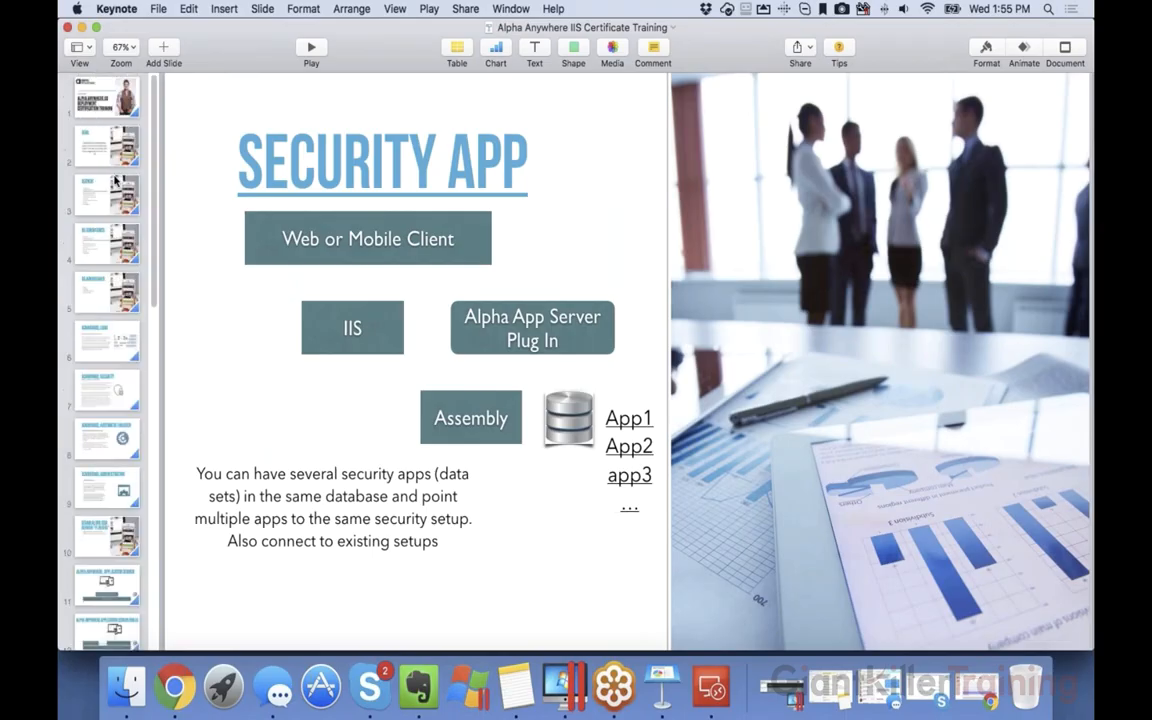
left_click(116, 181)
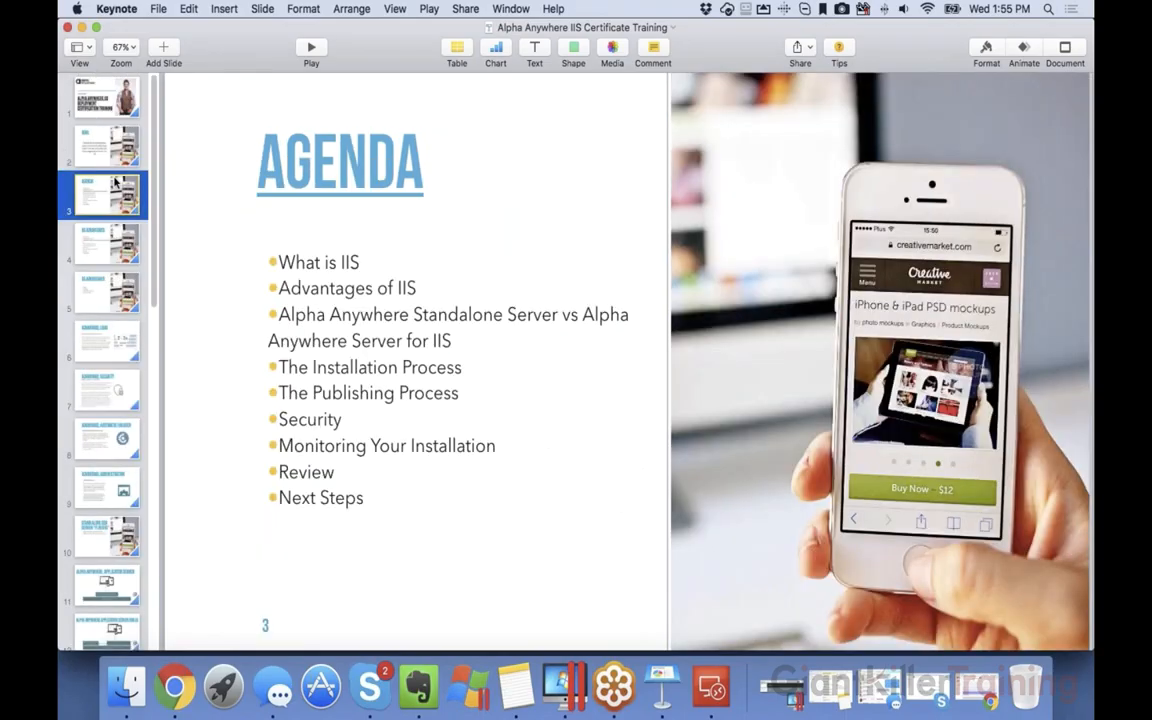
left_click(117, 279)
left_click(115, 233)
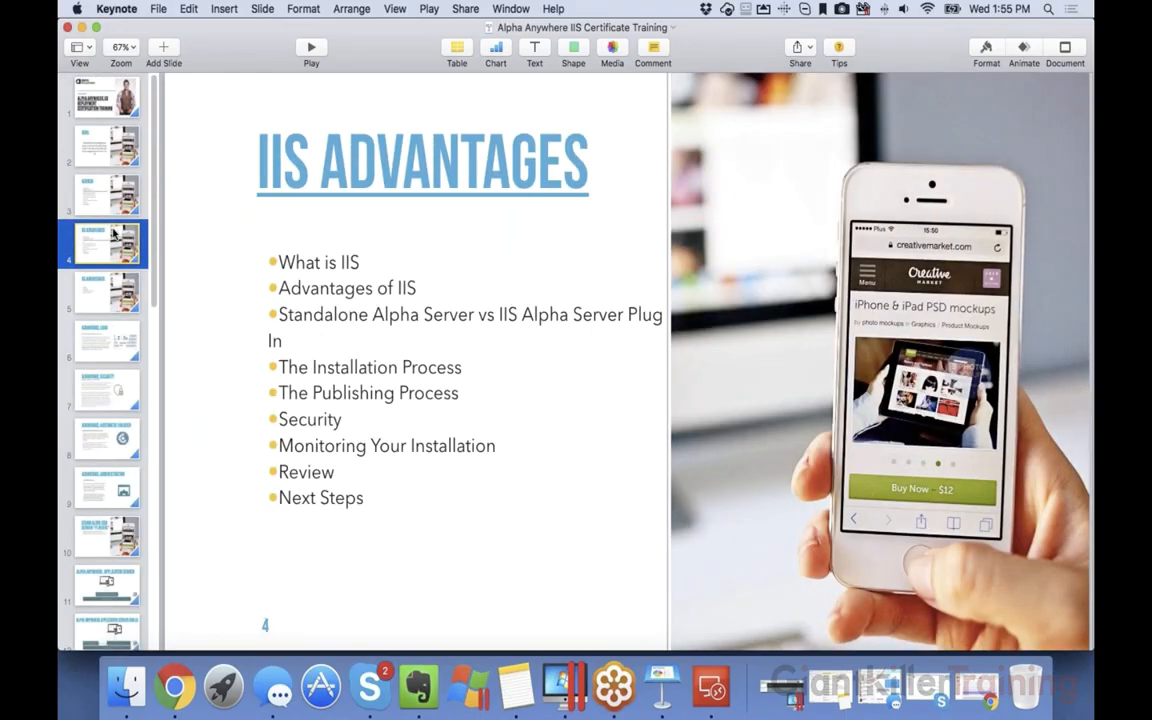
scroll(121, 300, "down", 1)
scroll(121, 308, "down", 10)
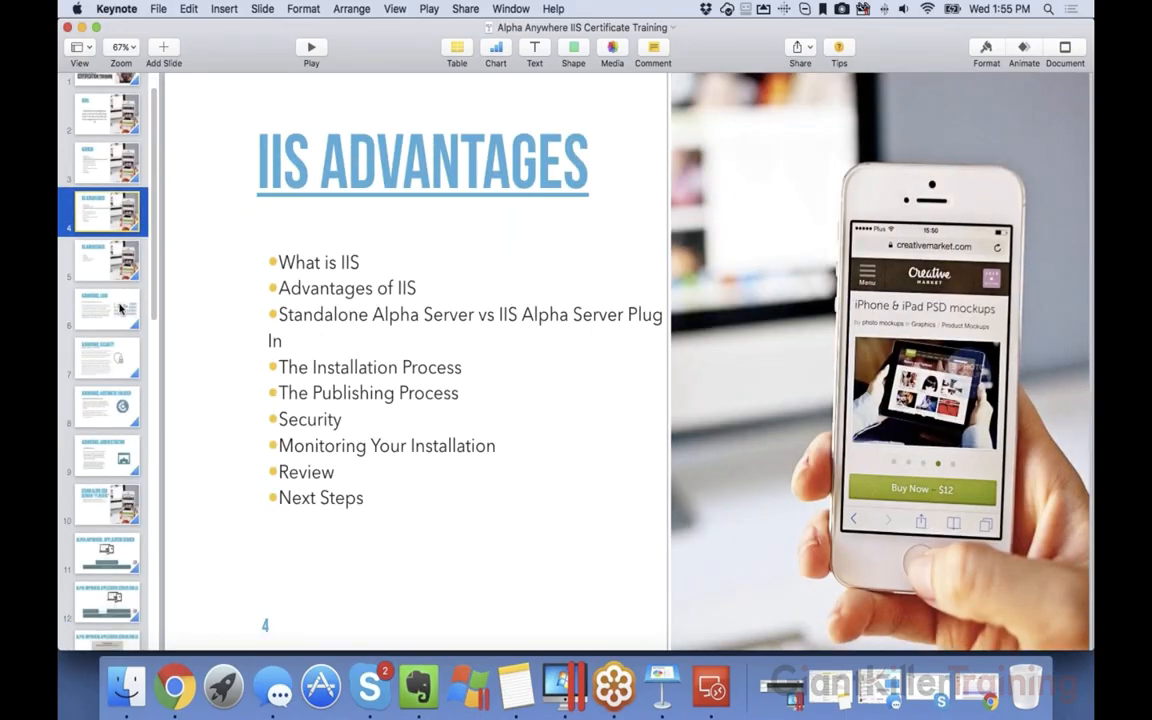
scroll(112, 350, "up", 10)
scroll(105, 380, "down", 10)
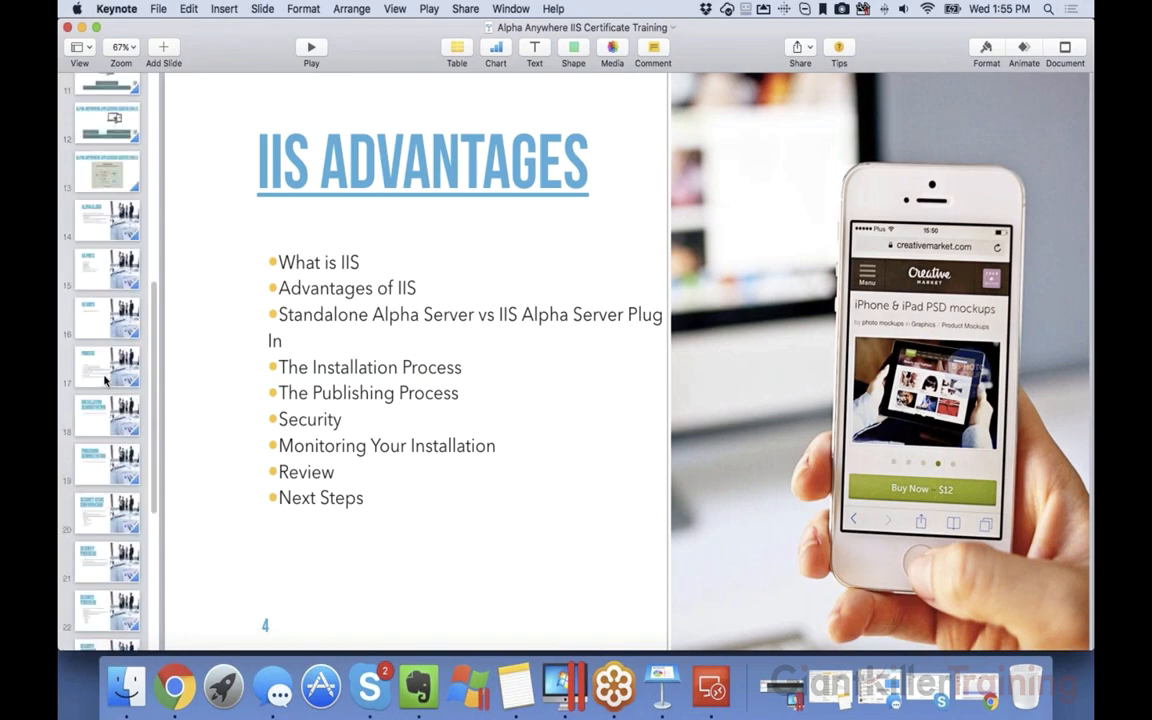
- Look through the Security Providers and Alpha Cloud slides and open the Process slide with the installation steps
left_click(110, 515)
left_click(110, 545)
scroll(112, 500, "down", 5)
scroll(110, 485, "up", 5)
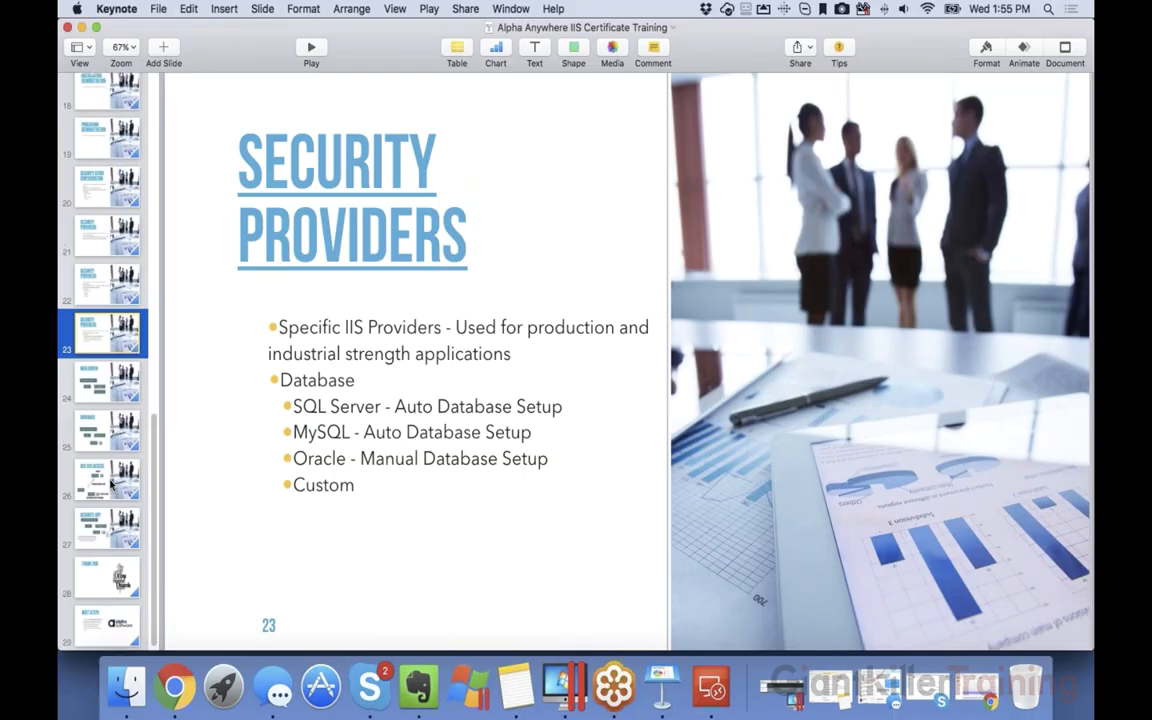
left_click(97, 153)
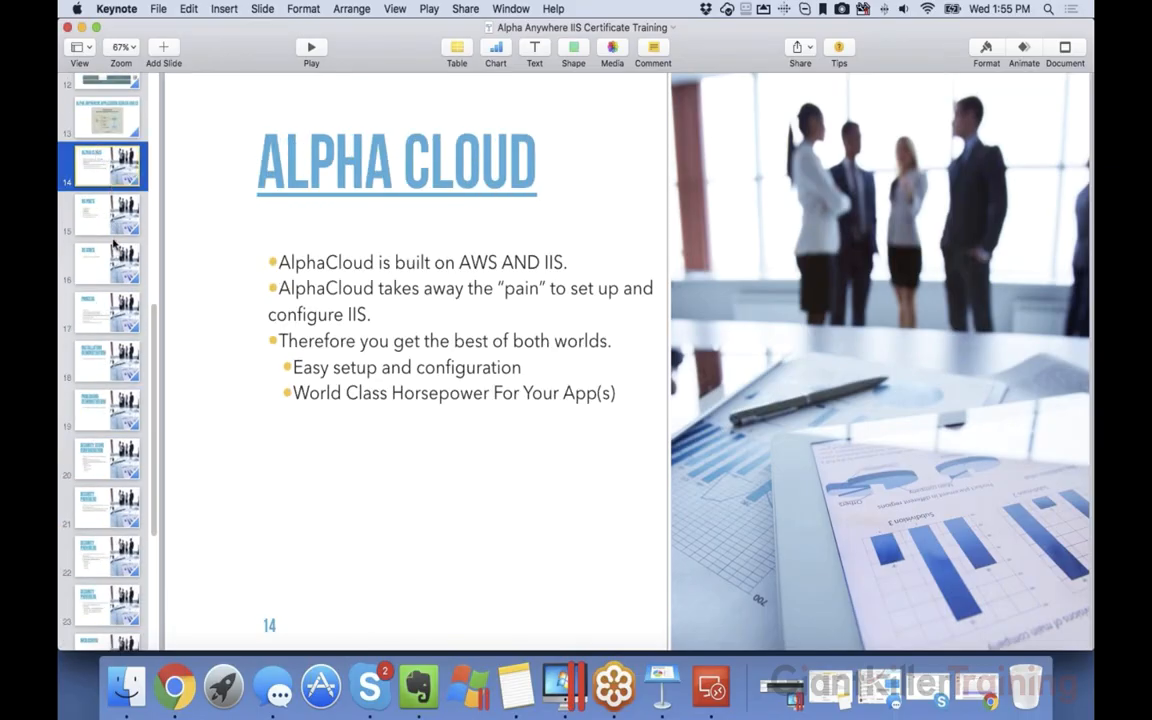
left_click(104, 303)
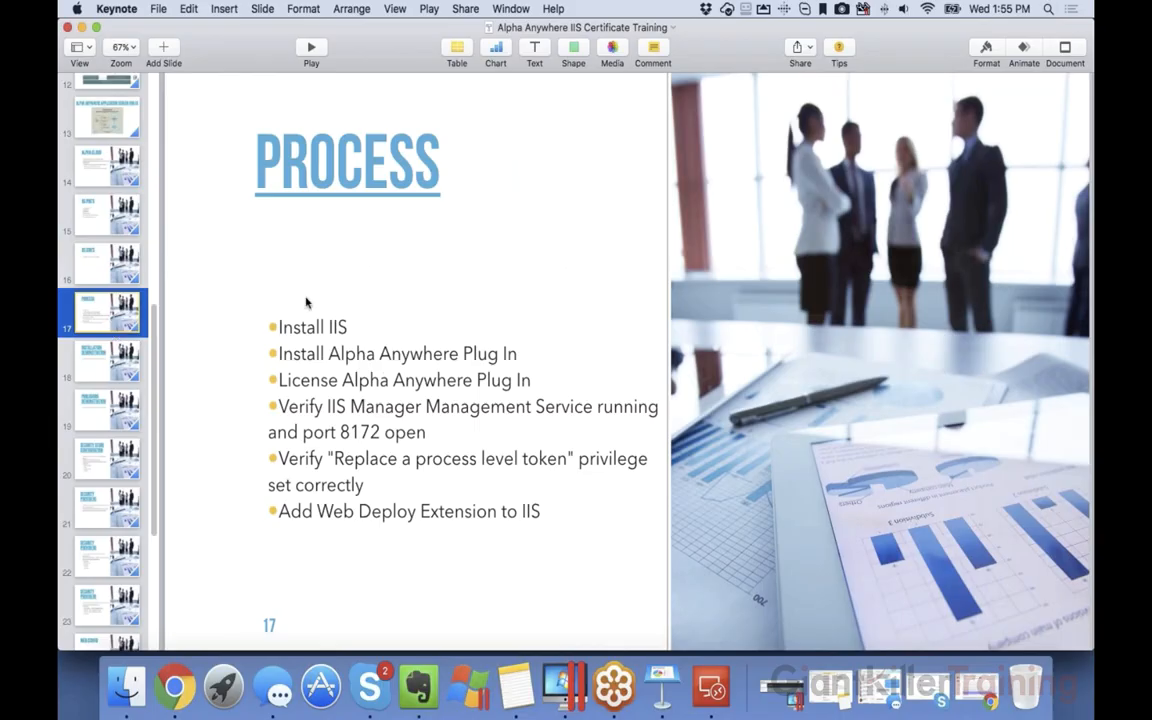
- Return to the Windows Server desktop and cancel the MySQL Connector Net 6.9.9 installation
key("ctrl+Right")
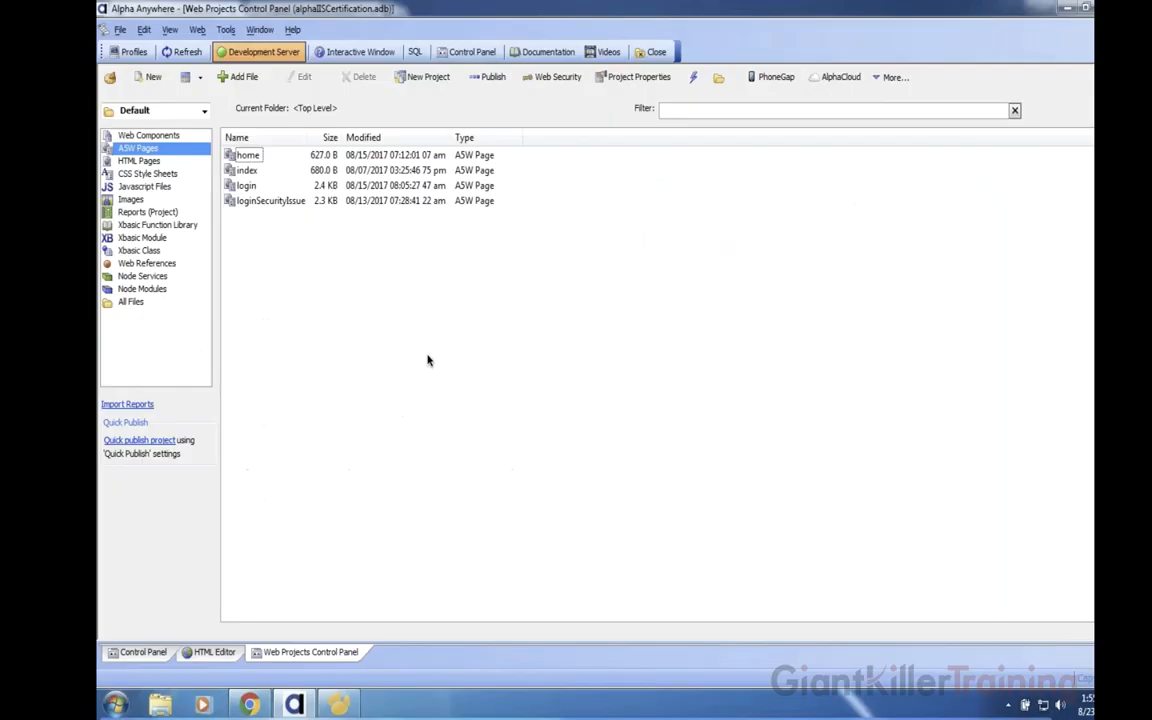
key("ctrl+Right")
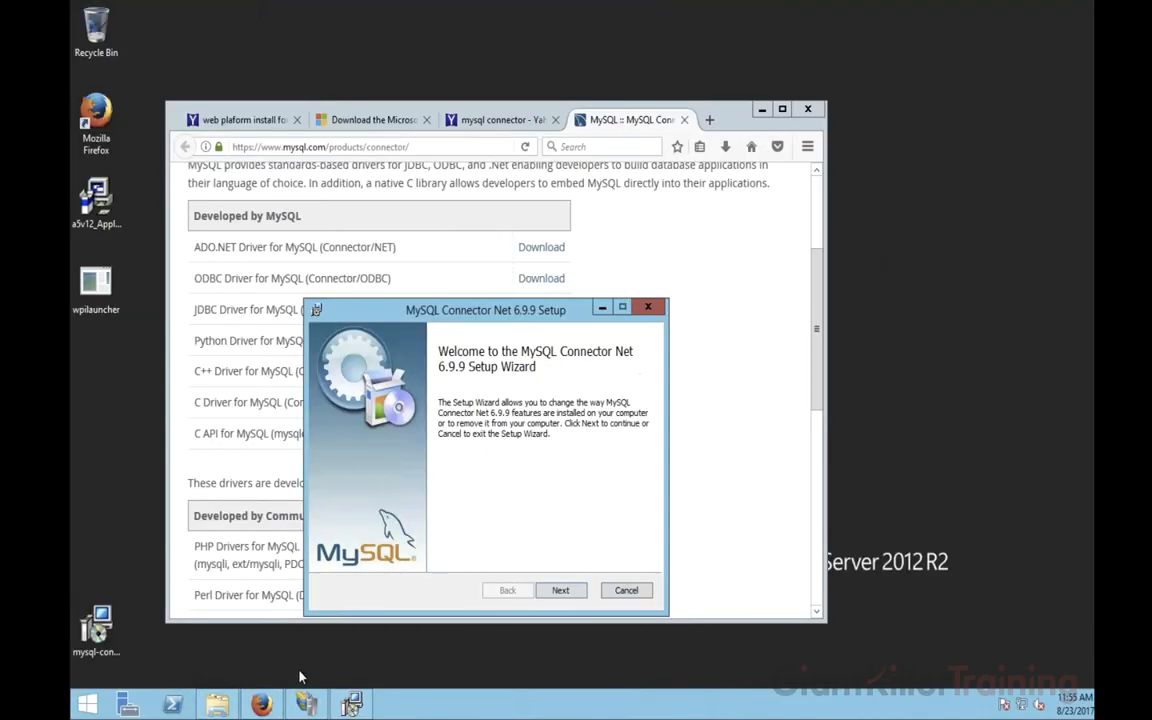
left_click(614, 591)
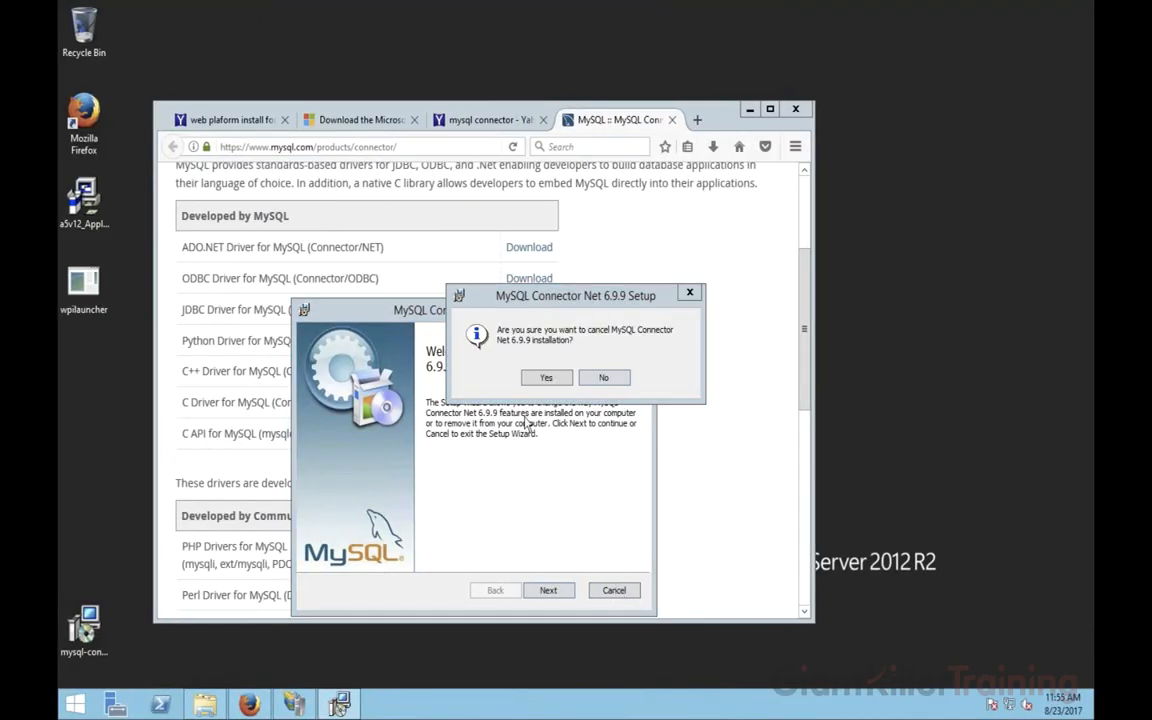
left_click(603, 378)
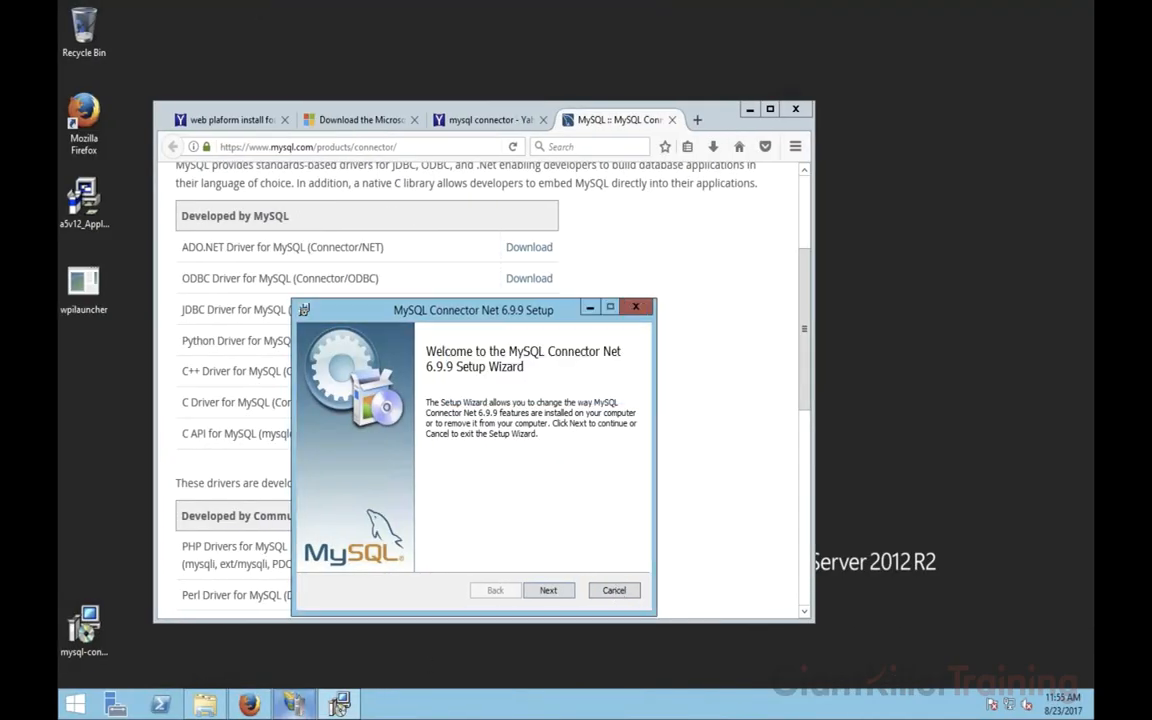
left_click(614, 590)
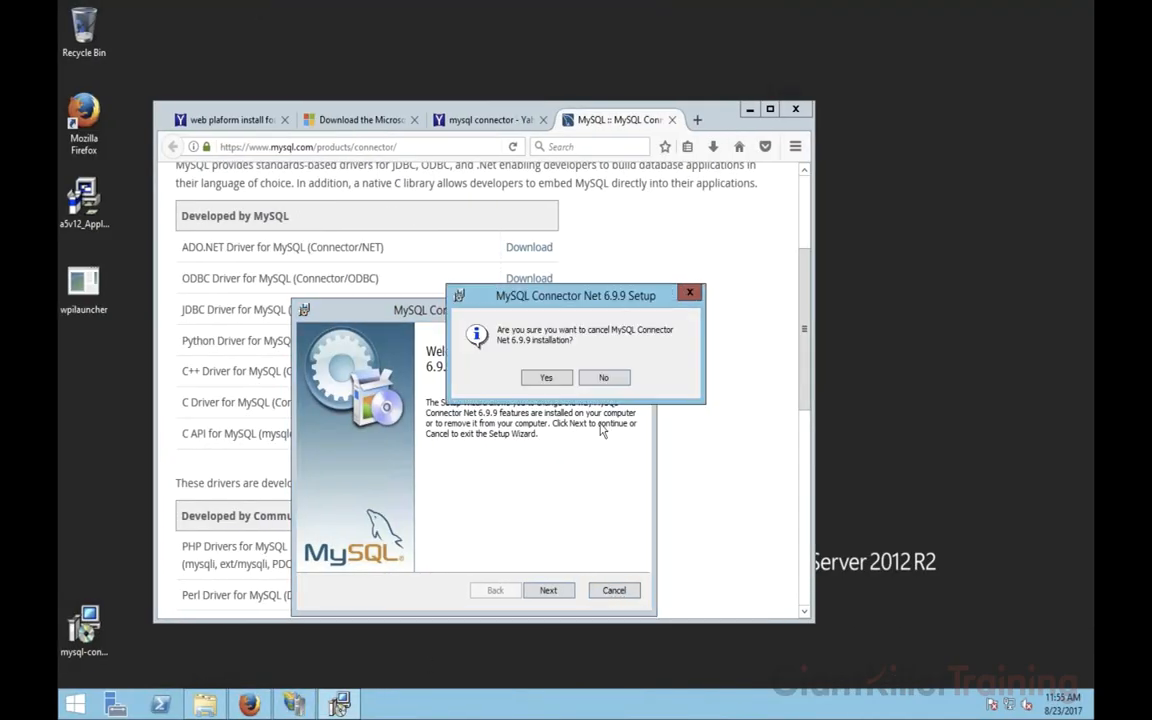
left_click(546, 377)
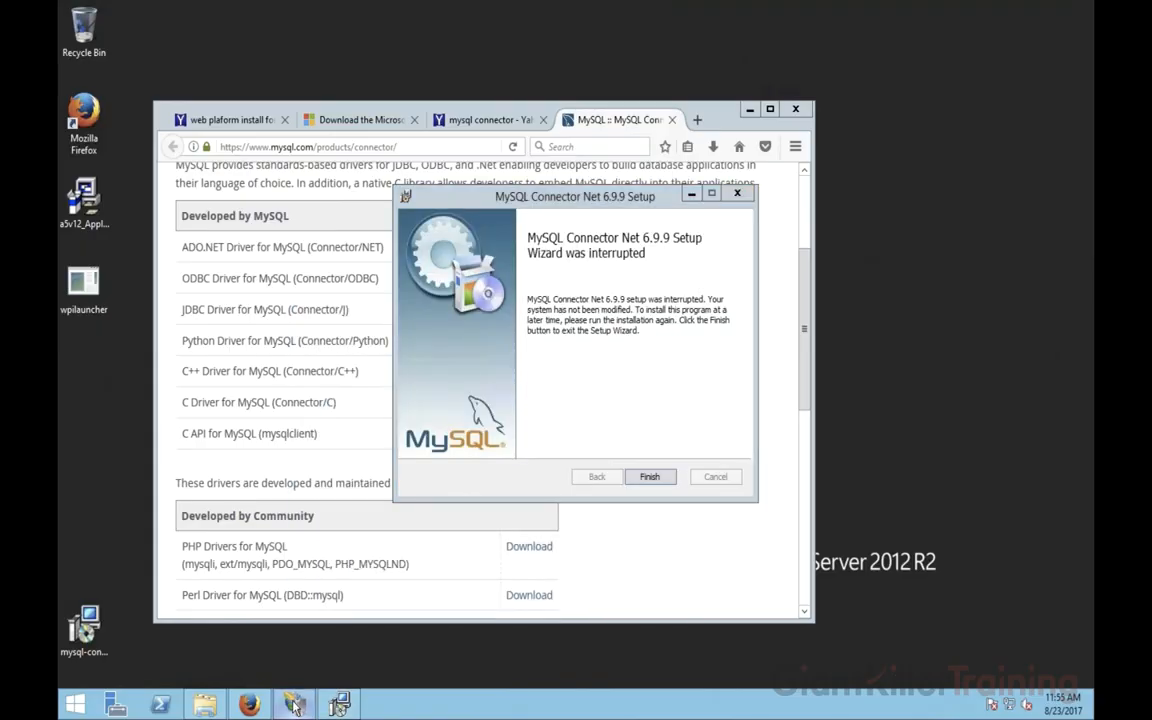
- In IIS Manager, show the server-level home page and point out its License Information and Direct Publishing features
left_click(295, 705)
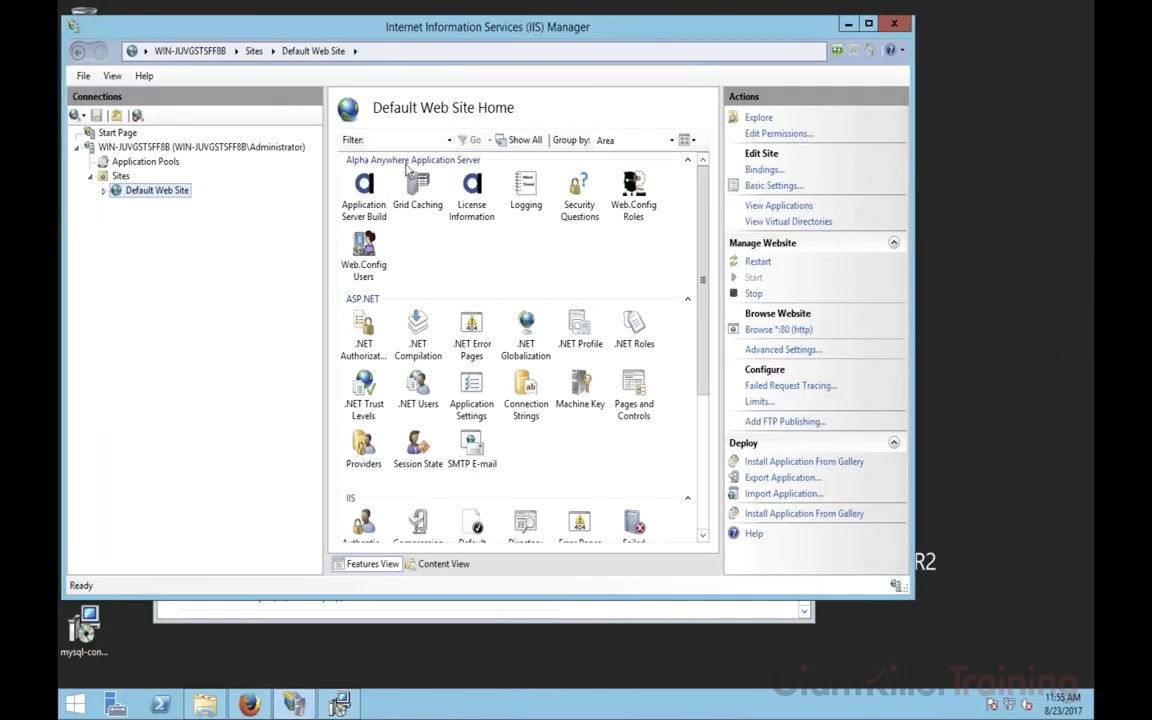
left_click(145, 161)
left_click(190, 147)
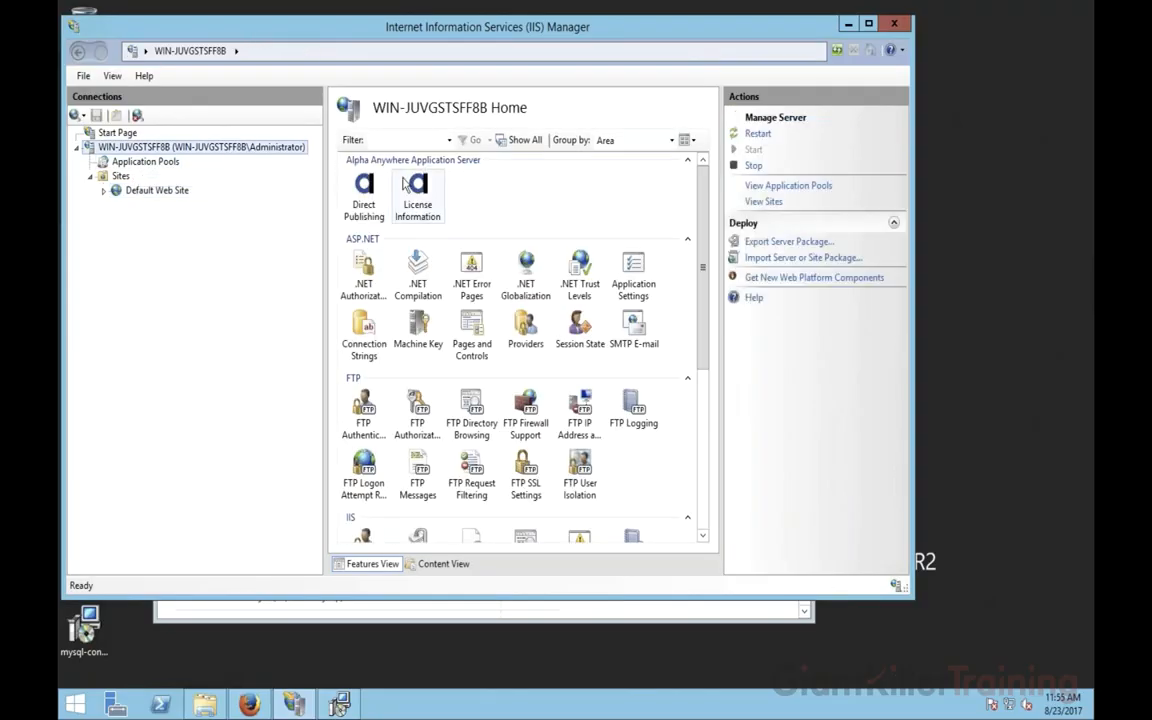
left_click(364, 195)
left_click(410, 205)
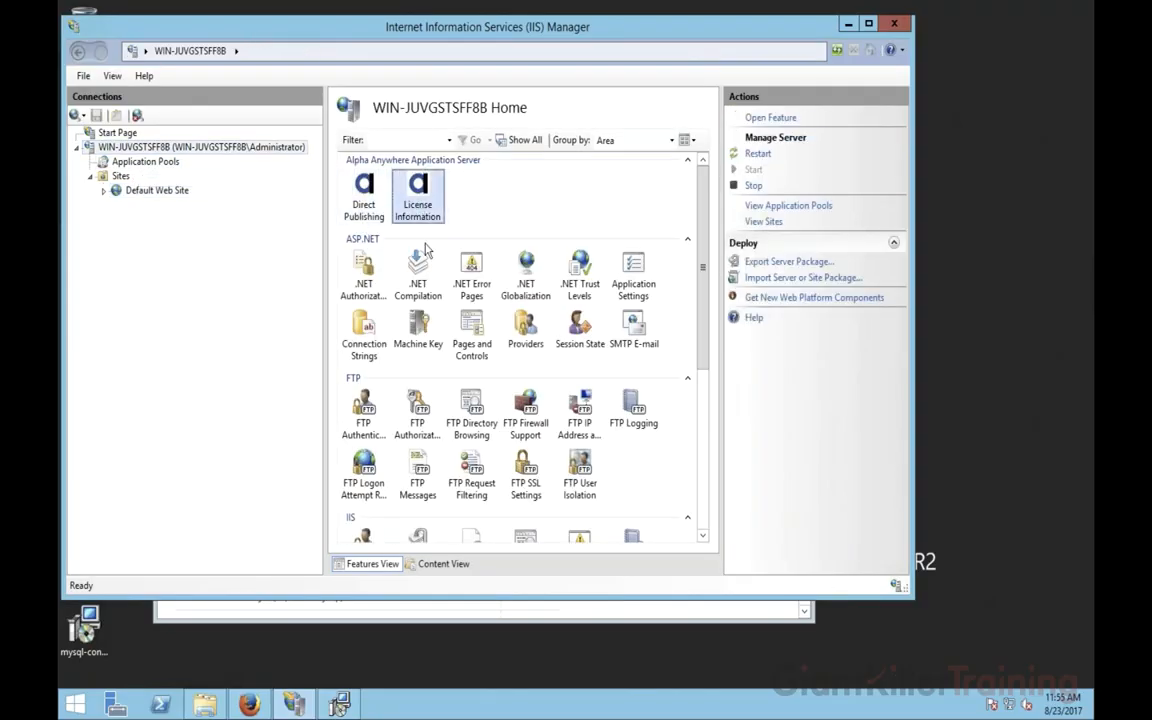
left_click(362, 190)
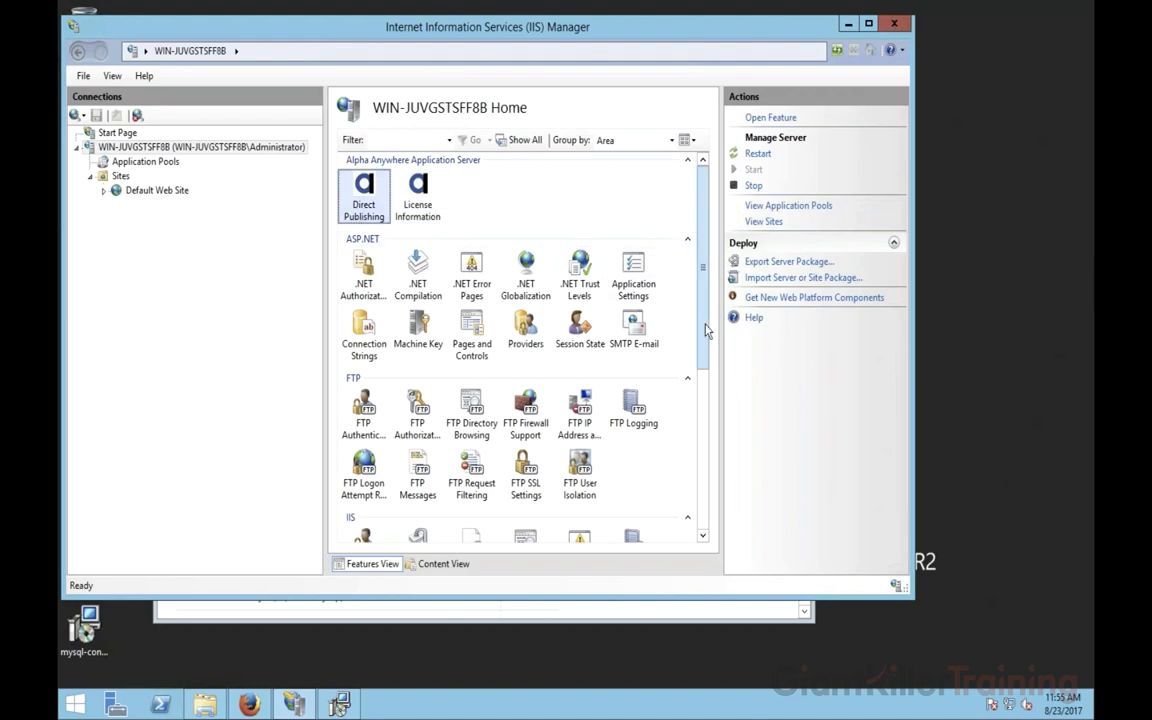
- Open the server's Management Service feature to view its remote connection settings
scroll(656, 372, "down", 5)
scroll(666, 400, "down", 1)
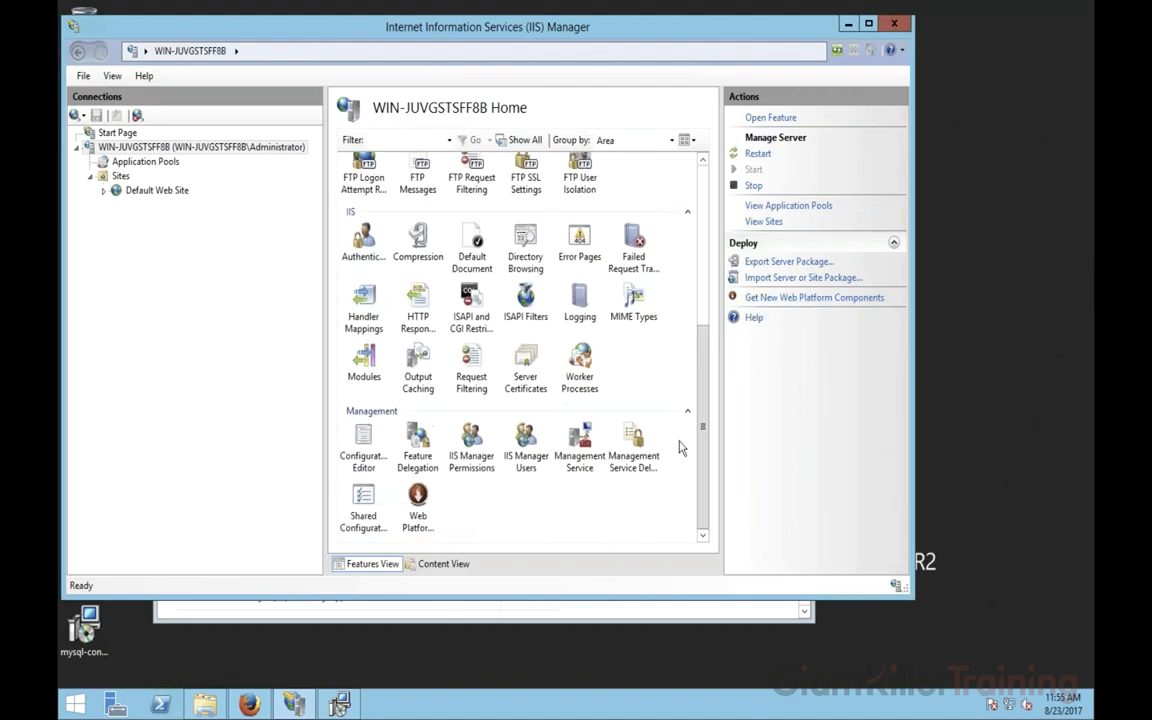
double_click(581, 460)
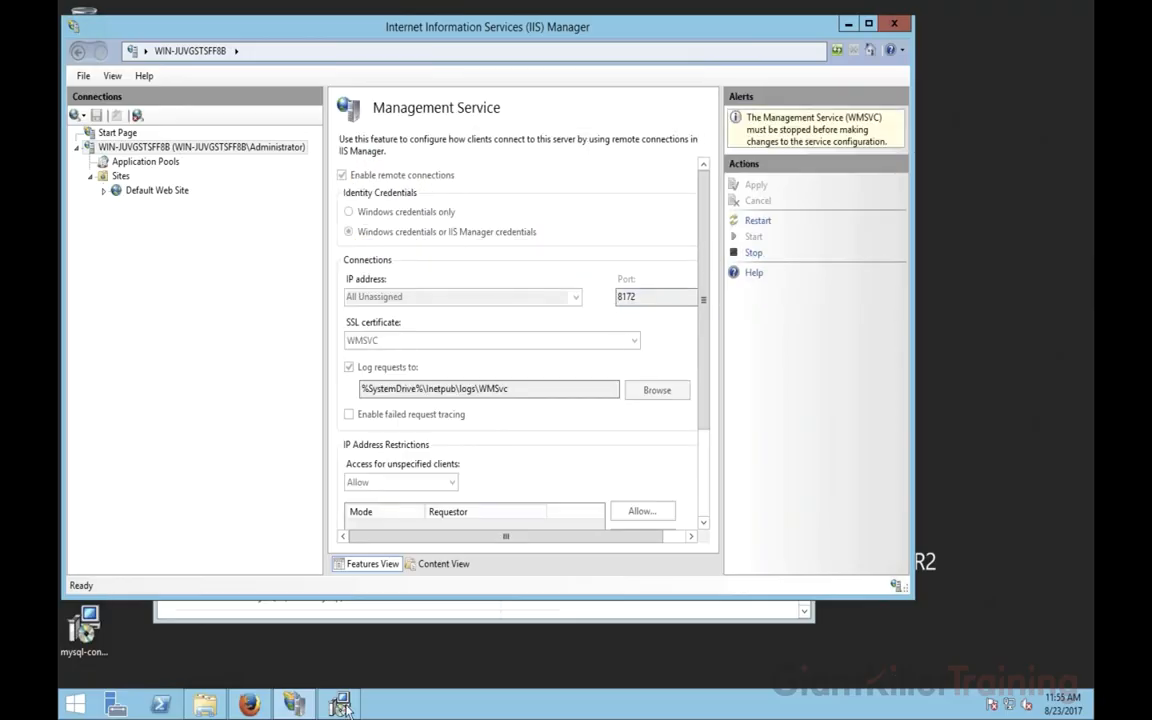
- Bring up the Firefox window with the MySQL connector page and close it along with all its tabs
left_click(80, 698)
type("fire")
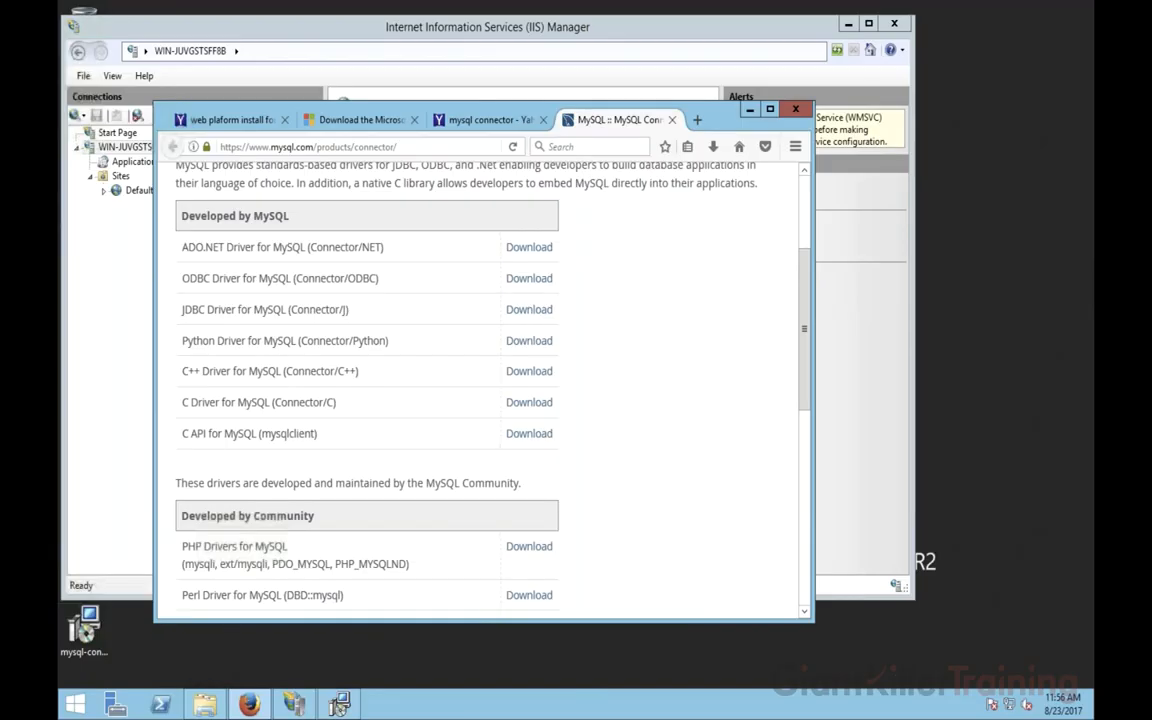
left_click(796, 109)
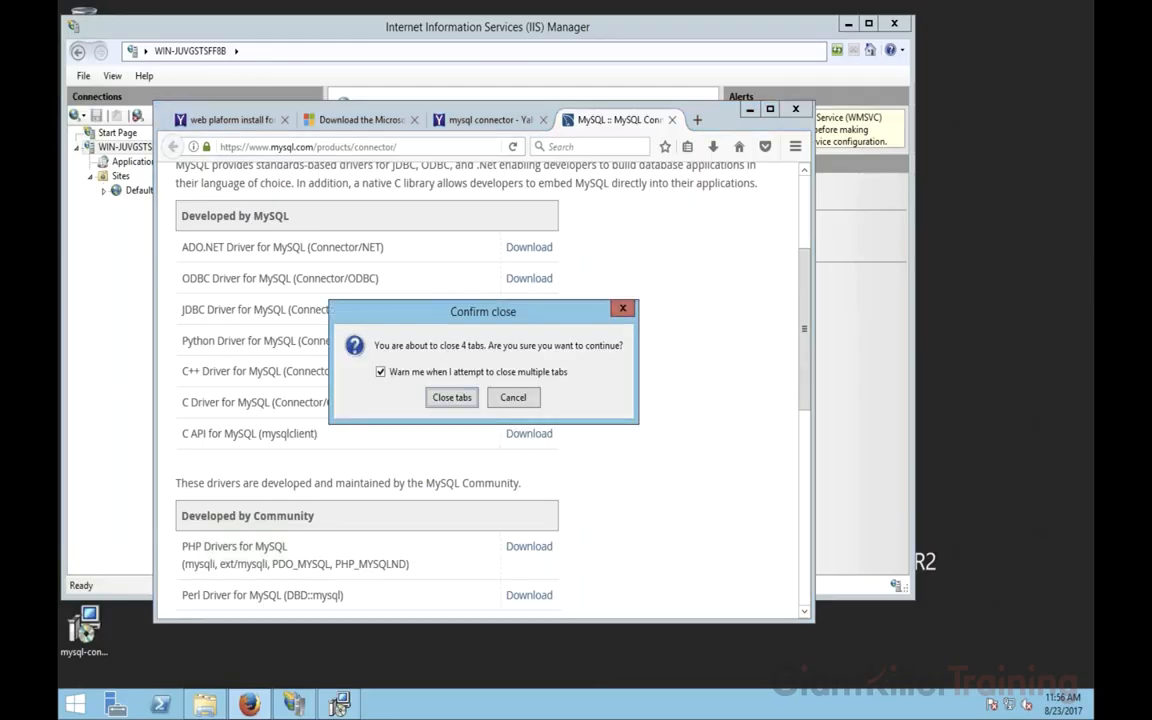
left_click(451, 397)
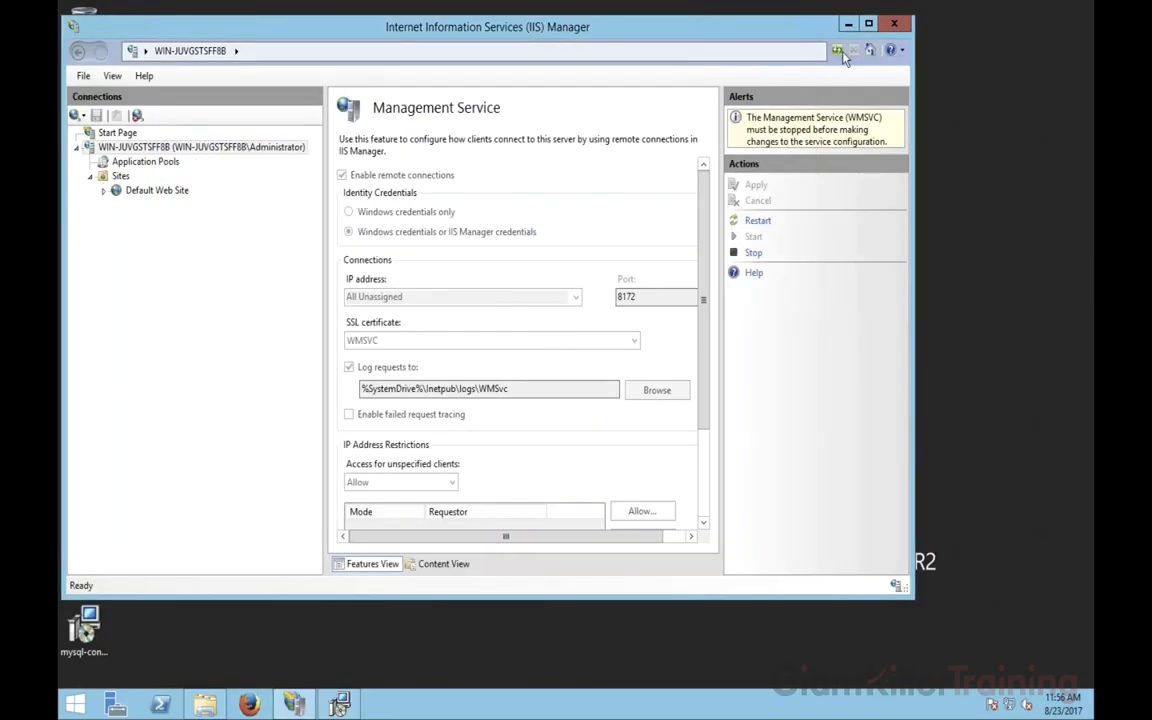
- Open Windows Firewall with Advanced Security and look up the inbound rule for Port 8172 - Management Service
key("ctrl+Left")
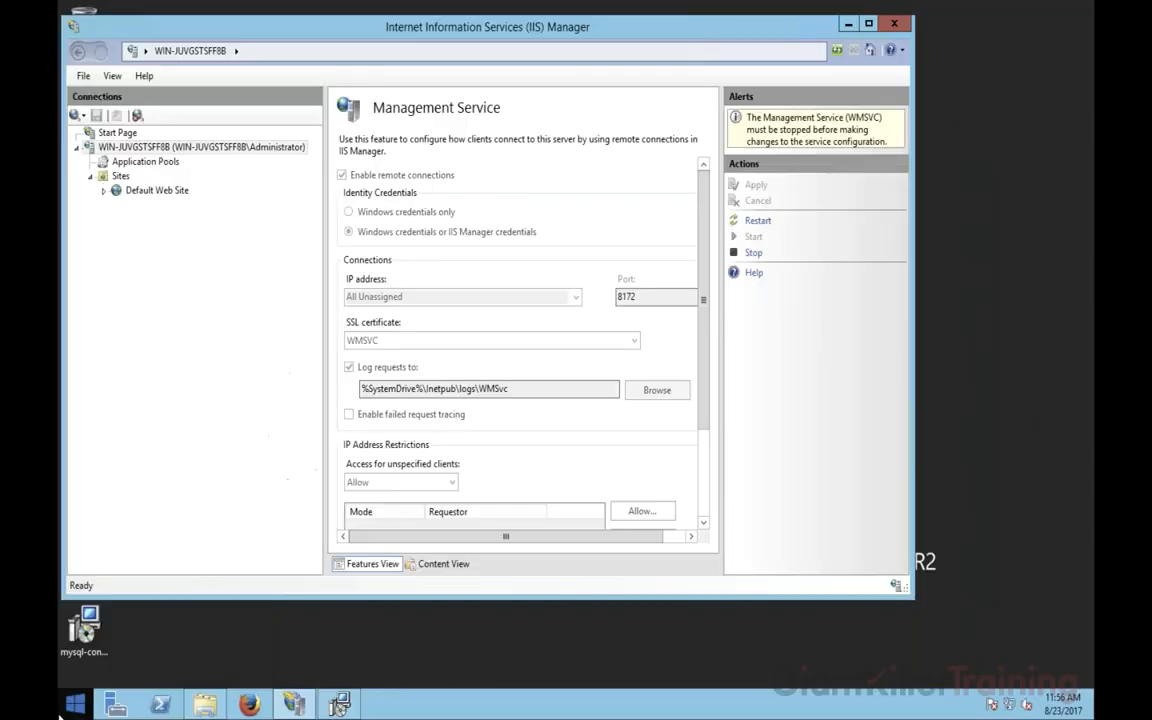
left_click(60, 706)
type("ci")
key("BackSpace")
type("firewall")
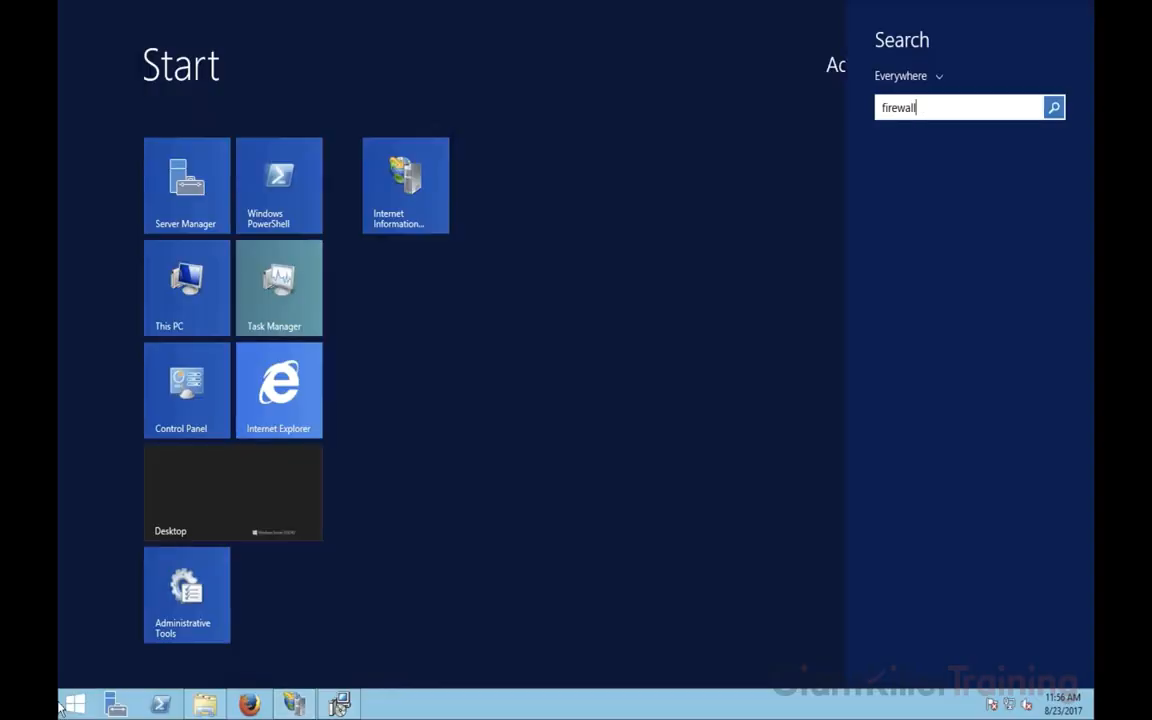
key("Return")
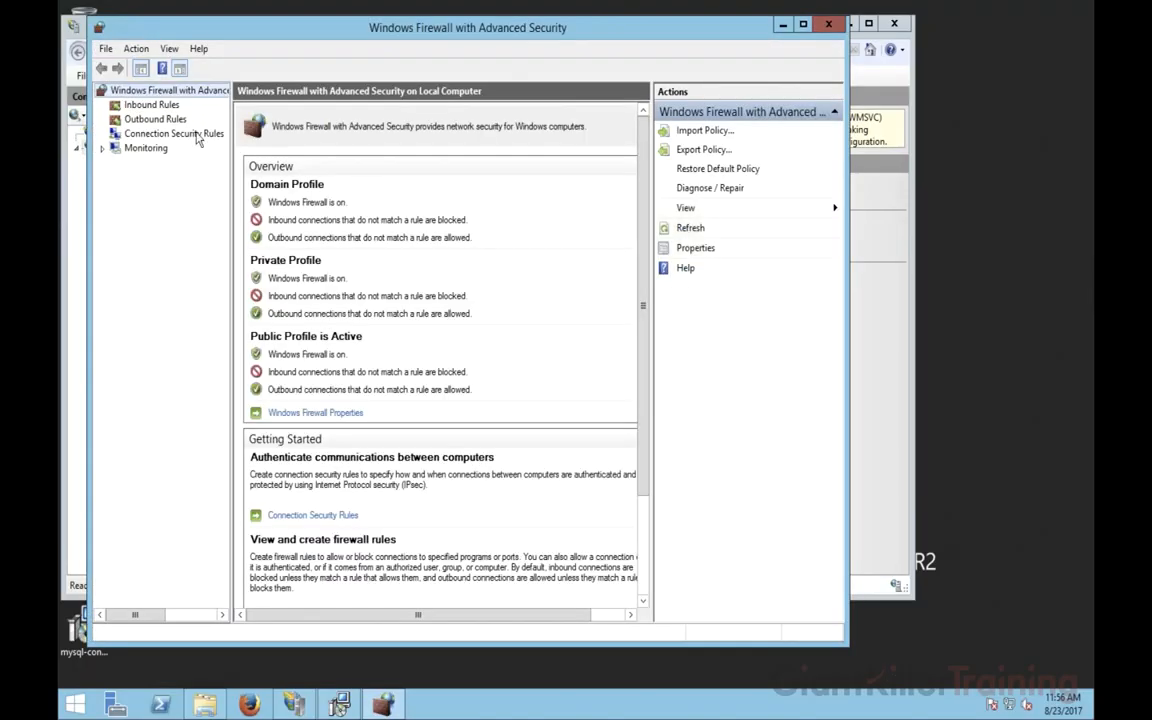
left_click(160, 104)
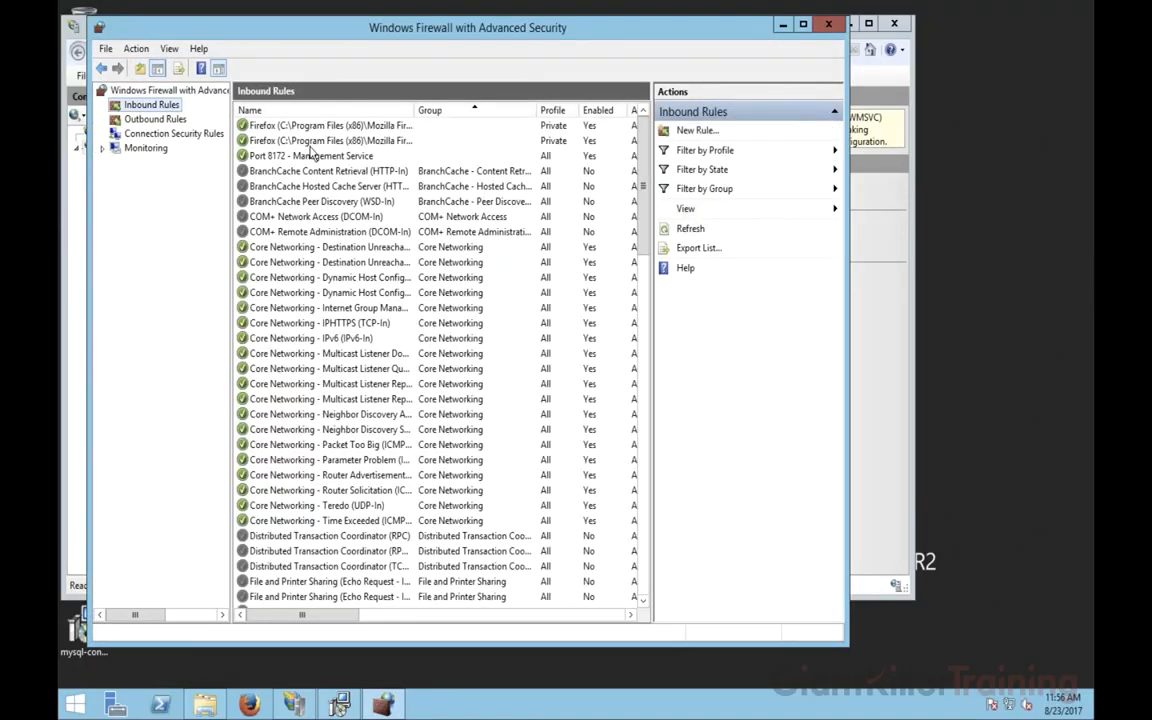
left_click(310, 157)
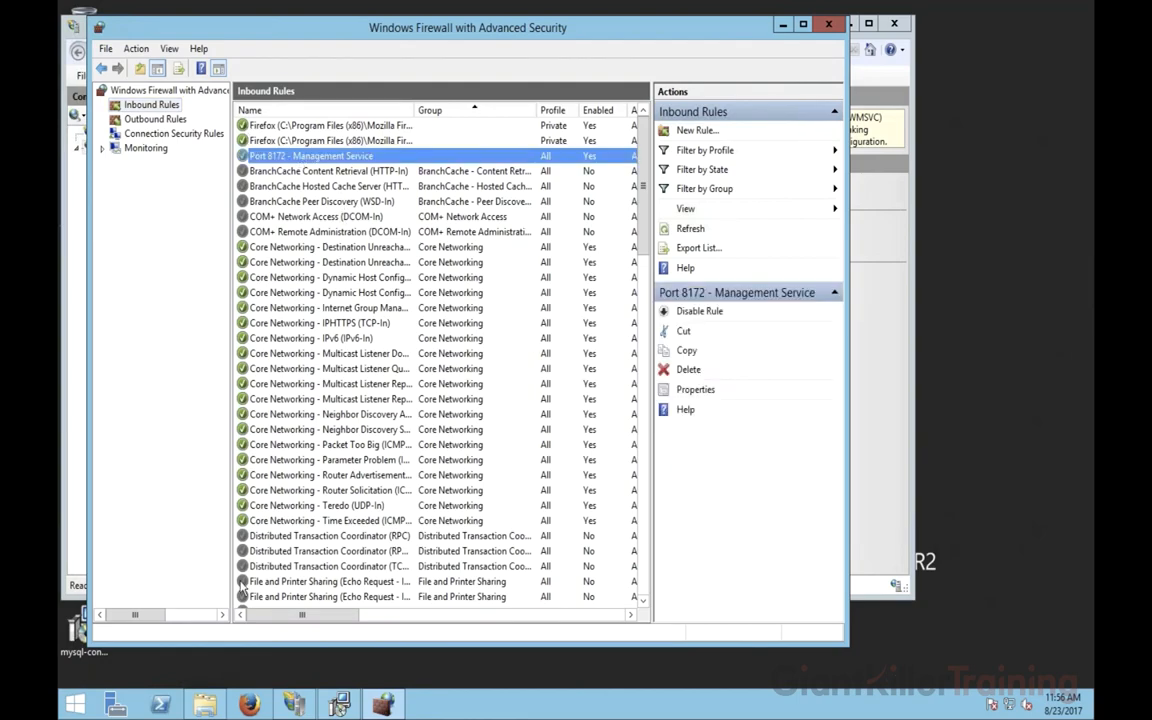
- Return to IIS Manager and point out the server node with its Management Service settings
left_click(205, 703)
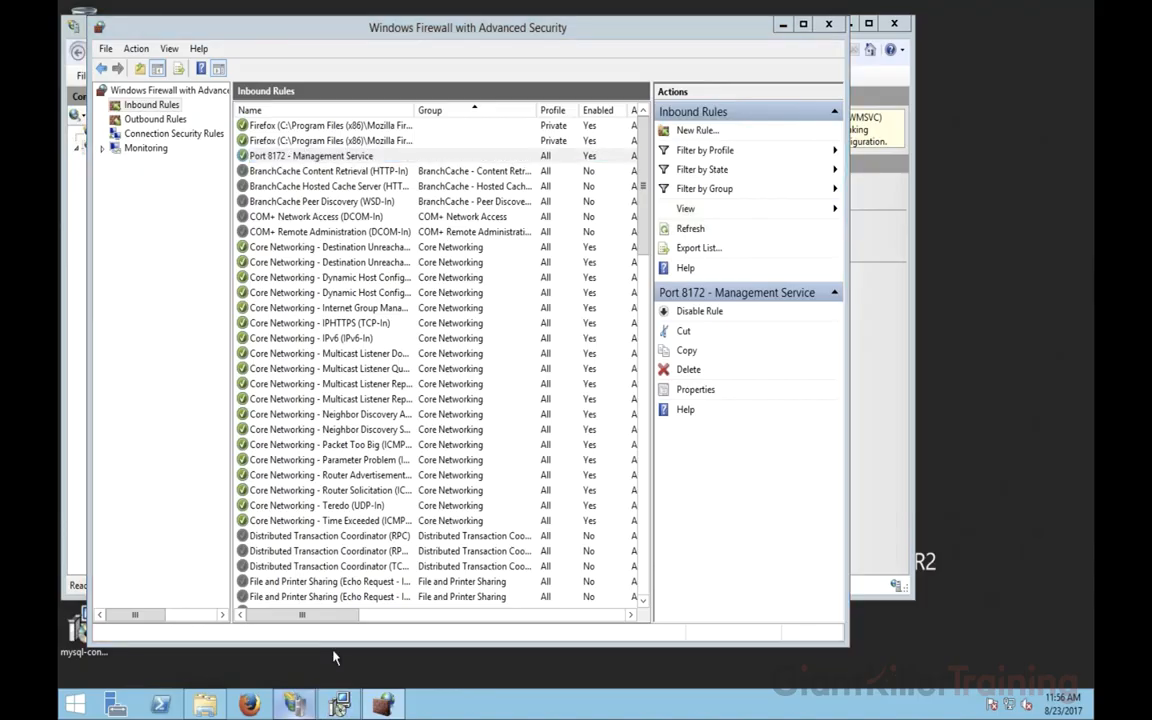
left_click(163, 148)
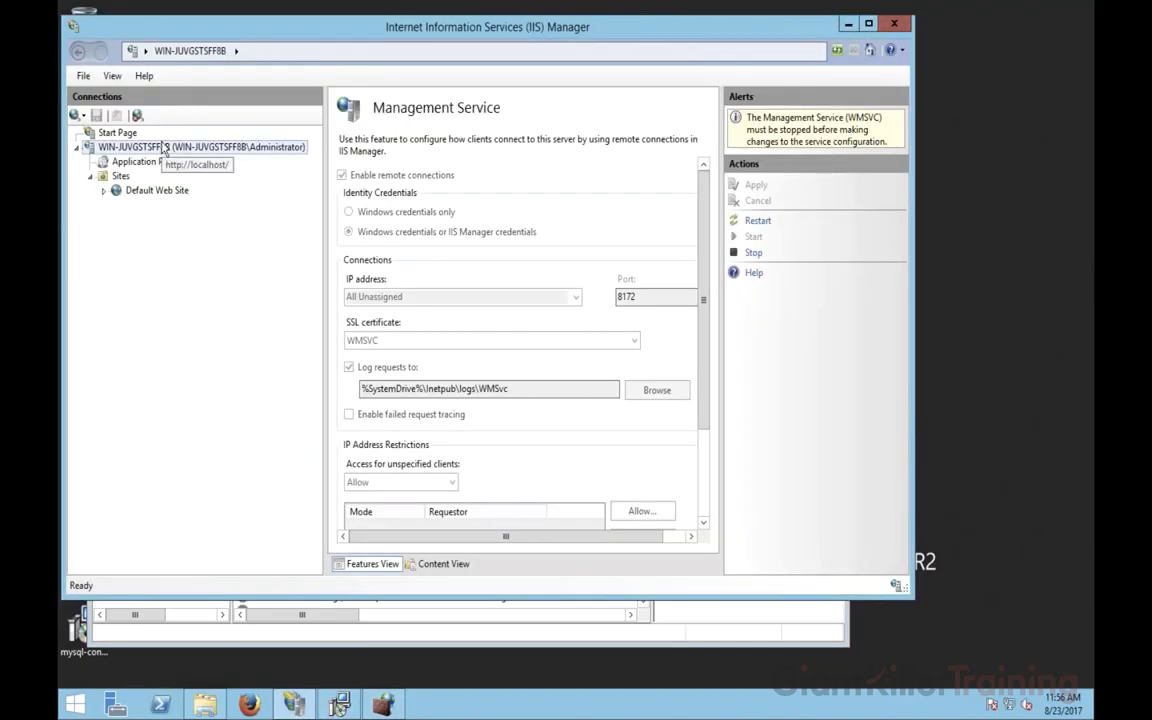
double_click(364, 190)
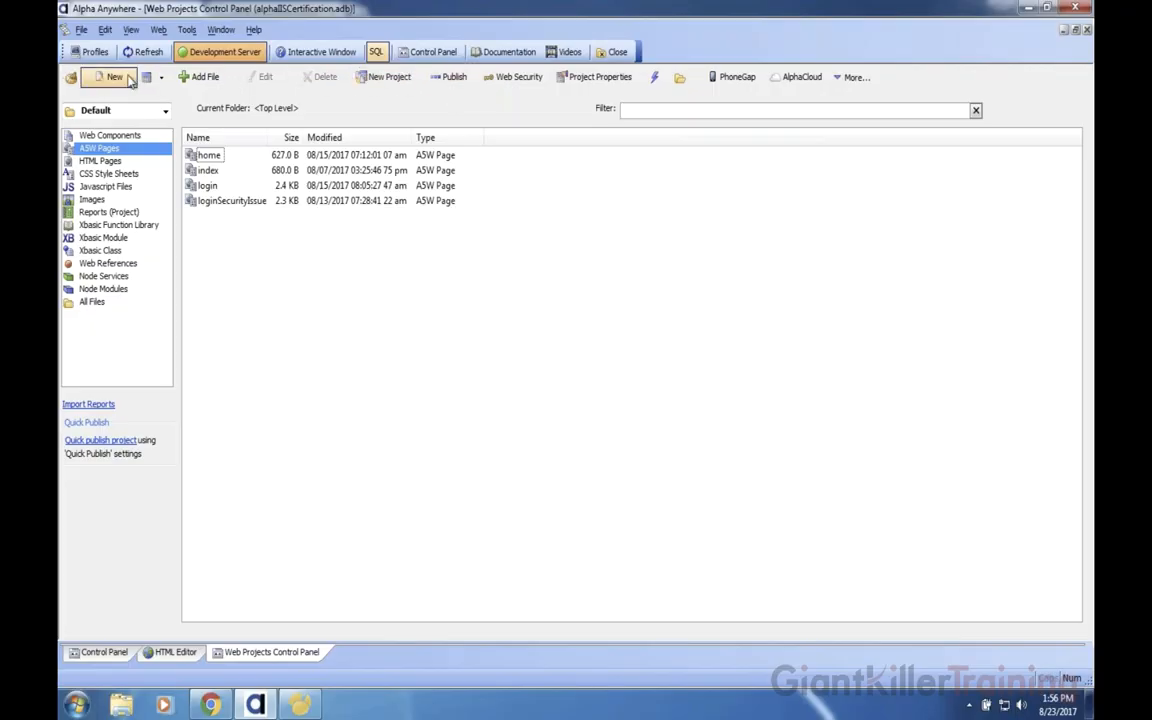
- Switch to Alpha Anywhere and start a new web project publishing profile with IIS as the target
left_click(448, 77)
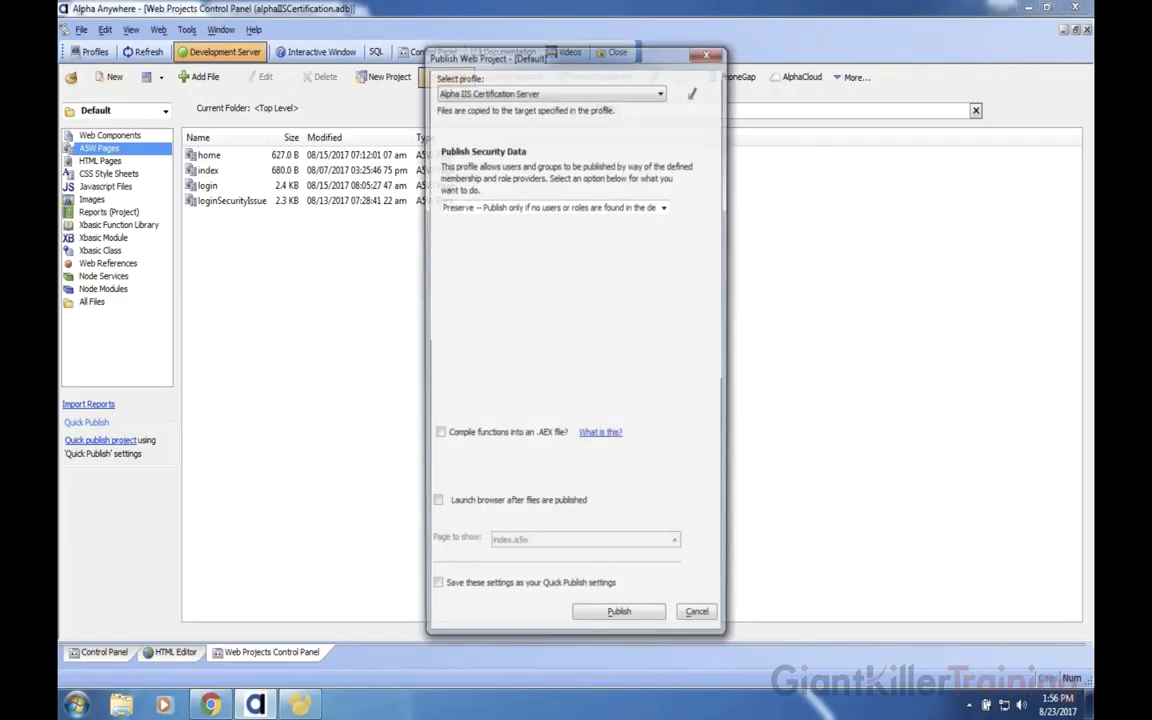
left_click(707, 55)
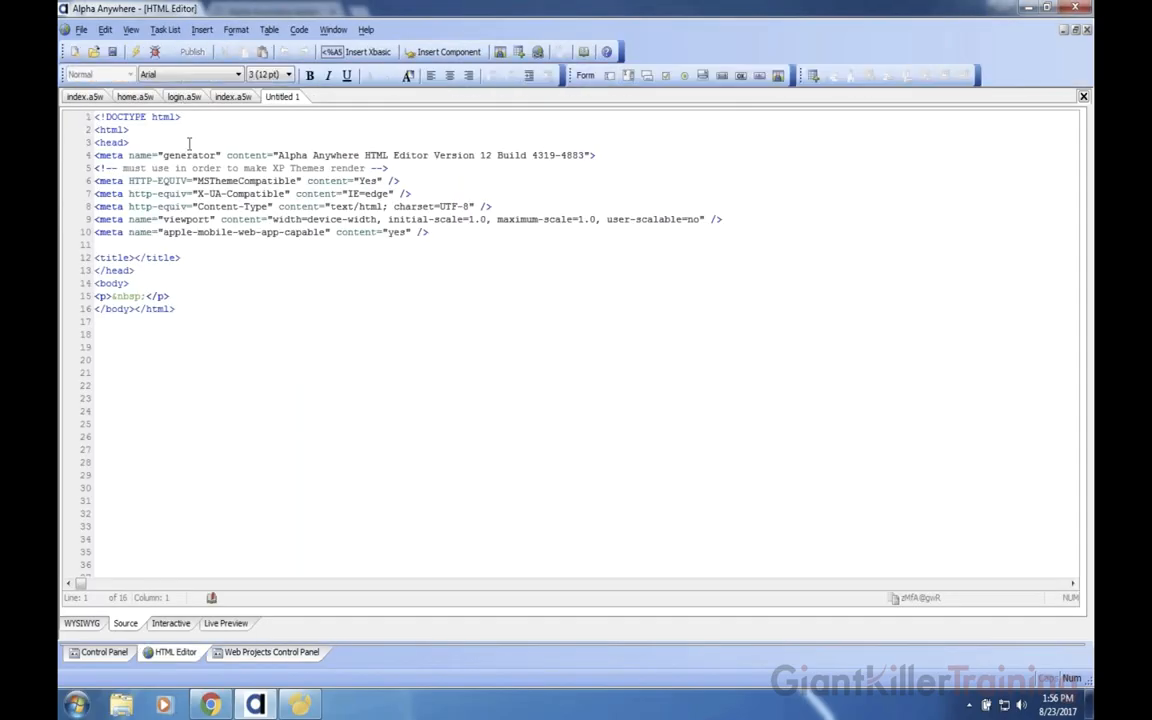
left_click(92, 52)
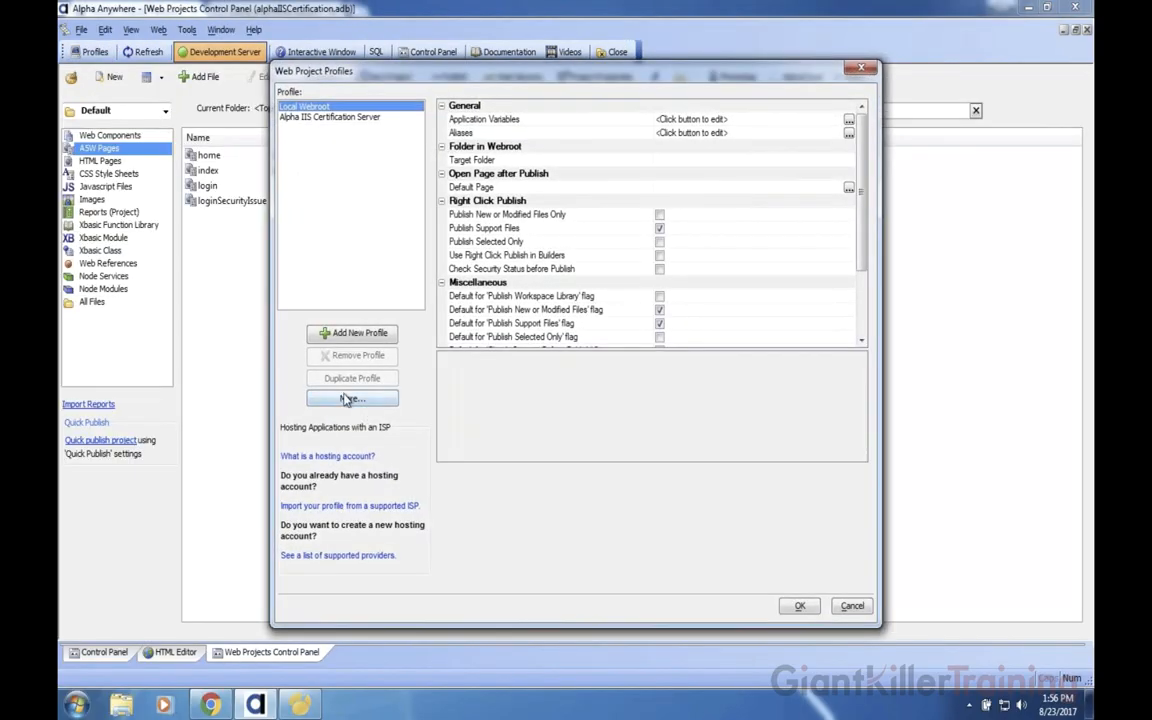
left_click(367, 337)
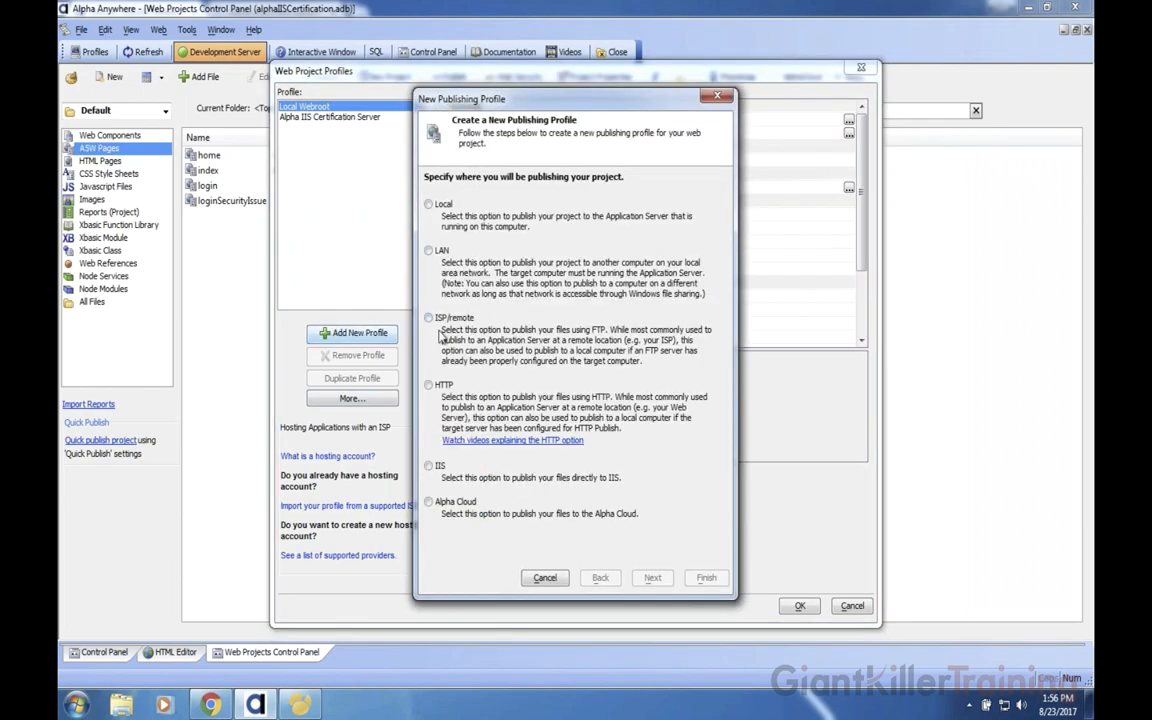
left_click(429, 464)
left_click(650, 578)
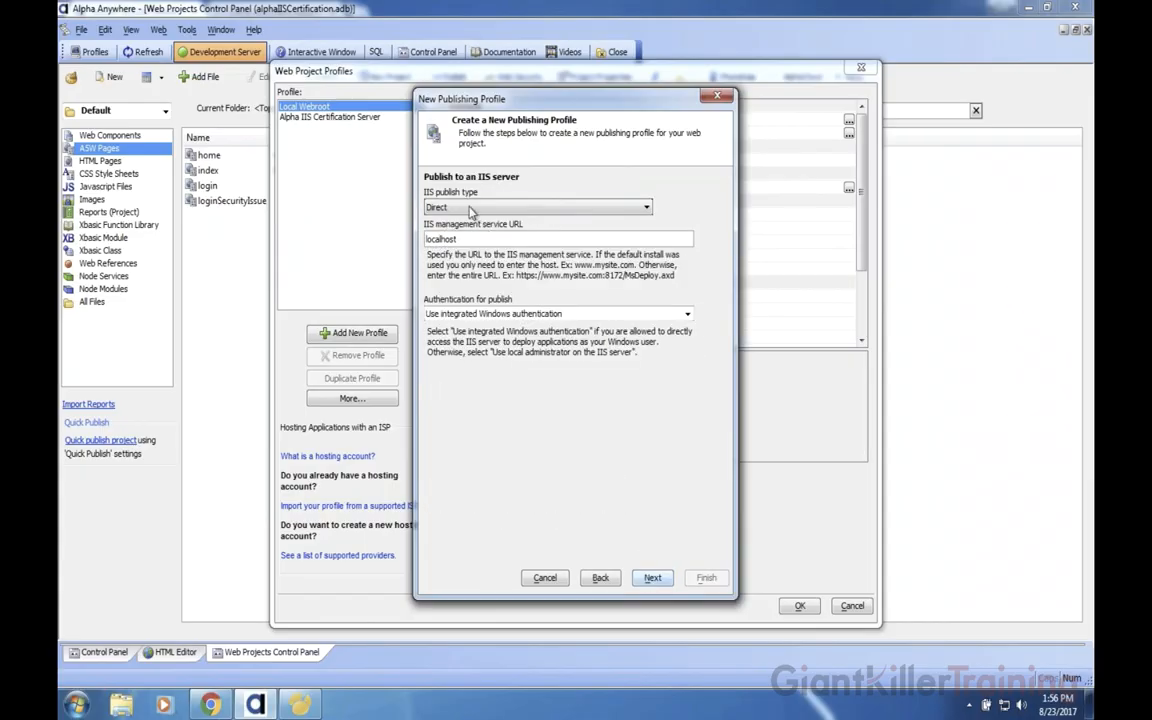
- Set the IIS management service URL to 127.0.01 and authentication to the local administrator account on the IIS server
double_click(474, 239)
type("127.0.0.1")
key("Tab")
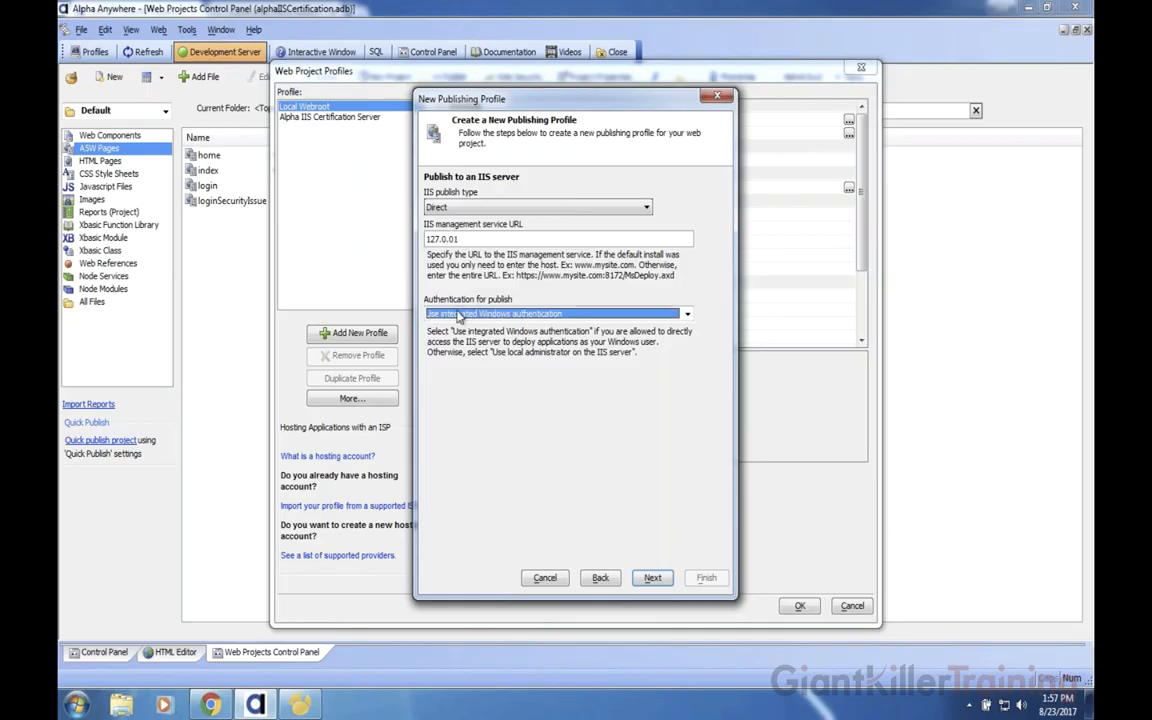
left_click(458, 315)
left_click(503, 338)
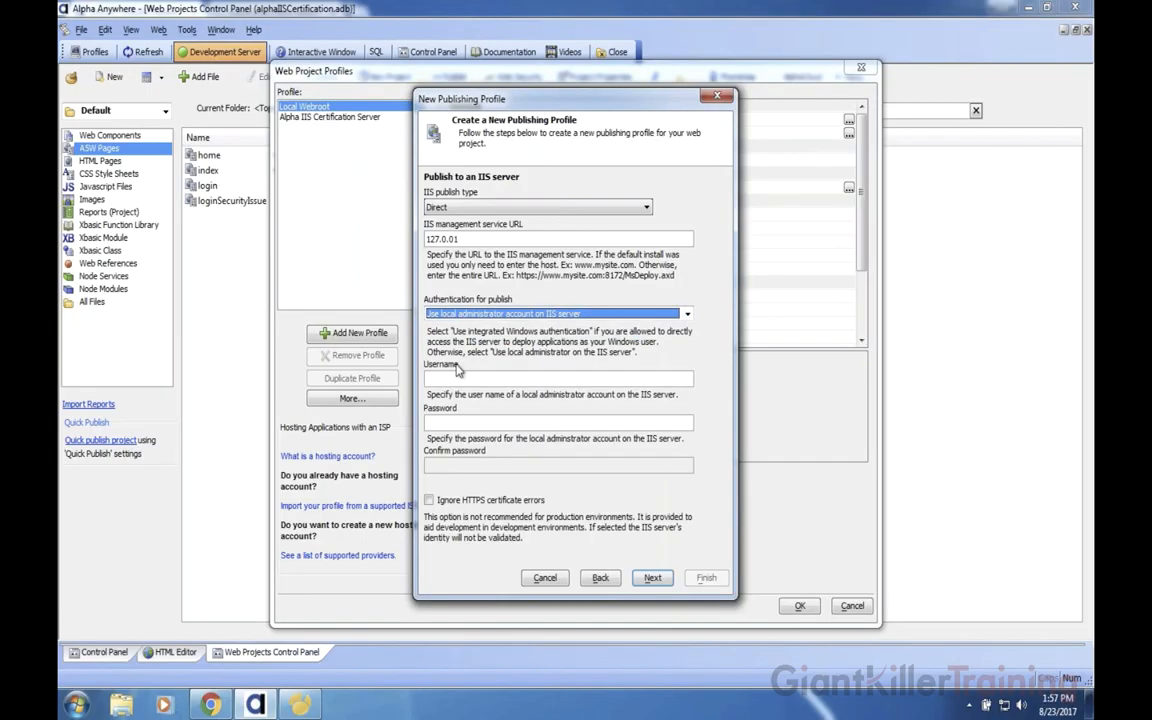
- Enter the local administrator's username, password and password confirmation, ignore HTTPS certificate errors, and continue to the site details
key("Tab")
type("Administr")
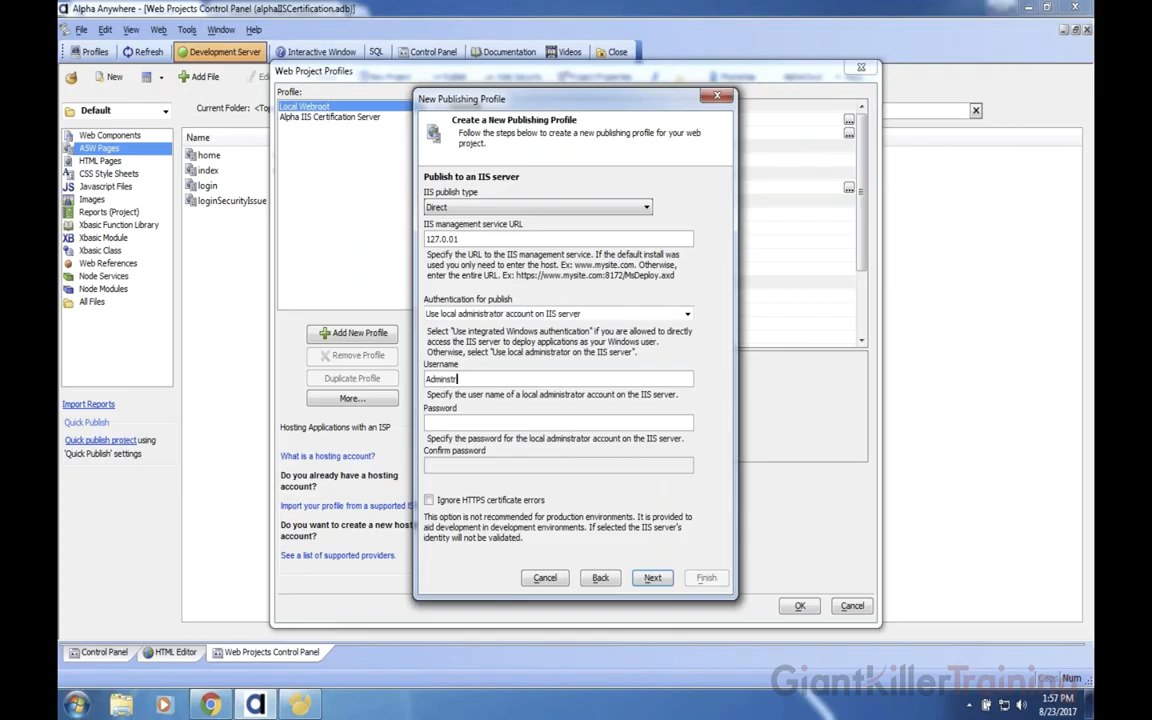
type("ator")
key("Tab")
type("password")
key("Tab")
type("passwo")
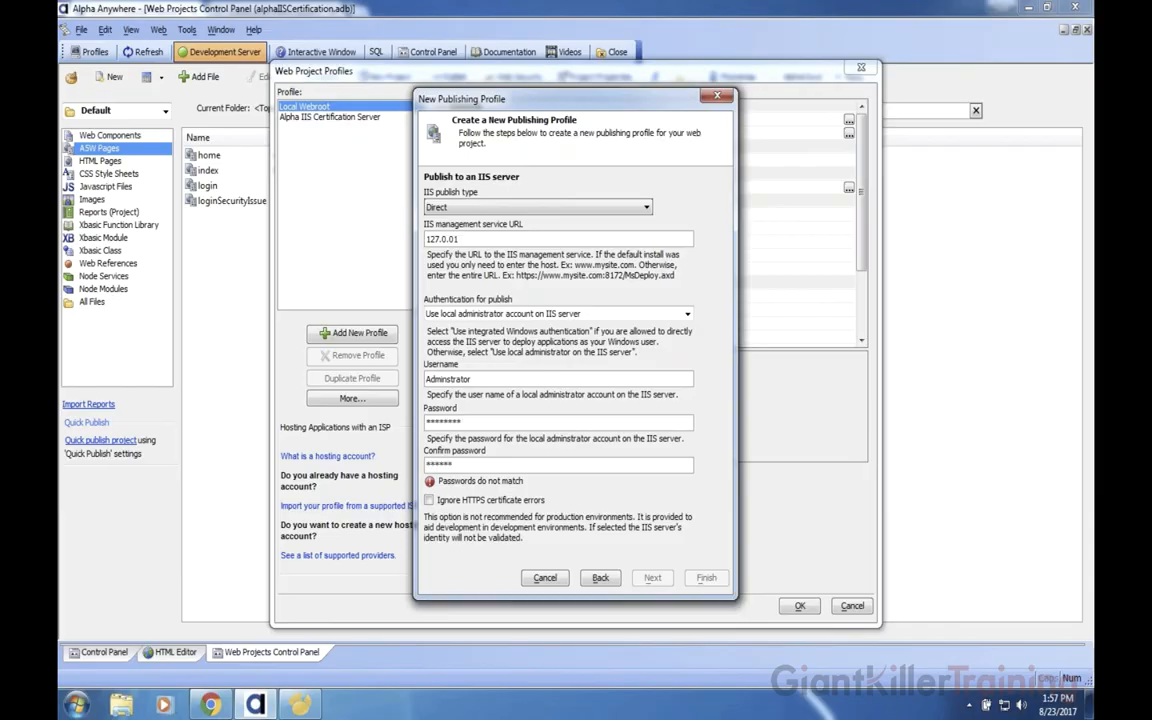
type("rd")
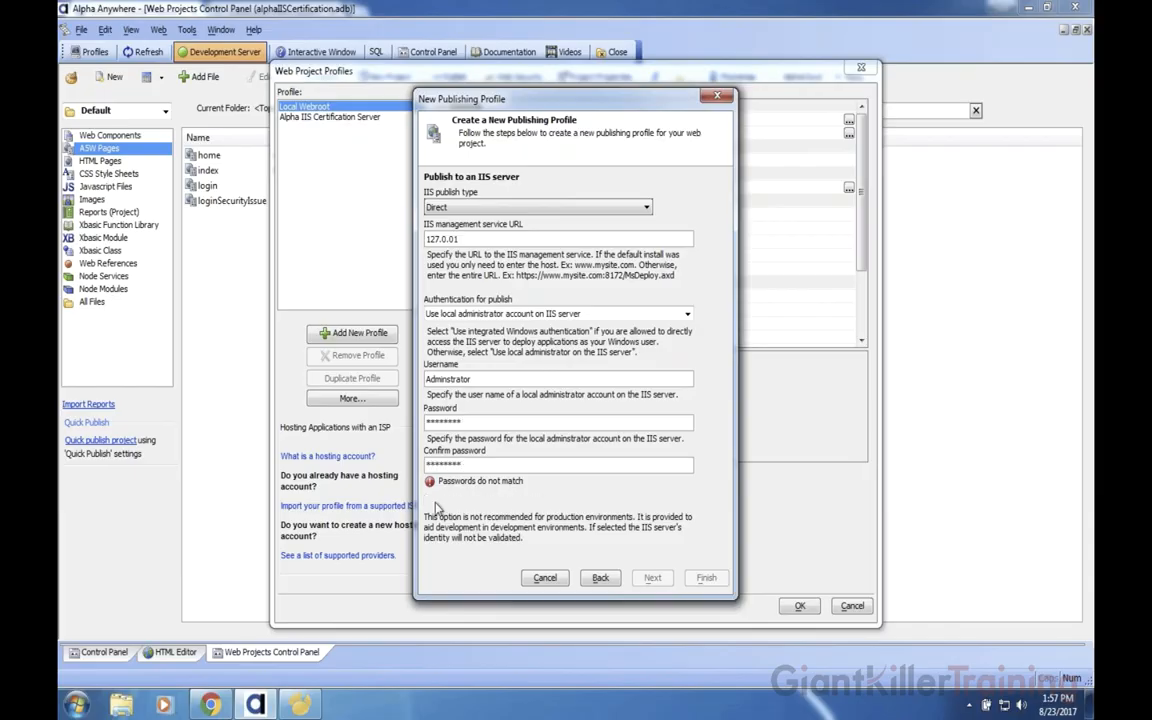
left_click_drag(466, 465, 420, 459)
type("pass")
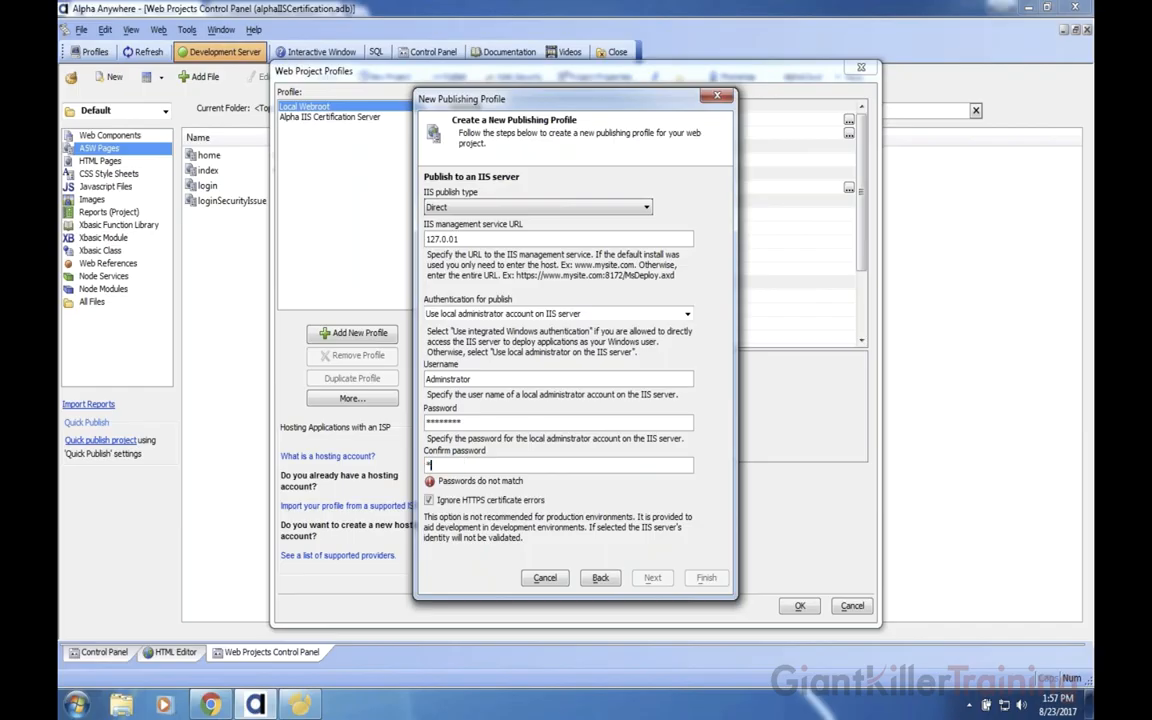
type("word")
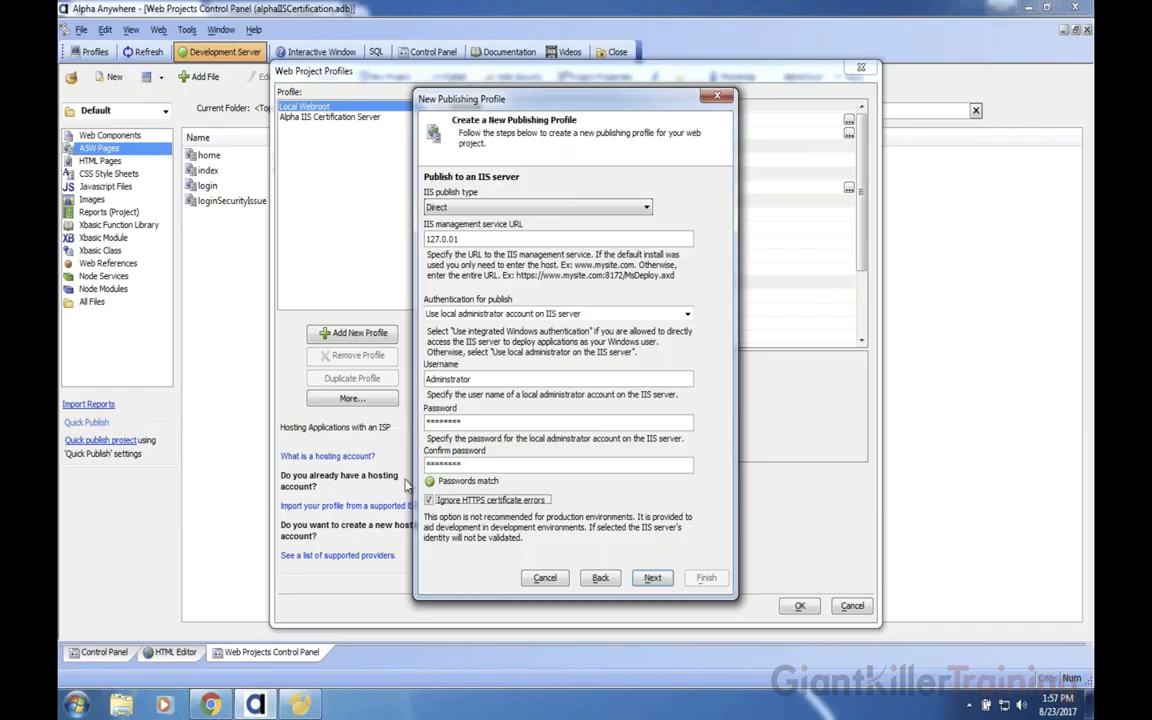
left_click(652, 577)
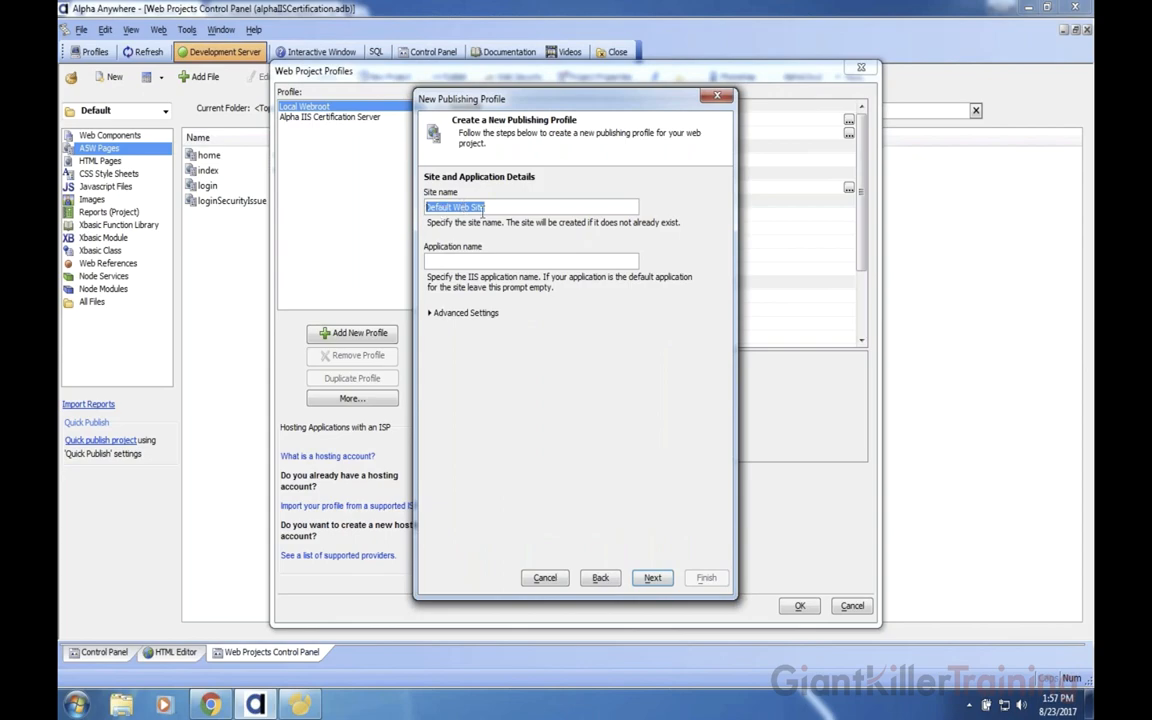
- Try a placeholder application name for Default Web Site, erase it, and continue past the advanced settings
left_click(448, 262)
type("asdfasdfasd")
key("BackSpace")
key("BackSpace")
key("BackSpace")
key("BackSpace")
key("BackSpace")
key("BackSpace")
key("BackSpace")
key("BackSpace")
key("BackSpace")
key("BackSpace")
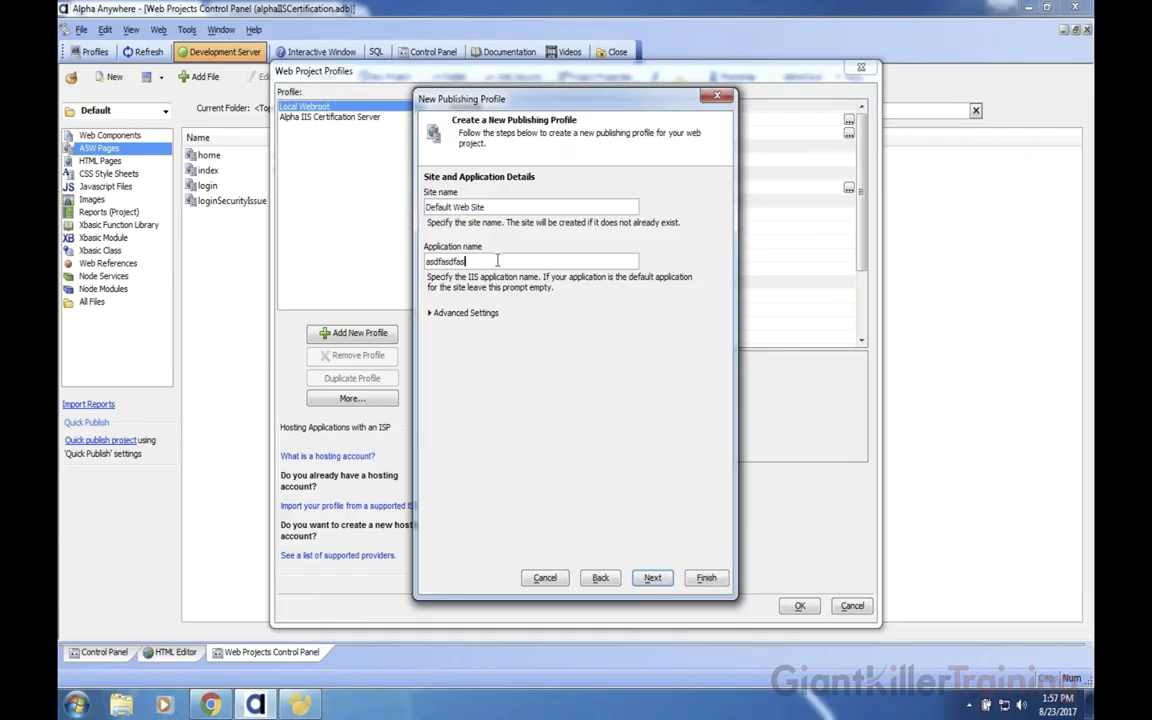
key("BackSpace")
left_click(430, 313)
left_click(430, 313)
left_click(652, 578)
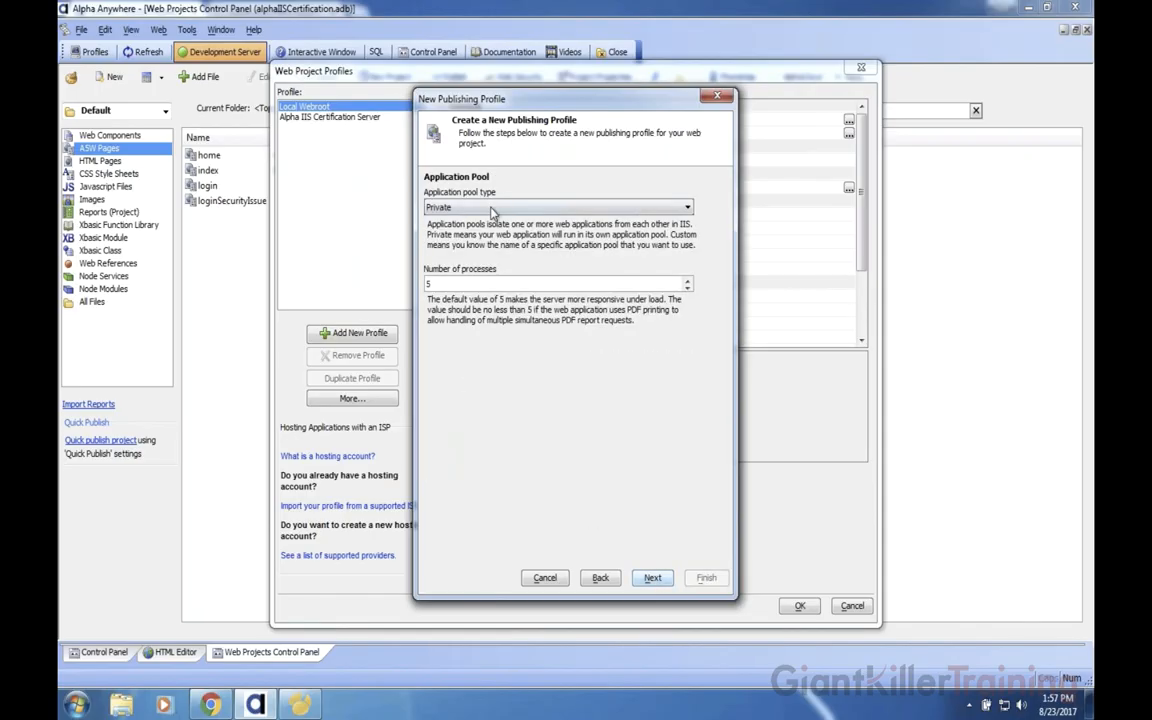
- Accept the Private application pool with 5 processes and the Default application server location
left_click(652, 578)
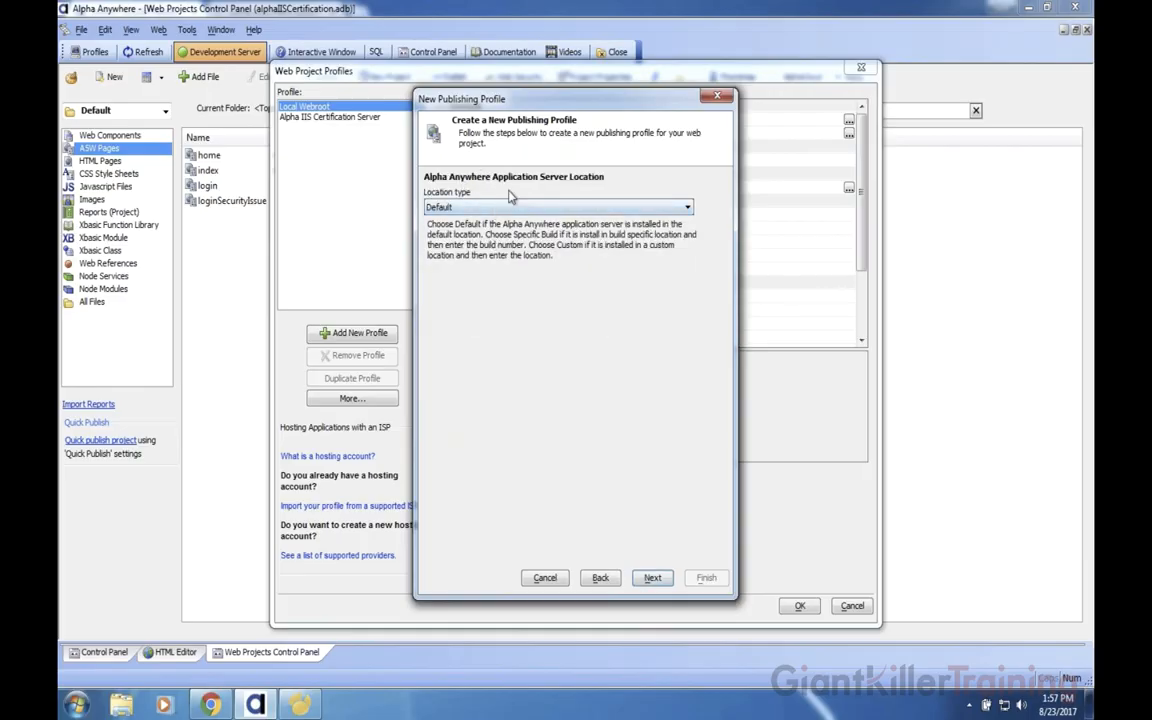
left_click(460, 208)
left_click(461, 211)
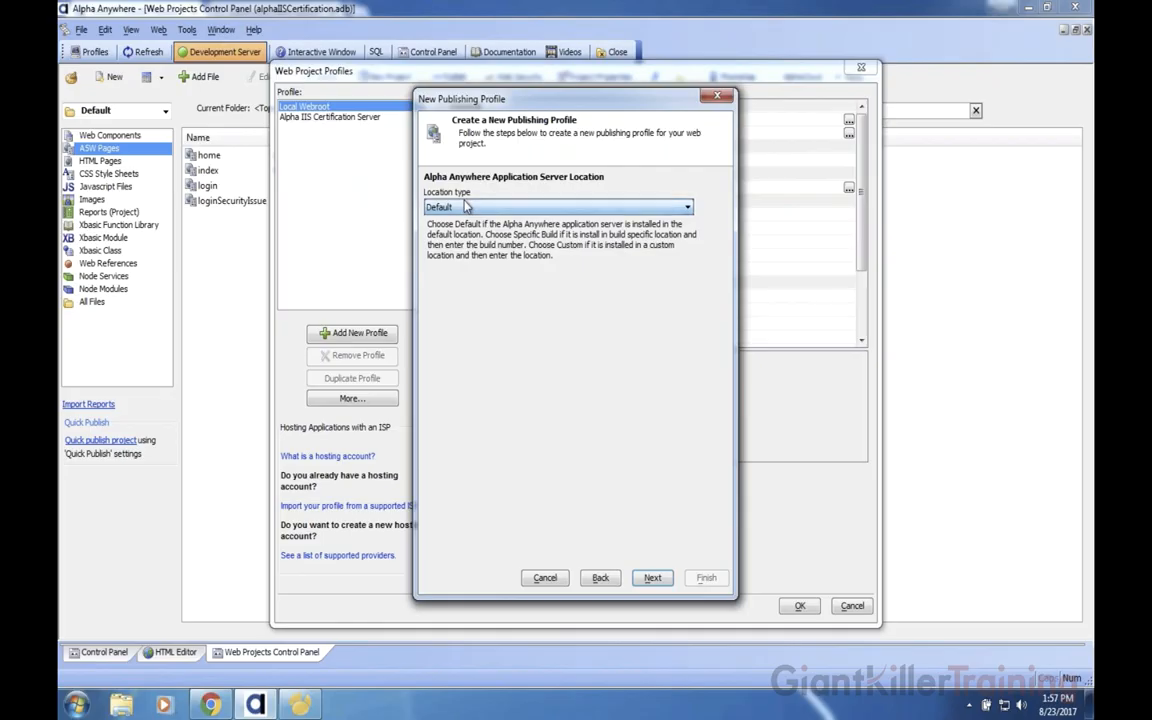
left_click(652, 578)
- Try web.config (for testing only) as the security store type and switch it to Specific IIS Providers
left_click(462, 209)
left_click(493, 232)
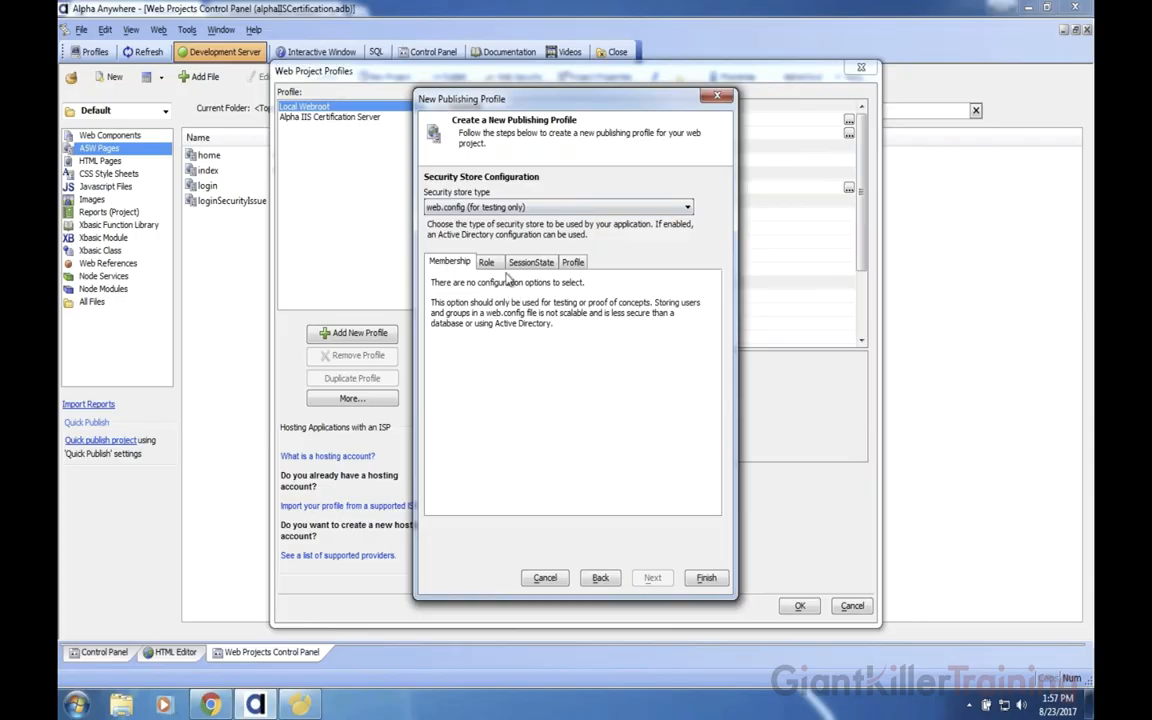
left_click(481, 208)
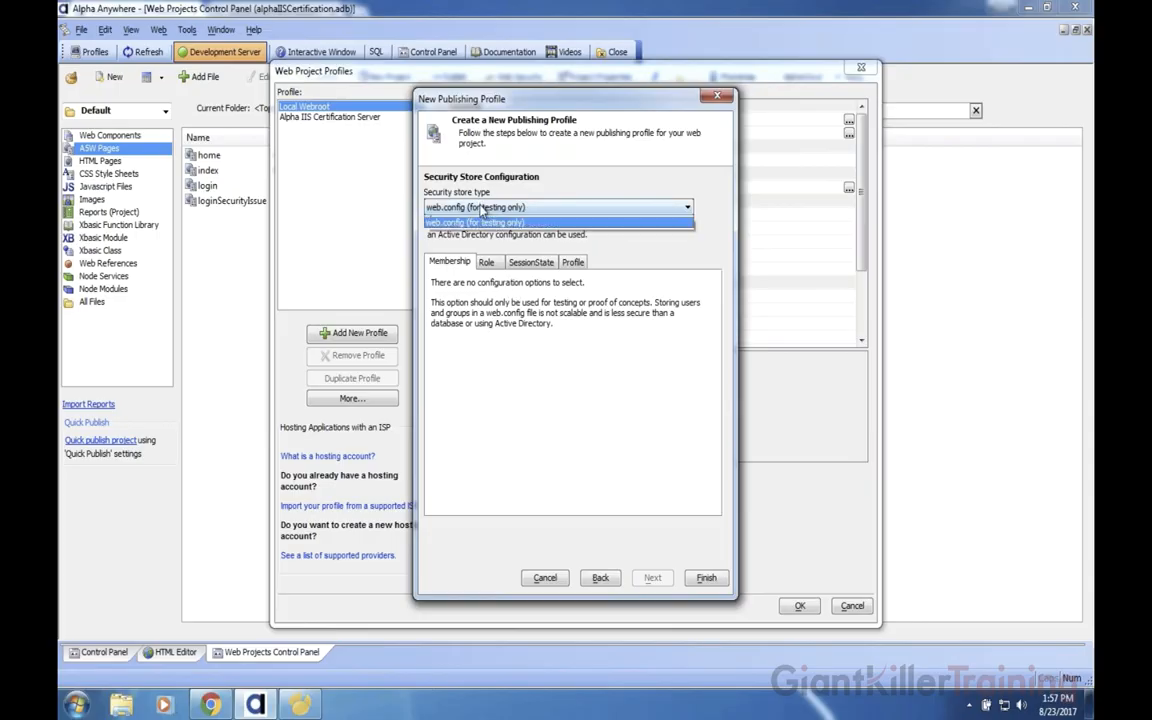
left_click(478, 222)
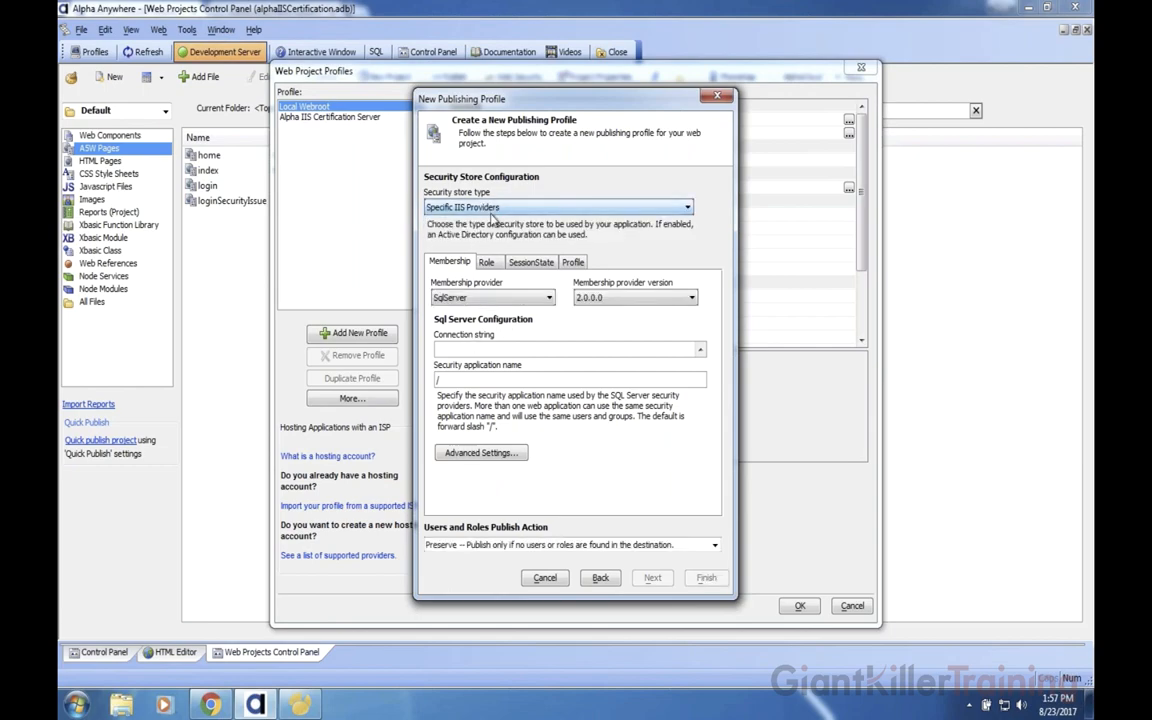
- Choose MySQL as the membership provider, check its version choices, and cancel the new publishing profile
left_click(503, 297)
left_click(466, 321)
left_click(492, 349)
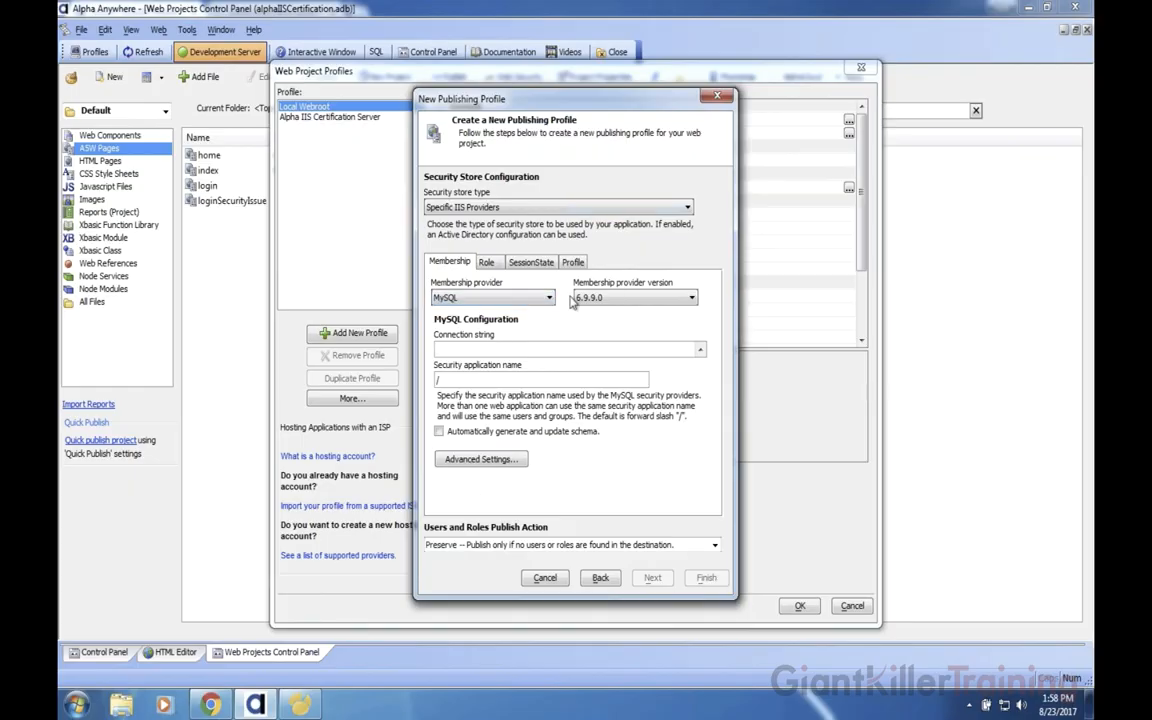
left_click(597, 299)
left_click(597, 311)
left_click(545, 579)
- Examine the security store, membership, role and session state provider settings of the Alpha IIS Certification Server profile, and close the profiles without saving
left_click(372, 118)
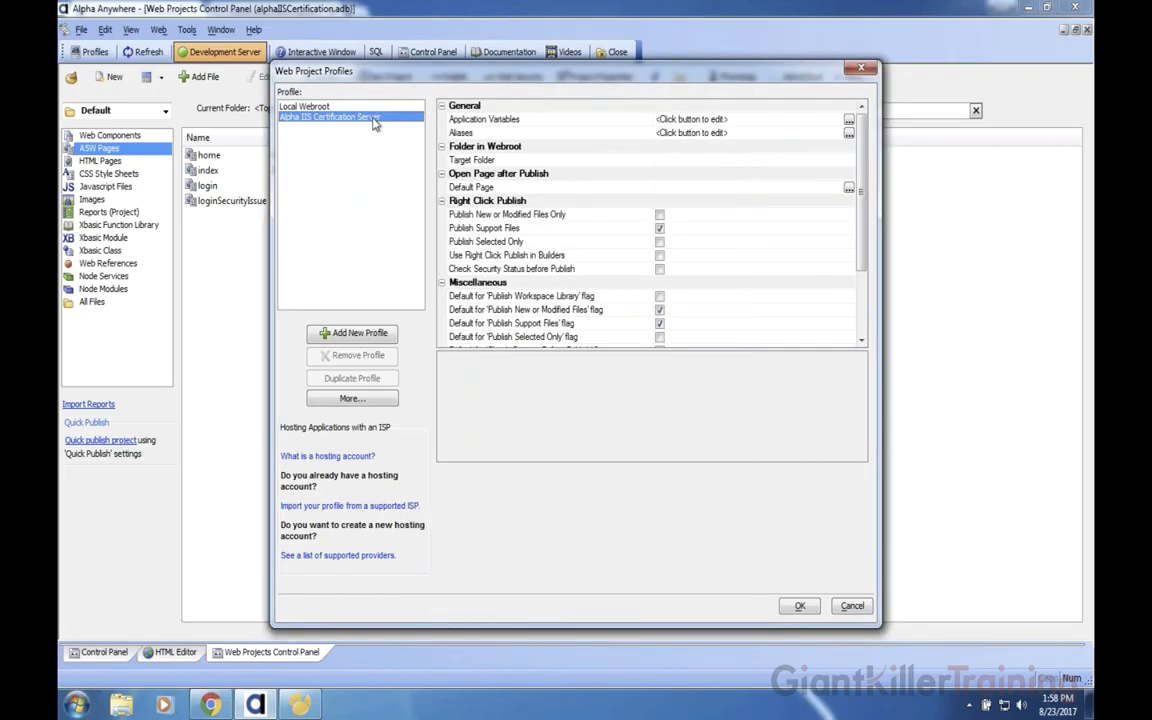
left_click_drag(859, 169, 856, 328)
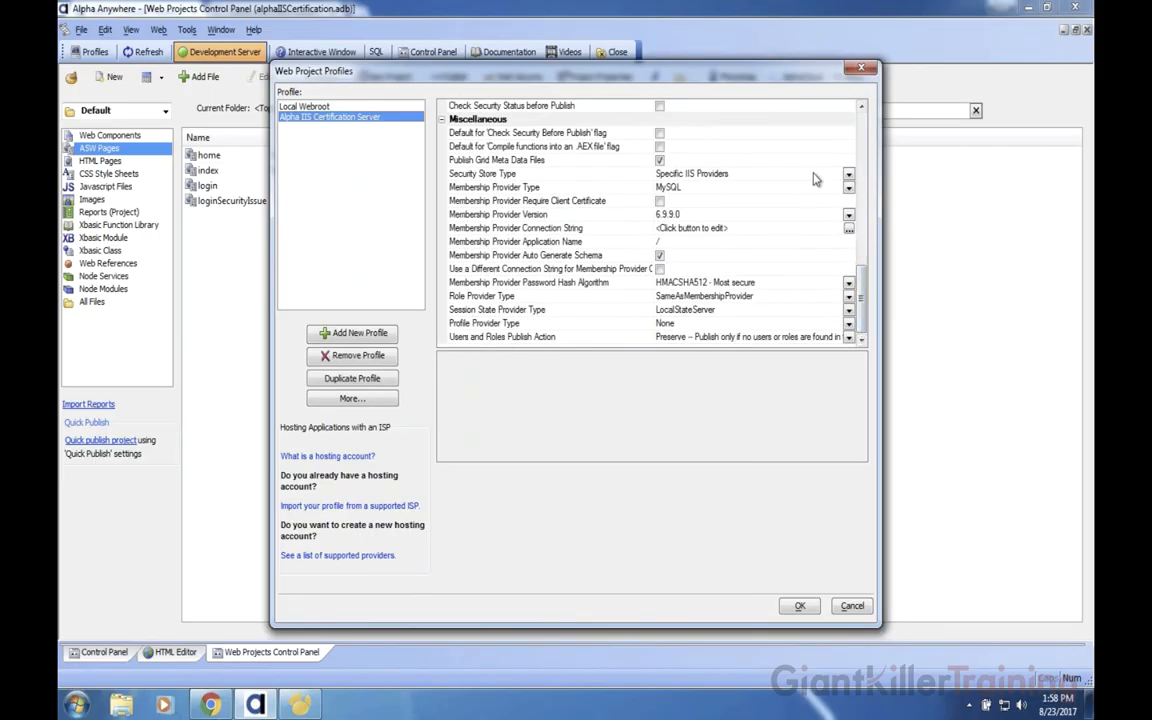
left_click(800, 175)
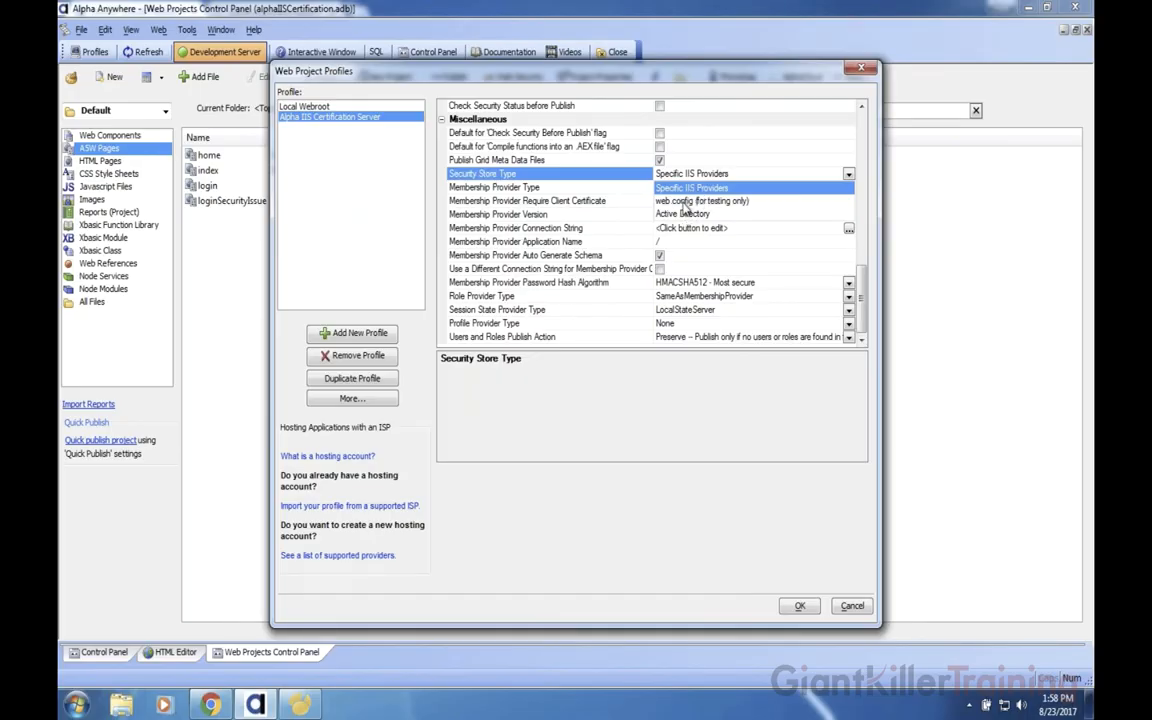
left_click(604, 187)
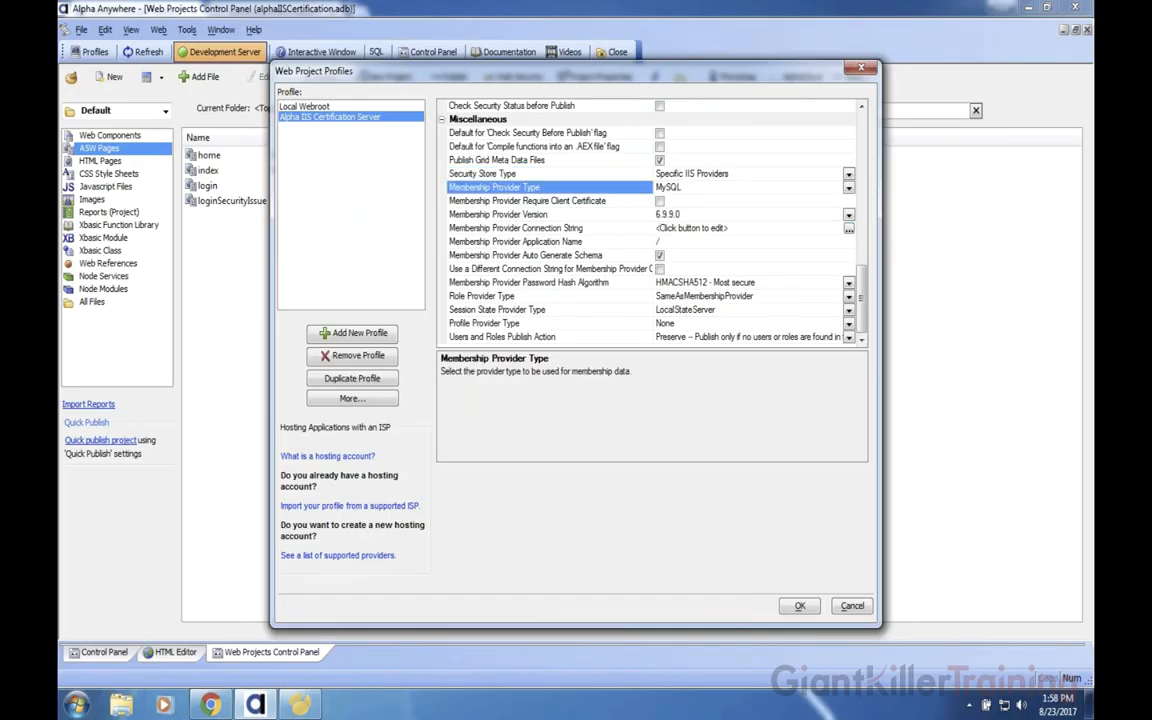
left_click(630, 228)
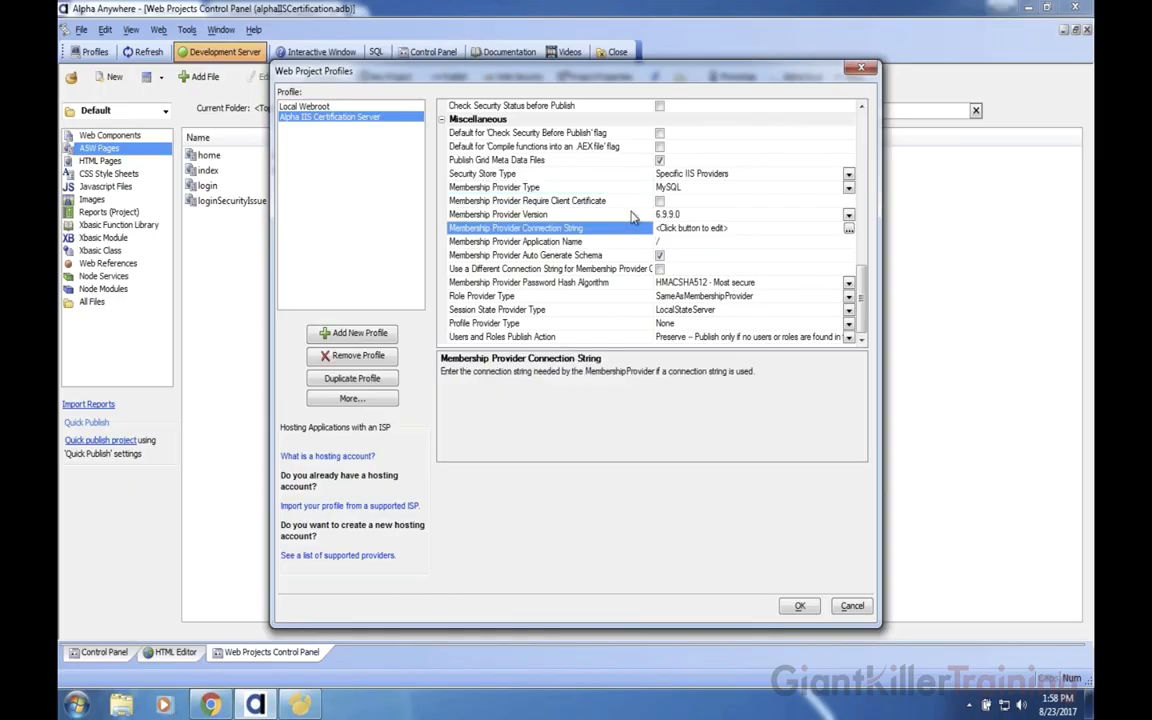
left_click(632, 216)
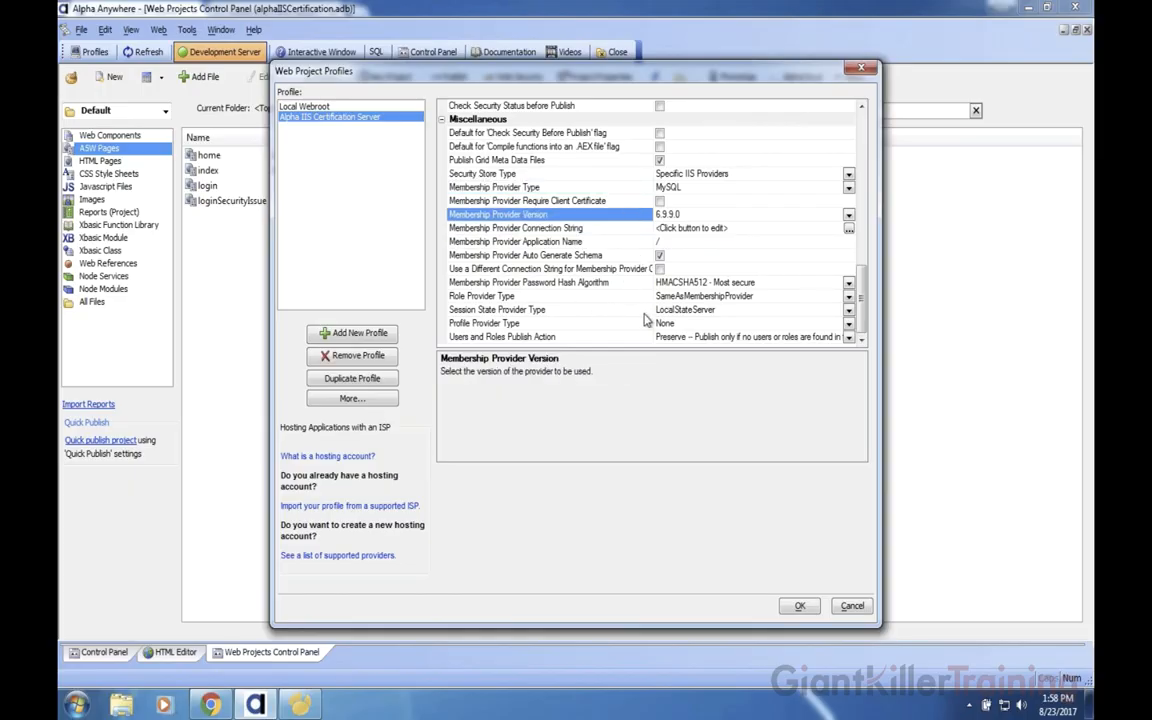
left_click(654, 298)
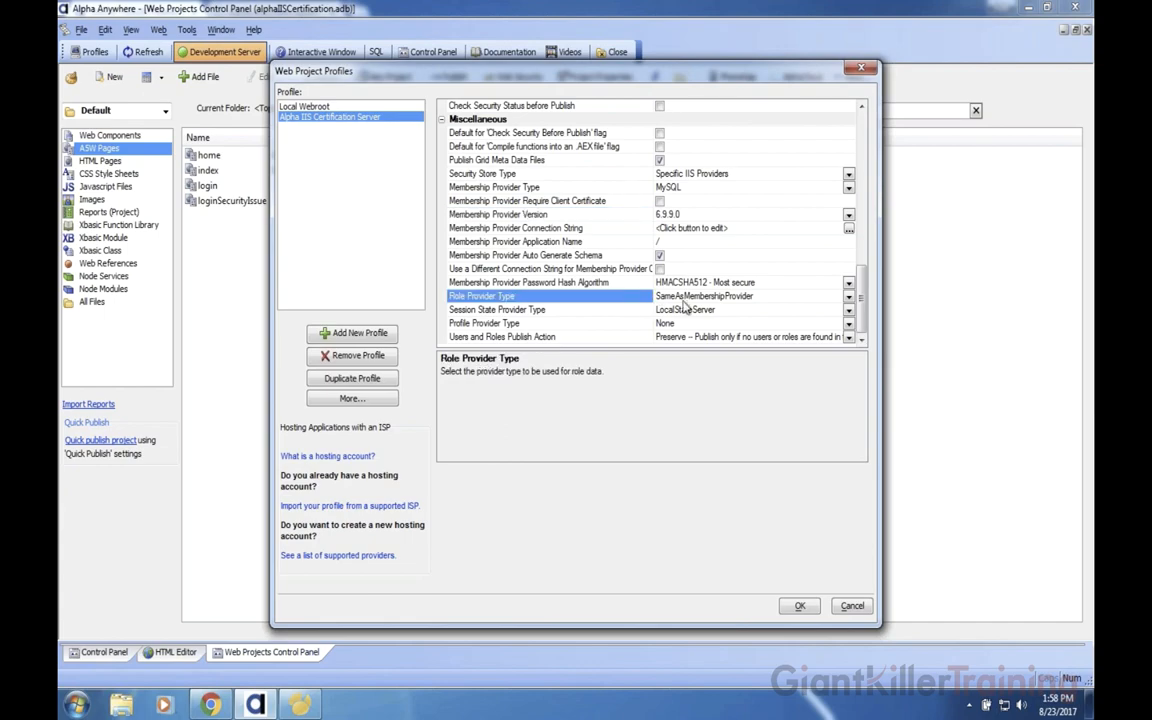
left_click(684, 309)
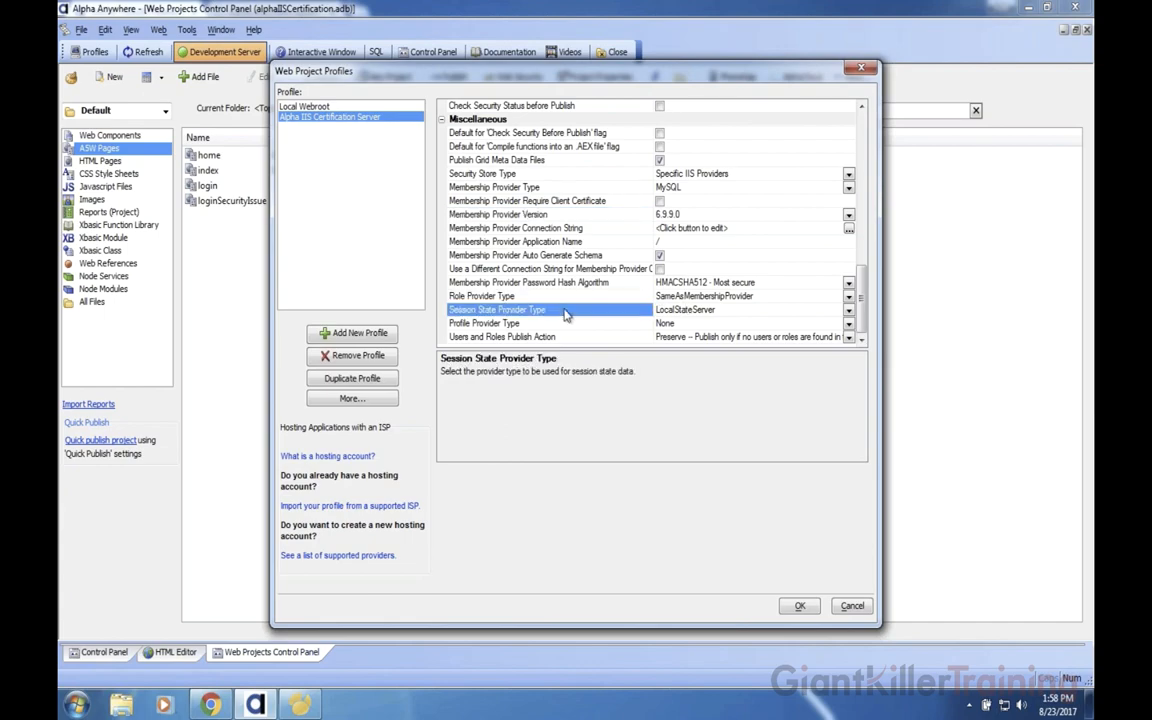
left_click(645, 299)
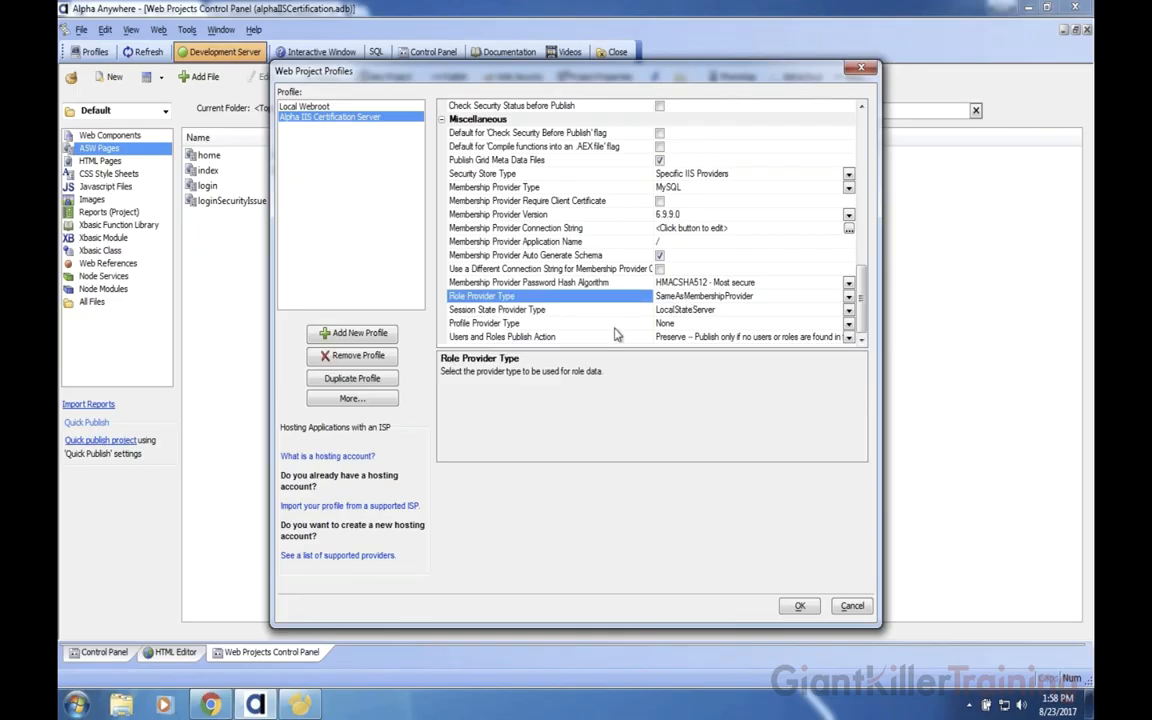
left_click(845, 605)
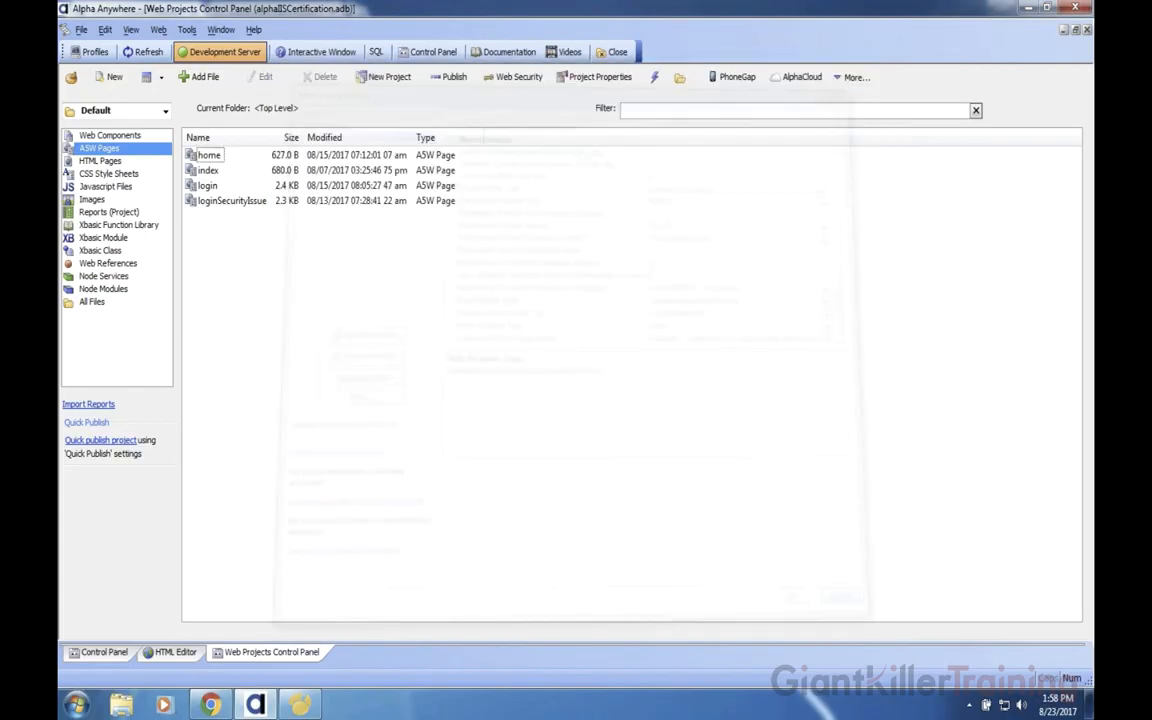
- Check the users and roles publishing options for the Alpha IIS Certification Server profile, and cancel publishing the web project
left_click(449, 77)
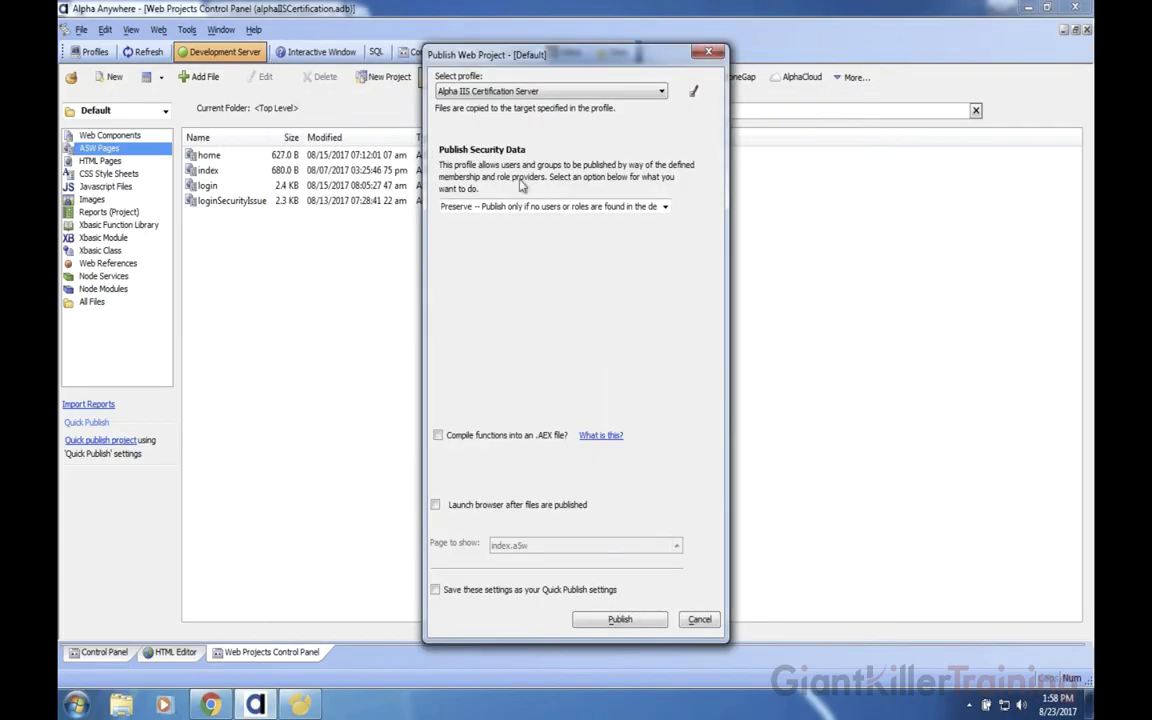
left_click(490, 206)
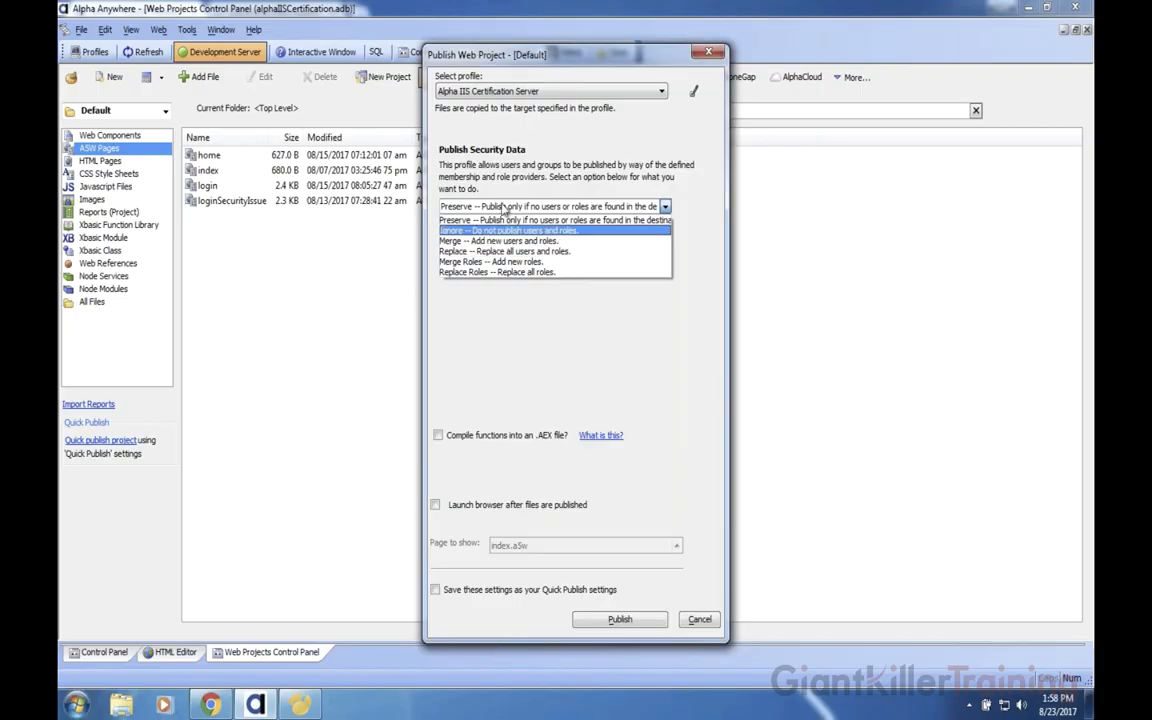
left_click(503, 207)
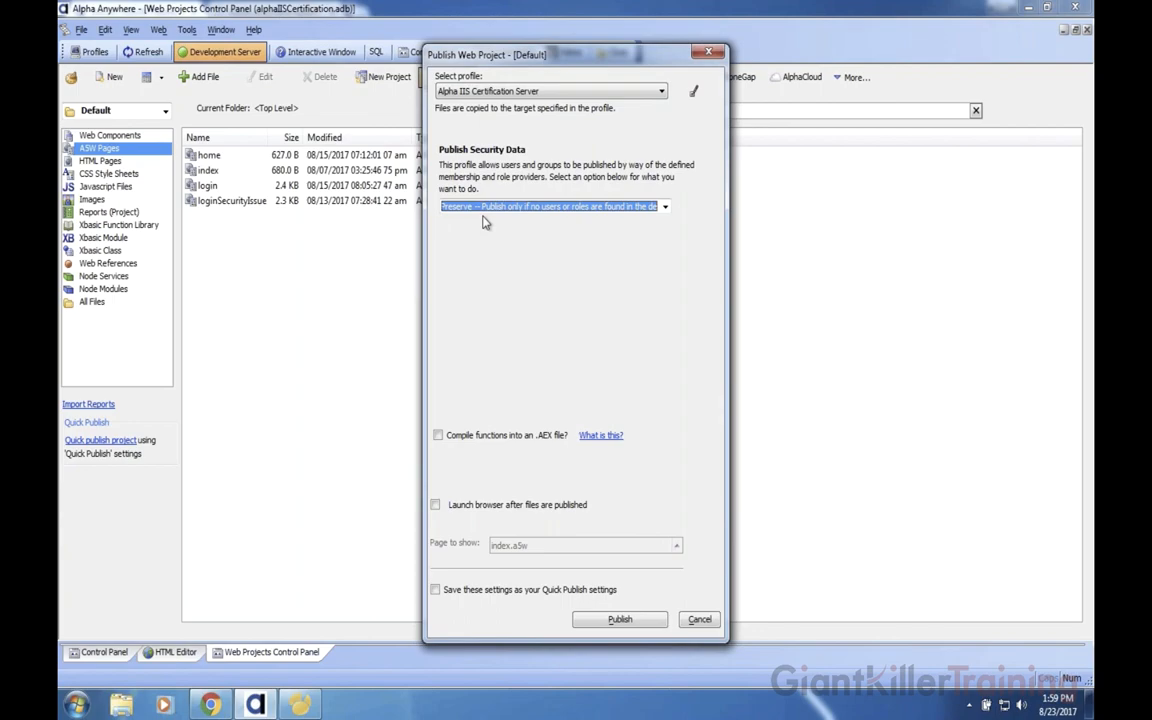
left_click(699, 618)
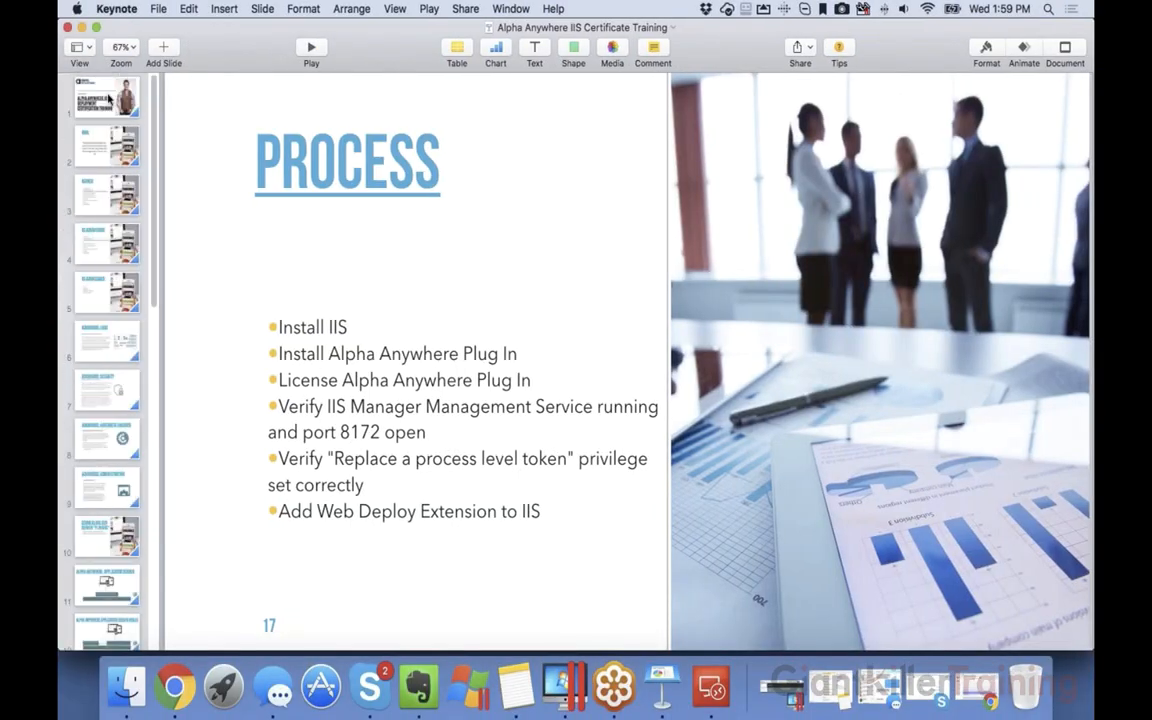
- Return the Keynote presentation to its title slide and switch to IIS Manager on the remote server
left_click(108, 97)
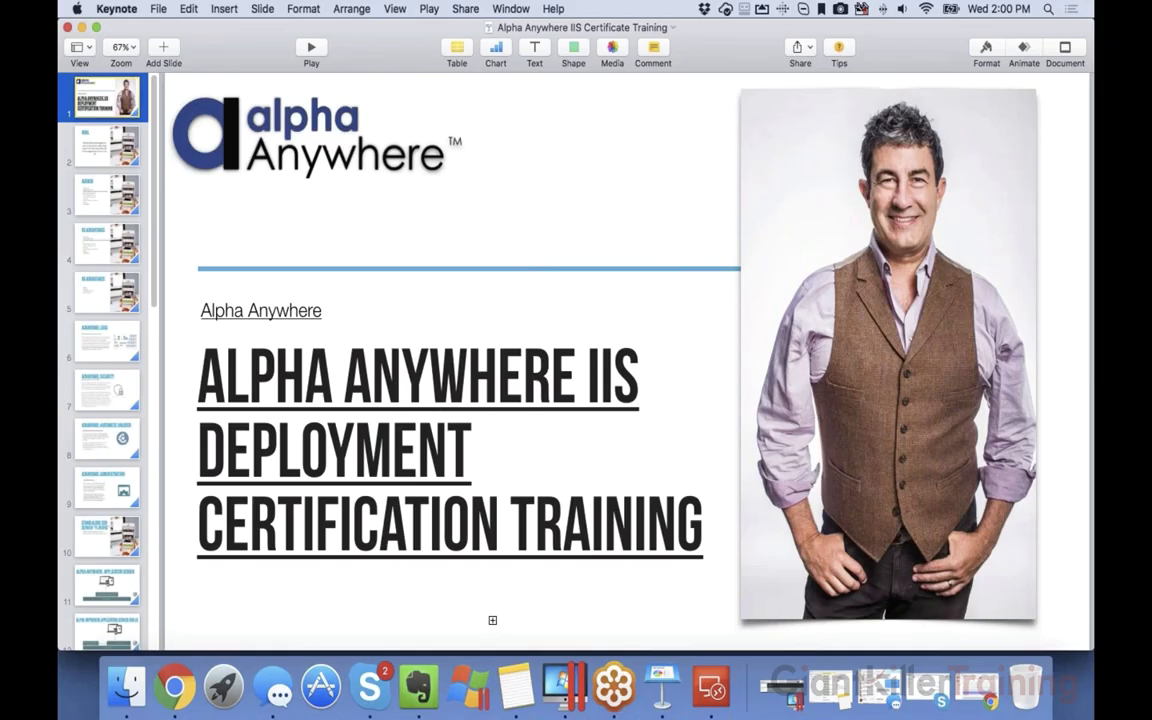
key("ctrl+Right")
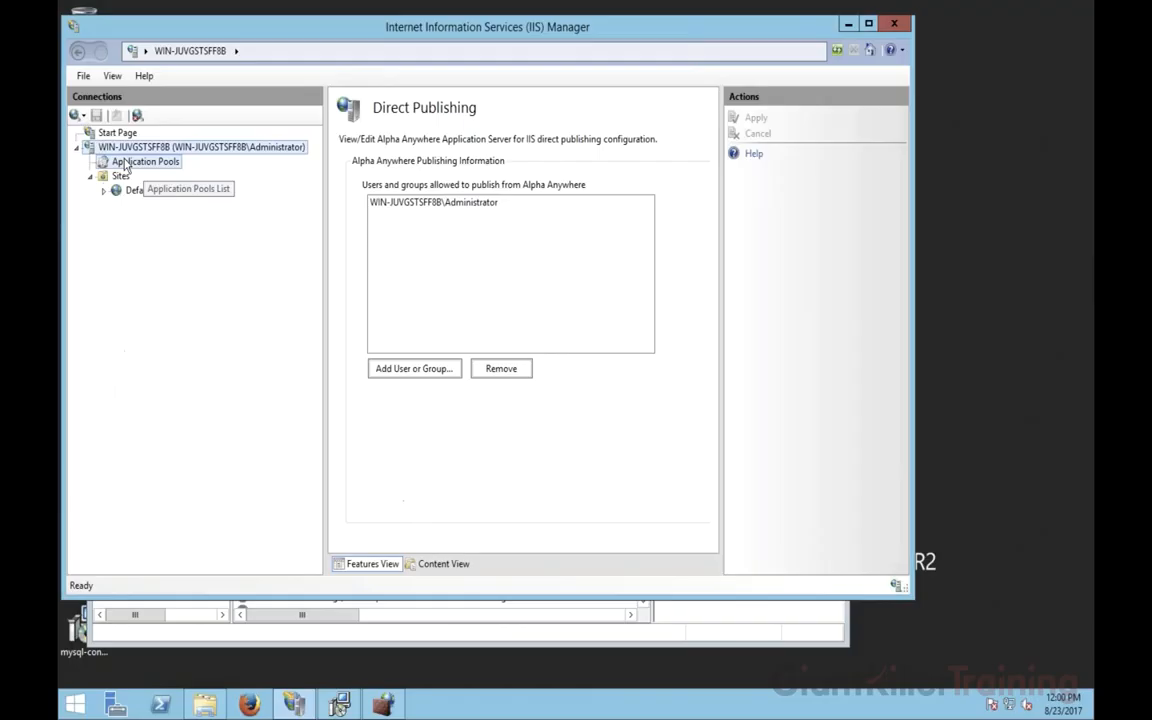
- Show the server's application pools with a wider Name column and select the Default Web Site pool
left_click(145, 161)
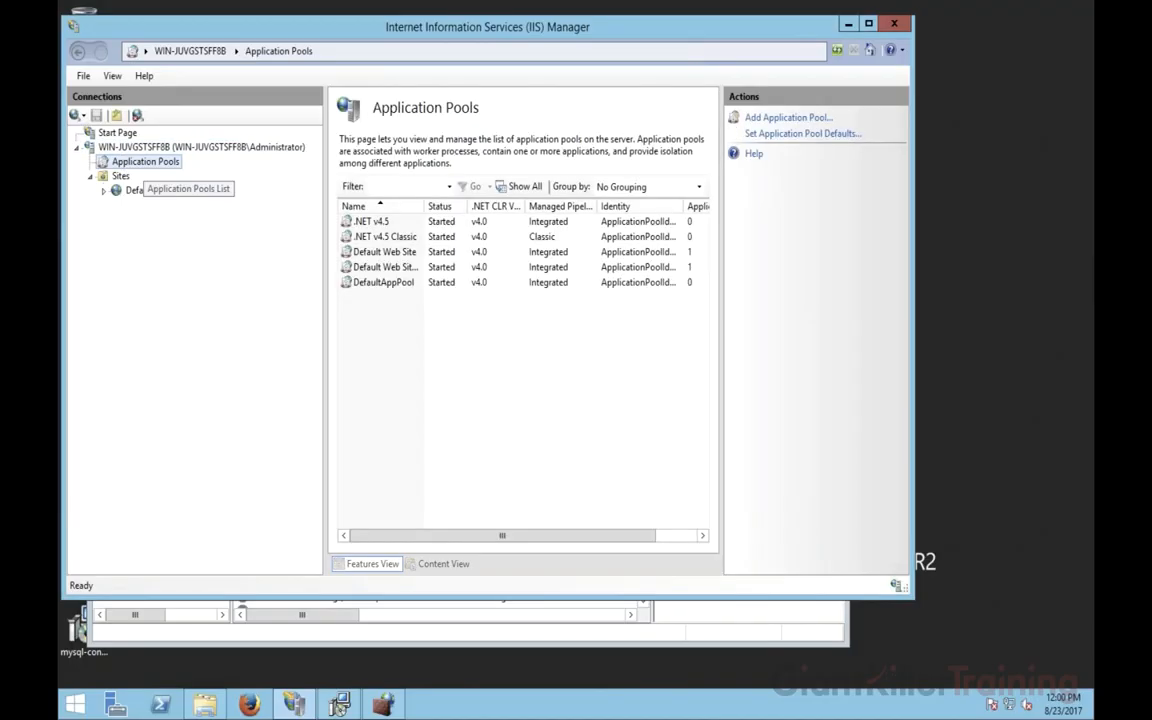
left_click_drag(508, 205, 551, 206)
left_click(408, 253)
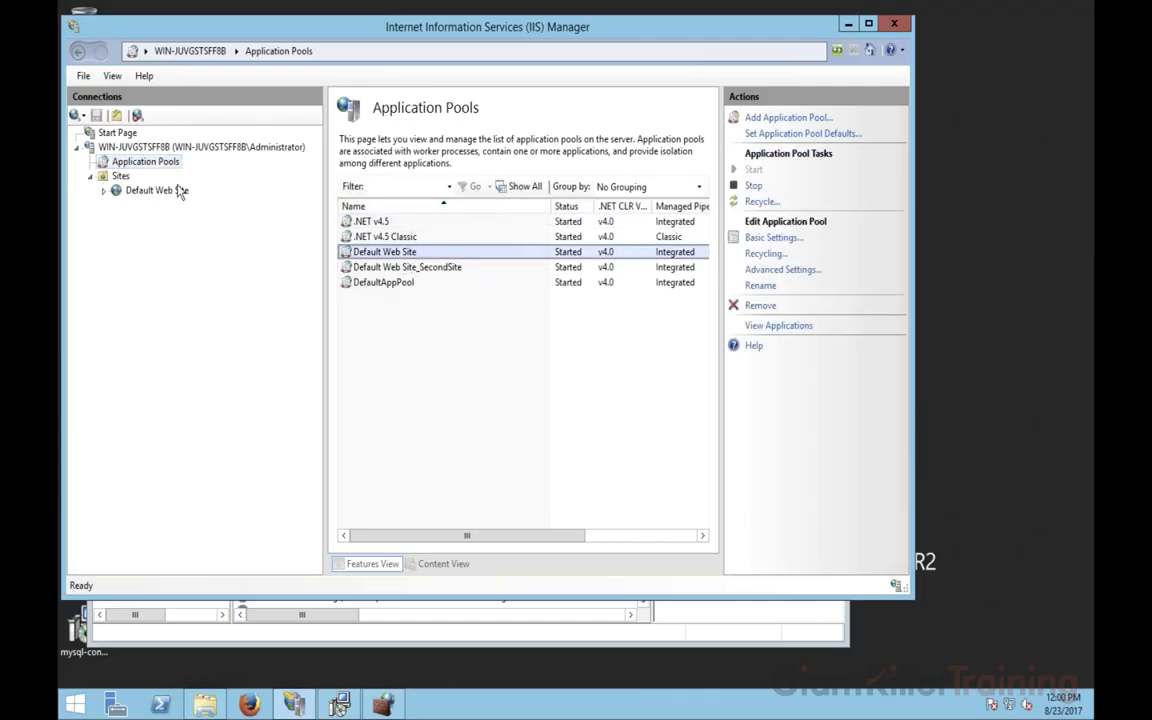
- Expand Default Web Site to look at its folders and the SecondSite application, keeping the application pools list in view
left_click(103, 190)
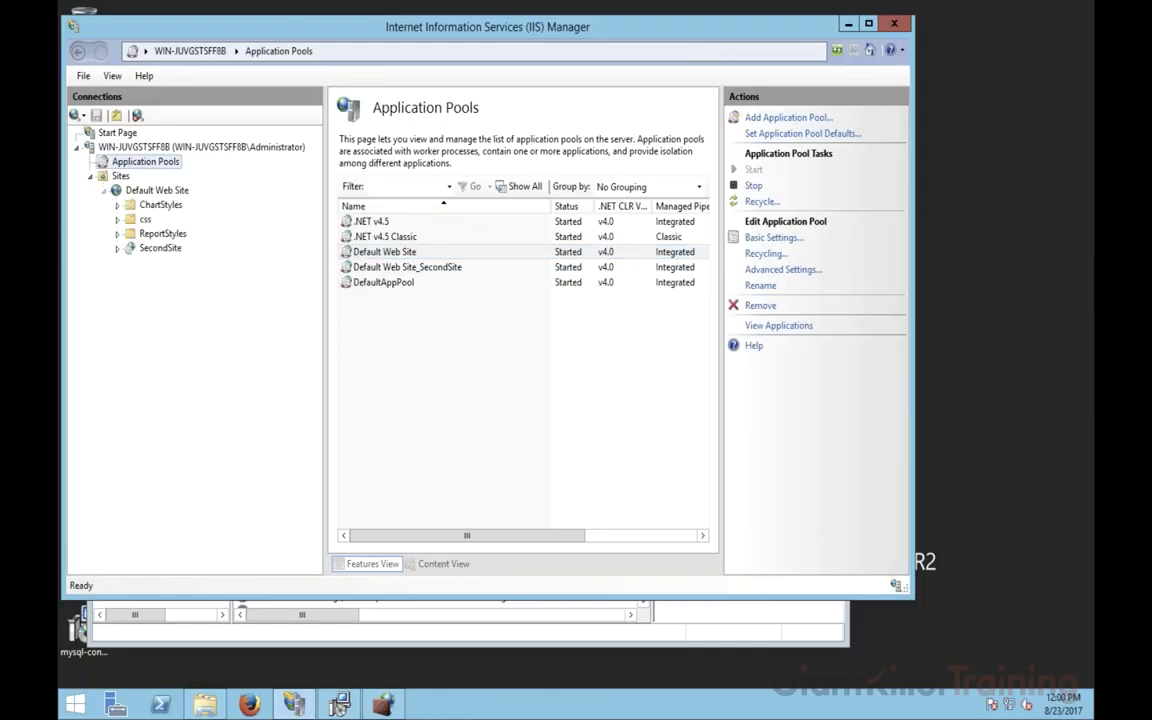
left_click(160, 248)
key("Up")
key("Up")
key("Up")
key("Up")
key("Up")
key("Up")
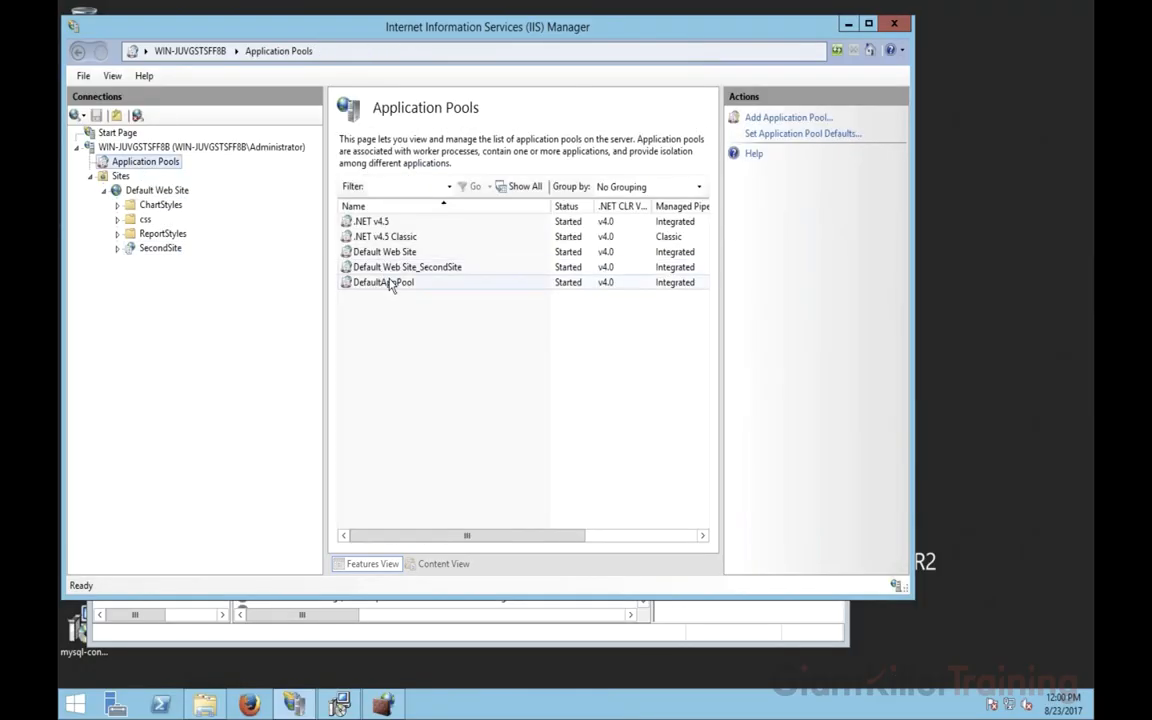
- Compare the Default Web Site and Default Web Site_SecondSite application pools, and switch back to the Keynote presentation
left_click(390, 270)
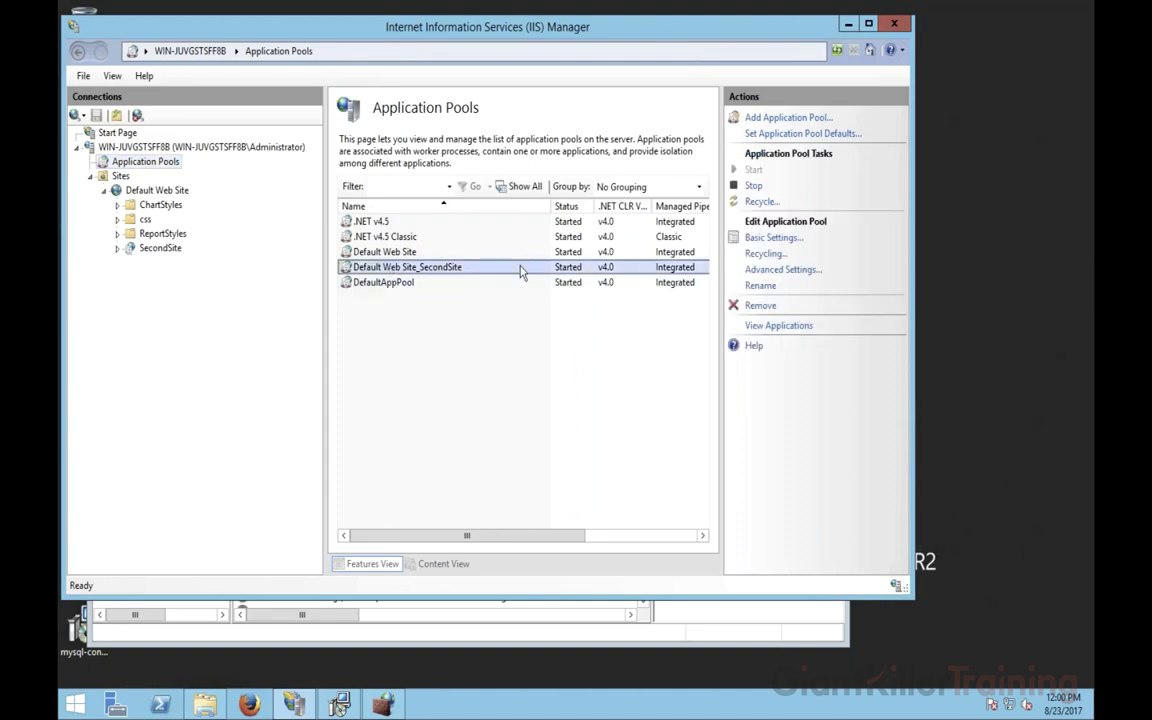
left_click(366, 255)
left_click(366, 268)
left_click(379, 254)
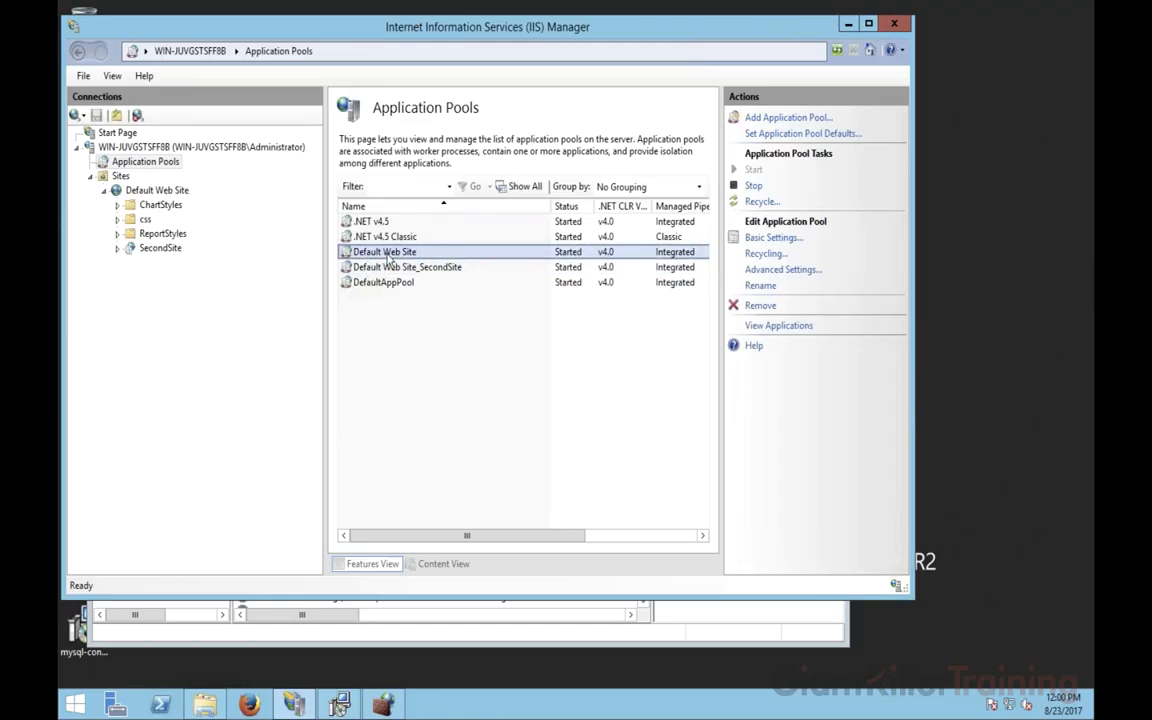
left_click(379, 270)
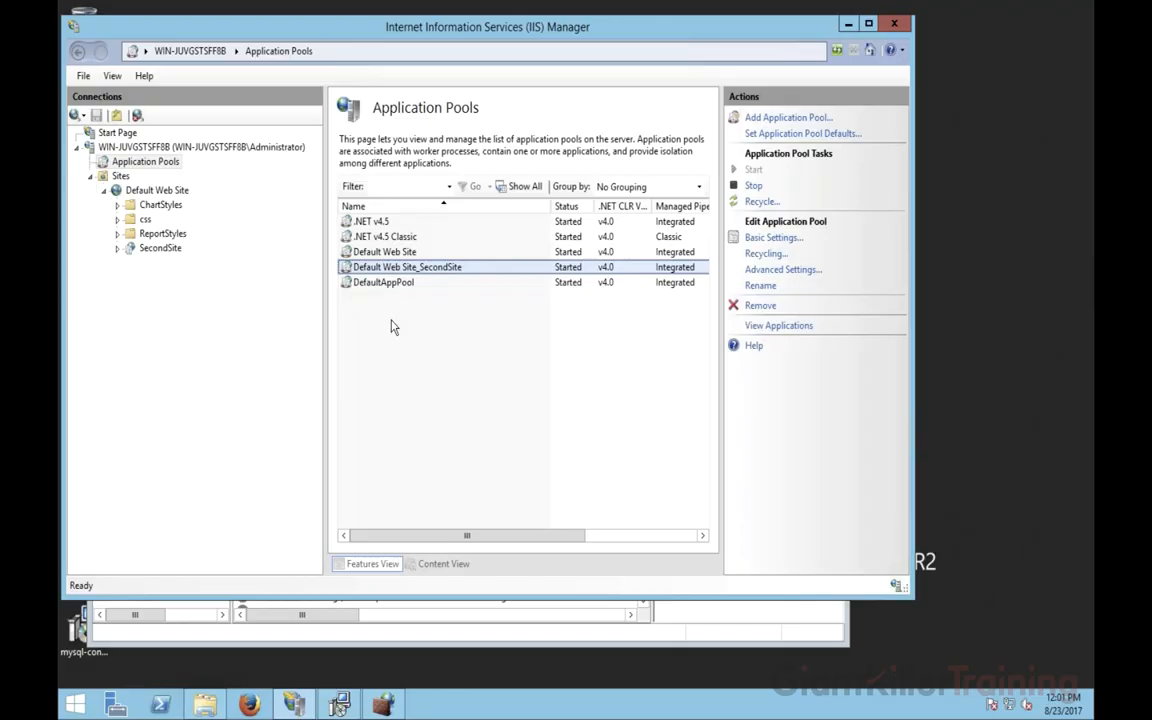
left_click(392, 251)
left_click(405, 265)
left_click(398, 257)
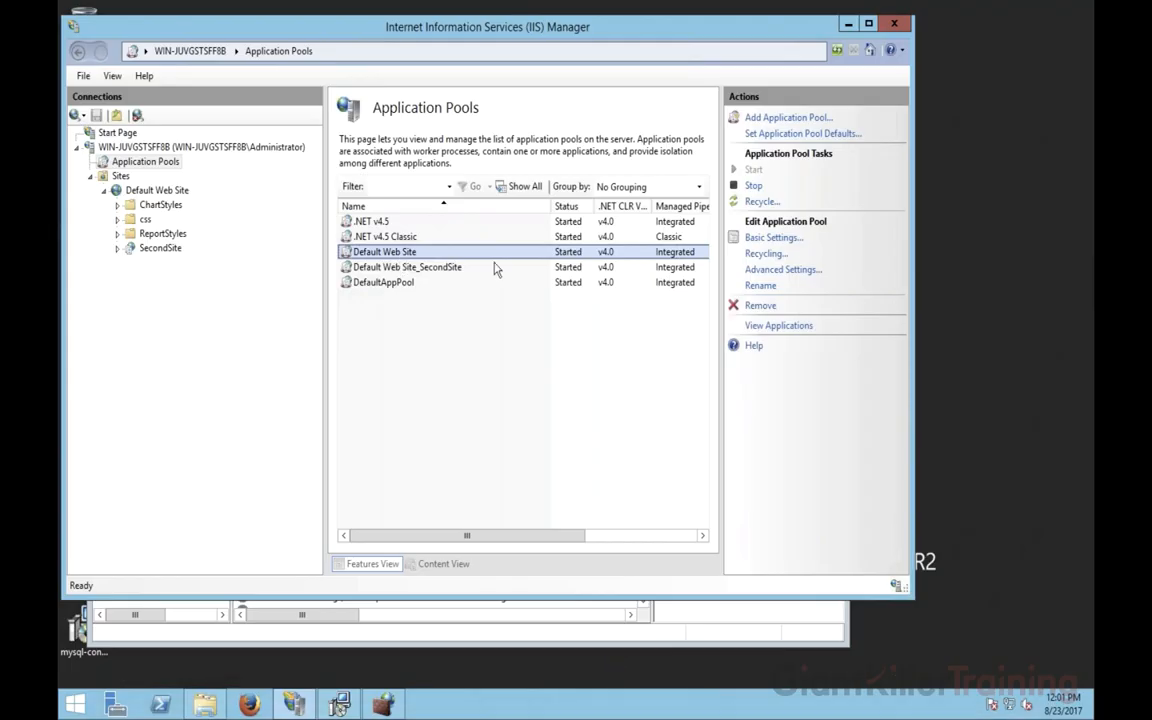
left_click(405, 268)
left_click(405, 254)
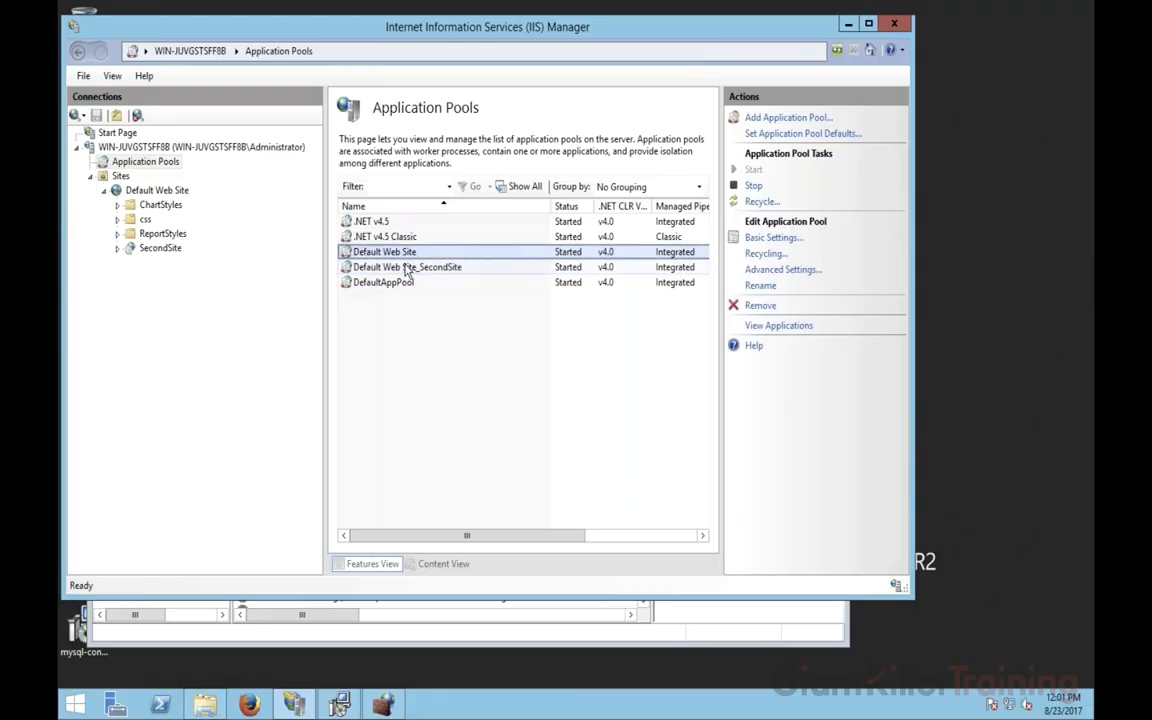
left_click(406, 269)
left_click(405, 254)
left_click(407, 270)
key("ctrl+Left")
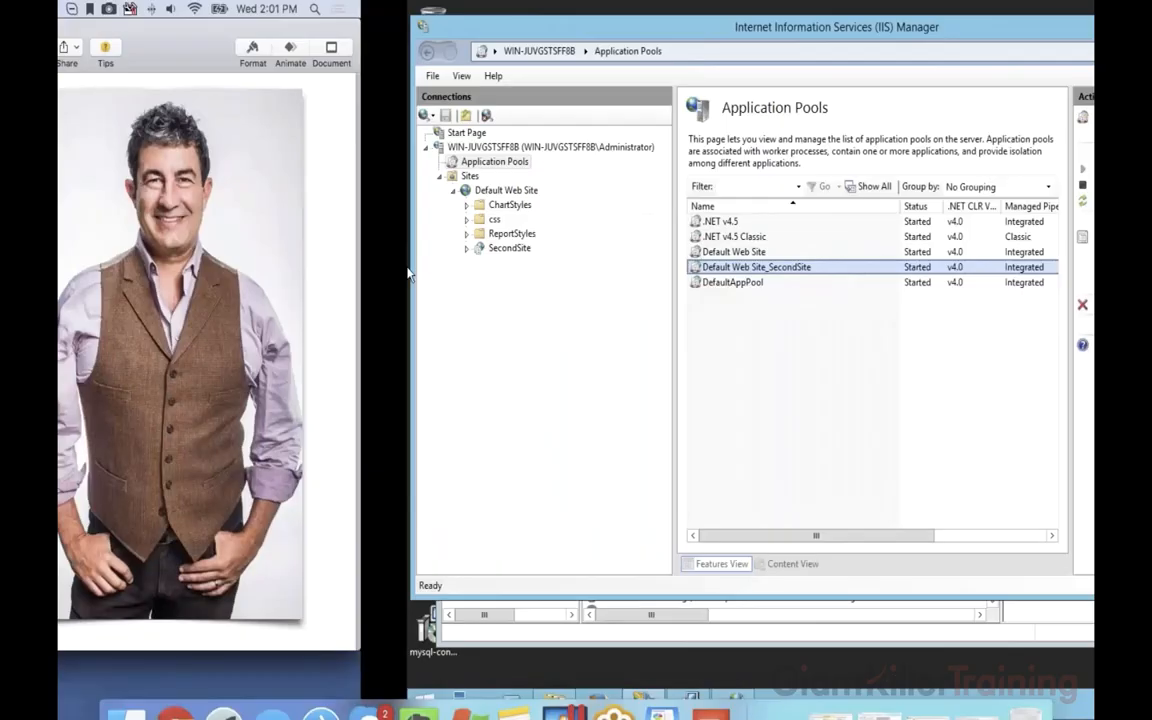